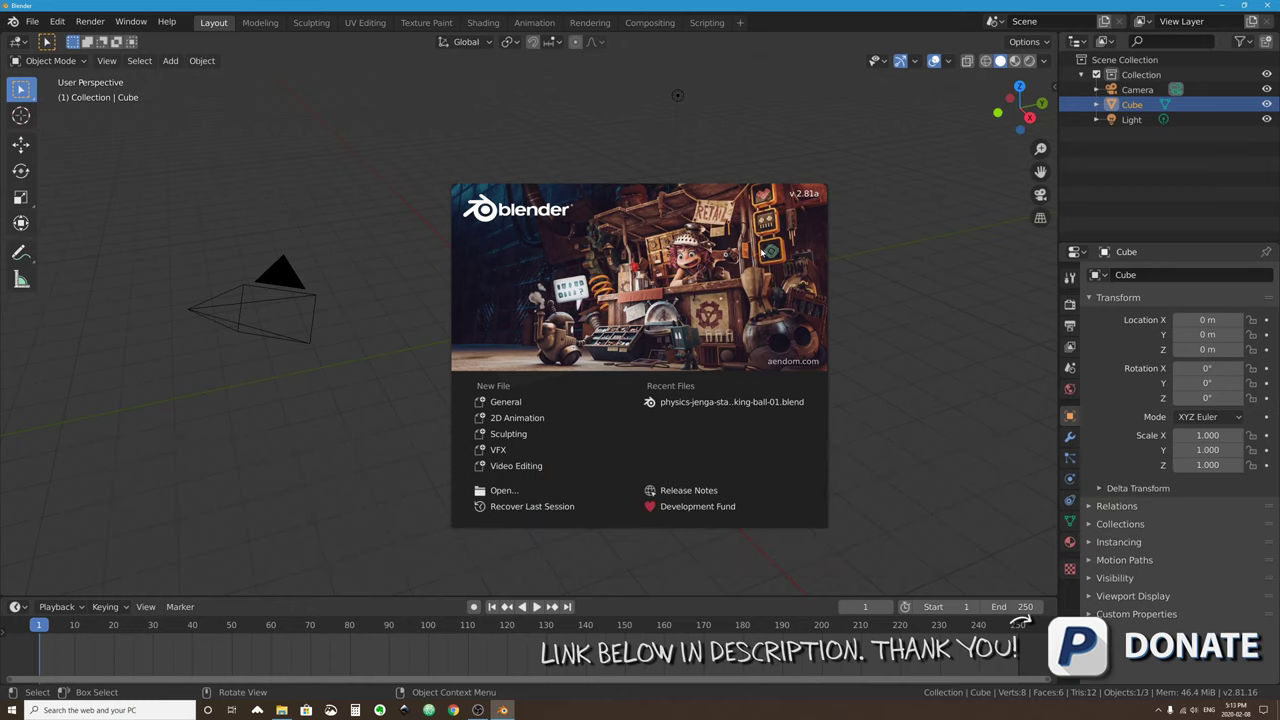
Dismiss the splash screen and delete the default cube.
left_click(763, 251)
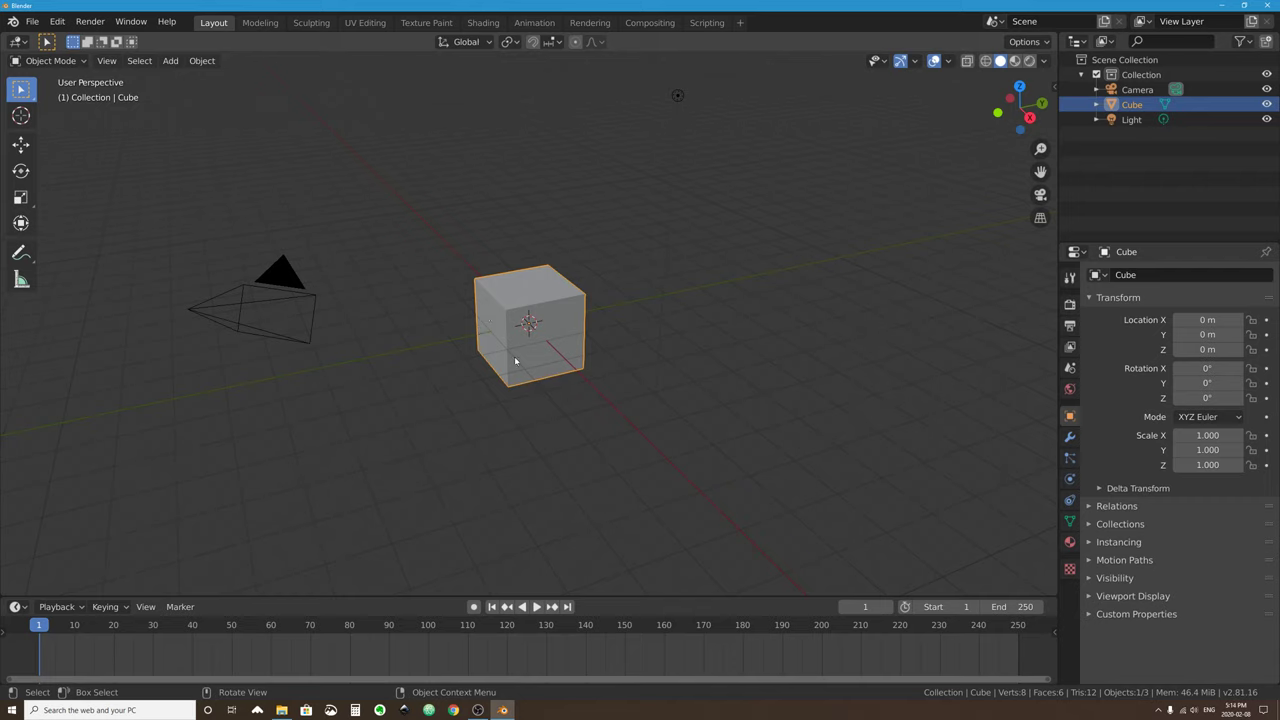
key("x")
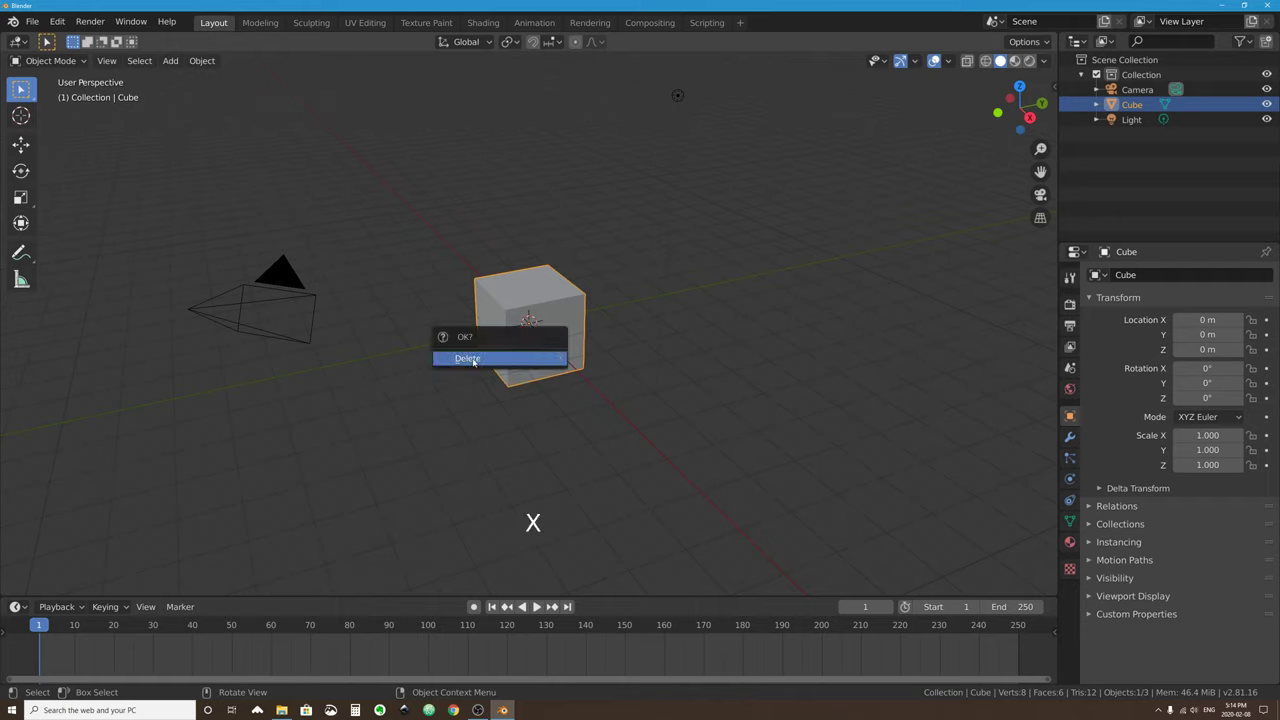
left_click(472, 360)
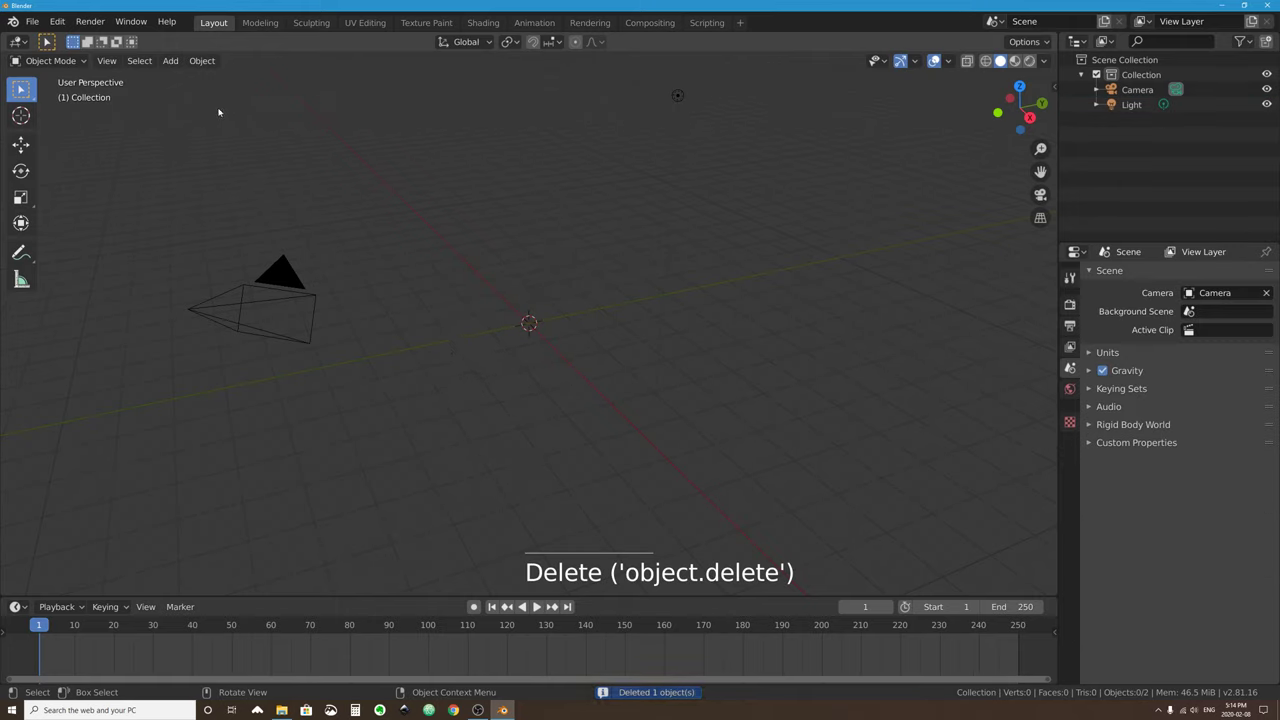
Add a monkey mesh at the scene origin.
left_click(170, 60)
mouse_move(176, 80)
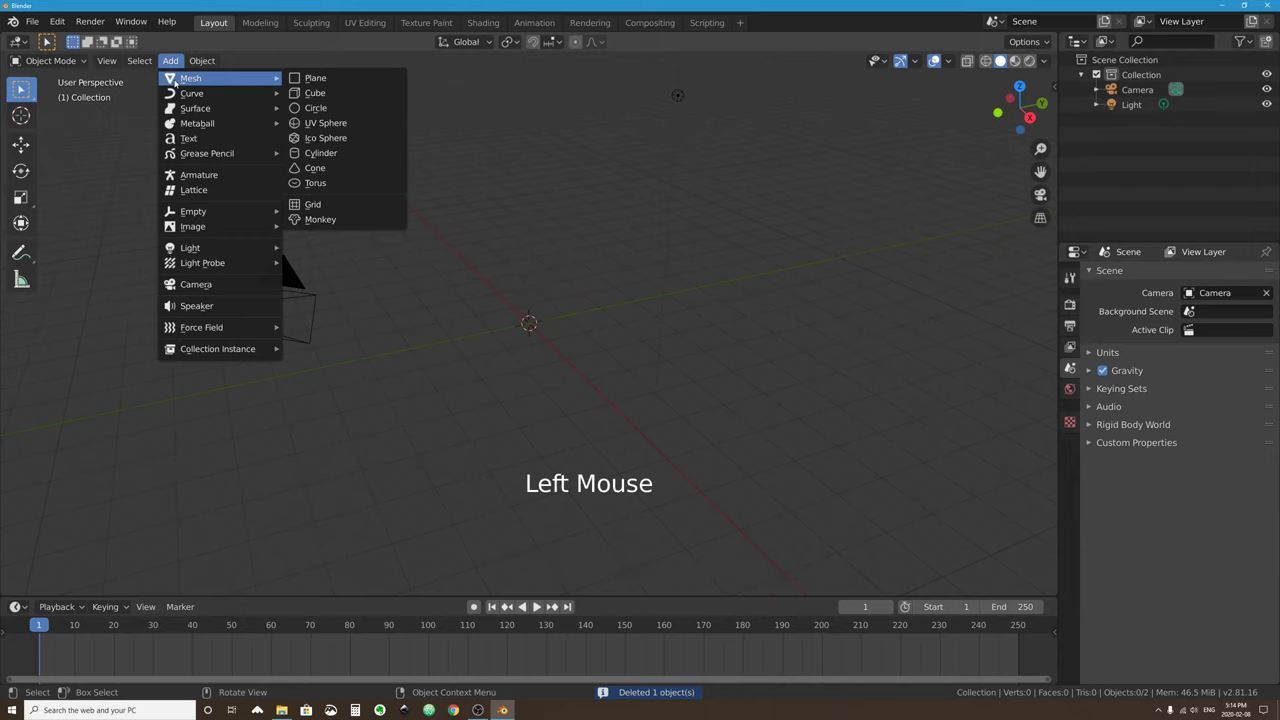
left_click(326, 221)
middle_click_drag(551, 334, 593, 278)
scroll(593, 278, "up", 2)
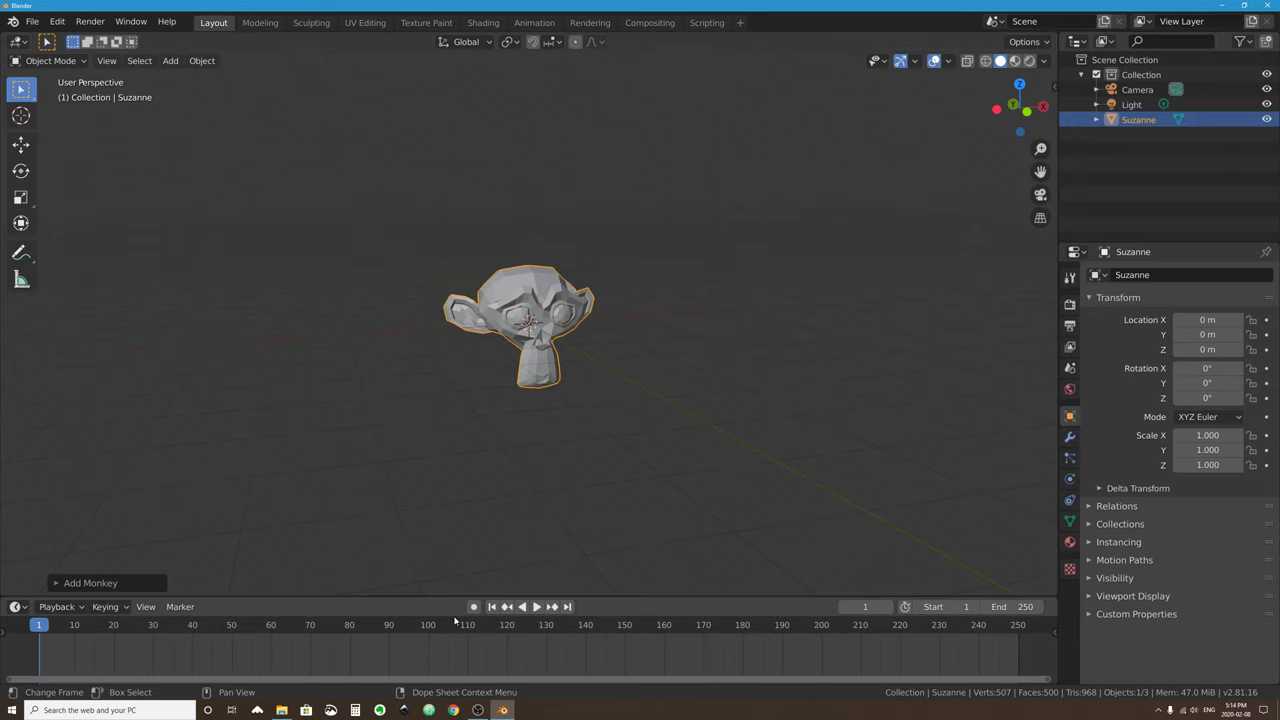
Play the animation briefly without physics, stop it, and return to frame 1.
left_click(538, 607)
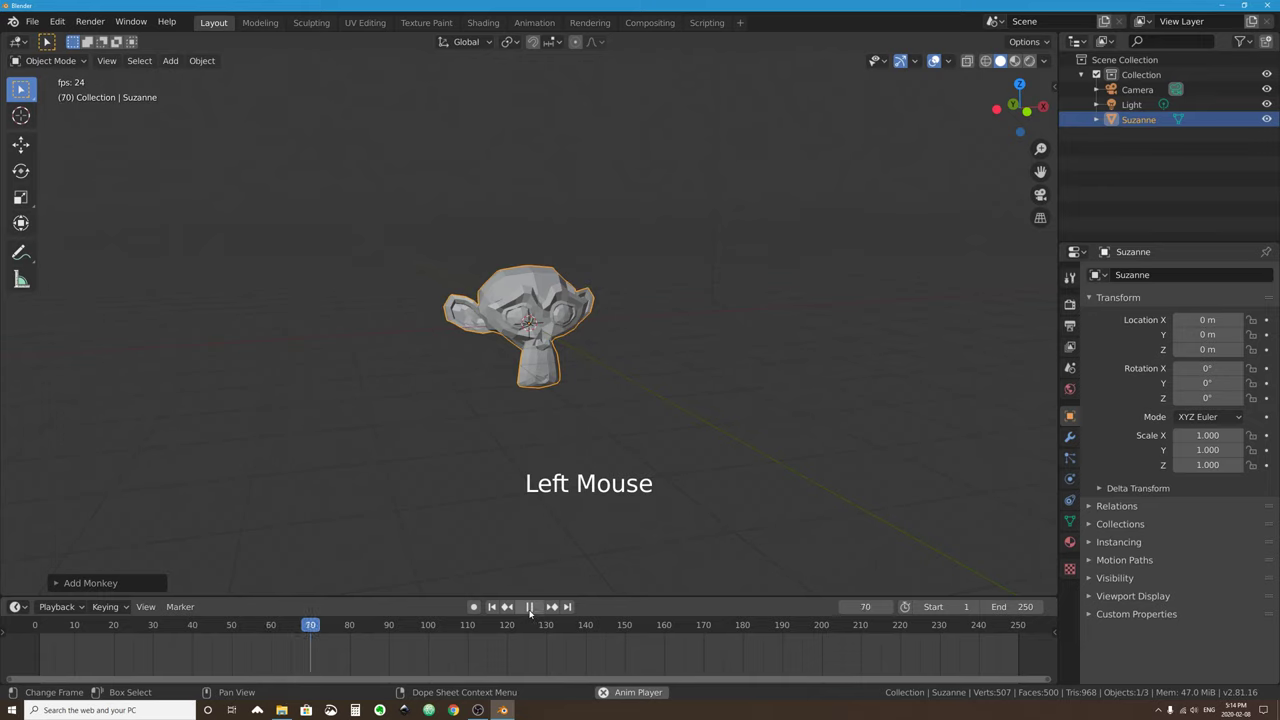
left_click(531, 607)
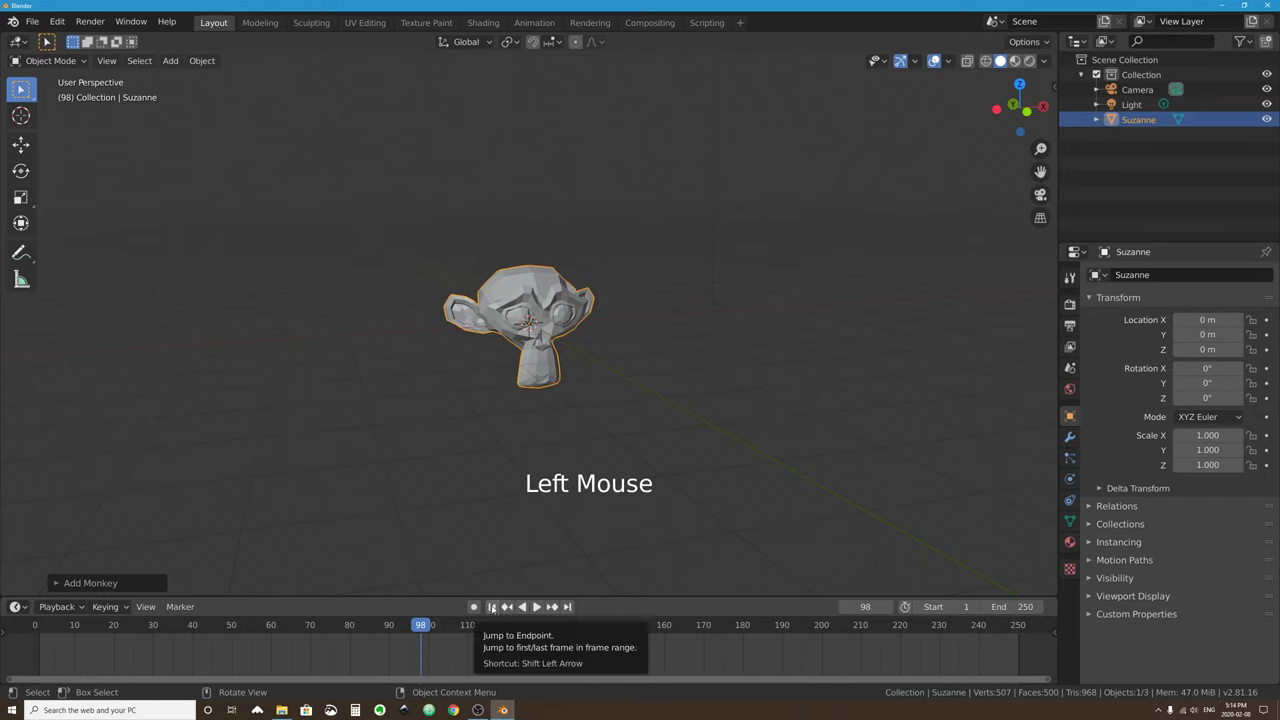
left_click(491, 607)
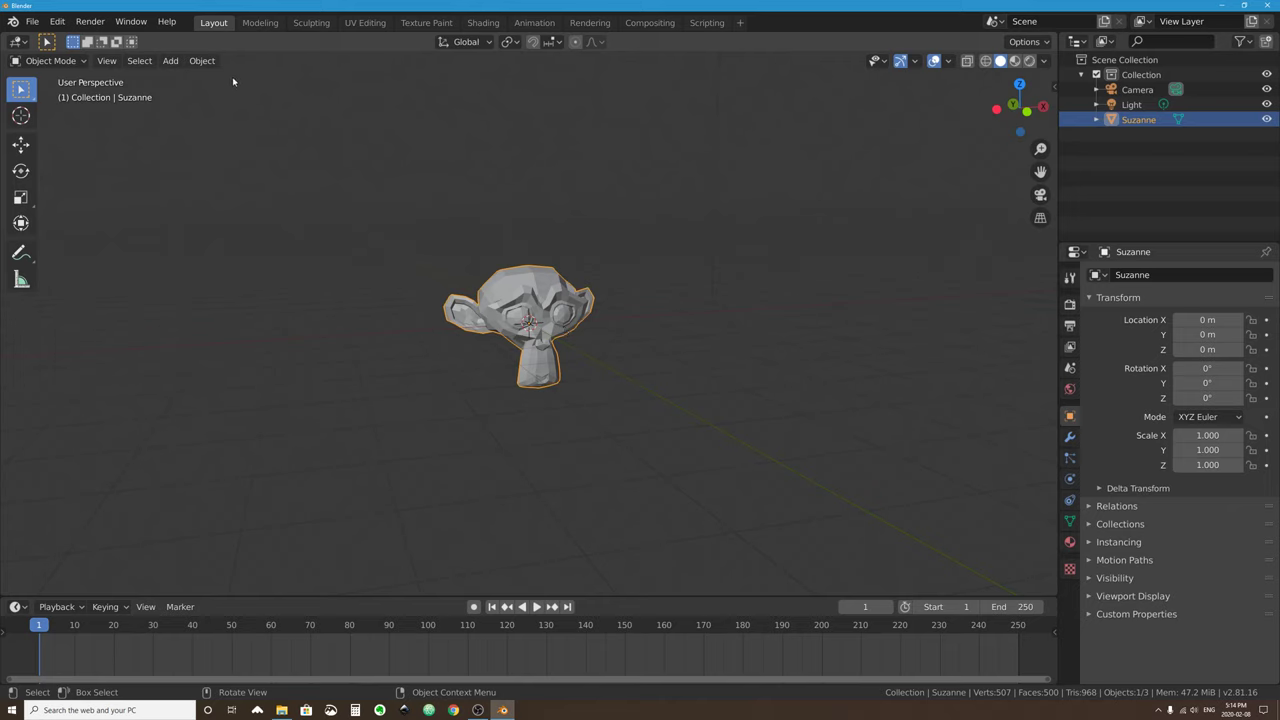
Add an active rigid body to the selected monkey.
left_click(203, 62)
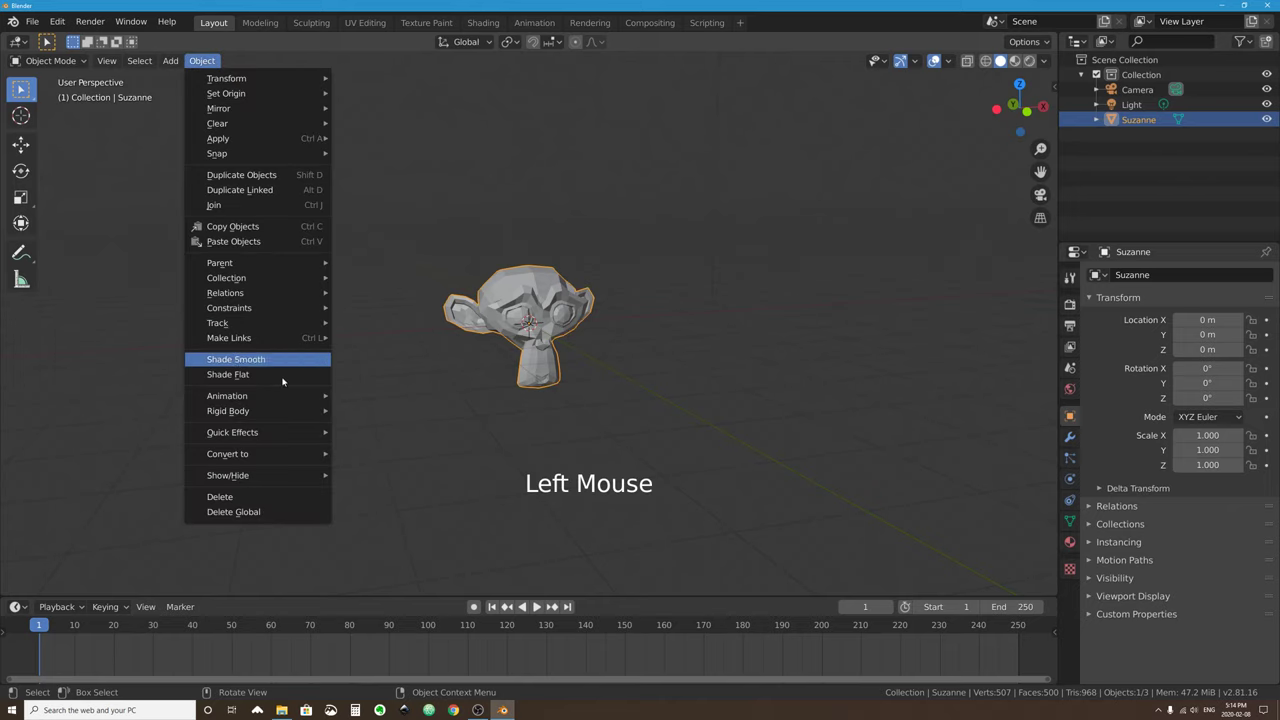
mouse_move(268, 413)
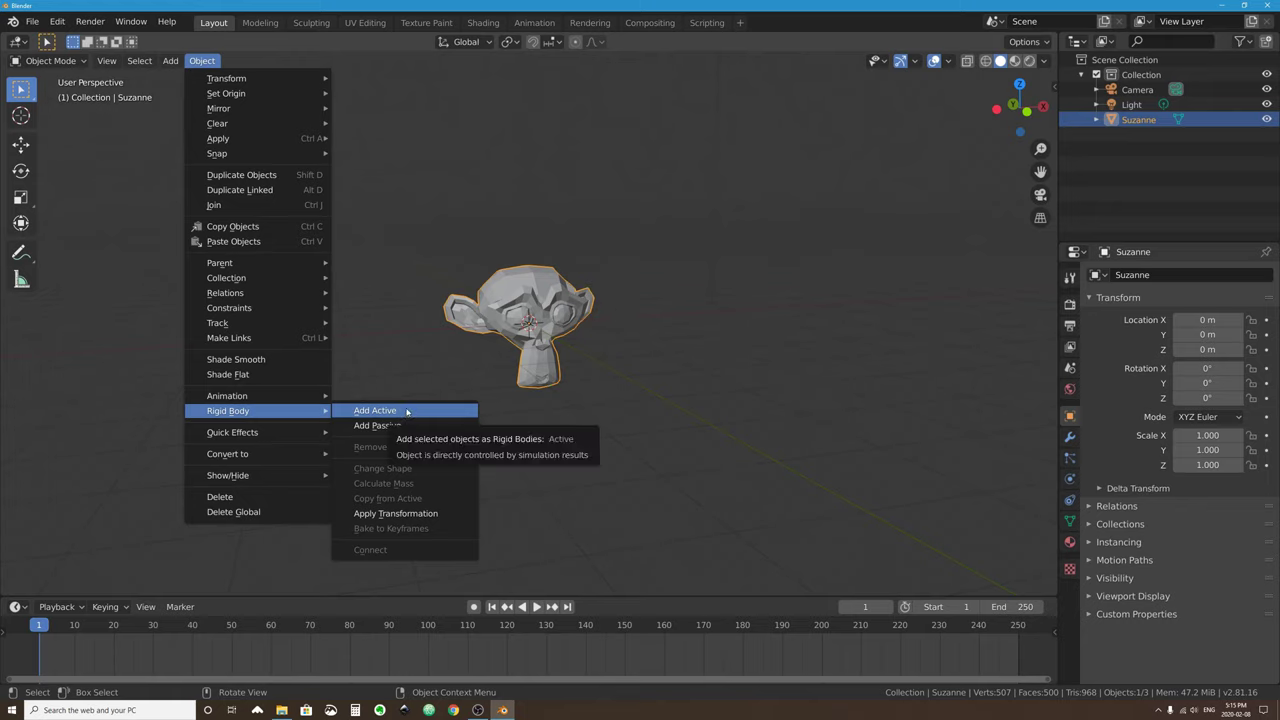
left_click(372, 413)
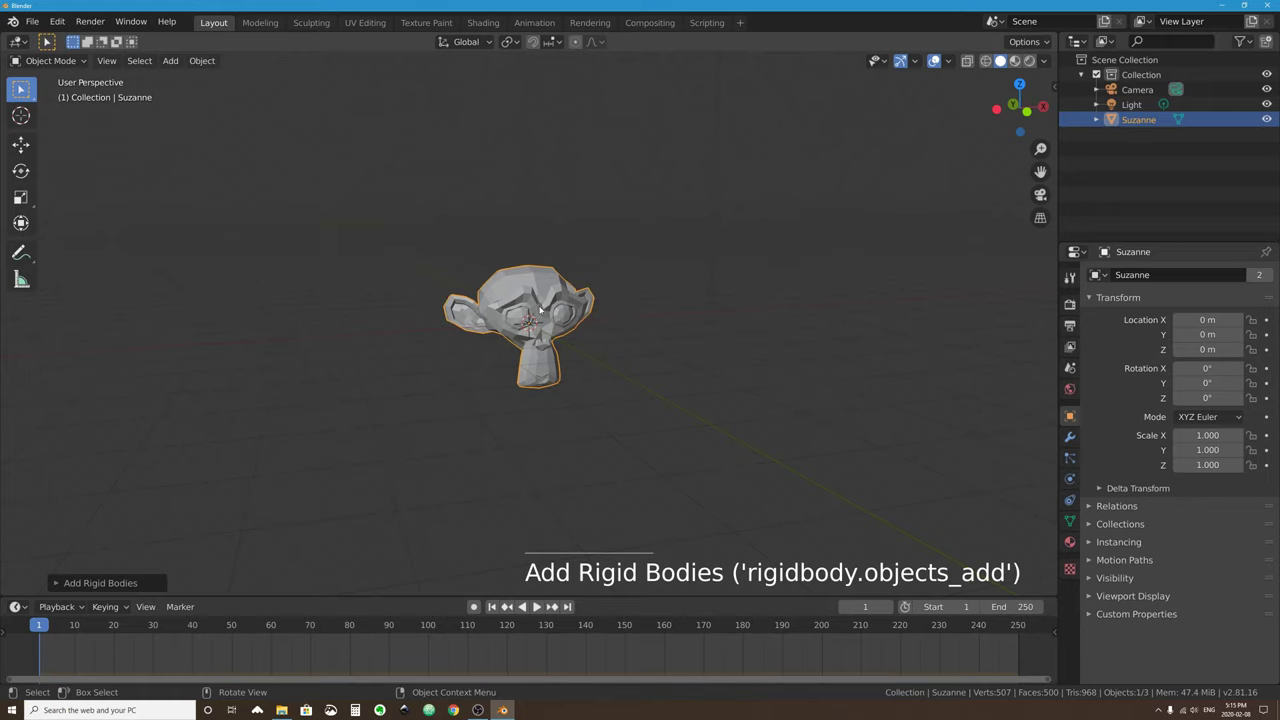
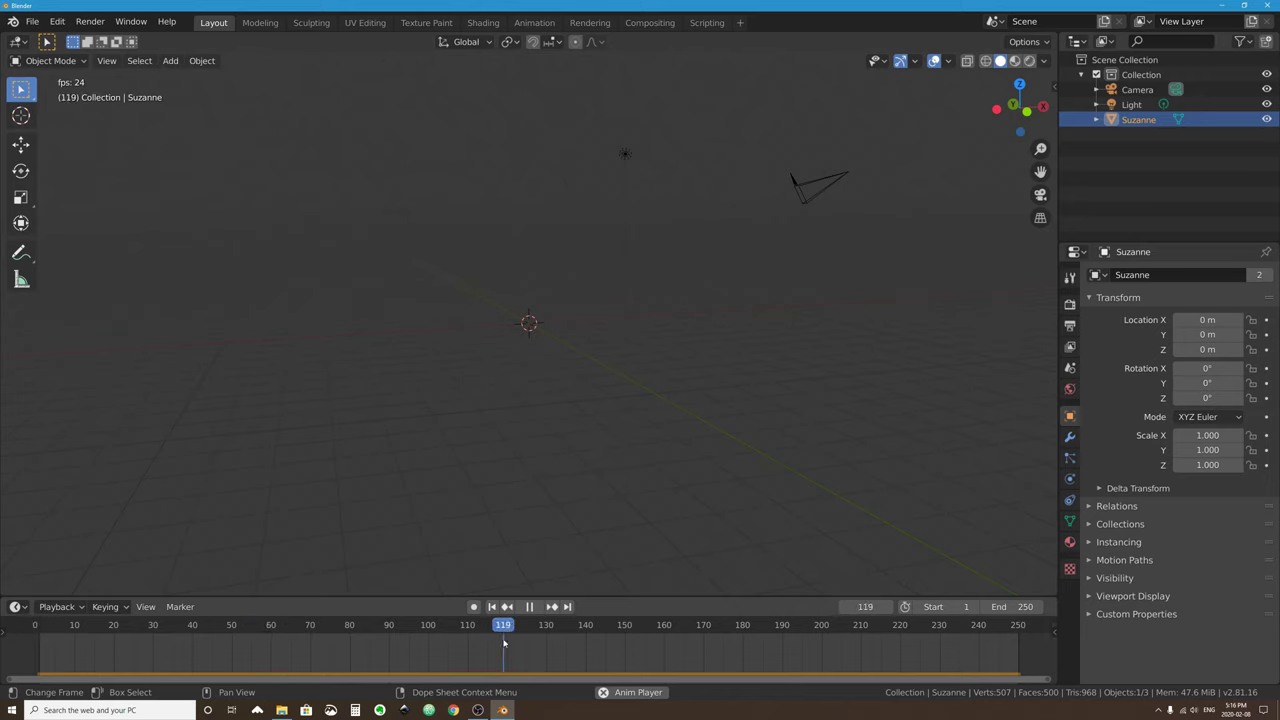
Stop the simulation playback and scrub back to frame 21 to examine the monkey's fall.
left_click(528, 607)
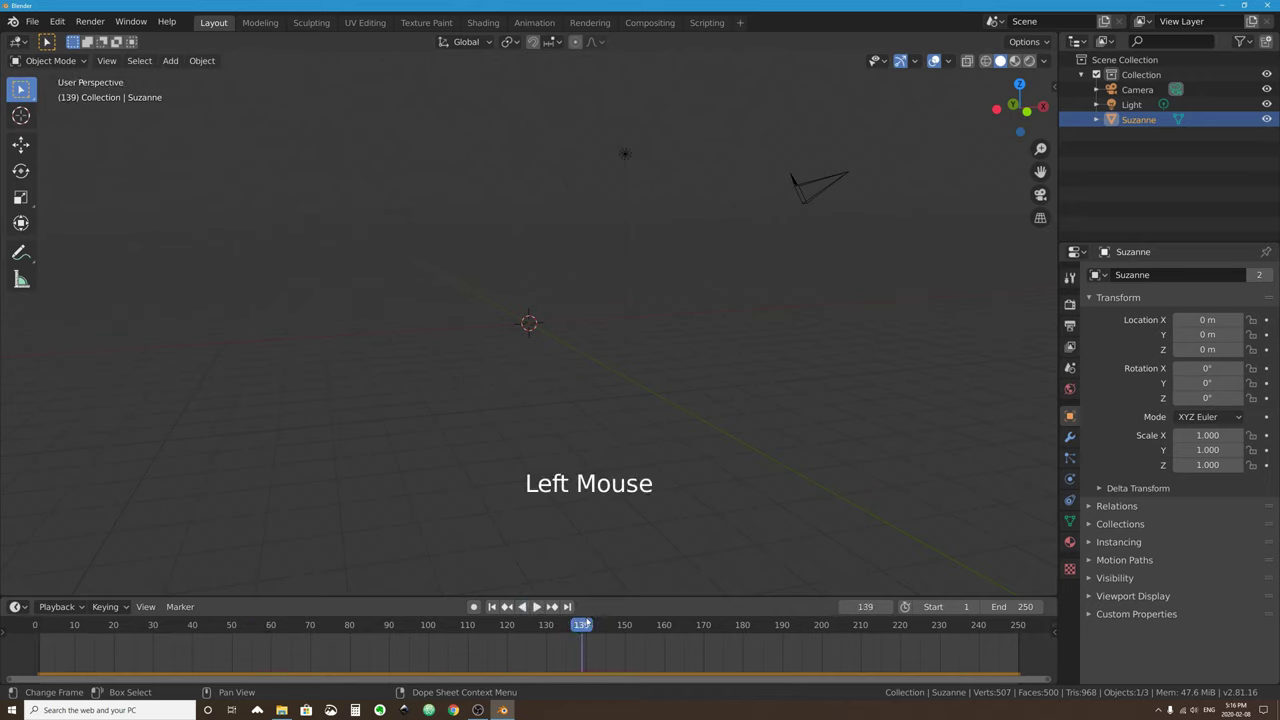
left_click_drag(587, 625, 137, 630)
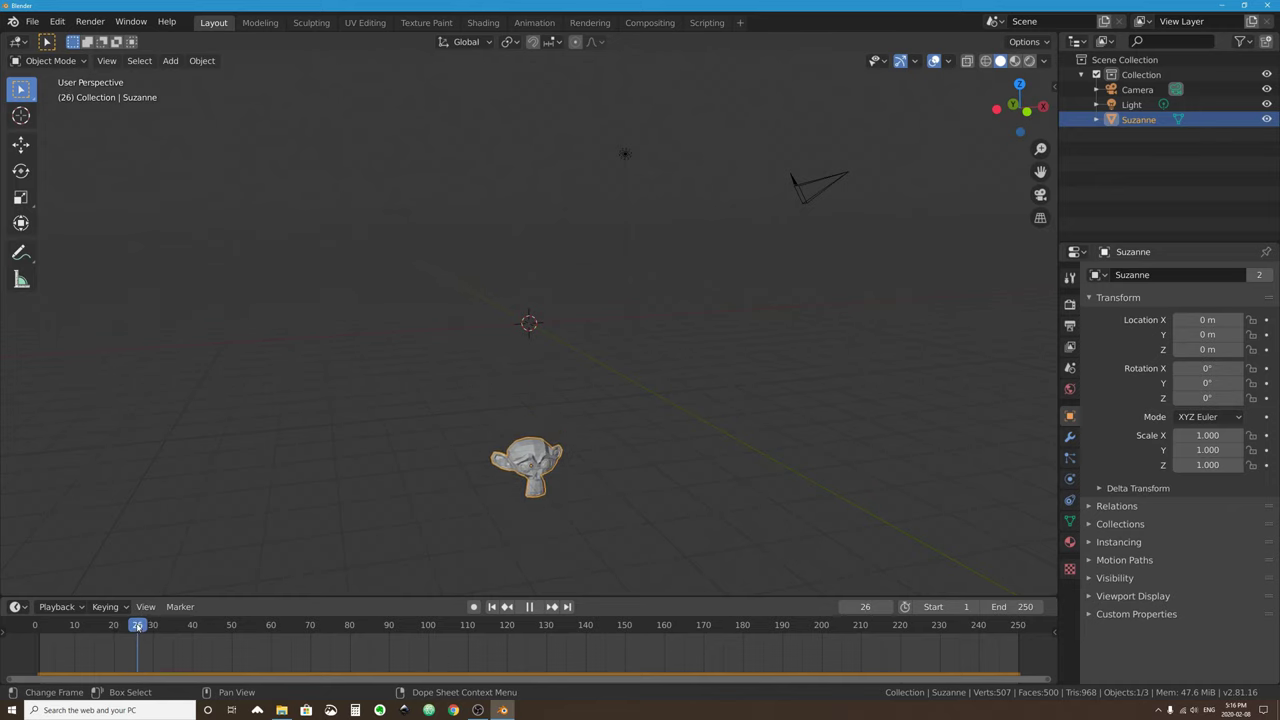
mouse_move(137, 626)
left_mouse_down()
mouse_move(171, 626)
mouse_move(117, 632)
left_mouse_up()
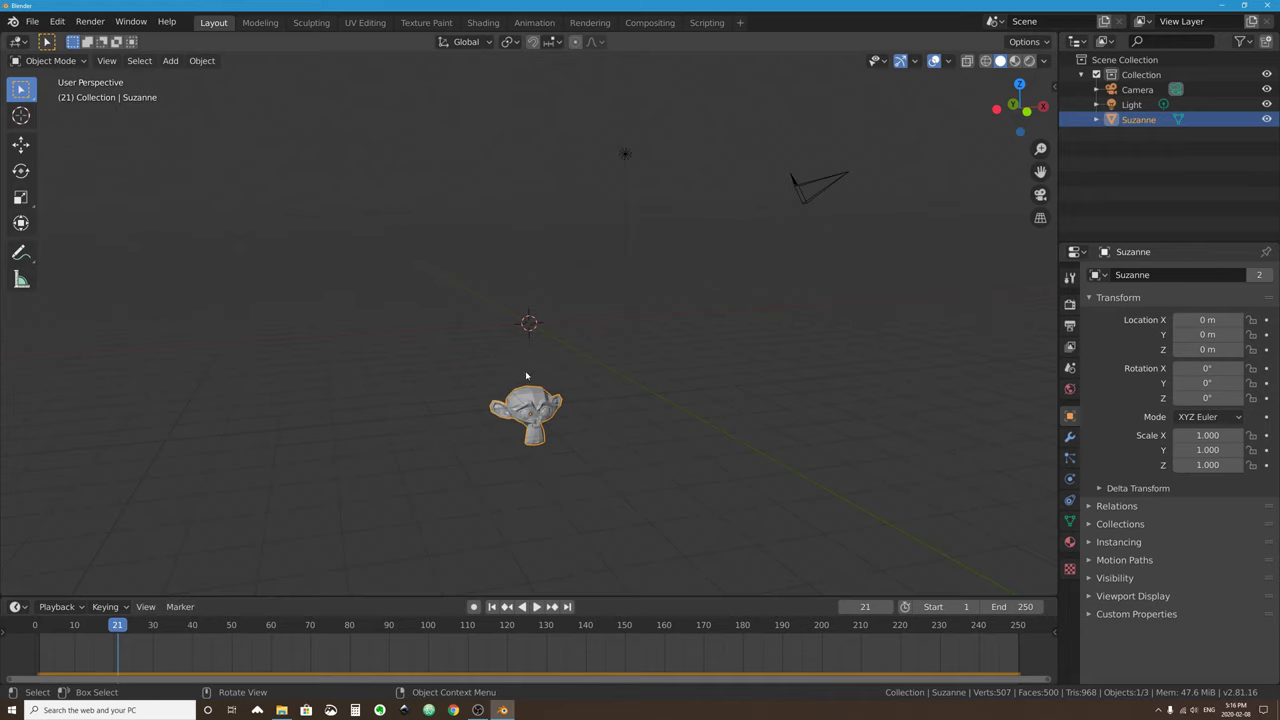
Move the monkey at frame 21 to about X 7.1 m, Y -0.72 m, Z 4.28 m.
left_click(20, 144)
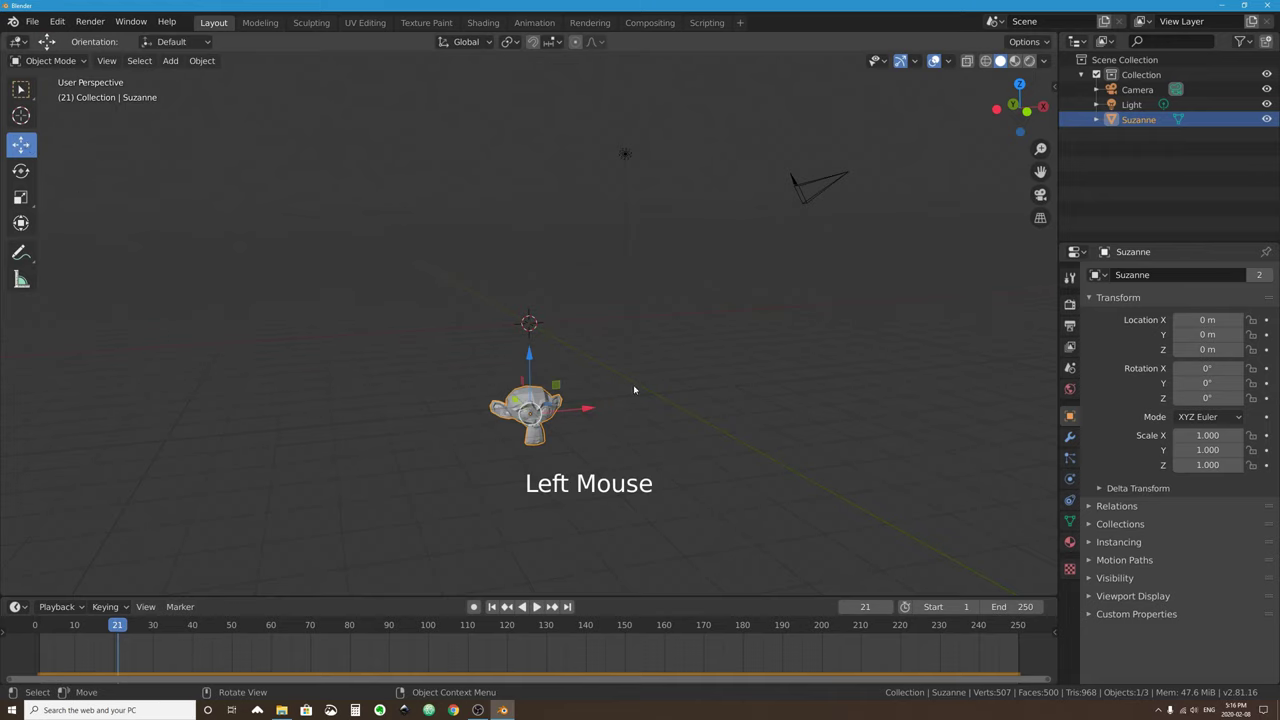
left_click(21, 90)
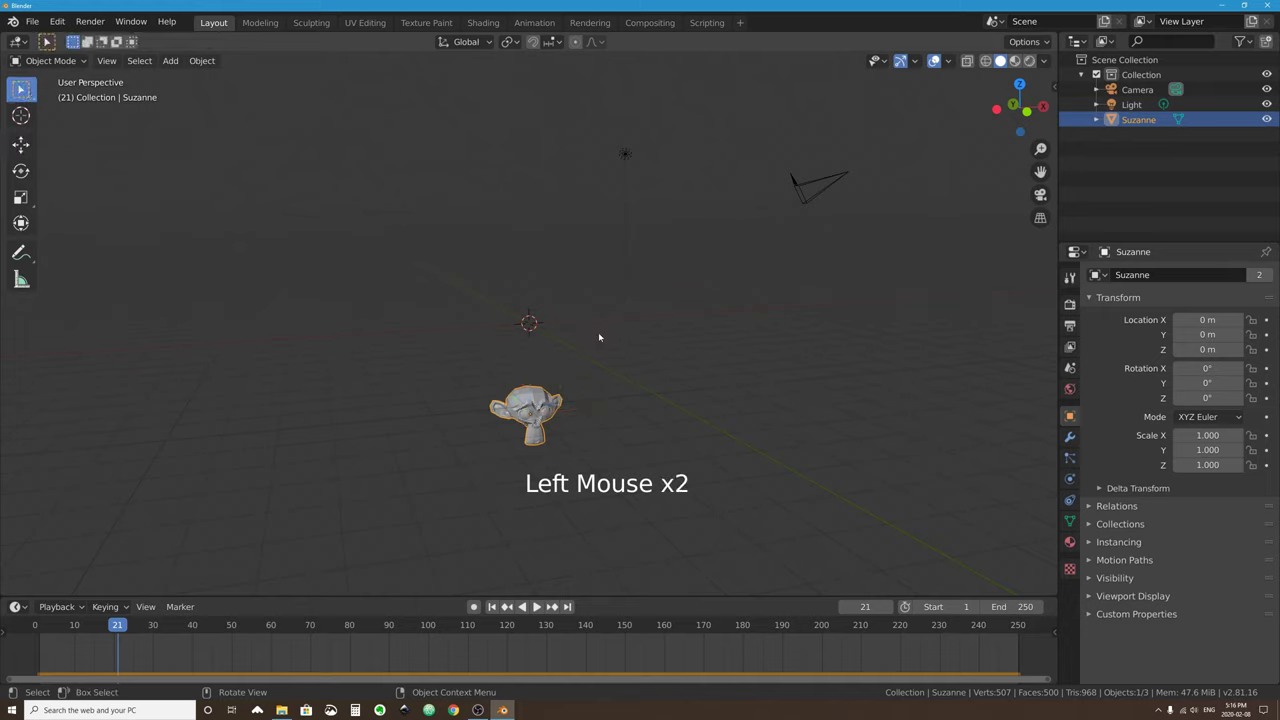
scroll(545, 371, "up", 2)
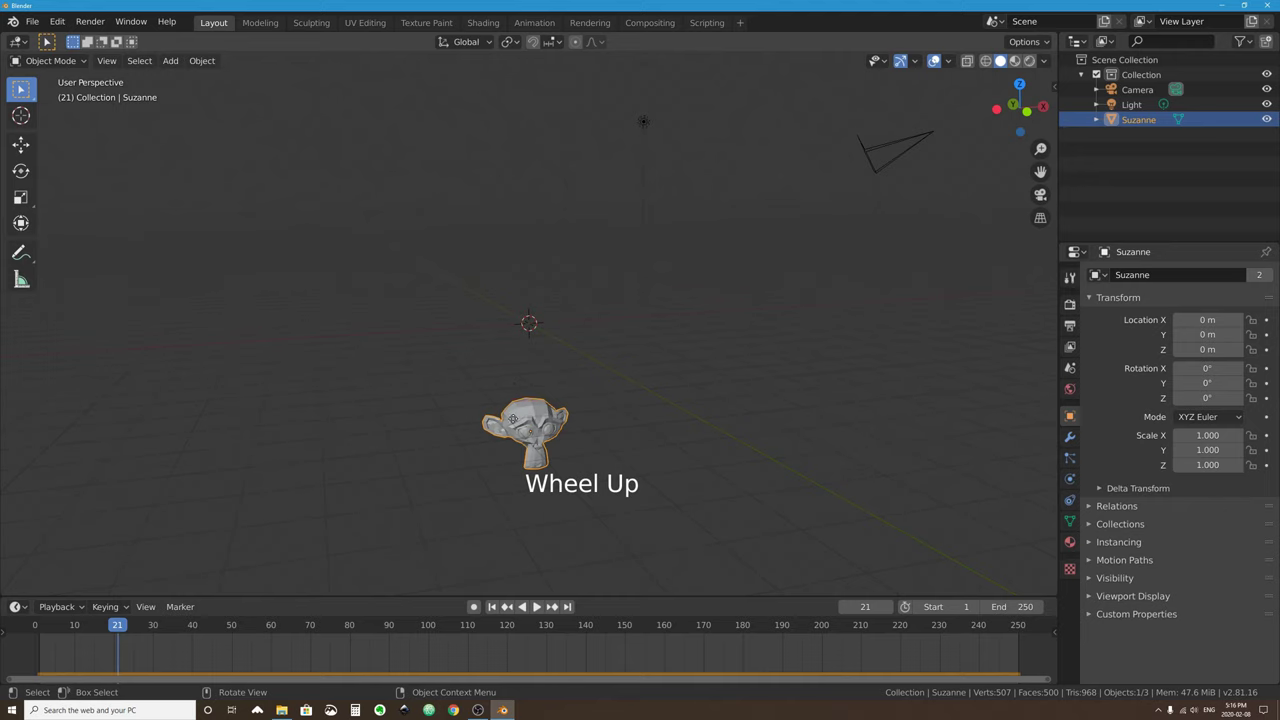
key("g")
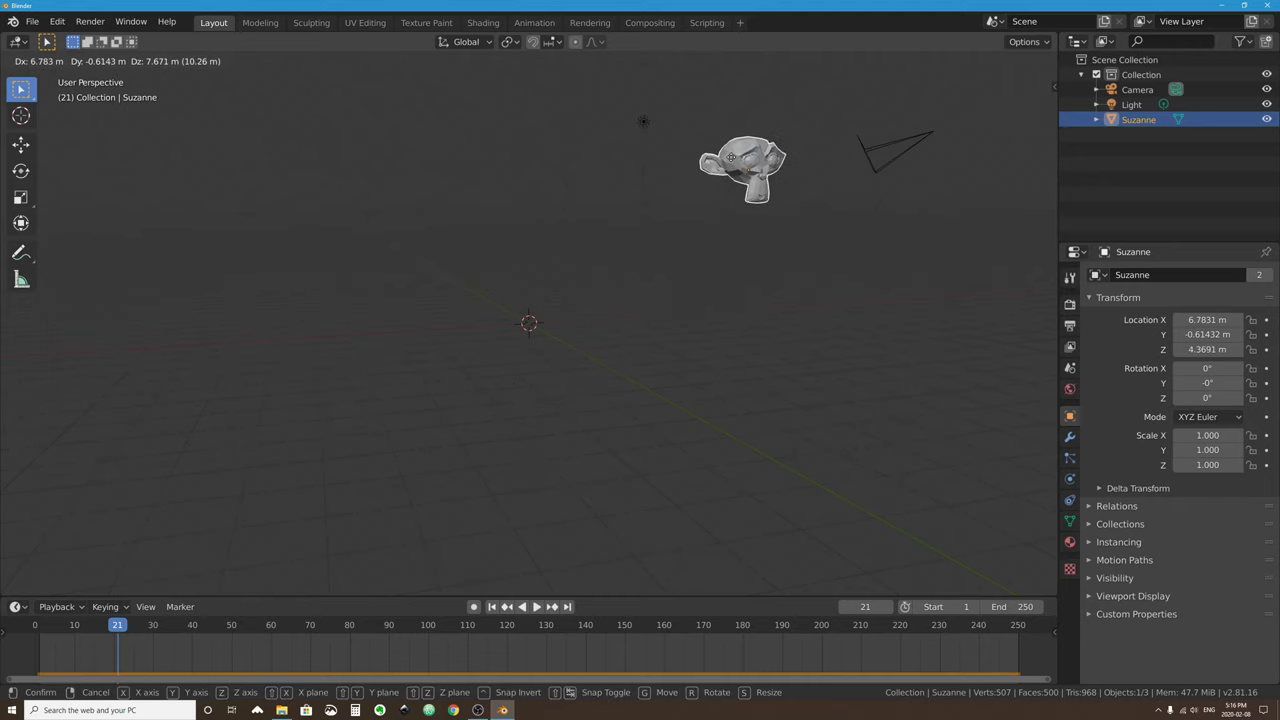
left_click(742, 164)
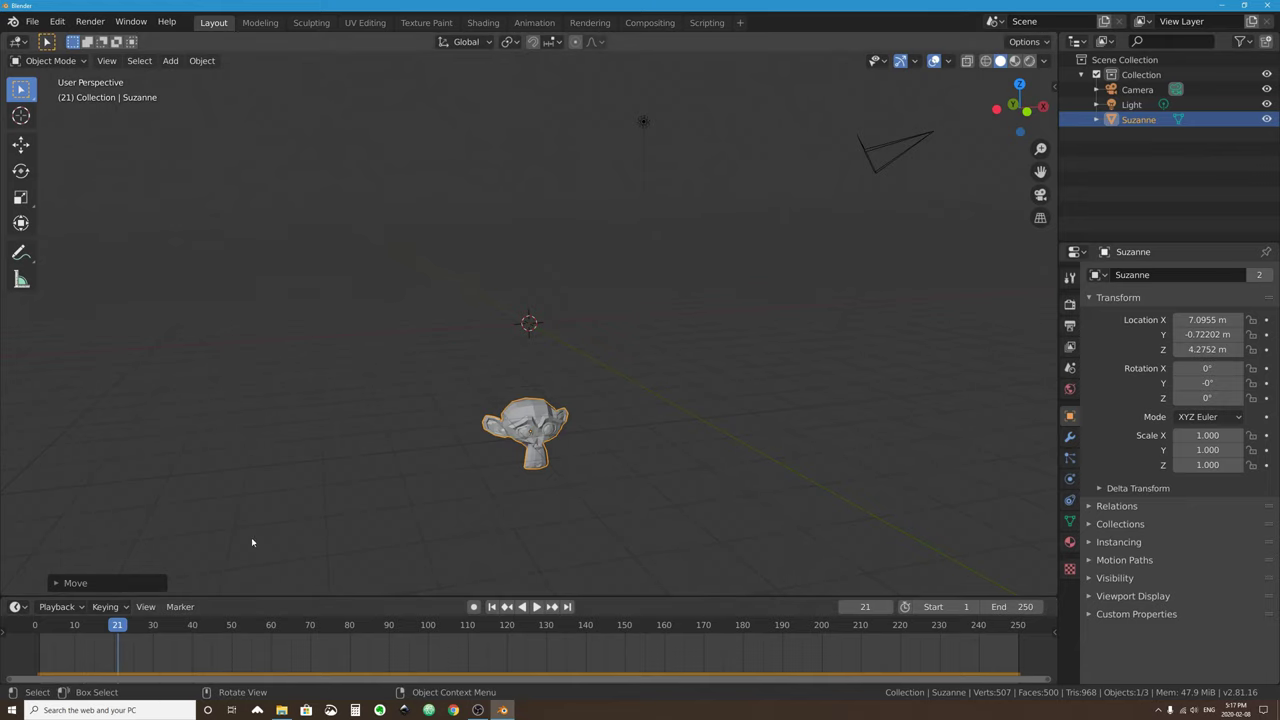
Return the timeline to frame 1 to check the monkey's starting position.
left_click(492, 607)
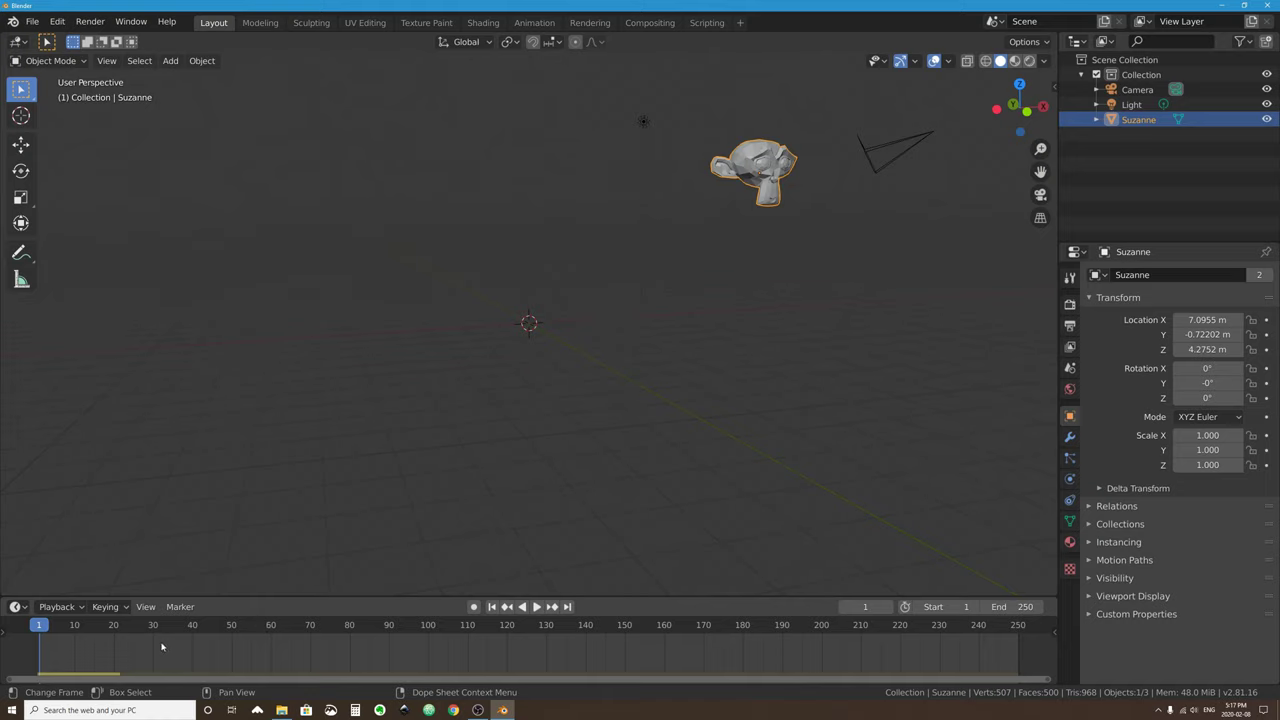
left_click(26, 645)
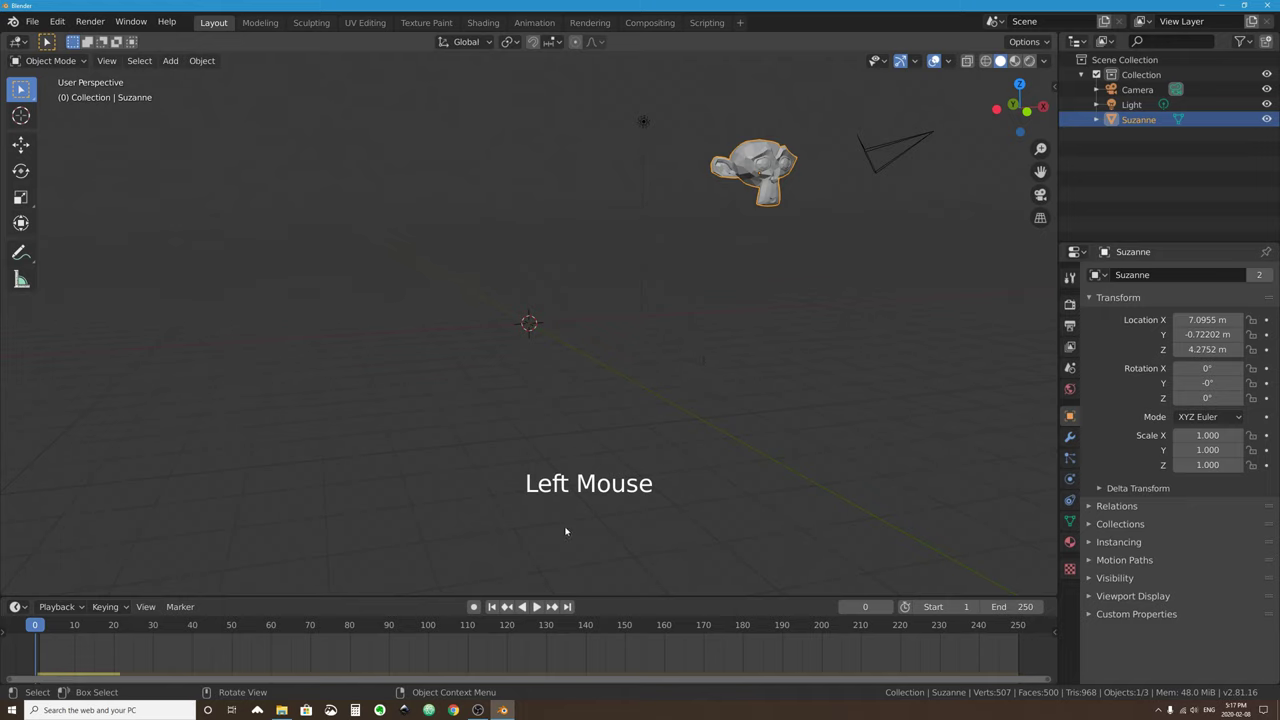
left_click(491, 607)
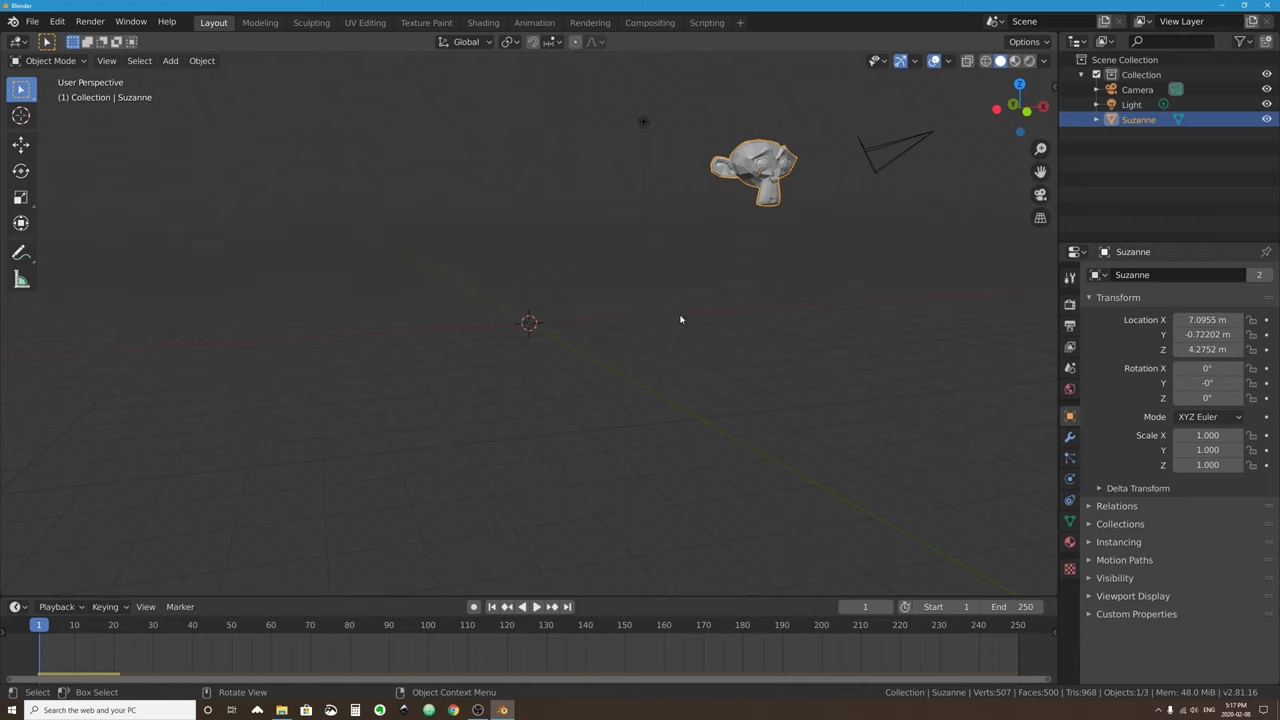
Clear the monkey's location so it sits back at the origin.
left_click(201, 60)
mouse_move(230, 124)
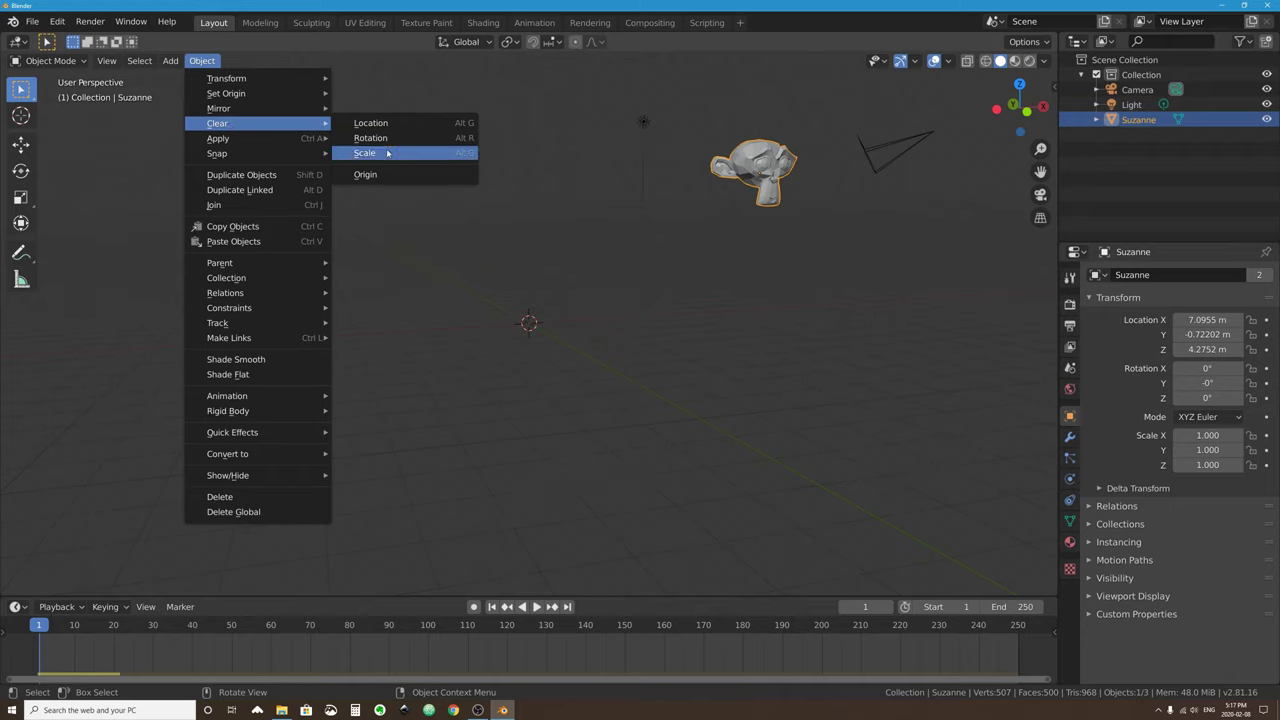
left_click(426, 124)
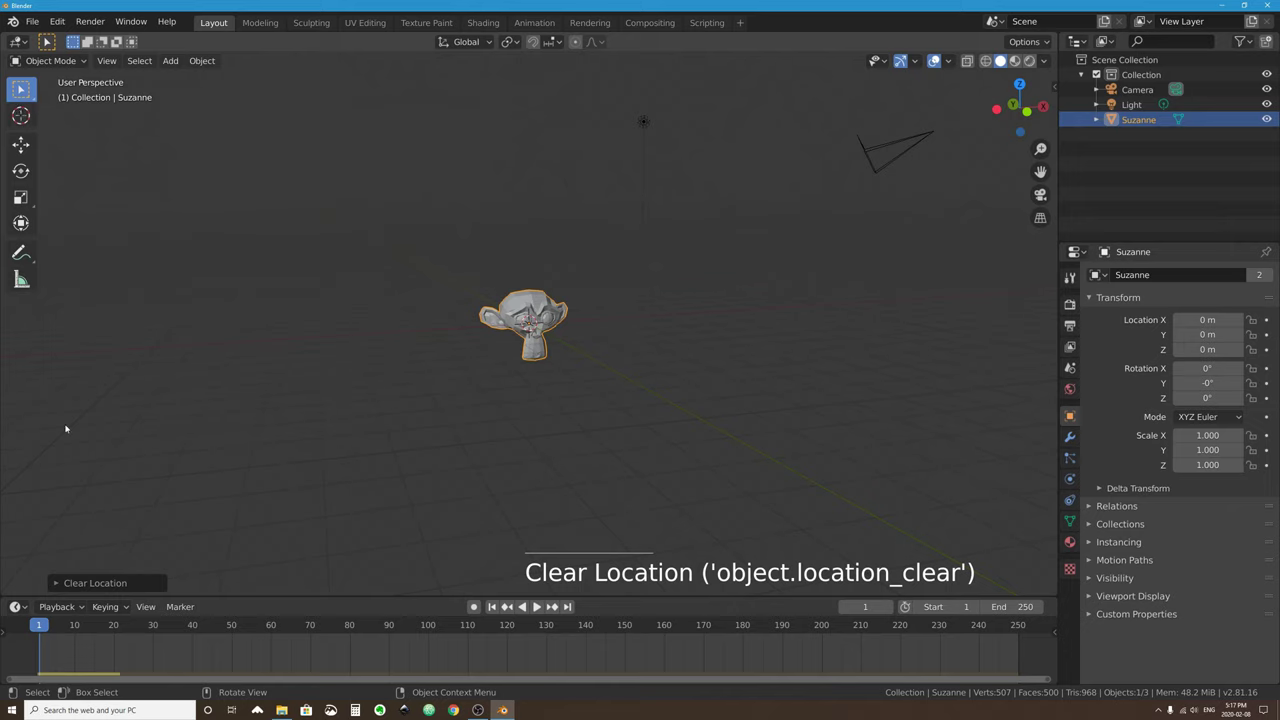
Raise the monkey above the origin to about X 0.1 m, Y 0.22 m, Z 5.53 m.
left_click(20, 144)
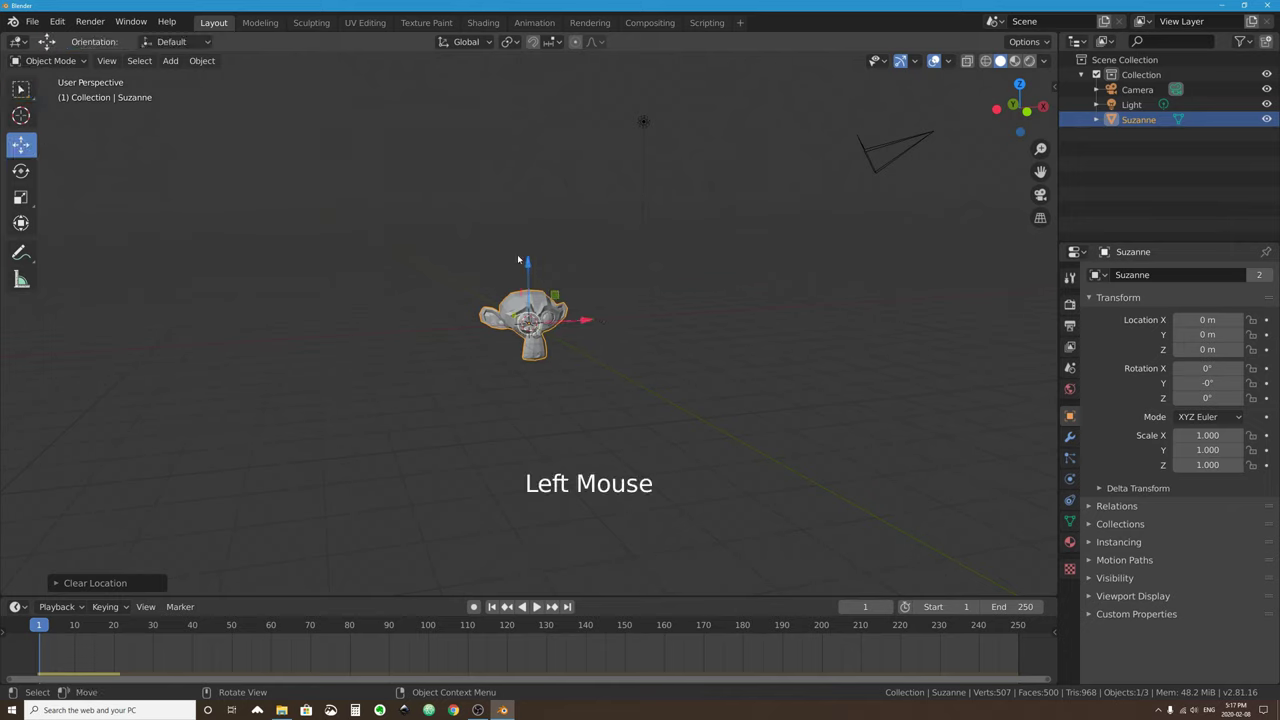
left_click_drag(517, 254, 512, 160)
left_click(20, 89)
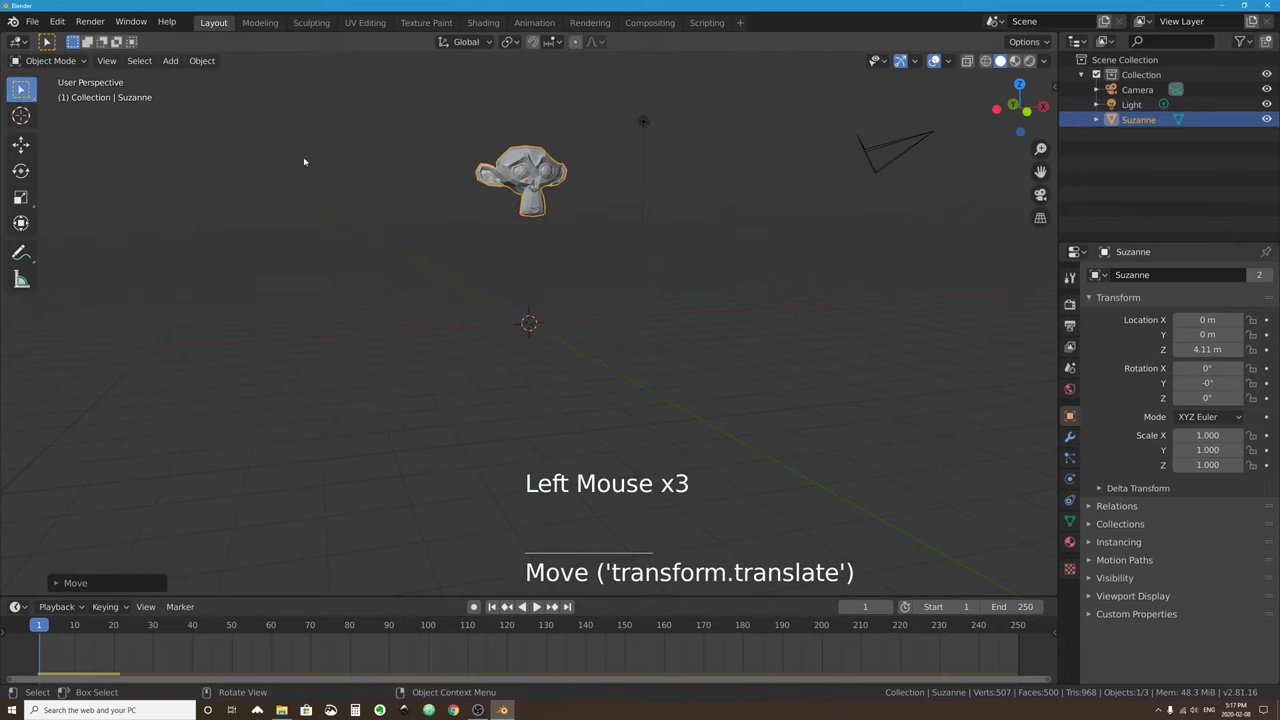
key("g")
left_click(595, 477)
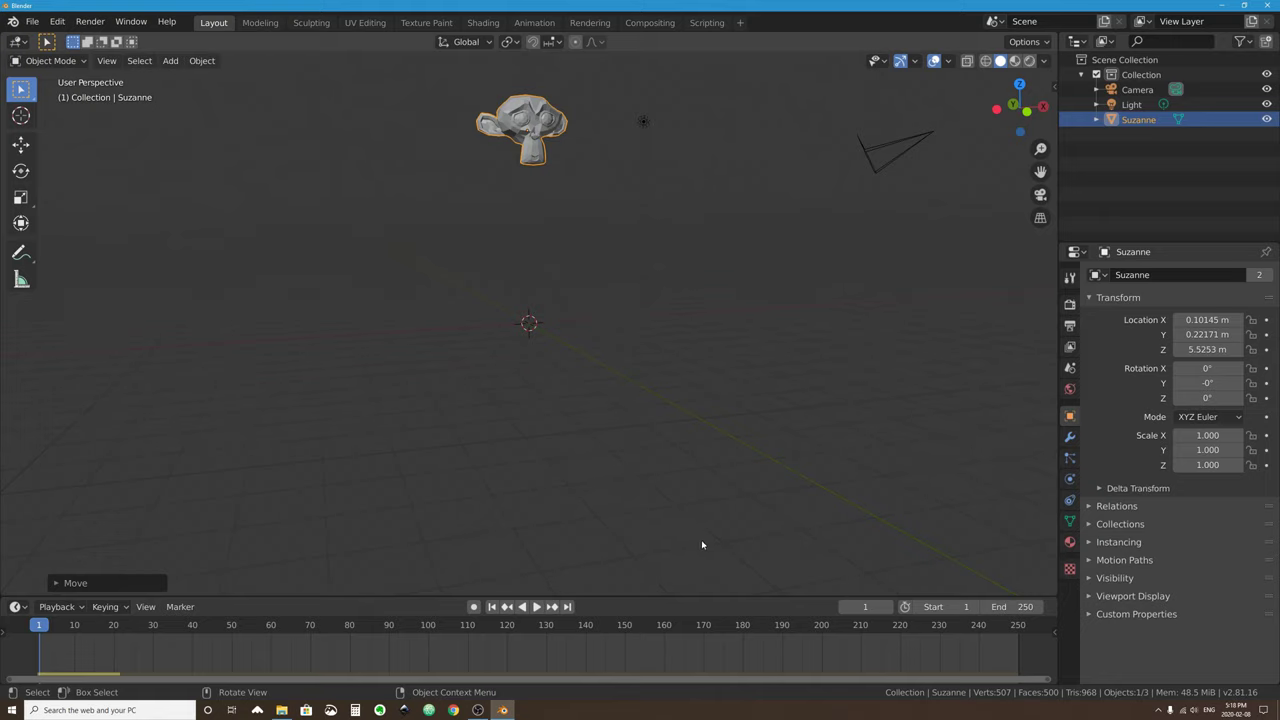
Add a plane mesh at the origin beneath the monkey as a floor.
left_click(170, 60)
mouse_move(190, 78)
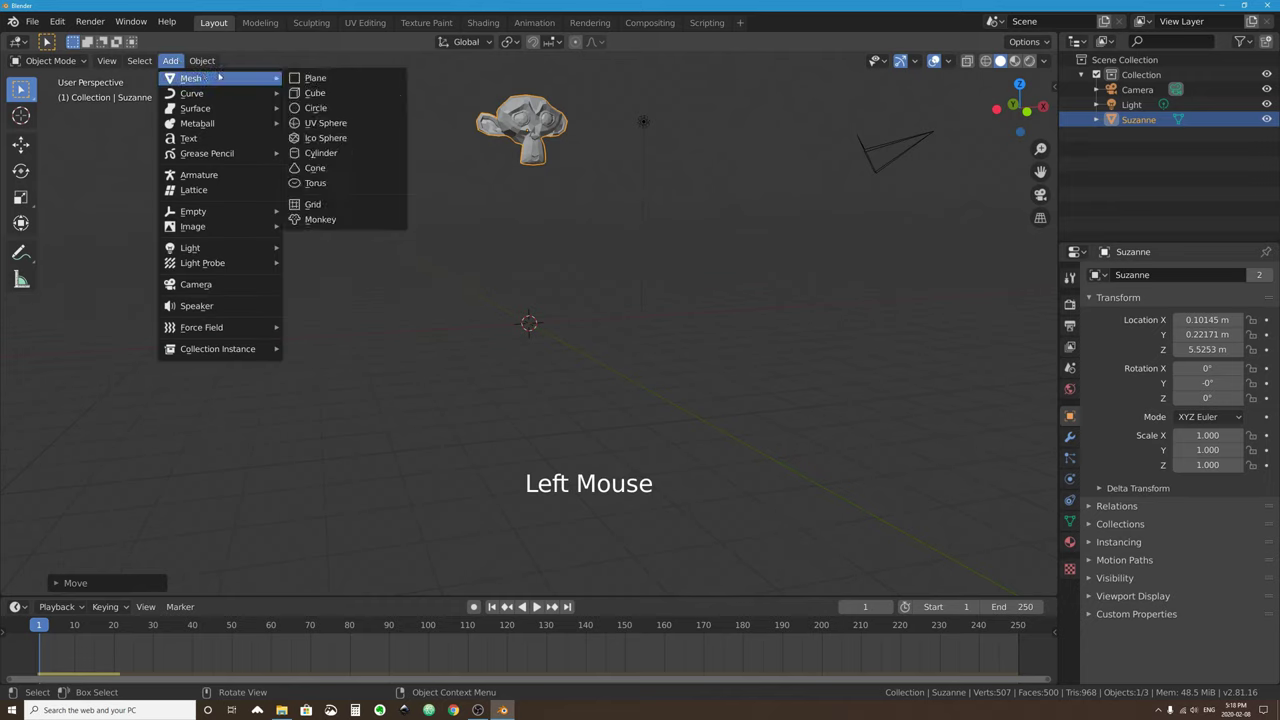
left_click(361, 79)
middle_click_drag(523, 305, 540, 332)
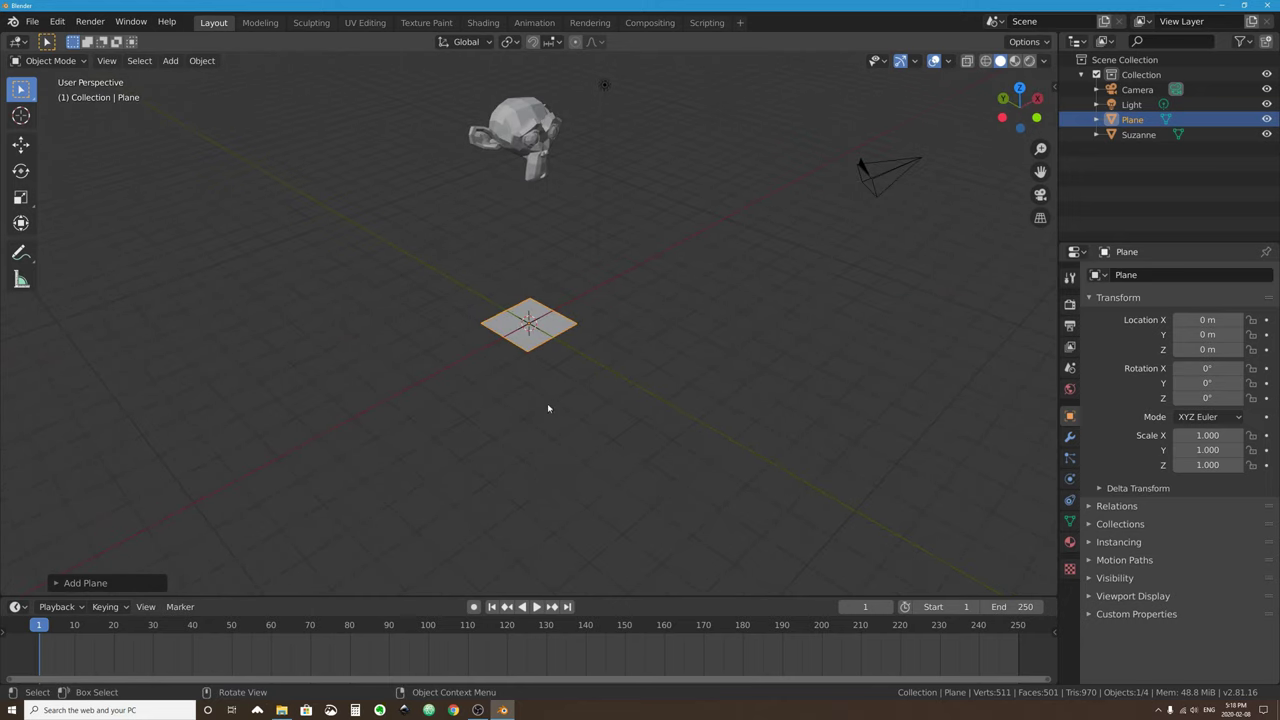
Scale the plane uniformly to about 9.74.
middle_click_drag(669, 292, 612, 325)
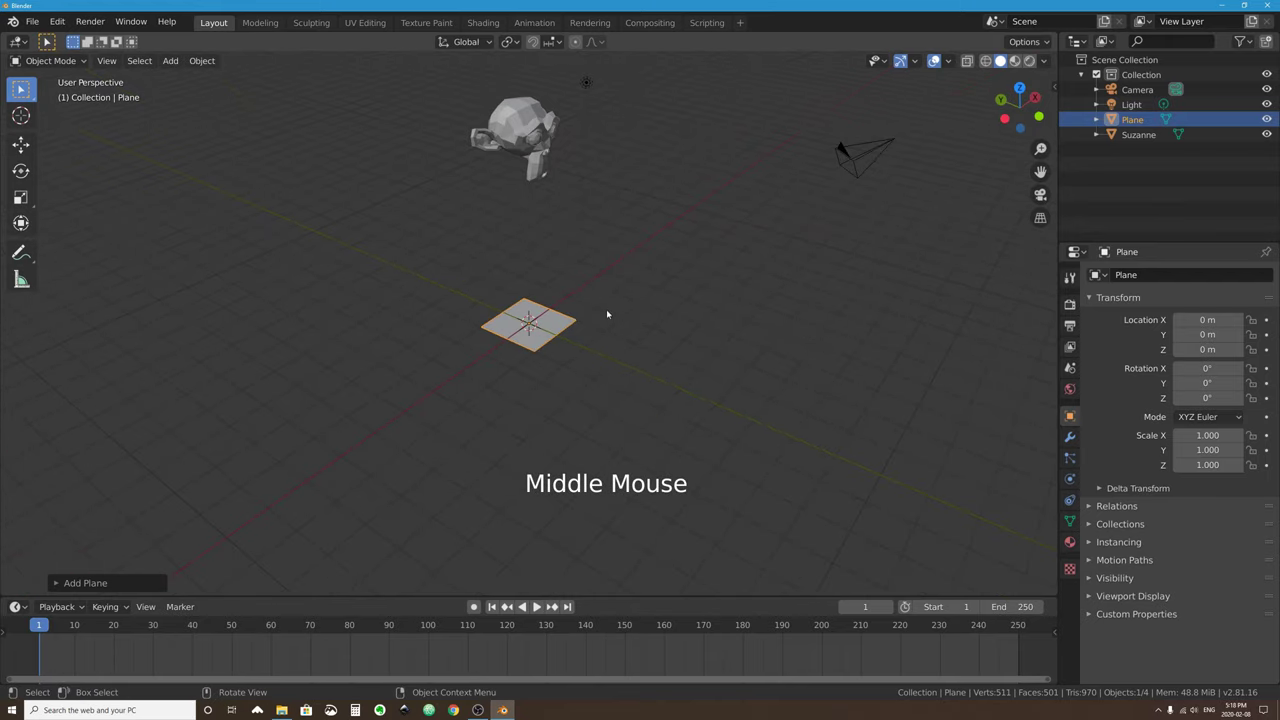
key("s")
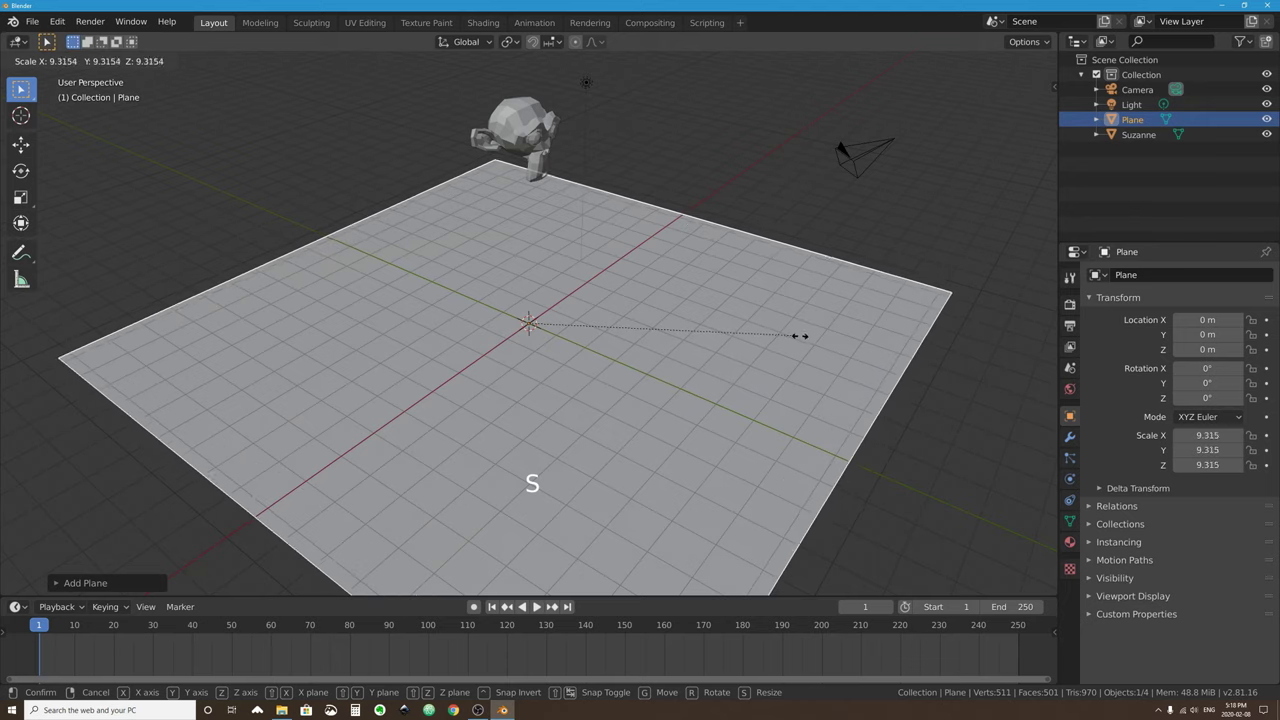
left_click(812, 342)
Play the simulation to test the monkey's fall against the plane, stopping at about frame 68.
middle_click_drag(812, 342, 757, 311)
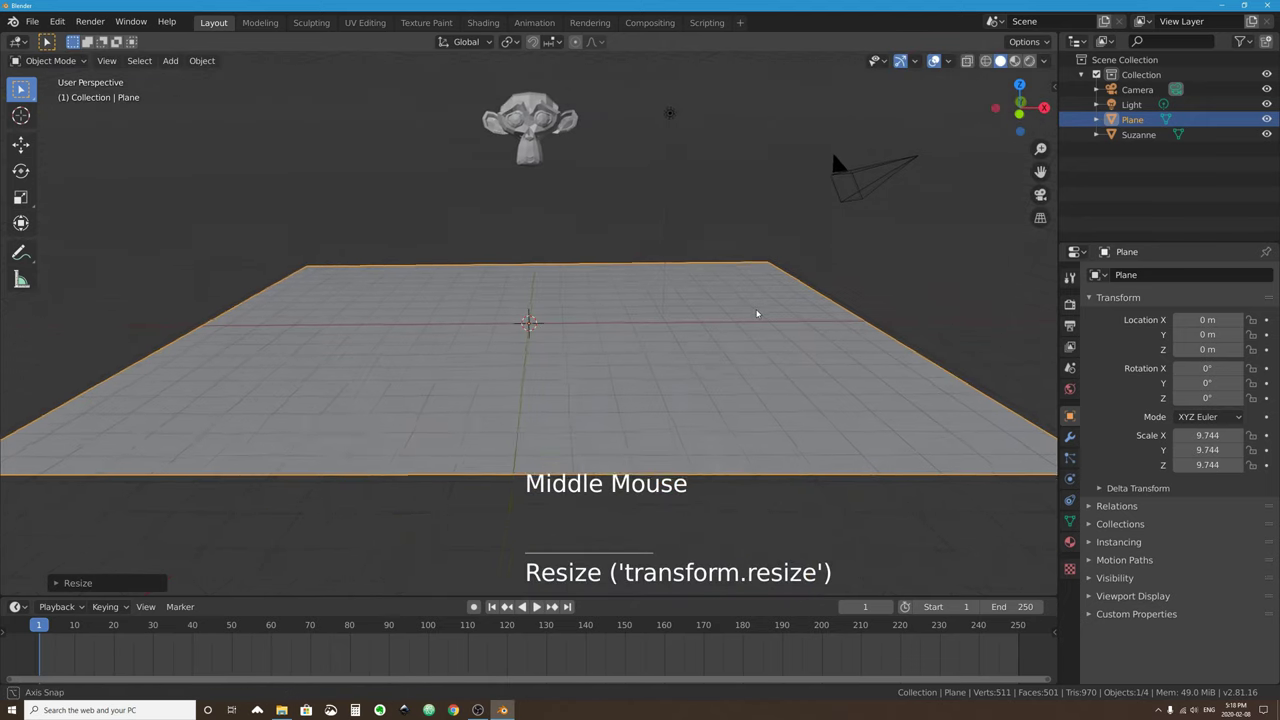
left_click(538, 607)
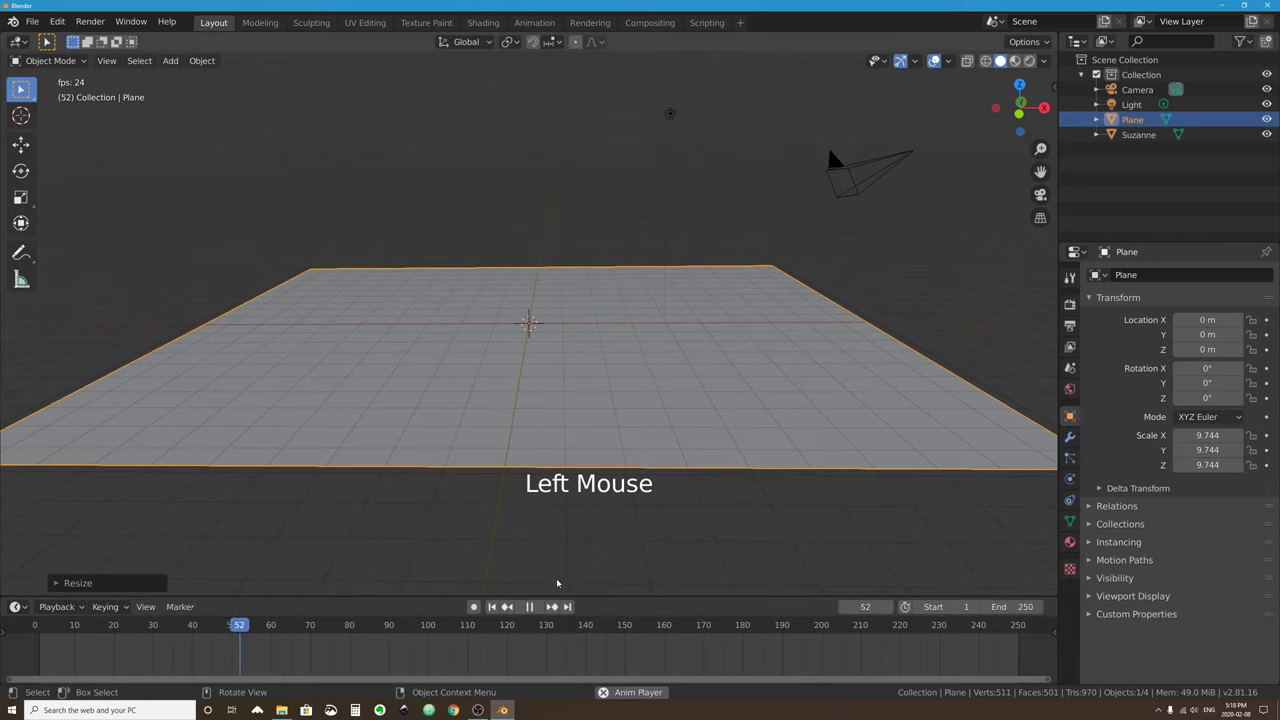
left_click(530, 607)
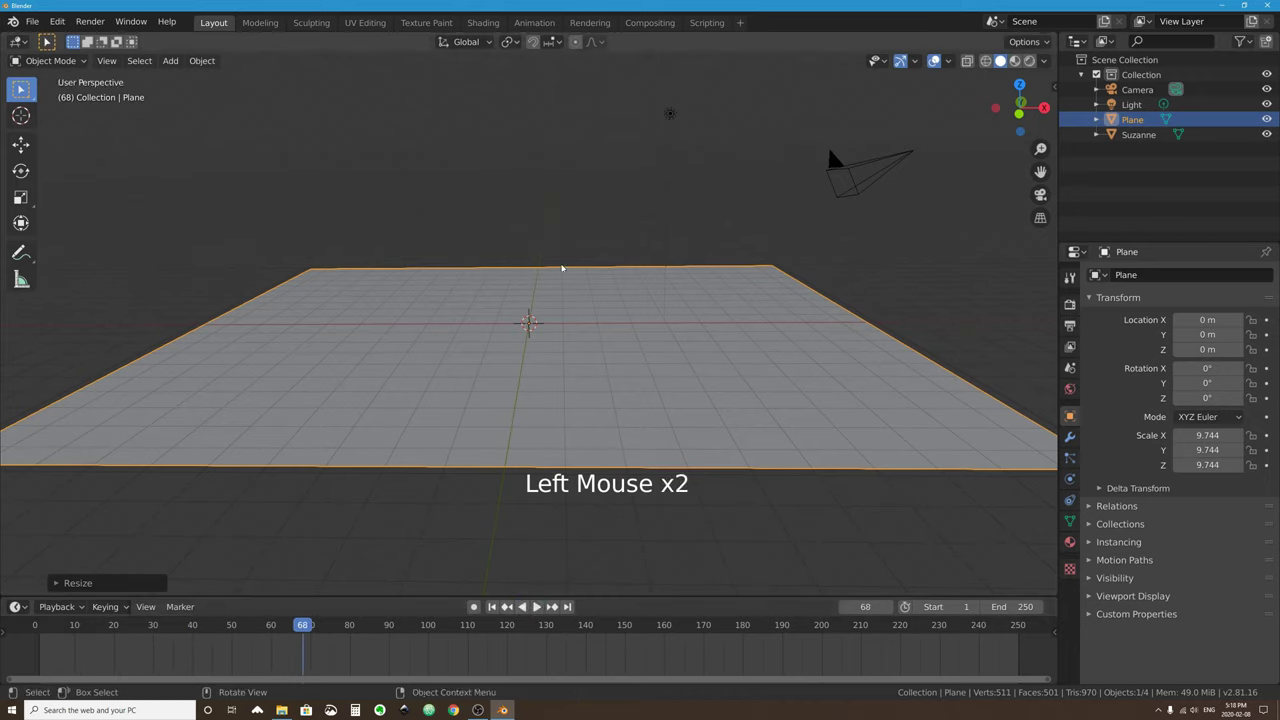
Return the animation to the first frame and make the selected plane a passive rigid body.
left_click(492, 606)
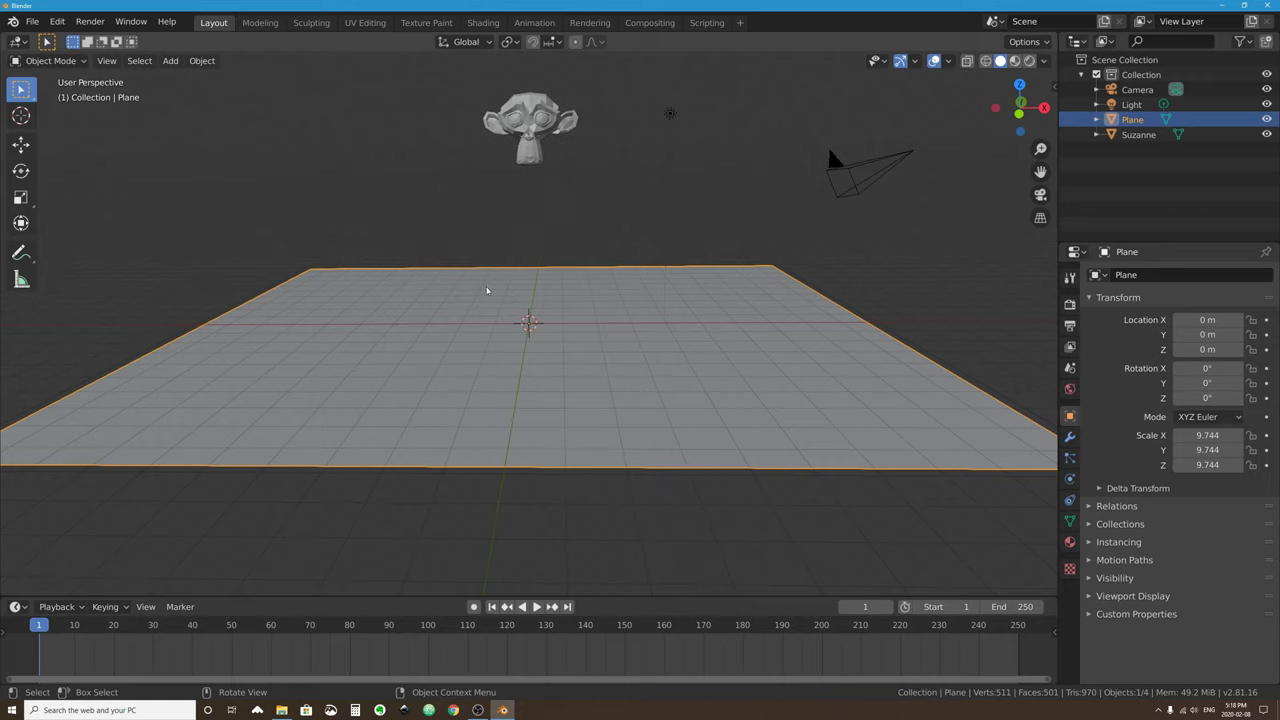
left_click(202, 60)
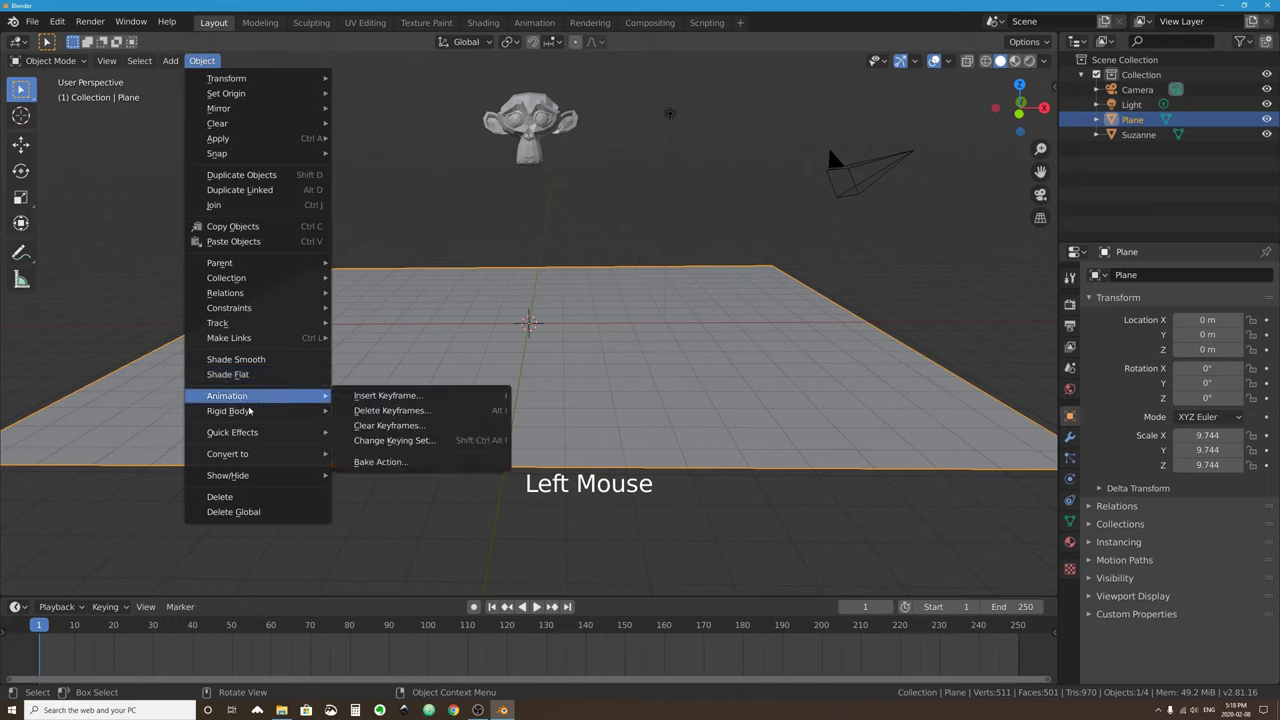
mouse_move(250, 413)
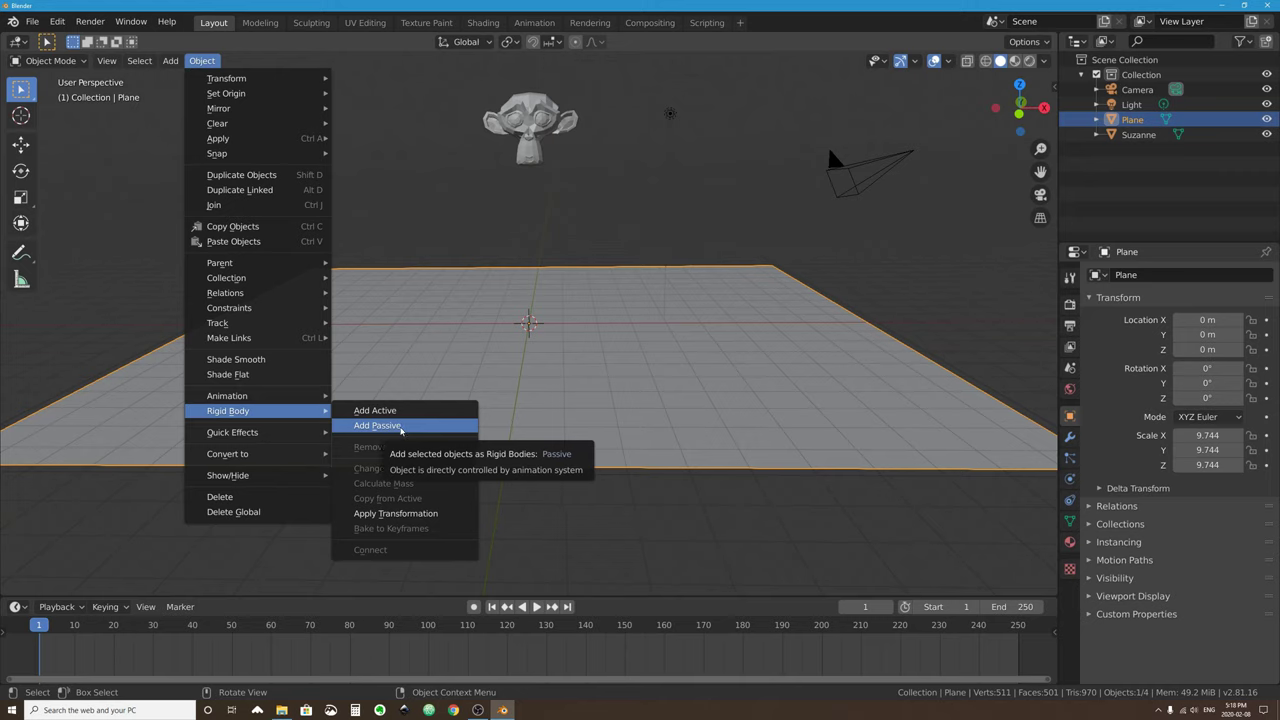
left_click(401, 427)
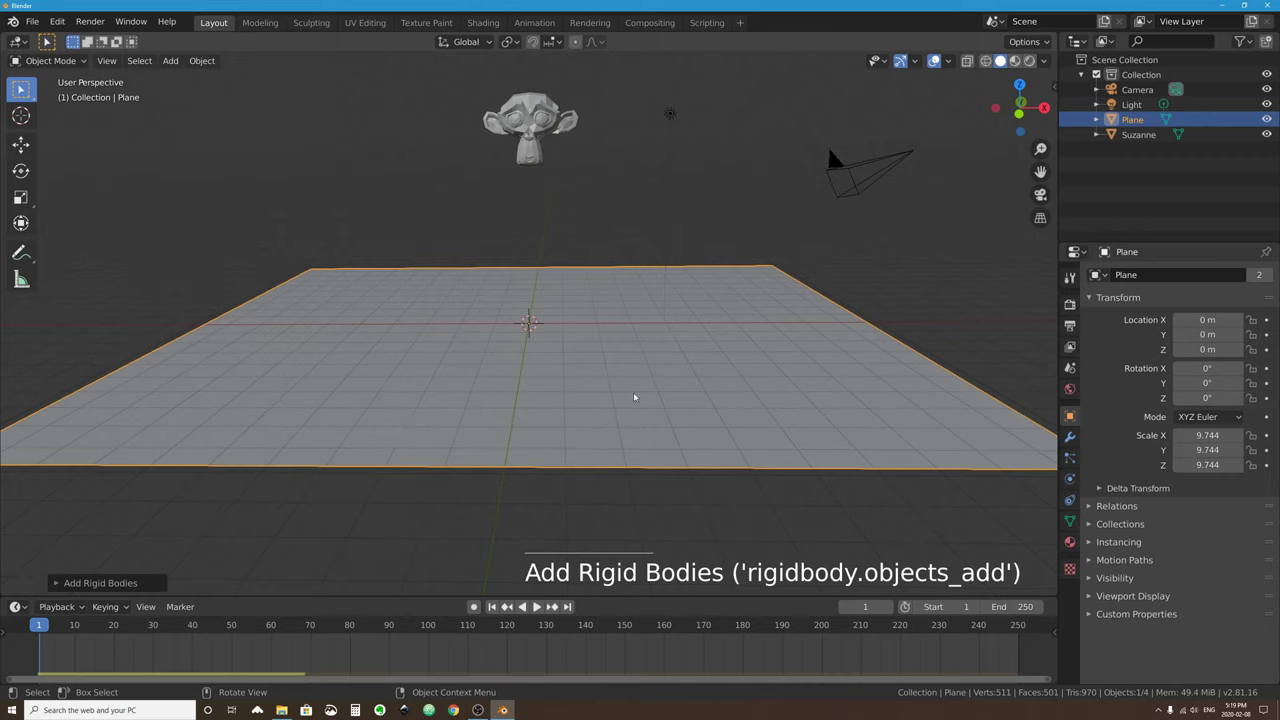
Play the simulation from the first frame to watch the monkey land on the plane, stop it and scrub to frame 100.
left_click(491, 606)
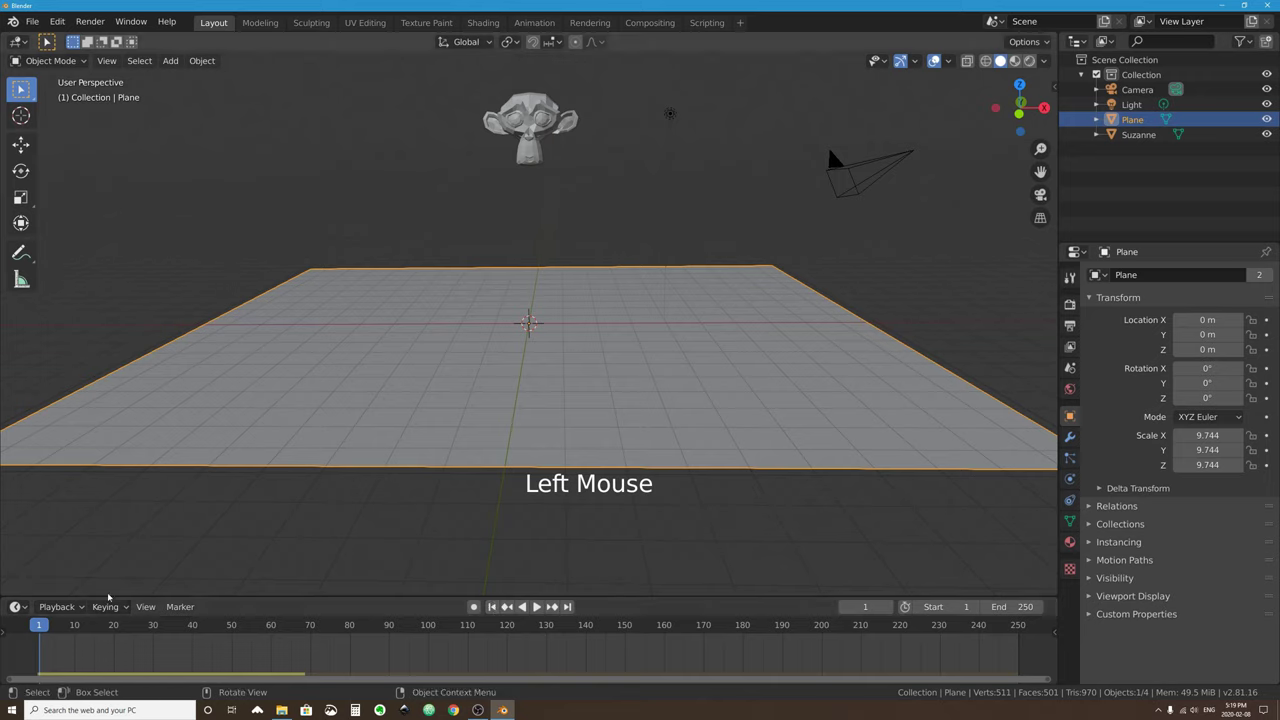
left_click(536, 606)
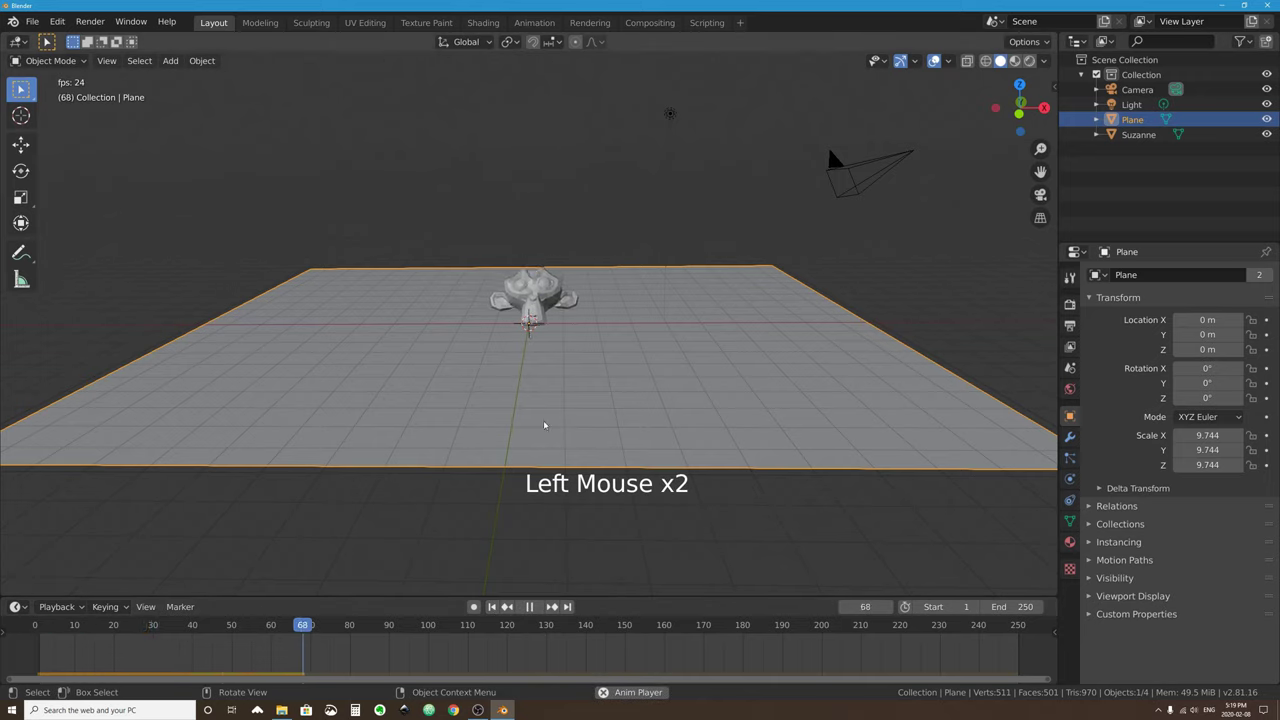
middle_click_drag(483, 430, 610, 400)
scroll(643, 364, "up", 1)
scroll(610, 400, "down", 1)
scroll(610, 400, "up", 2)
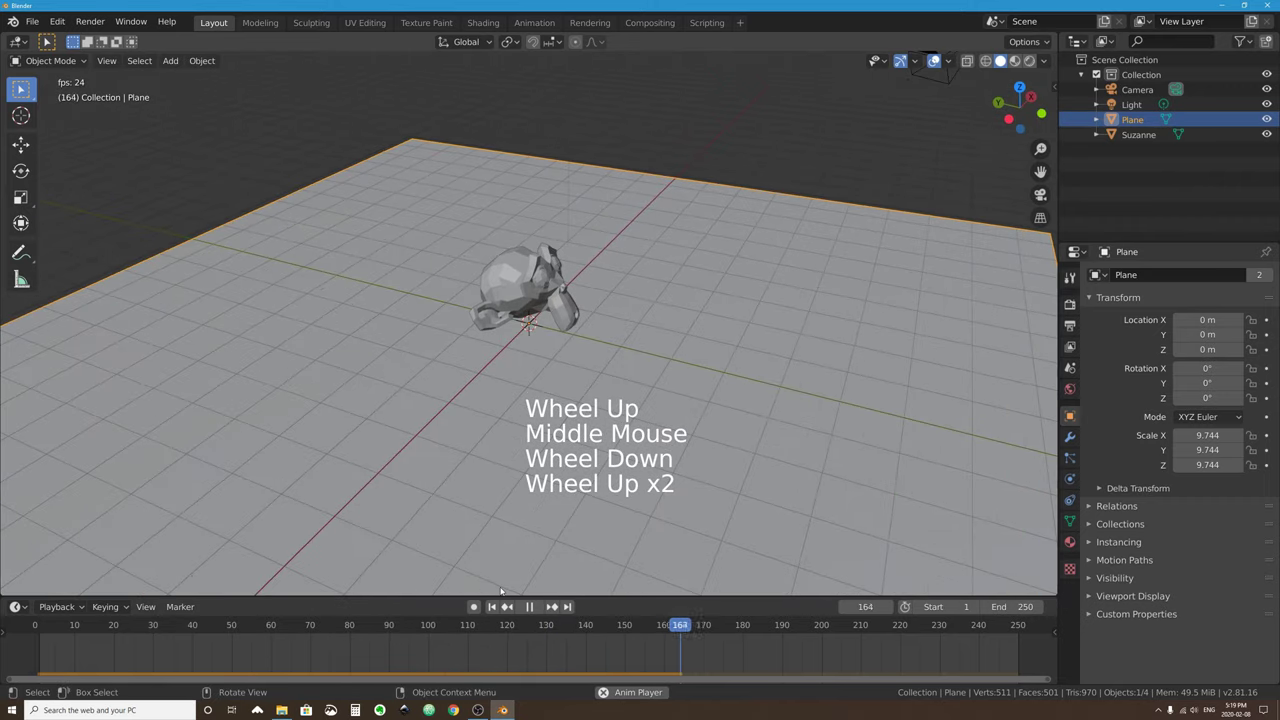
left_click(529, 607)
left_click(365, 625)
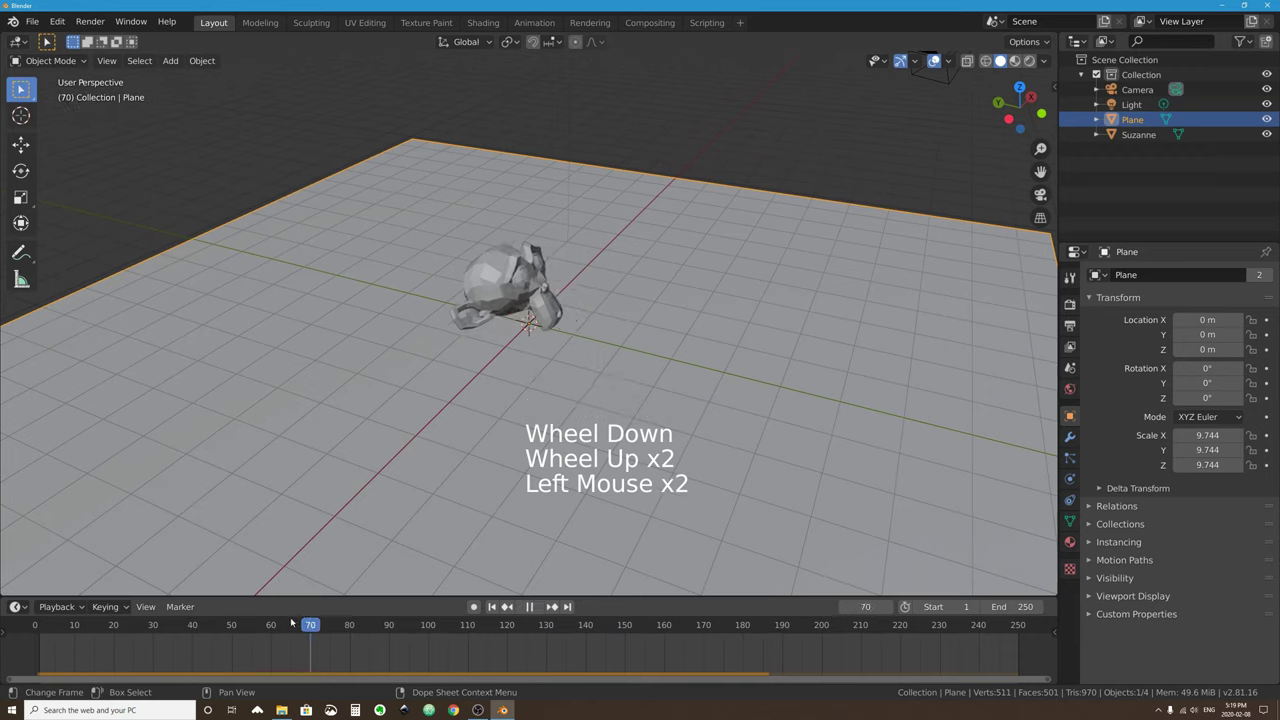
left_click_drag(388, 625, 428, 625)
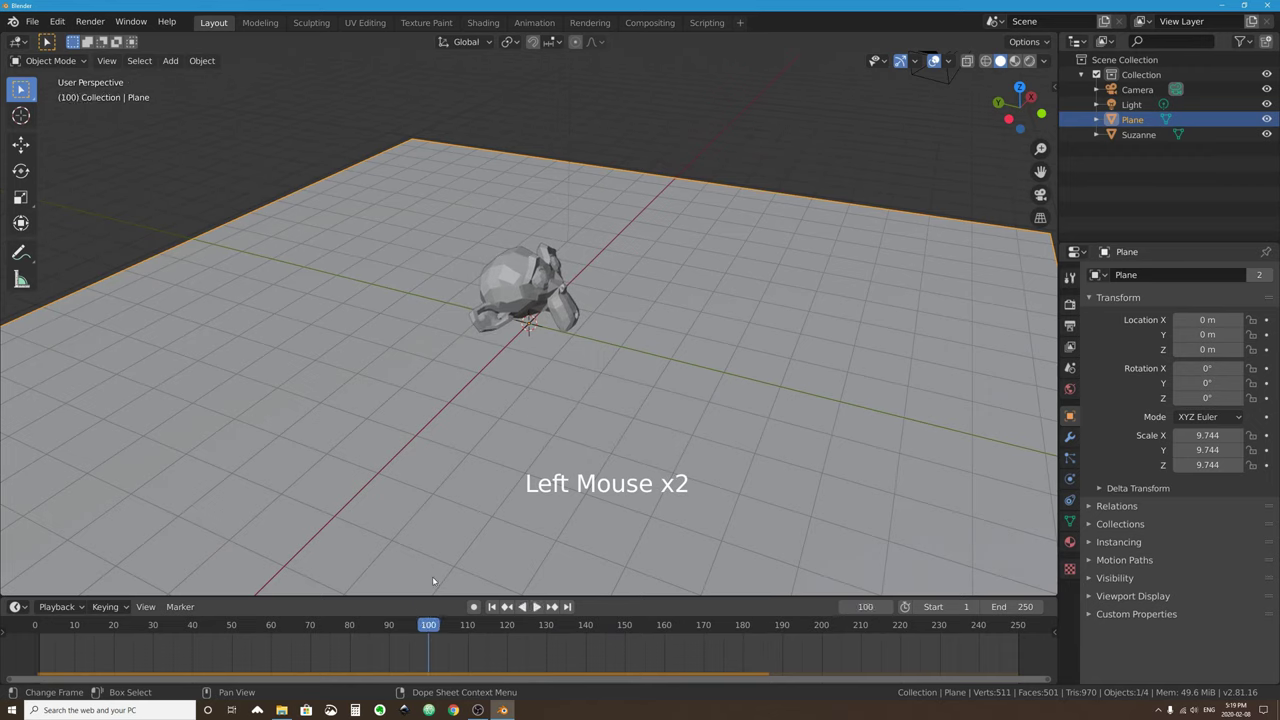
Select the monkey and scrub through its resting phase up to about frame 157, ending at frame 143.
left_click(512, 384)
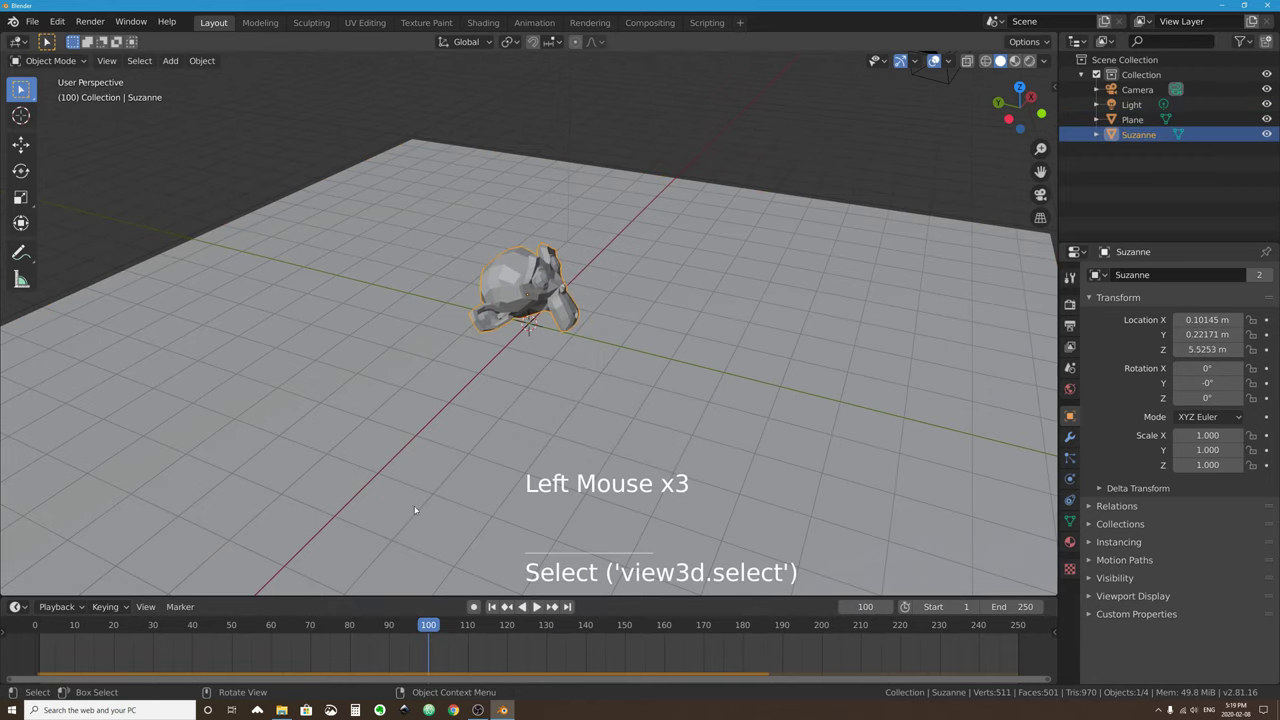
left_click_drag(428, 626, 489, 625)
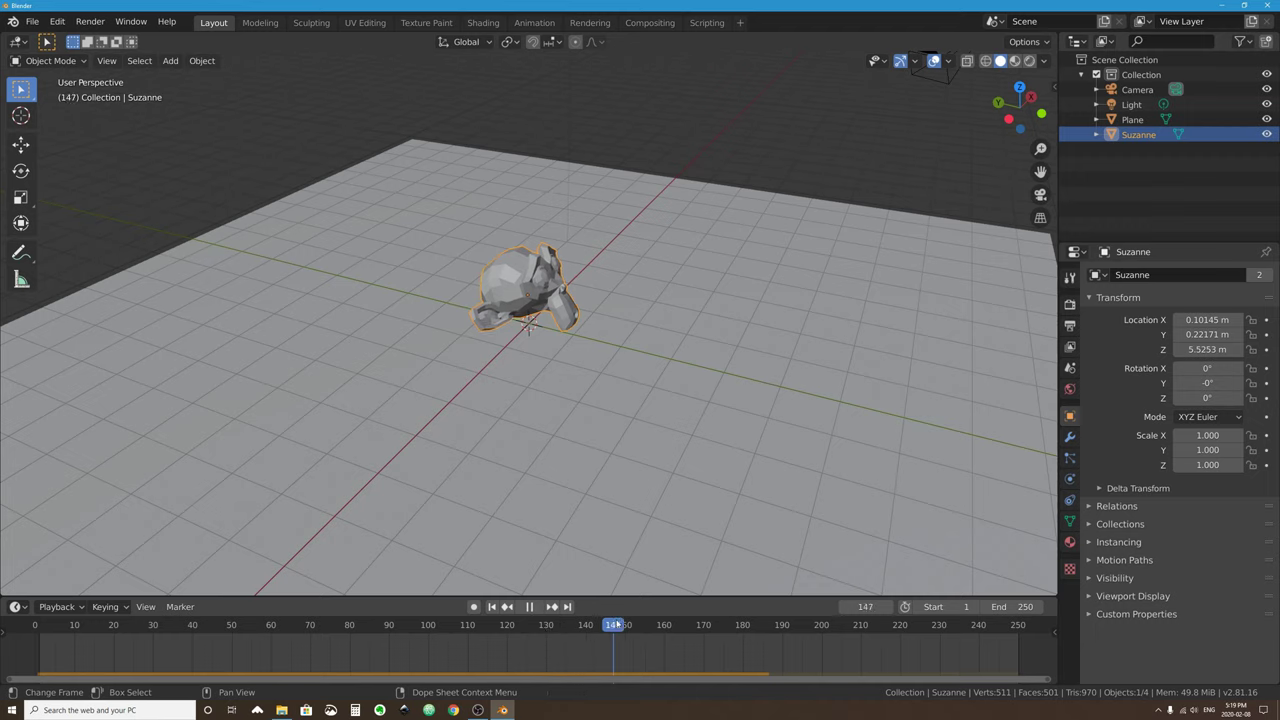
key("space")
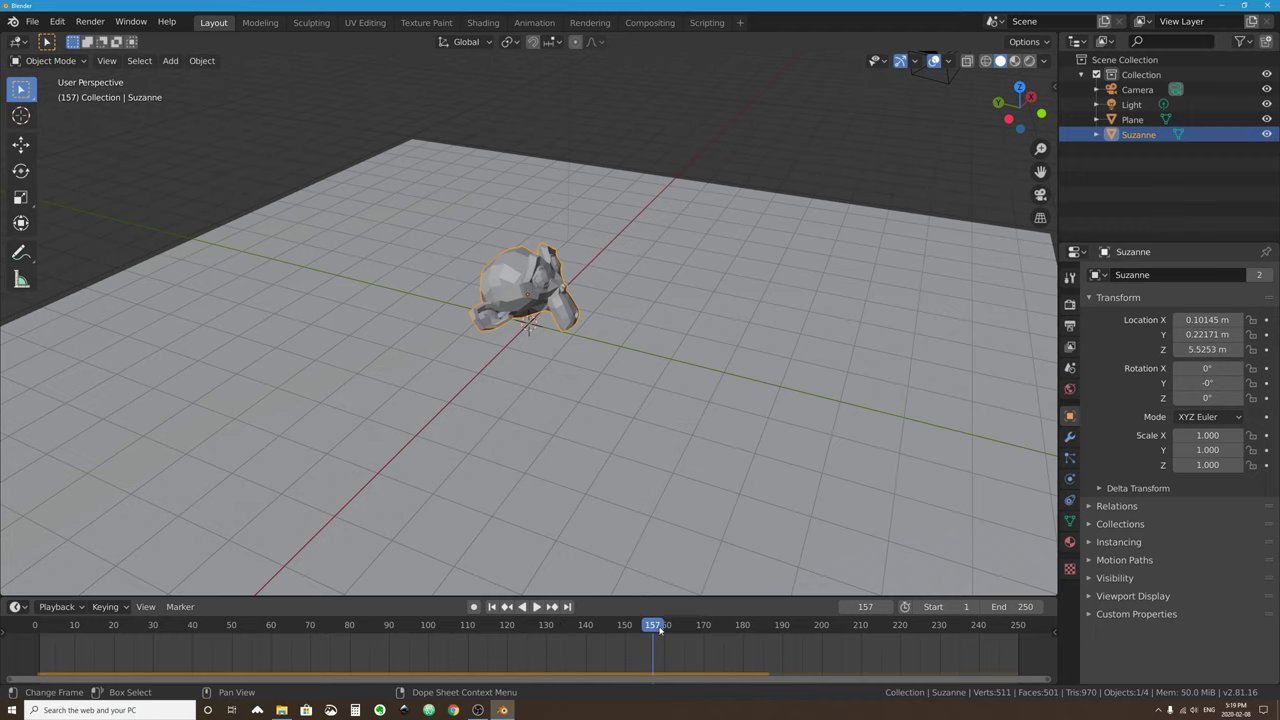
left_click_drag(696, 621, 595, 615)
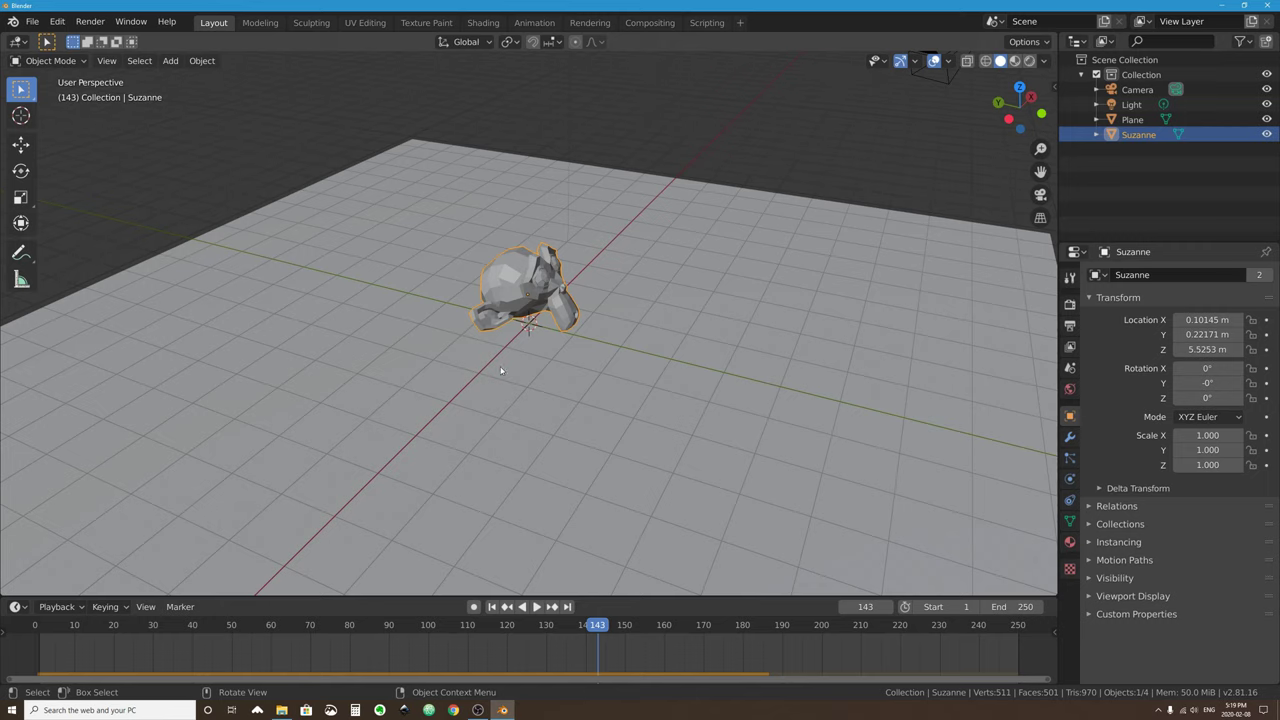
middle_click_drag(548, 339, 480, 250)
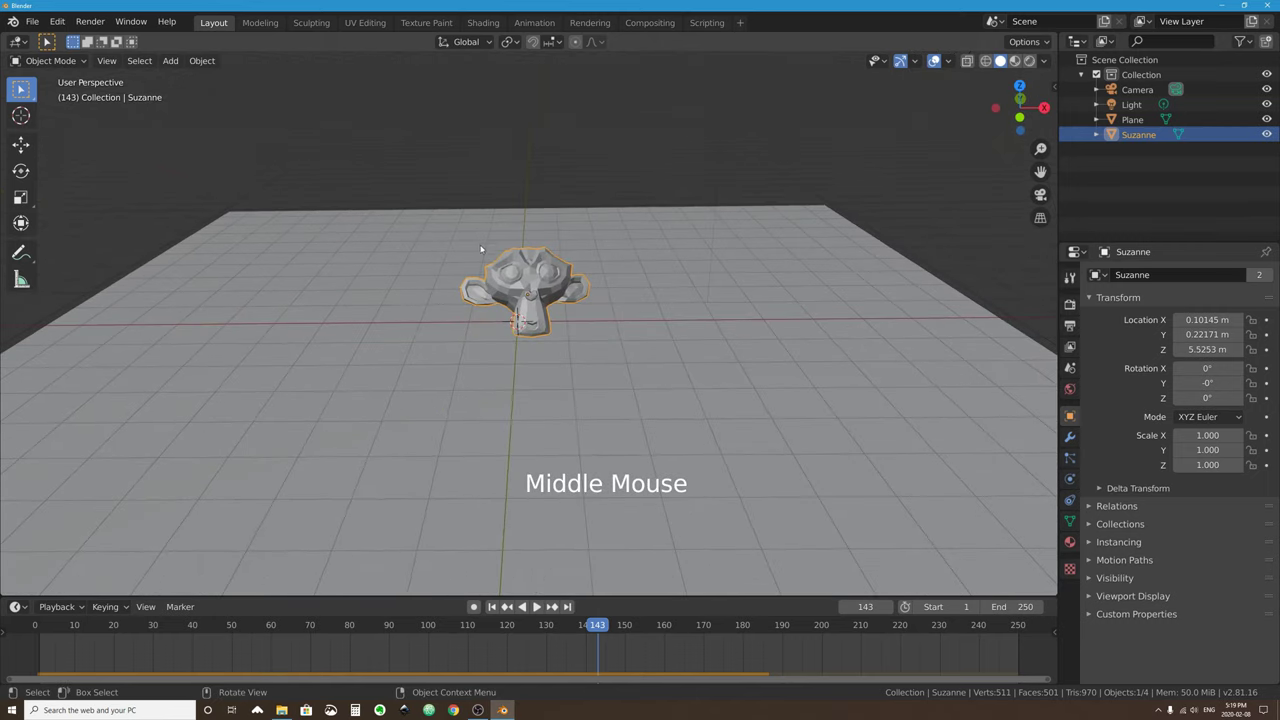
left_click(203, 61)
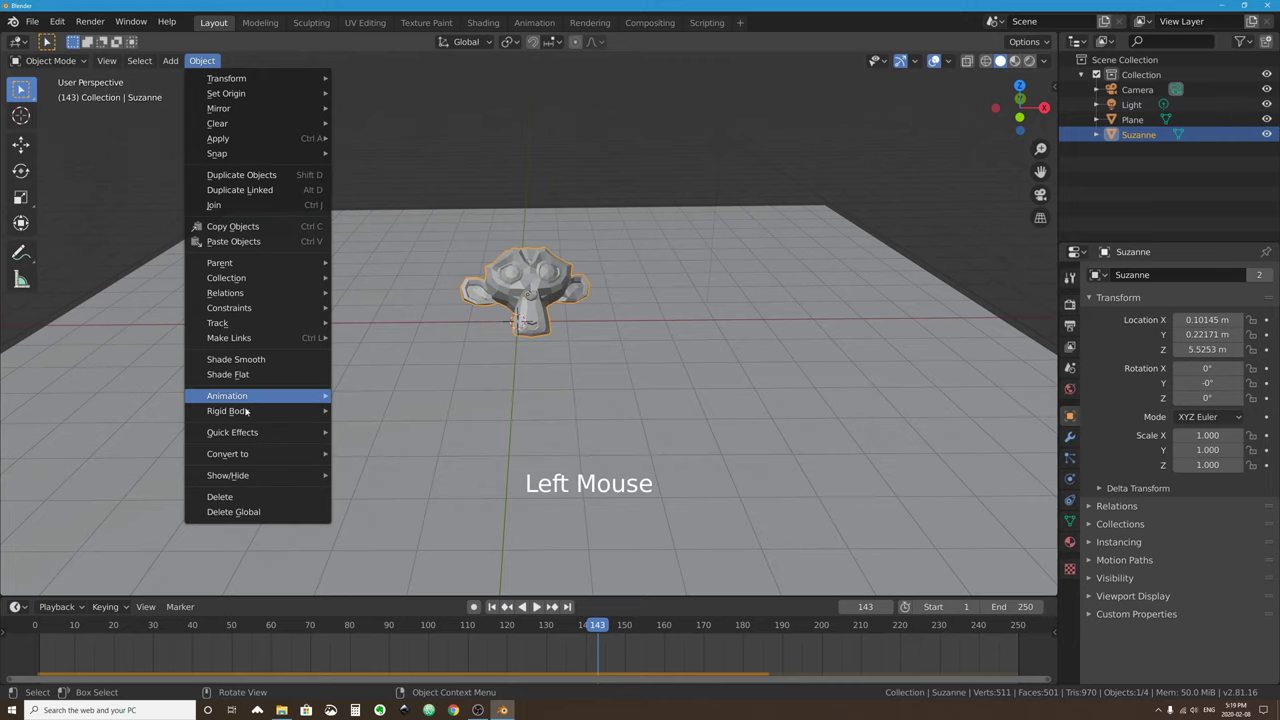
left_click(202, 61)
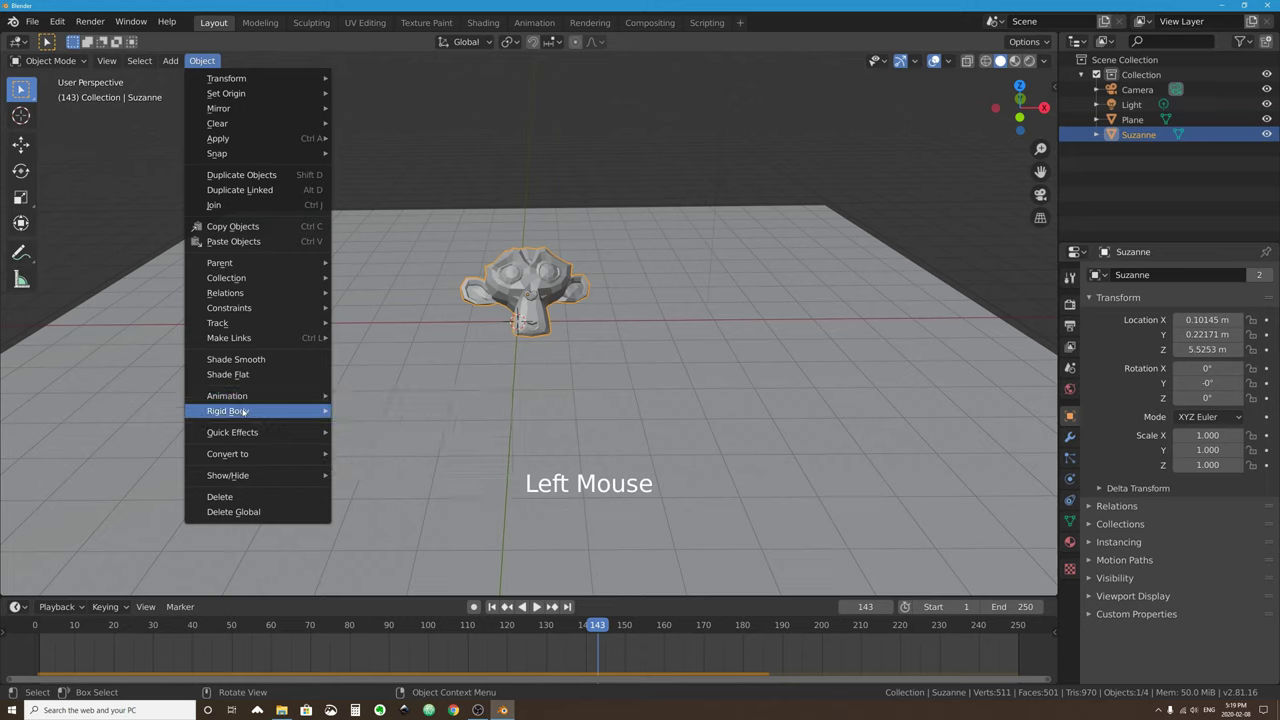
mouse_move(243, 411)
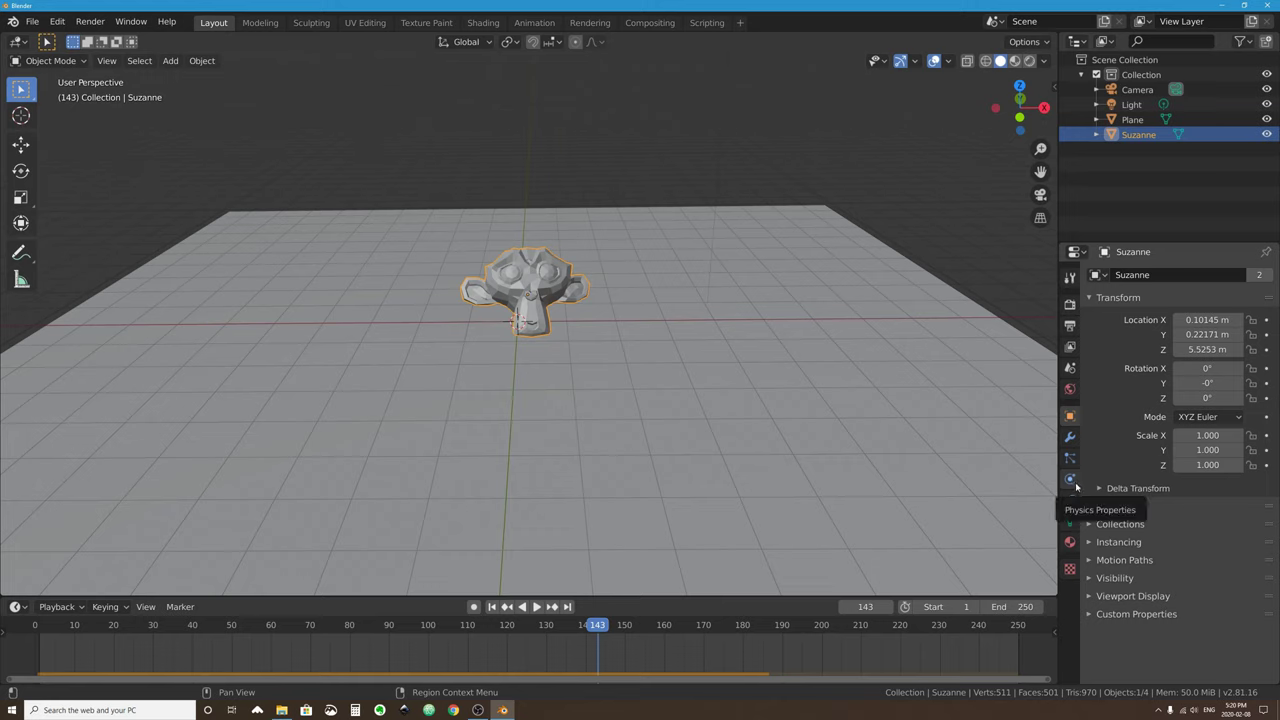
Show the monkey's physics properties and enlarge the properties editor in height and width.
left_click(1071, 480)
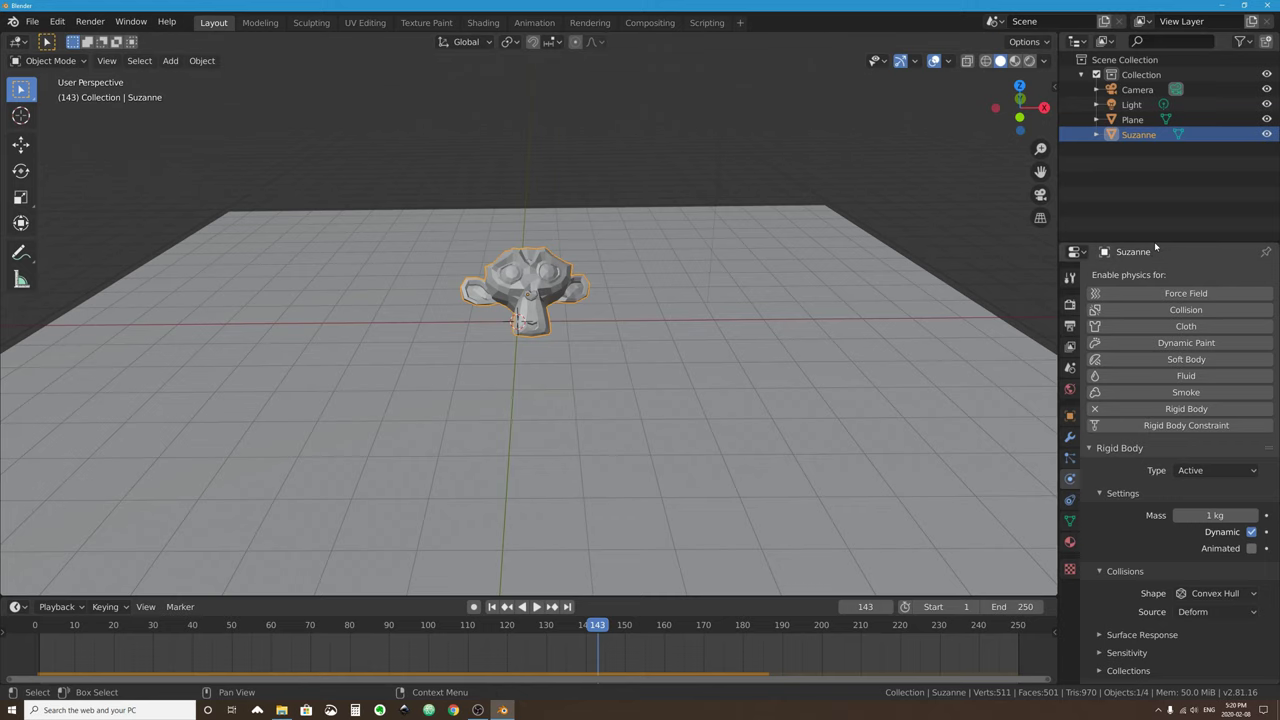
left_click_drag(1155, 242, 1155, 200)
left_click_drag(1055, 232, 1017, 232)
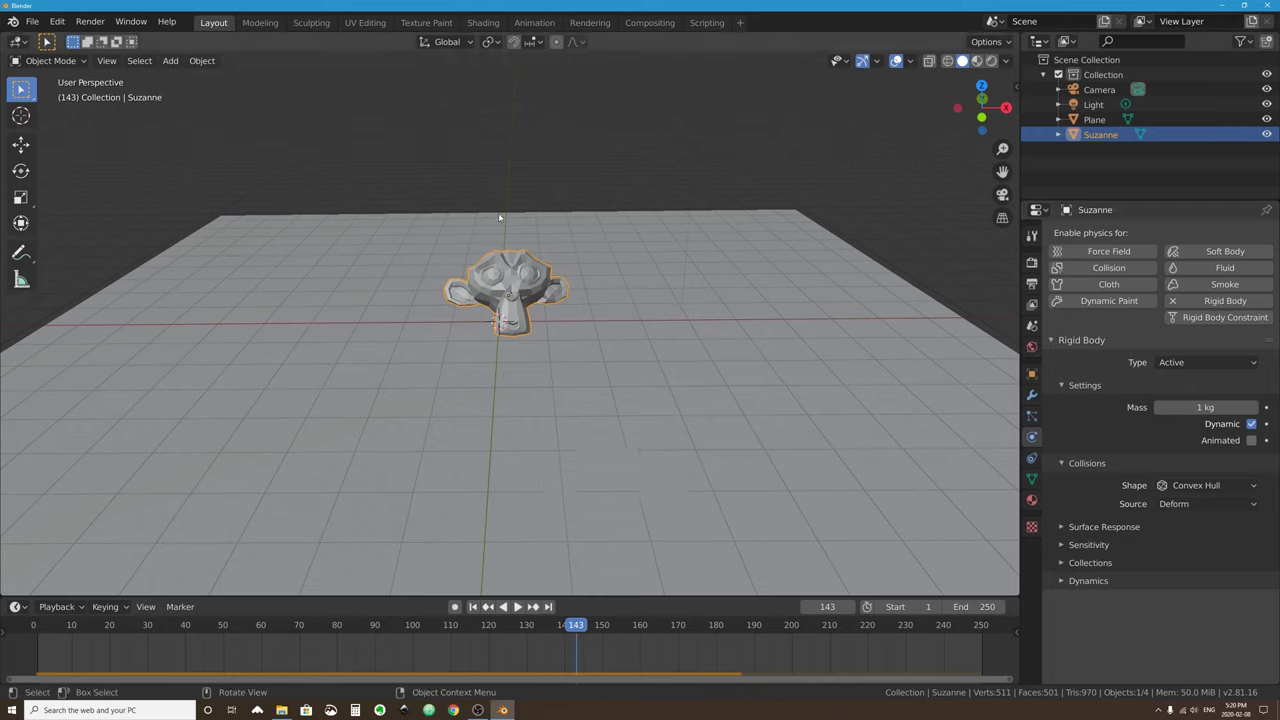
Remove the monkey's rigid body physics and enable it again as an active body.
left_click(1220, 300)
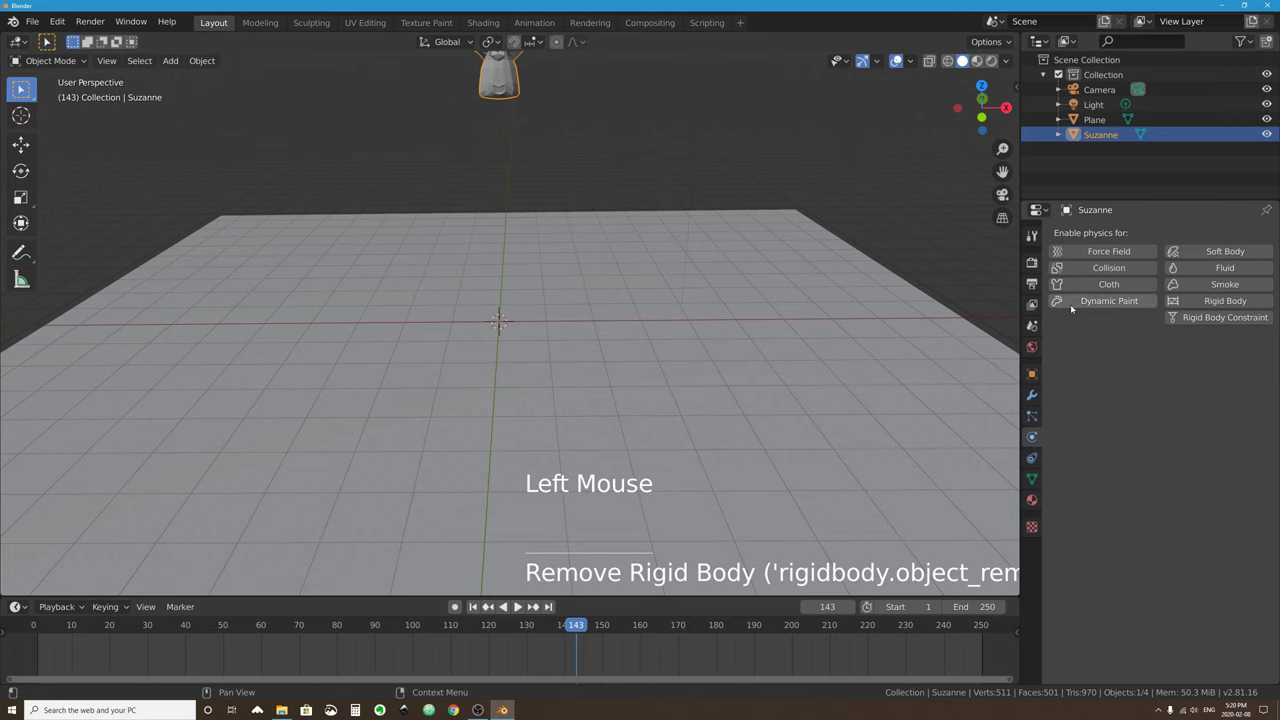
scroll(827, 219, "down", 2)
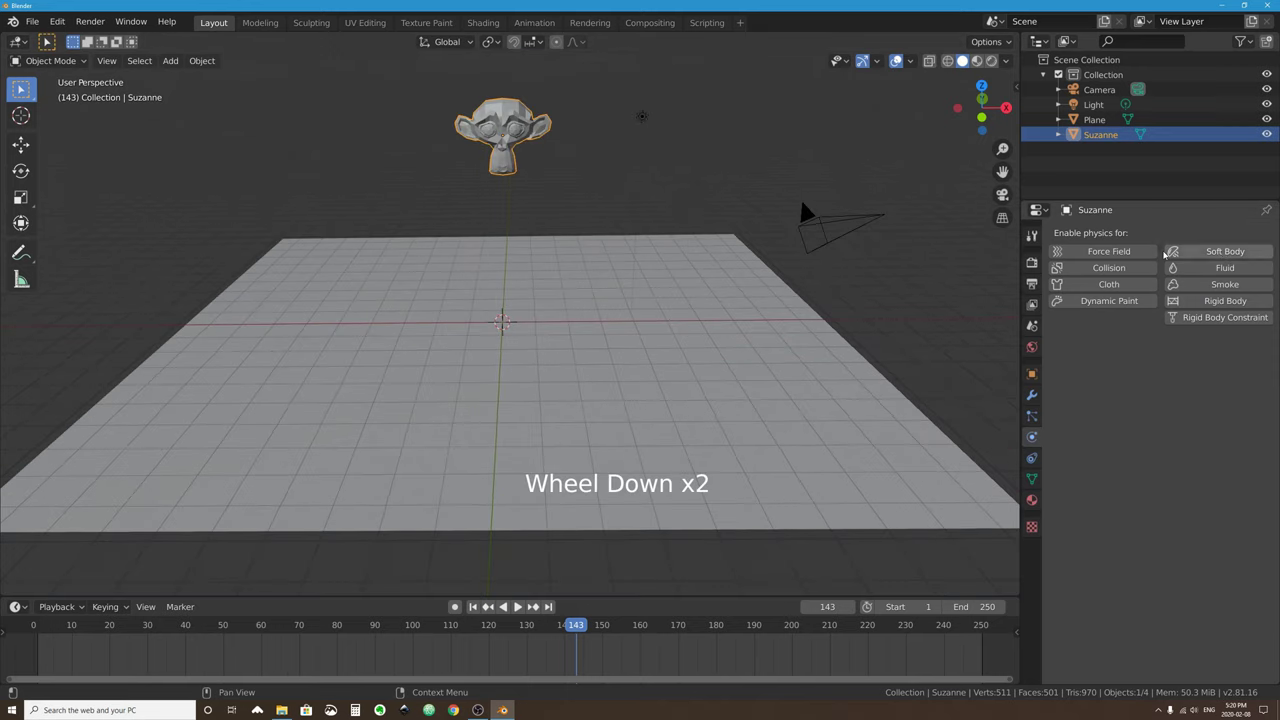
left_click(1228, 301)
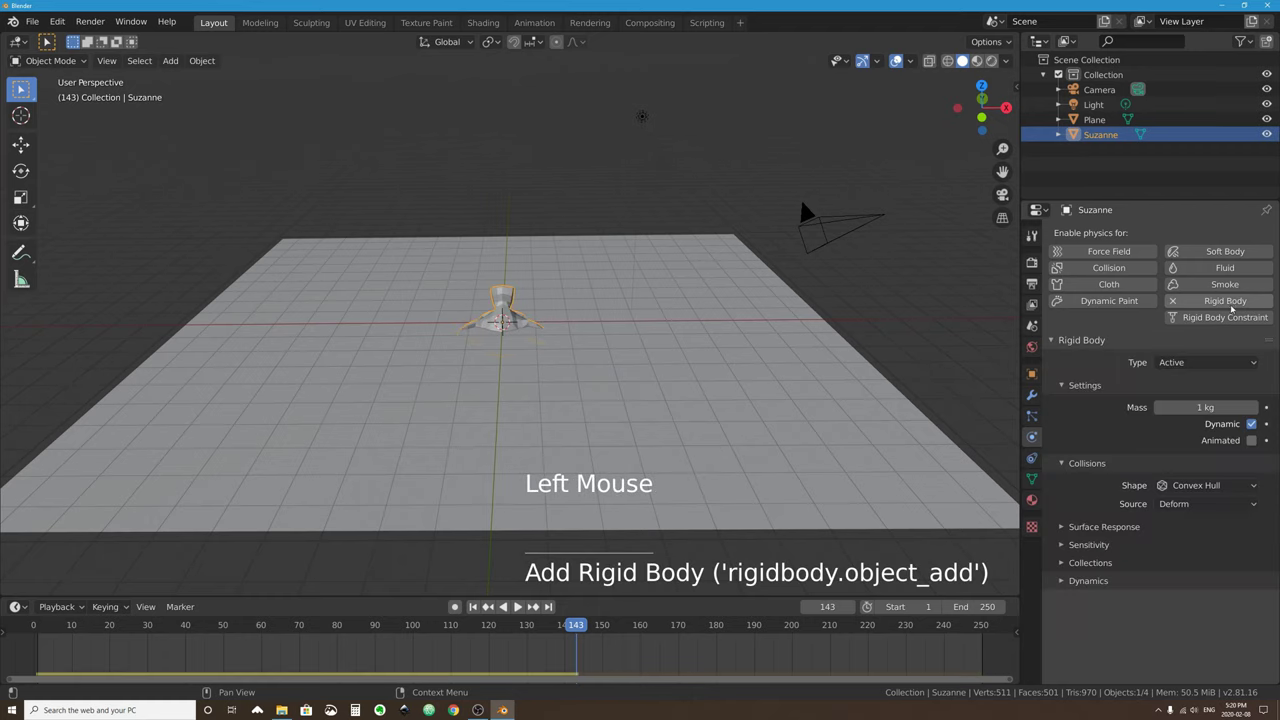
Return the animation to the first frame and look at the monkey's rigid body type options, keeping Active.
left_click(197, 61)
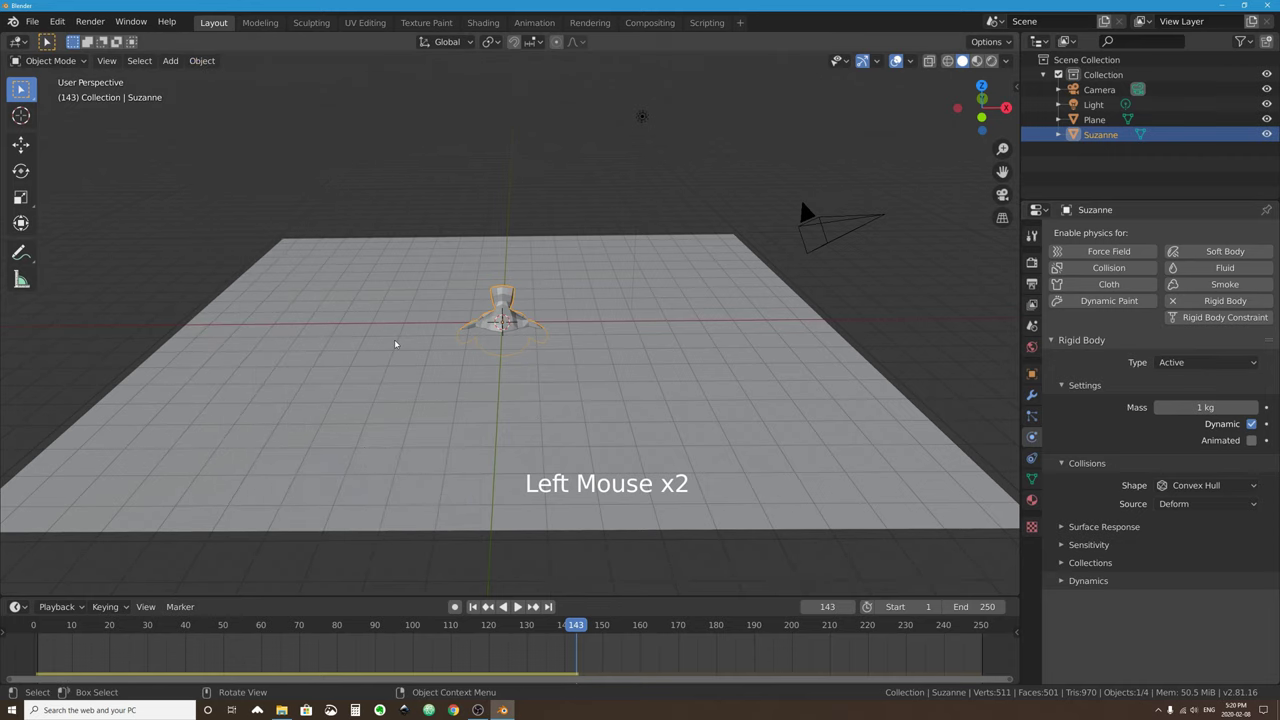
left_click(476, 607)
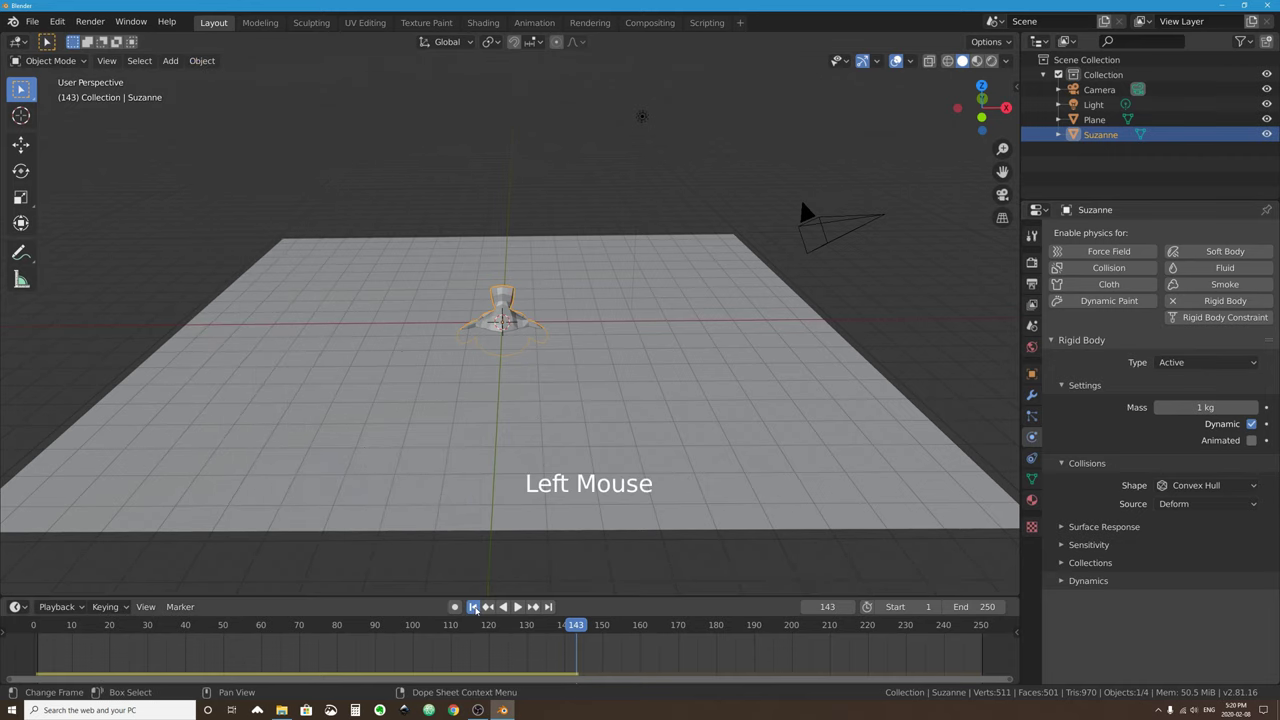
middle_click_drag(530, 250, 643, 320)
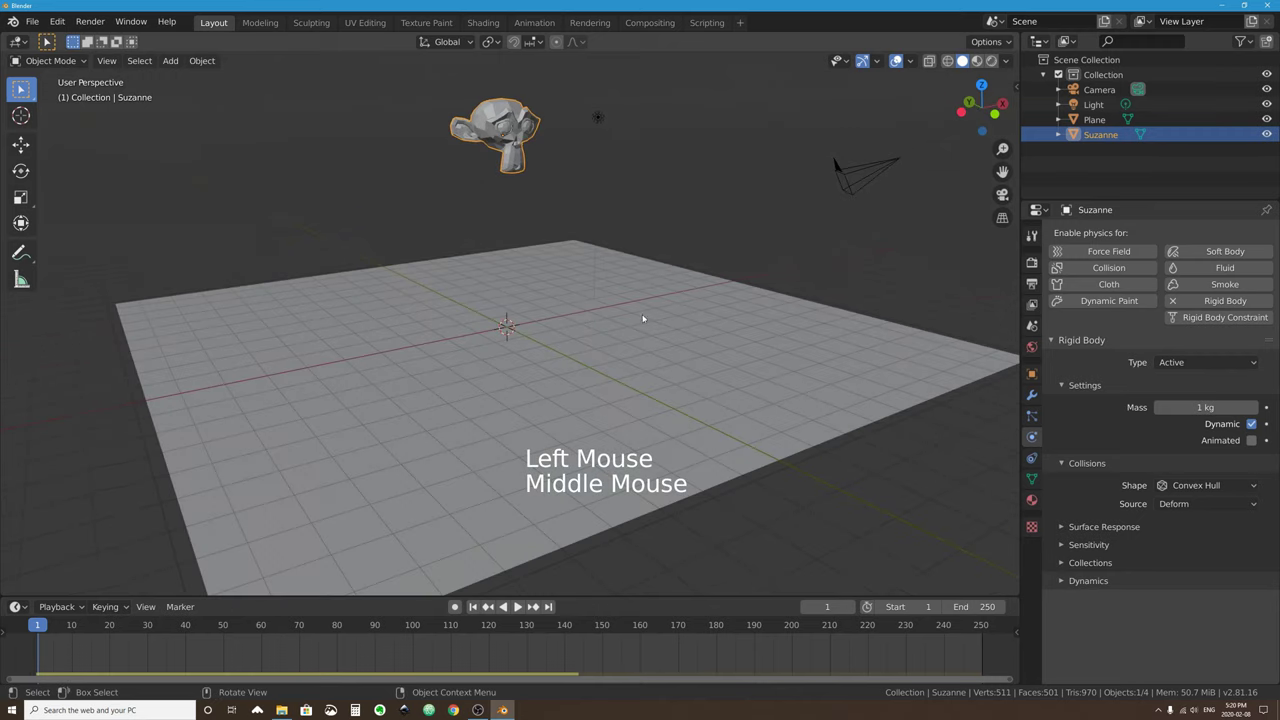
left_click(1193, 368)
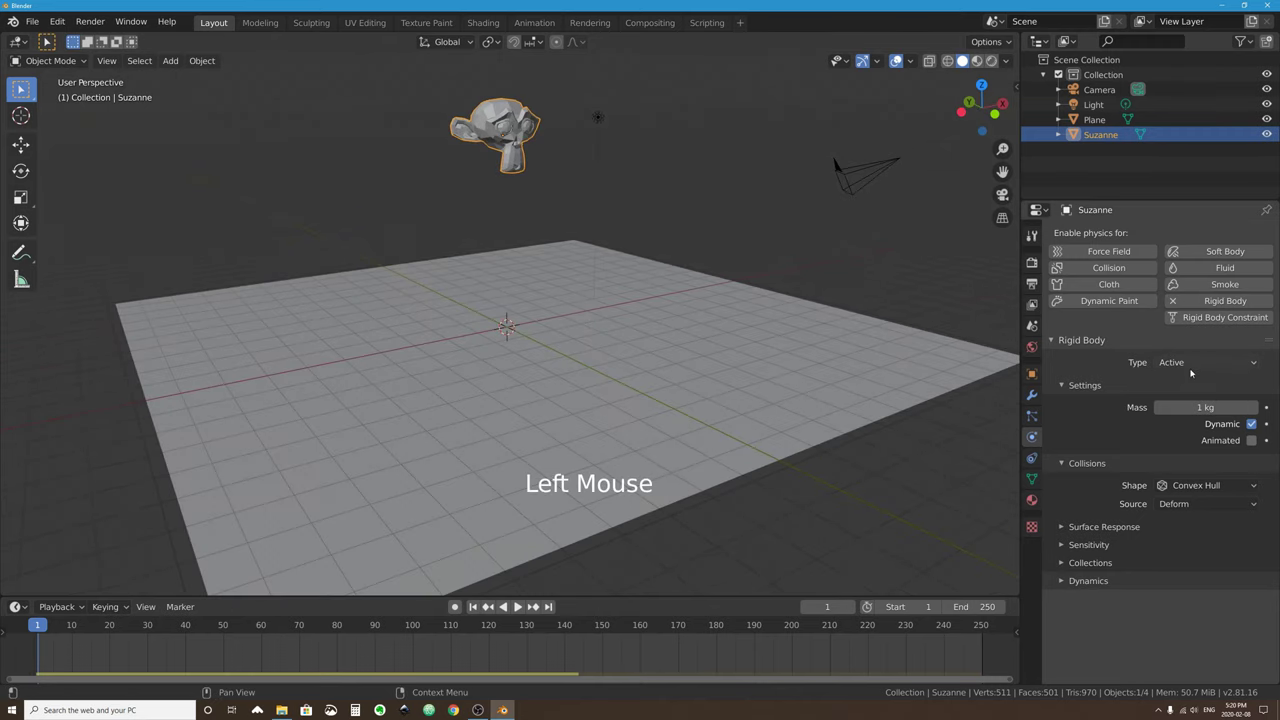
left_click(1193, 370)
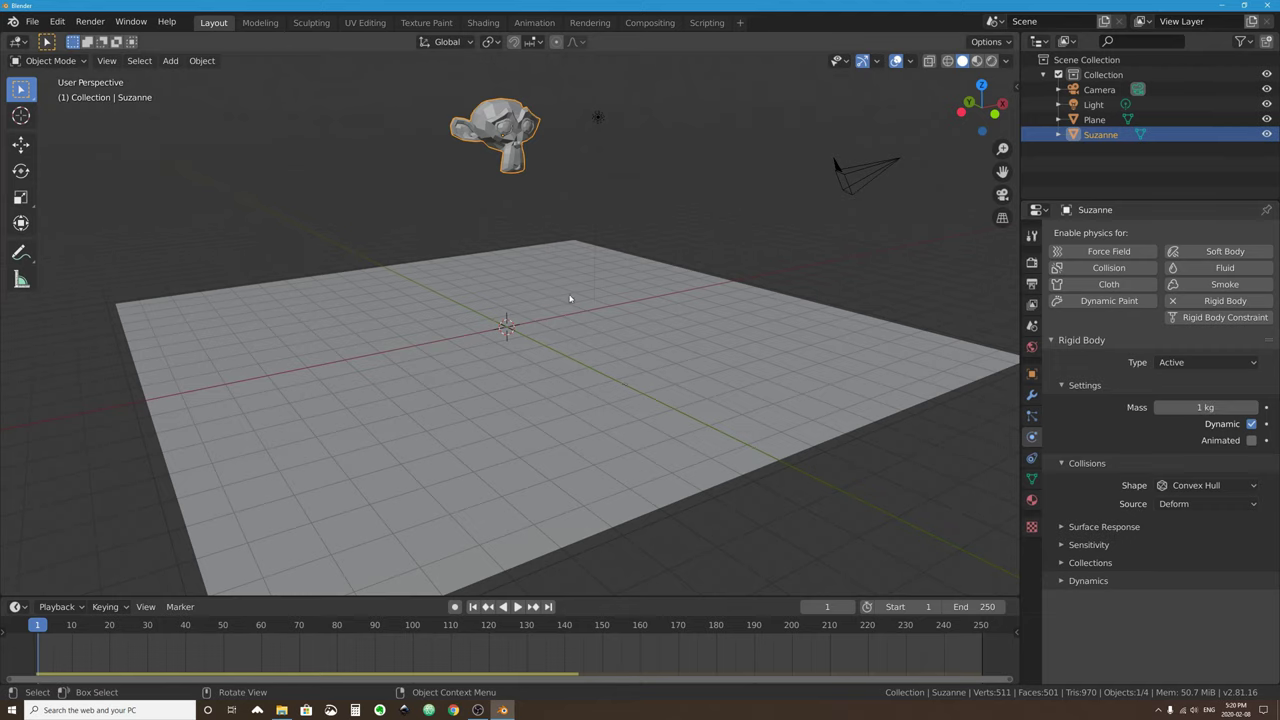
Set the monkey's rigid body mass to 10 kg.
middle_click_drag(675, 410, 497, 354)
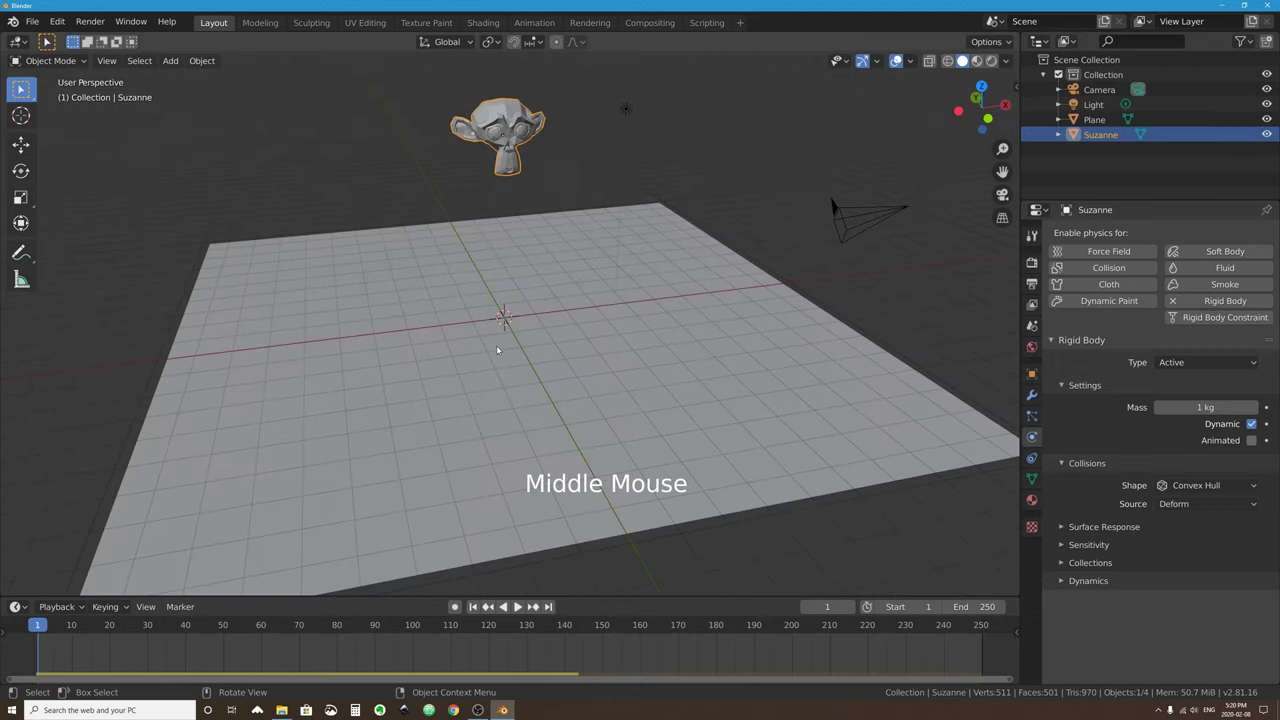
scroll(500, 360, "up", 3)
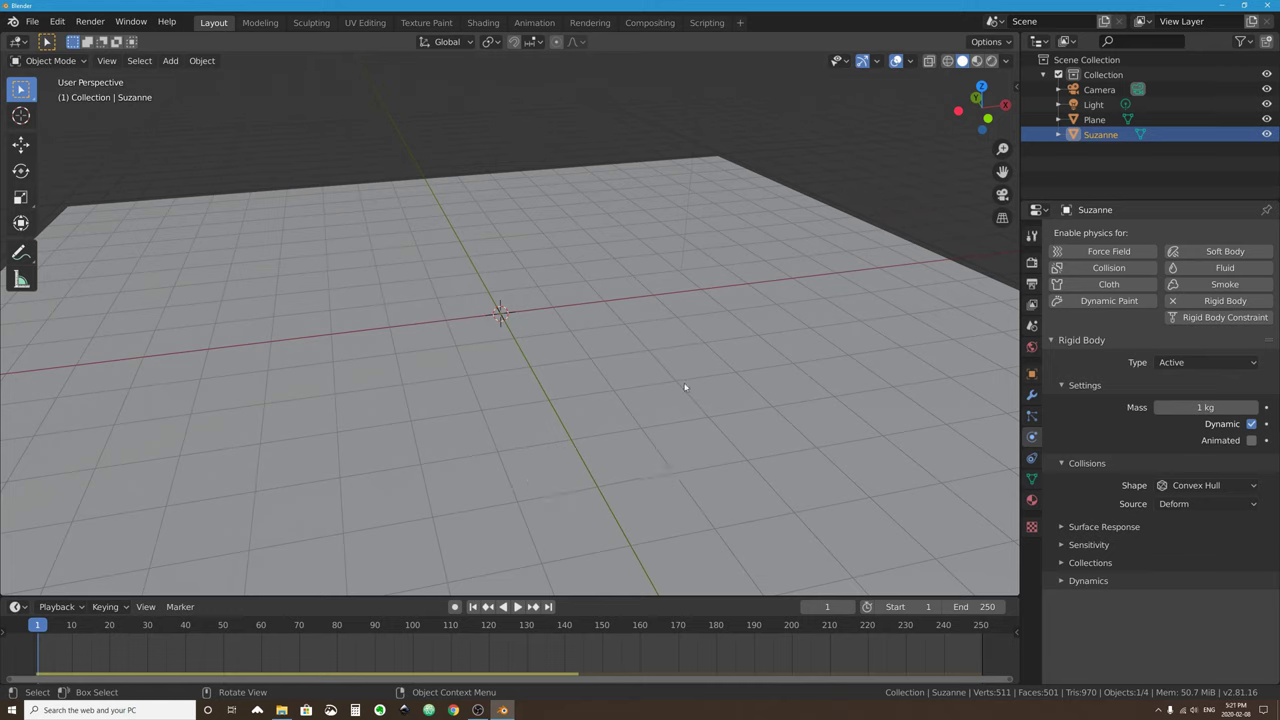
scroll(608, 276, "down", 4)
scroll(563, 223, "up", 3)
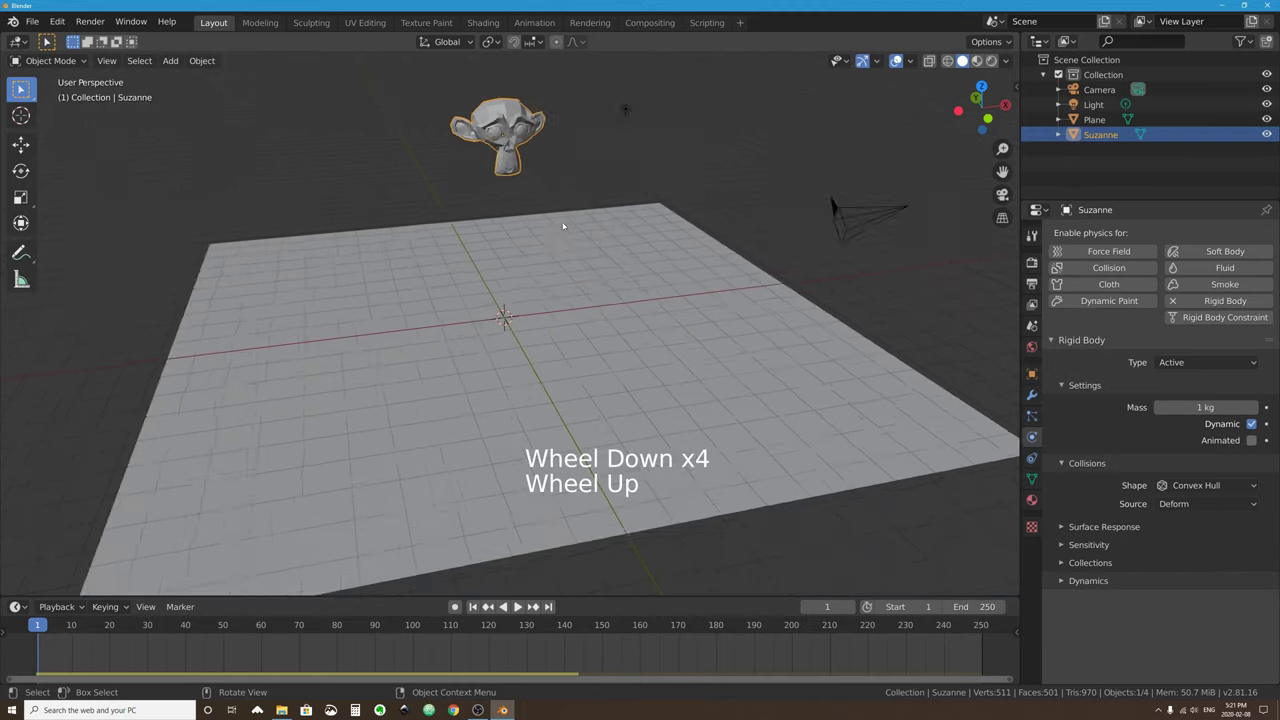
middle_click_drag(563, 194, 473, 244, "shift")
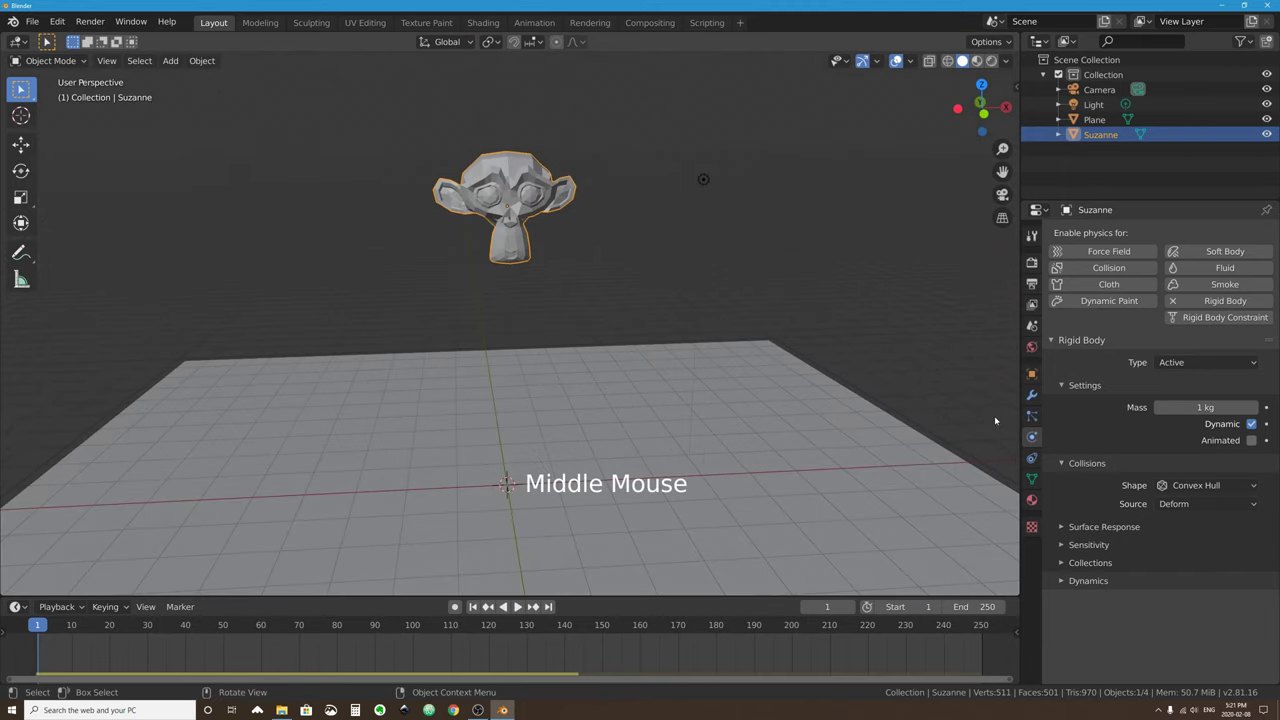
left_click(1188, 407)
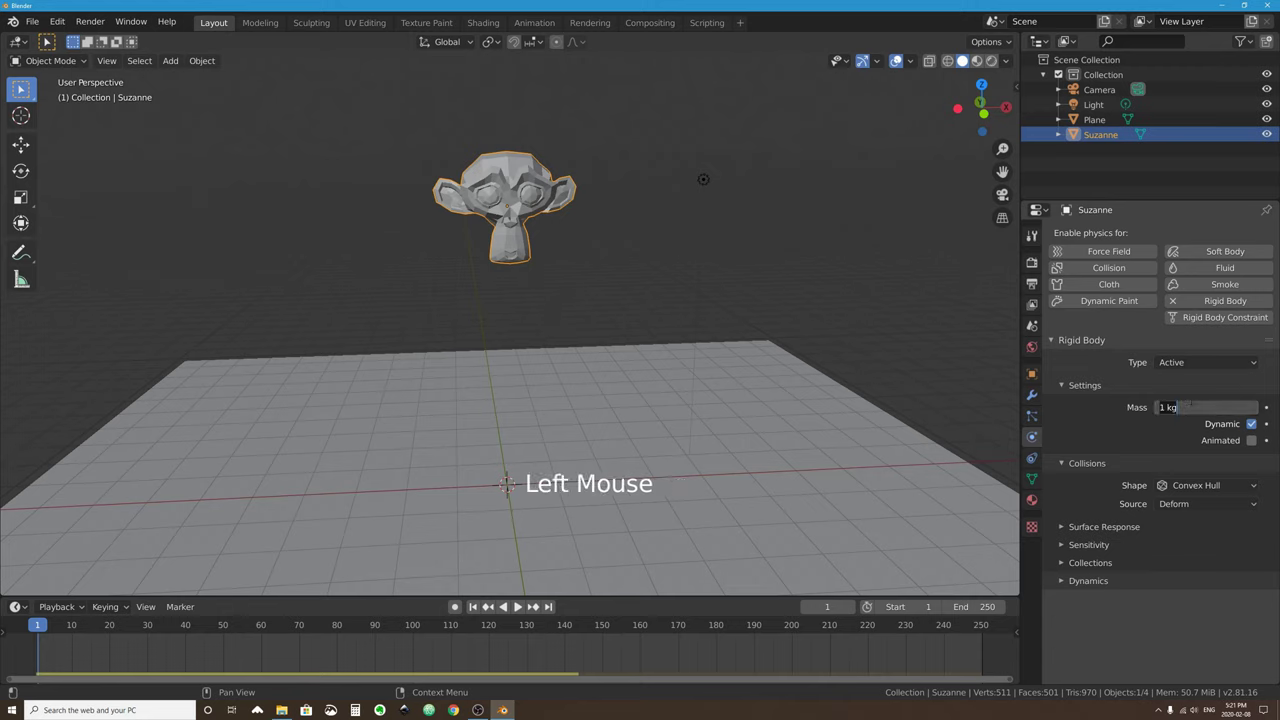
type("100")
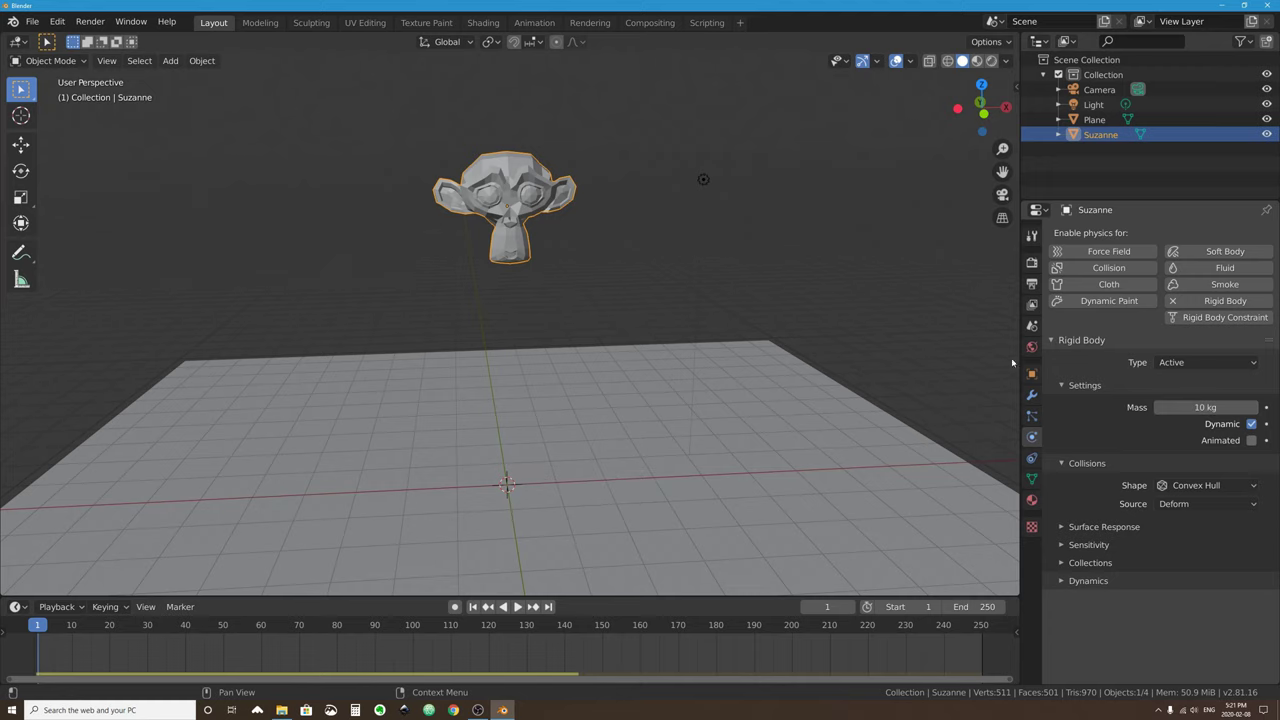
Play the simulation with the heavier monkey, stop it after the landing, and examine how the monkey rests on the plane.
left_click(517, 606)
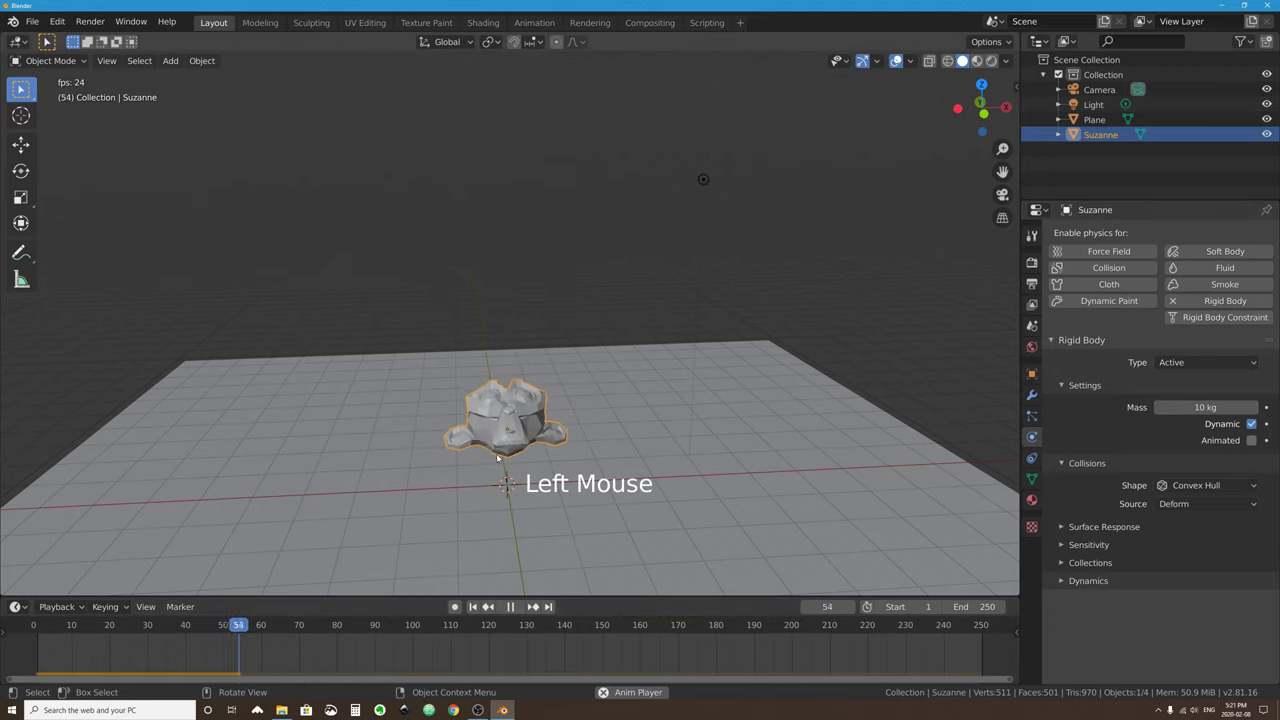
middle_click_drag(599, 489, 578, 465)
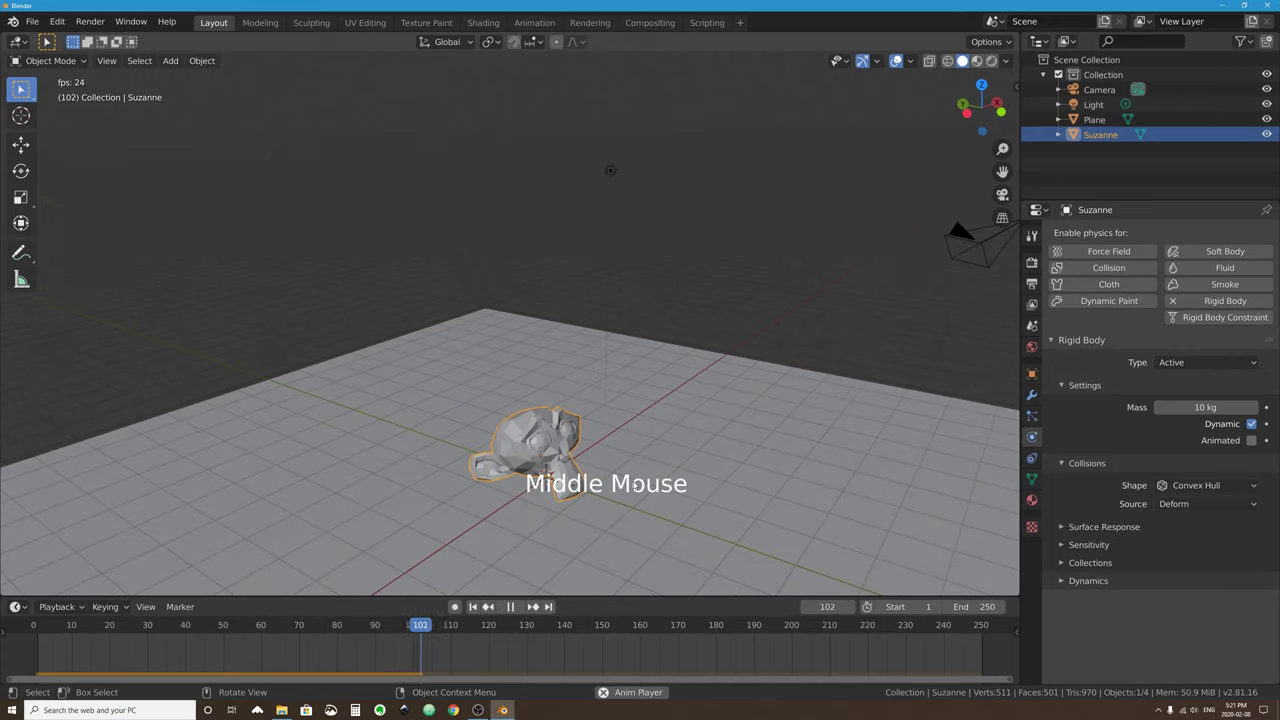
middle_click_drag(637, 434, 638, 340, "shift")
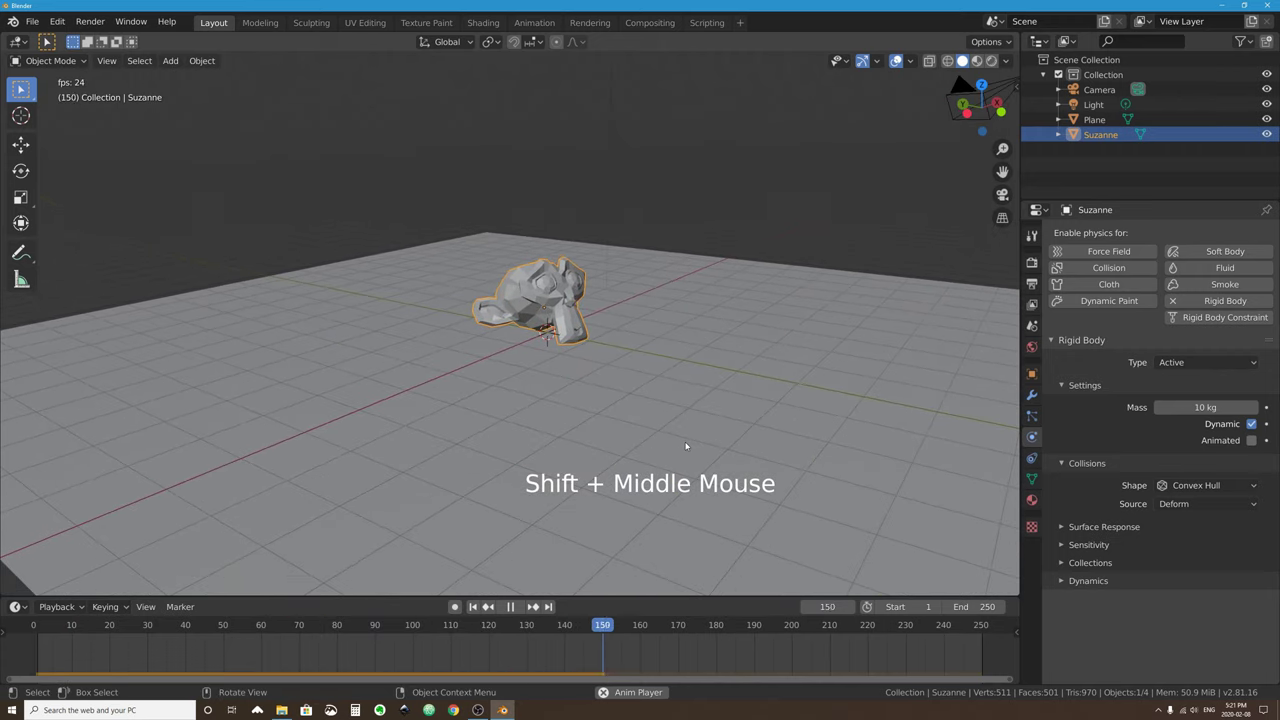
left_click(510, 606)
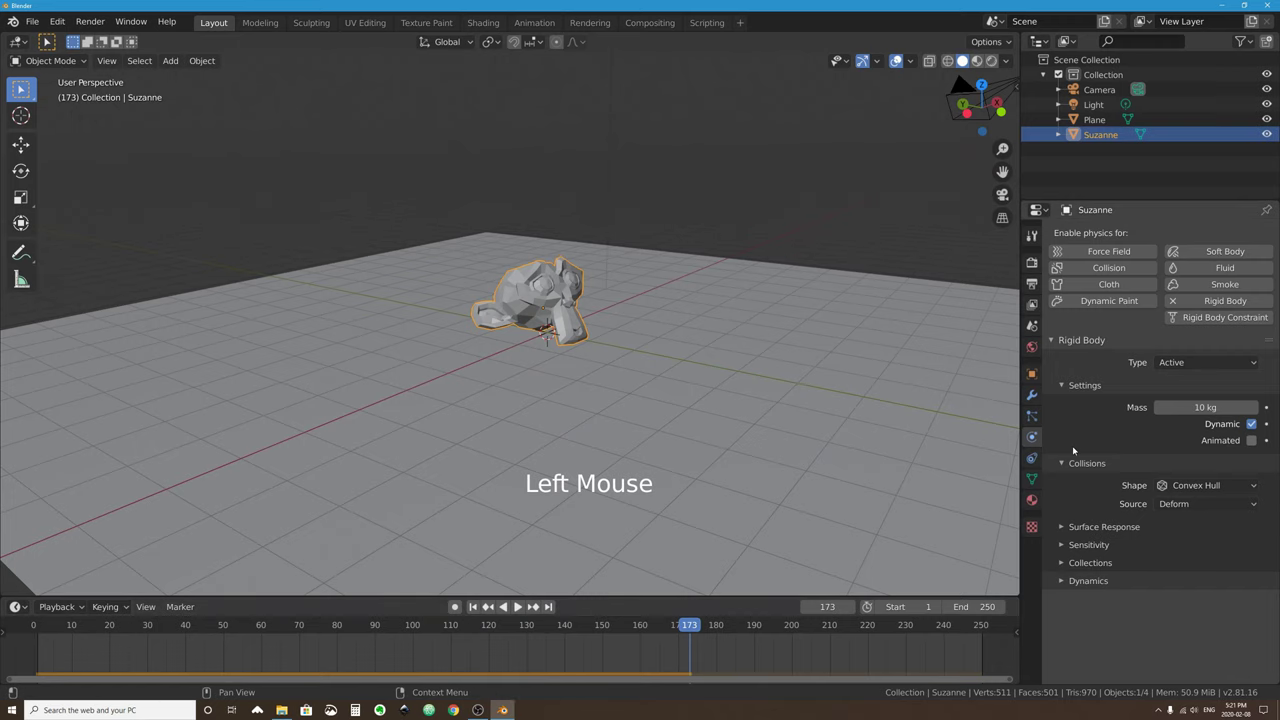
scroll(628, 341, "up", 2)
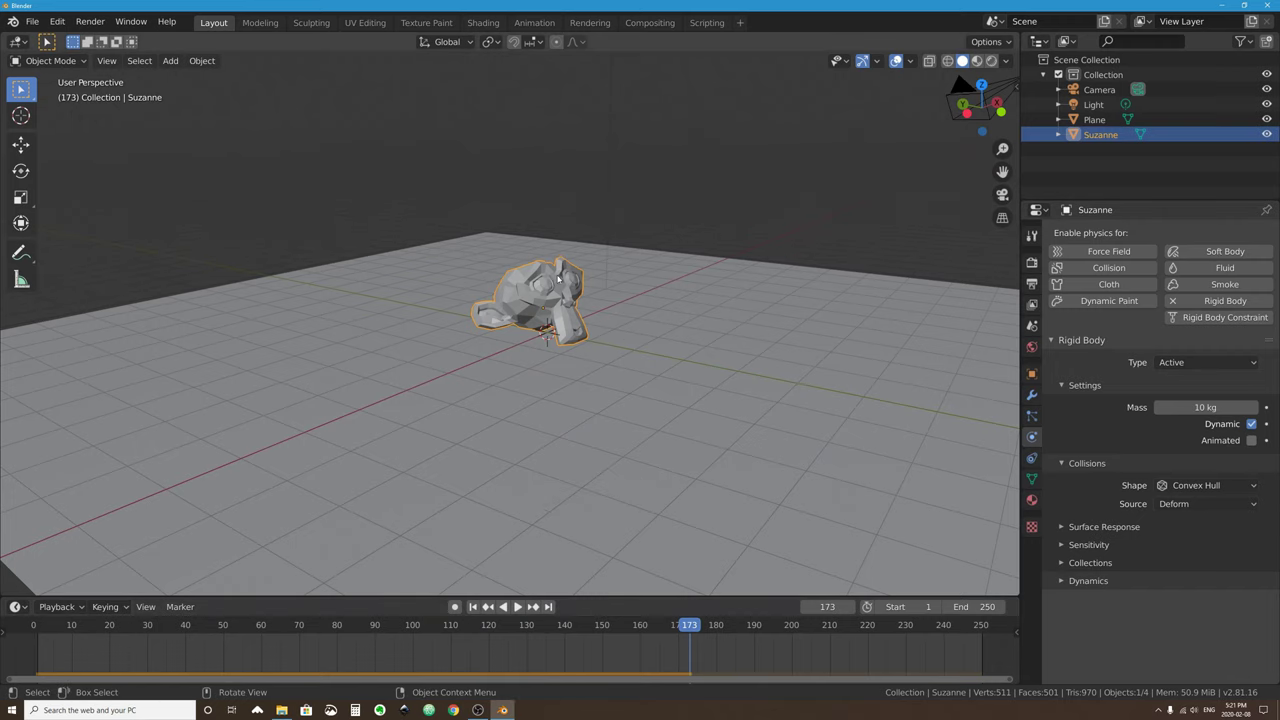
middle_click_drag(592, 248, 612, 262)
scroll(565, 207, "down", 1)
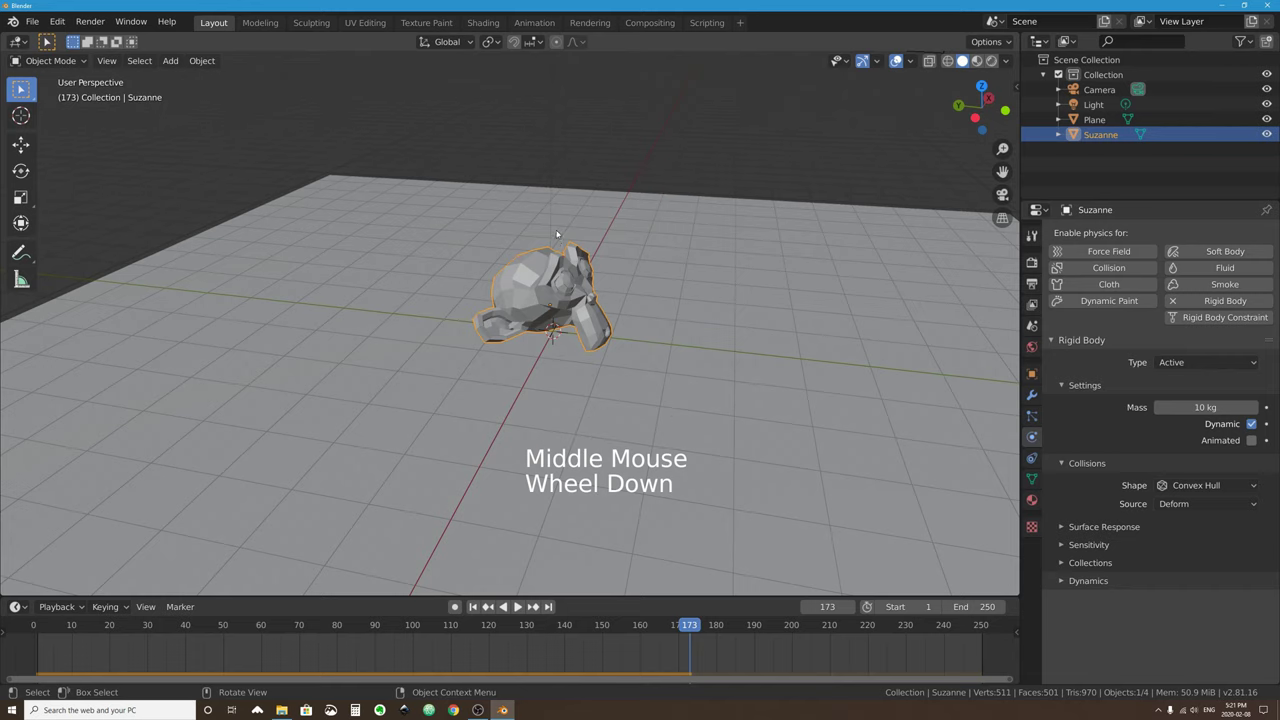
scroll(622, 290, "up", 3)
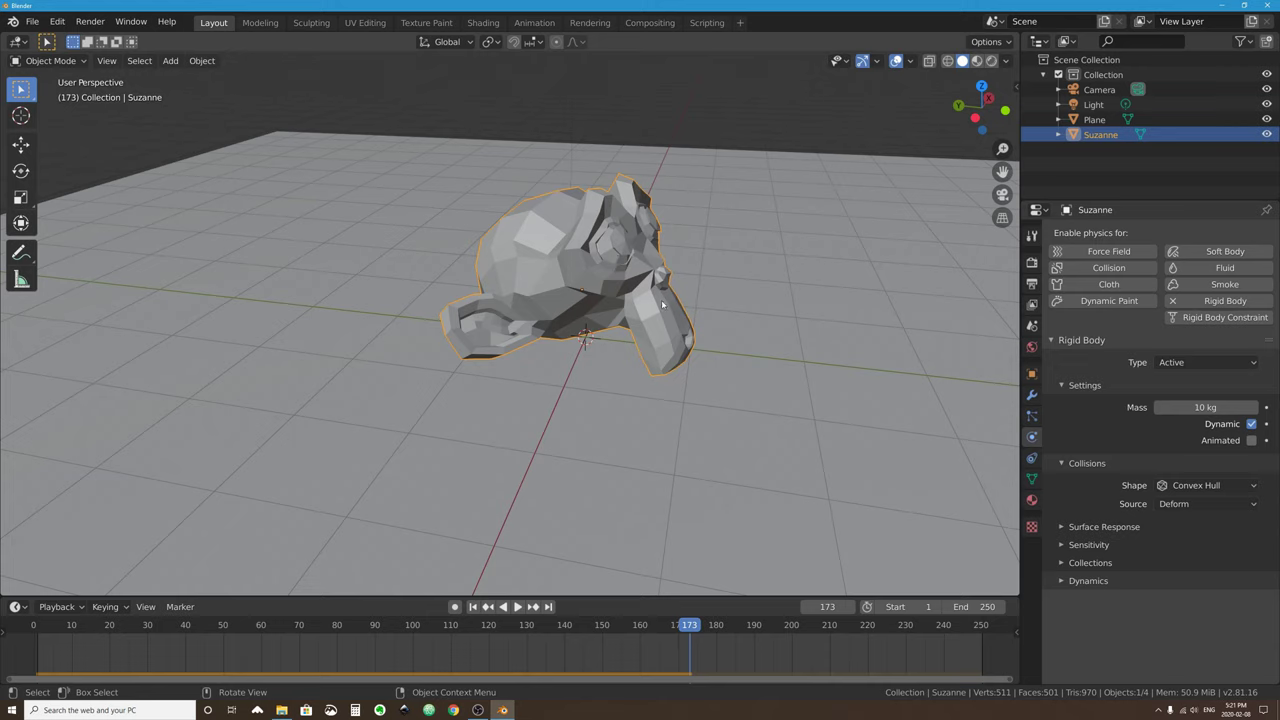
Return the animation to the first frame and move the monkey slightly higher along Z.
left_click(473, 607)
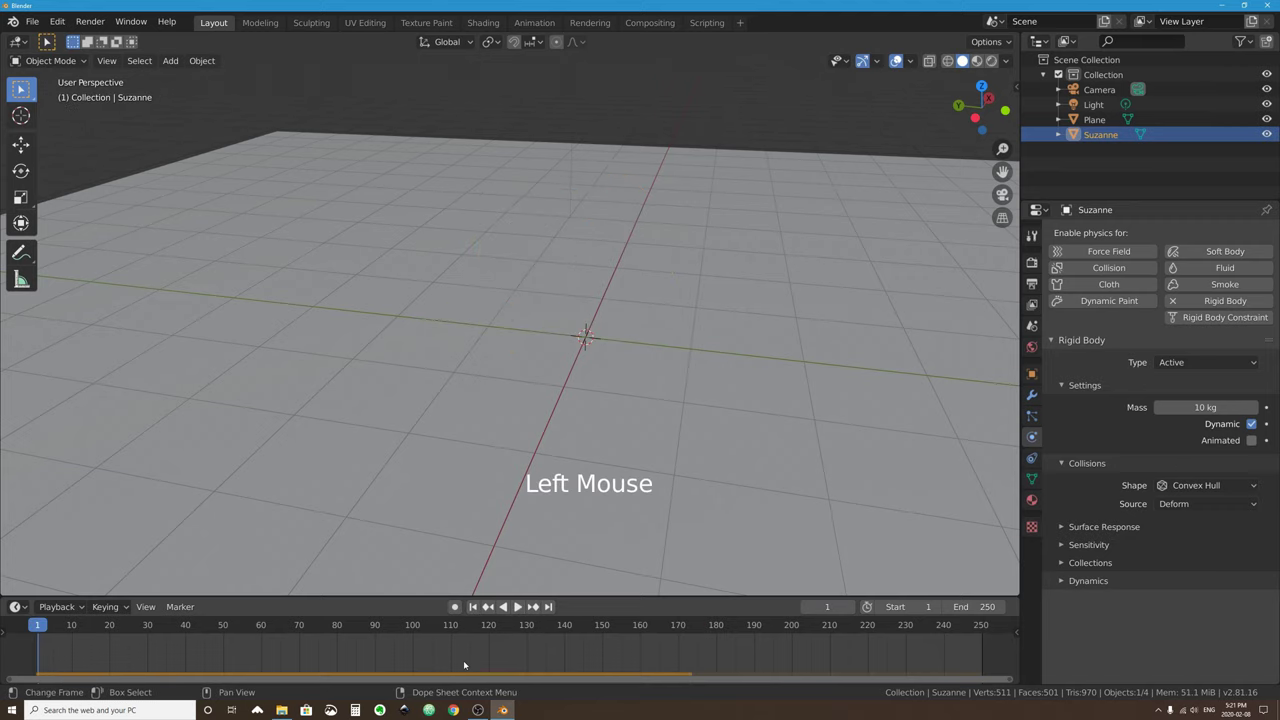
scroll(503, 249, "down", 6)
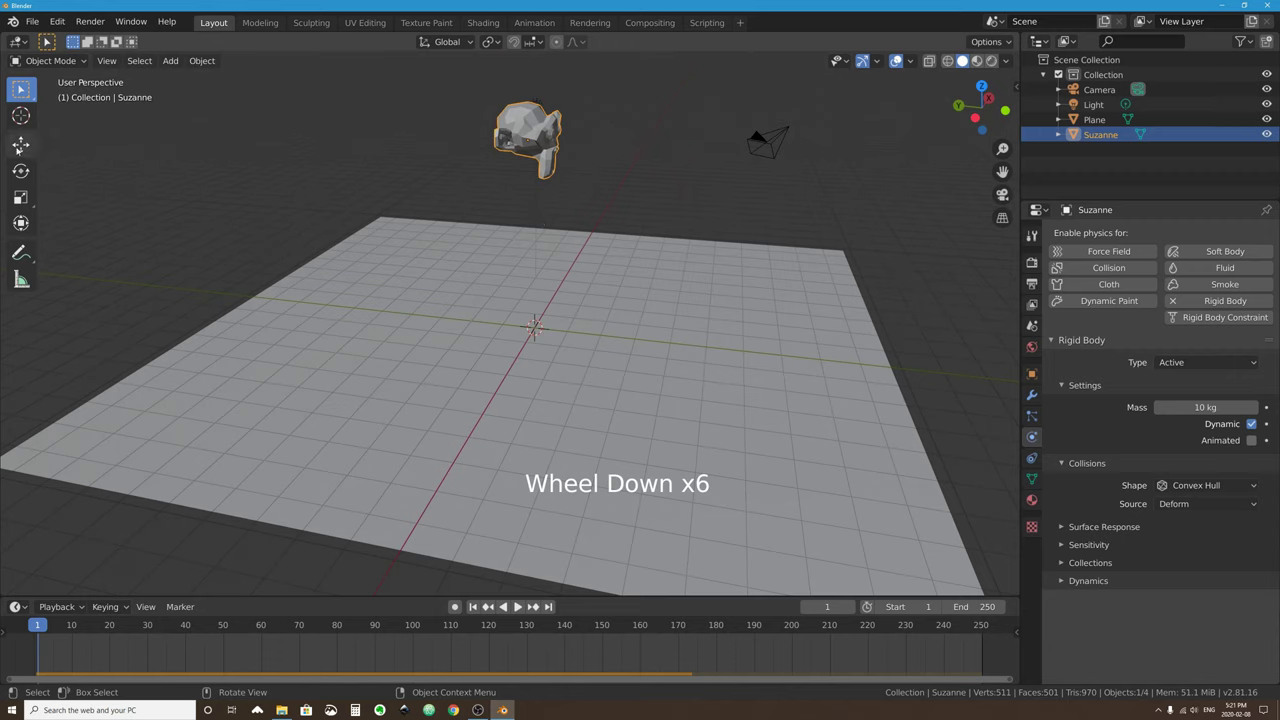
left_click(20, 144)
left_click_drag(527, 82, 527, 70)
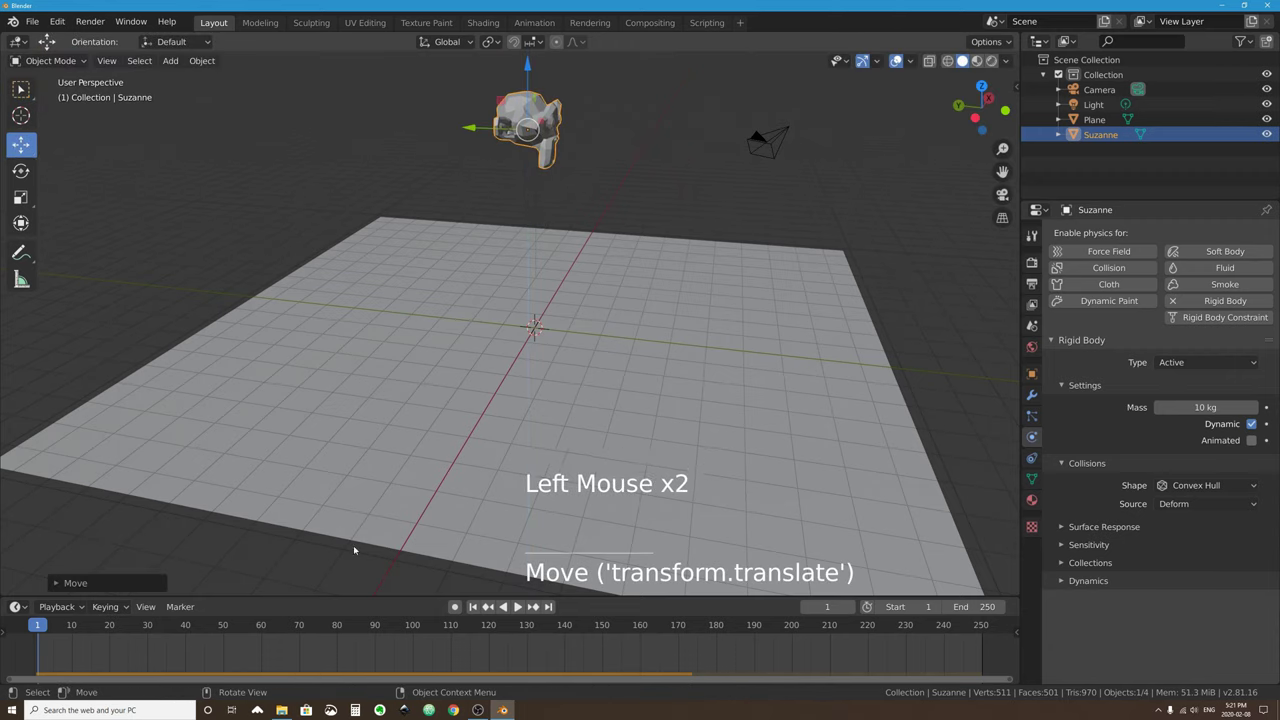
Play the simulation from the raised position, stop it after the landing, and examine the monkey's contact with the plane up close.
left_click(517, 607)
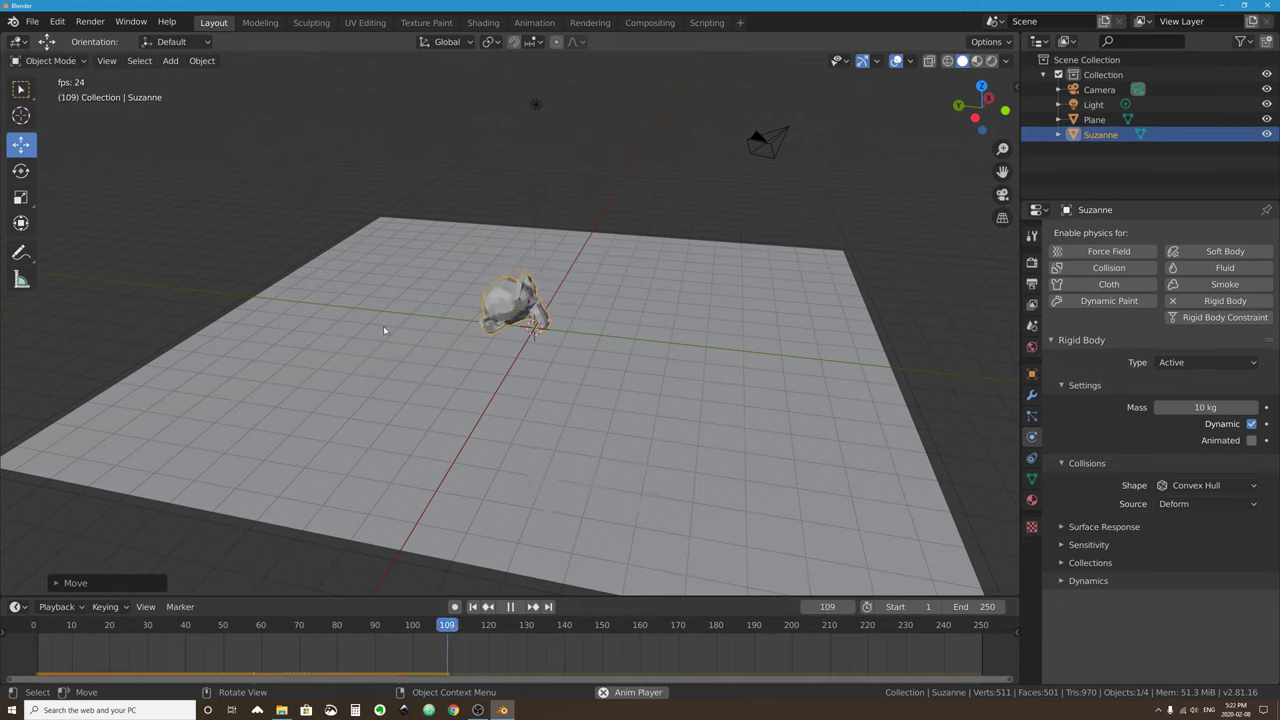
left_click(510, 607)
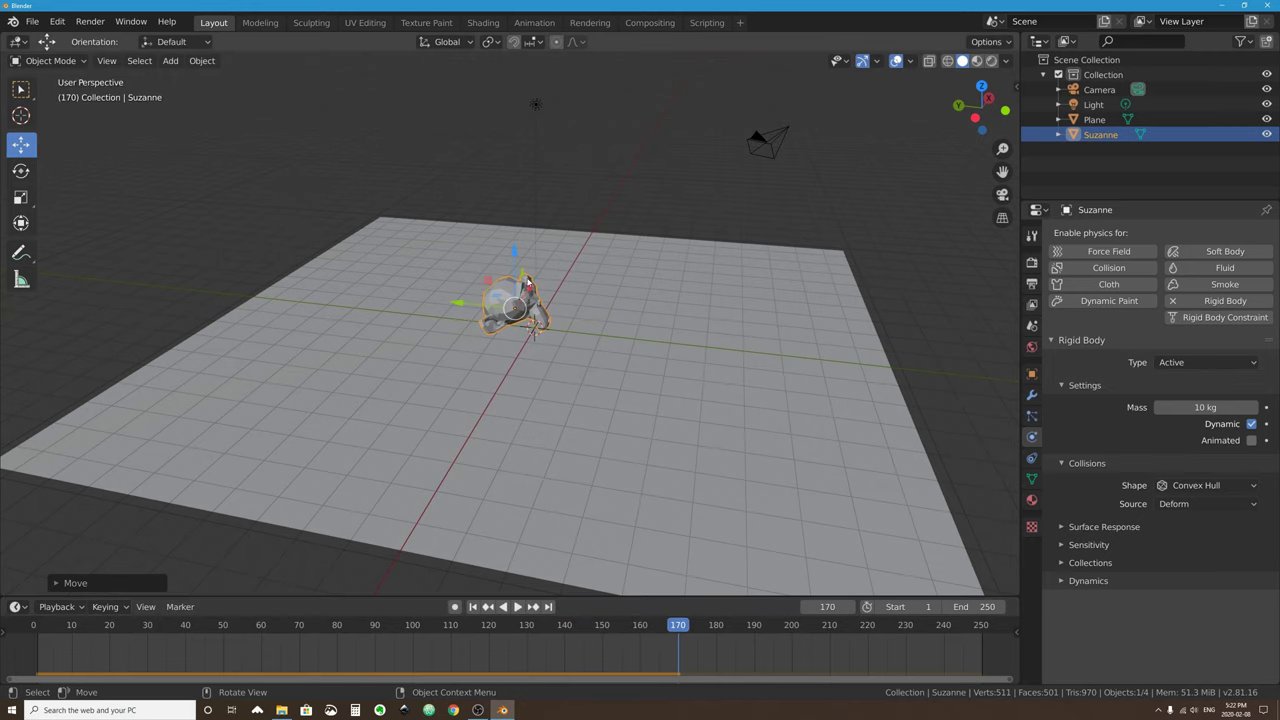
scroll(528, 283, "up", 5)
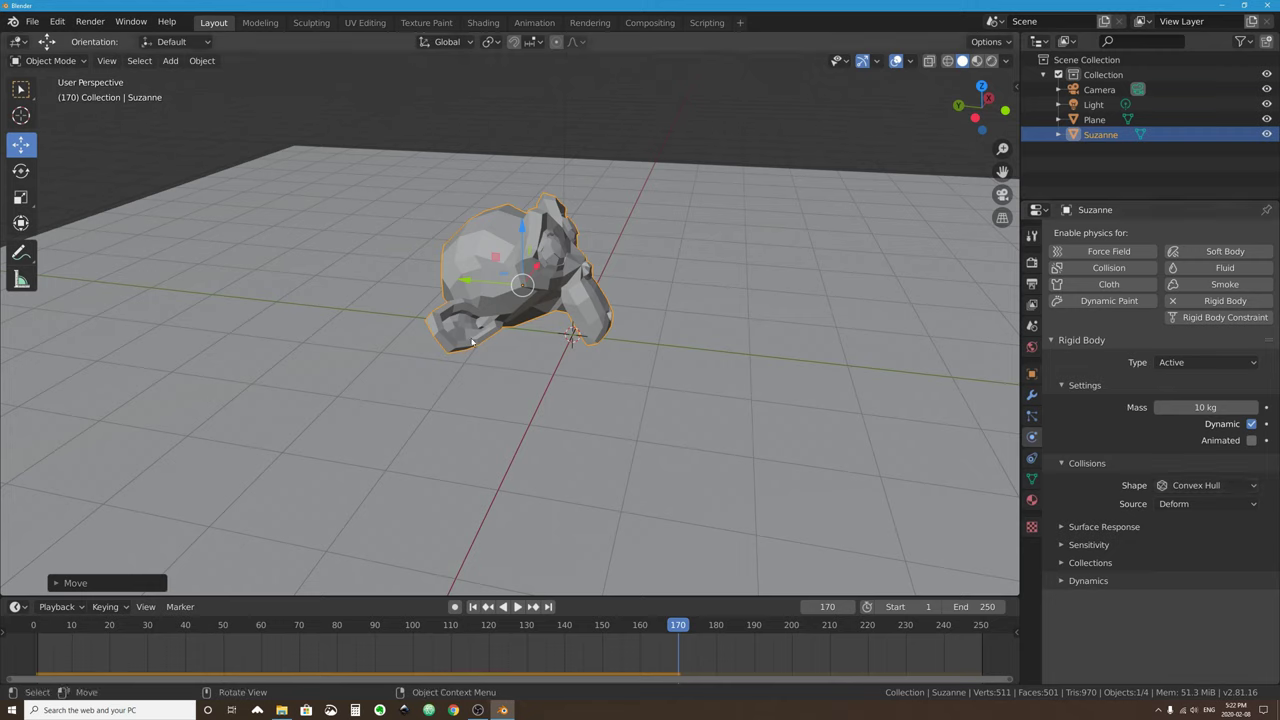
Set the monkey's rigid body collision shape to Box and examine the bounds around it.
left_click(1242, 486)
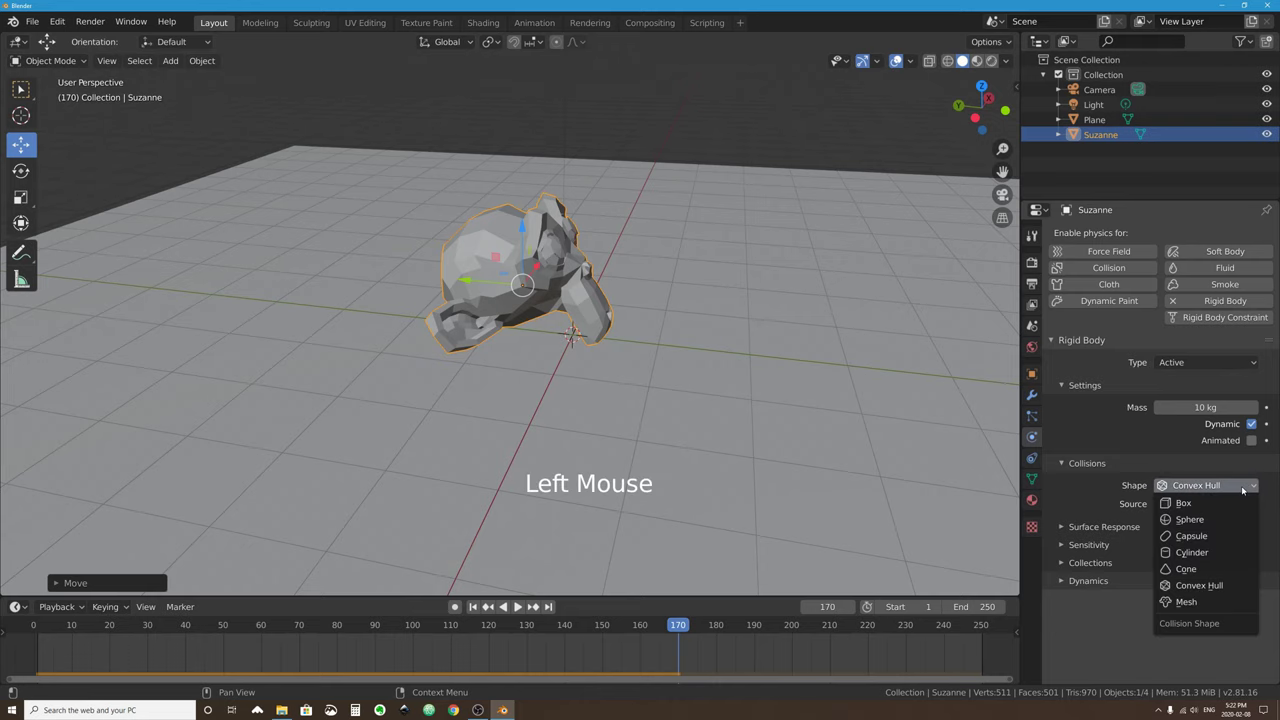
left_click(1225, 506)
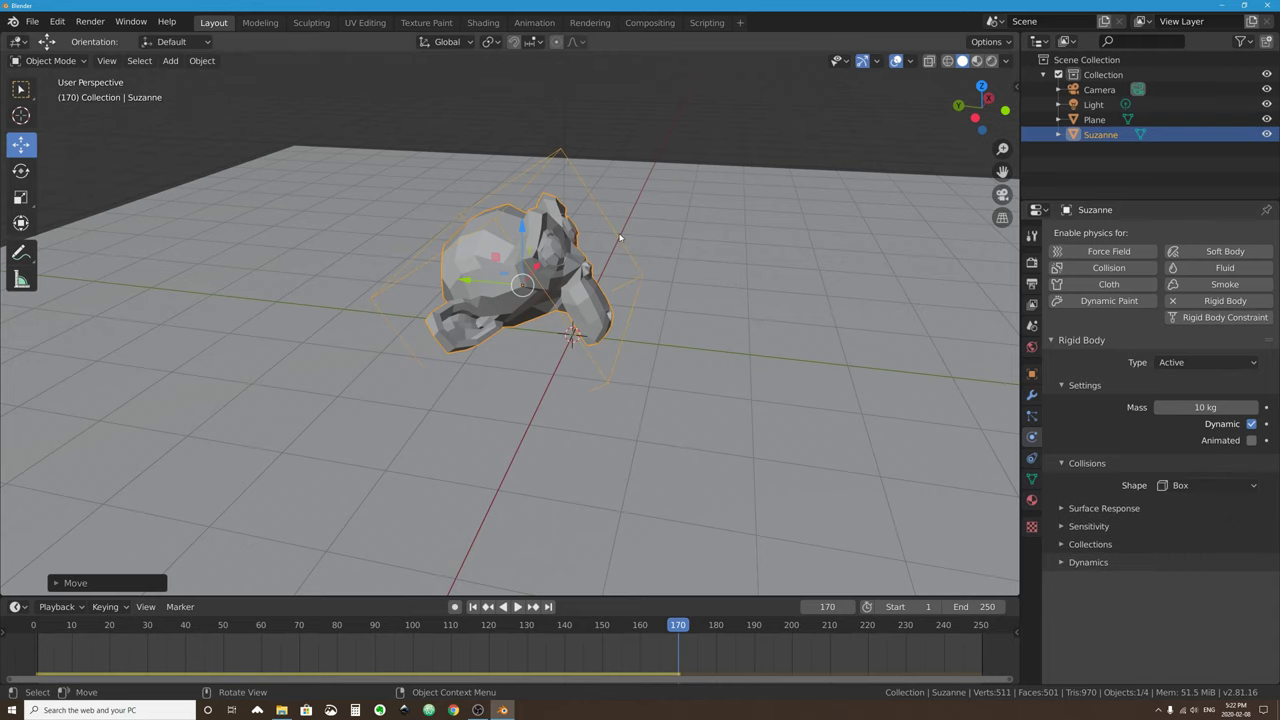
middle_click_drag(300, 230, 433, 202)
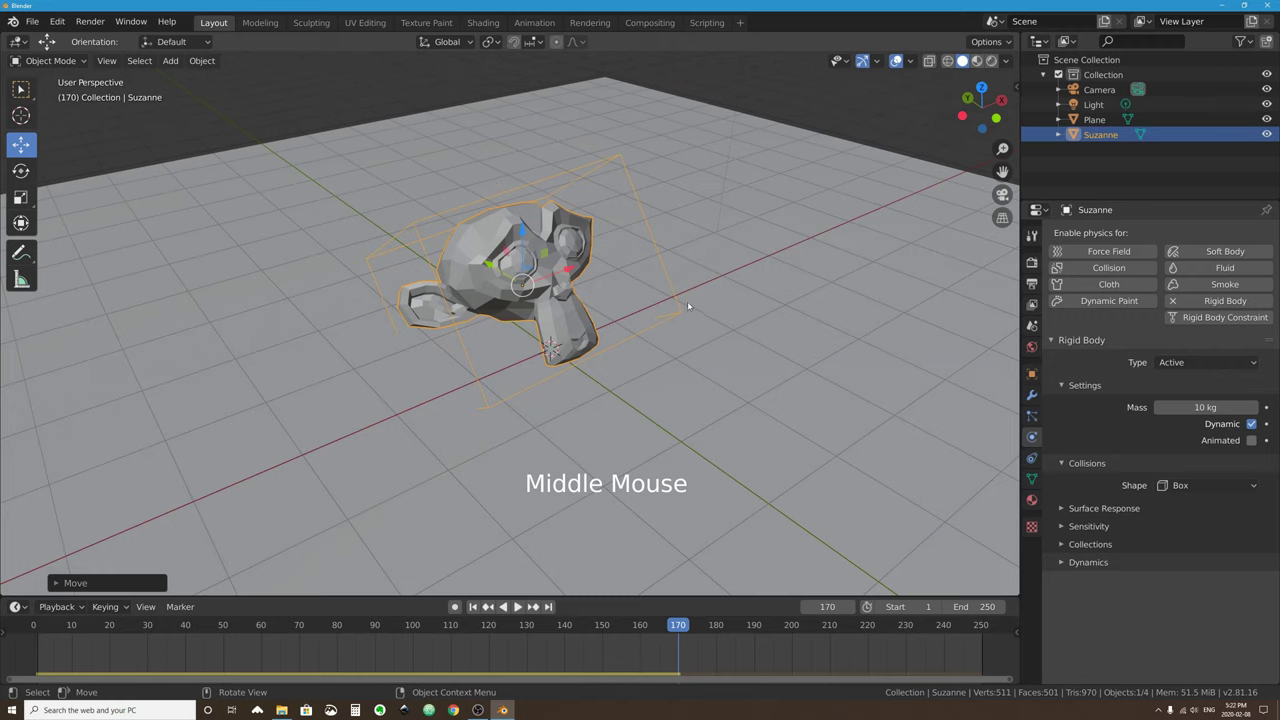
Run the simulation from the first frame to see how the box-shaped monkey lands, then stop and rewind it.
left_click(473, 606)
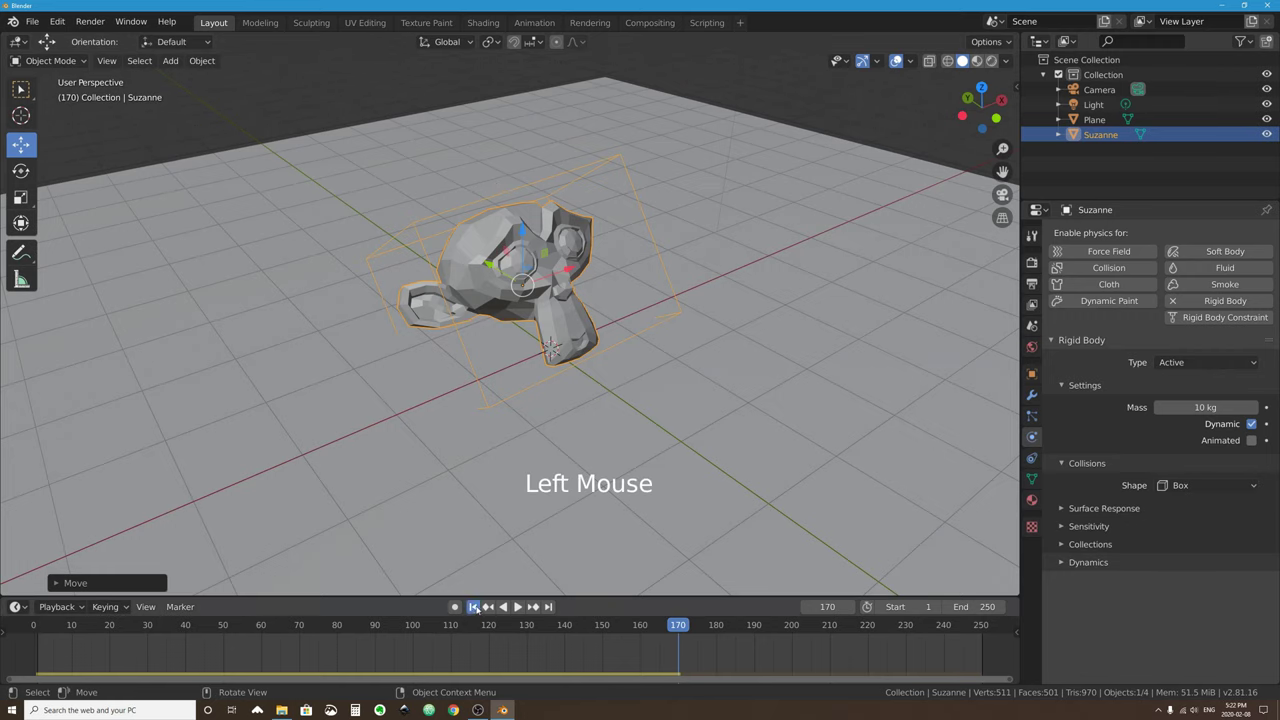
scroll(515, 393, "down", 4)
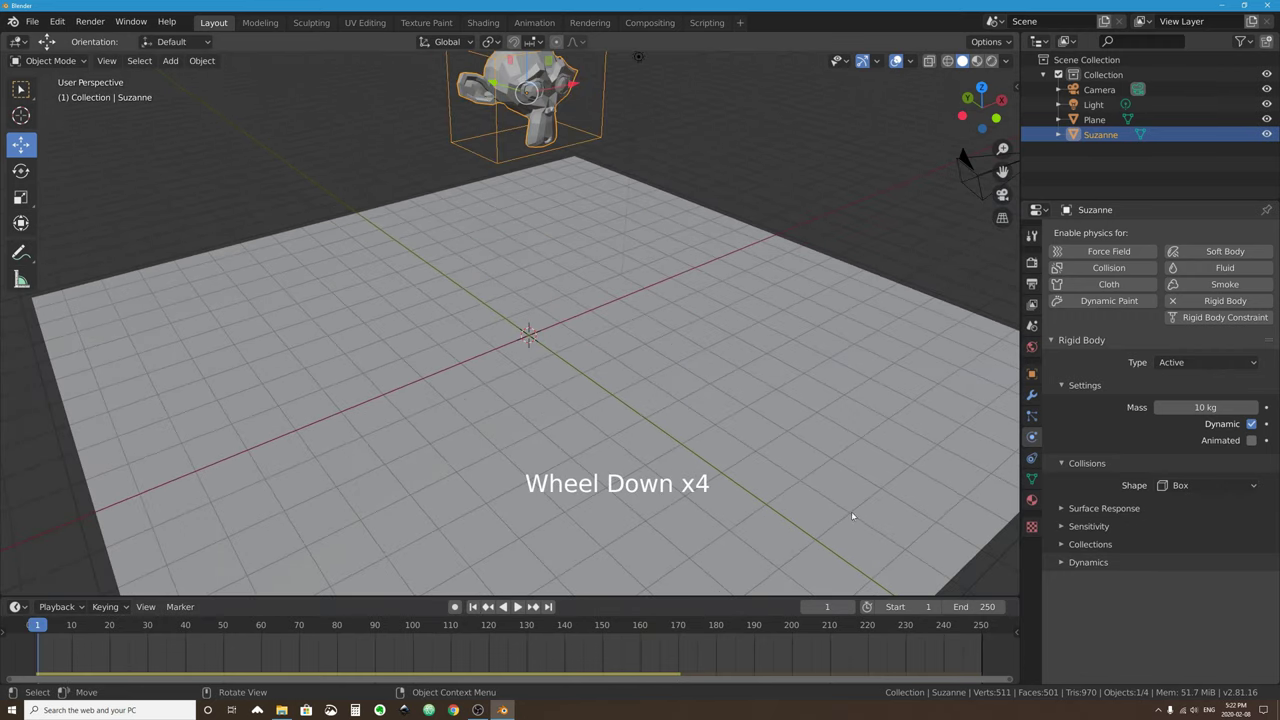
left_click(516, 606)
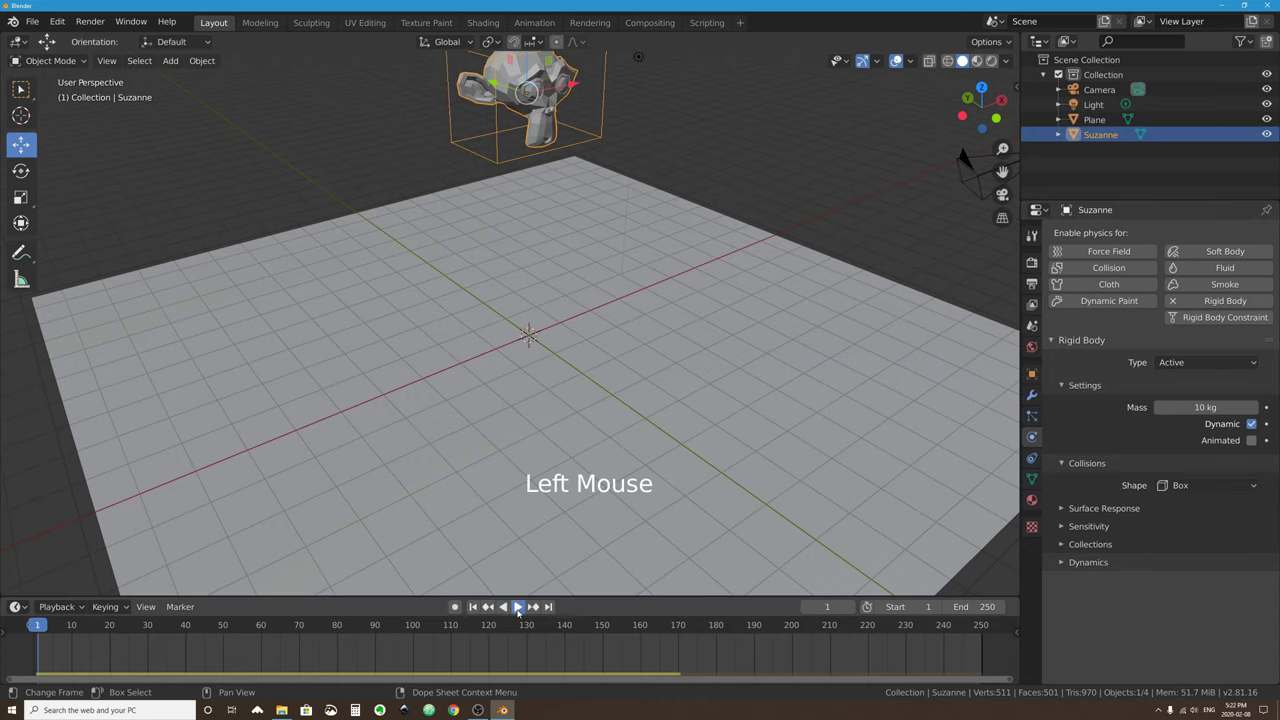
middle_click_drag(667, 370, 570, 340)
left_click(510, 606)
left_click(473, 606)
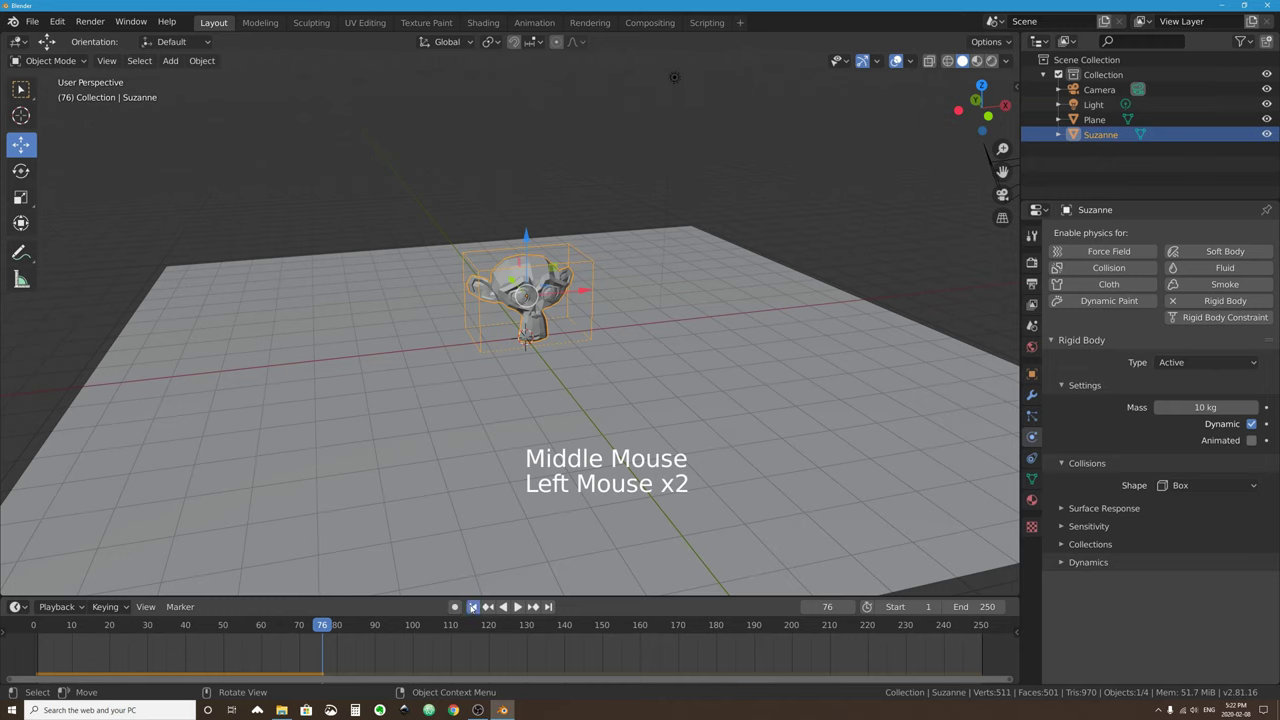
Duplicate the monkey about 2.3 m above the original along Z and shift the copy partly sideways along X.
middle_click_drag(597, 132, 595, 266, "shift")
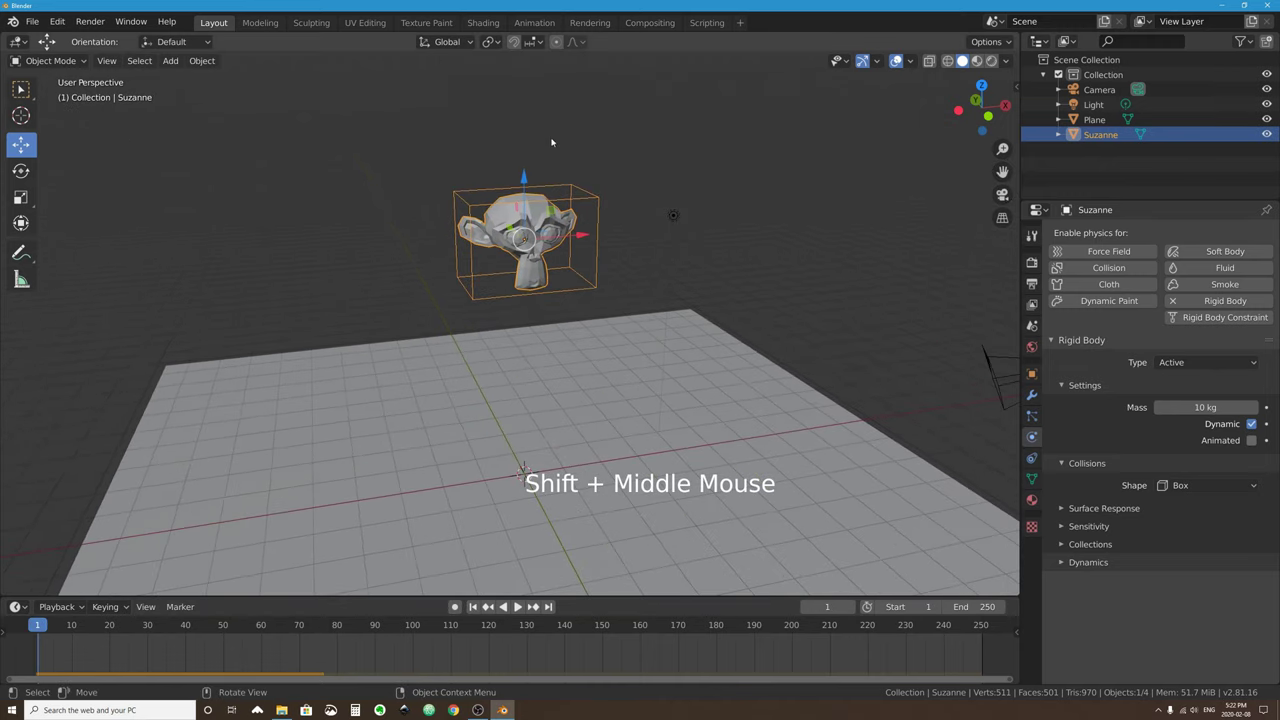
key("shift+d")
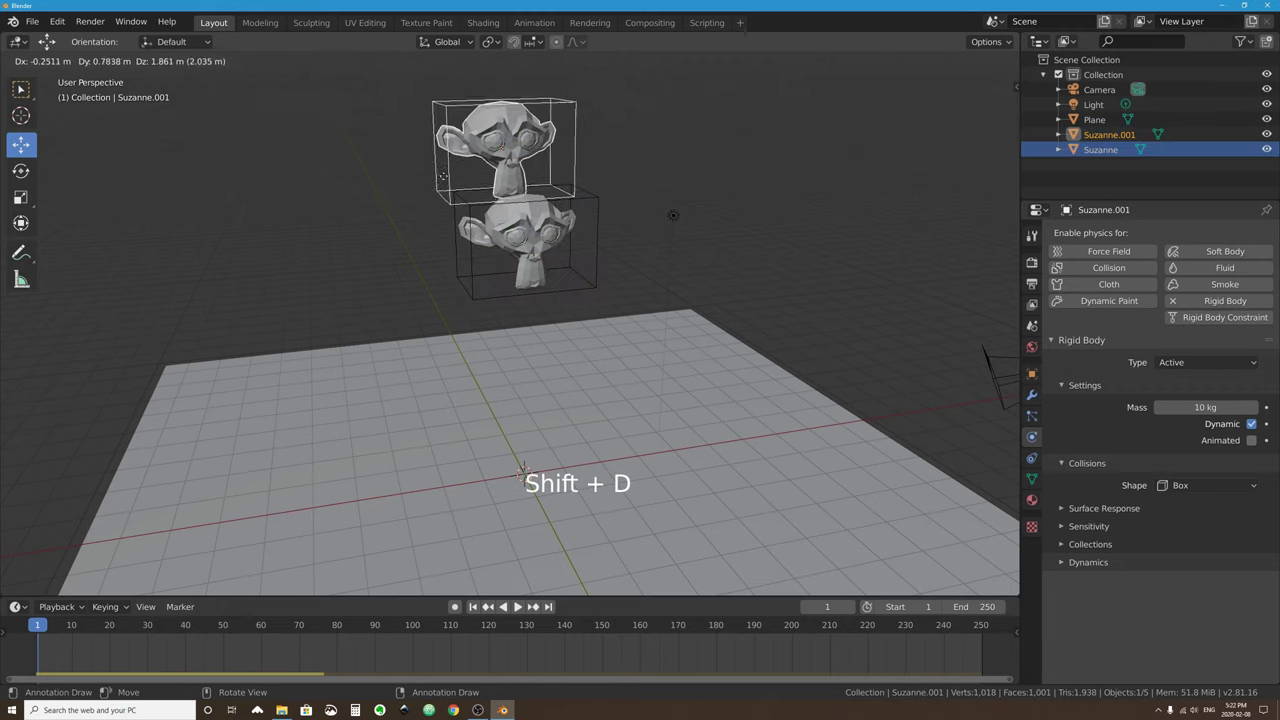
key("z")
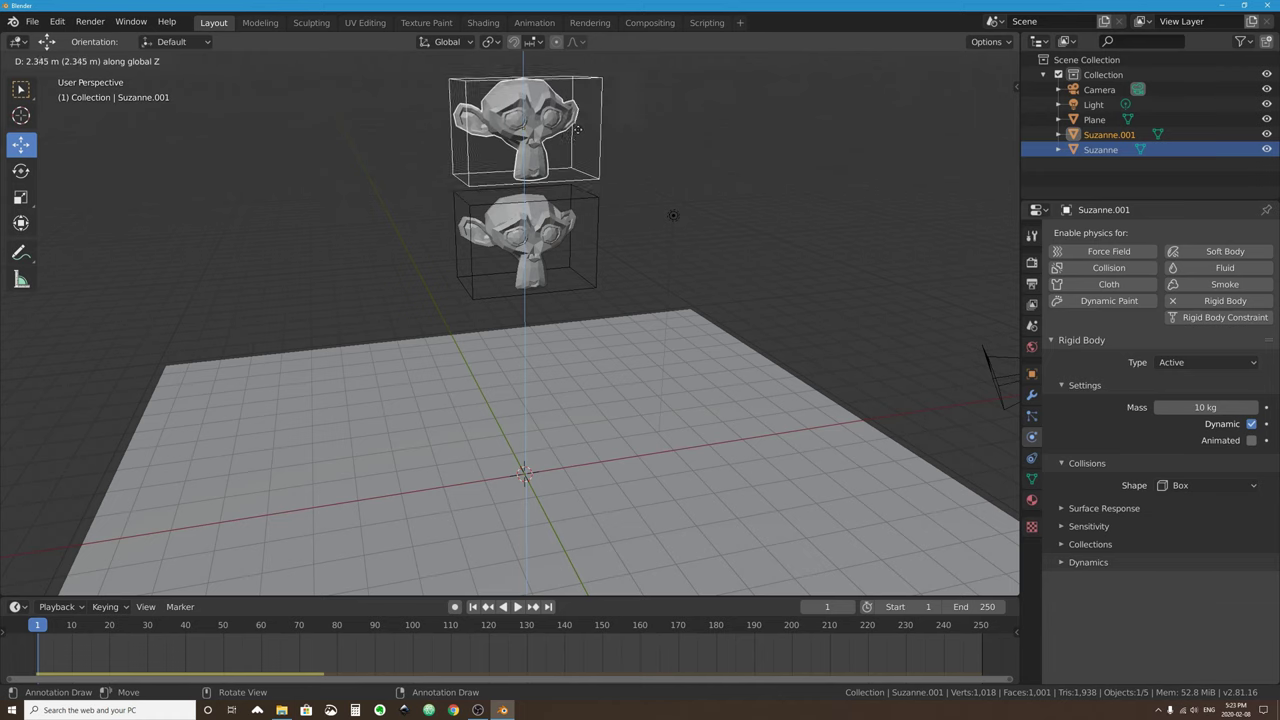
left_click(594, 188)
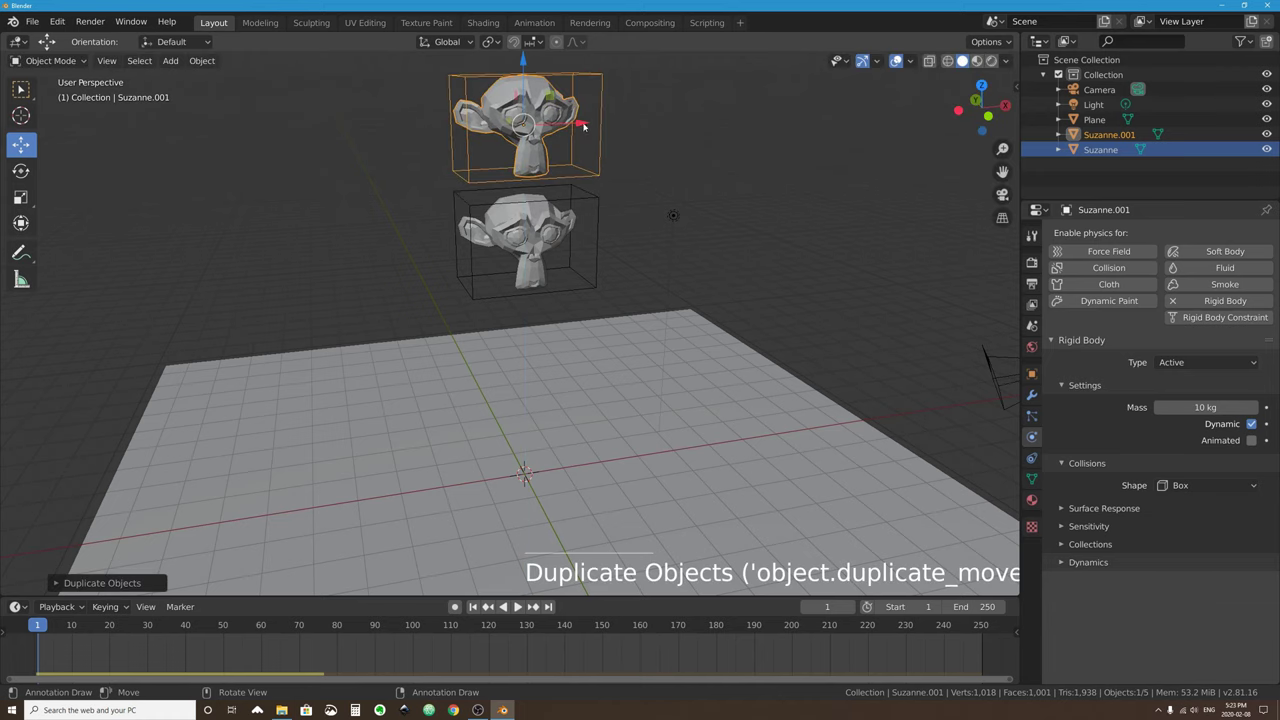
left_click_drag(584, 126, 531, 216)
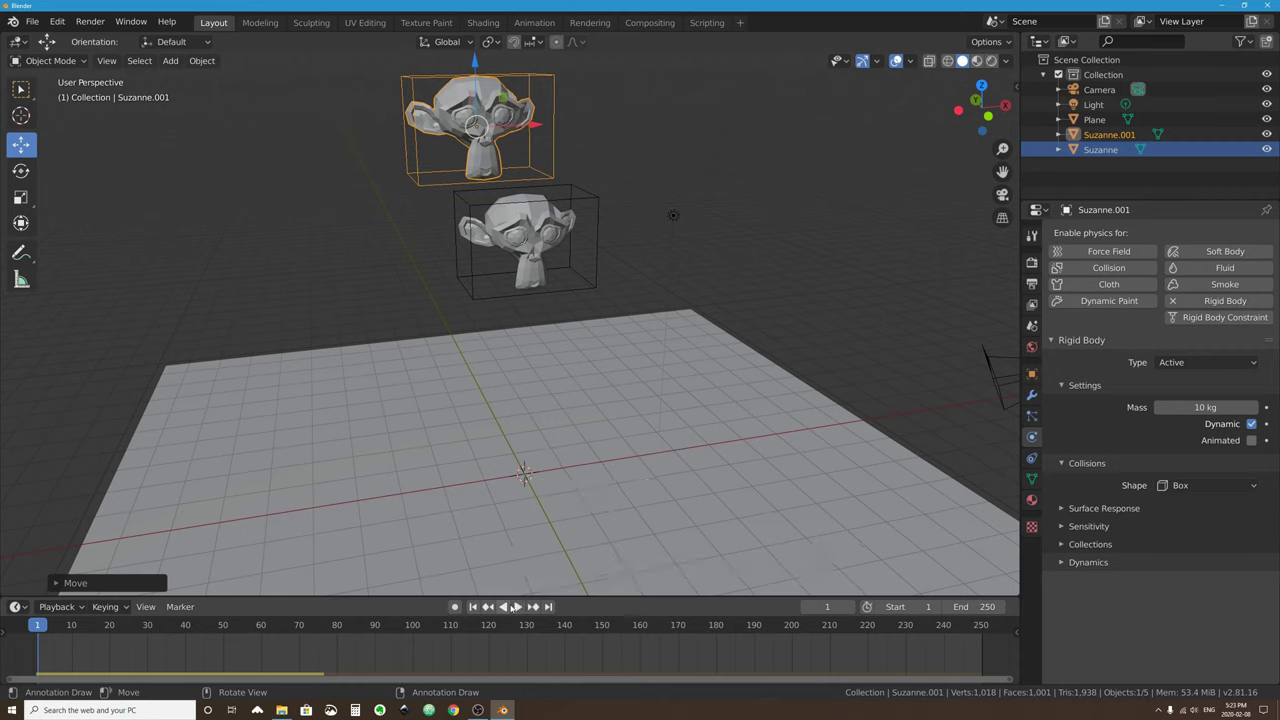
Play the simulation to watch the two box-shaped monkeys collide, then stop and return to the first frame.
left_click(517, 606)
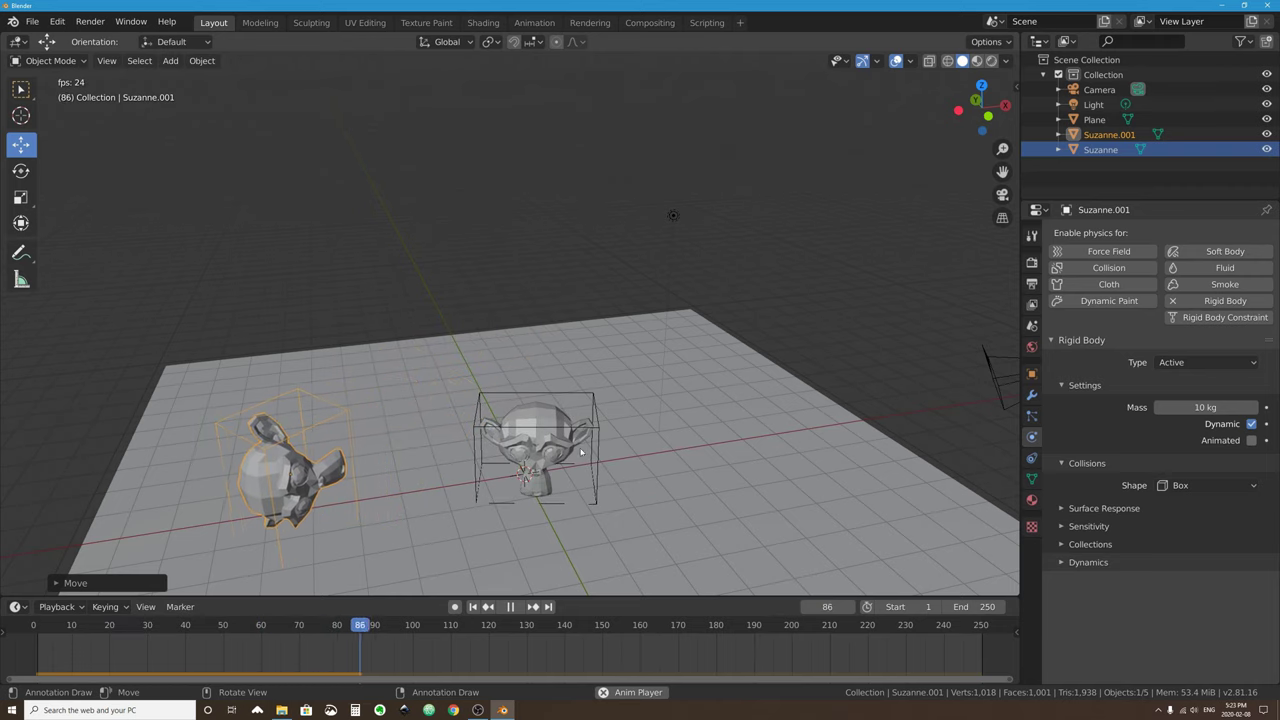
middle_click_drag(589, 470, 601, 377, "shift")
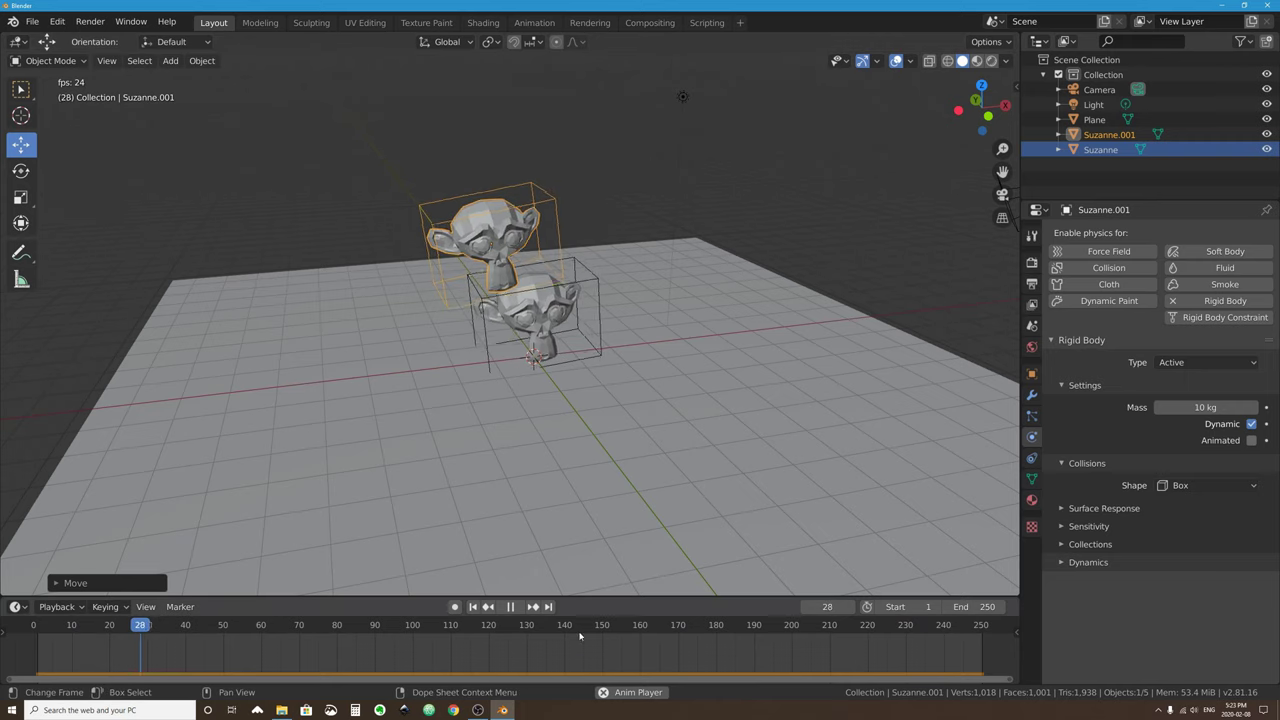
left_click(512, 606)
left_click(473, 606)
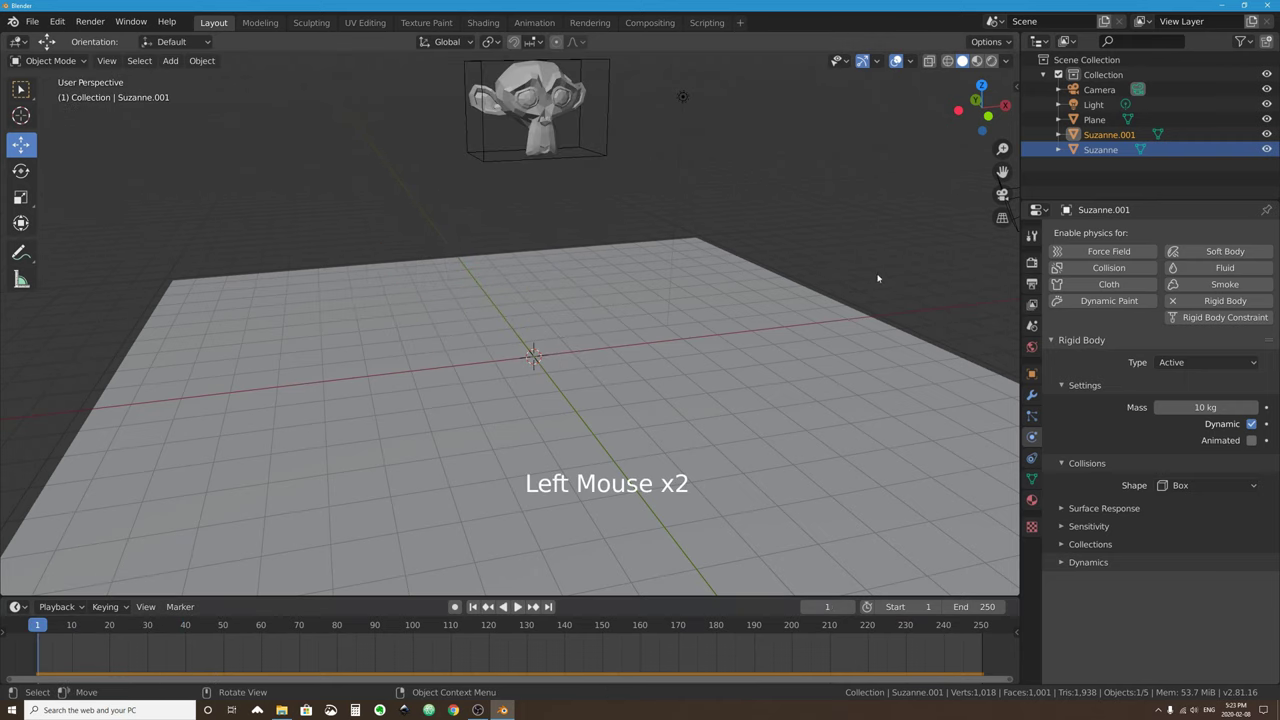
Set the rigid body collision shape of both the upper and the lower monkey to Sphere.
scroll(572, 110, "down", 2)
middle_click_drag(572, 110, 576, 182, "shift")
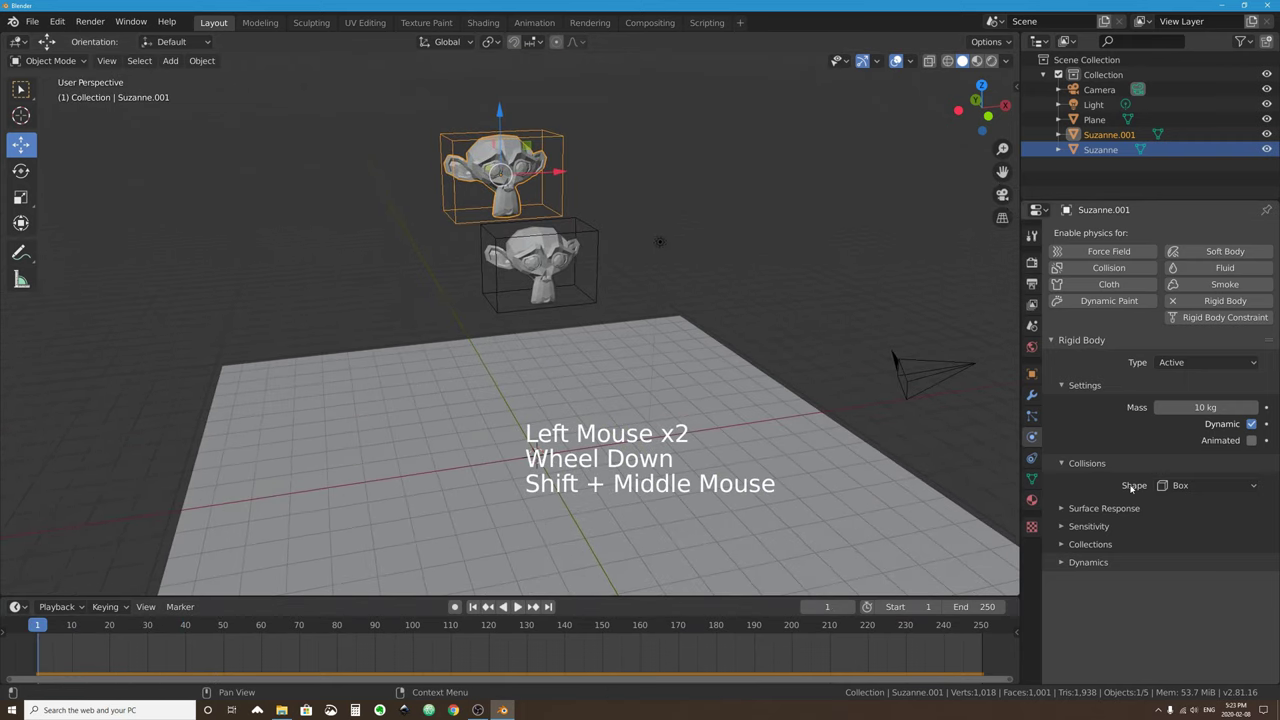
left_click(1214, 488)
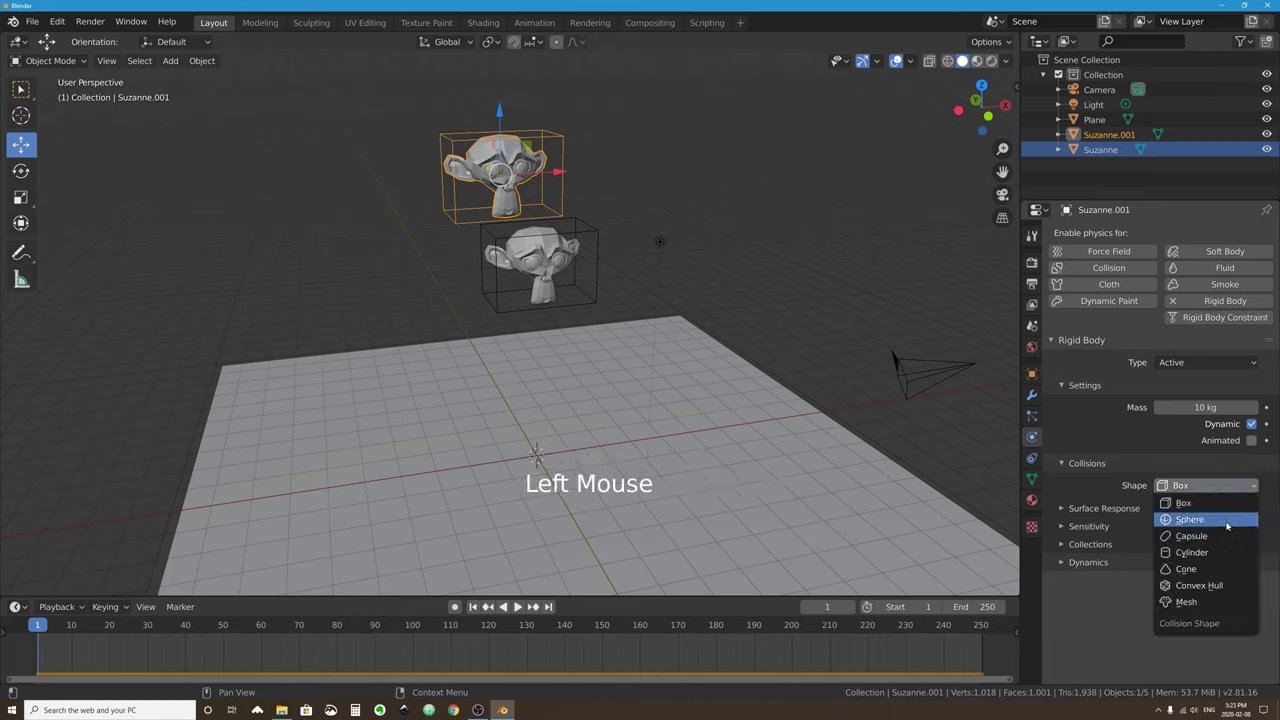
left_click(1227, 521)
left_click(565, 242)
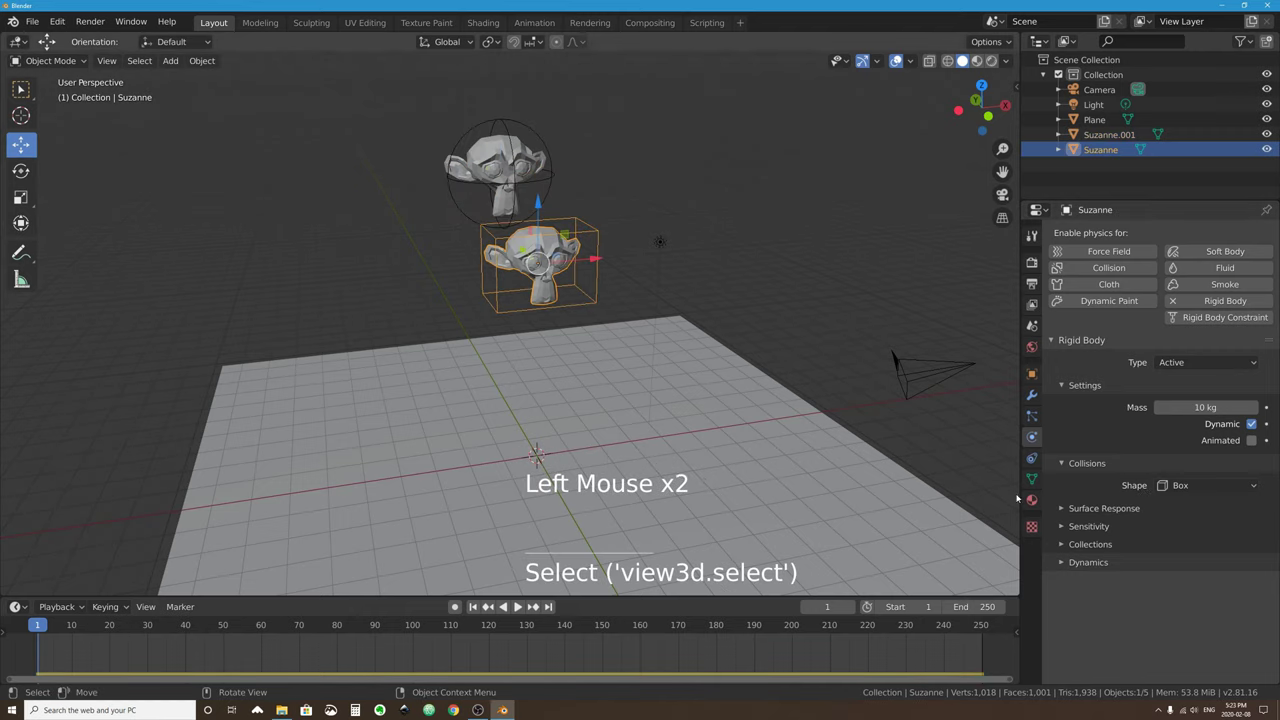
left_click(1191, 489)
left_click(1190, 519)
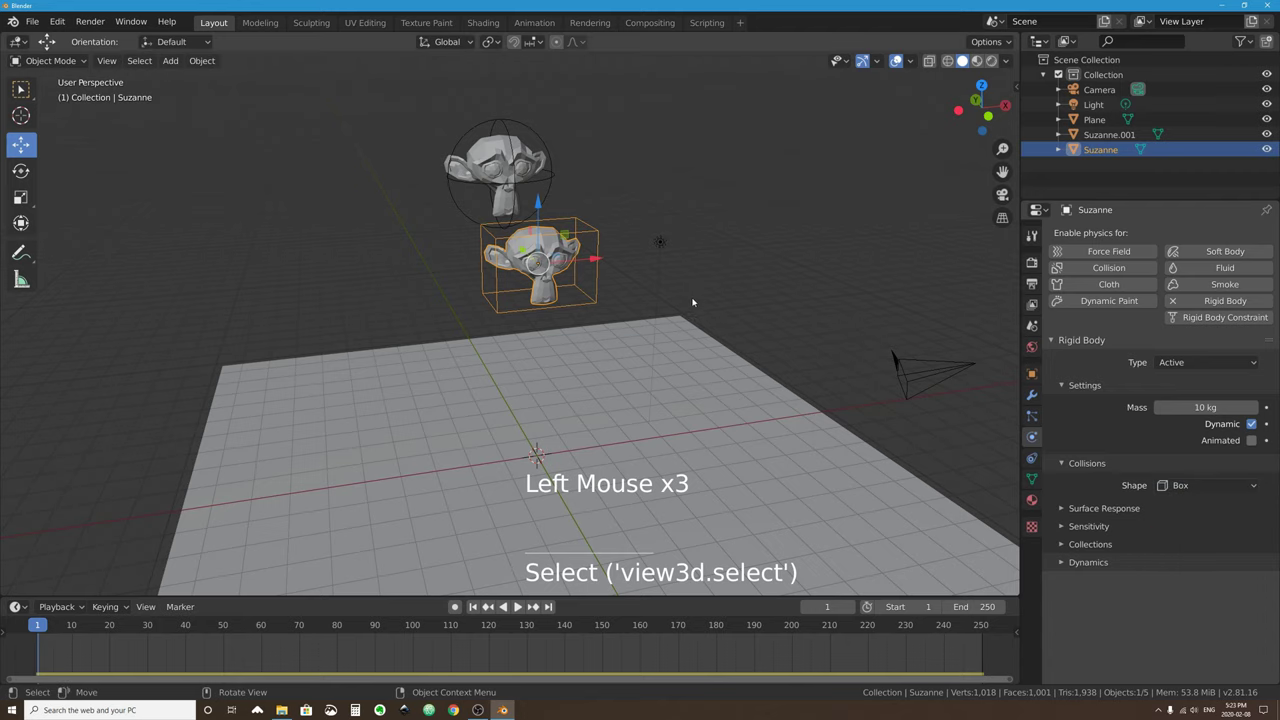
Move the upper monkey further up and sideways in the XZ plane, away from the lower monkey's sphere.
scroll(525, 211, "up", 2)
middle_click_drag(650, 300, 509, 143)
scroll(525, 211, "up", 1)
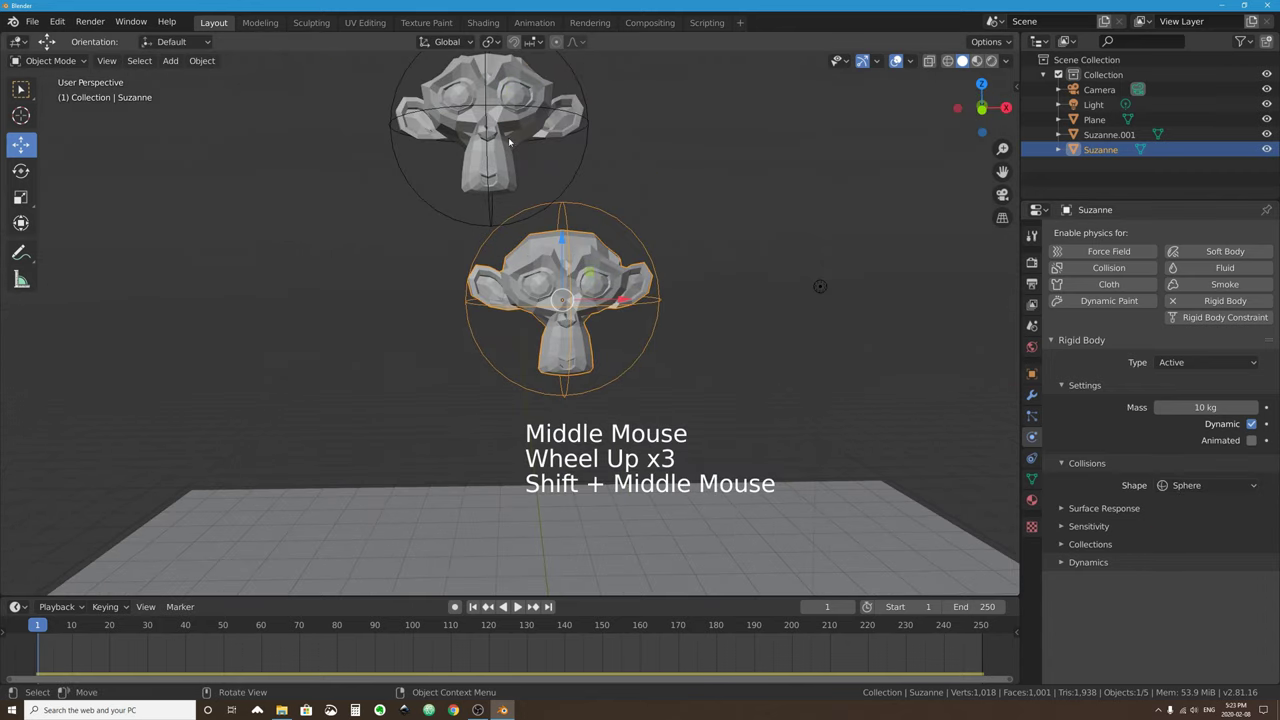
left_click(486, 138)
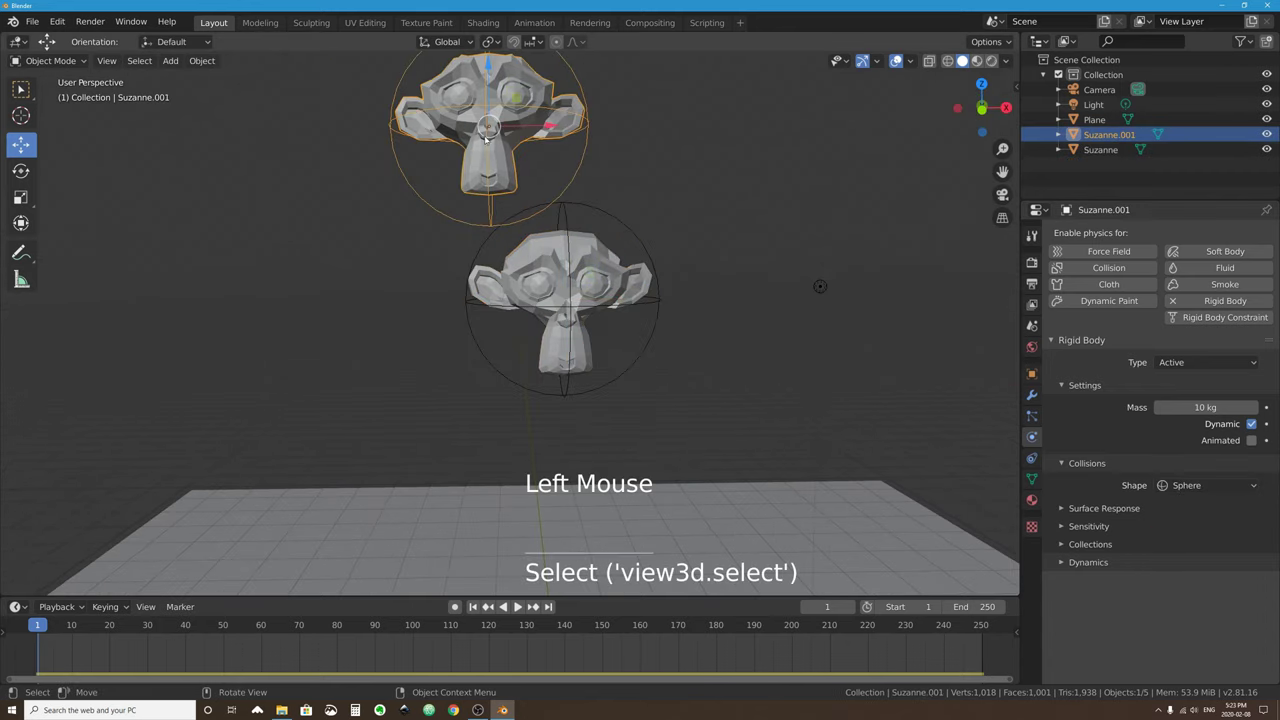
left_click_drag(516, 107, 486, 64)
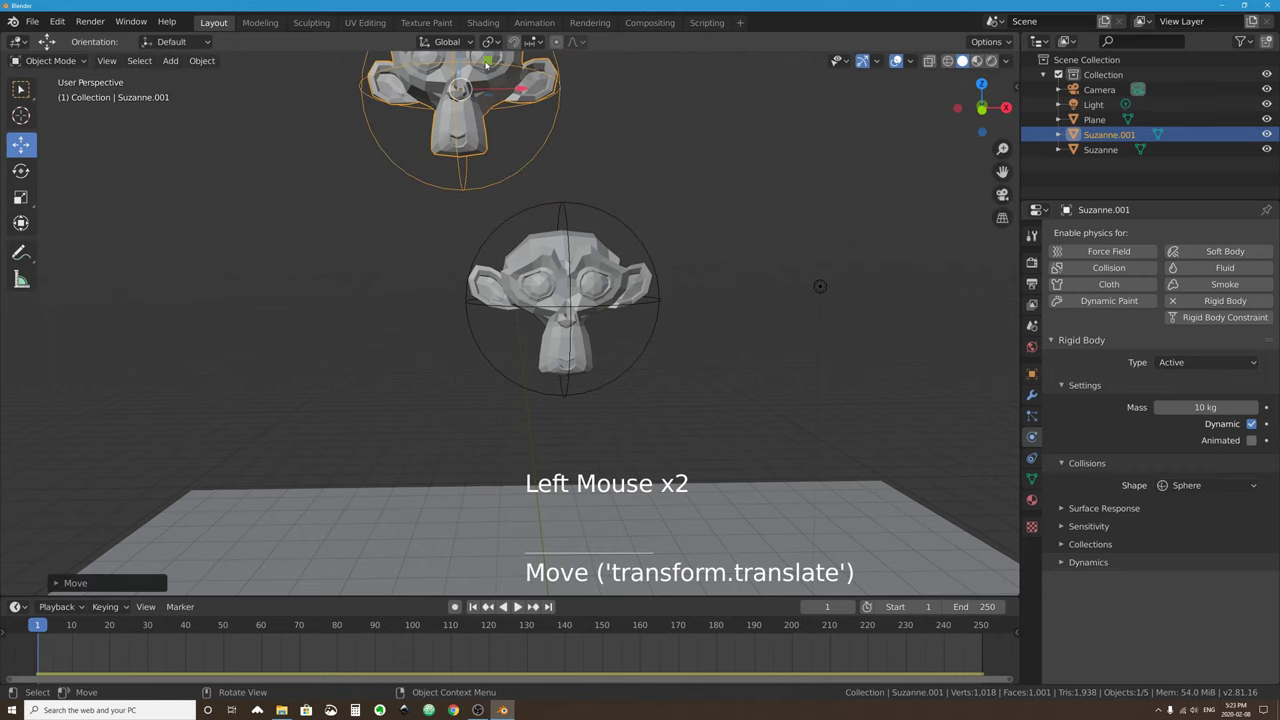
Tilt the floor plane about 27° around the Y axis.
scroll(485, 385, "down", 4)
left_click(506, 464)
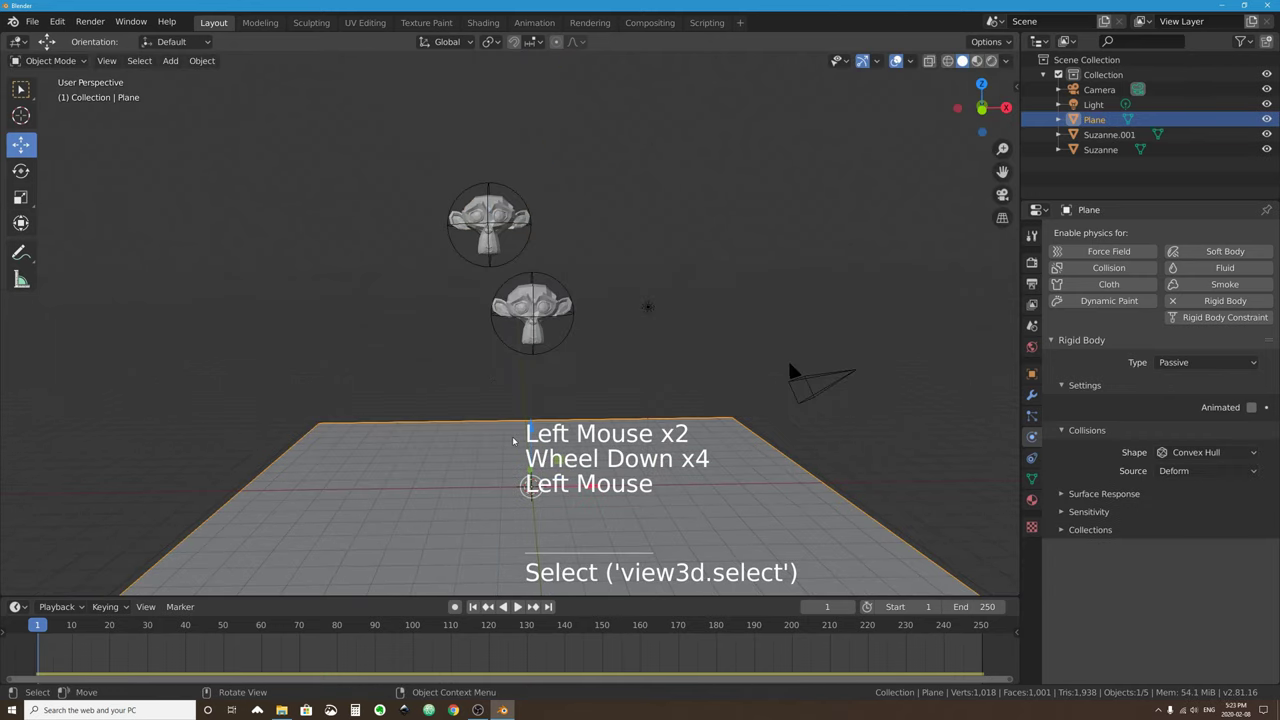
scroll(504, 440, "down", 2)
middle_click_drag(560, 420, 565, 440)
left_click(20, 170)
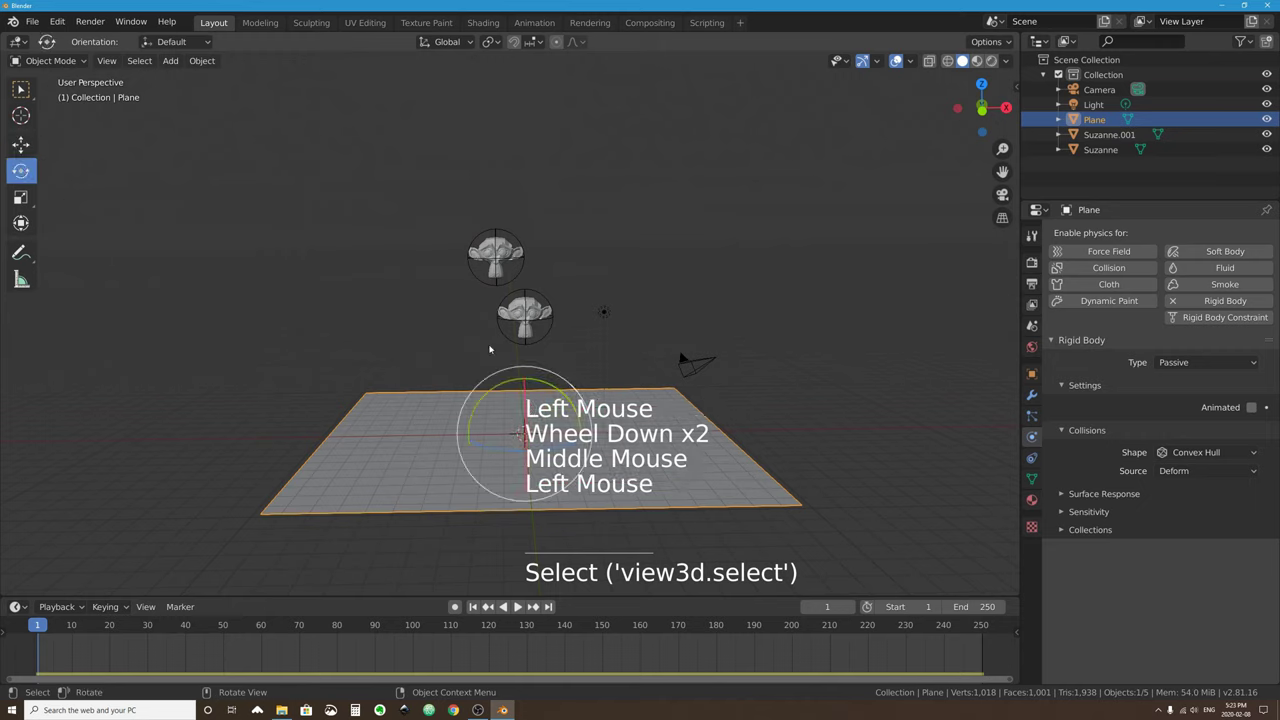
left_click_drag(493, 393, 647, 487)
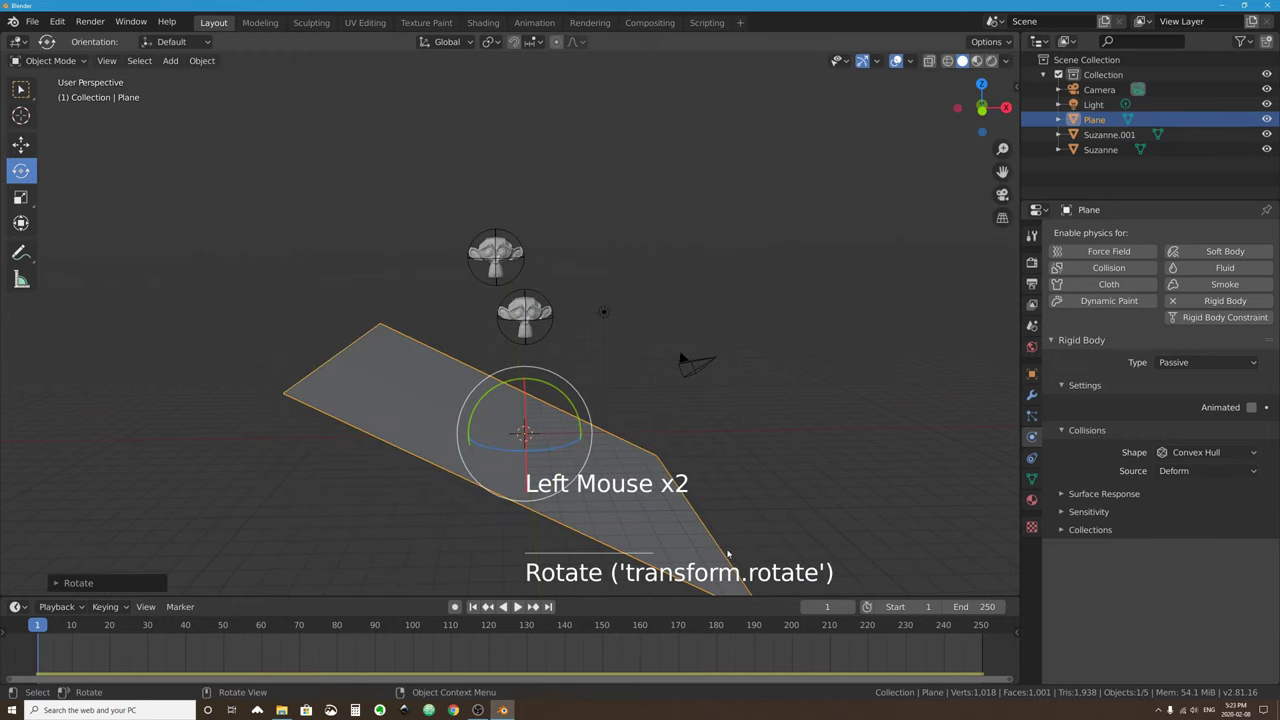
Set the Screencast Keys font size to 24 and its vertical offset to -6.
key("n")
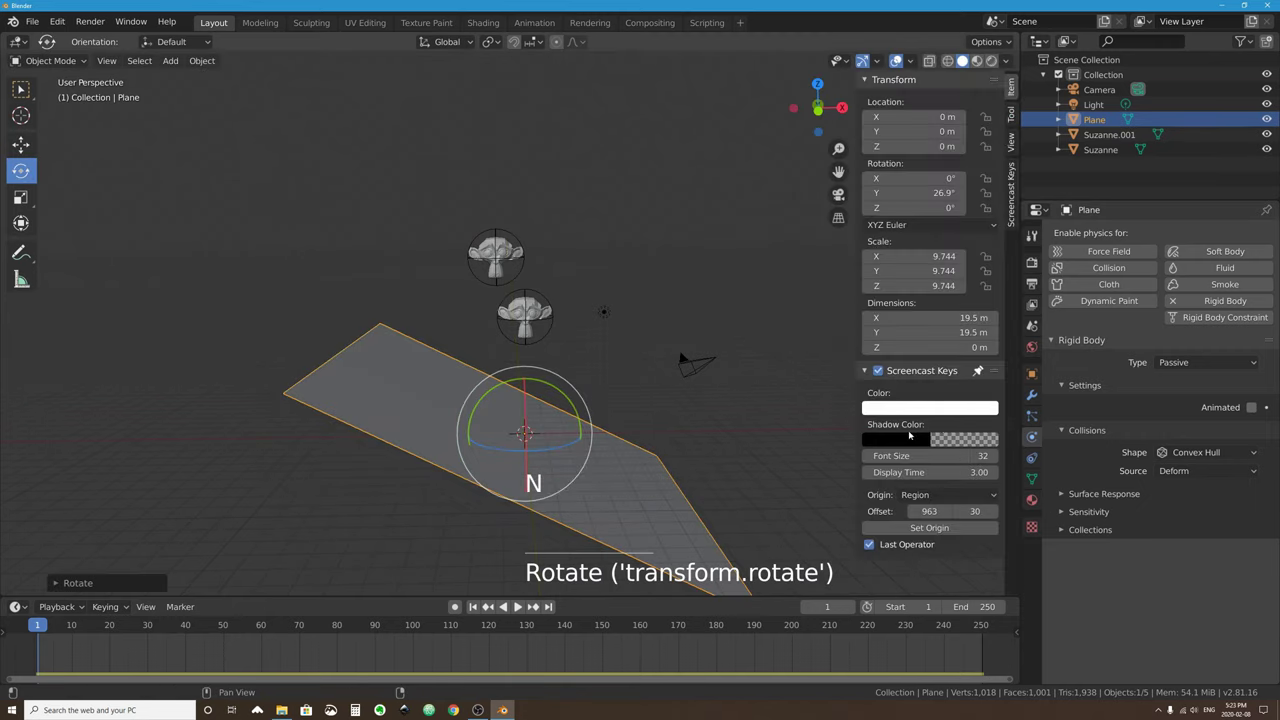
left_click(963, 456)
type("2")
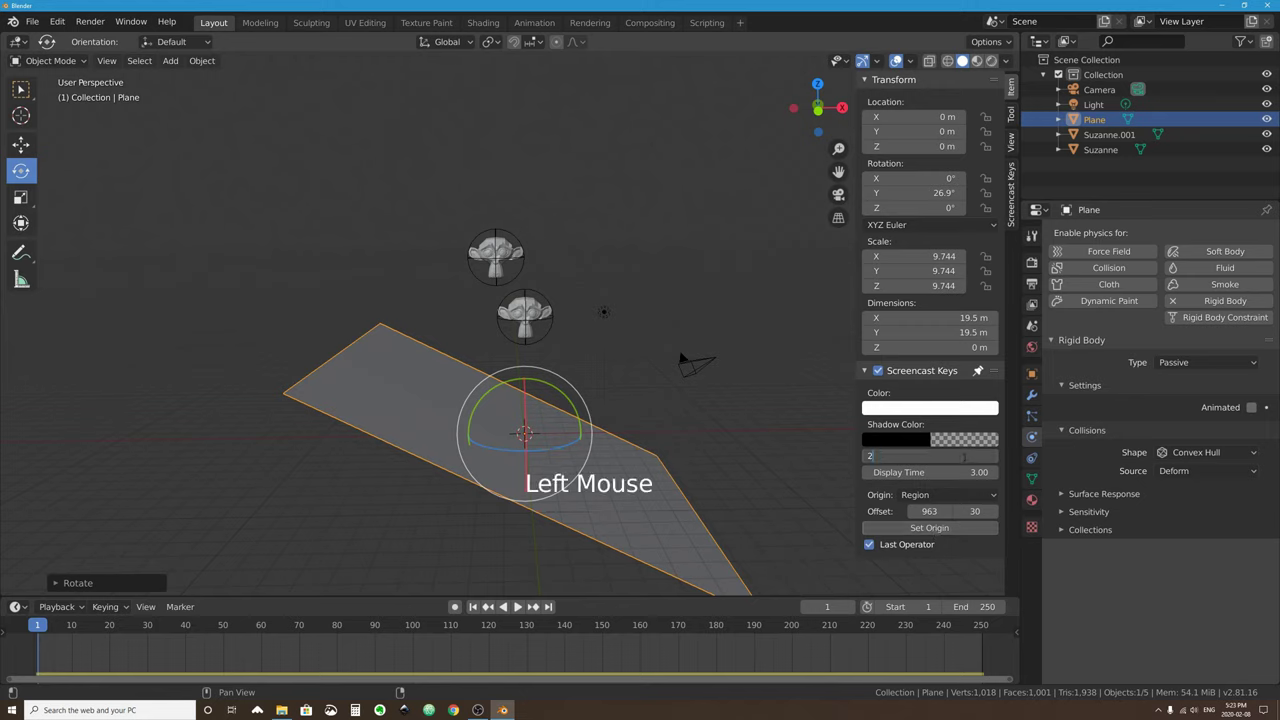
type("4")
key("Return")
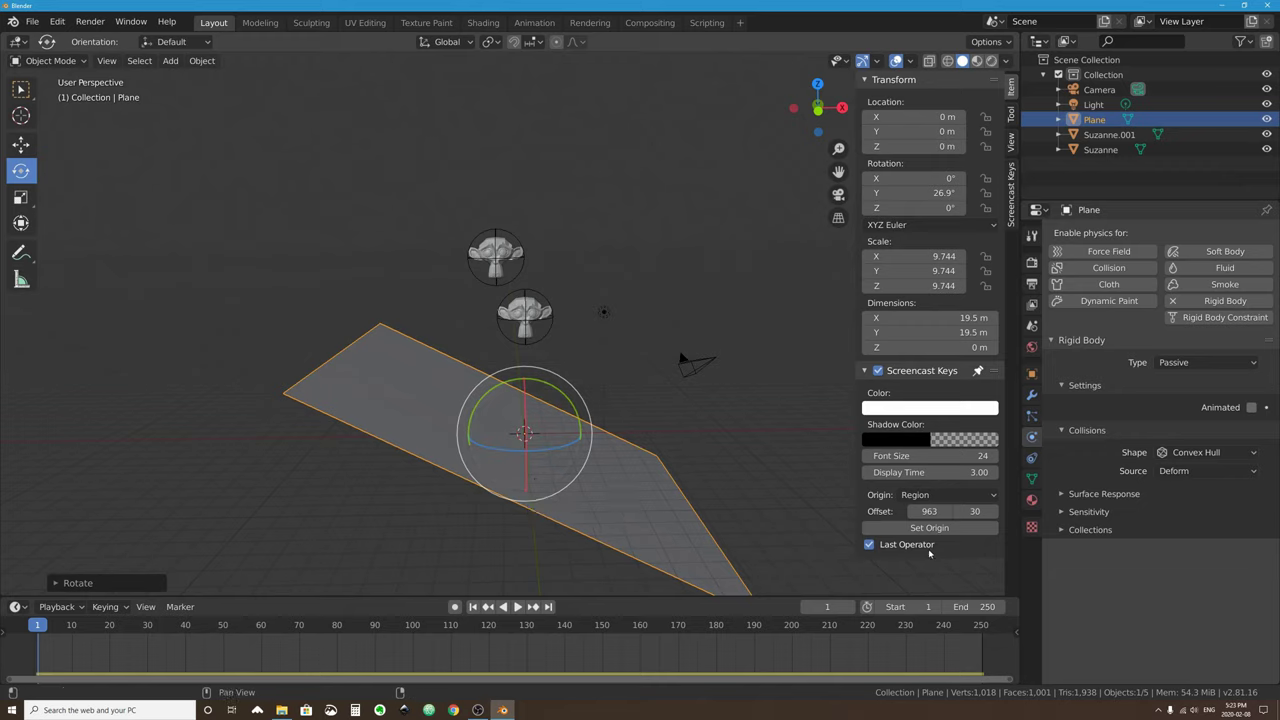
left_click_drag(974, 511, 930, 511)
scroll(580, 453, "up", 1)
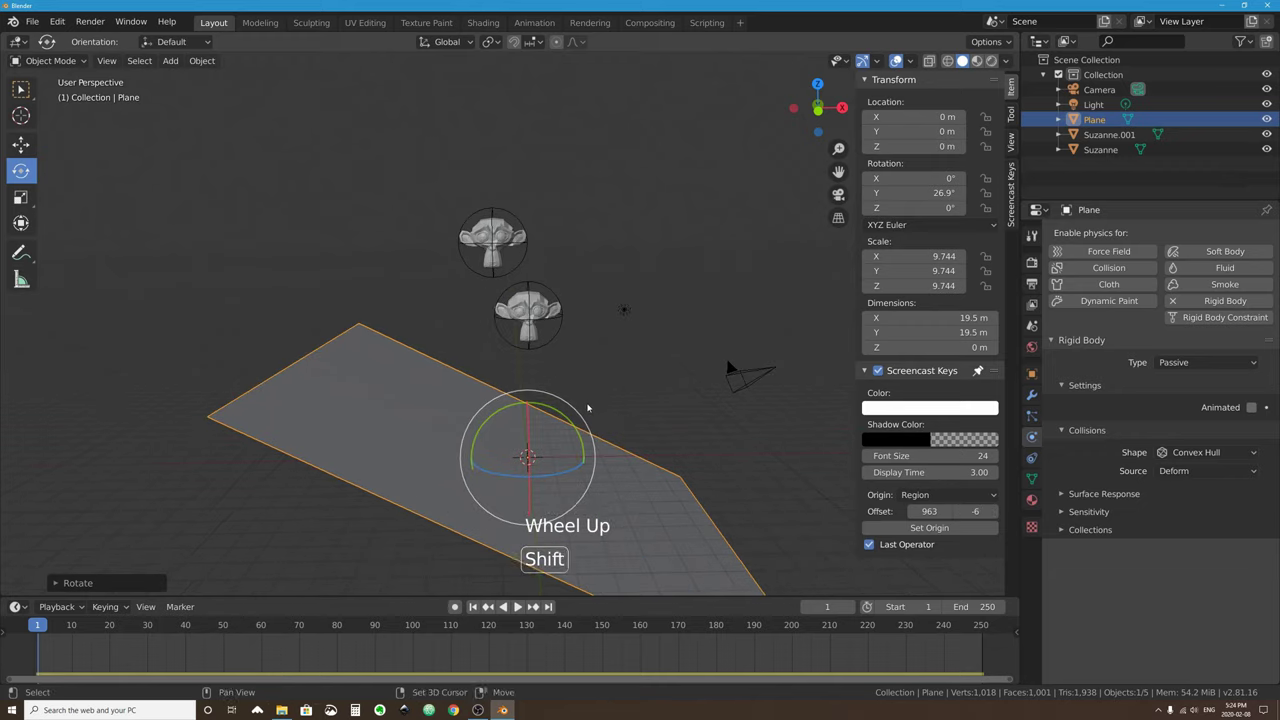
middle_click_drag(583, 430, 545, 350, "shift")
key("n")
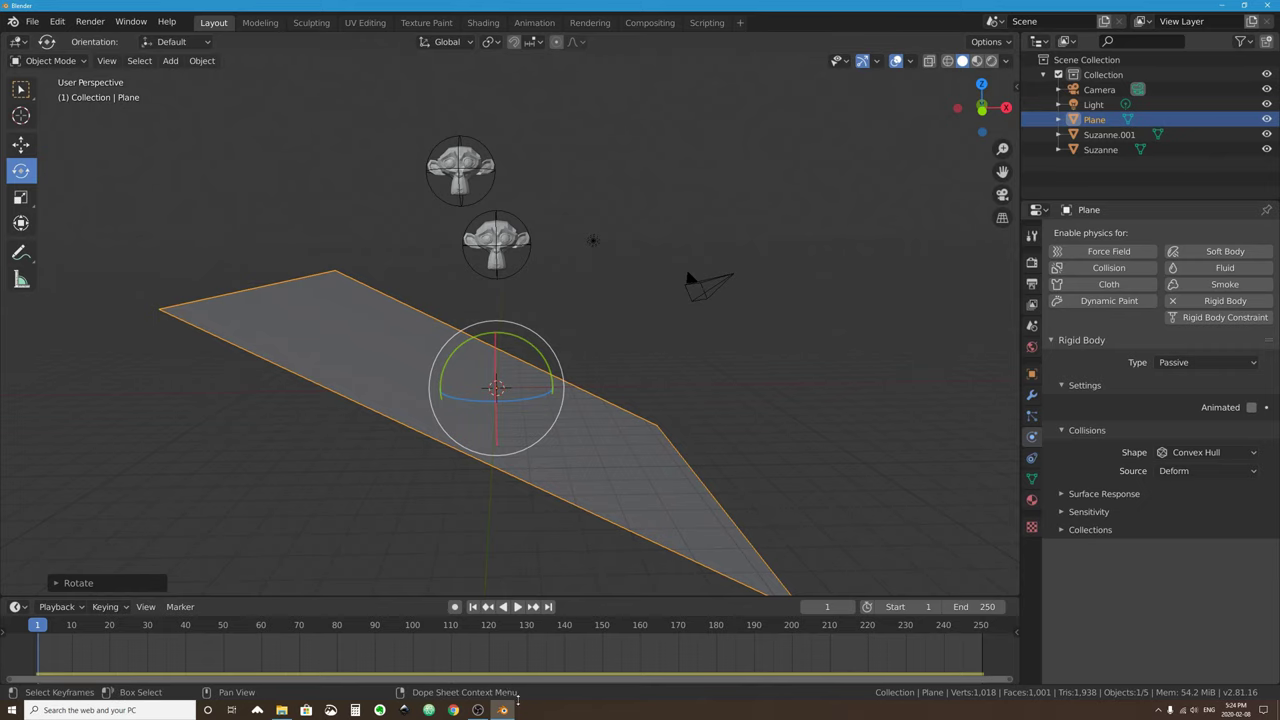
Play the simulation to watch the sphere-shaped monkeys roll down the tilted plane, then stop and return to the first frame.
left_click(518, 606)
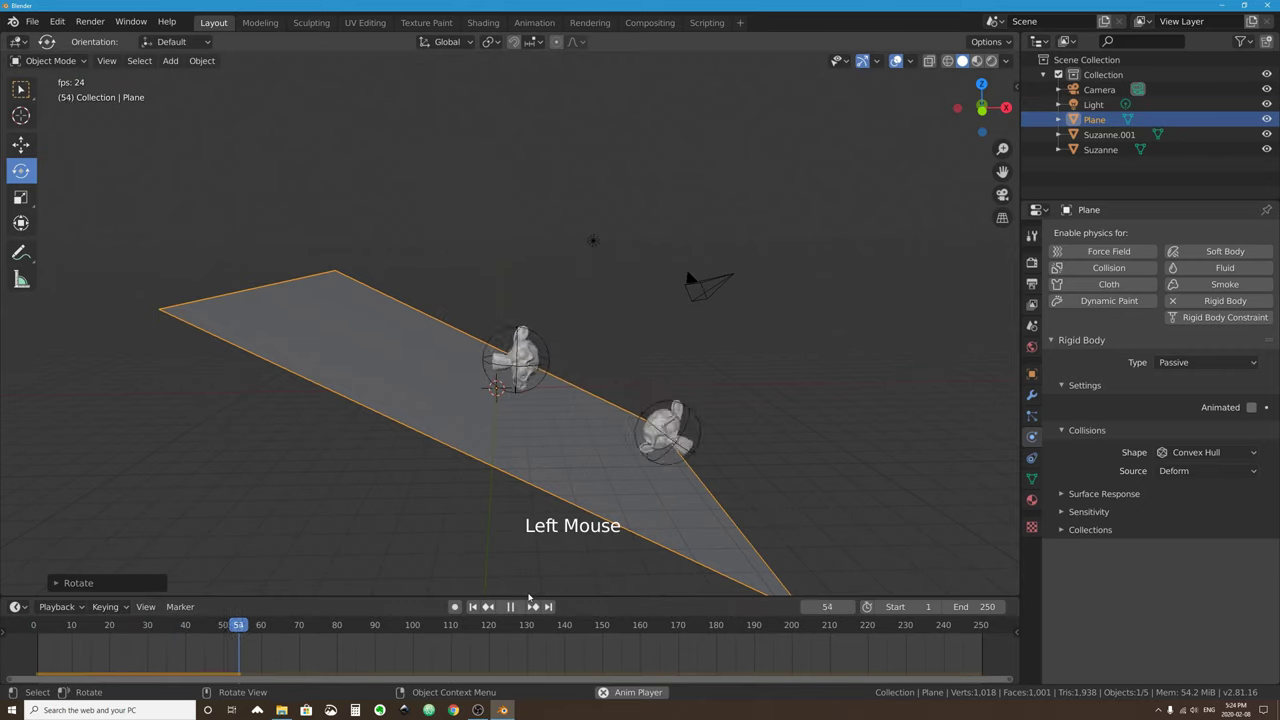
left_click(510, 607)
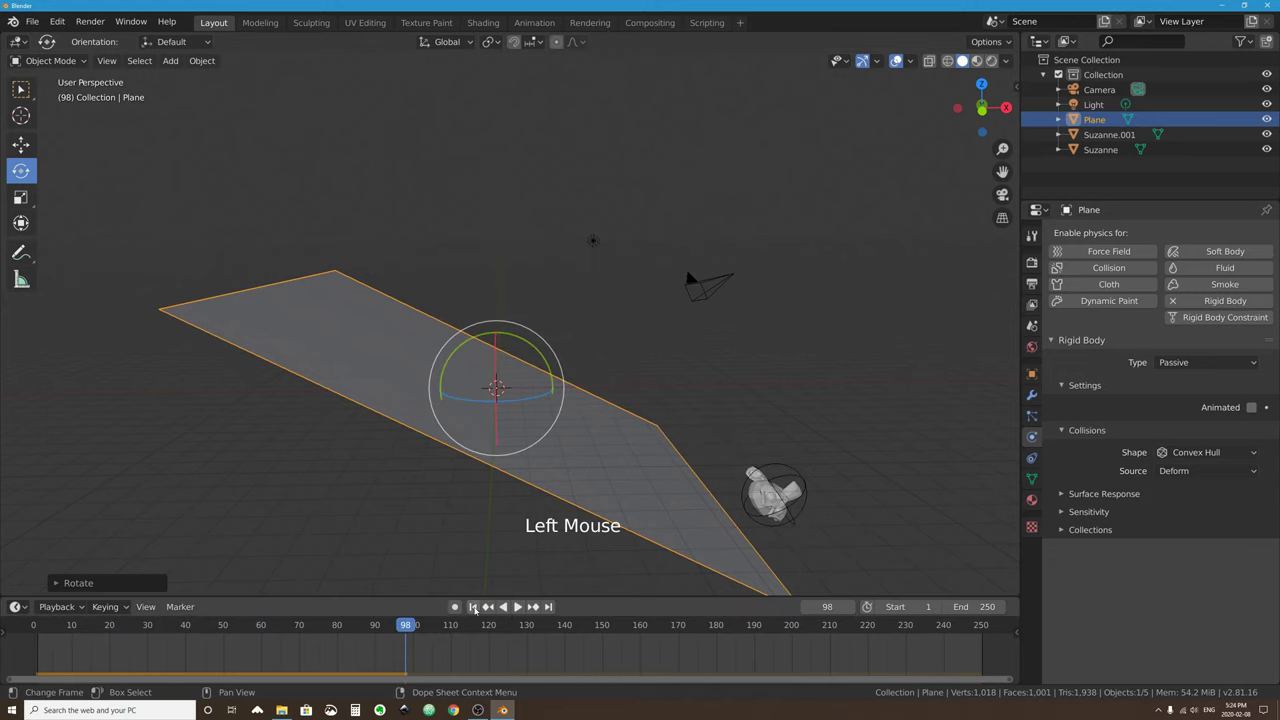
left_click(473, 606)
Undo the tilt of the floor plane.
key("ctrl+z")
key("ctrl+z")
key("ctrl+z")
key("ctrl+z")
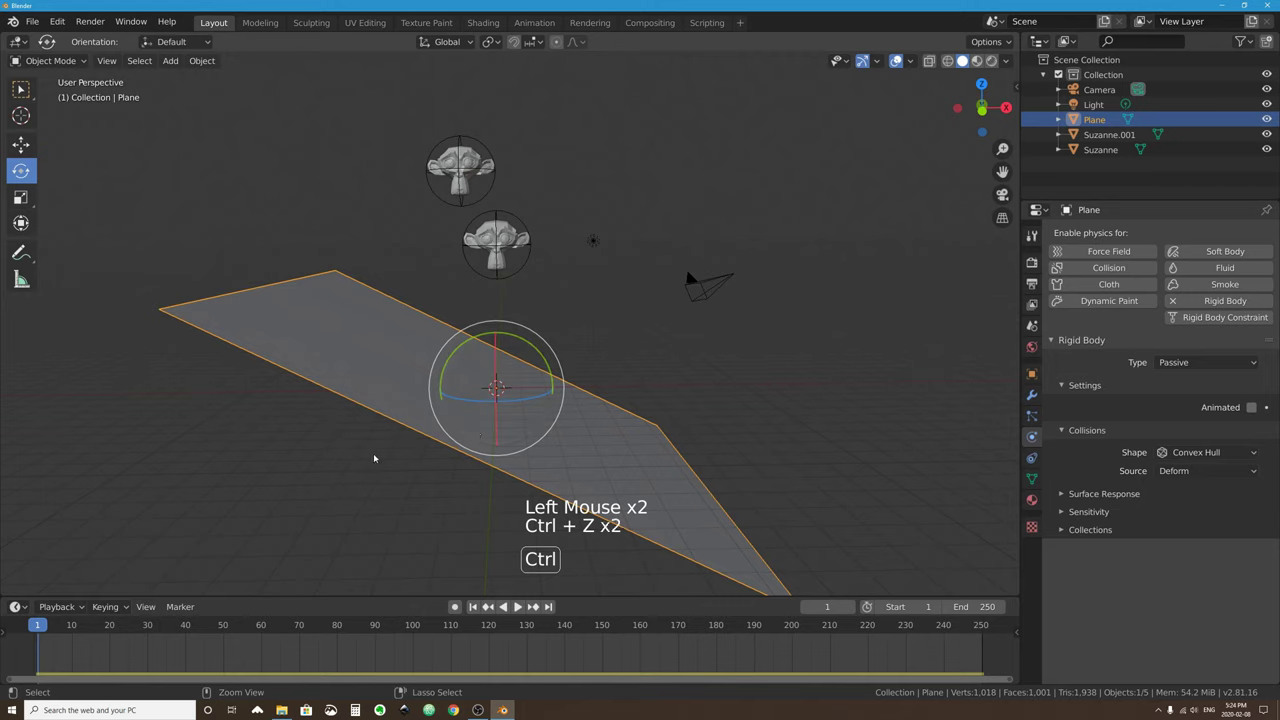
Delete the upper monkey.
left_click(480, 175)
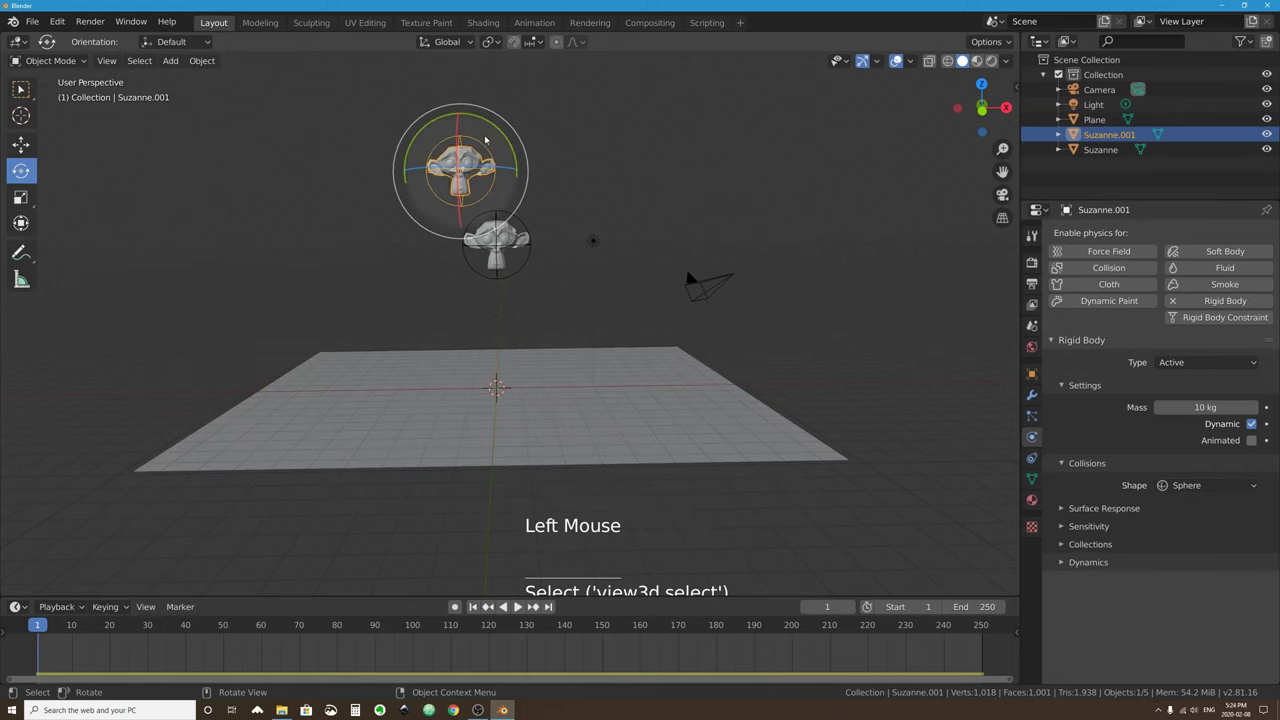
key("x")
left_click(484, 130)
Set the remaining monkey's surface response bounciness to 0.9 and test it by playing and stopping the simulation.
left_click(500, 237)
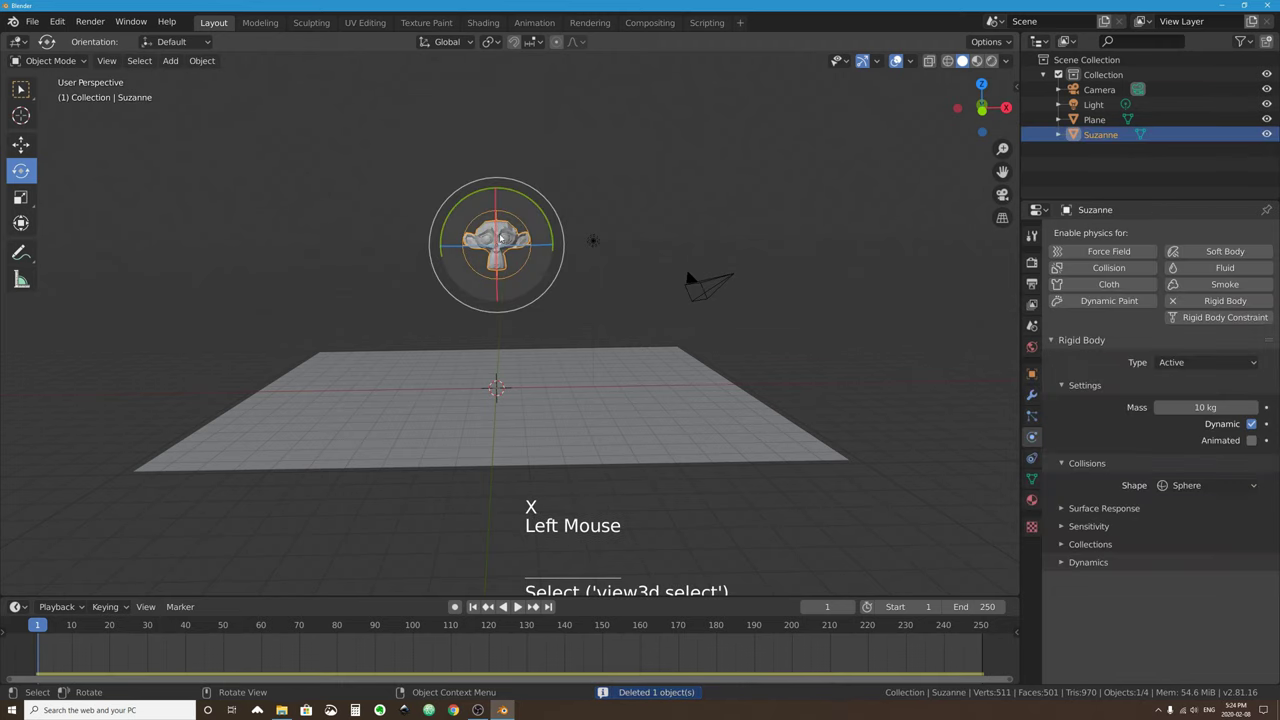
middle_click_drag(500, 237, 541, 249)
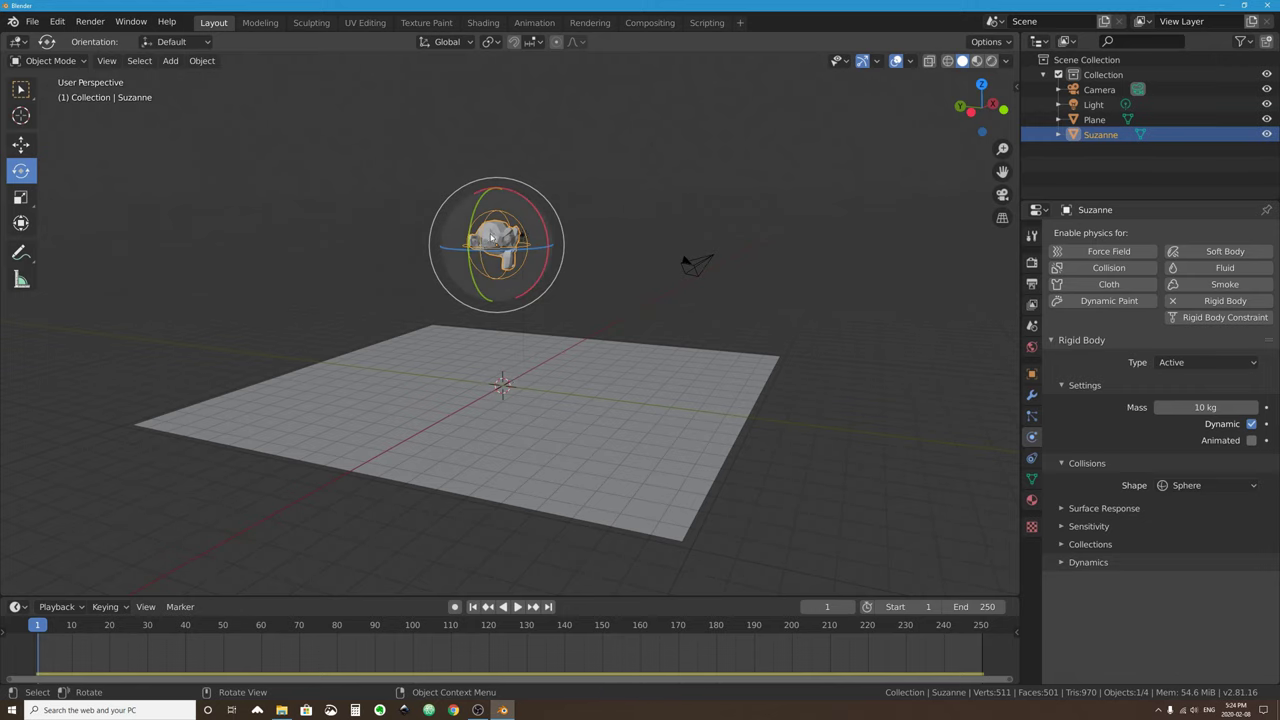
scroll(570, 285, "up", 2)
middle_click_drag(563, 280, 557, 214)
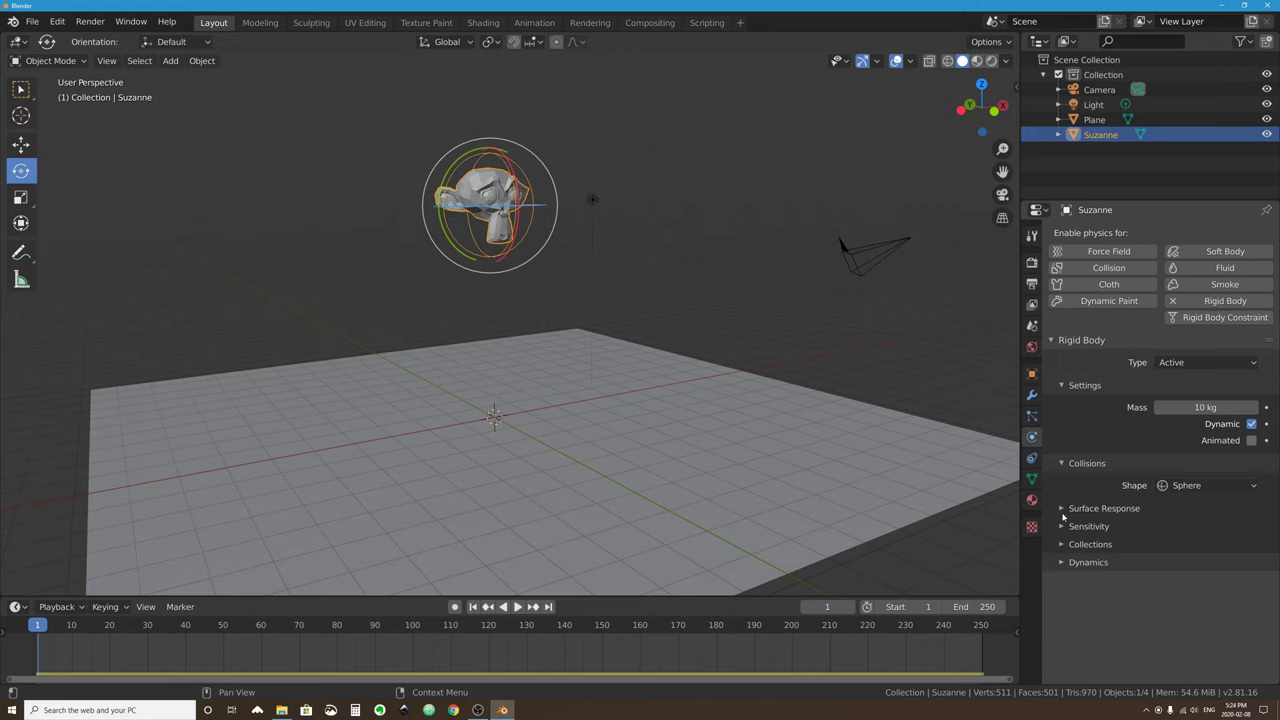
left_click(1063, 509)
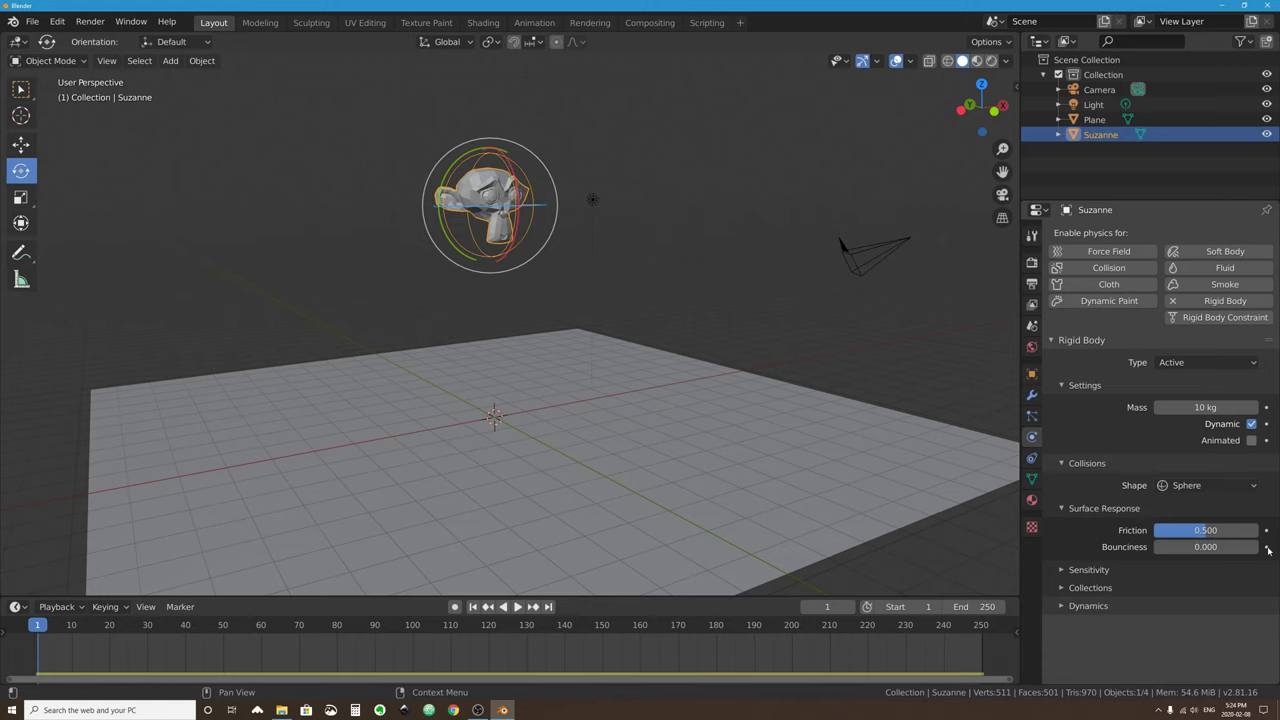
left_click_drag(1175, 547, 1210, 547)
left_click(1215, 547)
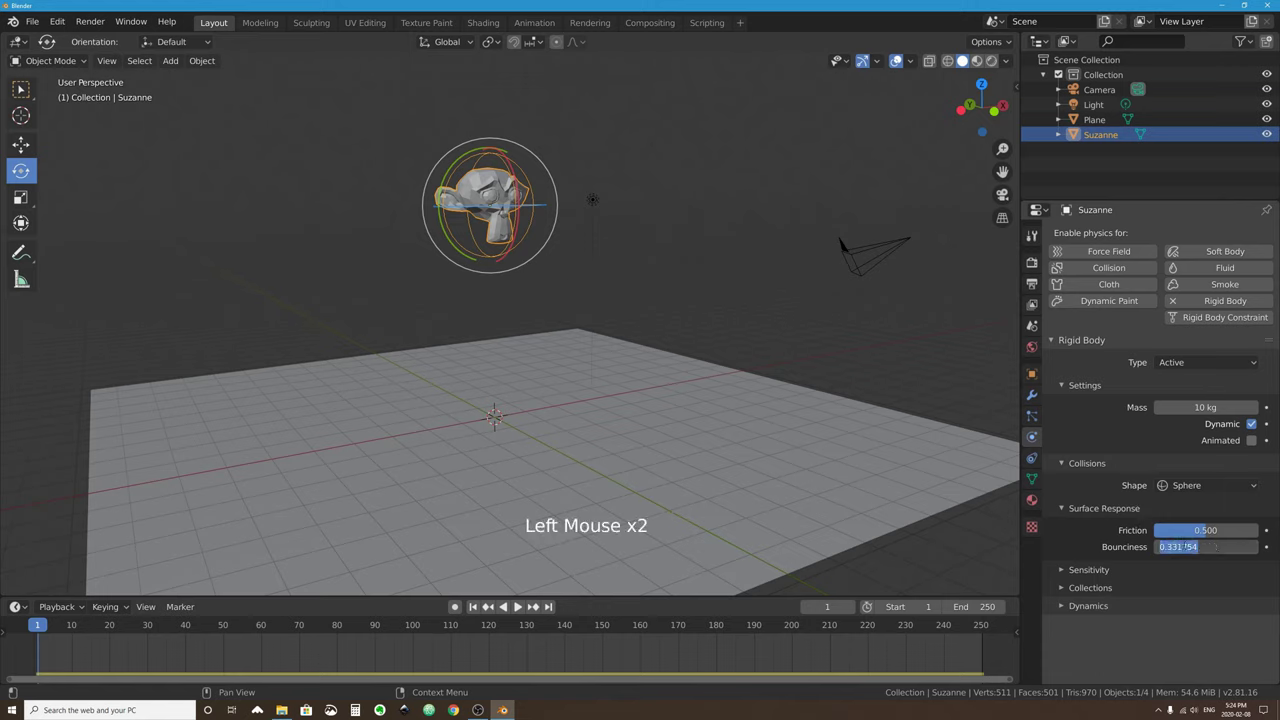
key("Return")
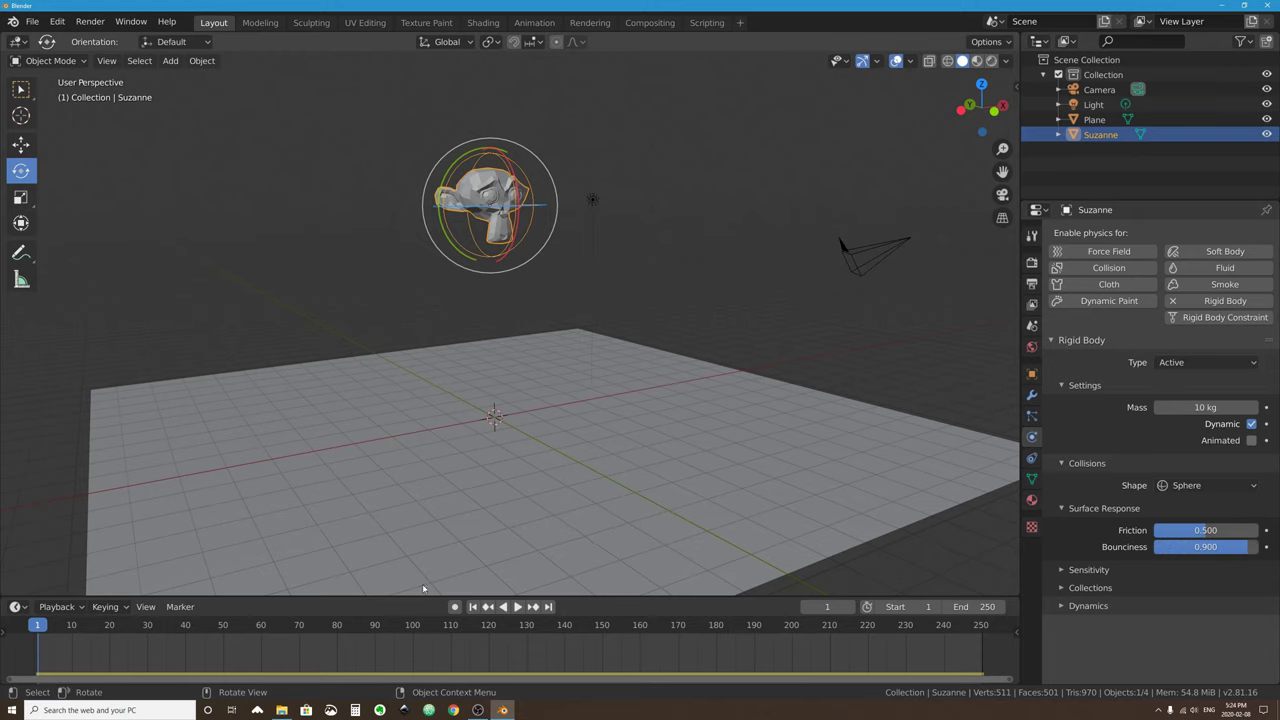
left_click(518, 607)
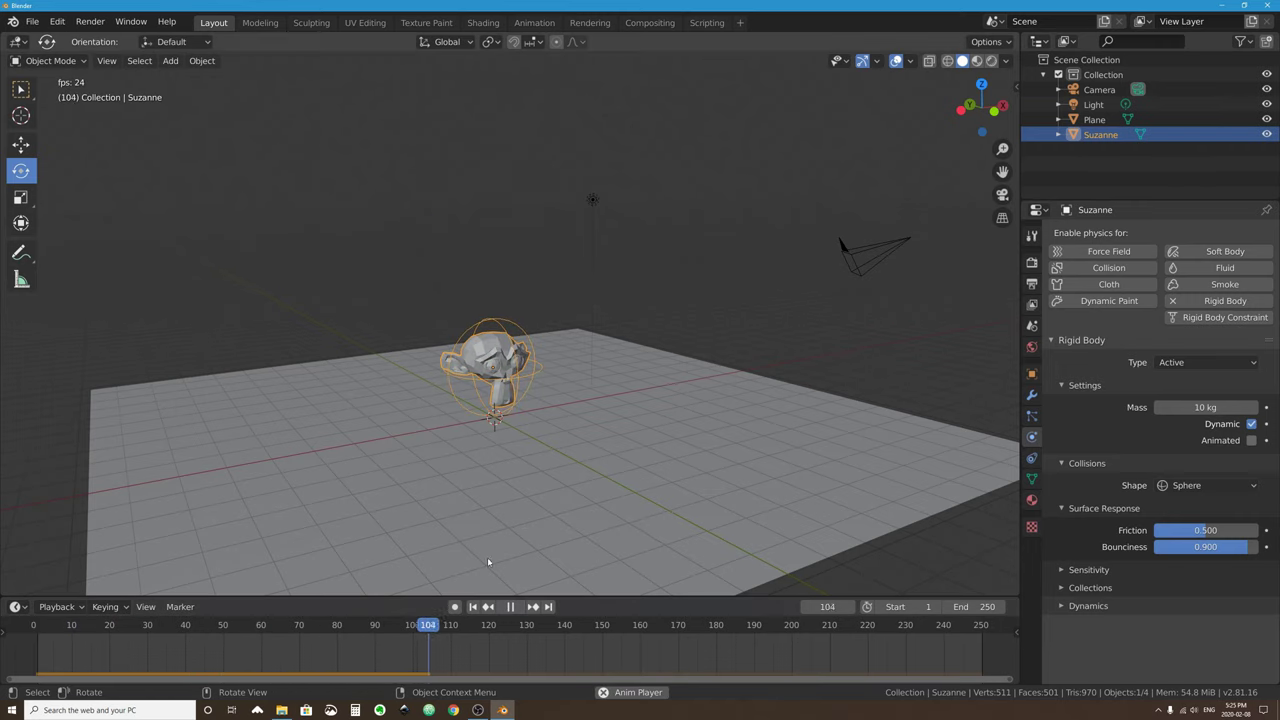
left_click(511, 606)
Set the floor plane's rigid body bounciness to 0.9.
left_click(562, 416)
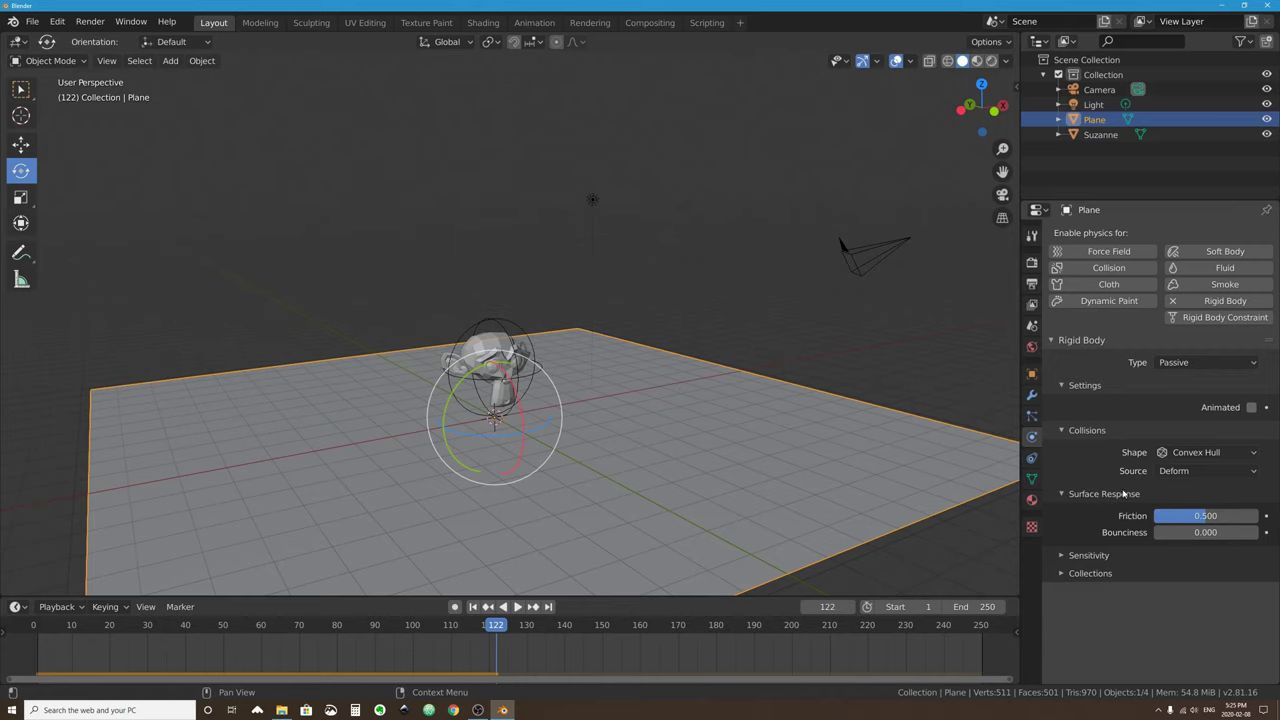
left_click(1212, 533)
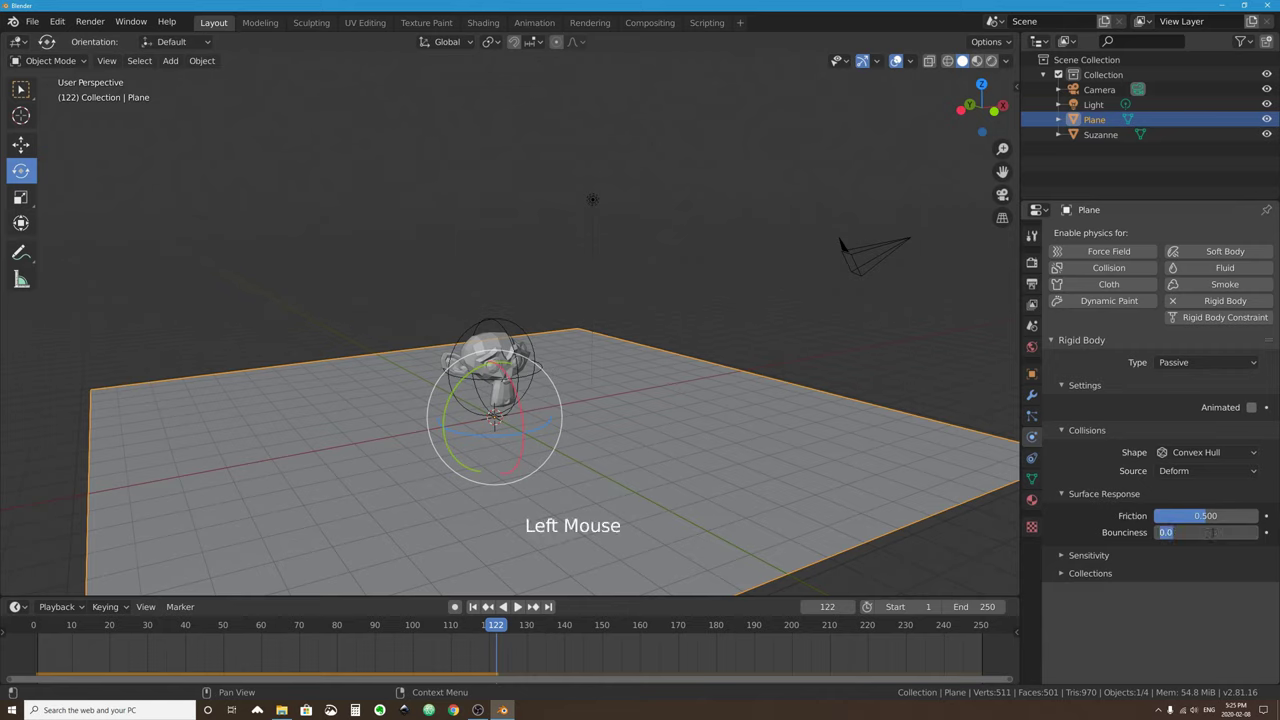
type("0.9")
key("Return")
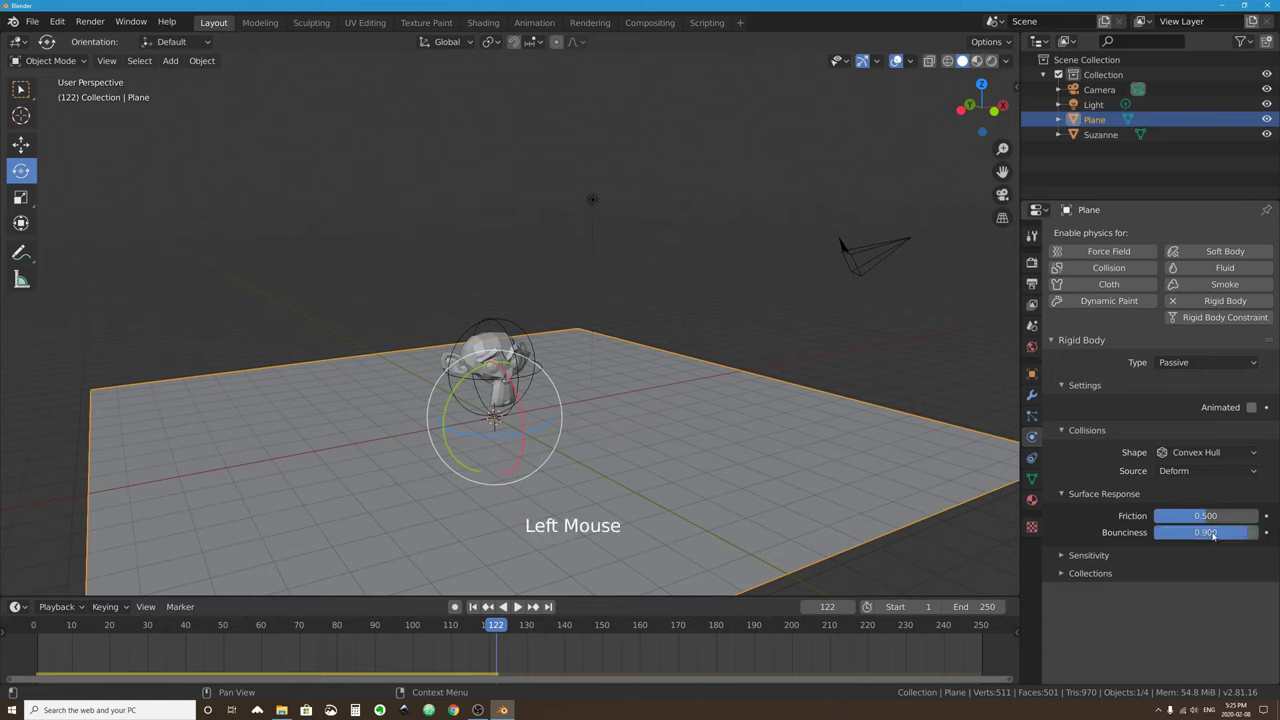
Replay the simulation from the first frame to watch the monkey bounce, then stop and rewind the timeline to frame 0.
left_click(473, 606)
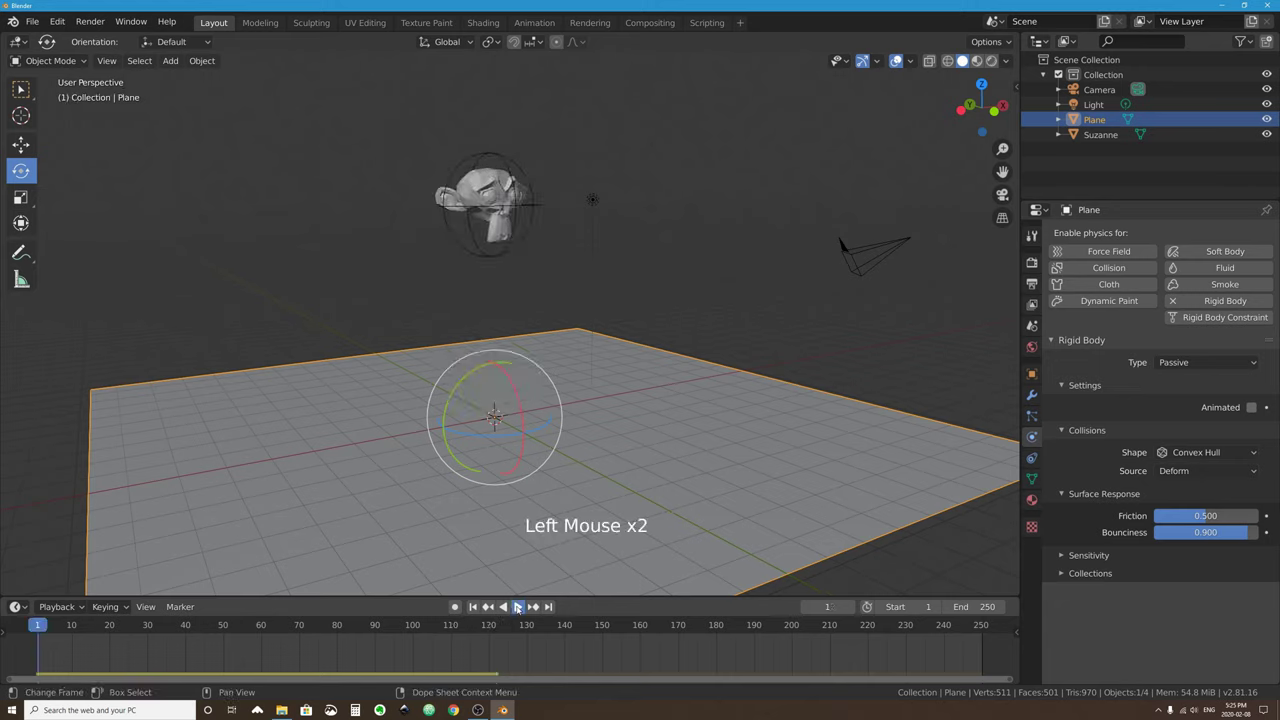
left_click(517, 606)
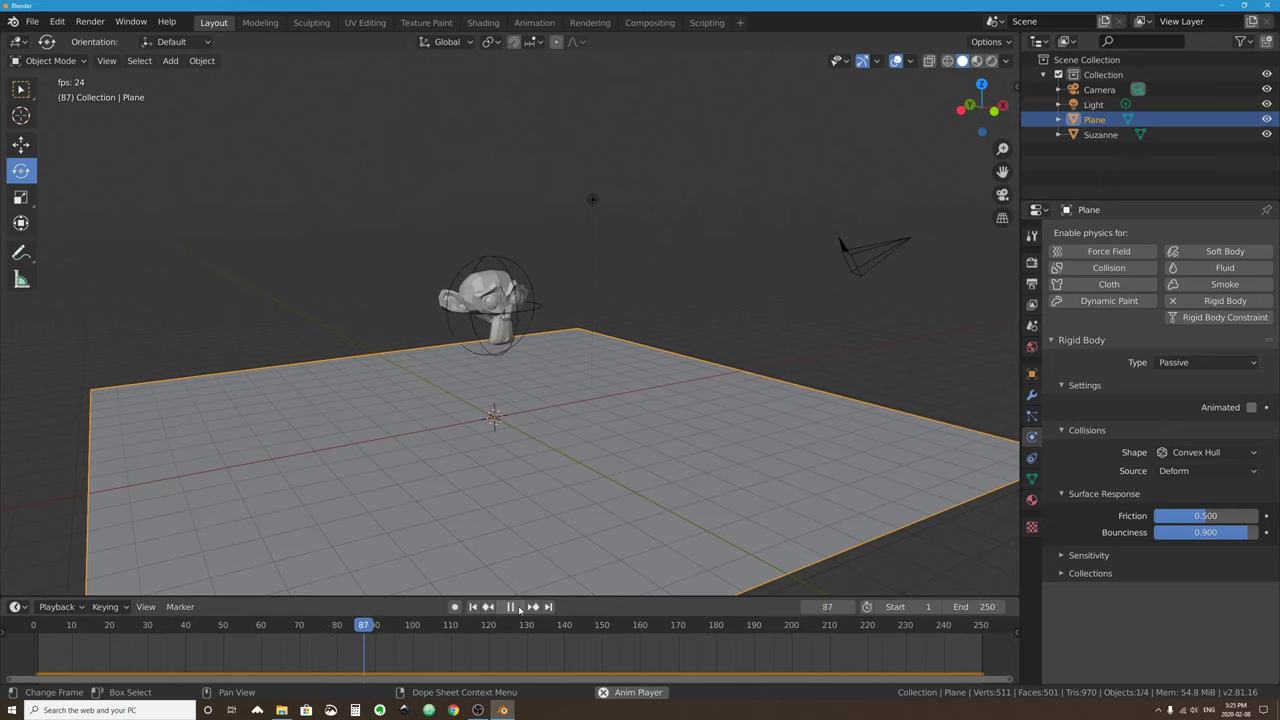
left_click(511, 607)
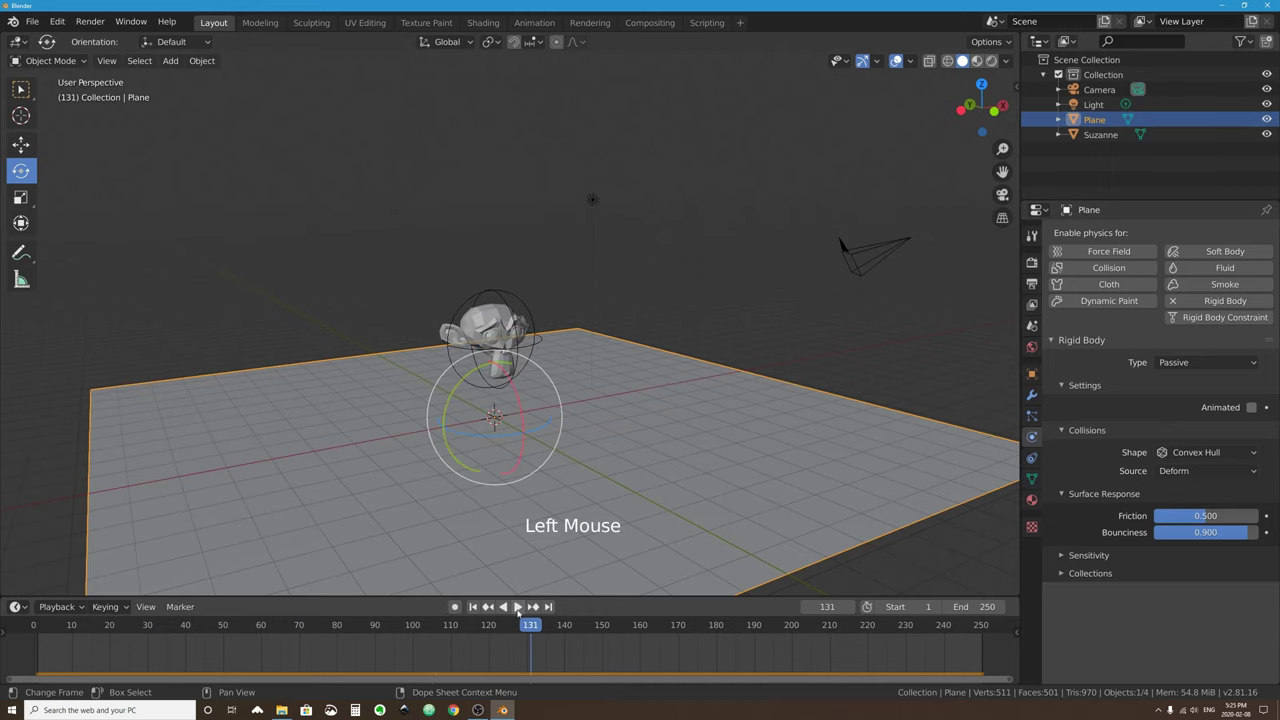
left_click_drag(514, 624, 34, 640)
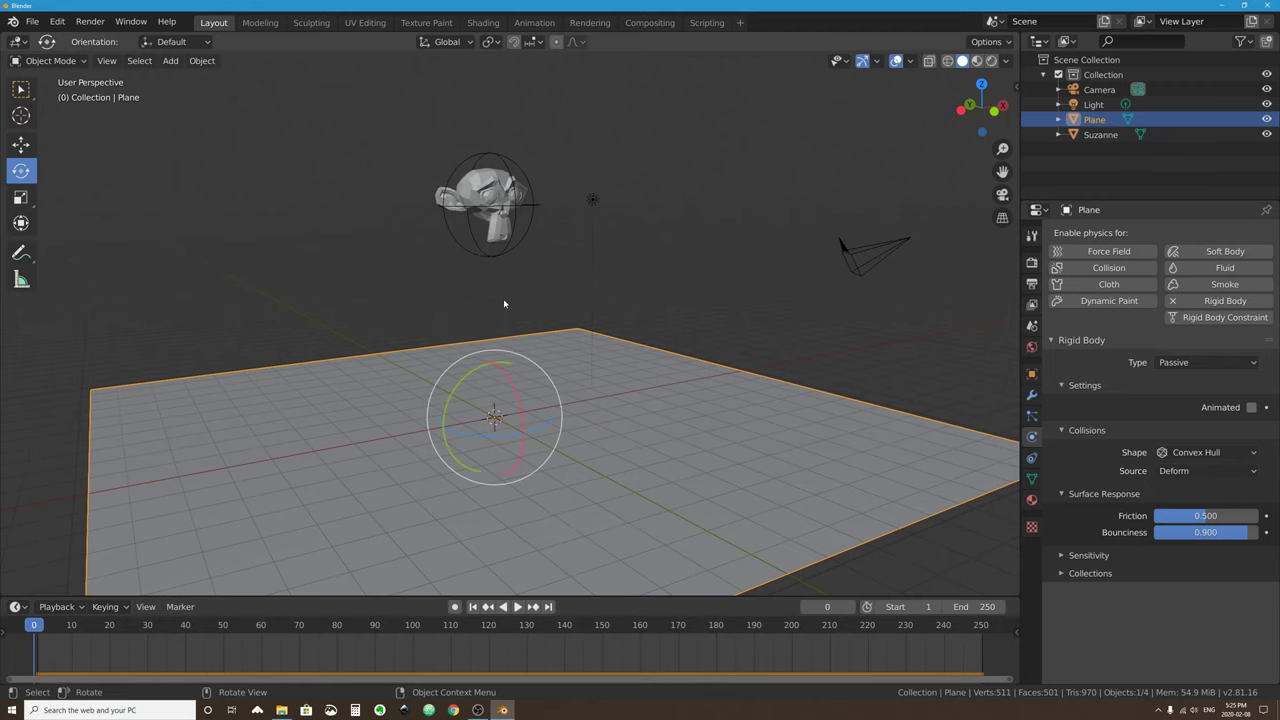
Reset the bounciness of both the floor plane and the monkey to 0.
middle_click_drag(519, 186, 580, 195)
left_click_drag(1215, 532, 978, 551)
left_click(494, 212)
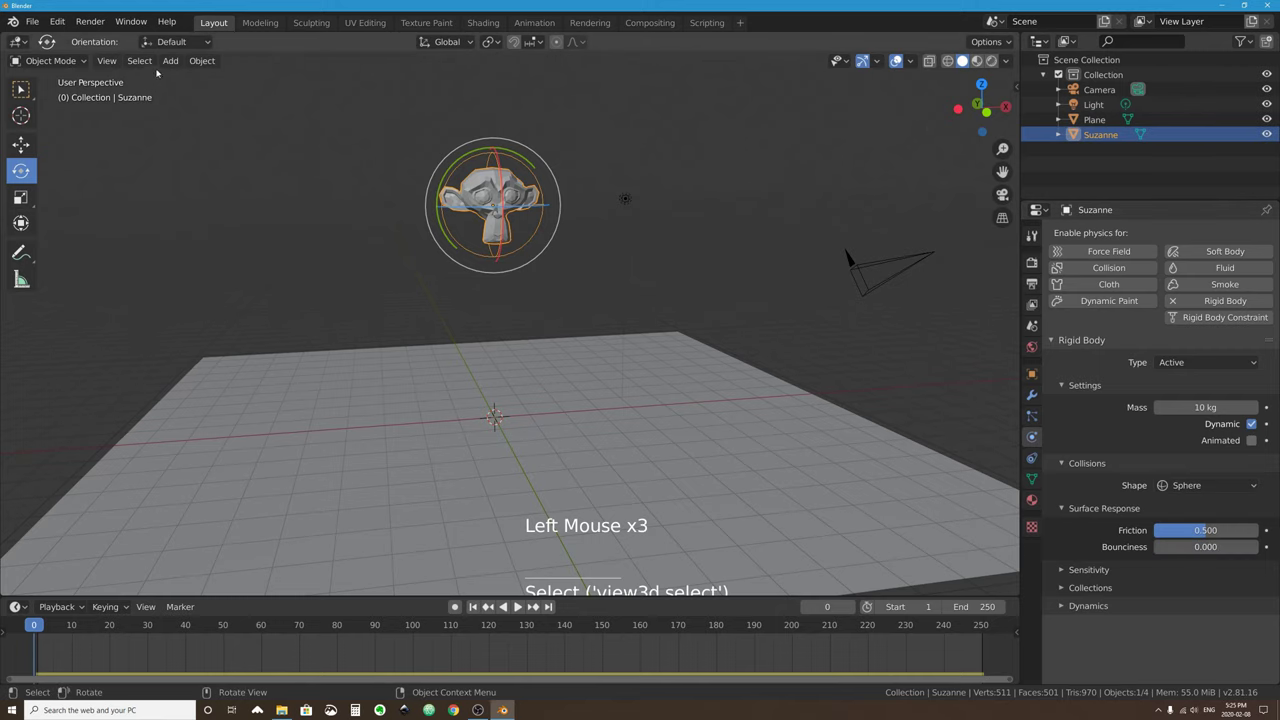
Add a cube mesh at the centre of the floor plane and scale it up uniformly to a bit wider than the monkey.
left_click(170, 61)
mouse_move(200, 78)
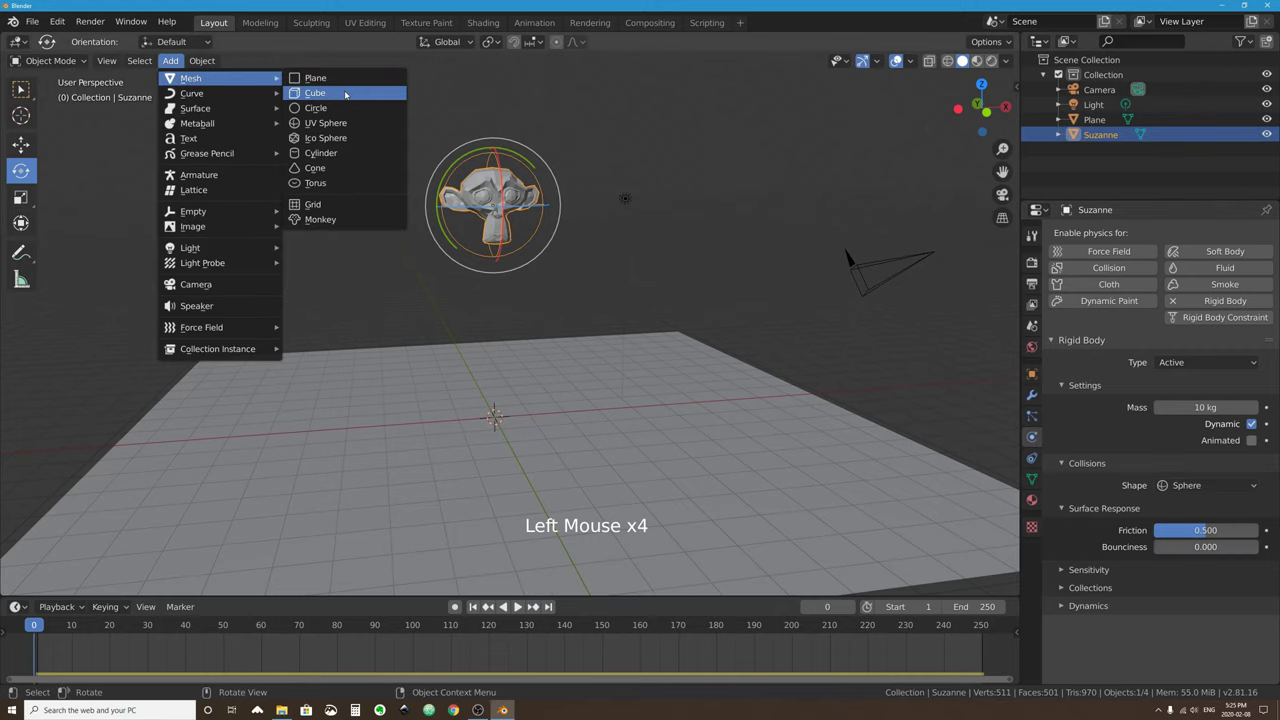
left_click(345, 94)
key("s")
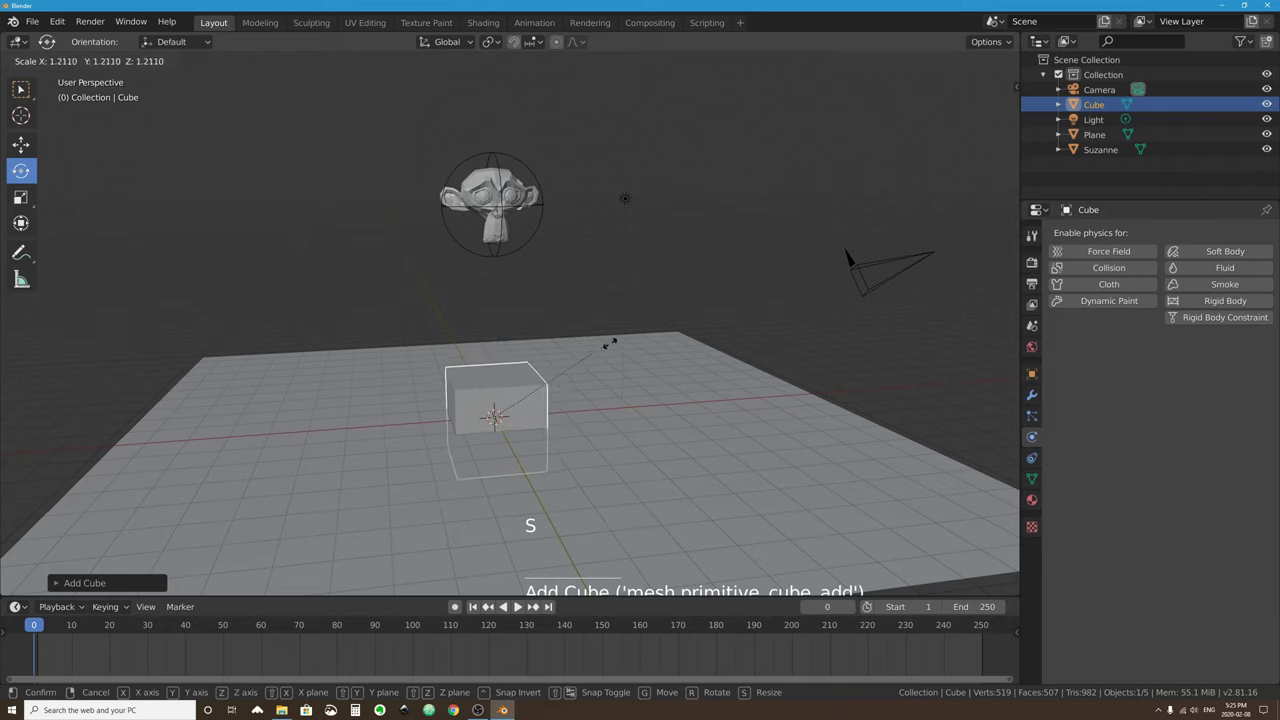
left_click(723, 334)
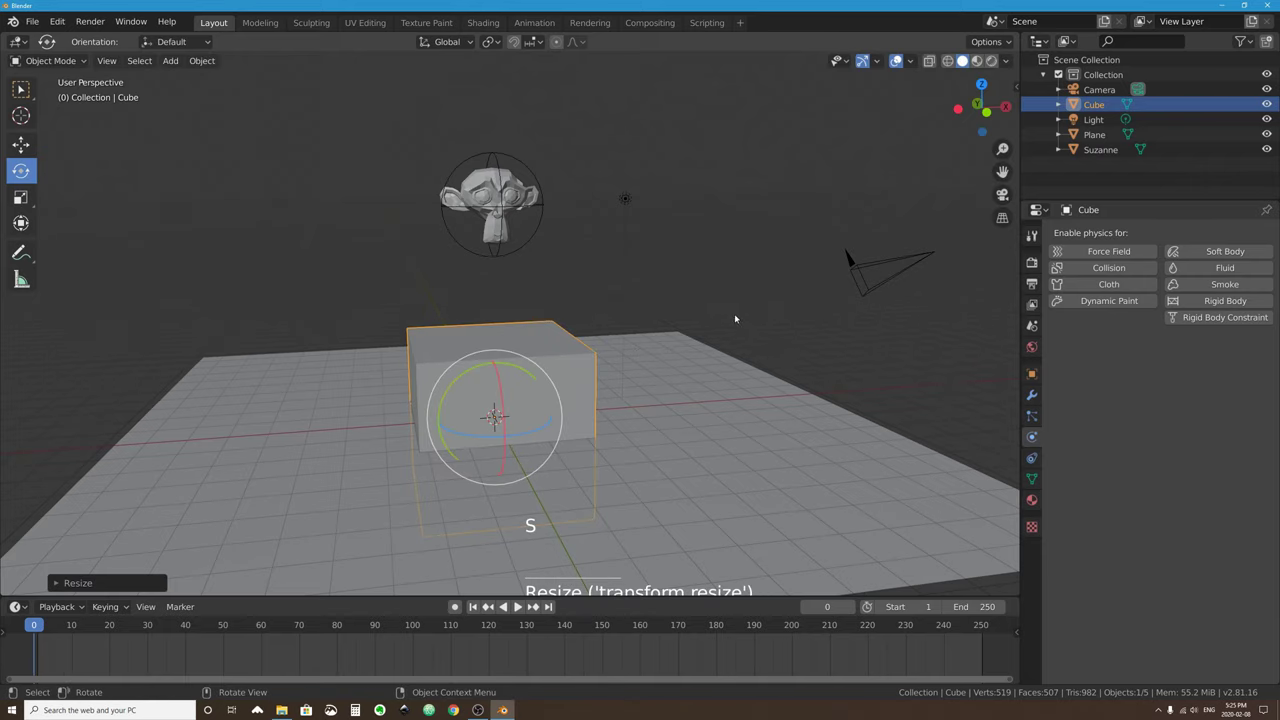
Flatten the cube along Z into a thin slab and raise it above the floor, beneath the monkey.
key("s")
key("z")
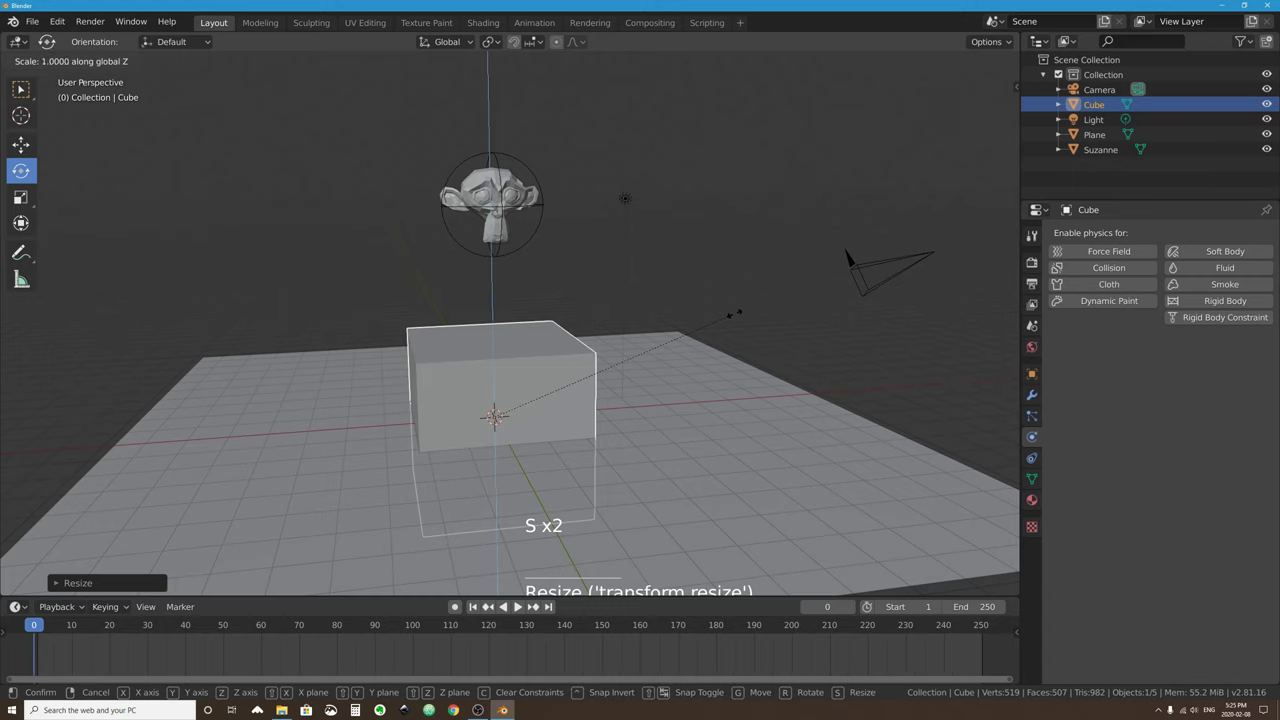
left_click(535, 427)
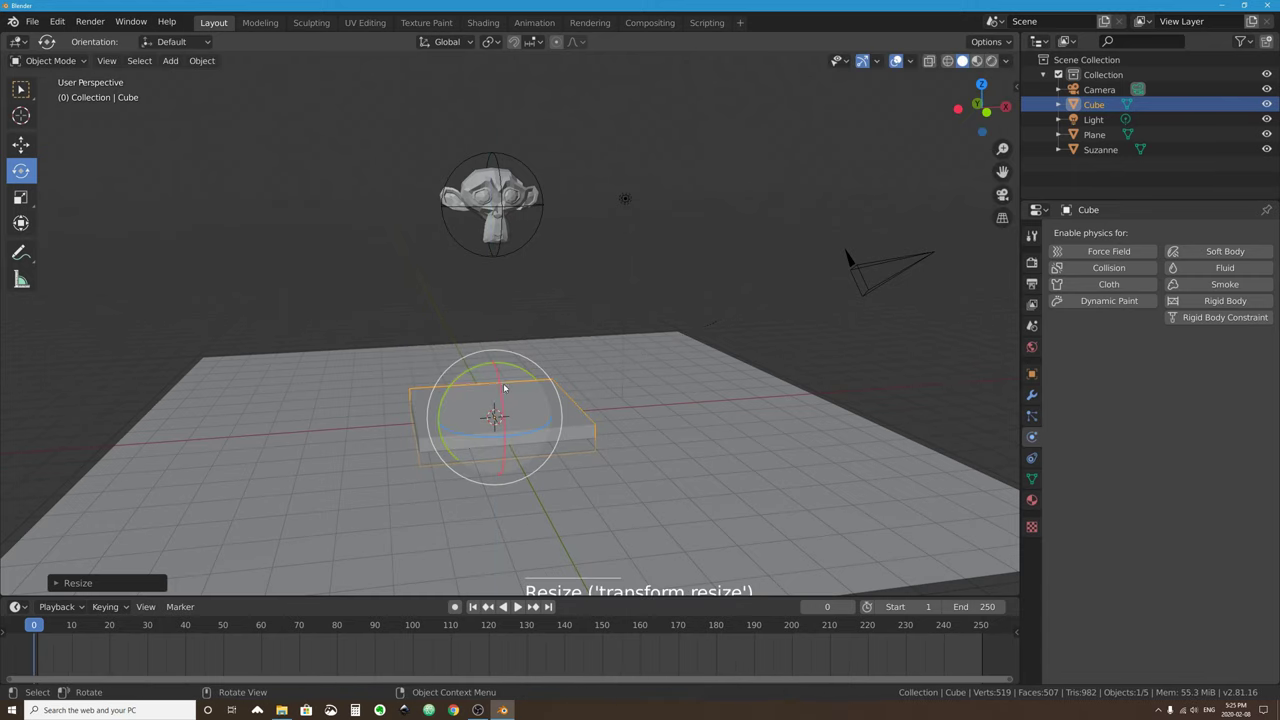
left_click(20, 144)
left_click_drag(489, 360, 489, 275)
middle_click_drag(570, 300, 609, 310)
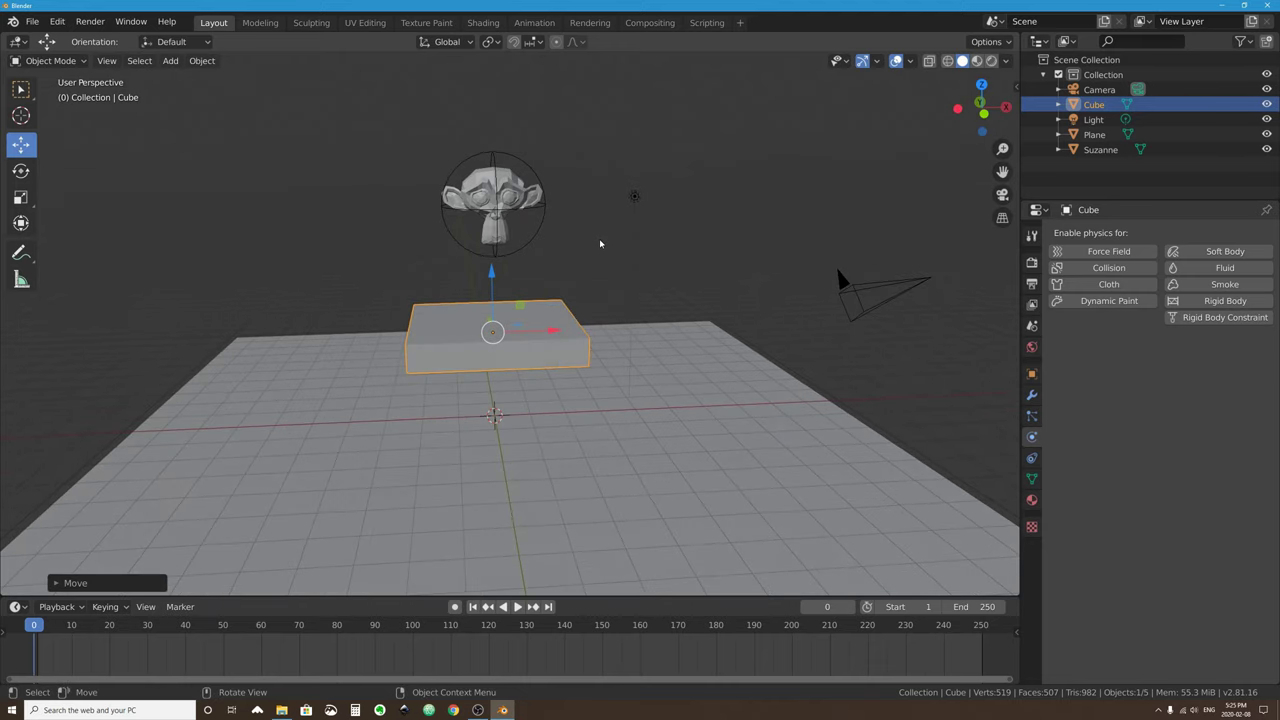
Rotate the slab freely with trackball rotation so it slopes beneath the monkey.
key("r")
key("r")
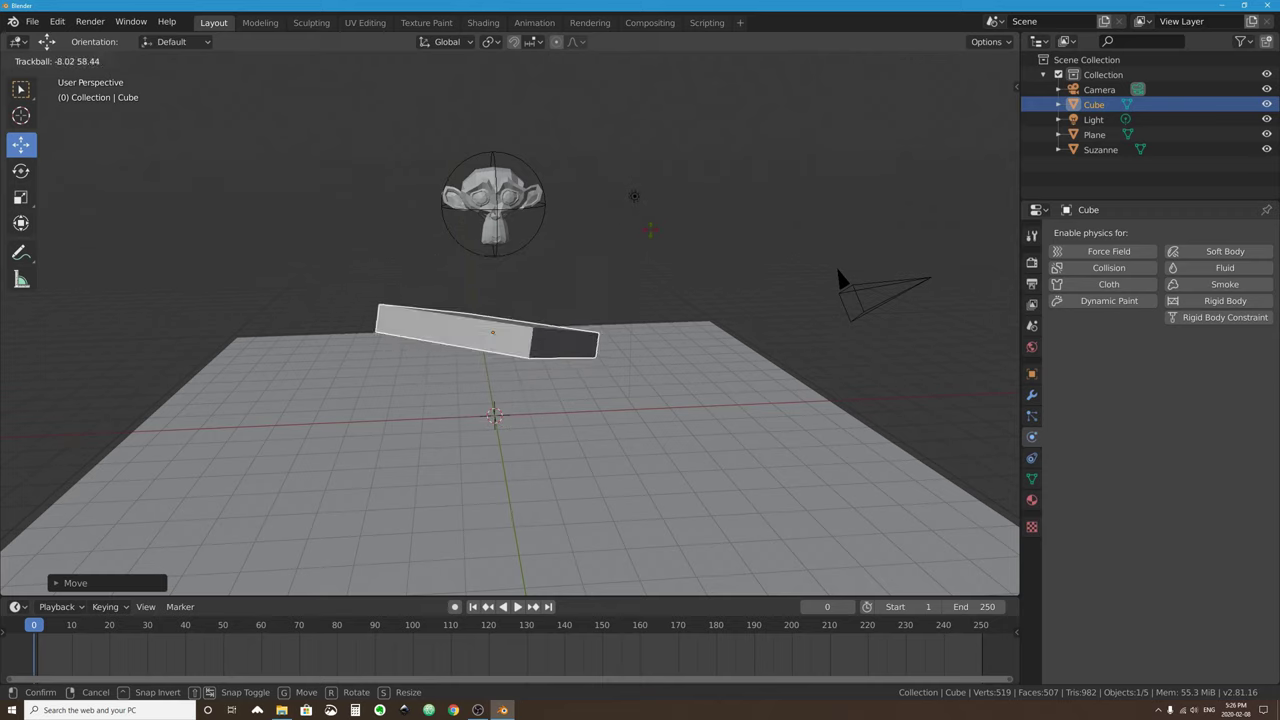
left_click(624, 255)
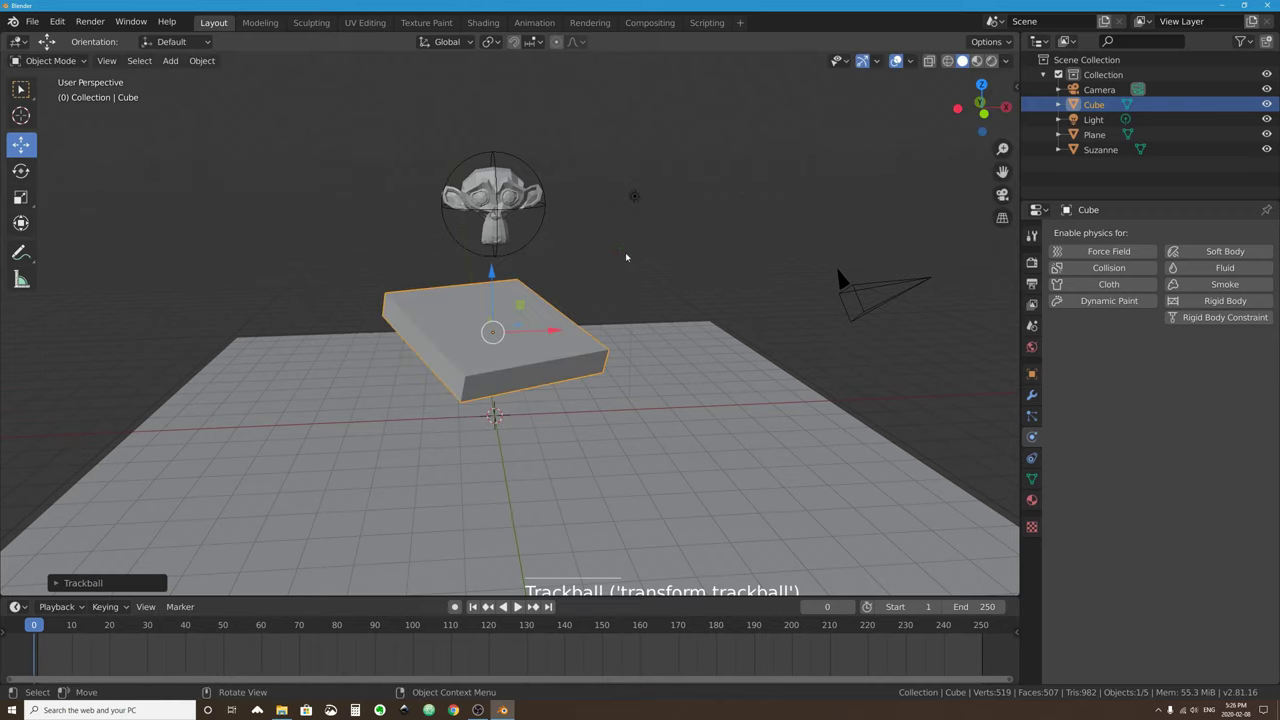
Make the tilted slab an active rigid body with a Box collision shape.
left_click(1239, 304)
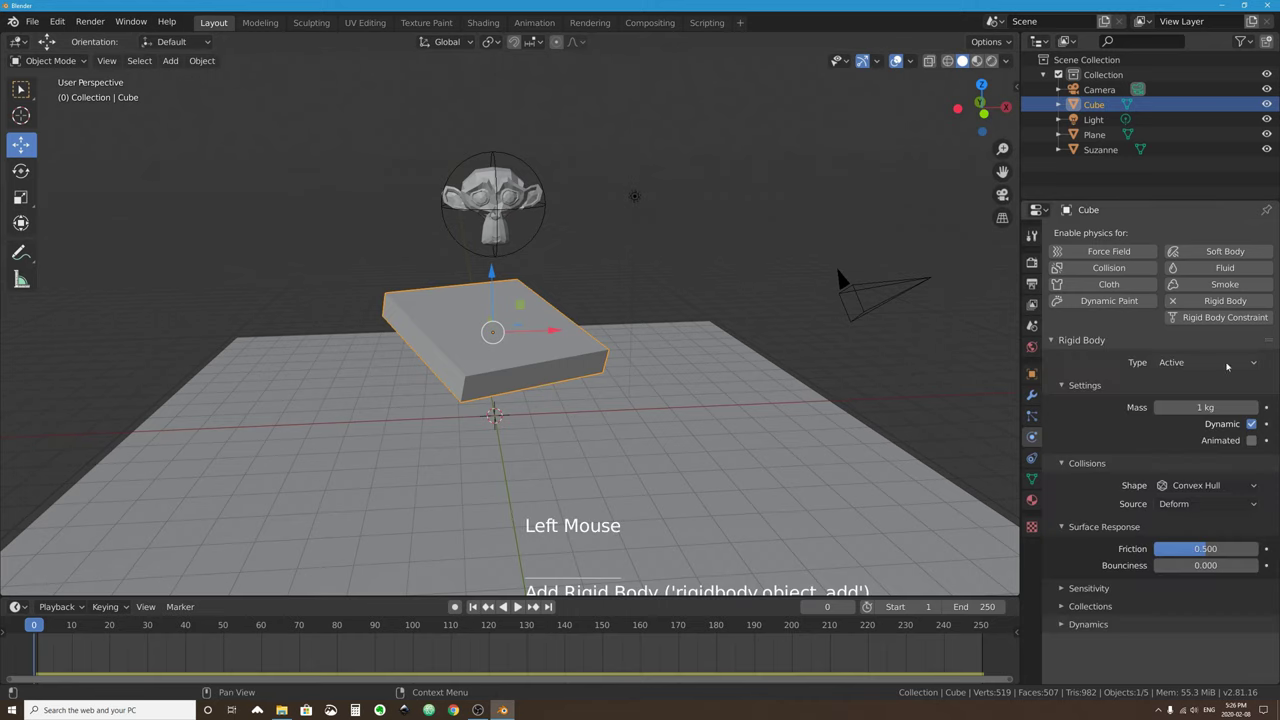
left_click(1215, 487)
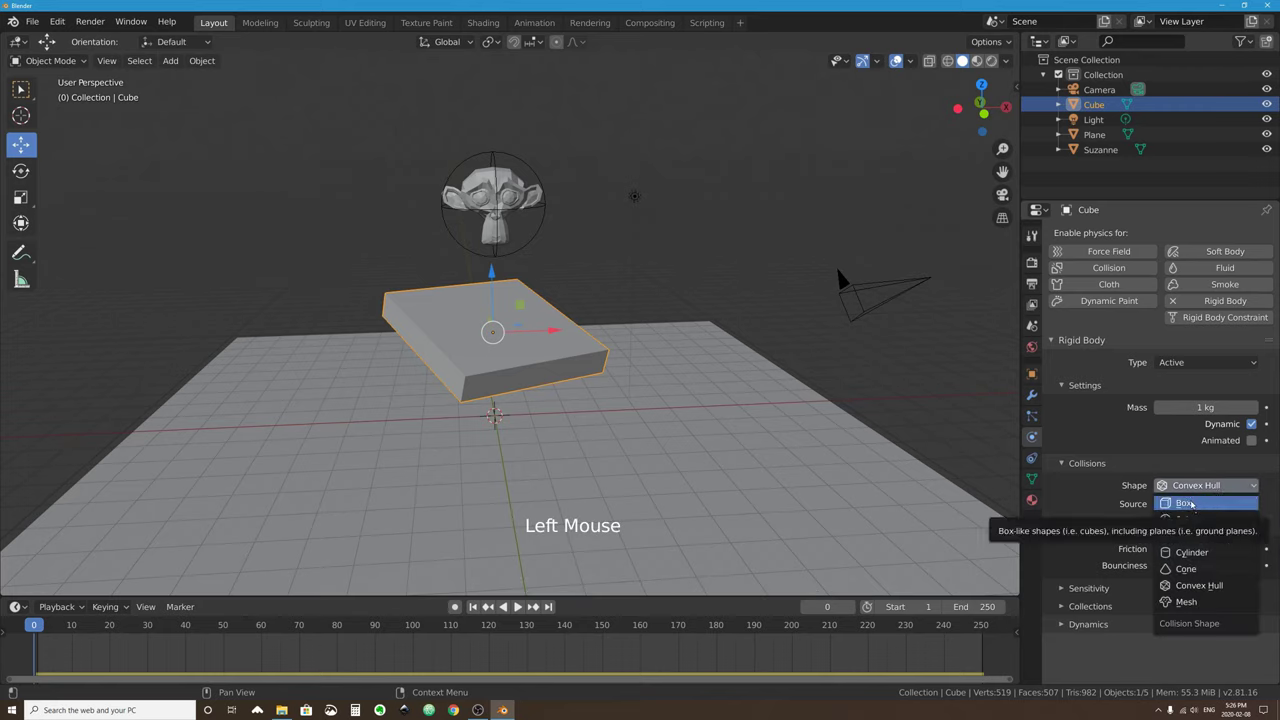
left_click(1189, 505)
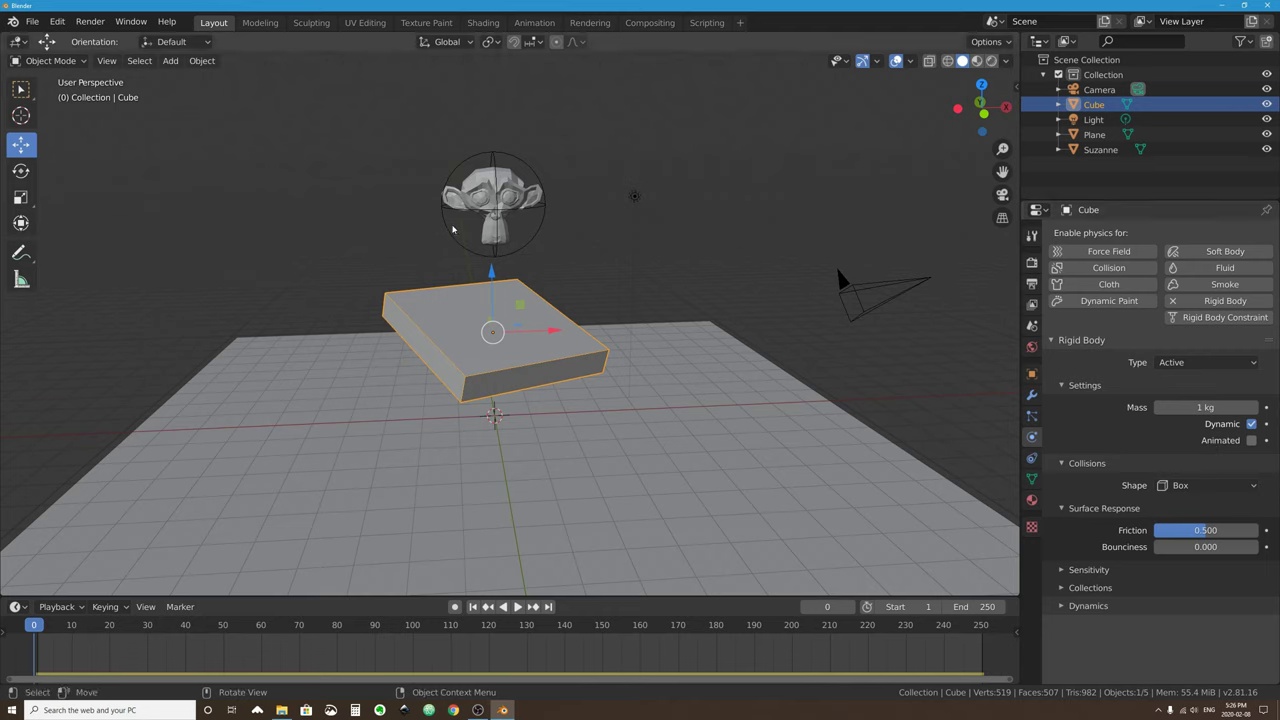
Set the monkey's rigid body mass to 40 kg, play the simulation and pause it.
left_click(492, 205)
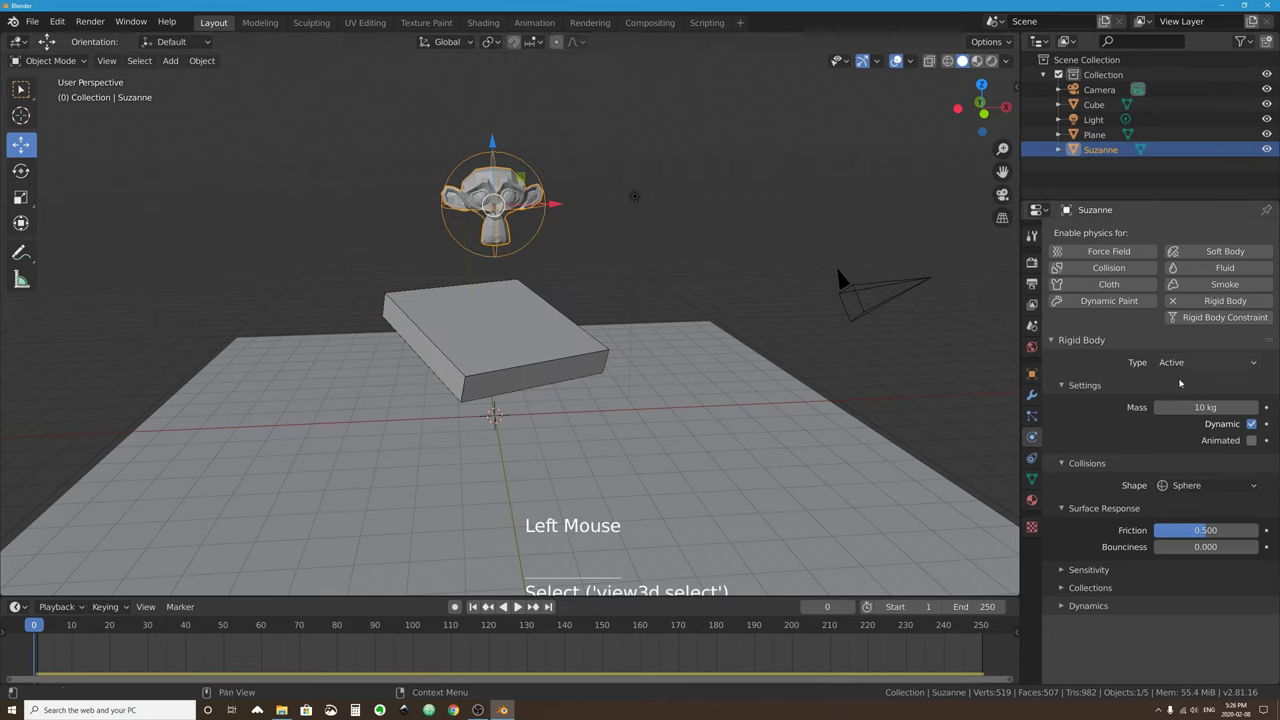
double_click(1217, 408)
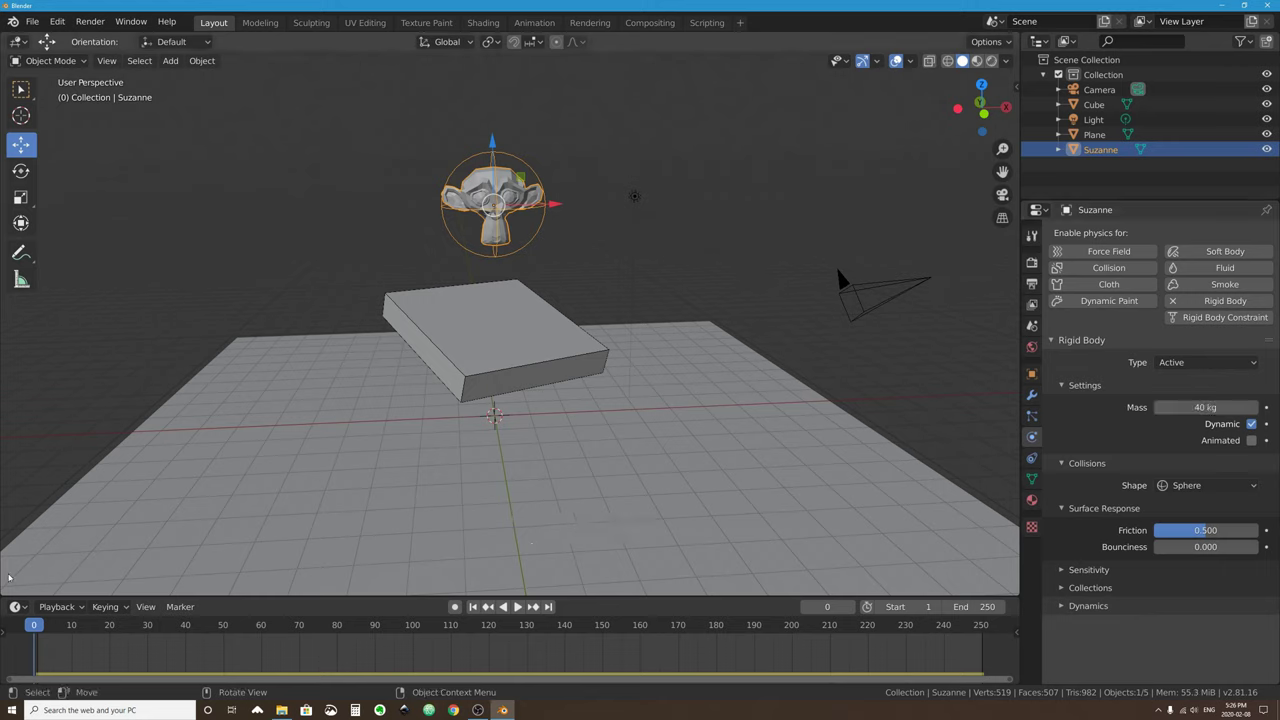
left_click(517, 606)
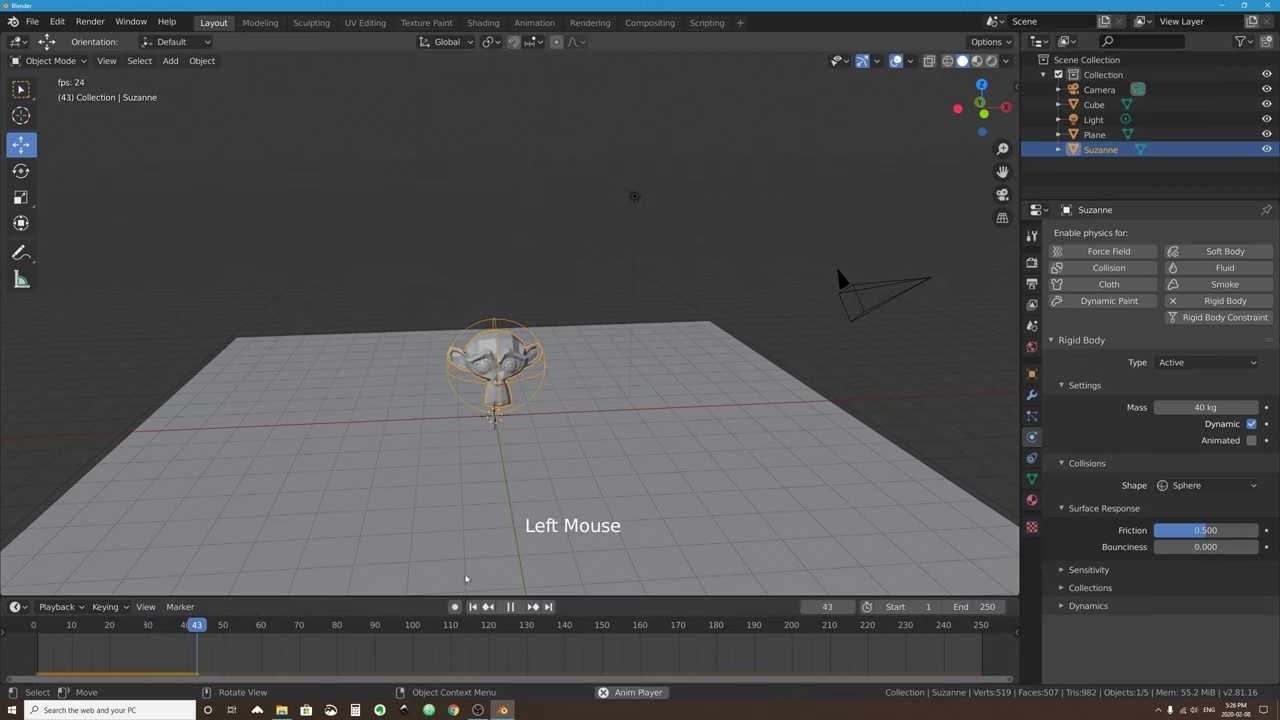
left_click(512, 606)
Examine how the monkey came to rest on the floor and scrub the timeline back to frame 13.
scroll(477, 422, "down", 4)
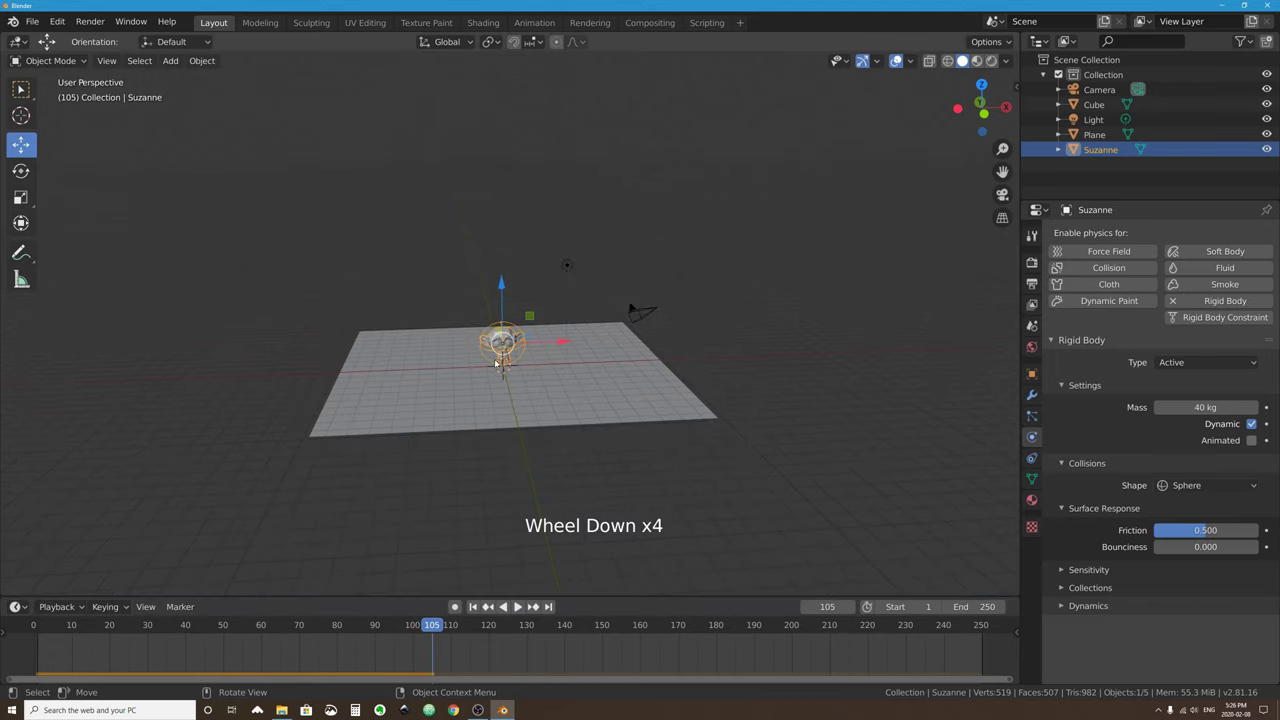
middle_click_drag(495, 363, 509, 289)
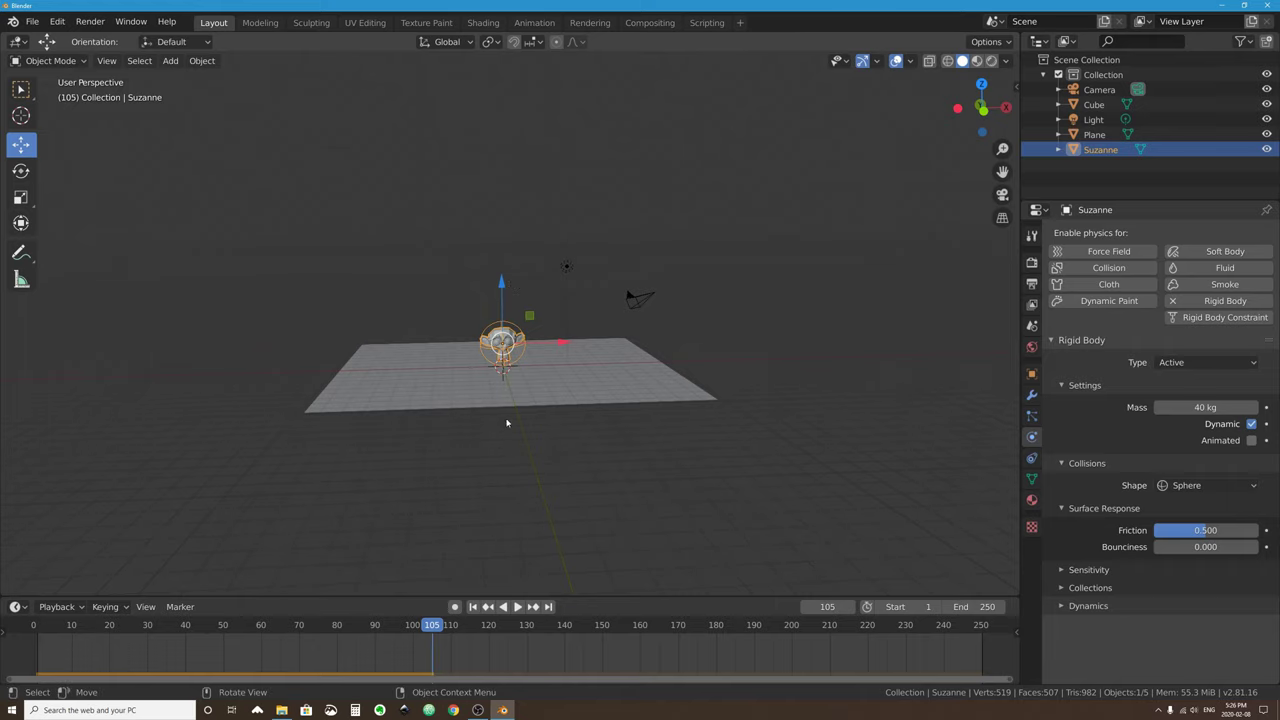
scroll(506, 422, "up", 3)
scroll(560, 443, "down", 5)
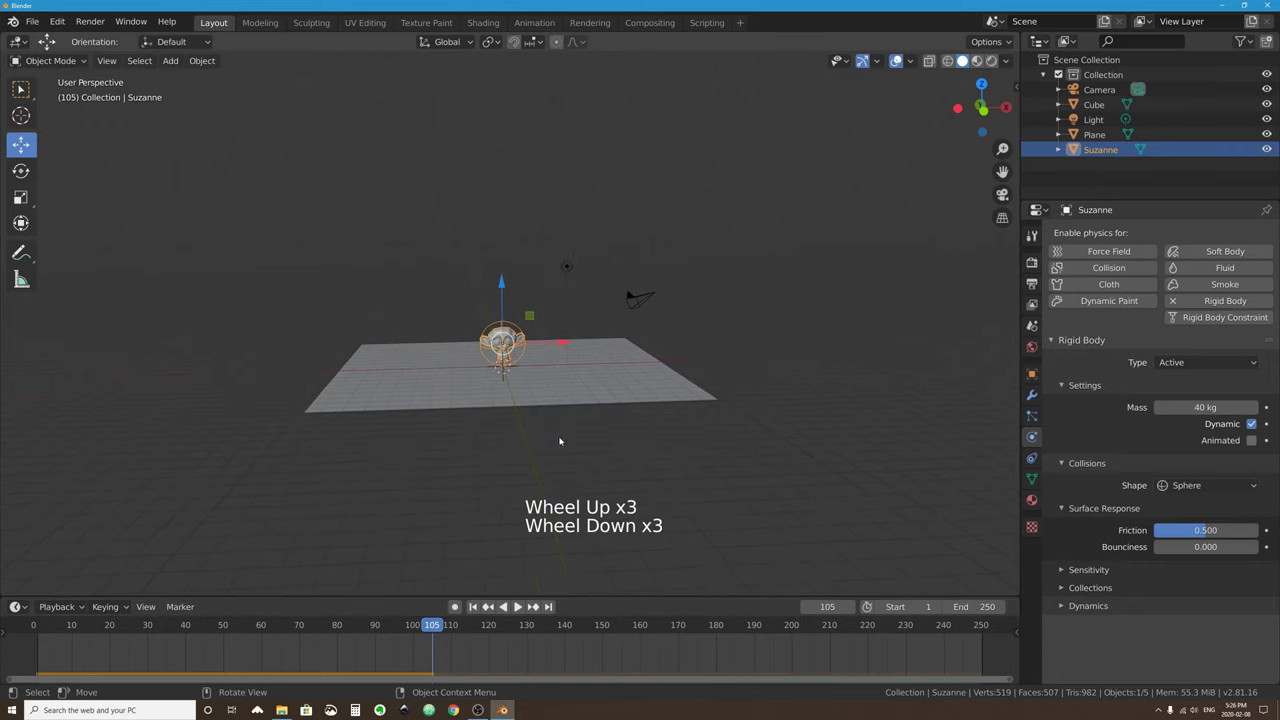
left_click_drag(411, 627, 84, 597)
scroll(750, 252, "up", 5)
scroll(750, 252, "up", 1)
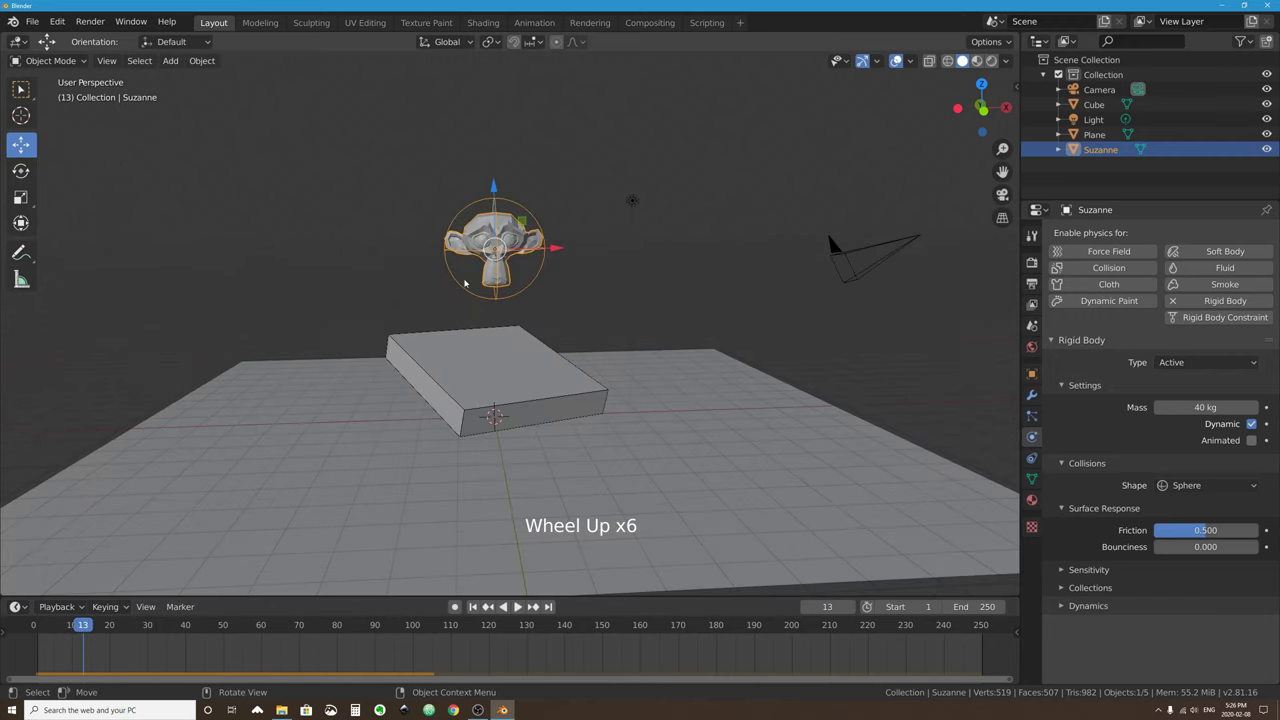
Check the rigid body settings of the floor plane and the slab and examine where they meet.
middle_click_drag(750, 252, 680, 330)
left_click(670, 360)
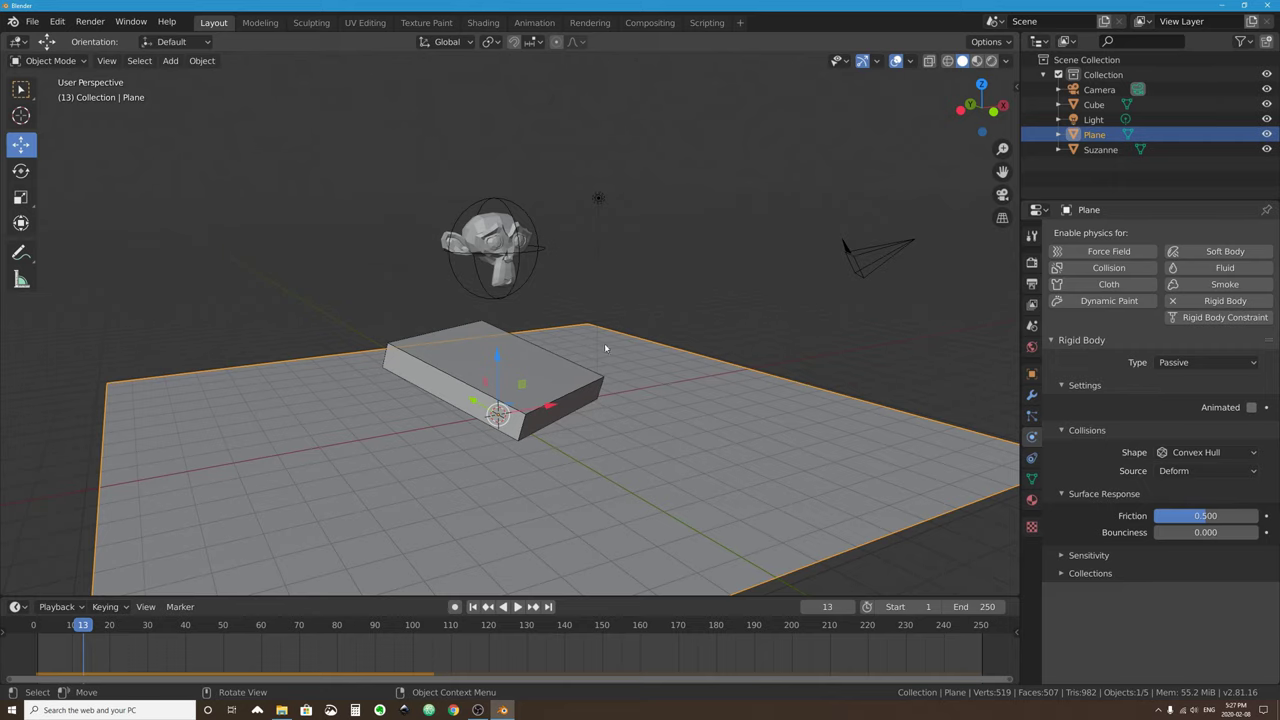
scroll(614, 453, "down", 3)
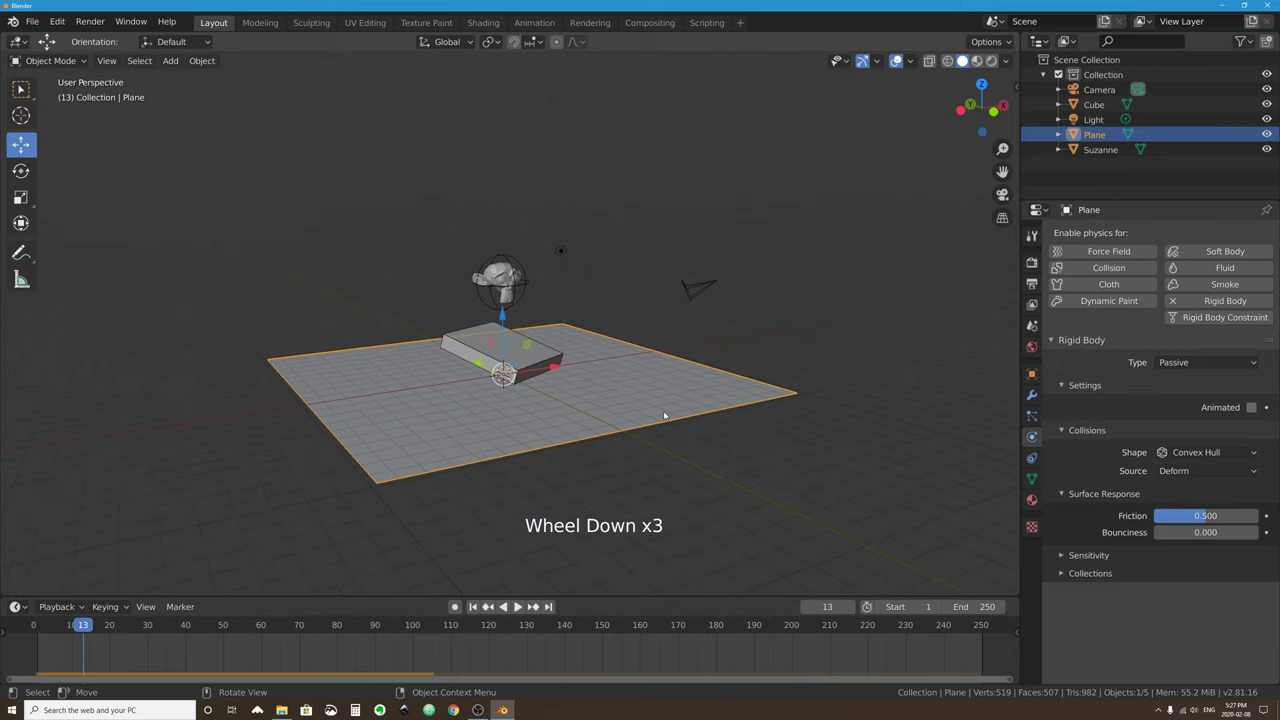
left_click(482, 334)
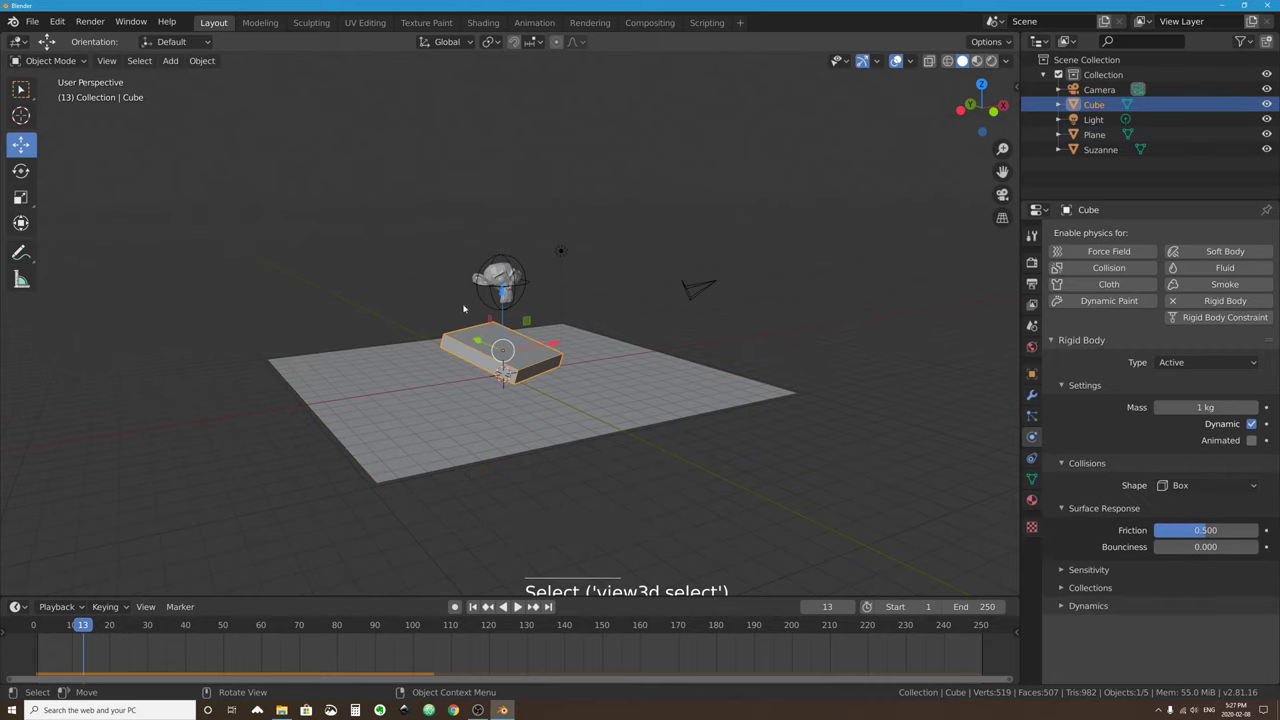
scroll(495, 328, "up", 4)
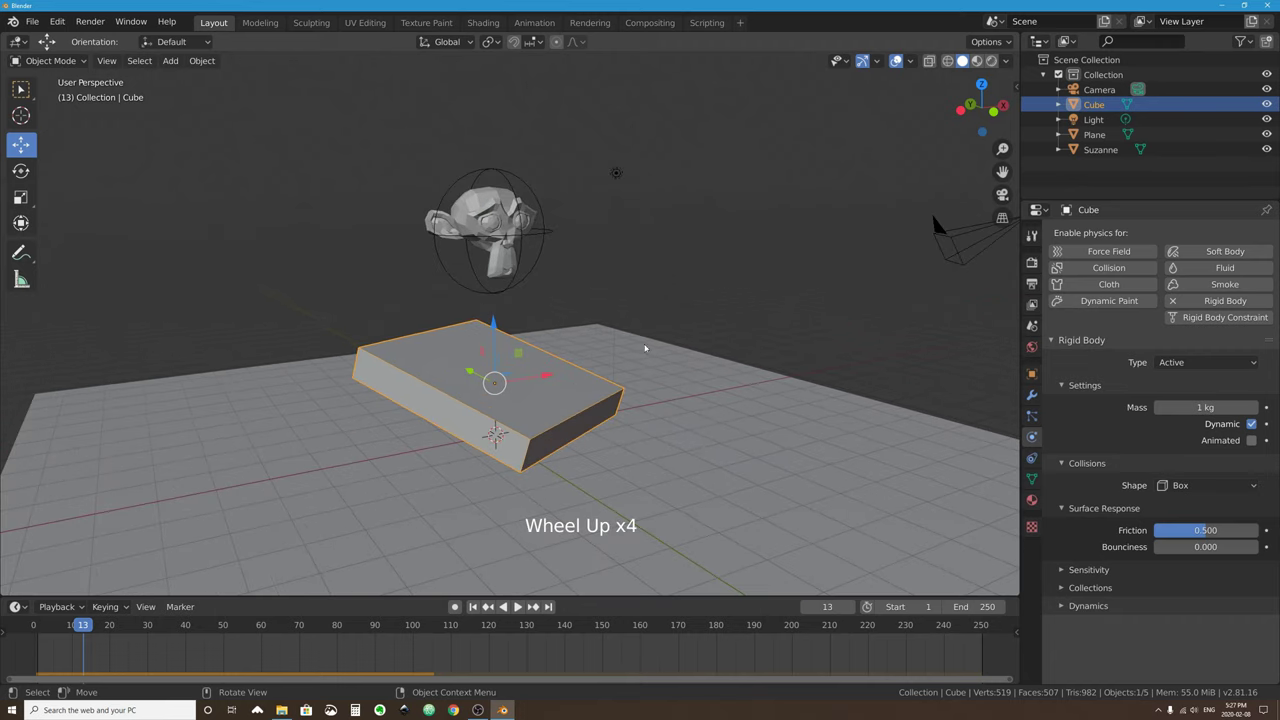
scroll(658, 462, "down", 3)
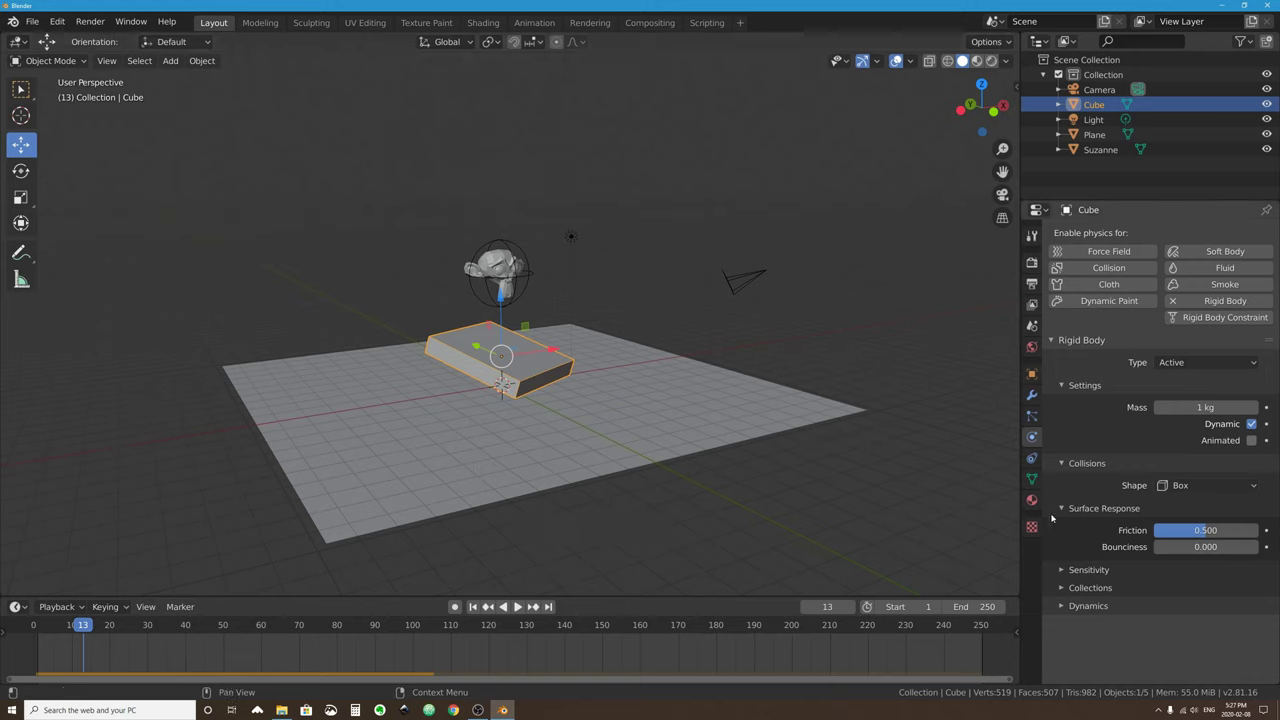
Set the scene's Rigid Body World steps per second to 120.
left_click(1033, 326)
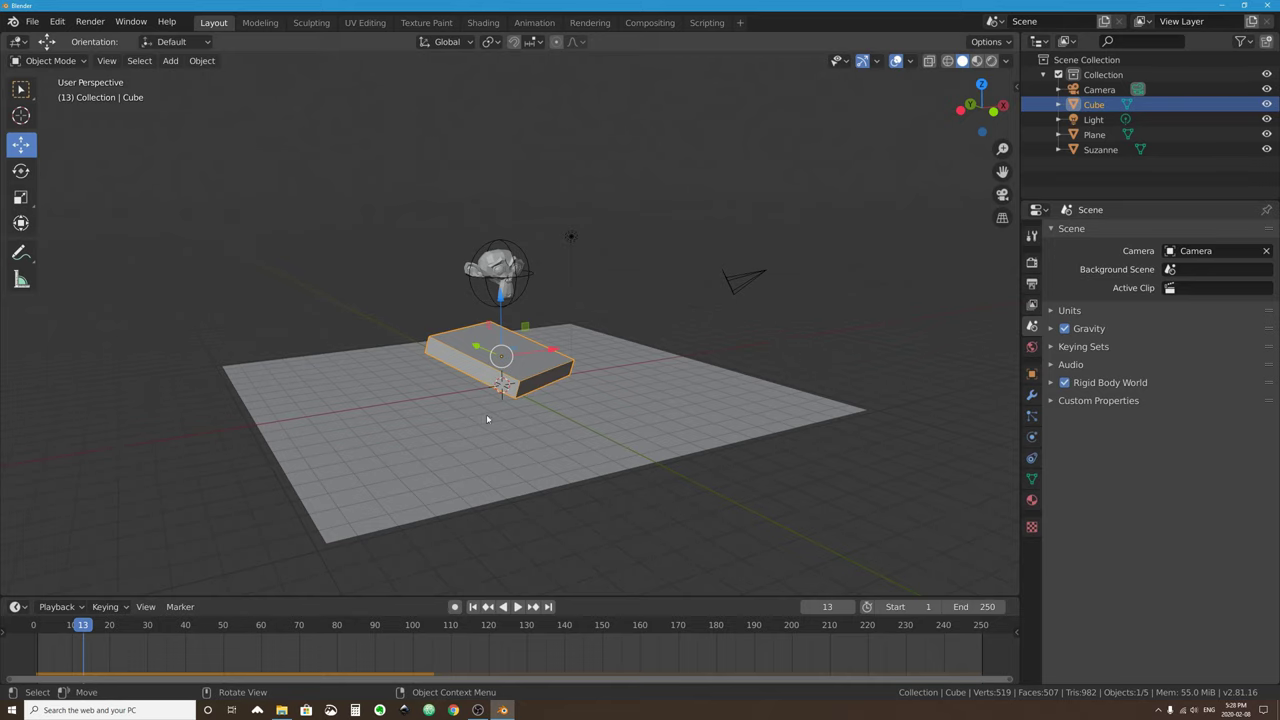
left_click(1050, 383)
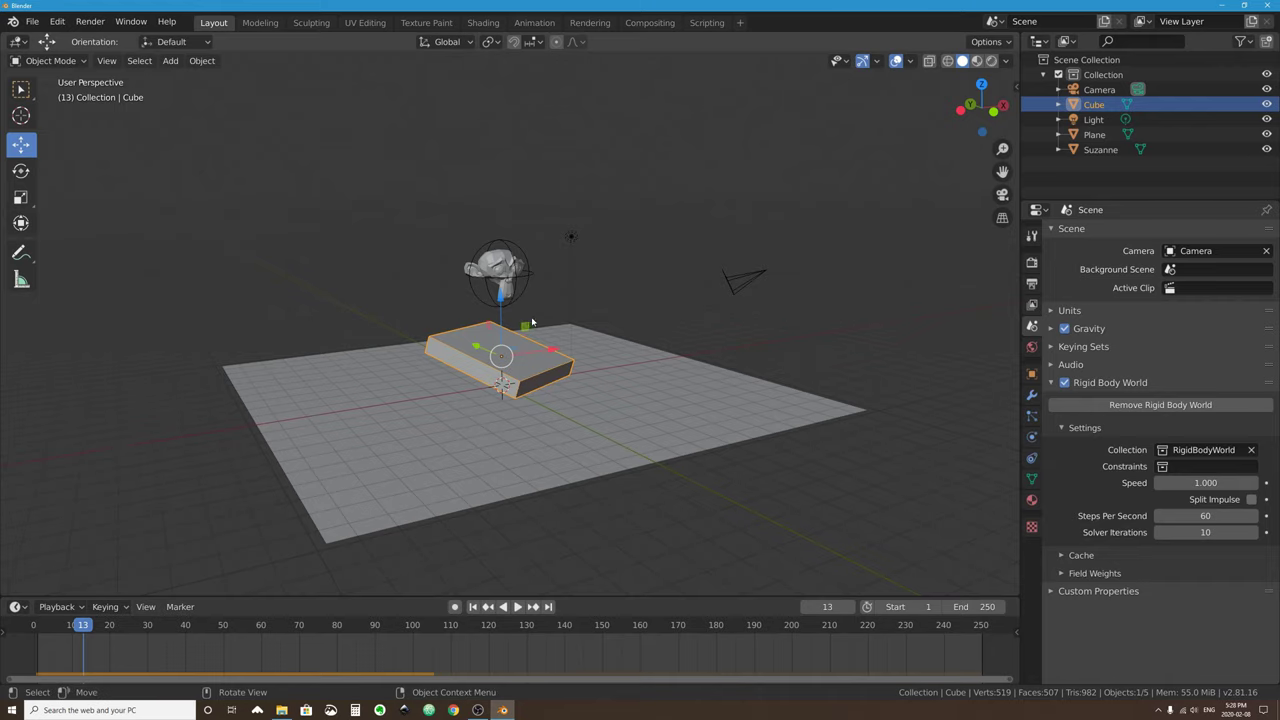
left_click(1205, 516)
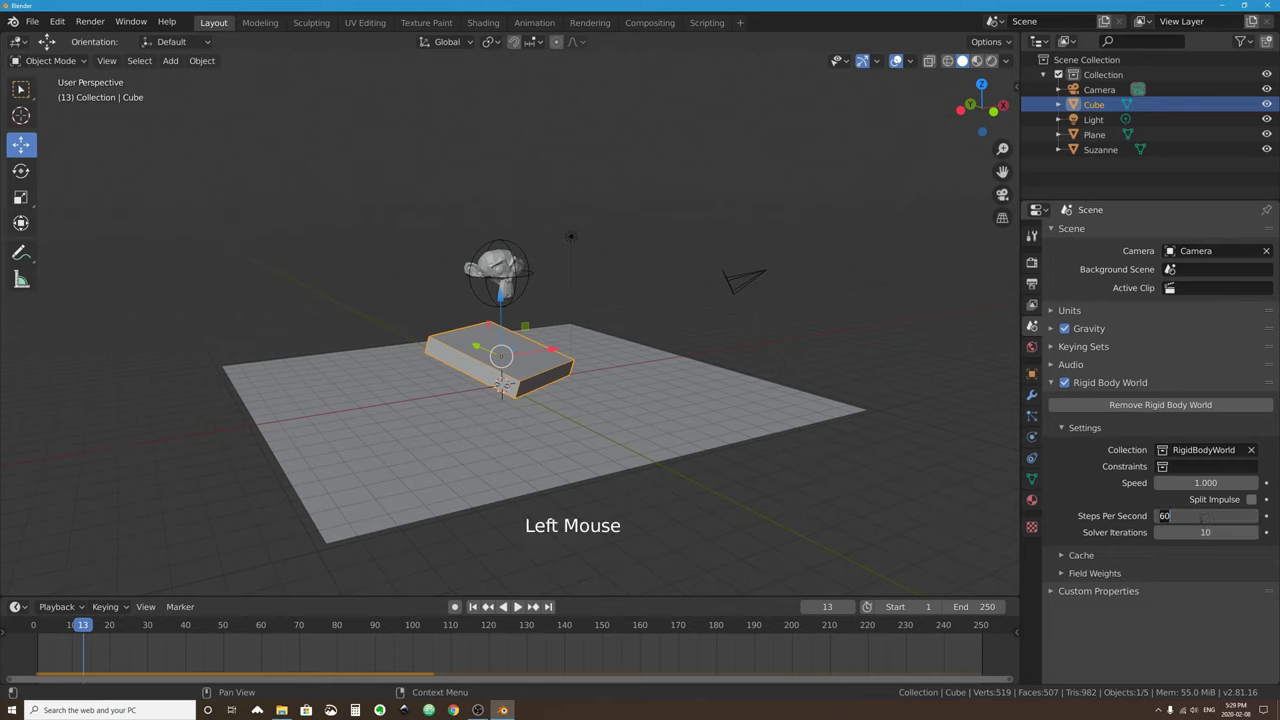
type("120")
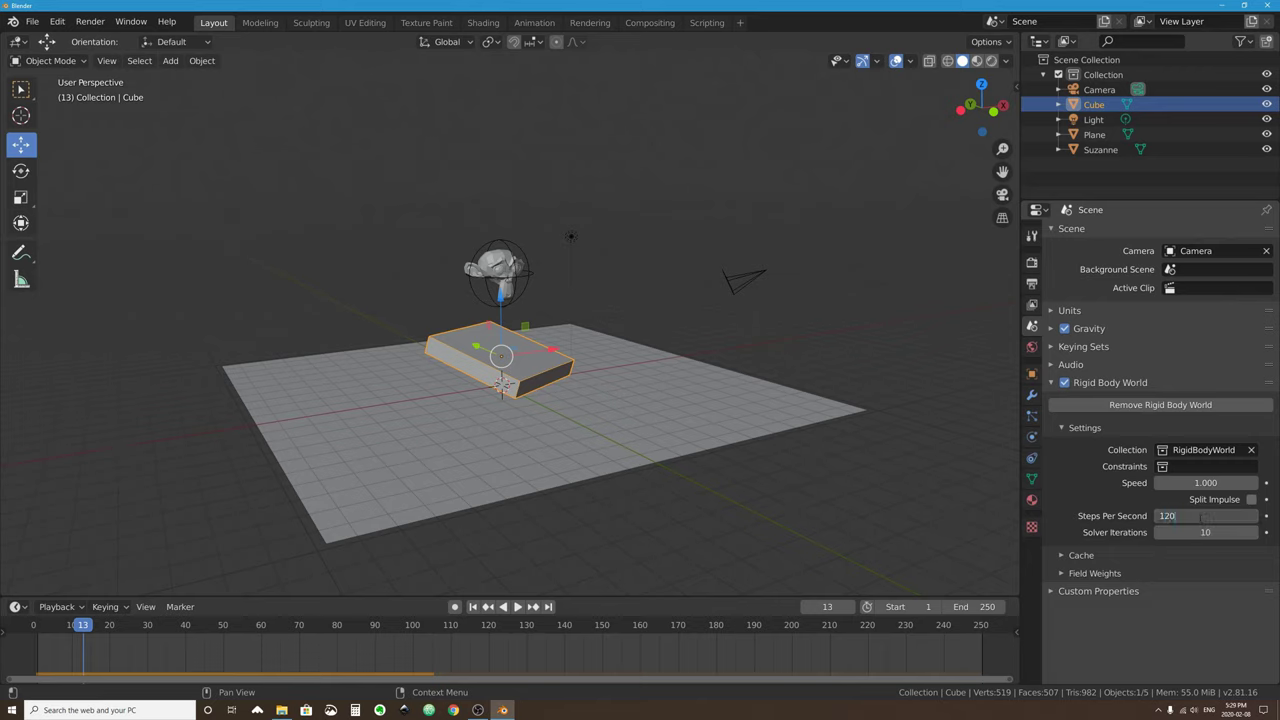
key("Return")
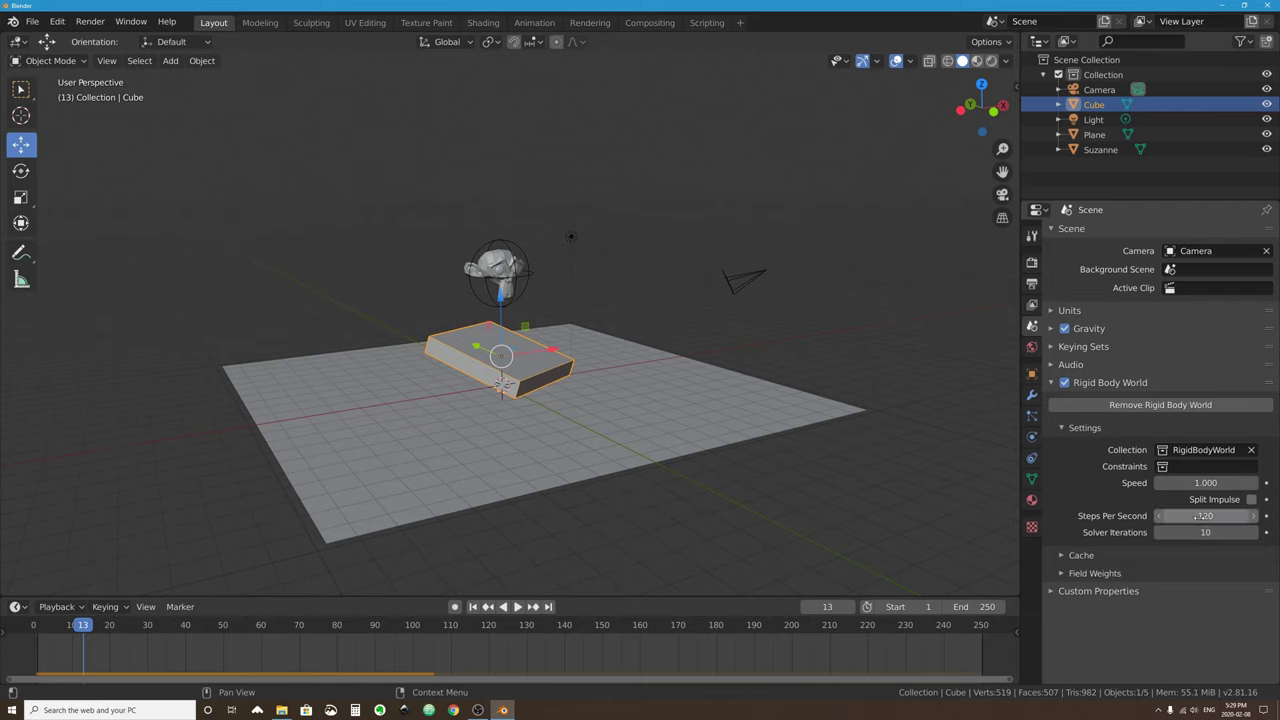
Replay the simulation from frame 1 and check the rigid body settings of the floor plane, slab and monkey.
left_click(473, 606)
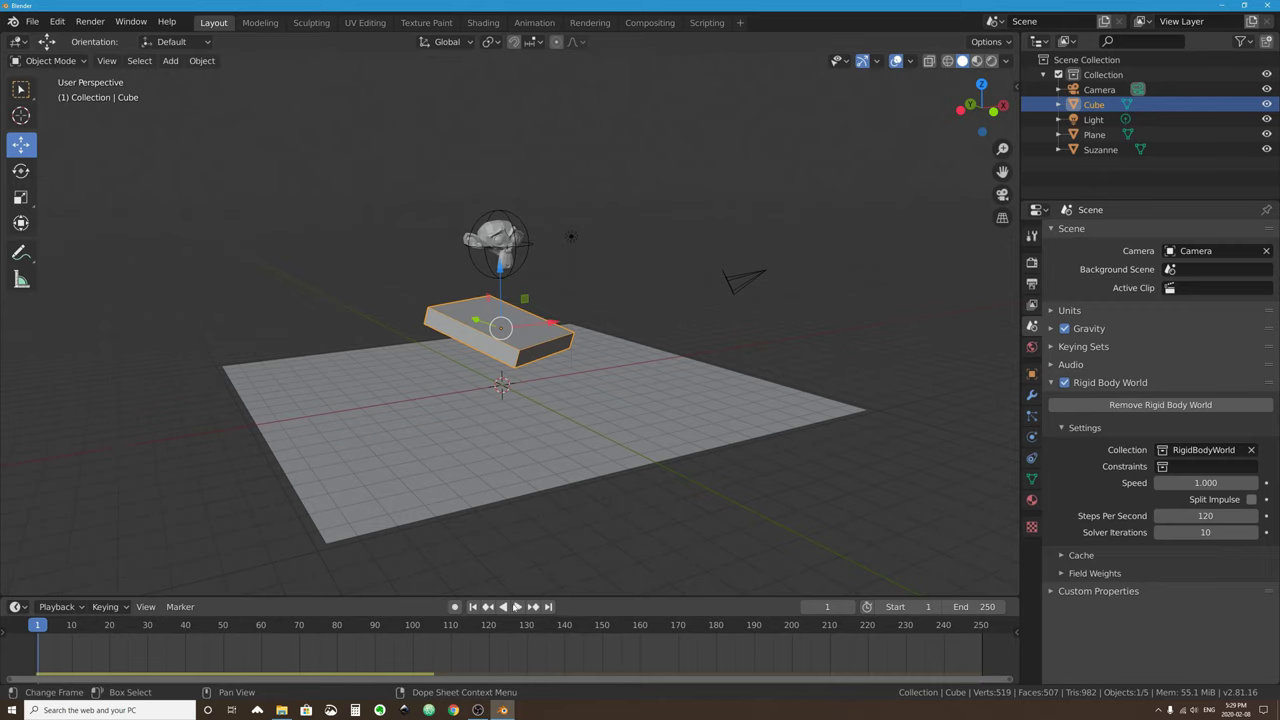
left_click(517, 606)
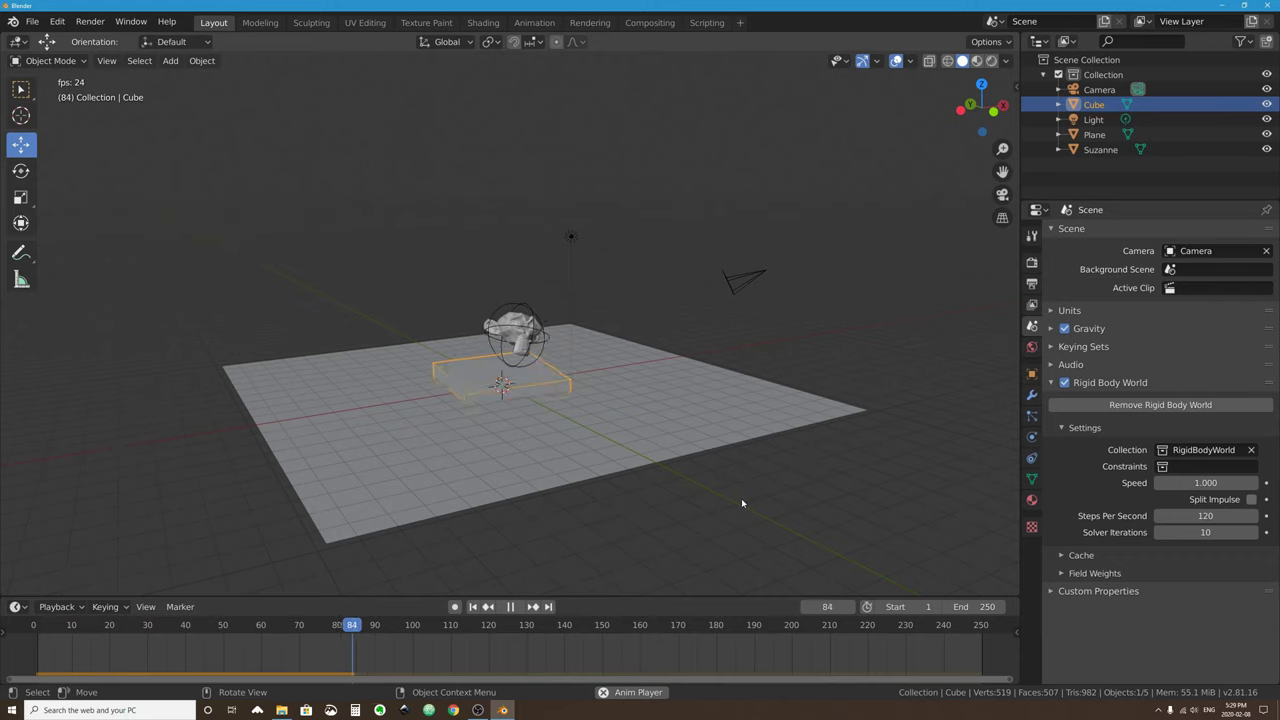
left_click(594, 383)
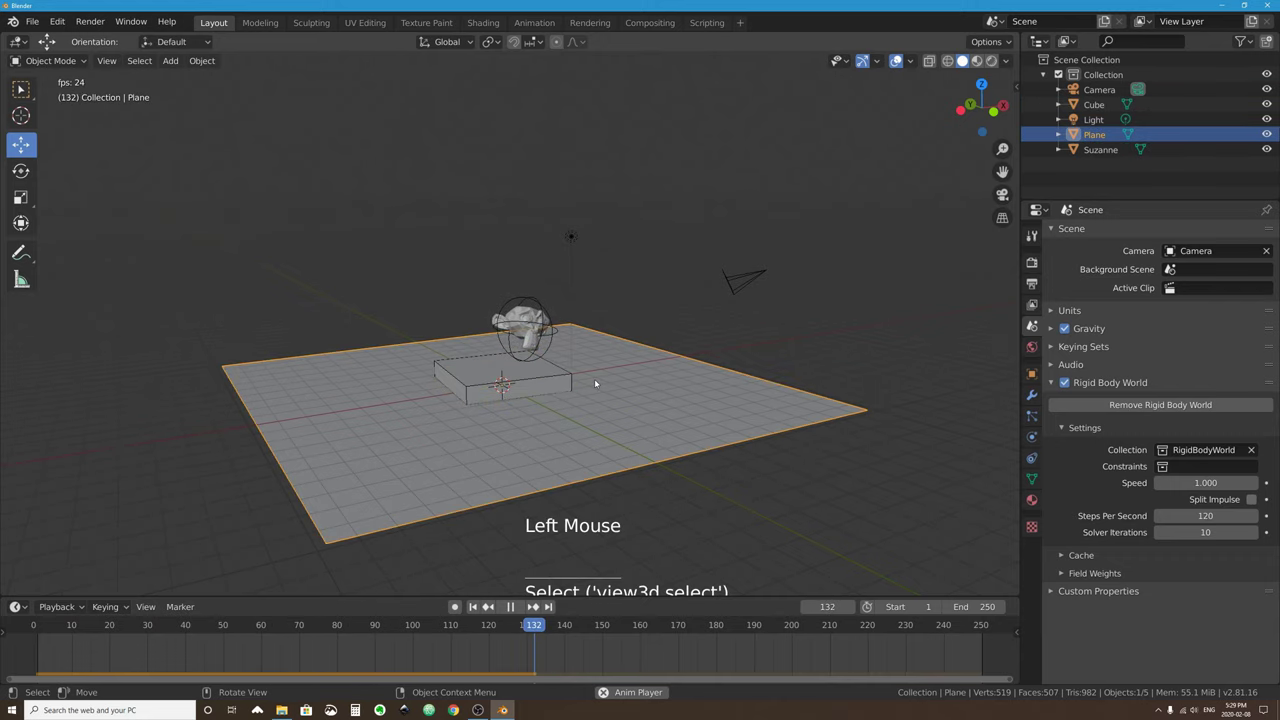
left_click(1032, 437)
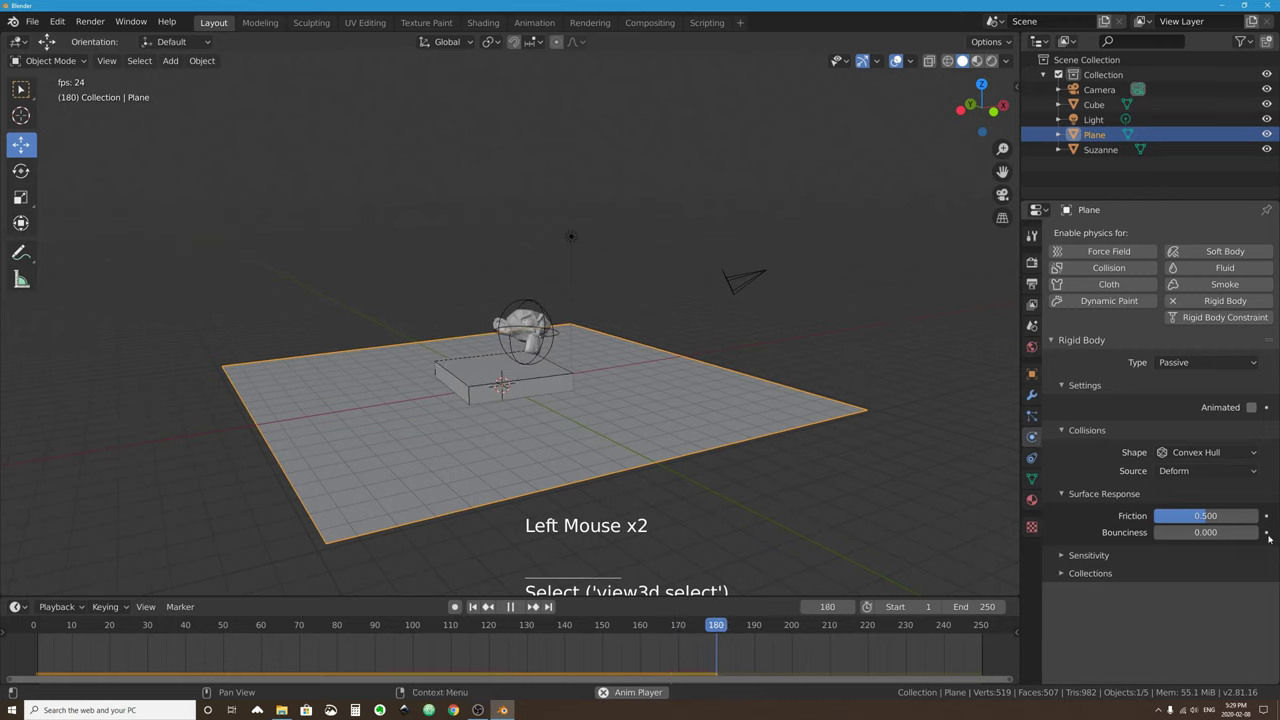
left_click(515, 375)
left_click(528, 340)
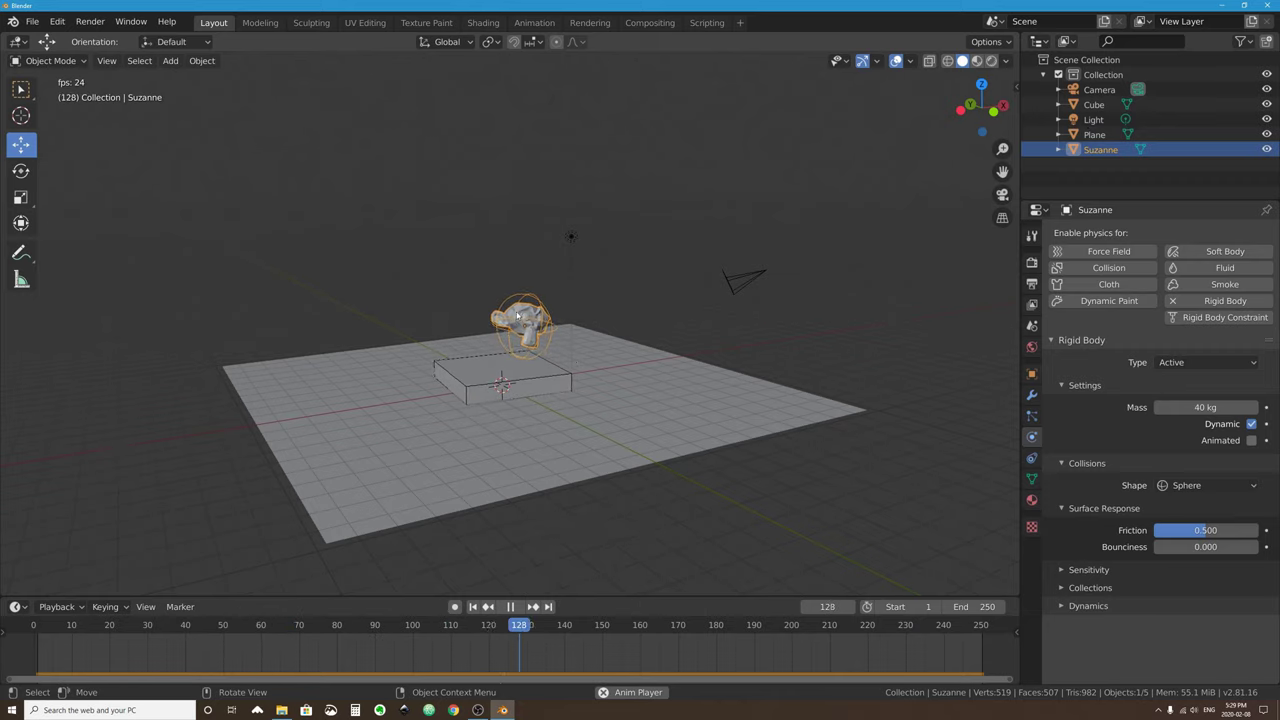
Set the Rigid Body World steps per second to 180, replay the simulation from the start and pause it.
left_click(1032, 326)
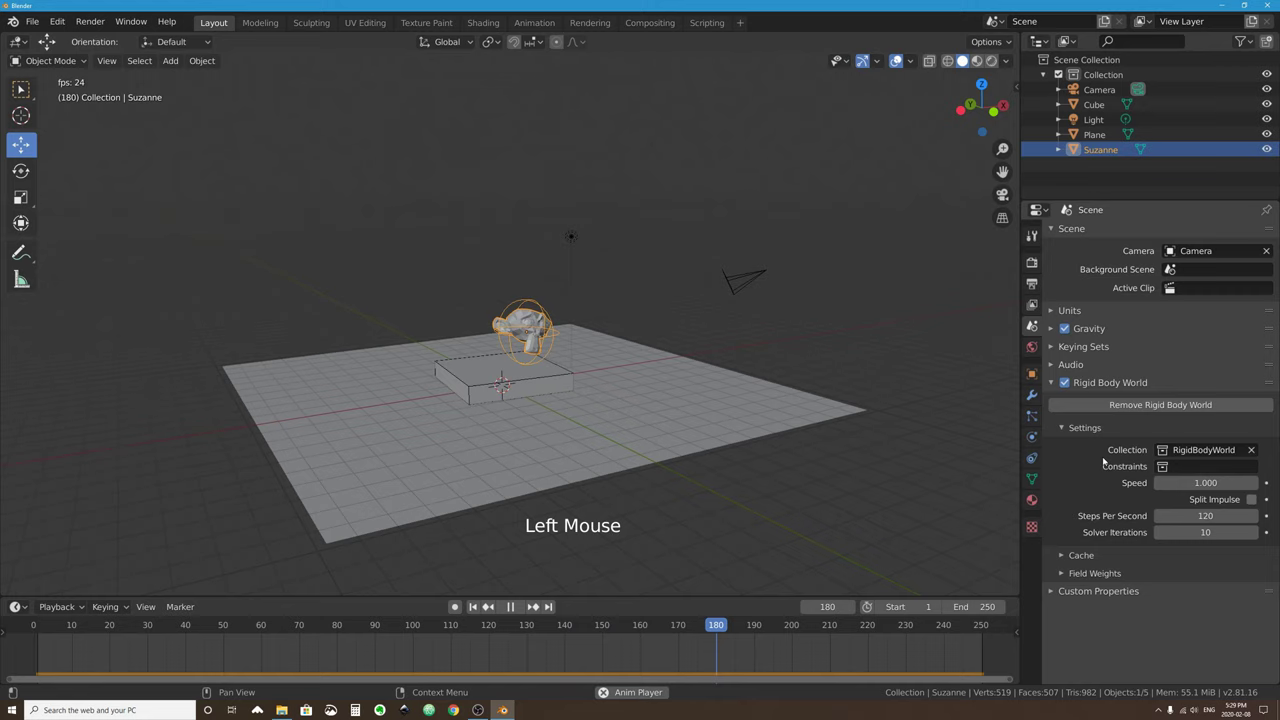
double_click(1211, 515)
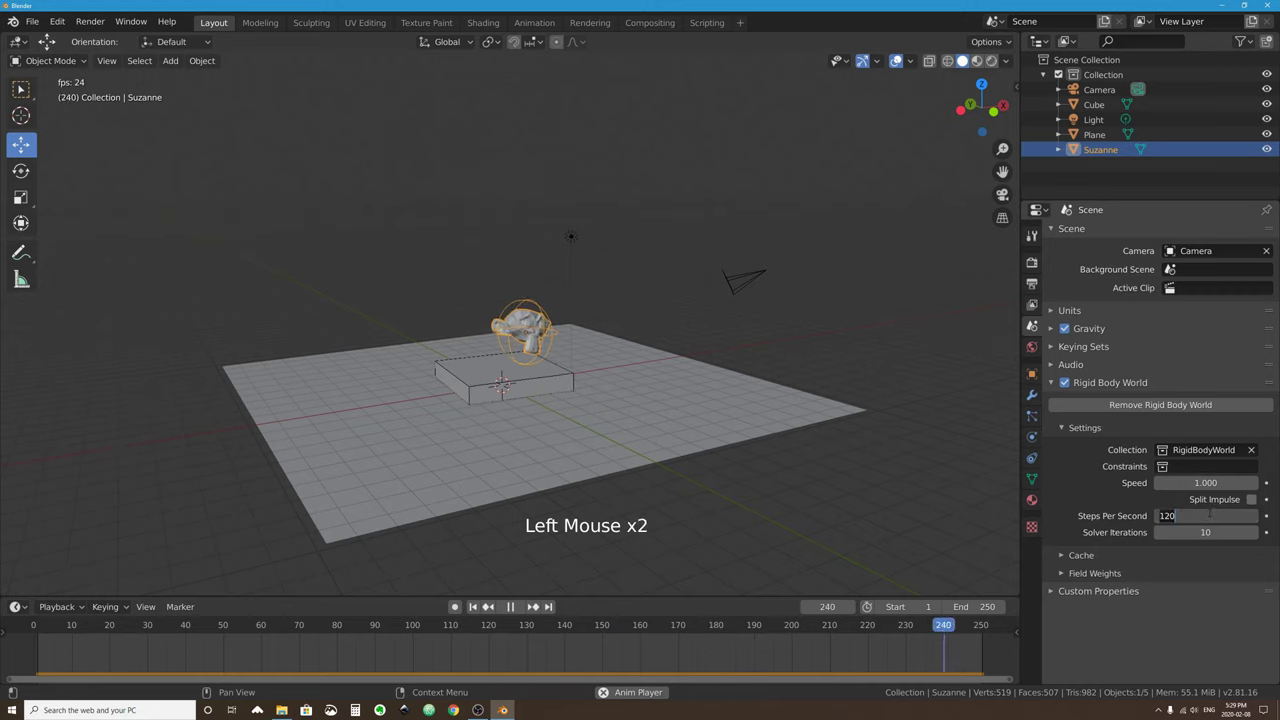
type("180")
key("Return")
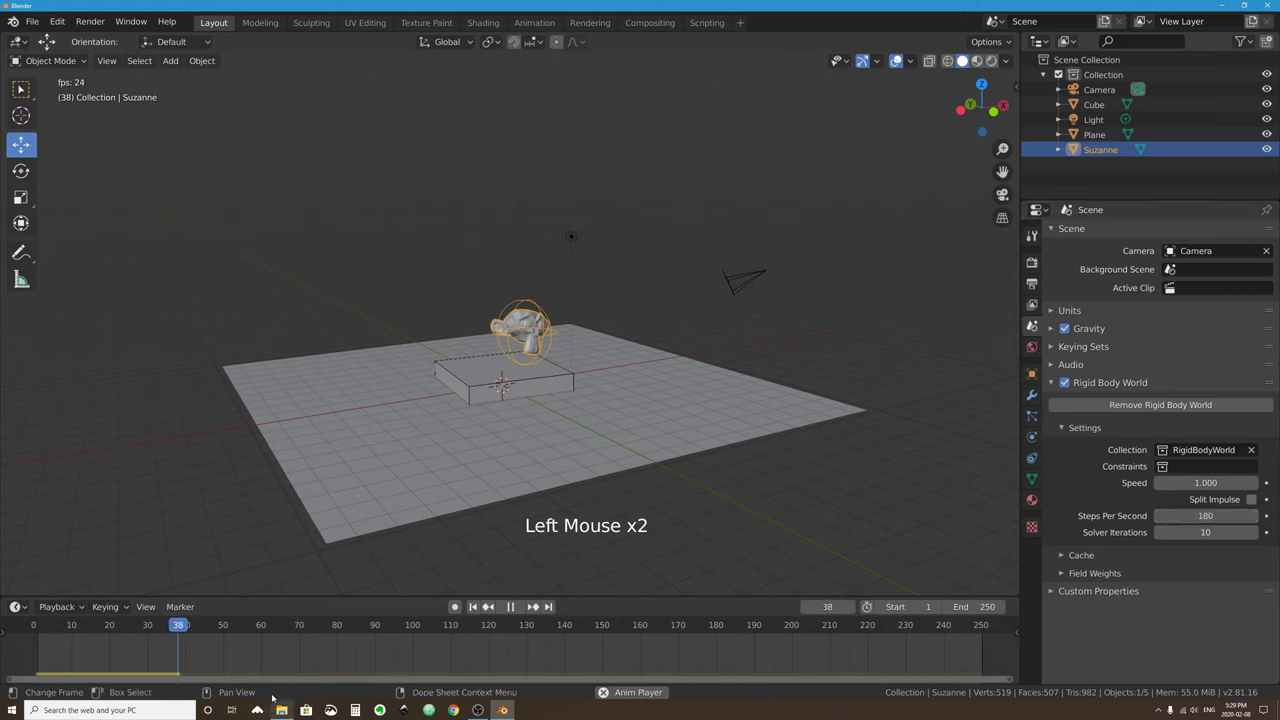
left_click(3, 624)
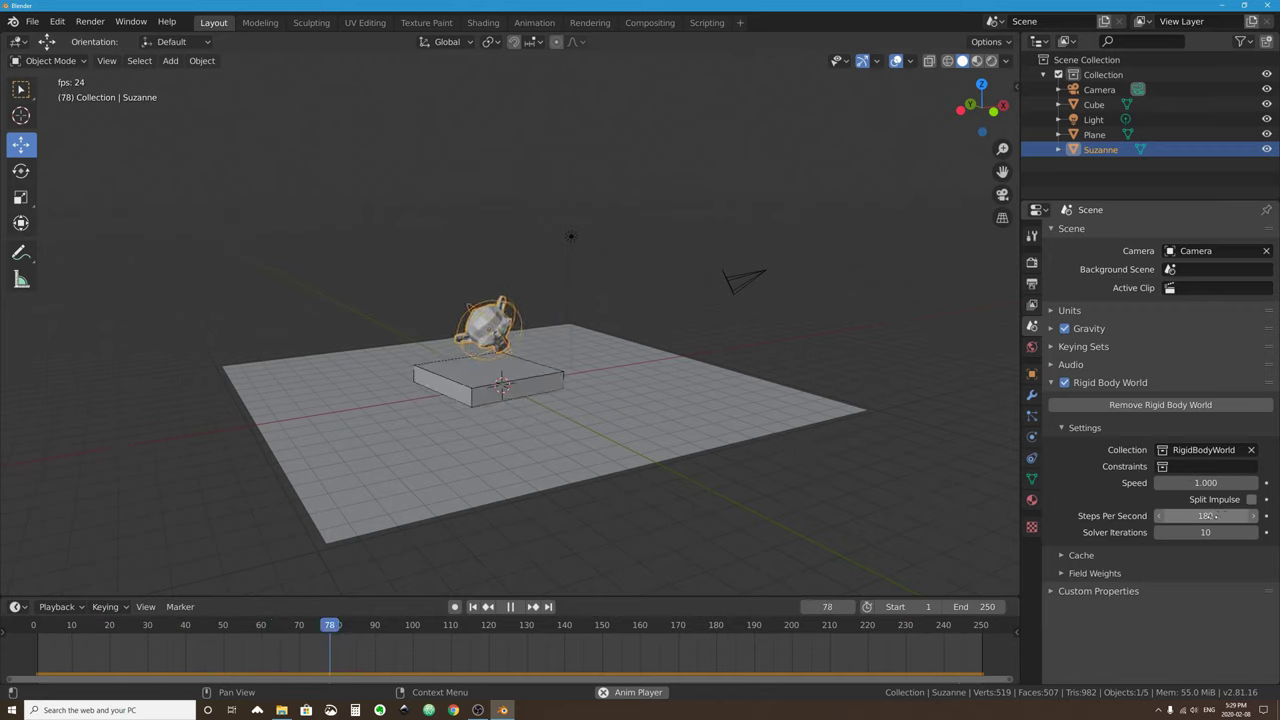
left_click(510, 606)
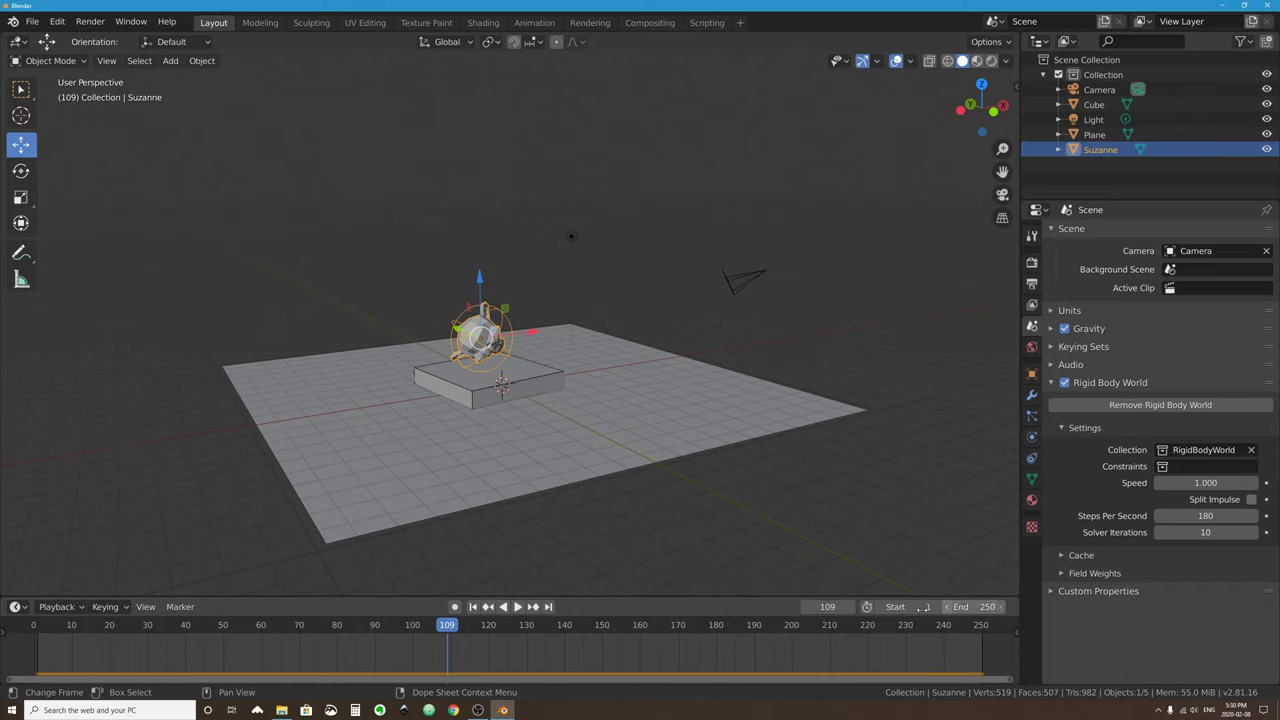
Set the animation's end frame to 500 and fit the whole range in the timeline.
left_click(985, 606)
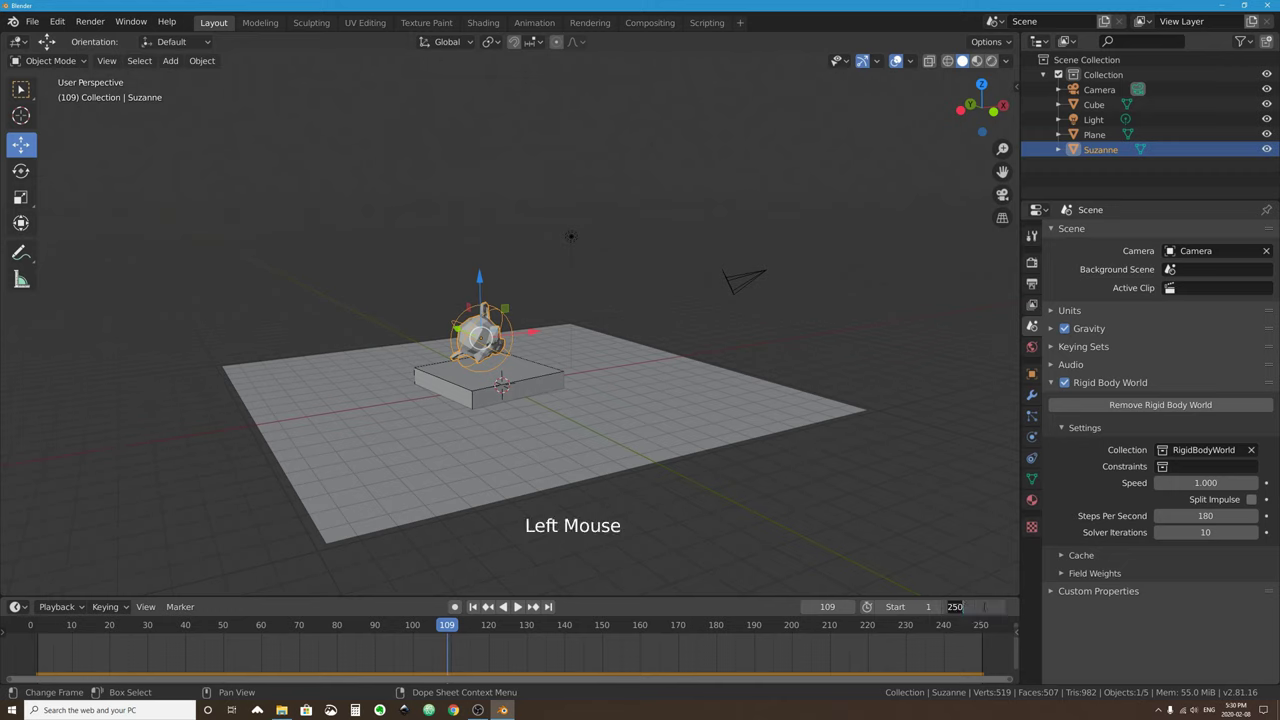
type("5000")
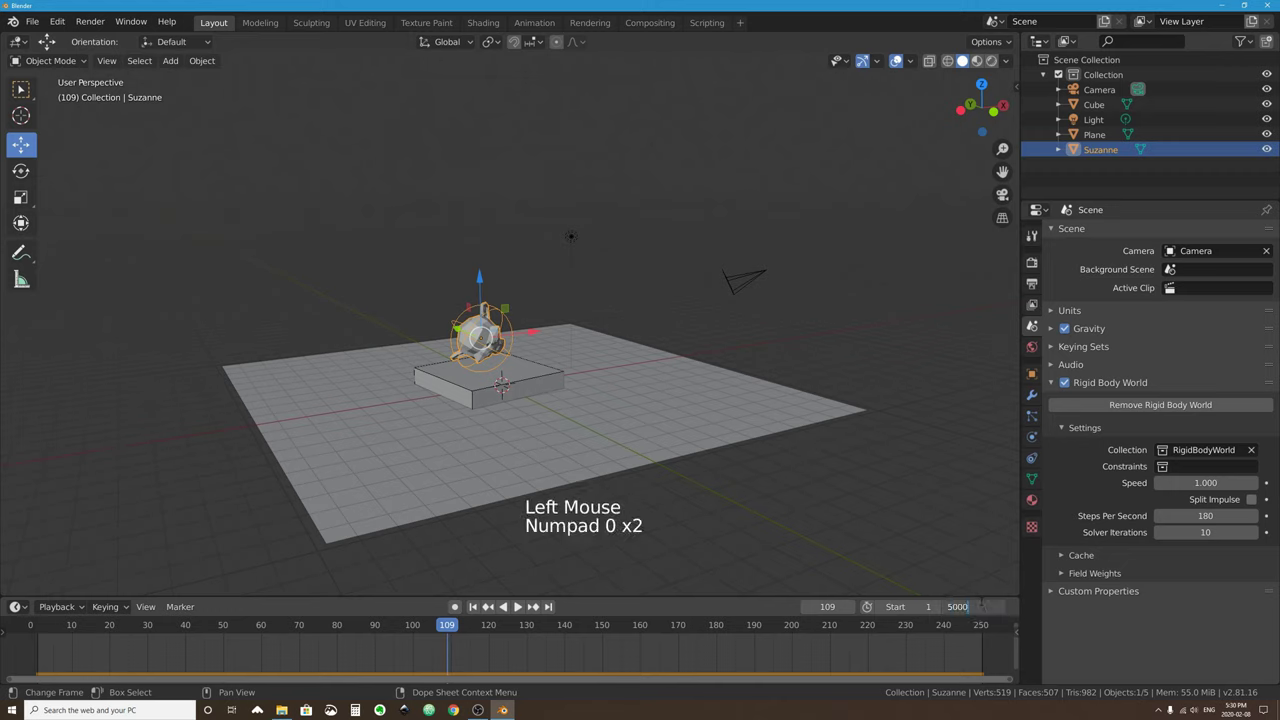
key("BackSpace")
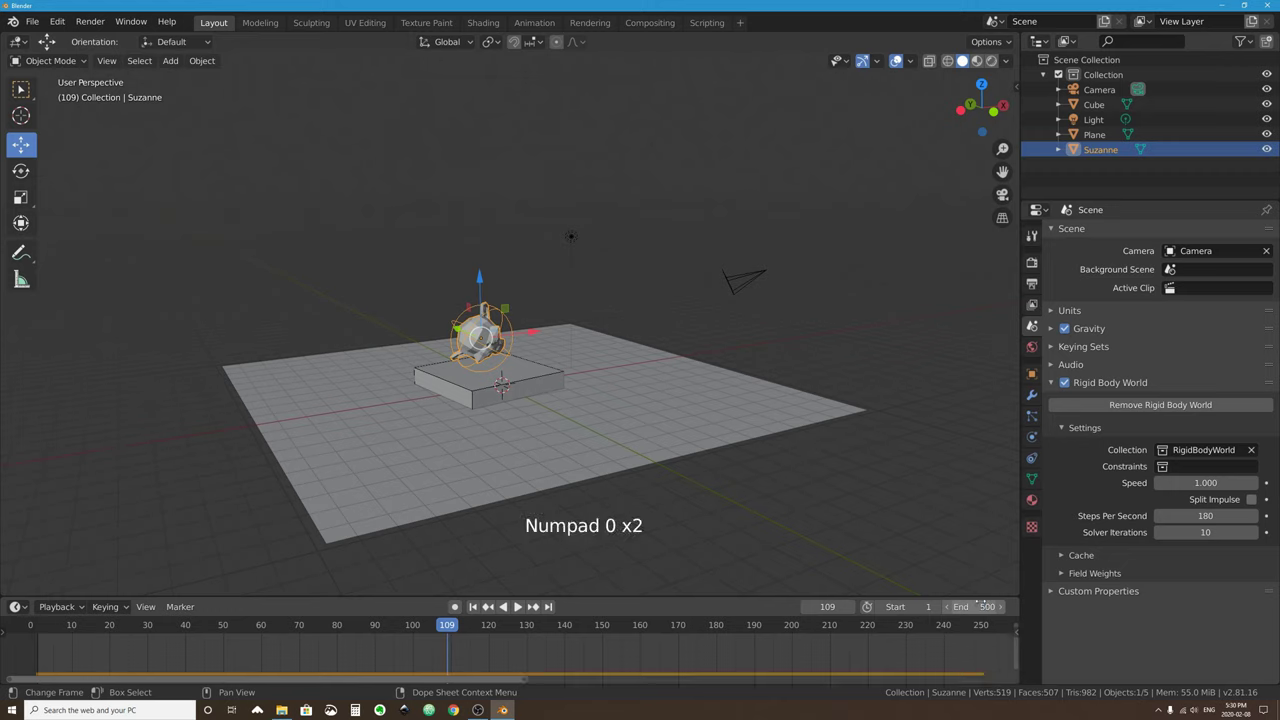
scroll(545, 653, "down", 12)
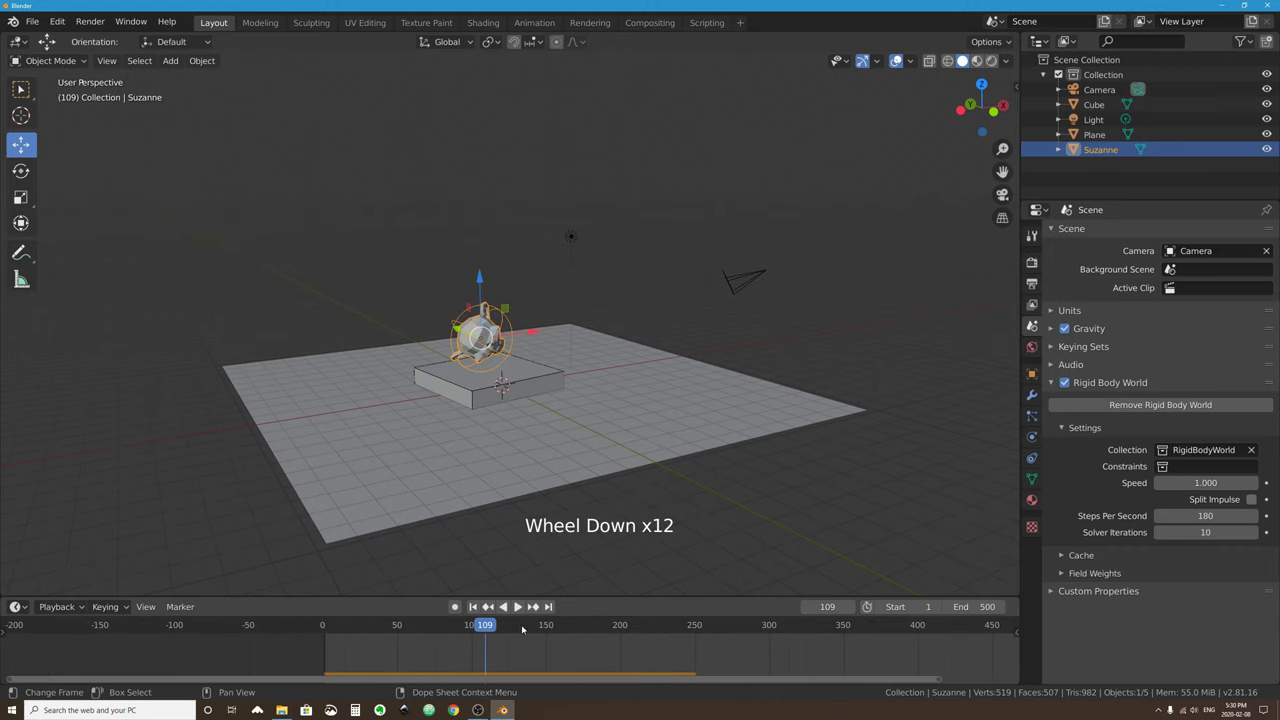
middle_click_drag(732, 650, 528, 649)
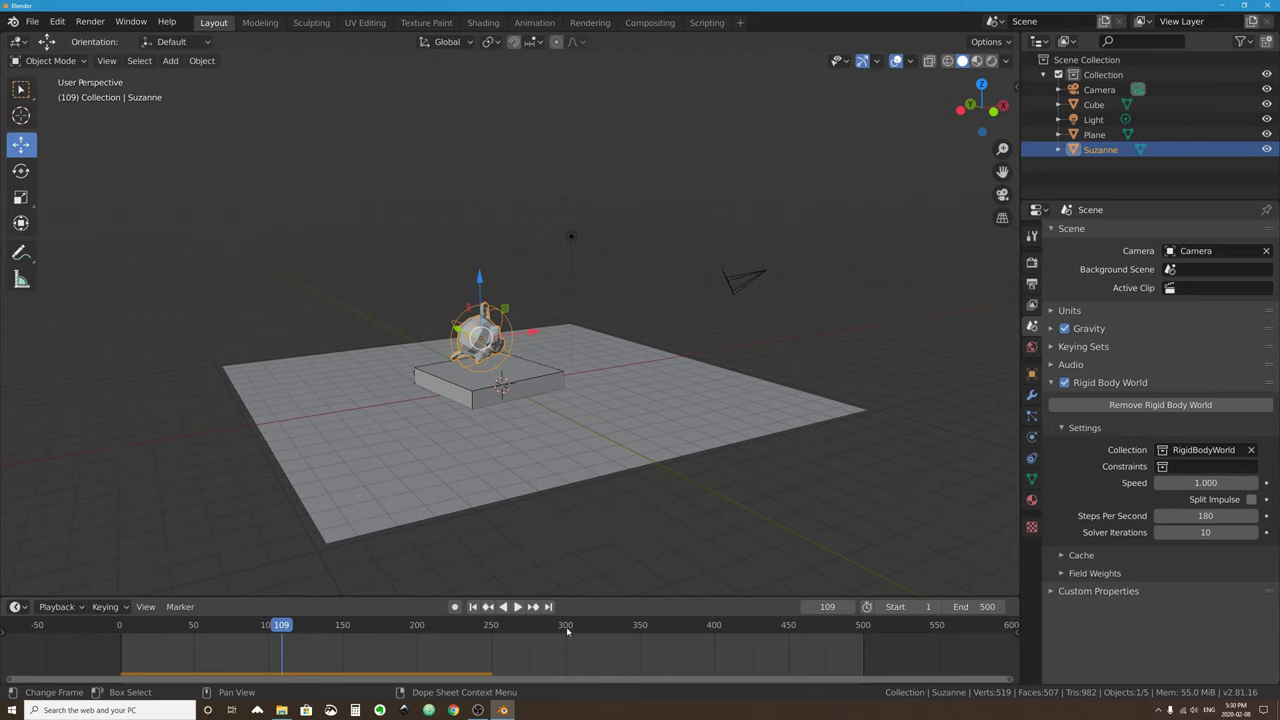
Play the simulation past frame 250 to check the monkey's motion, and pause it.
left_click(517, 606)
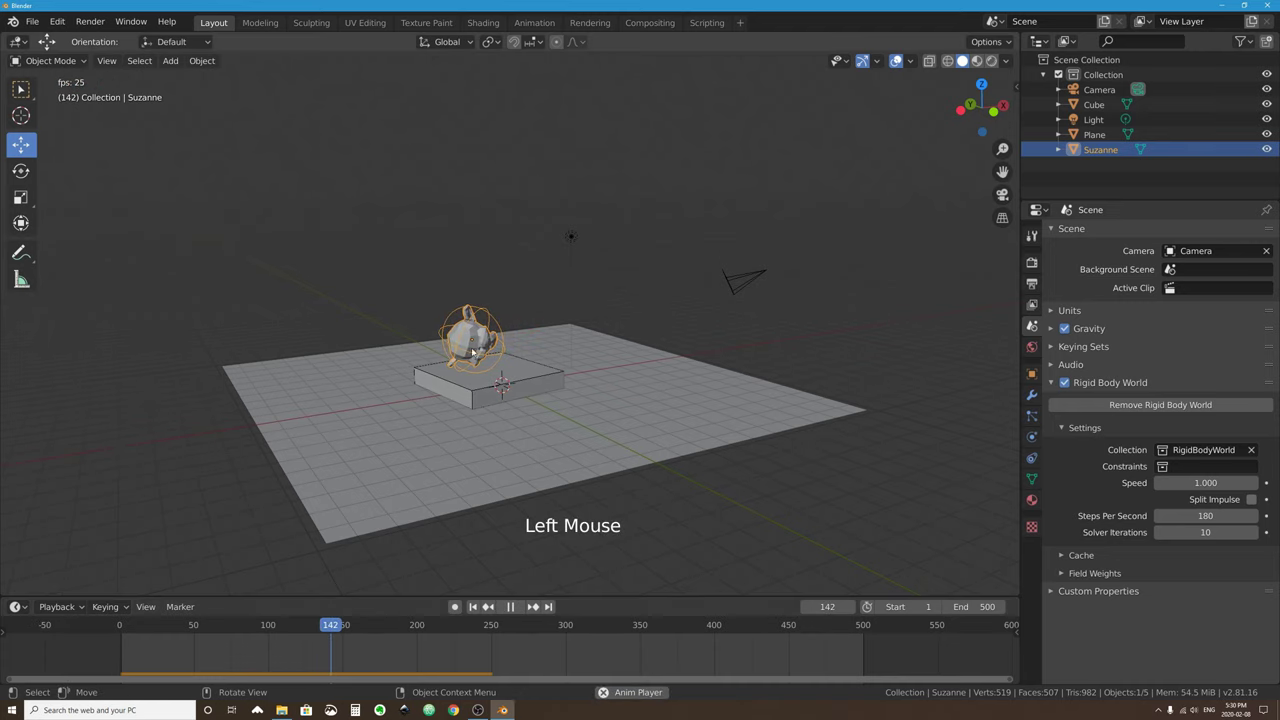
middle_click_drag(464, 407, 464, 347)
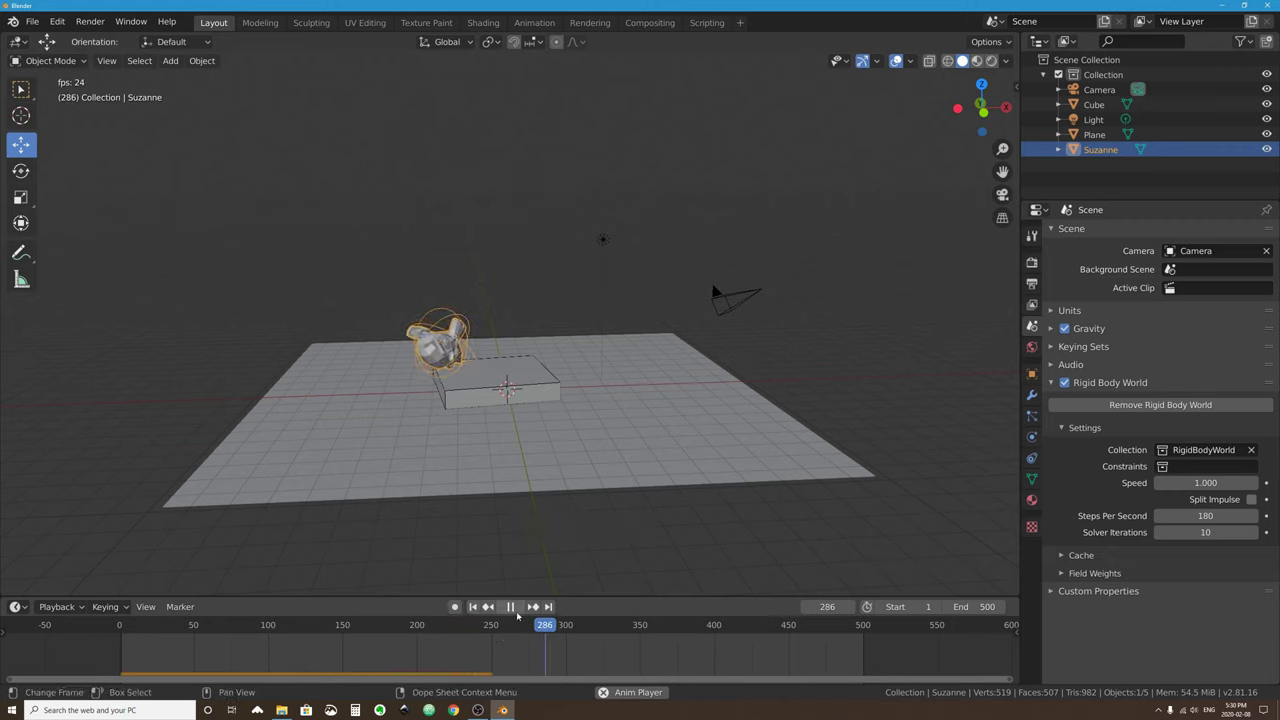
left_click(510, 606)
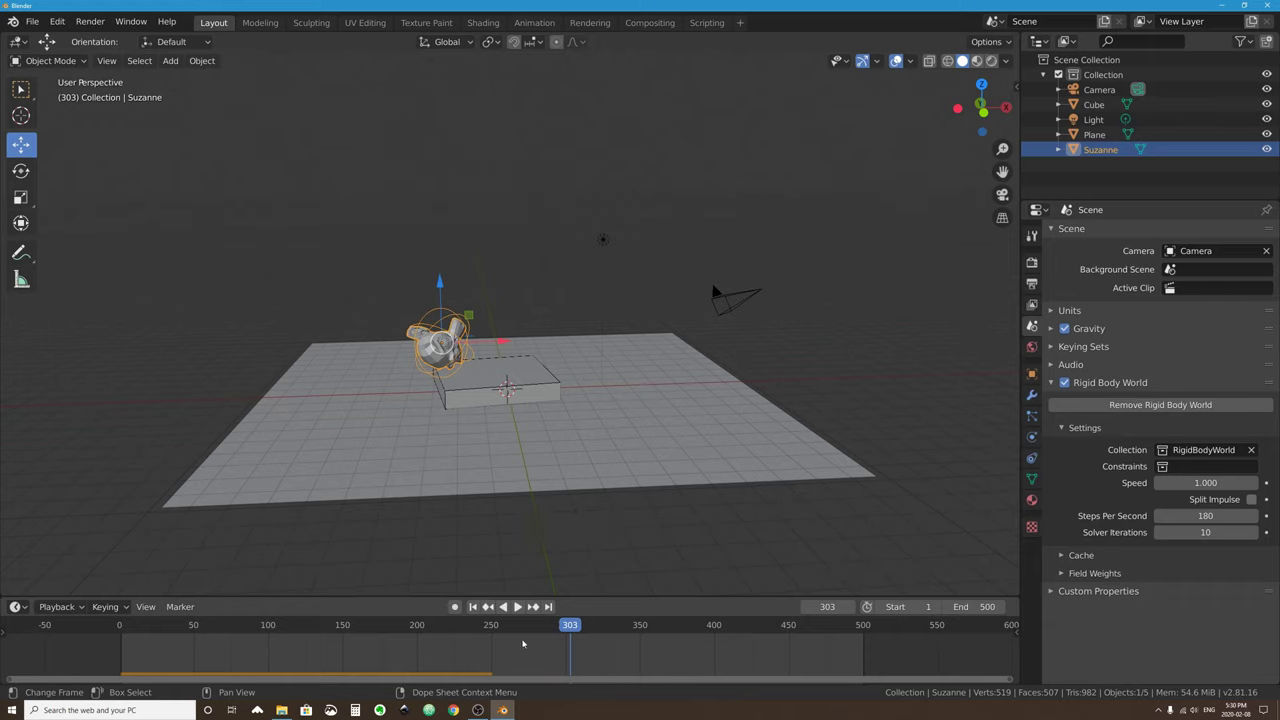
Set the simulation end frame of the Rigid Body World cache to 500.
left_click(1068, 556)
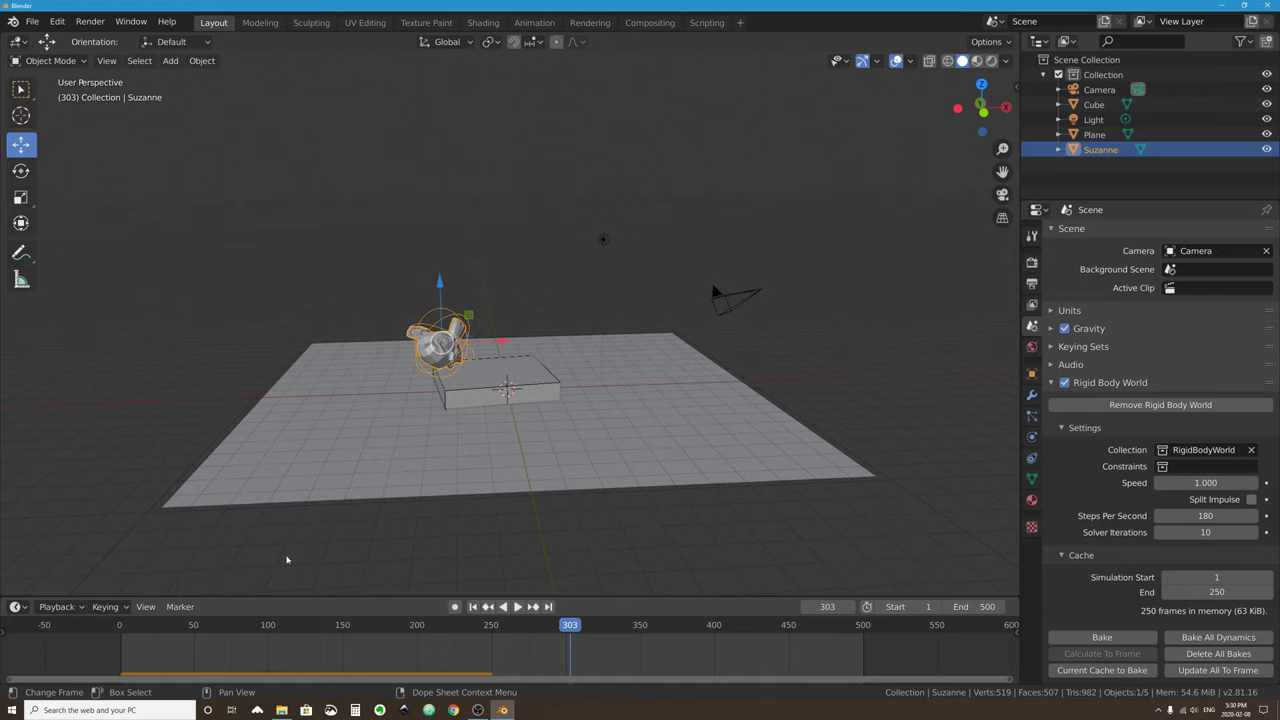
left_click(1195, 592)
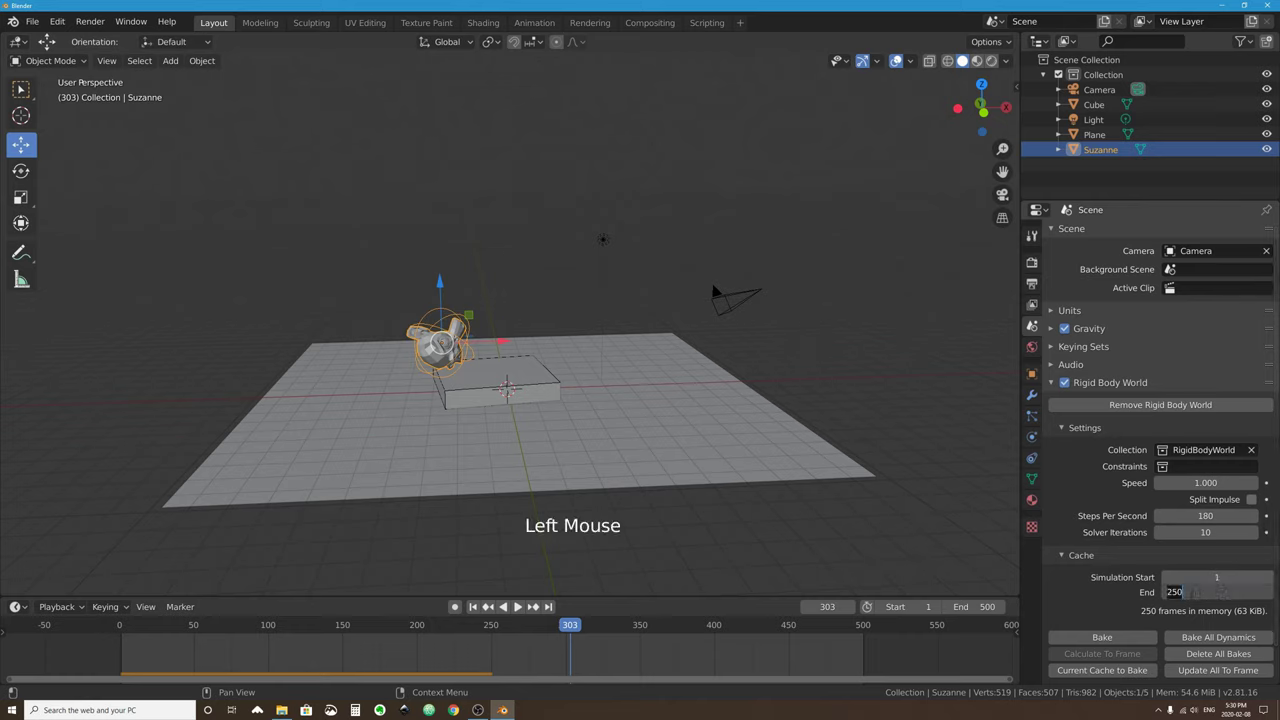
type("500")
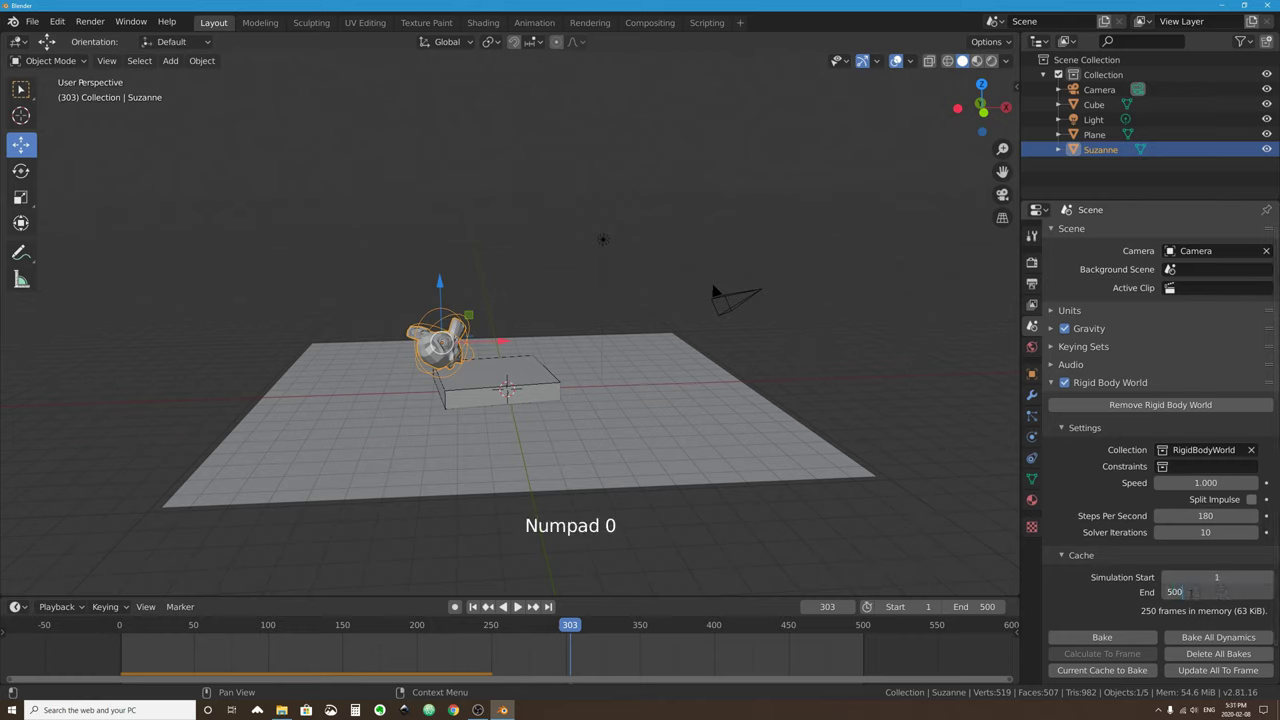
key("Return")
left_click(1210, 592)
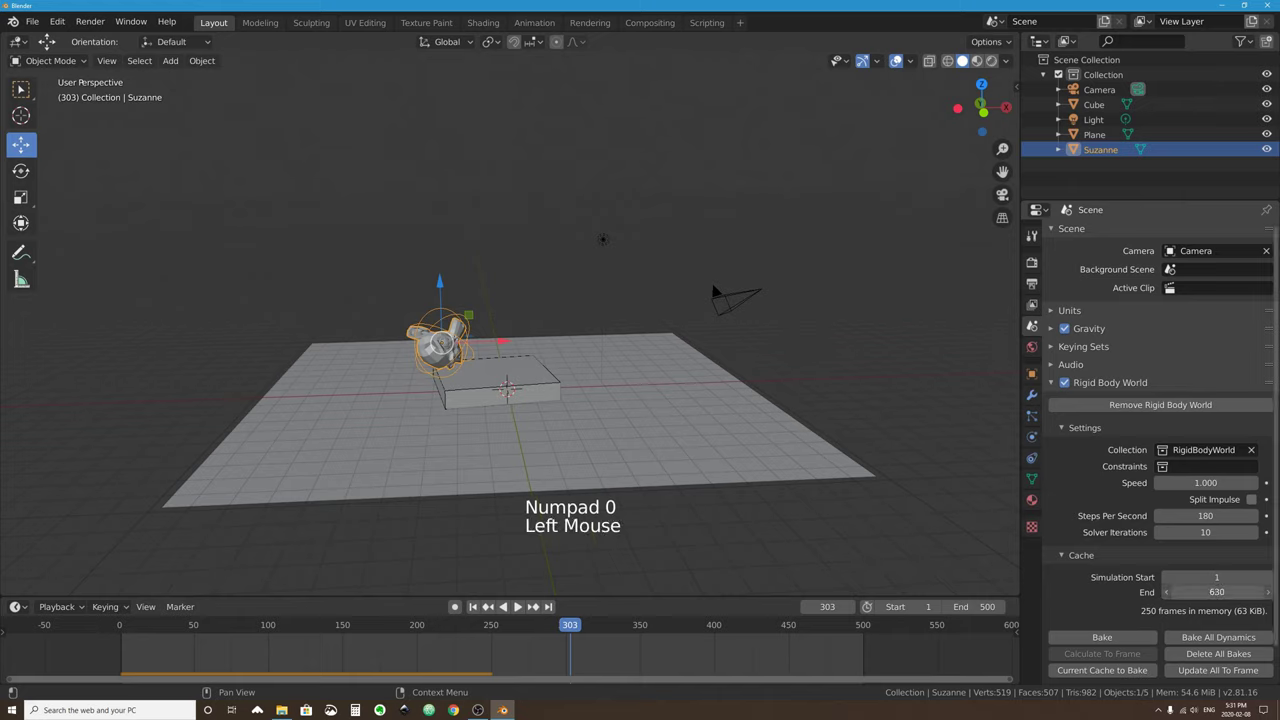
left_click(1210, 592)
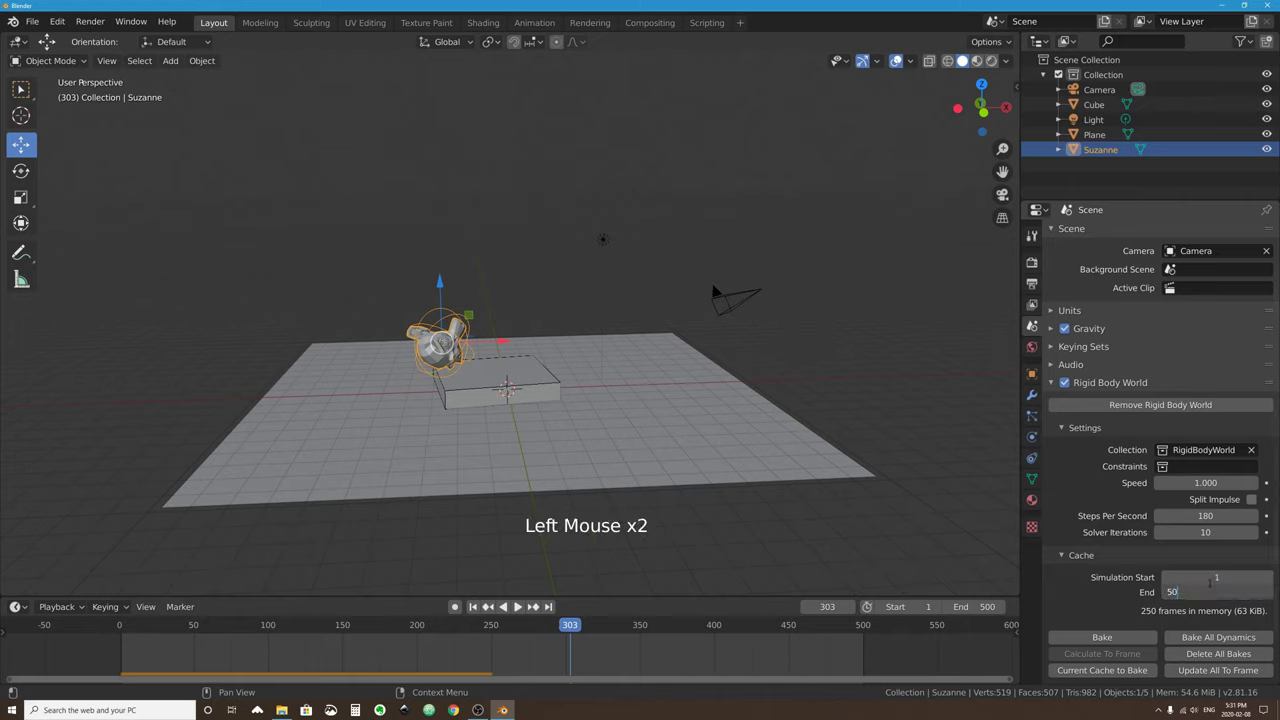
type("0")
key("Return")
Replay the simulation with the extended cache and pause it near the end of the frame range.
left_click(455, 626)
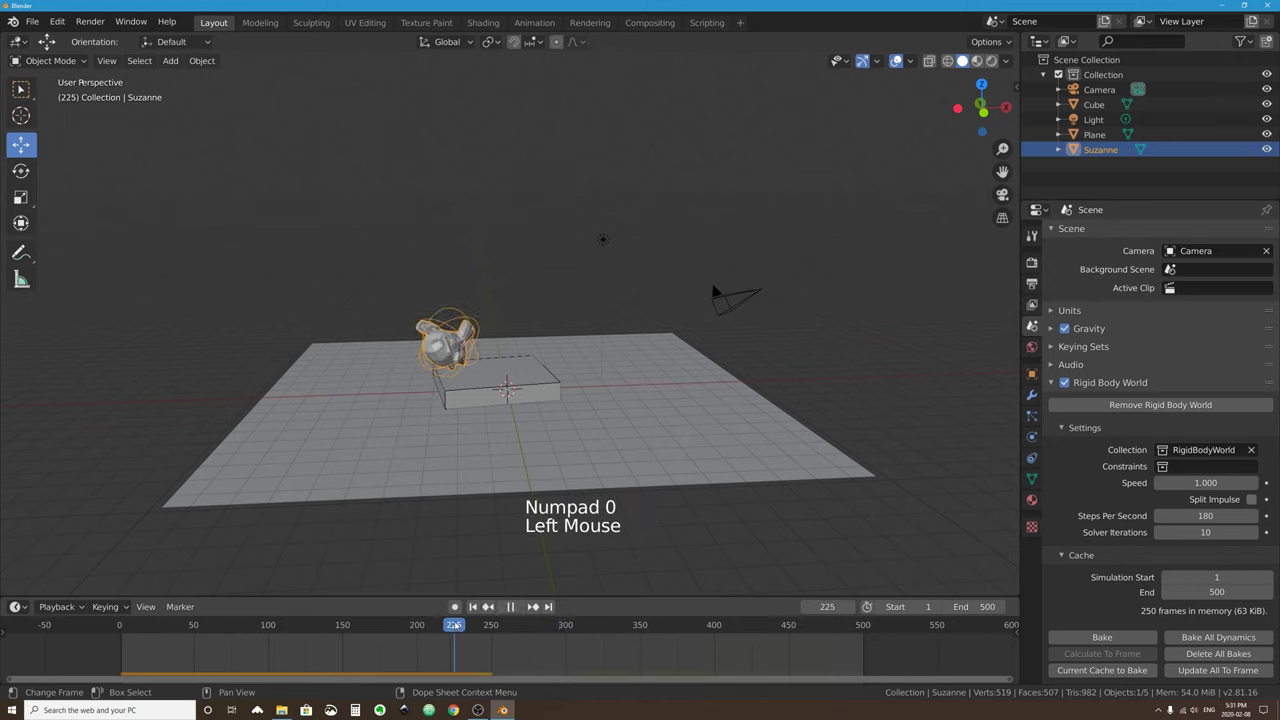
left_click(516, 607)
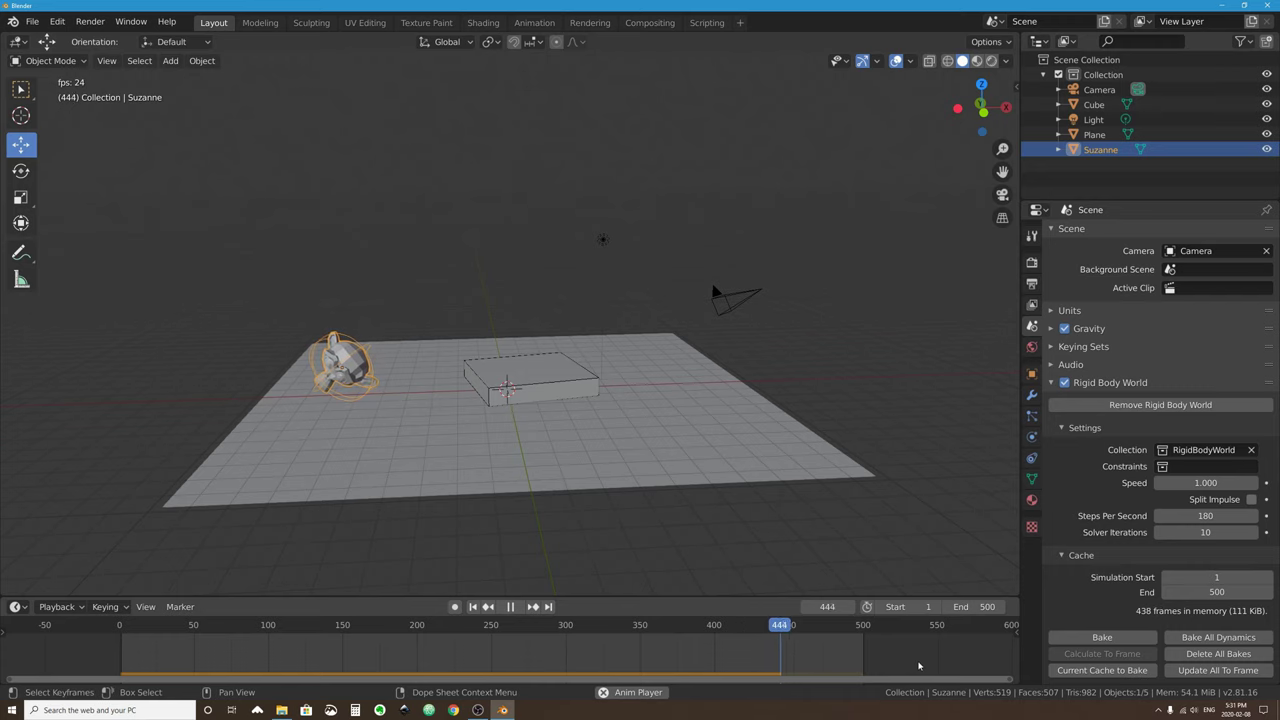
left_click(510, 606)
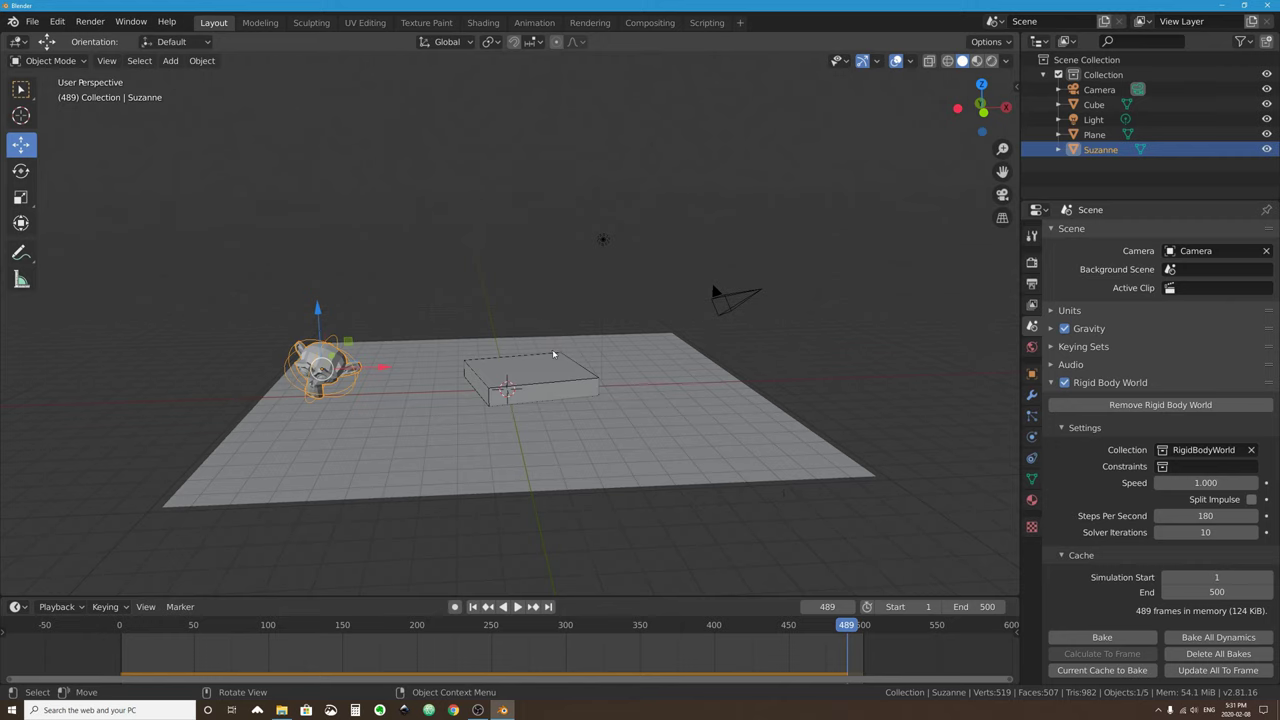
Delete the monkey and the slab, keeping the floor plane.
scroll(551, 354, "up", 2)
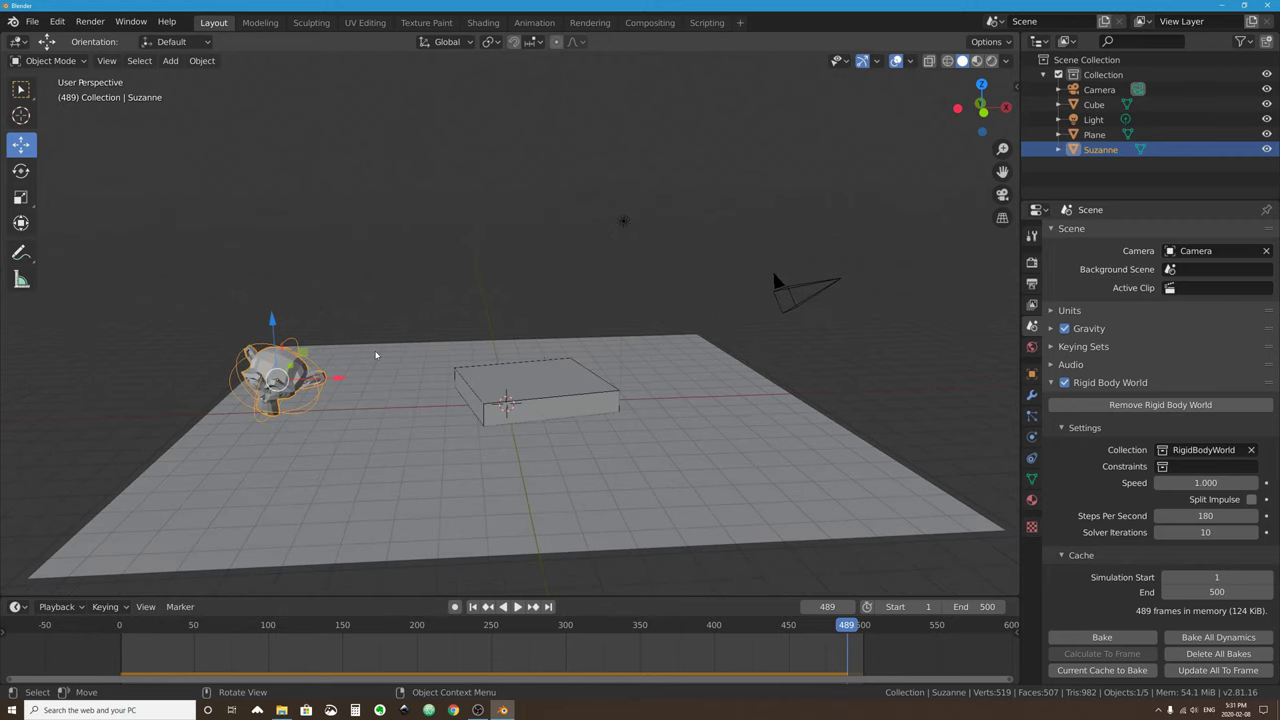
left_click(553, 370, "shift")
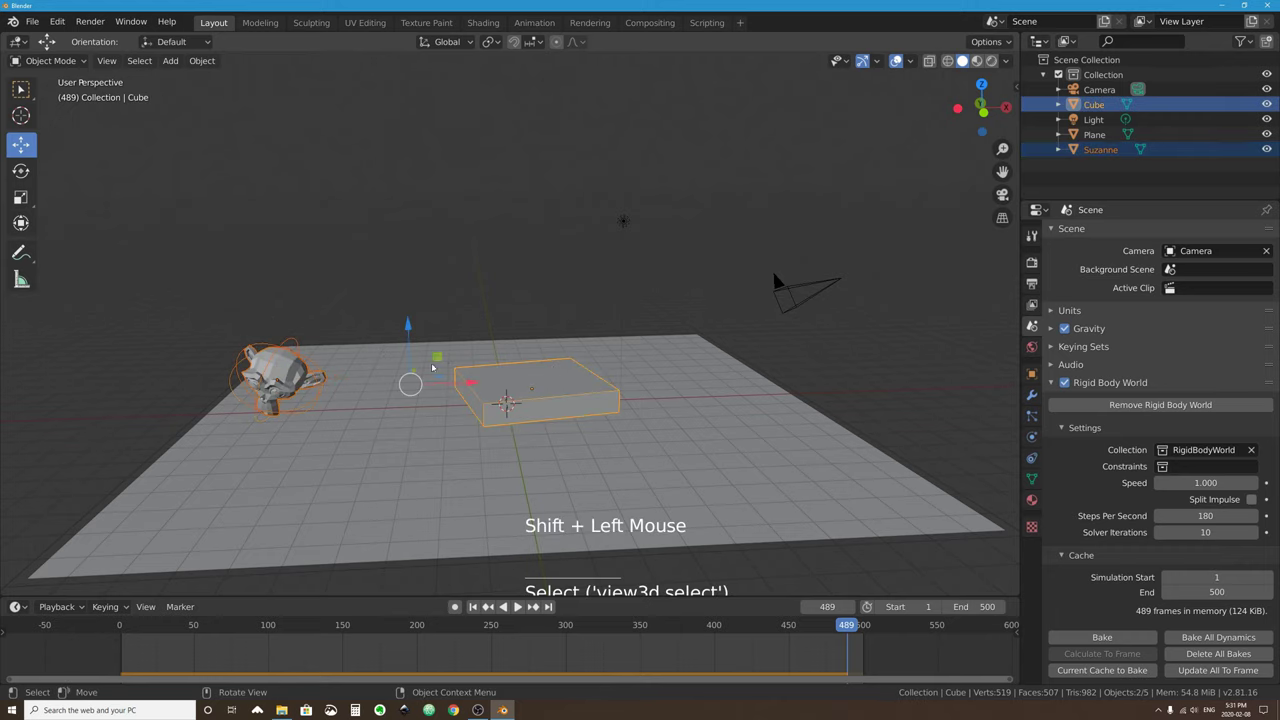
key("x")
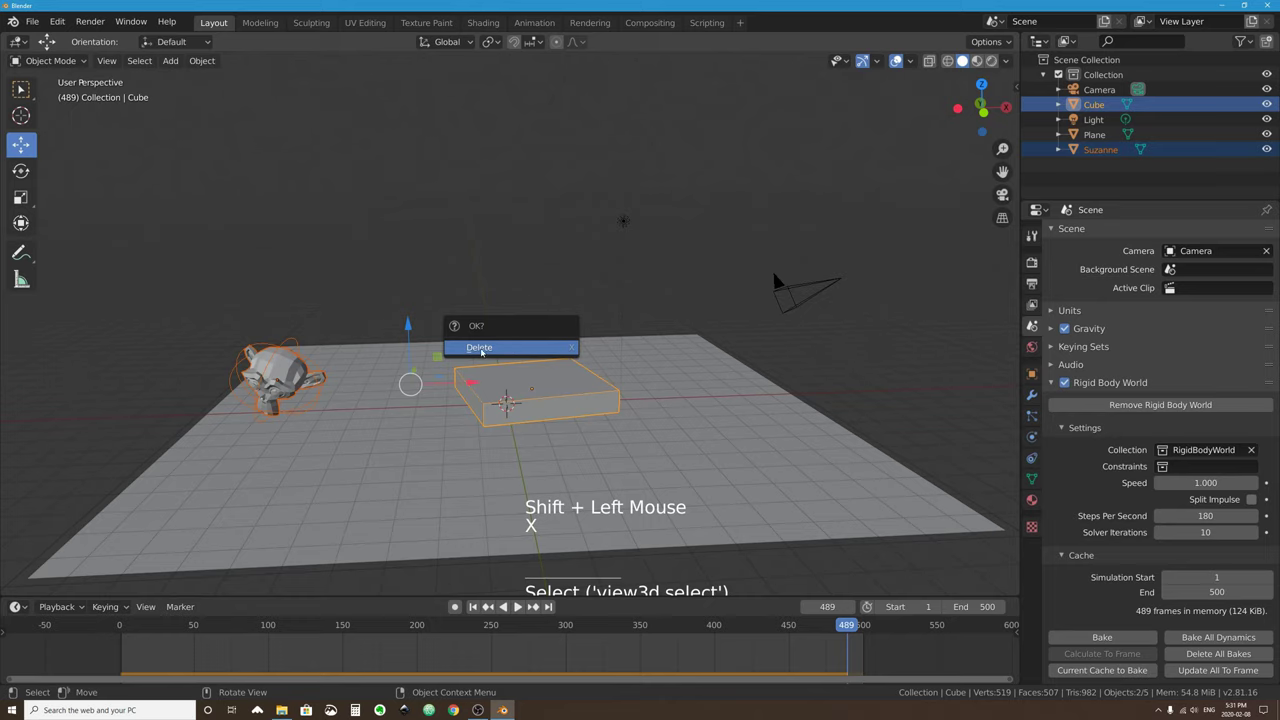
left_click(481, 348)
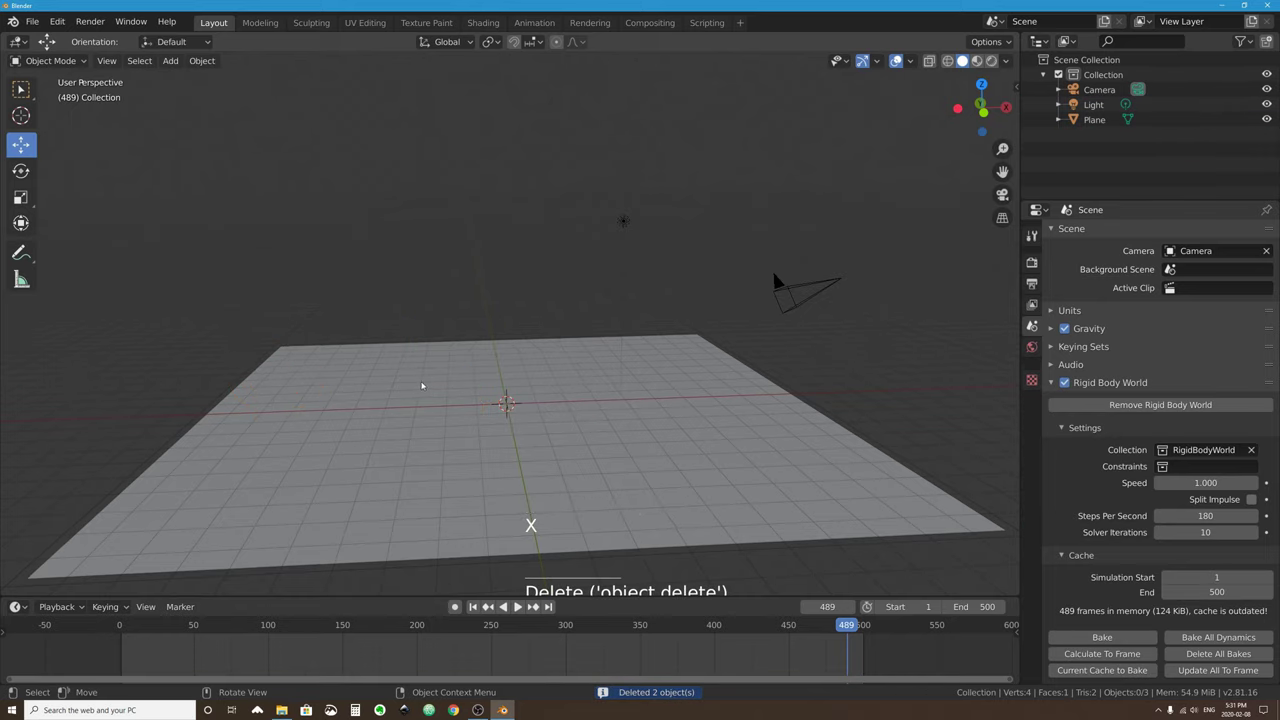
Add a cube mesh at the plane's centre and raise it along Z above the floor.
key("shift+a")
mouse_move(493, 373)
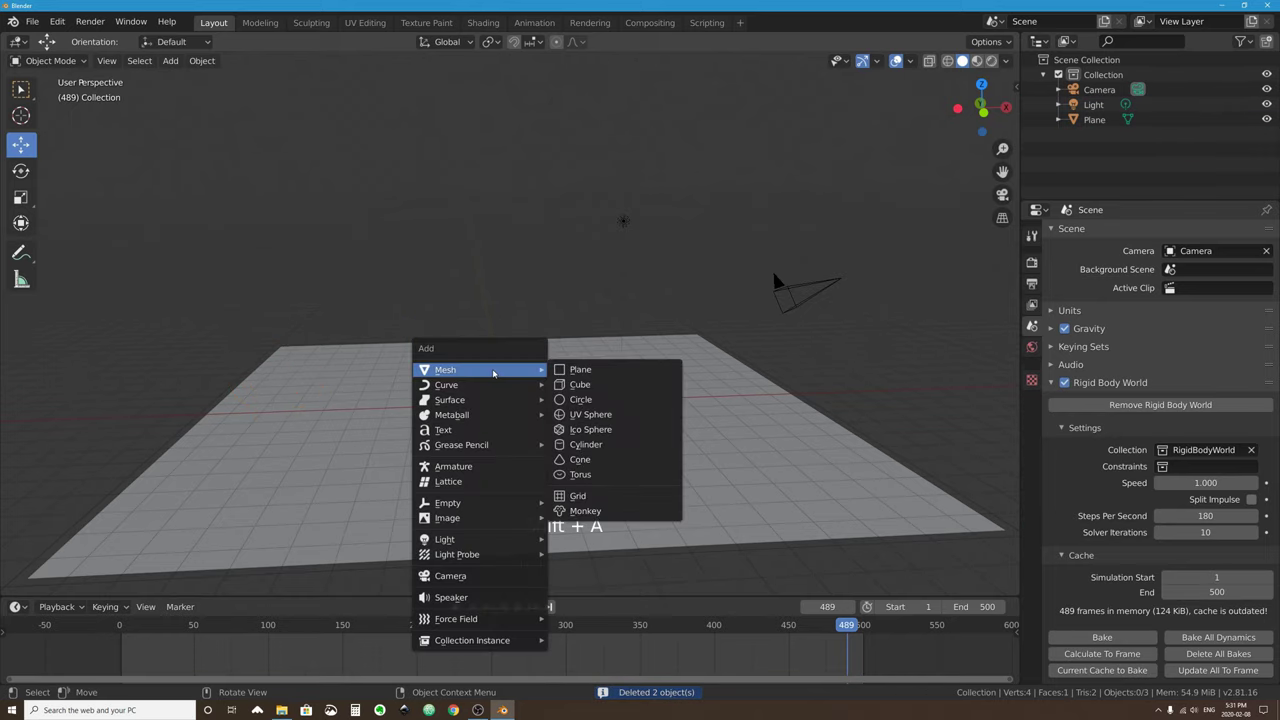
left_click(580, 384)
middle_click_drag(535, 406, 341, 461)
middle_click_drag(546, 421, 347, 382)
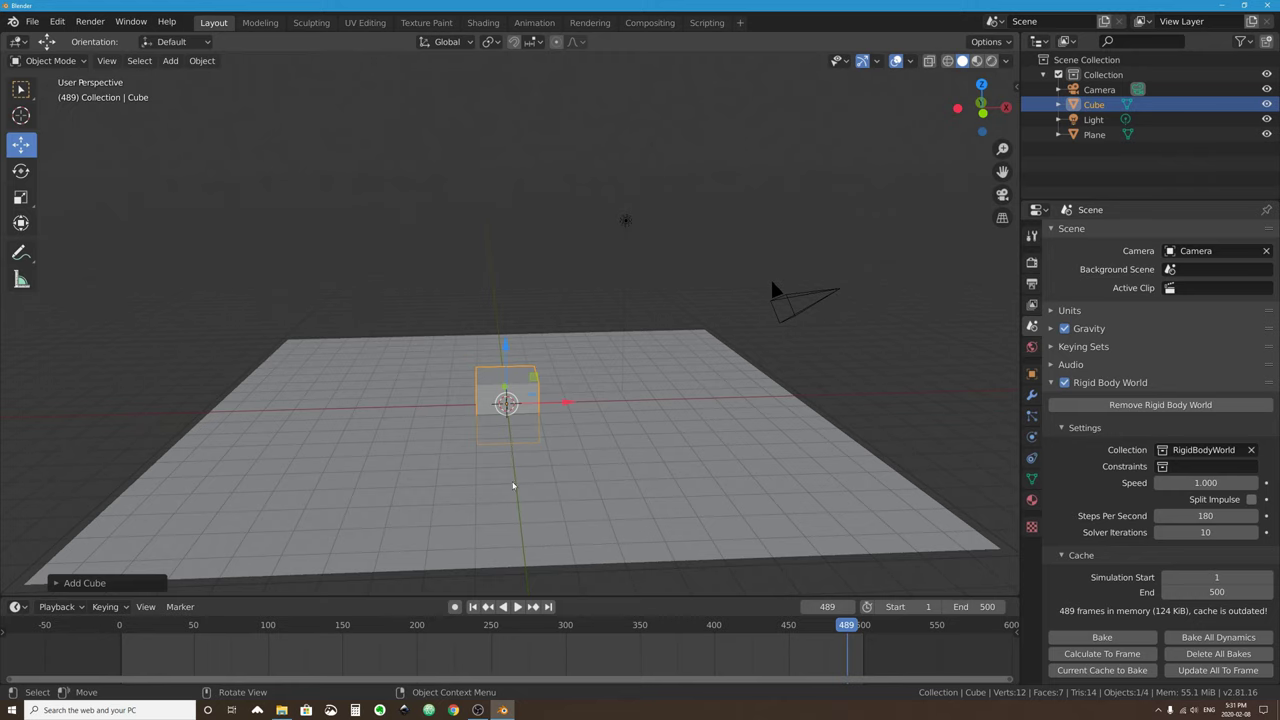
middle_click_drag(498, 383, 533, 397)
left_click_drag(505, 362, 506, 268)
Scale the cube thinner along X and taller along Z to form a domino-like block.
scroll(513, 302, "up", 2)
middle_click_drag(513, 302, 90, 200)
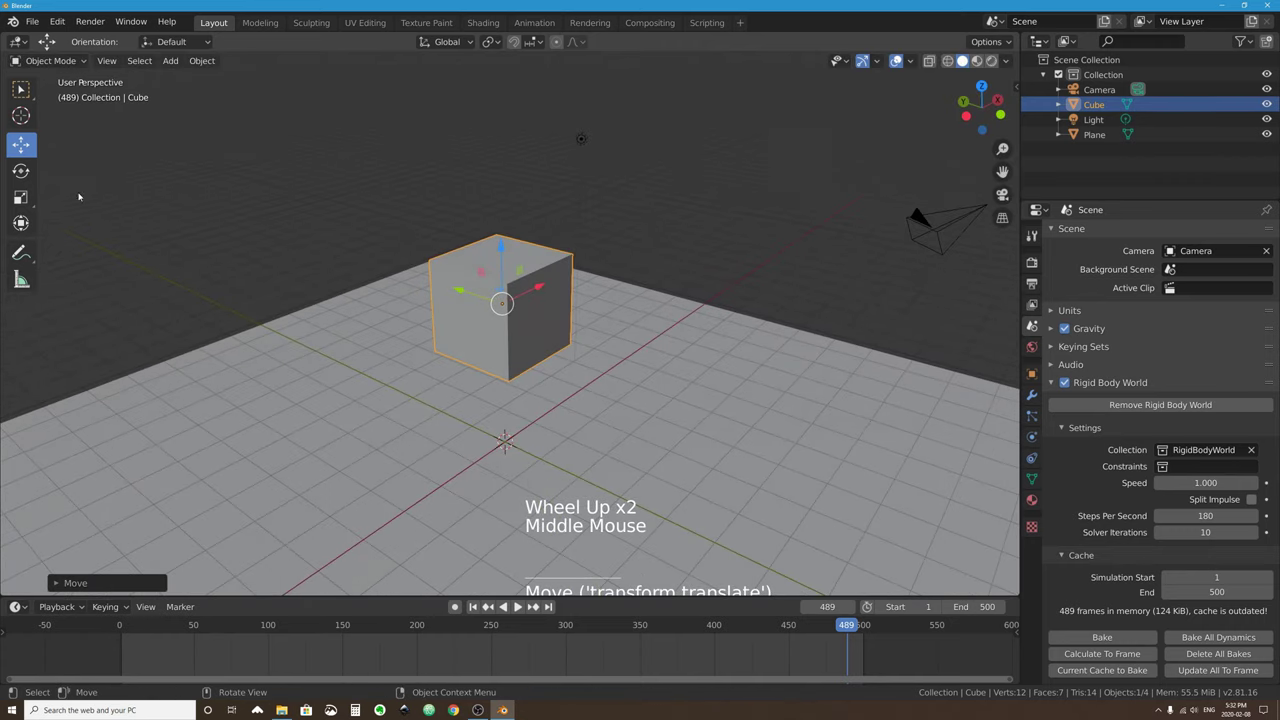
left_click(21, 197)
mouse_move(552, 292)
middle_mouse_down()
mouse_move(575, 298)
mouse_move(556, 302)
middle_mouse_up()
left_click_drag(556, 302, 502, 335)
left_click_drag(499, 256, 501, 199)
middle_click_drag(501, 199, 487, 259)
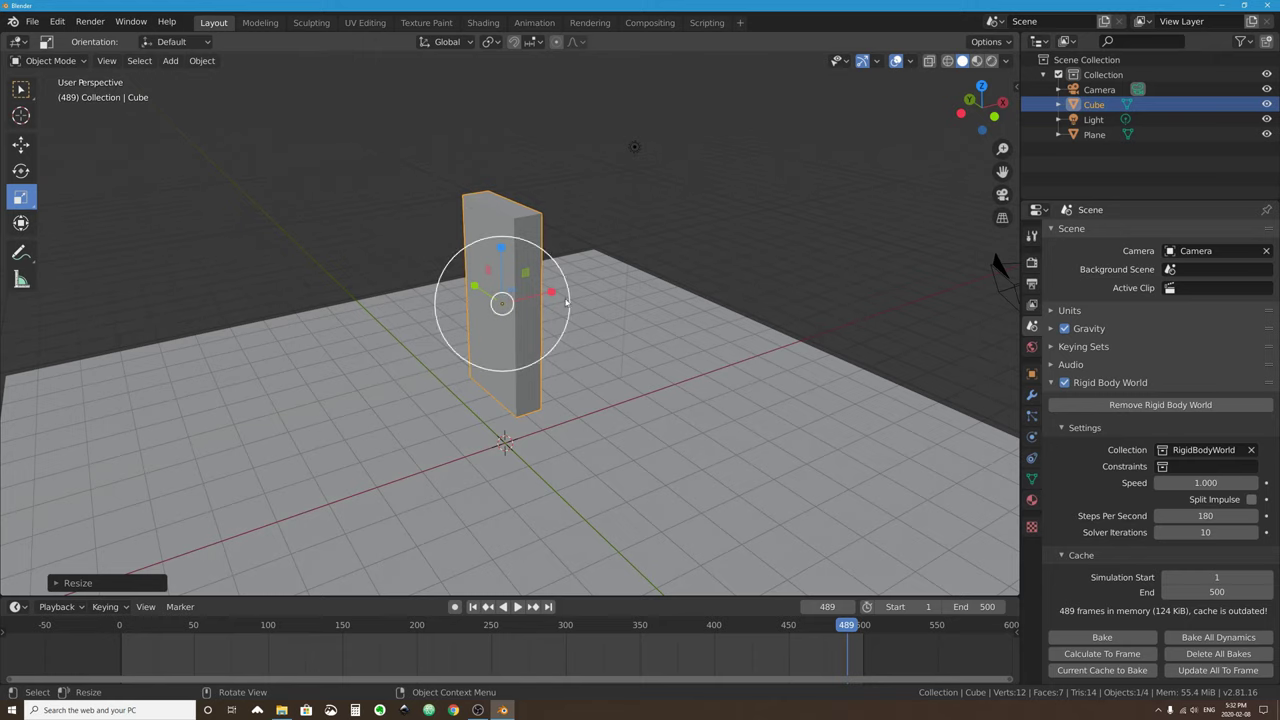
Enable rigid body physics on the tall block and set its mass to 0.5 kg at frame 1.
left_click(1033, 437)
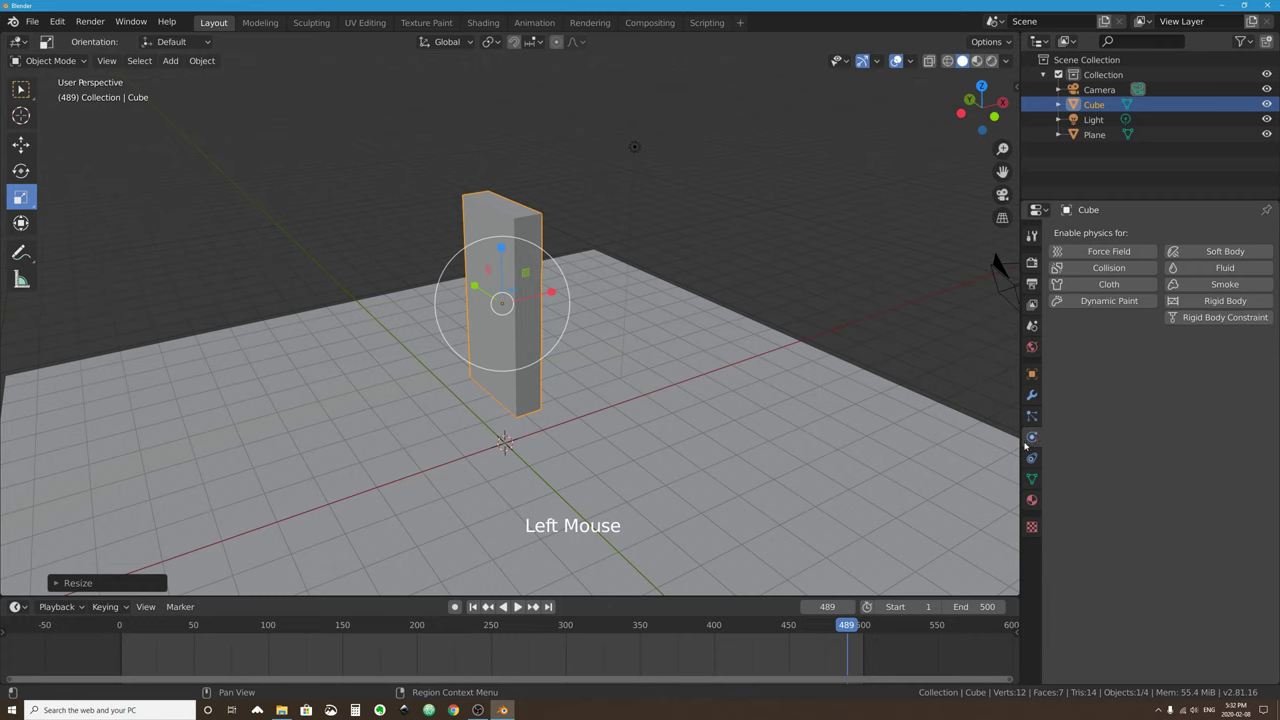
left_click(1225, 300)
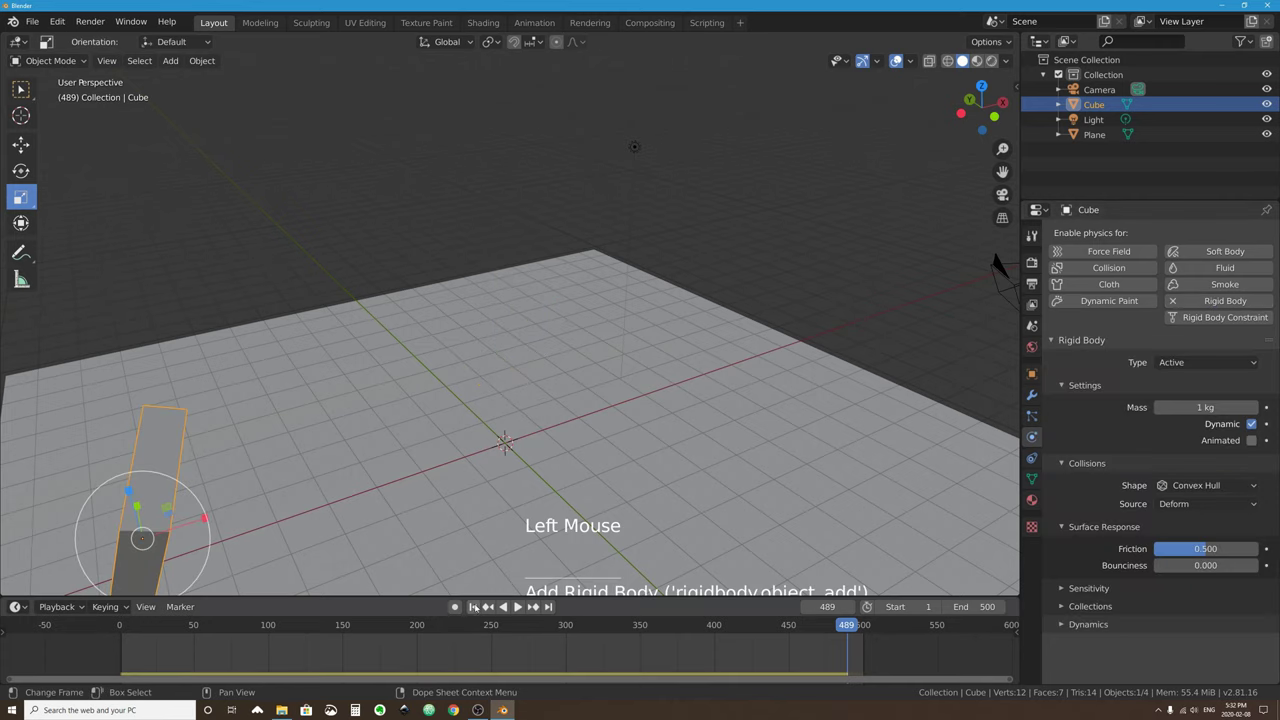
double_click(474, 606)
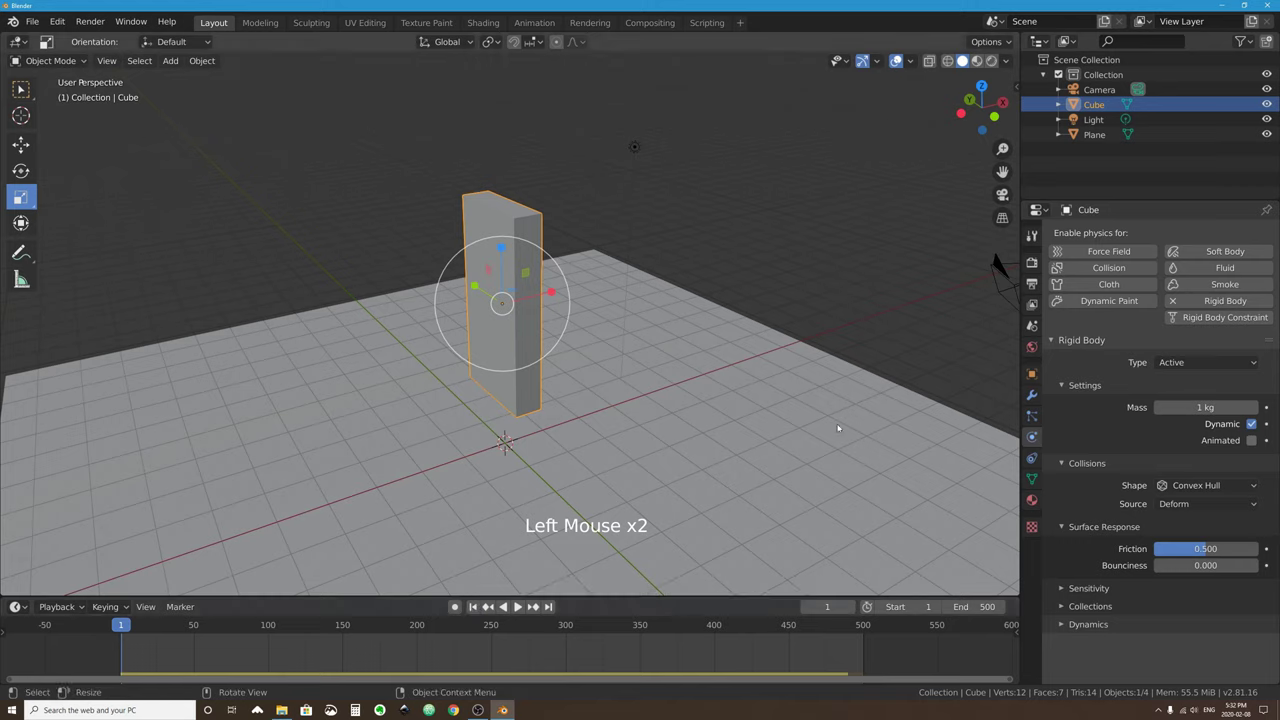
left_click(1202, 407)
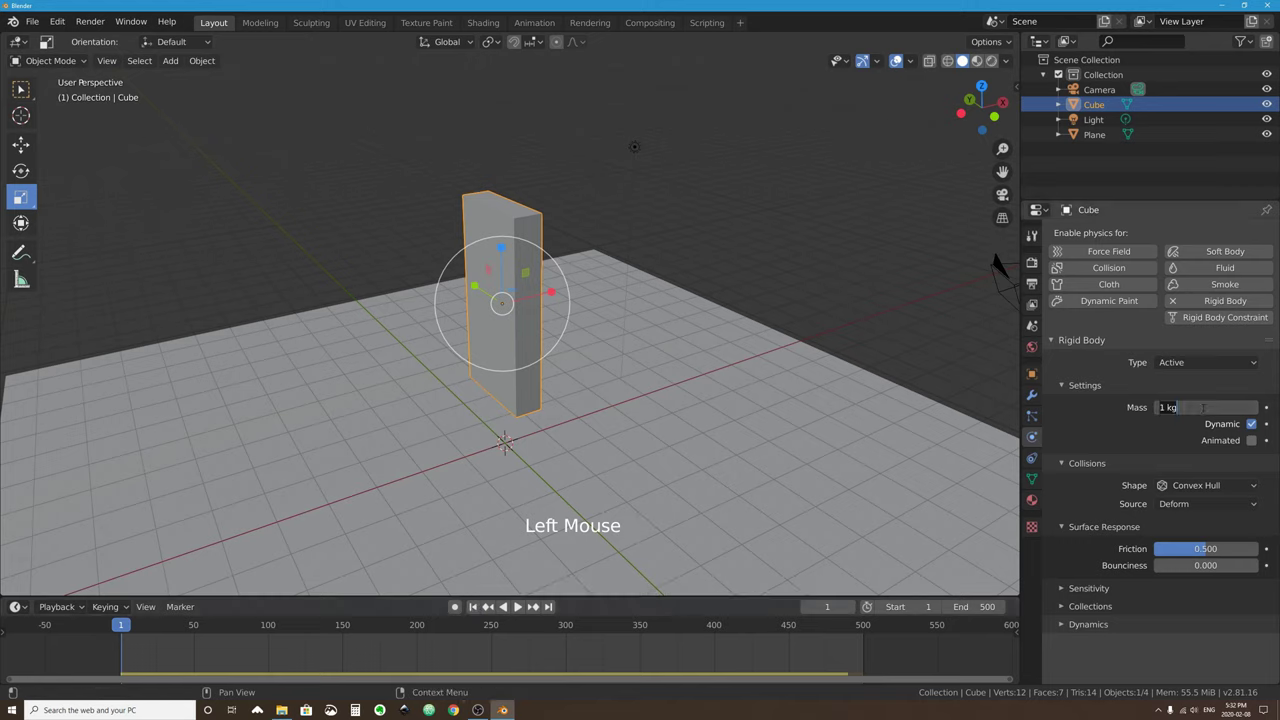
type("0.5")
key("Return")
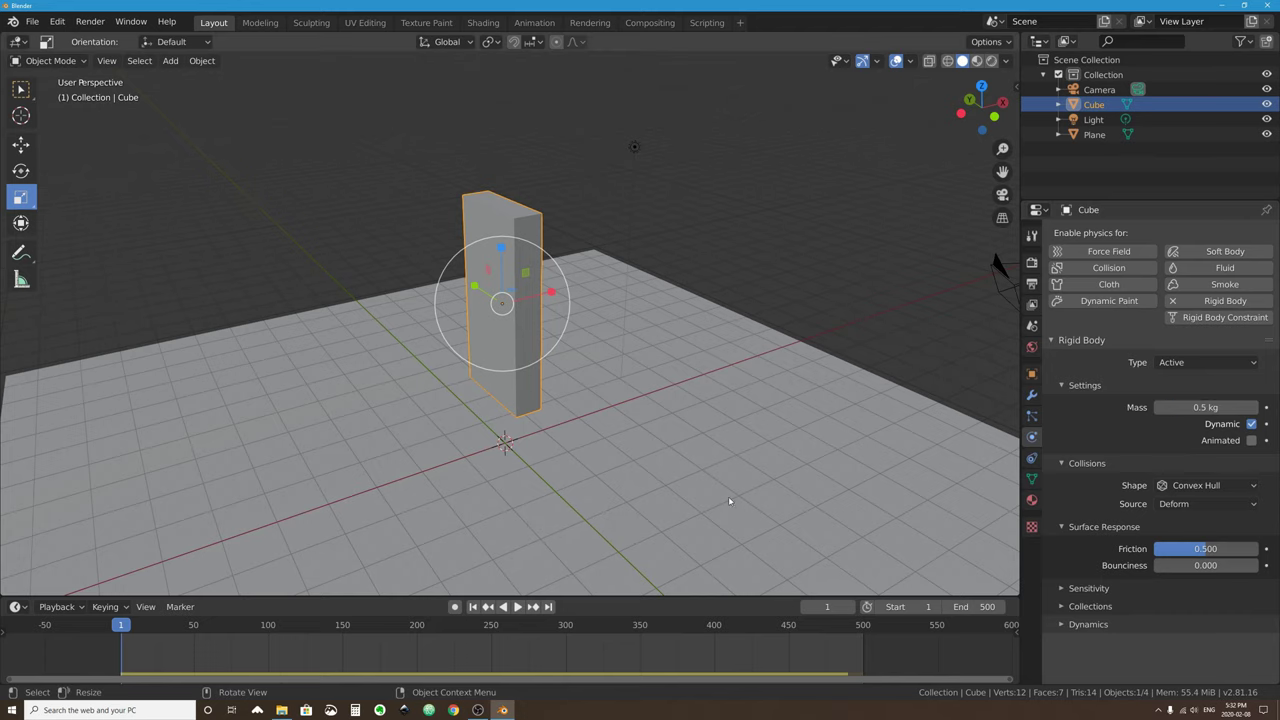
Change the tall block's rigid body collision shape to Box.
scroll(848, 463, "down", 2)
scroll(563, 397, "down", 3)
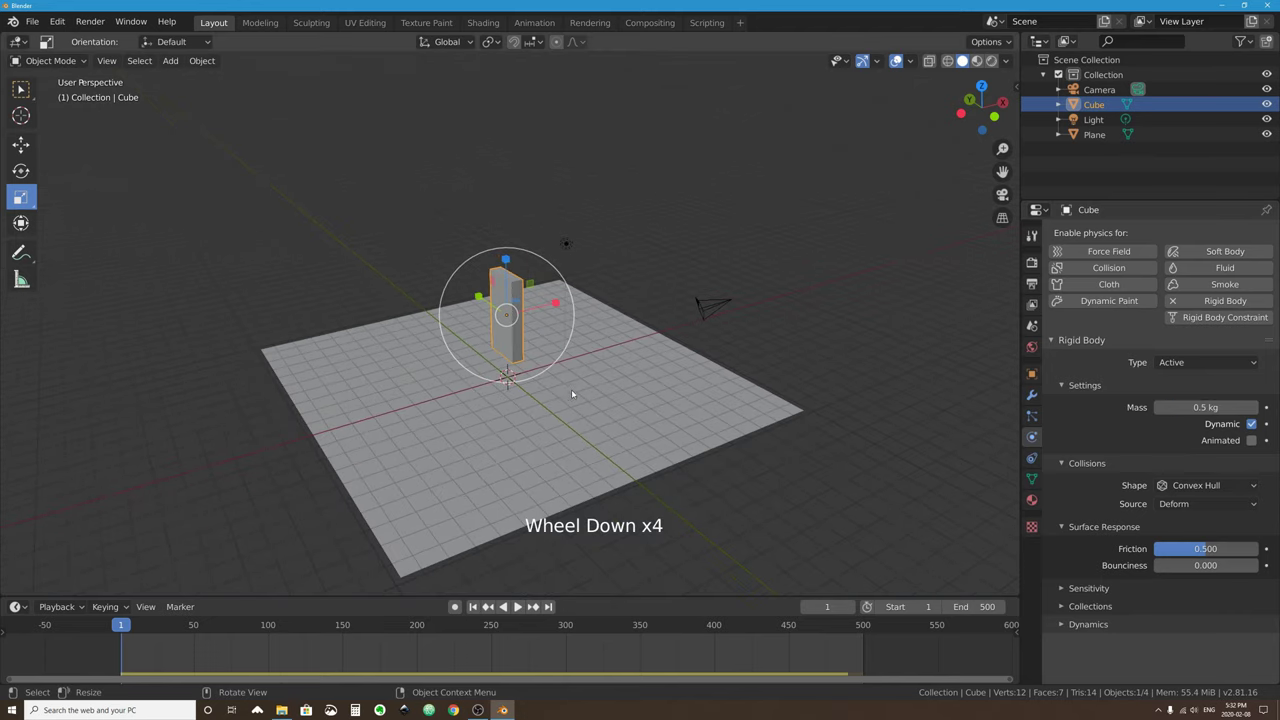
scroll(572, 394, "up", 3)
middle_click_drag(575, 385, 584, 356)
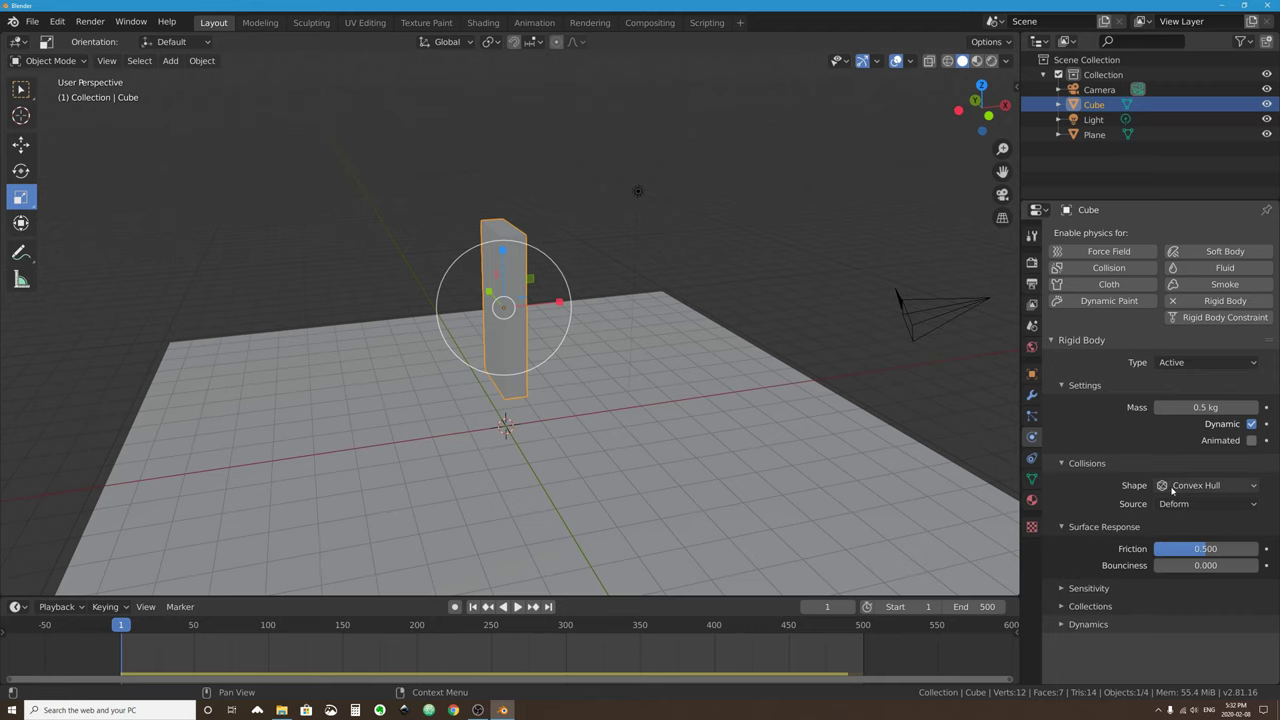
middle_click_drag(420, 340, 319, 360)
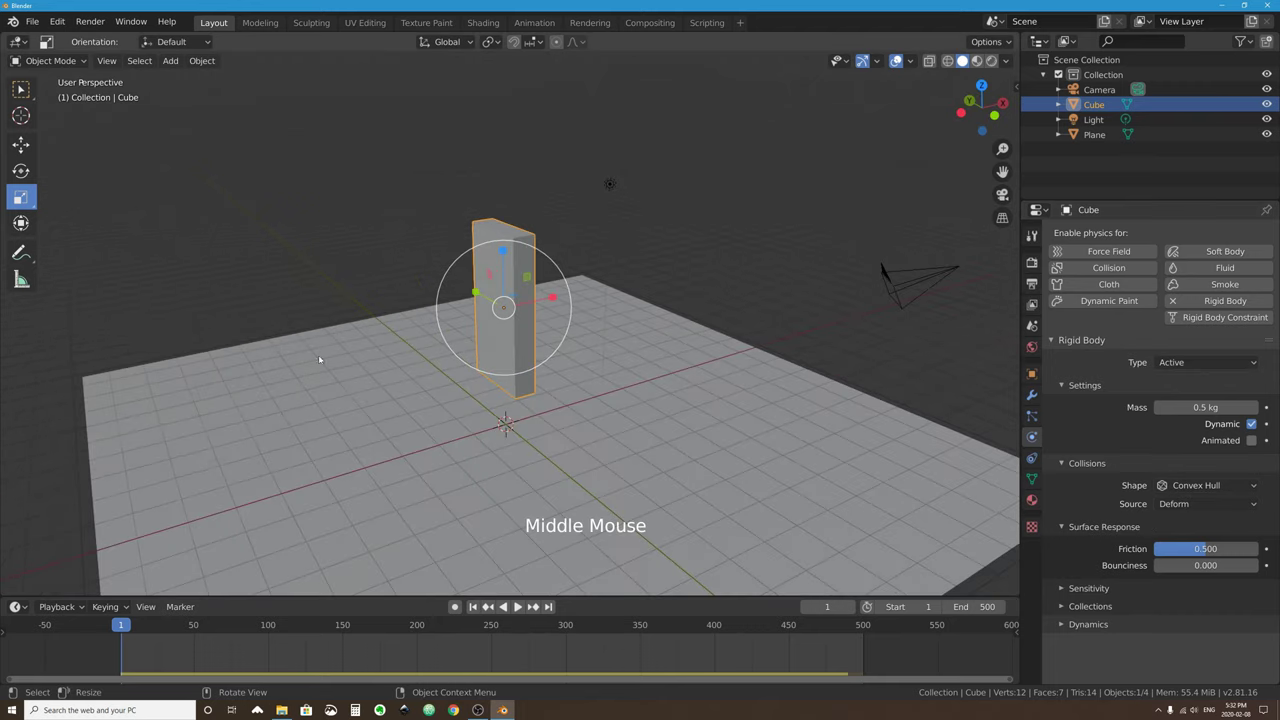
left_click(1207, 485)
left_click(1184, 503)
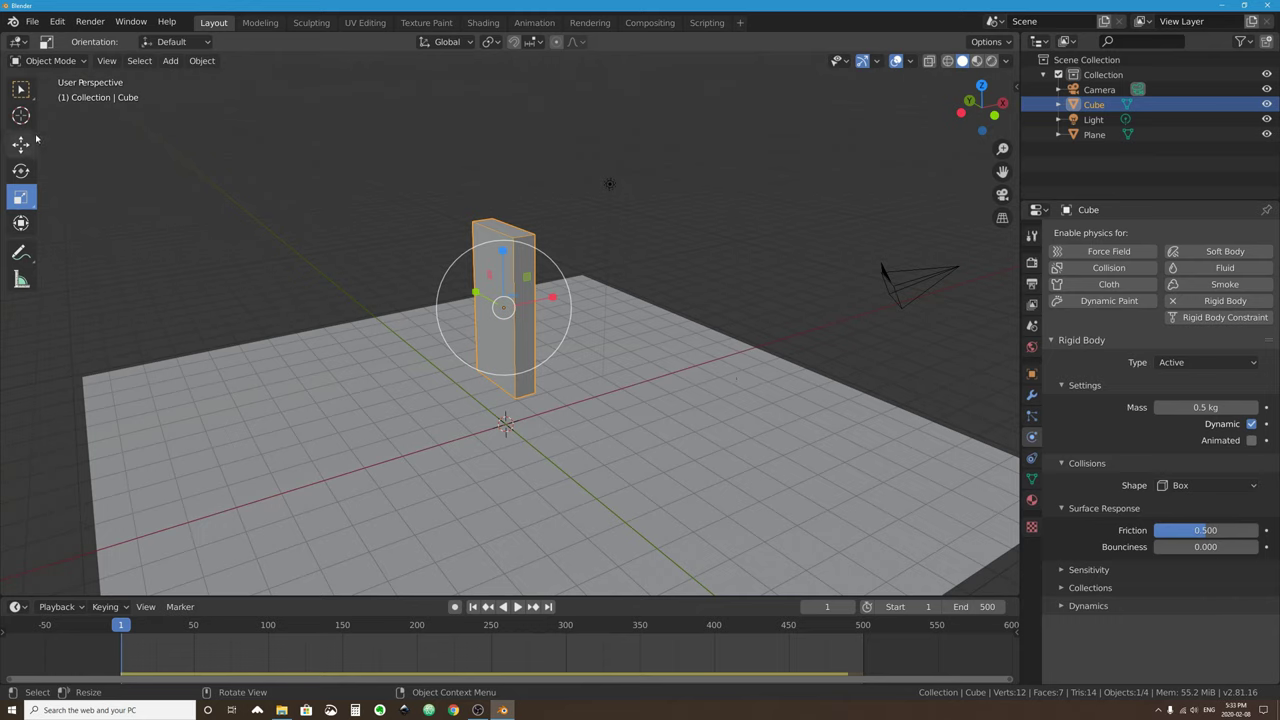
Move the block along negative X toward the plane's edge and lower it to just above the floor.
left_click(20, 89)
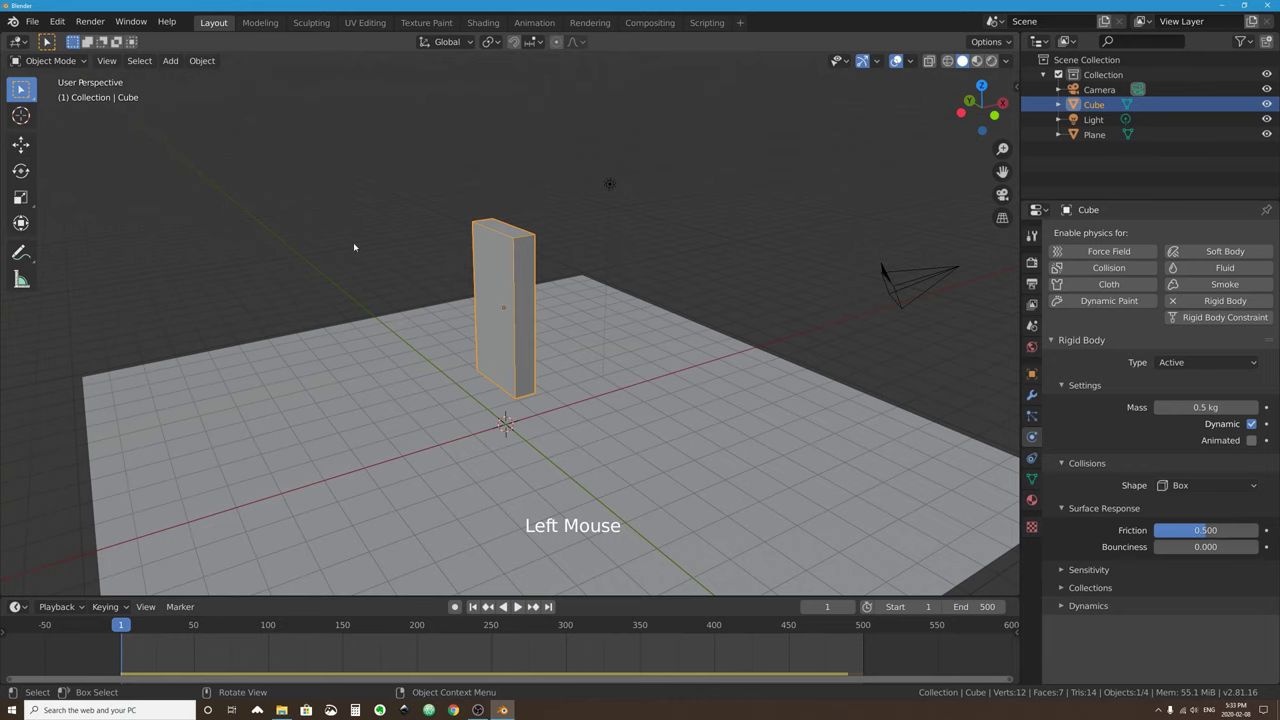
left_click(25, 146)
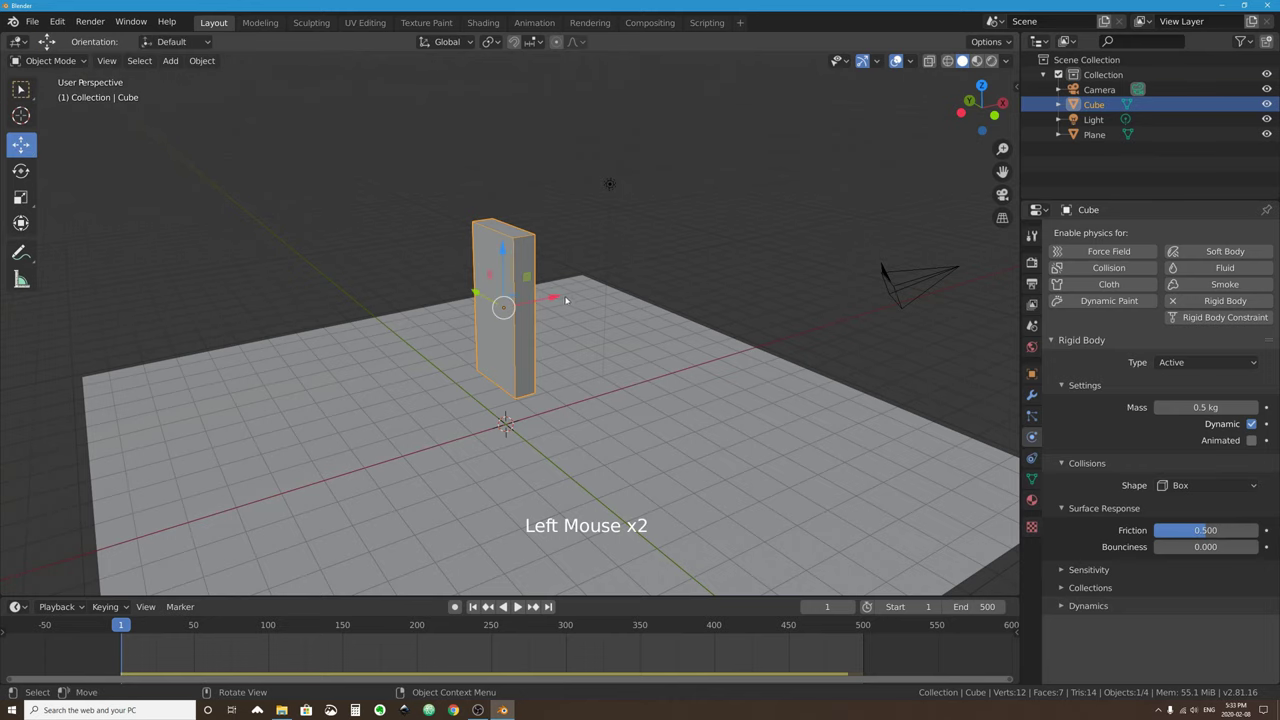
middle_click_drag(565, 300, 560, 306)
left_click_drag(550, 310, 320, 305)
middle_click_drag(320, 305, 321, 338)
left_click_drag(264, 254, 262, 292)
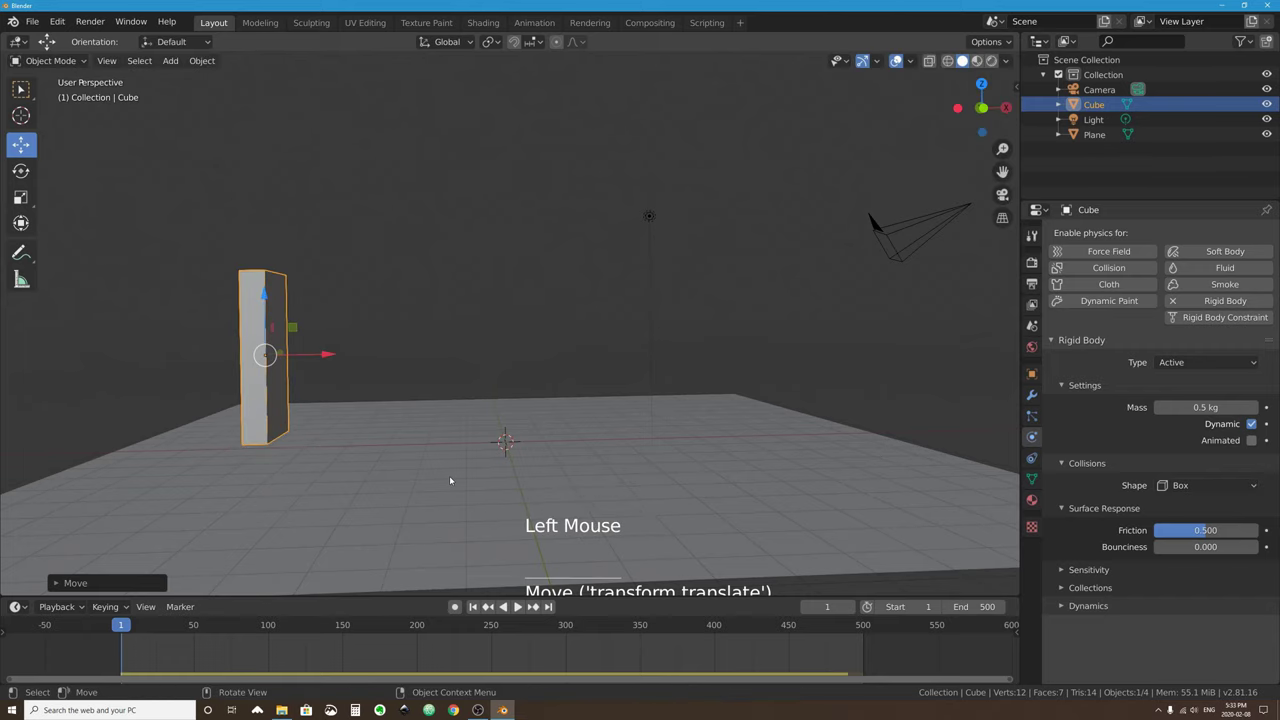
Play the simulation to check how the block settles on the floor, pause it and return to frame 0.
left_click(517, 606)
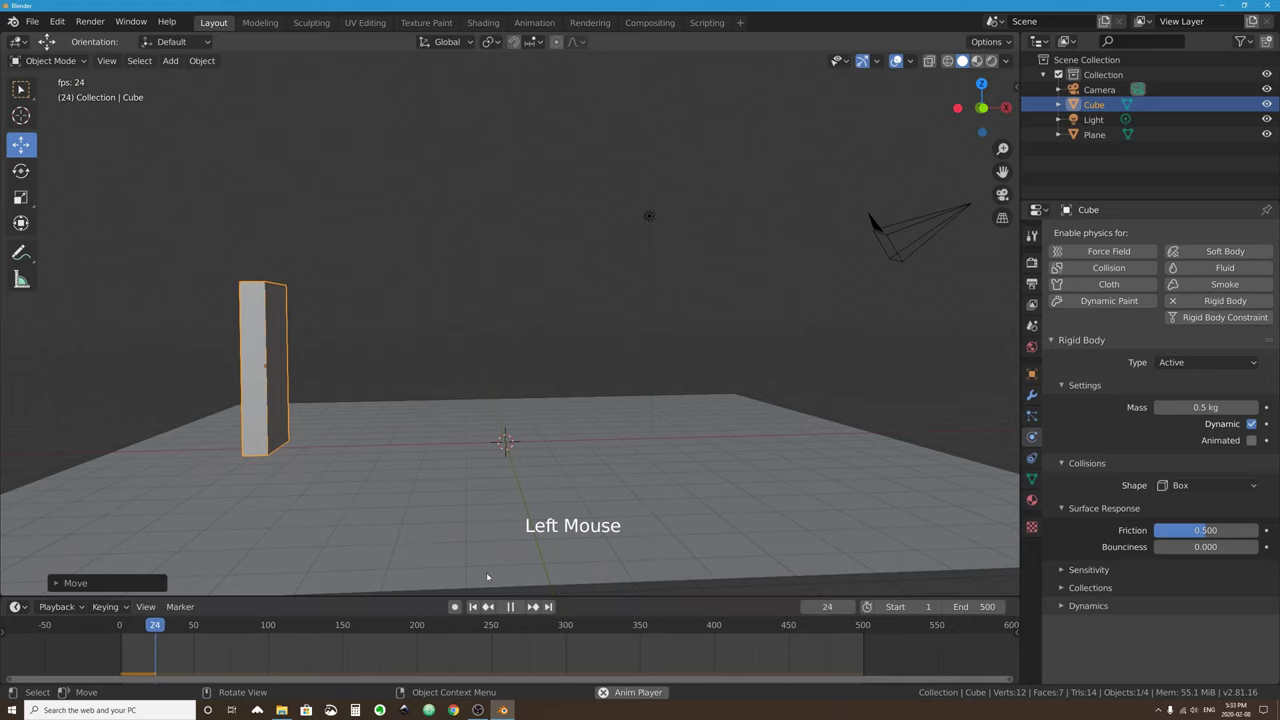
left_click(510, 606)
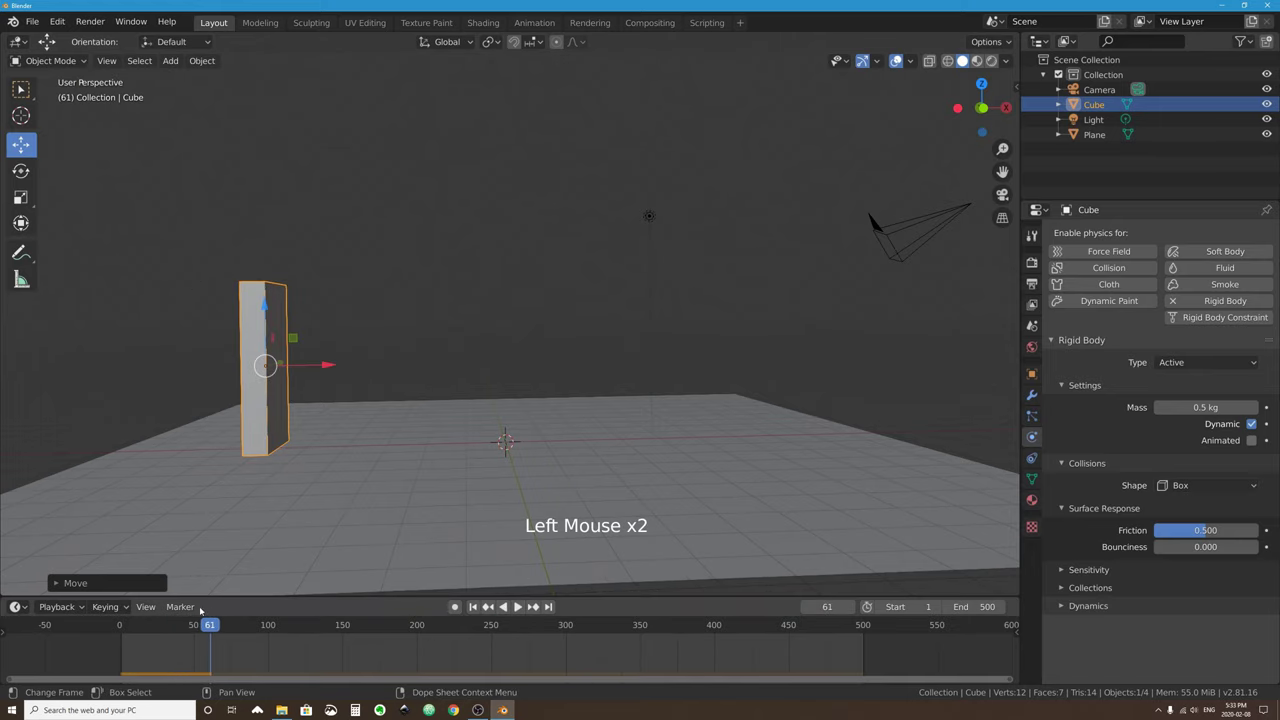
left_click(119, 624)
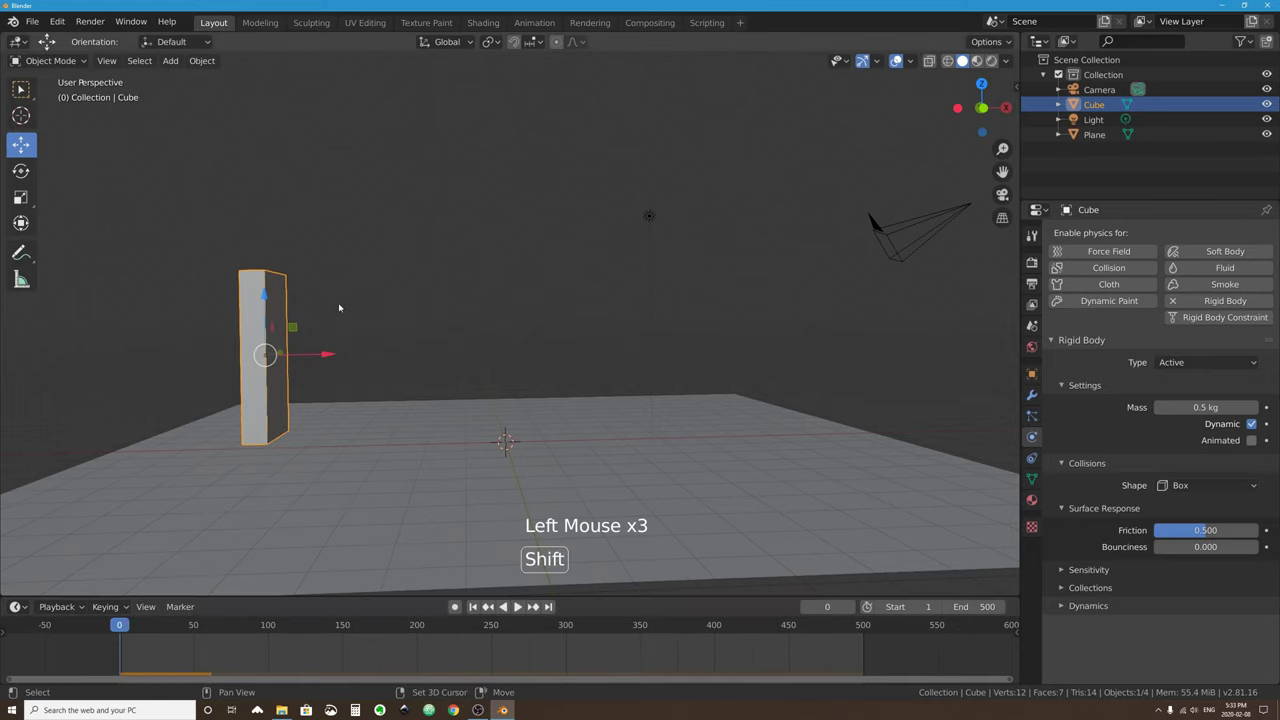
Duplicate the tall block along the X axis and adjust the copy's spacing from the original in front view.
key("shift+d")
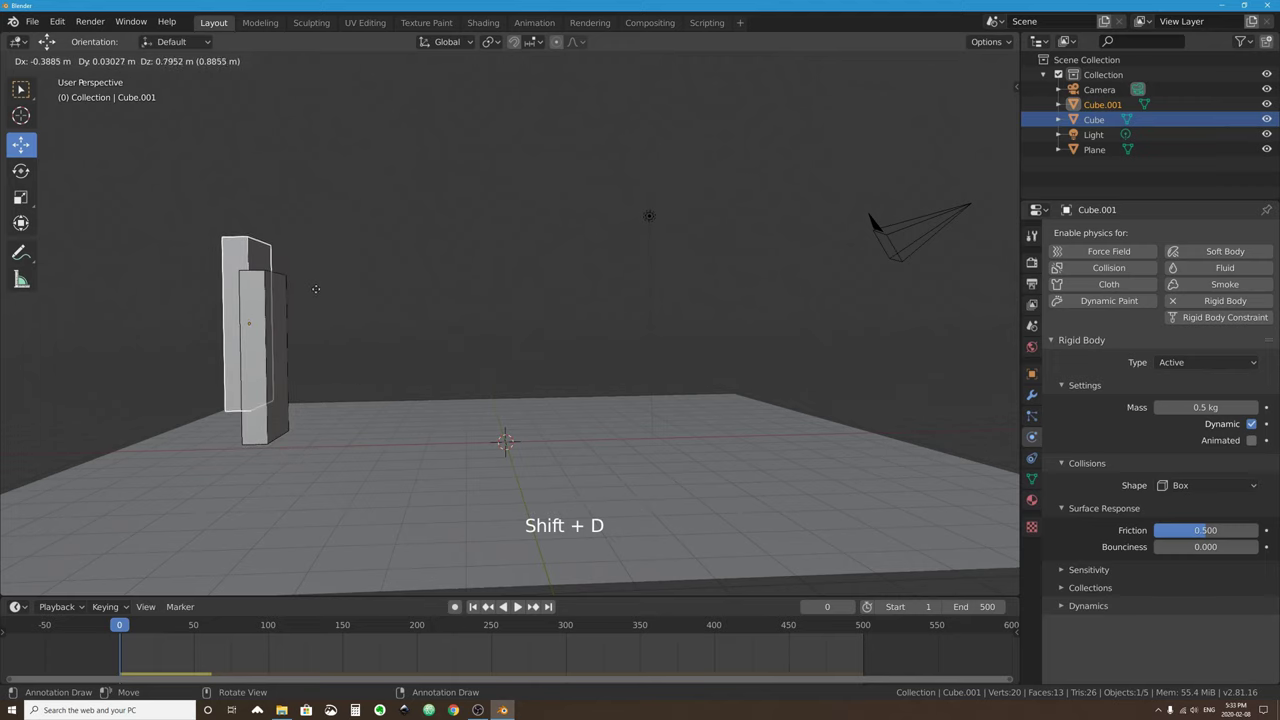
key("x")
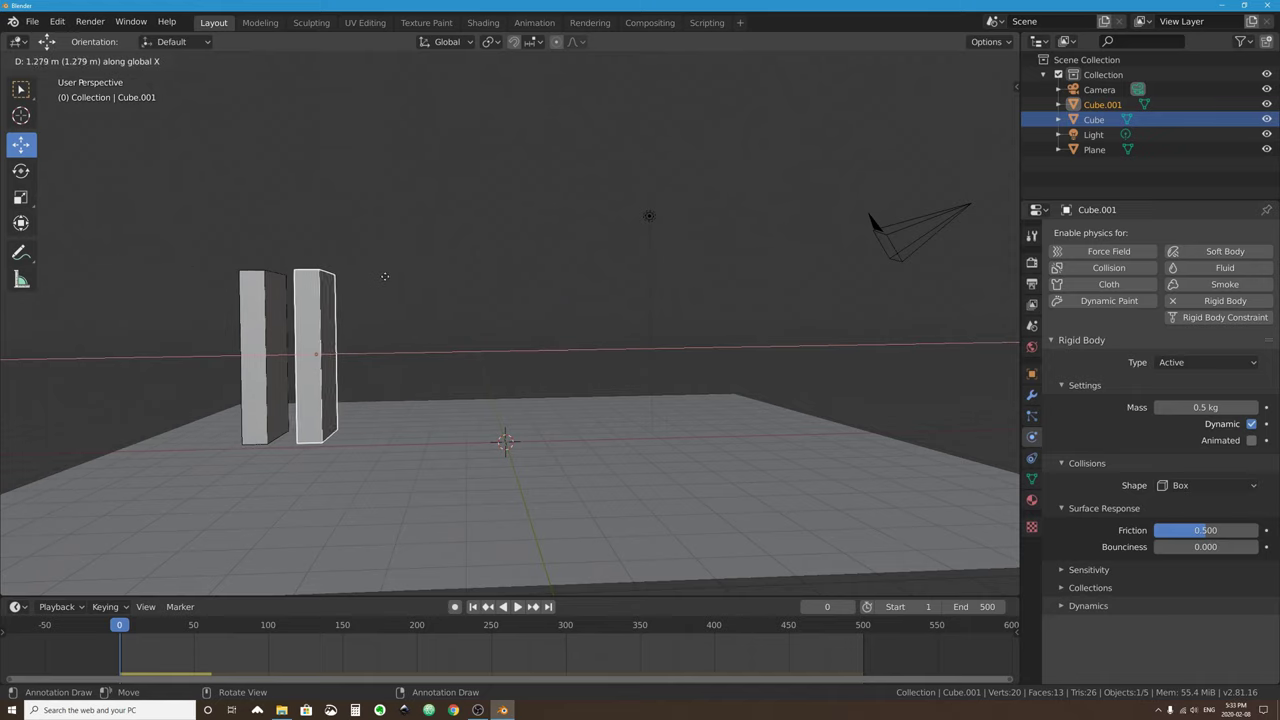
left_click(430, 291)
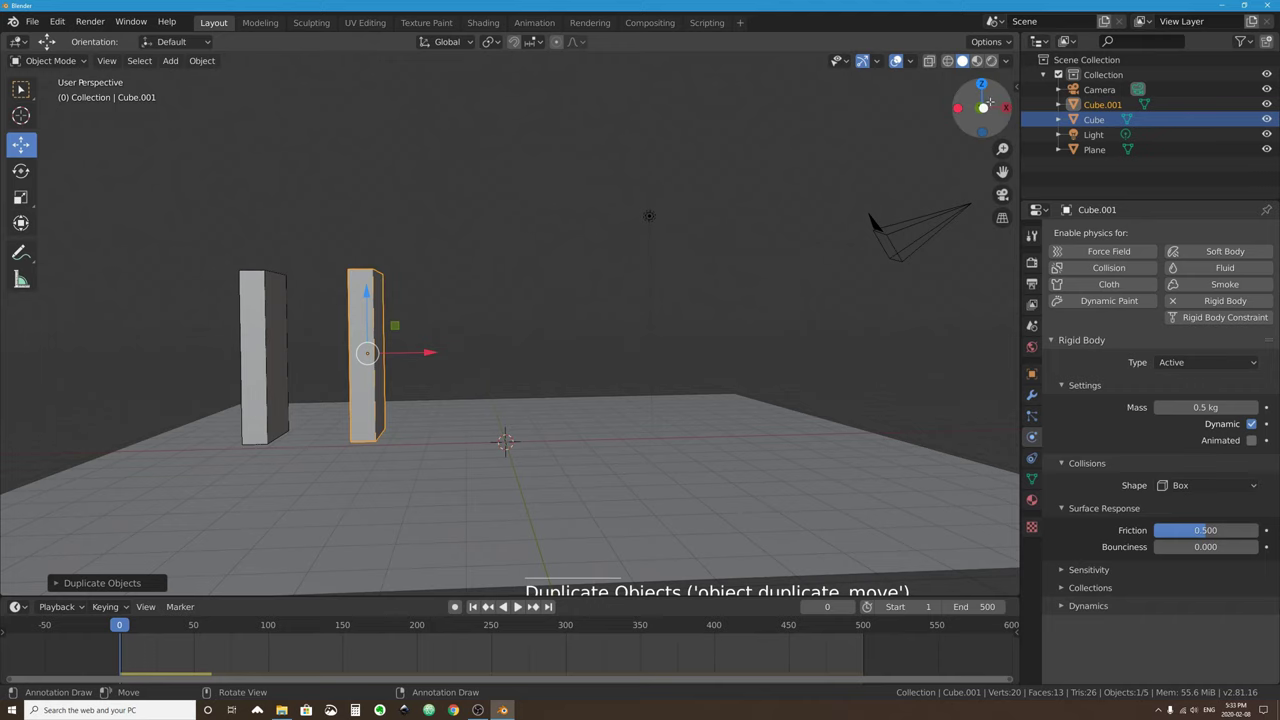
middle_click_drag(985, 105, 996, 100)
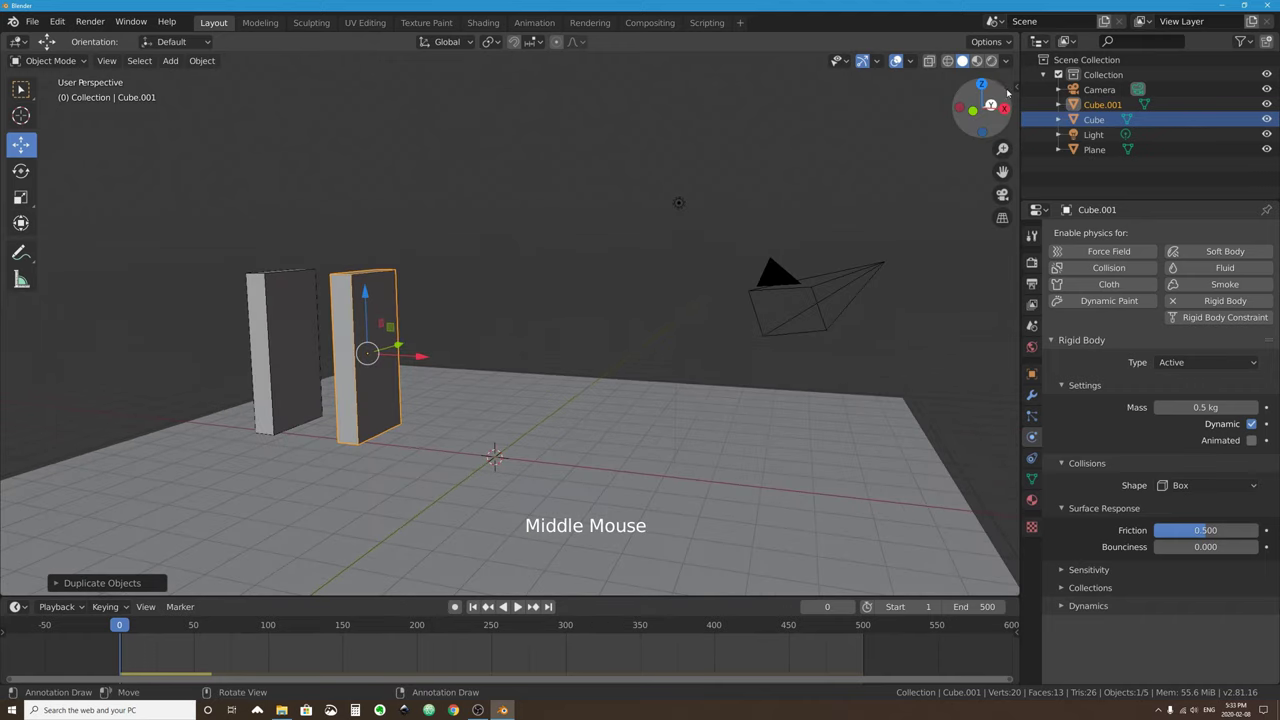
left_click(972, 109)
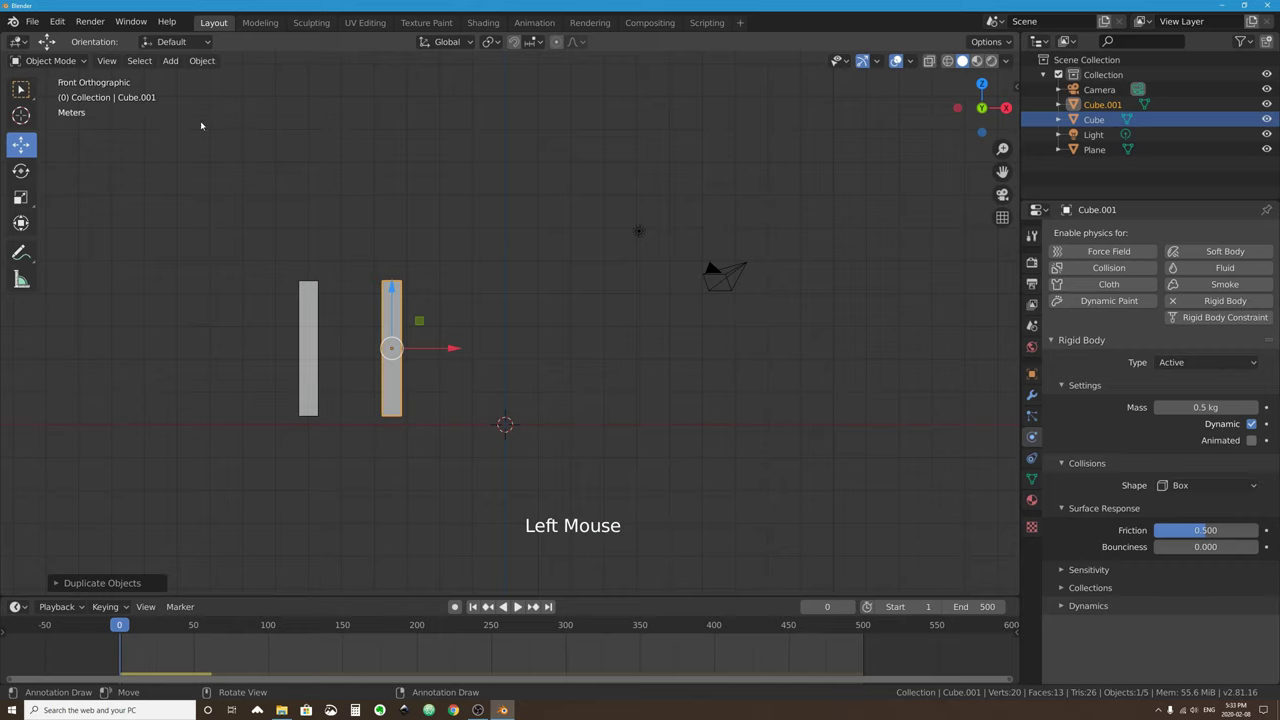
left_click_drag(461, 351, 444, 351)
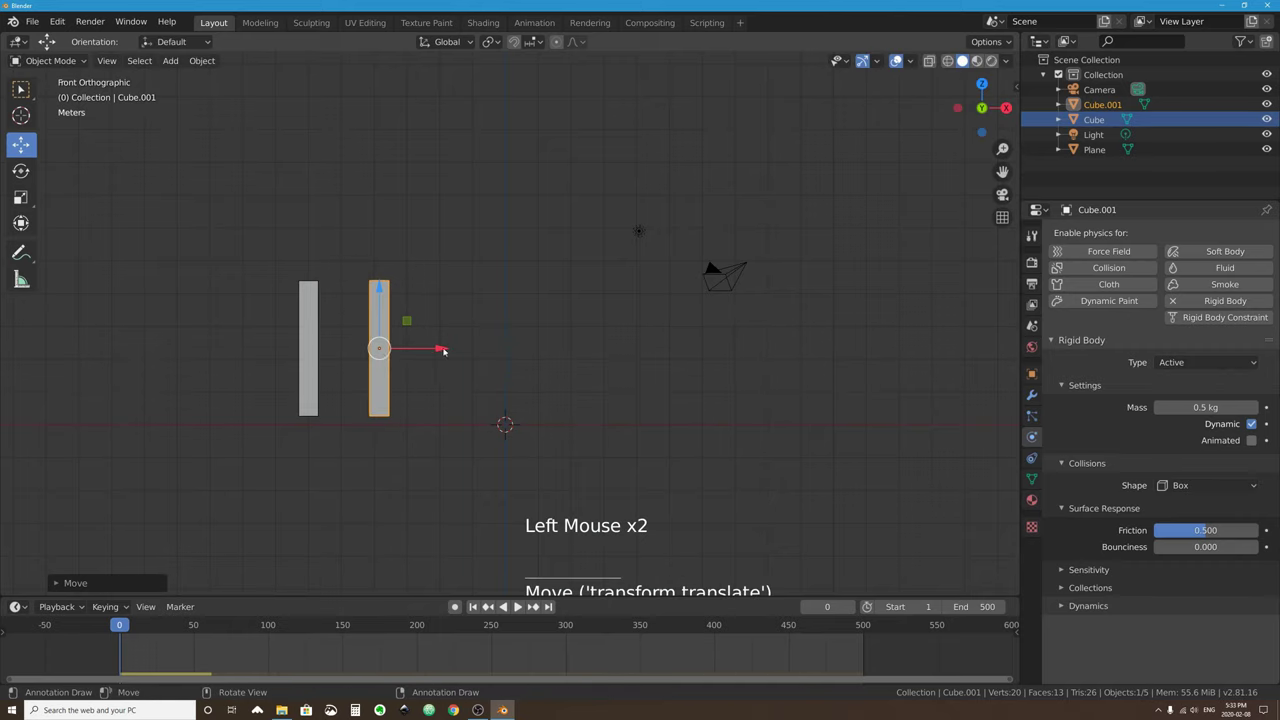
Duplicate both blocks along X and adjust the new pair so the four blocks stand evenly spaced.
left_click(311, 304, "shift")
scroll(520, 434, "up", 1)
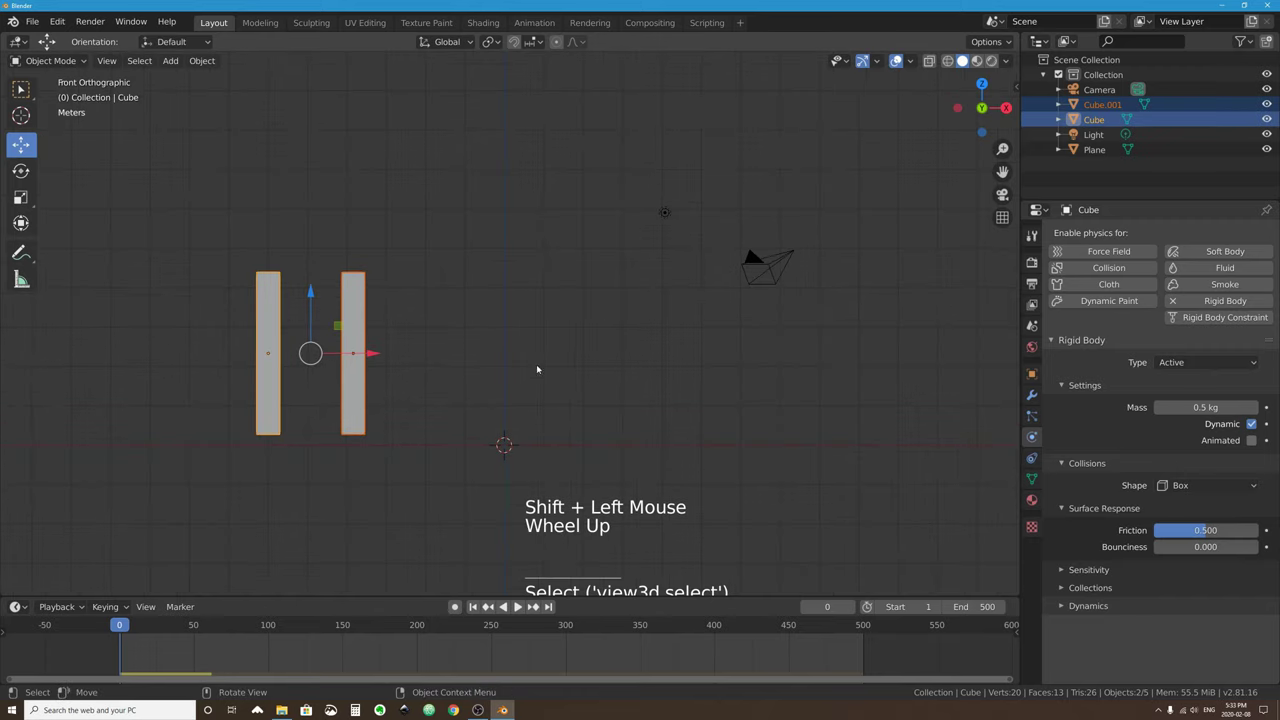
key("shift+d")
key("x")
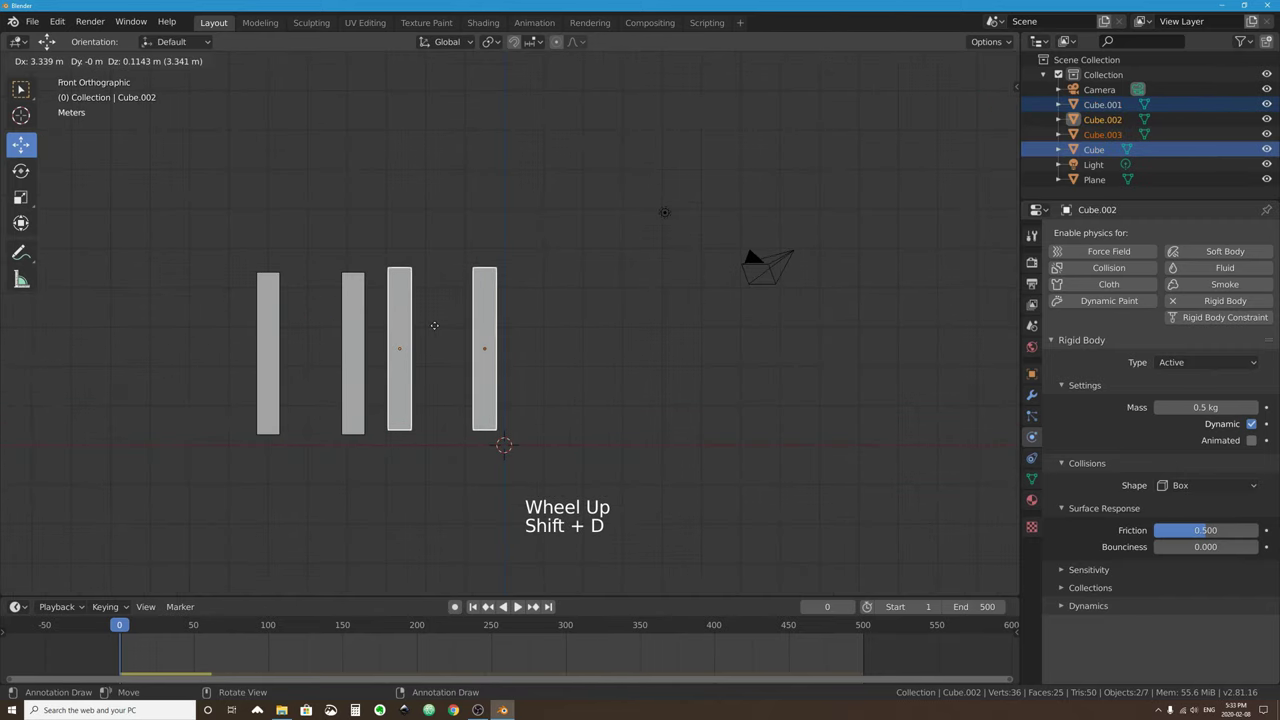
left_click(477, 358)
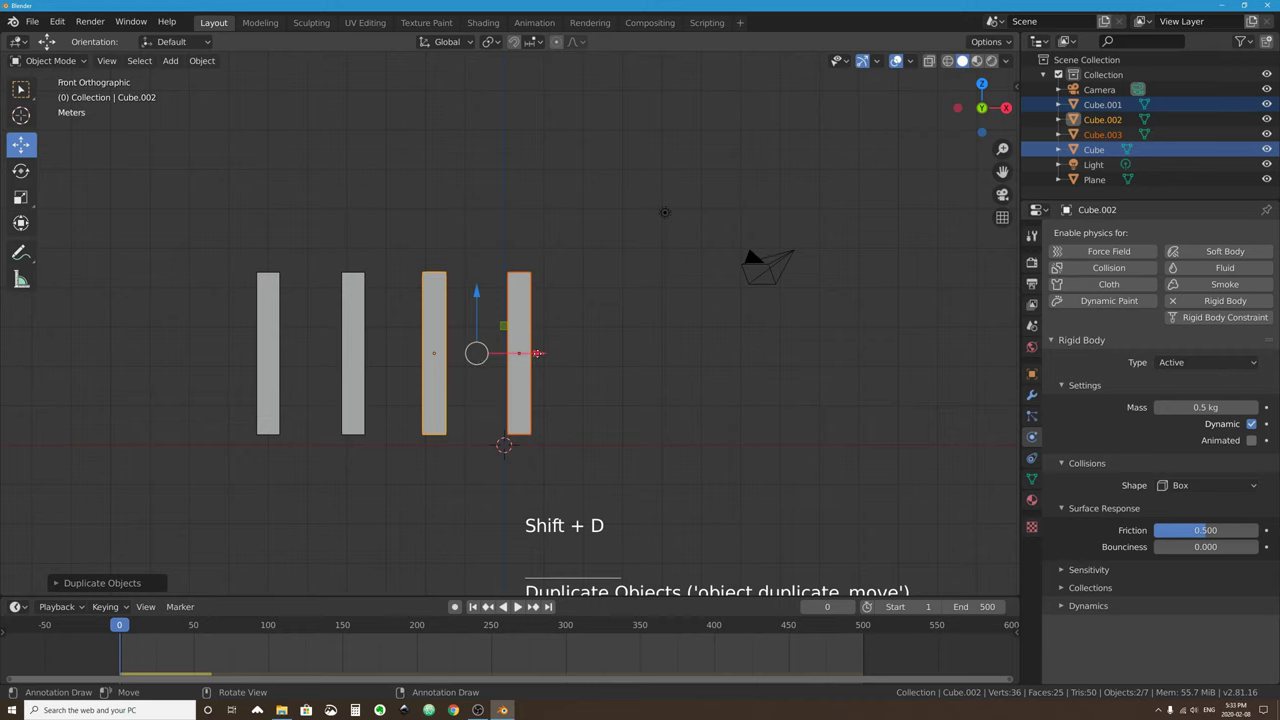
left_click_drag(537, 353, 544, 357)
Duplicate all four blocks and place the copies along X to continue the row to eight evenly spaced blocks.
left_click(263, 292, "shift")
left_click(348, 289, "shift")
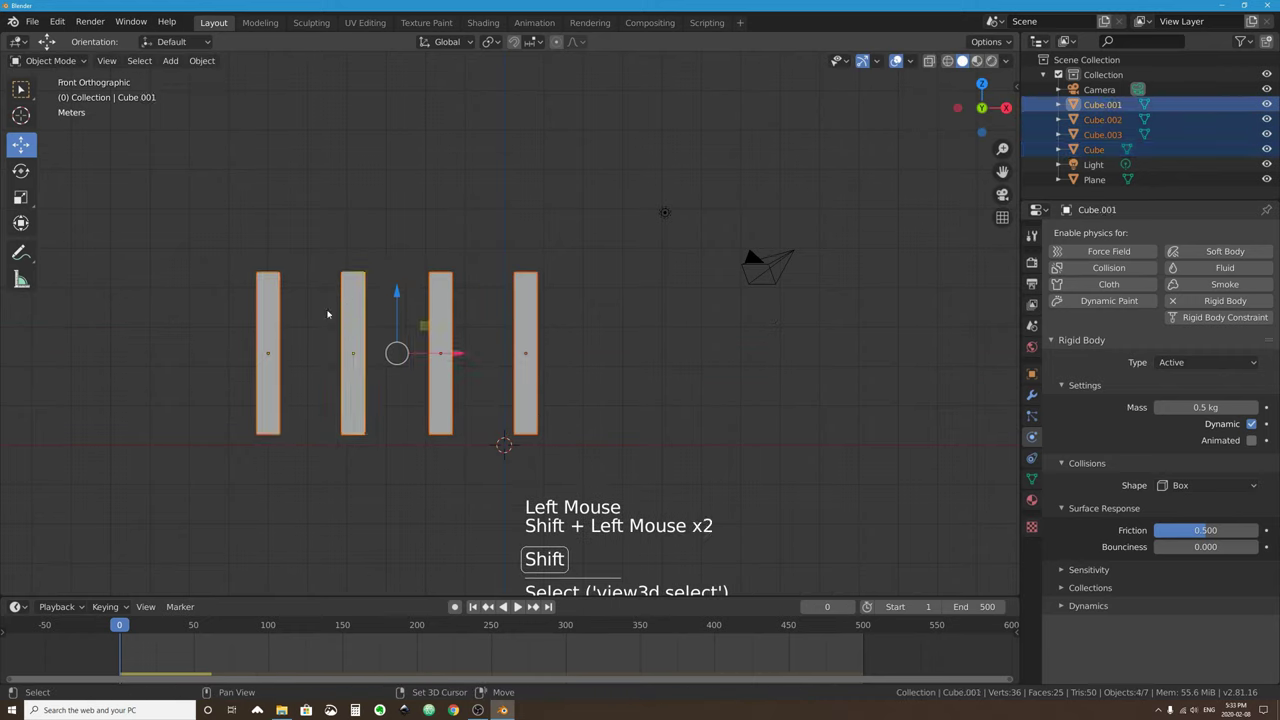
key("shift+d")
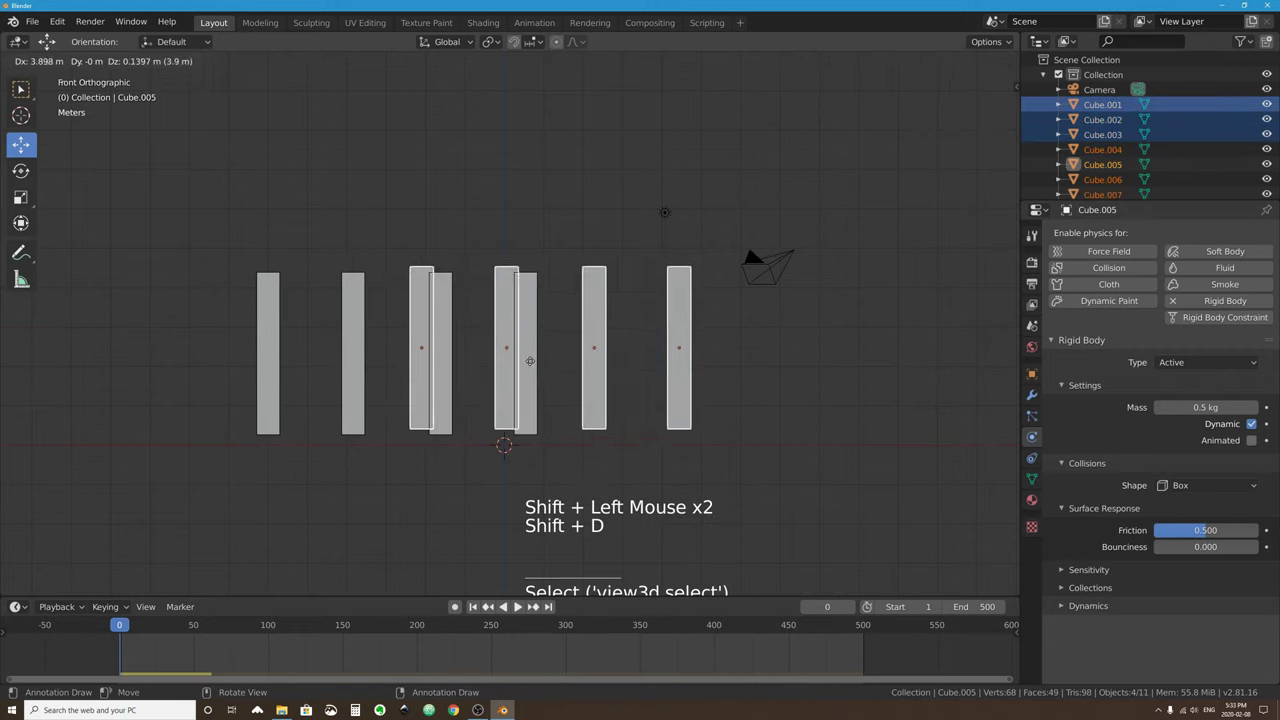
left_click(719, 385)
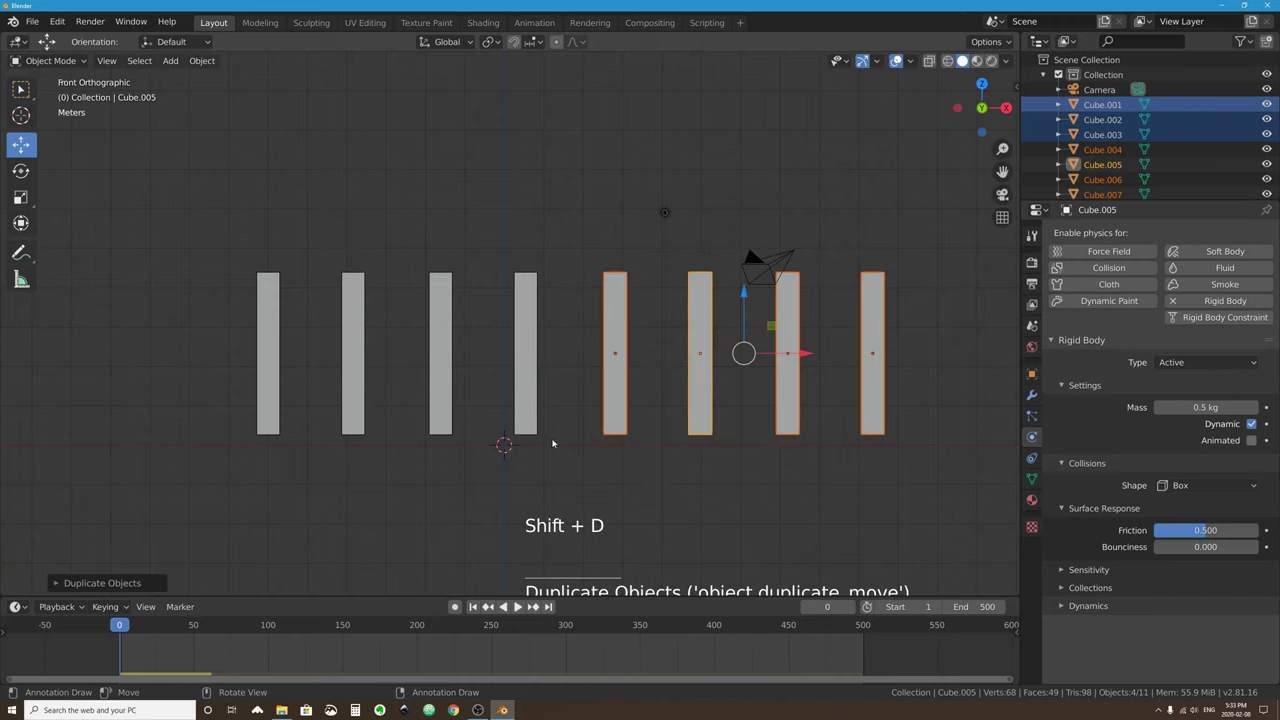
Scale the floor plane up by a factor of about 1.45 so it extends beyond the row of blocks.
scroll(552, 443, "down", 3)
middle_click_drag(540, 432, 494, 434)
left_click(480, 420)
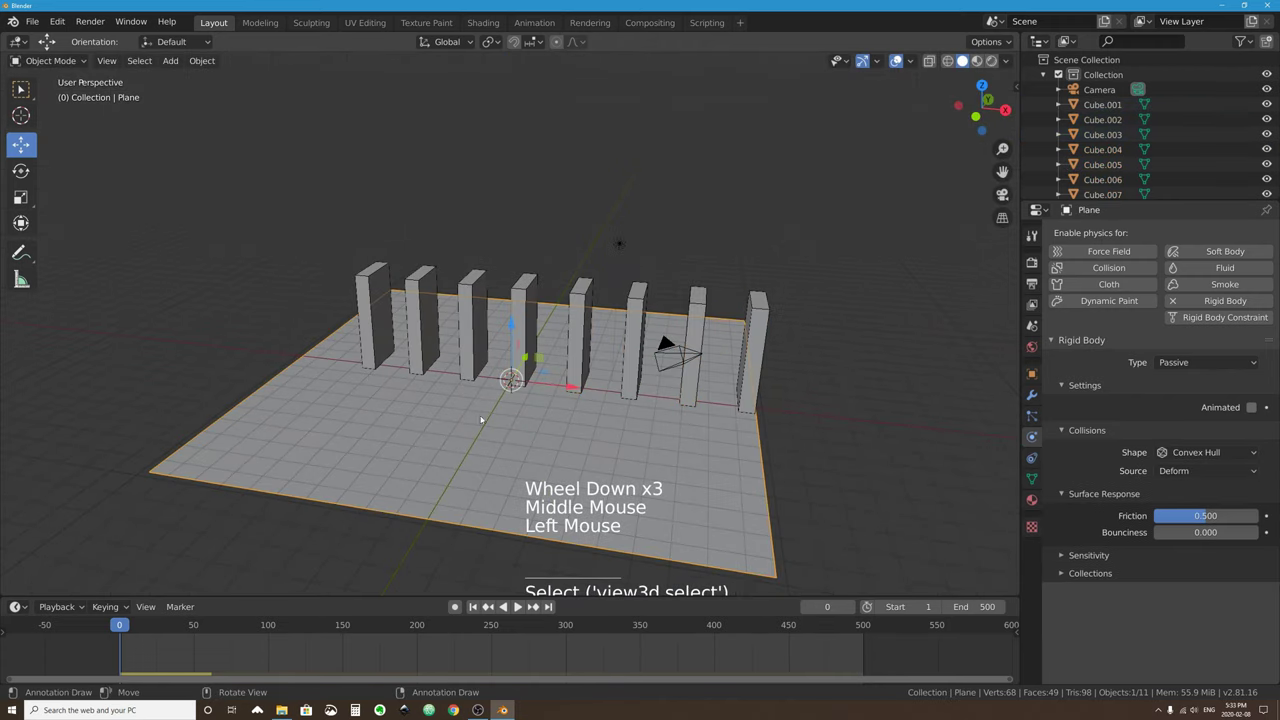
key("s")
left_click(671, 434)
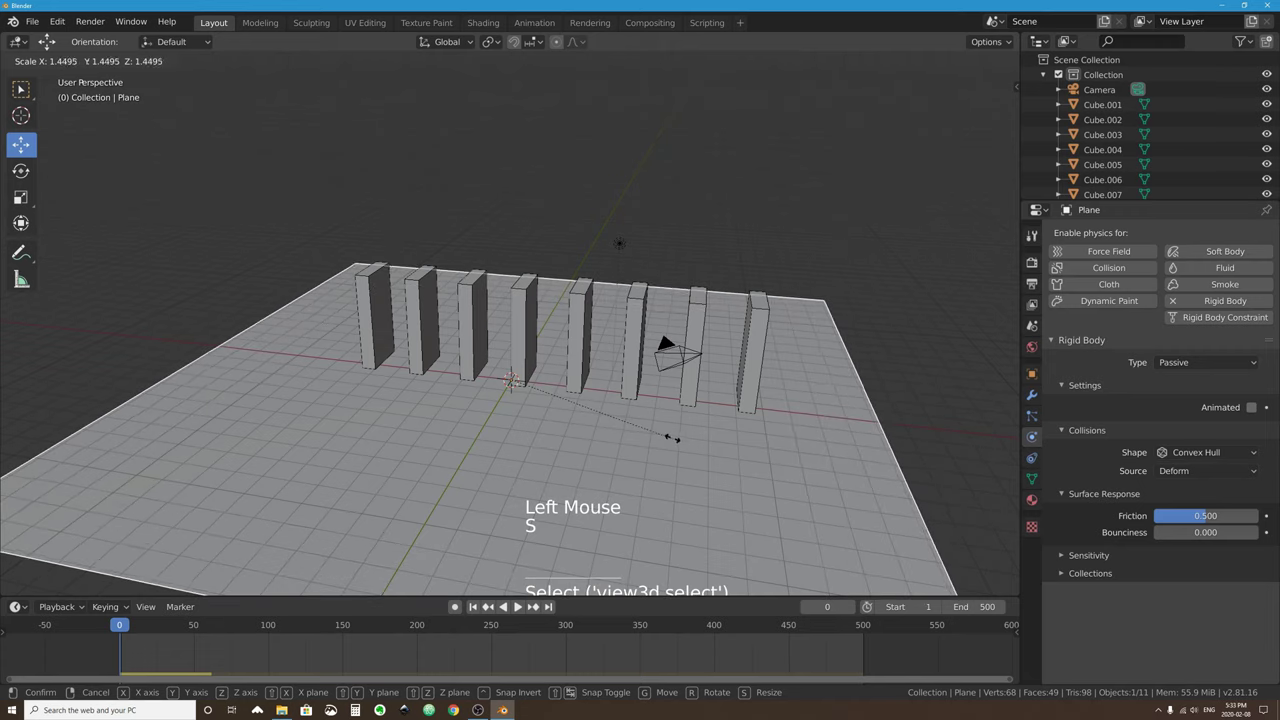
Play the simulation from the start to check how the row of blocks stands, and cancel playback back to frame 1.
middle_click_drag(529, 523, 359, 484)
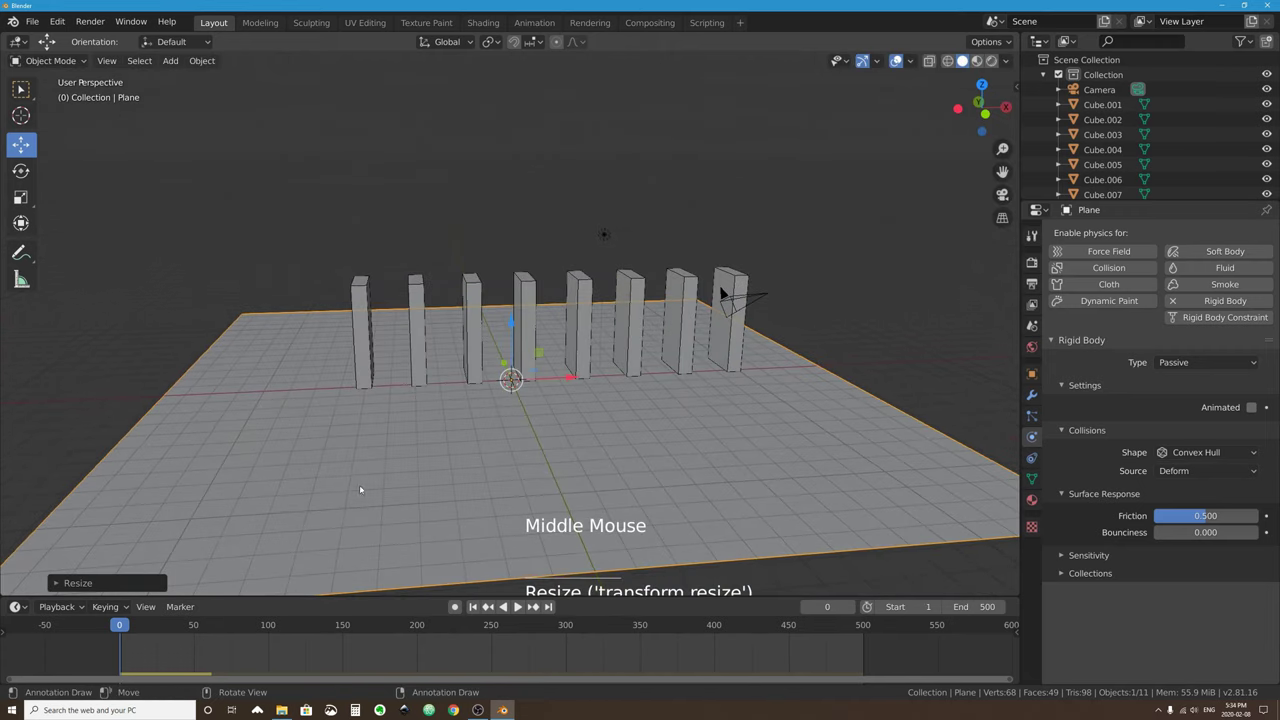
left_click(474, 607)
left_click(517, 607)
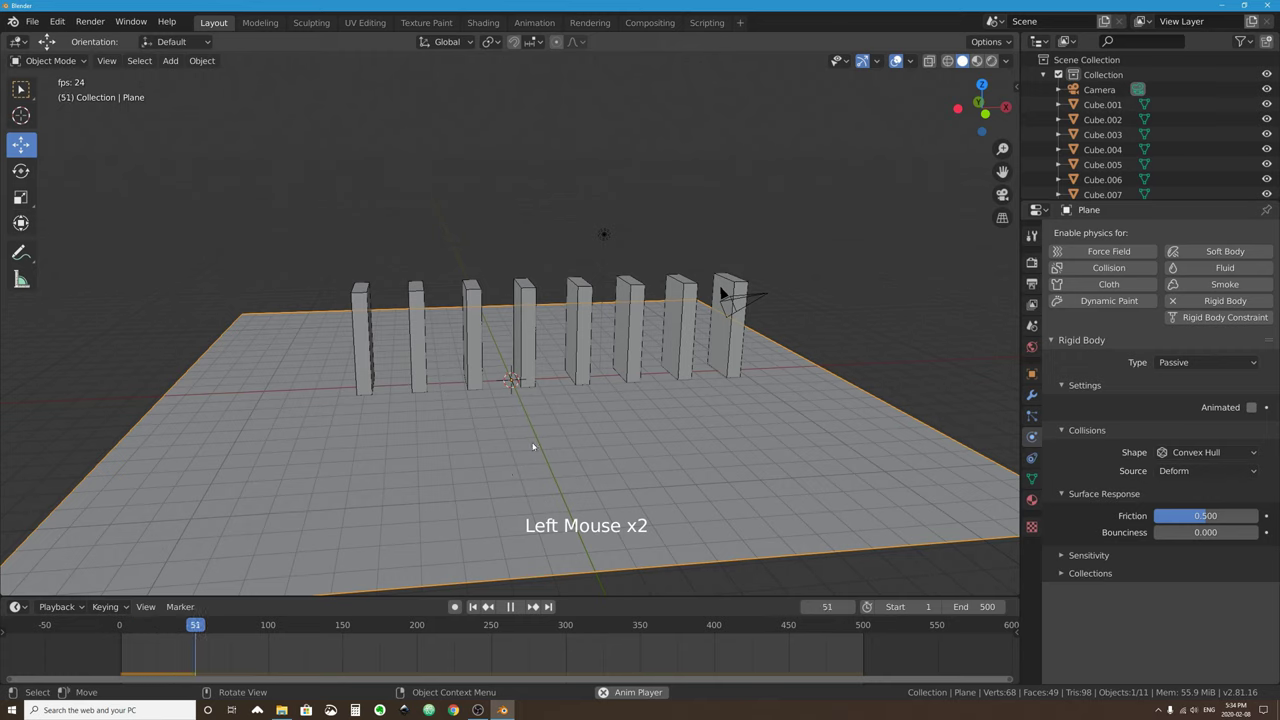
key("Escape")
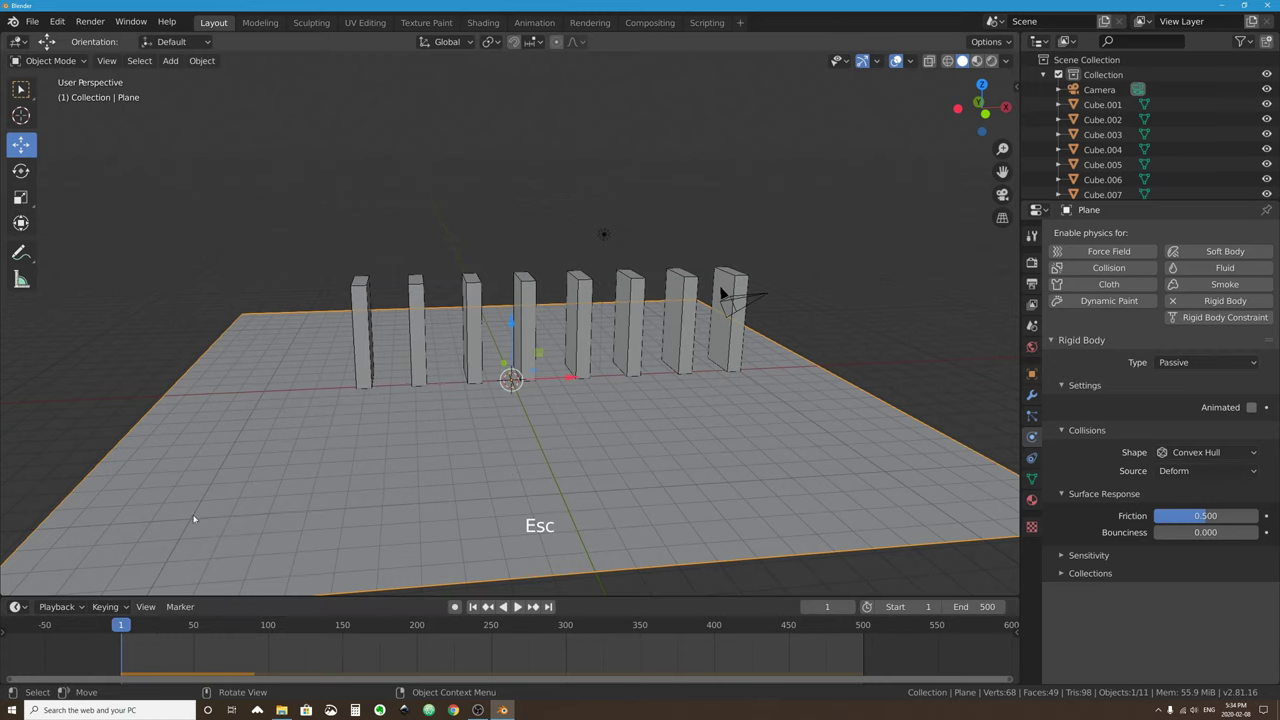
Rotate the first block in the row in front view so it leans toward the second block.
left_click(360, 320)
key("KP_1")
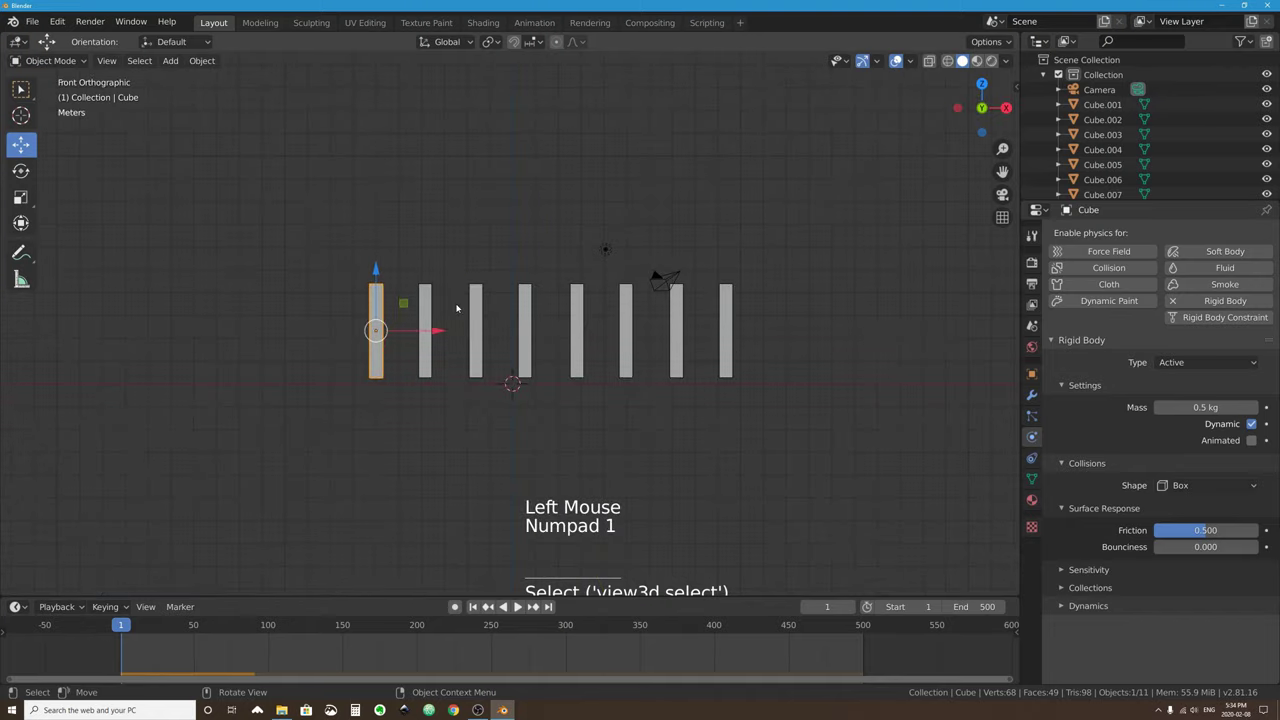
scroll(450, 273, "up", 1)
scroll(450, 273, "up", 2)
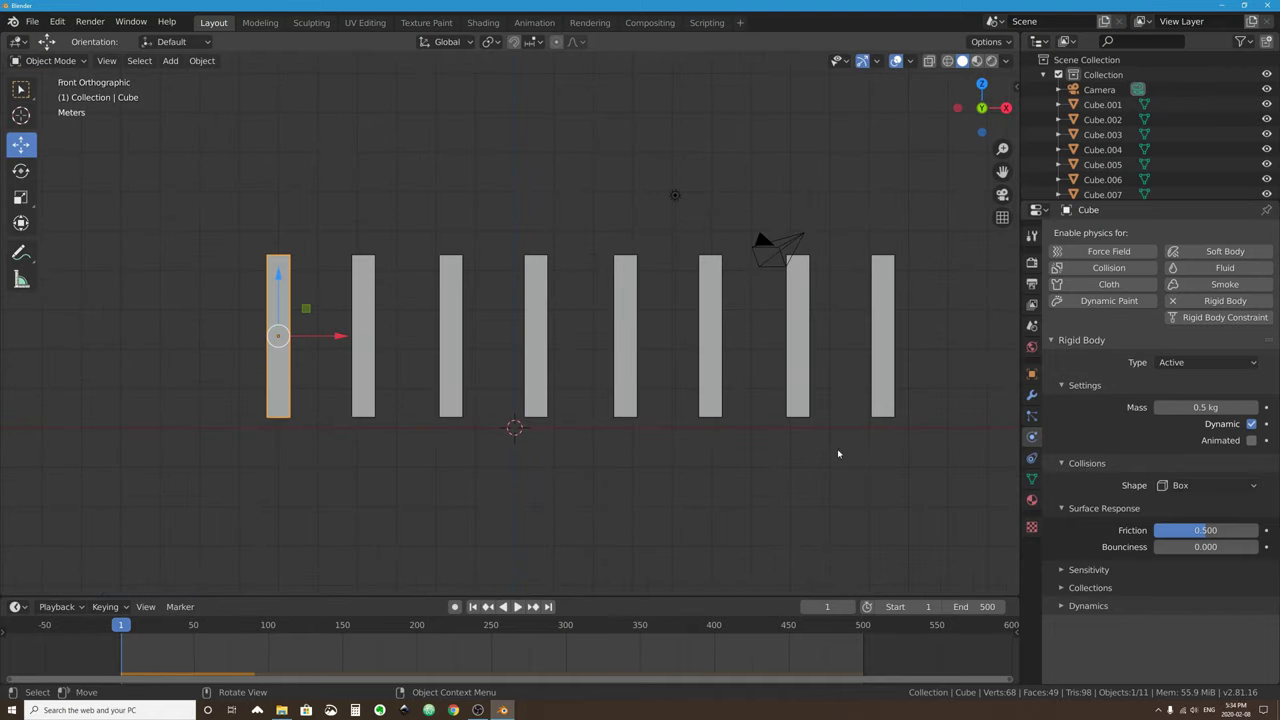
left_click_drag(987, 110, 983, 108)
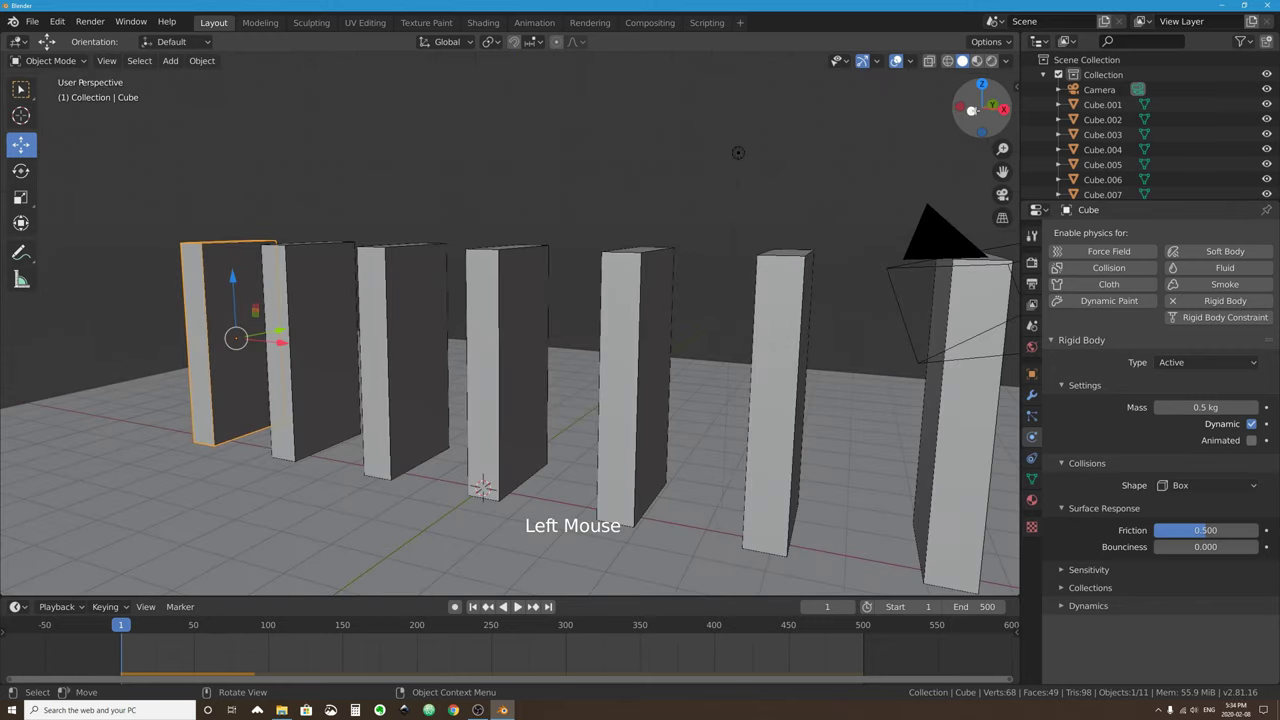
left_click(970, 110)
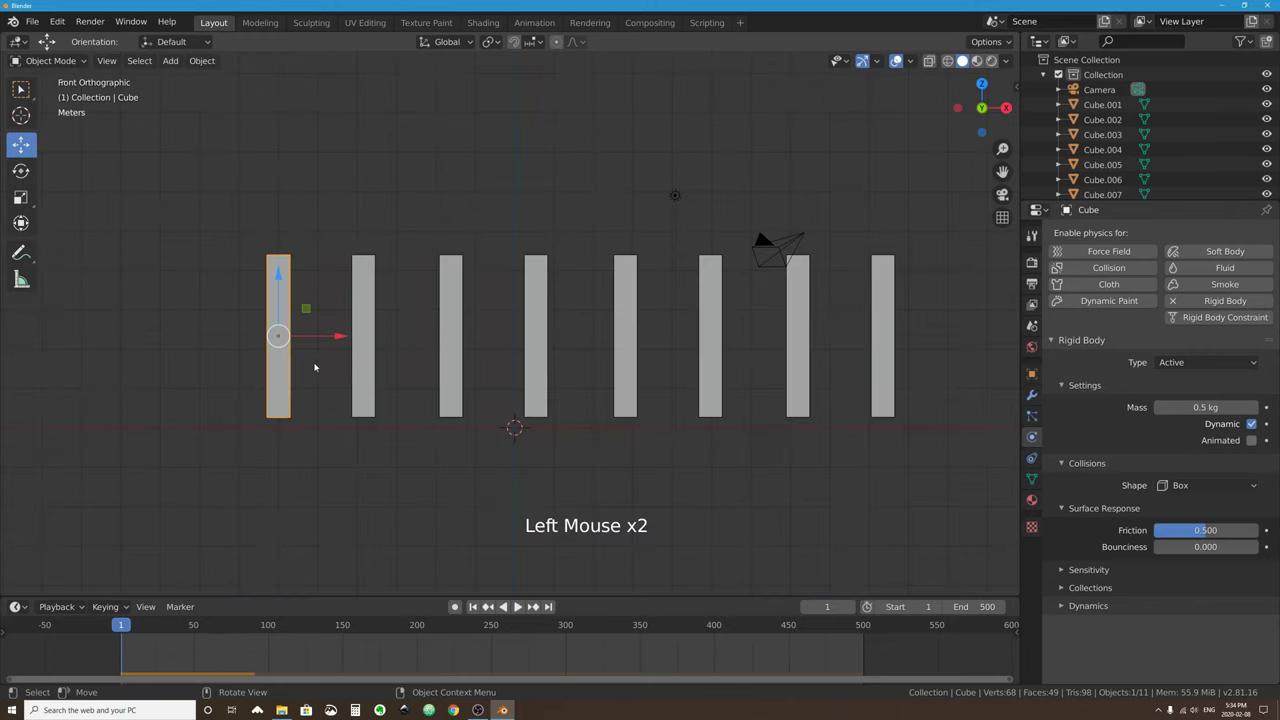
key("r")
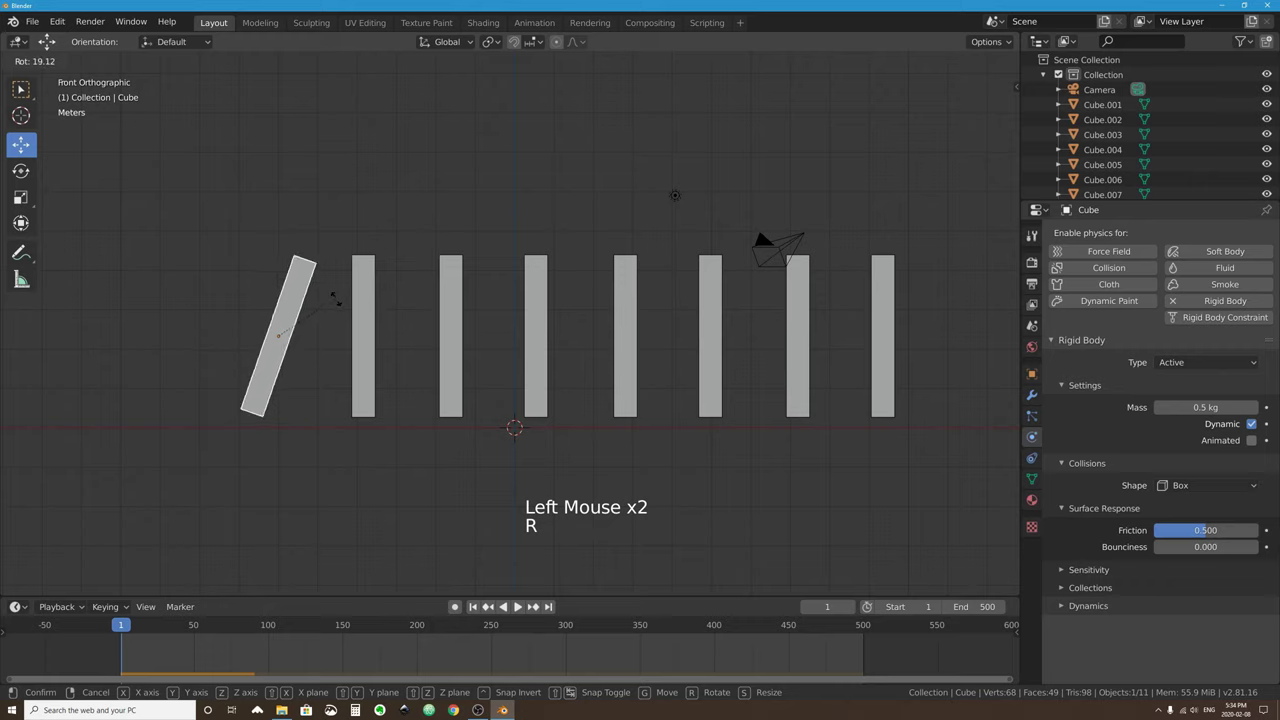
left_click(328, 316)
Reposition the leaning block so its lower corner sits just above the floor, and fine-tune its tilt.
key("g")
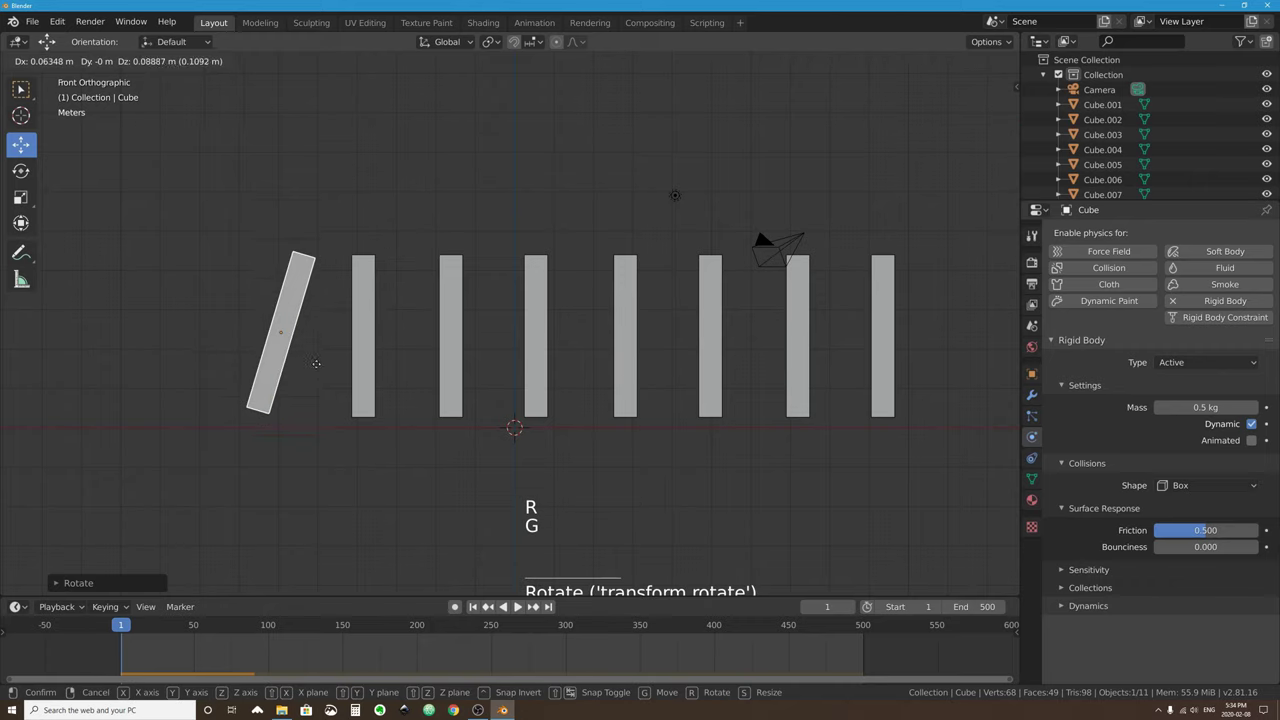
left_click(291, 256)
key("g")
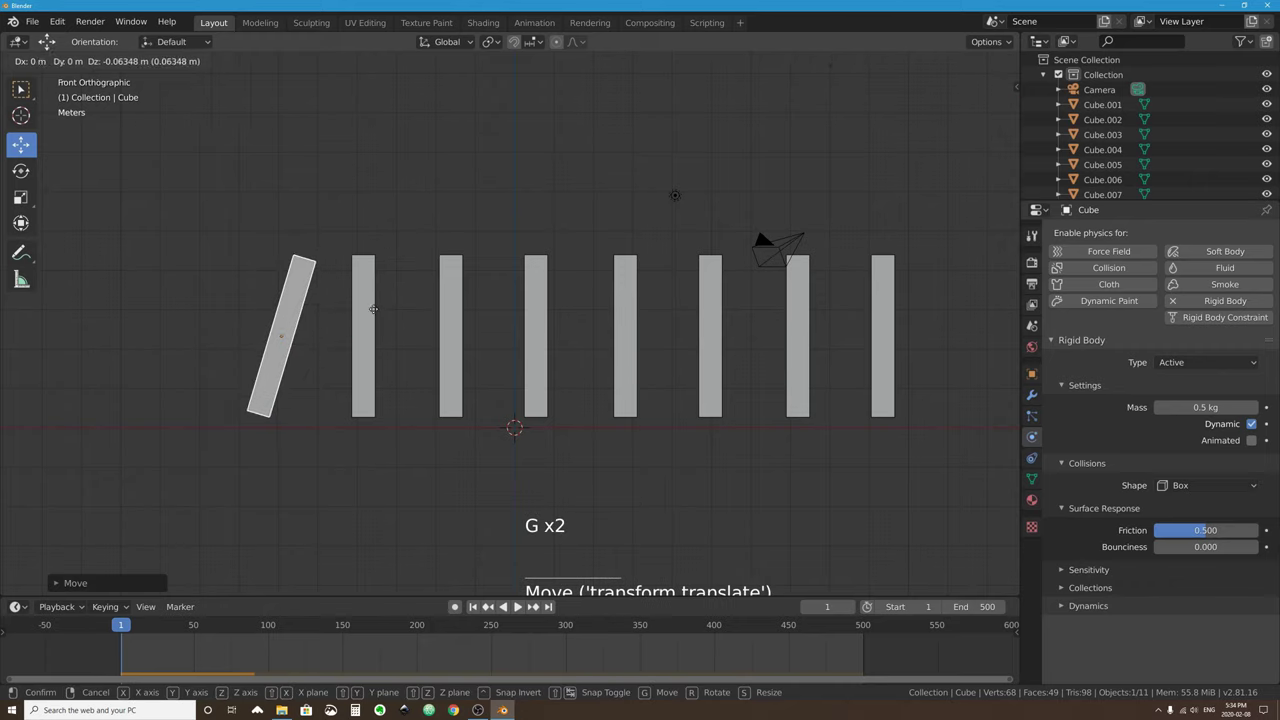
left_click(376, 313)
key("r")
left_click(400, 288)
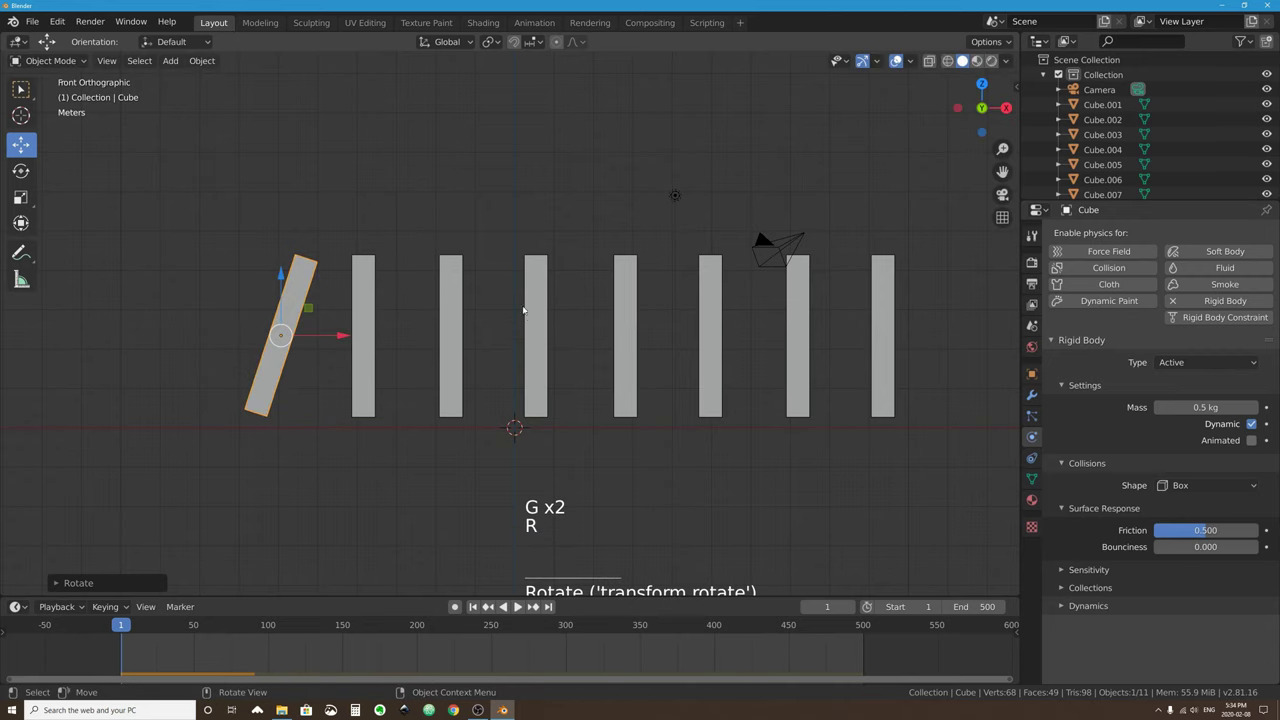
Play the domino simulation to watch the blocks topple, pause it and return to frame 0.
middle_click_drag(523, 309, 523, 337)
scroll(517, 337, "down", 2)
left_click(518, 606)
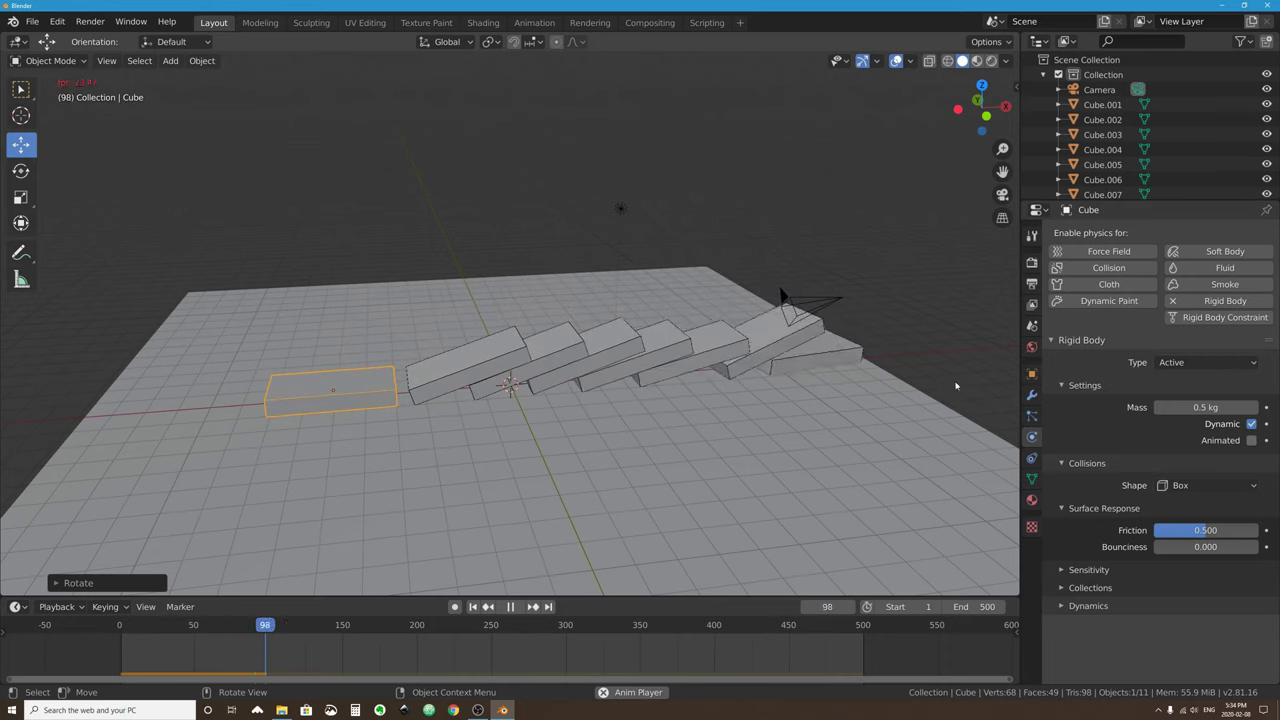
left_click(510, 606)
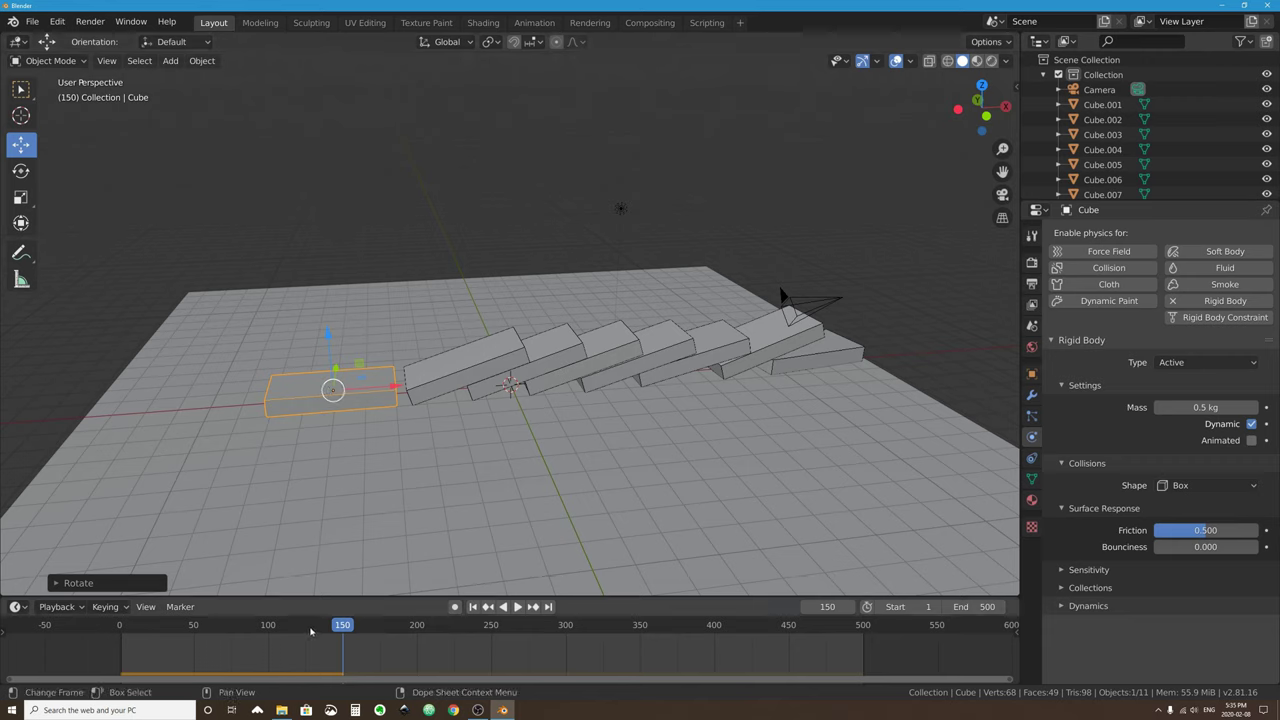
left_click(107, 625)
key("space")
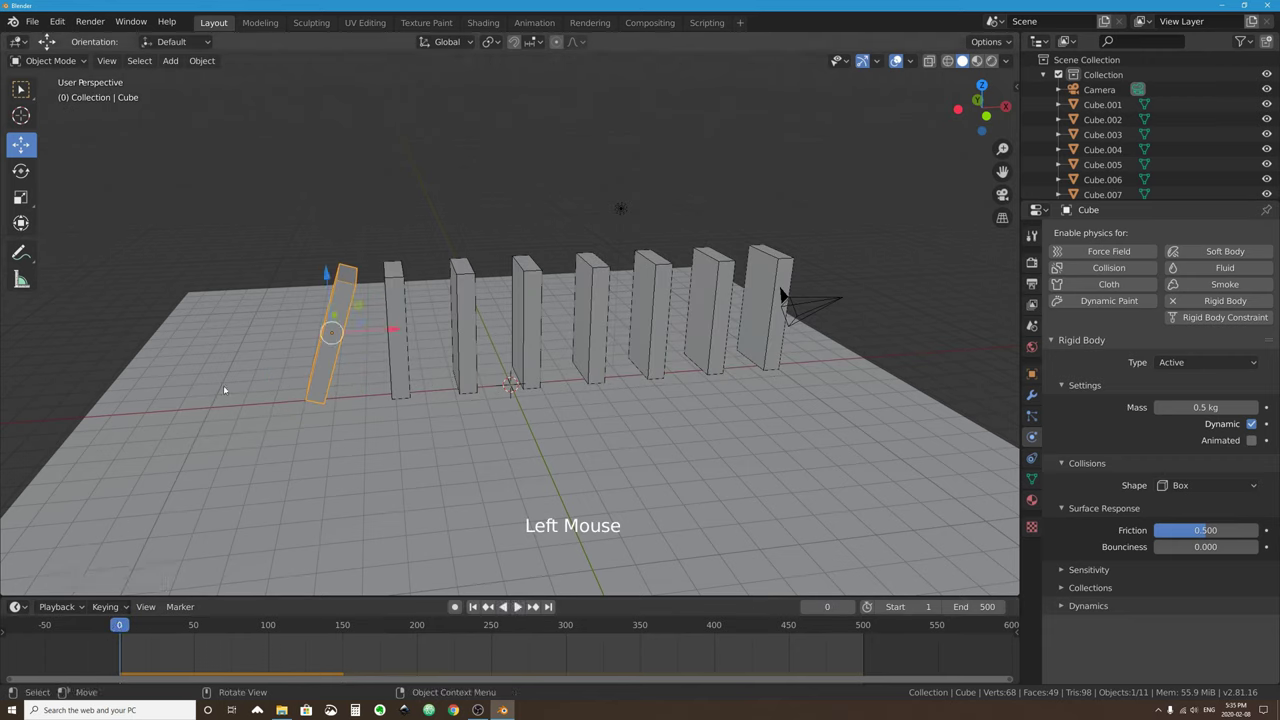
left_click(772, 255)
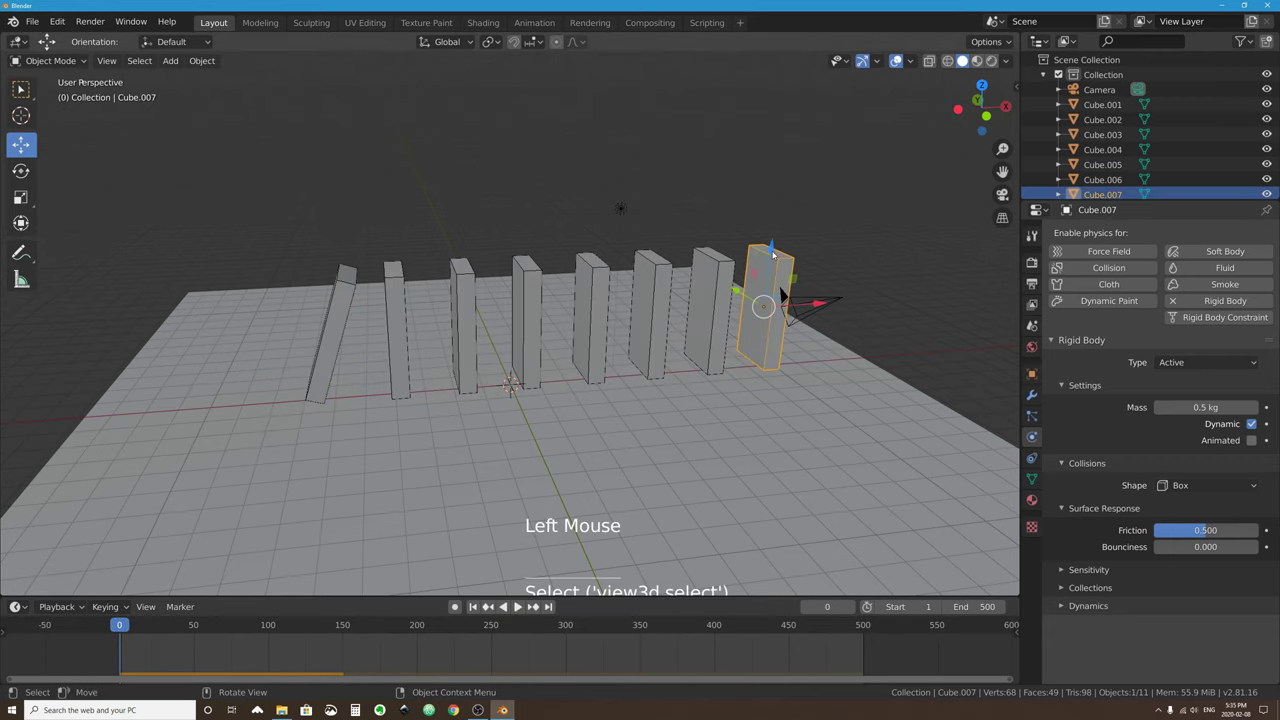
left_click(720, 258, "shift")
left_click(631, 261, "shift")
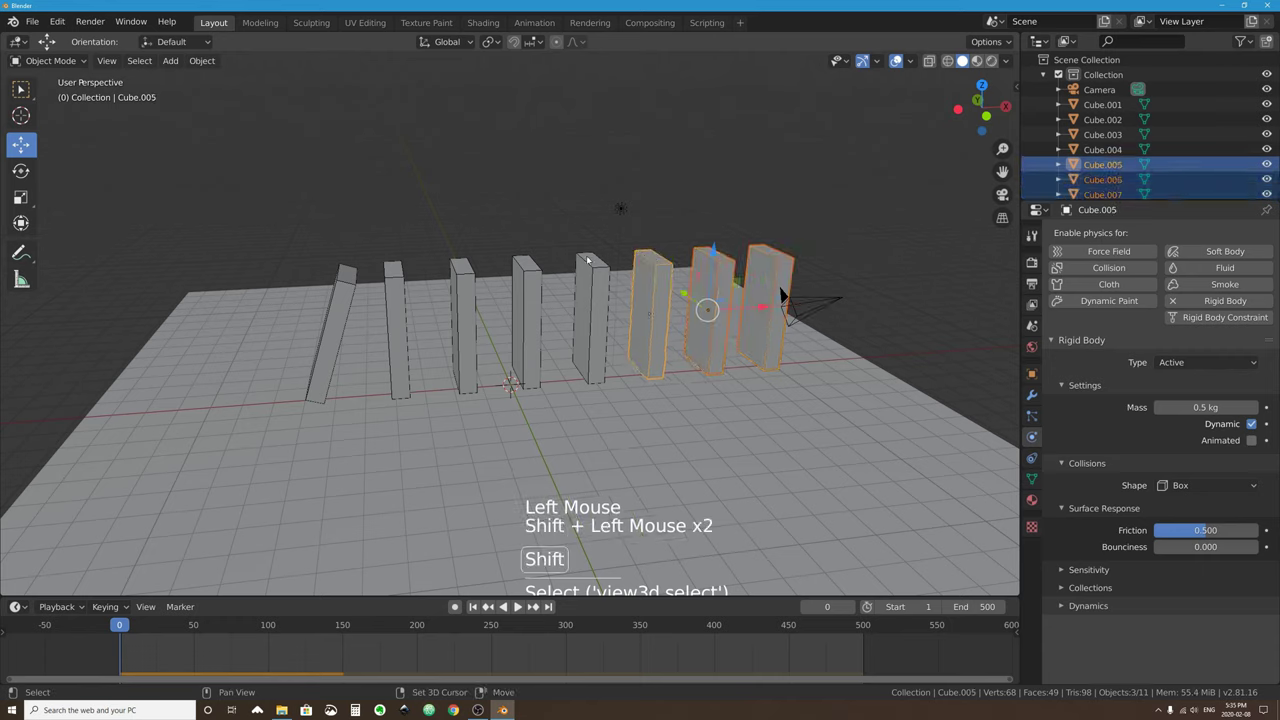
left_click(587, 260, "shift")
Select all eight blocks with the leaning block active, and set the leaning block's surface friction to 0.685.
left_click(776, 253)
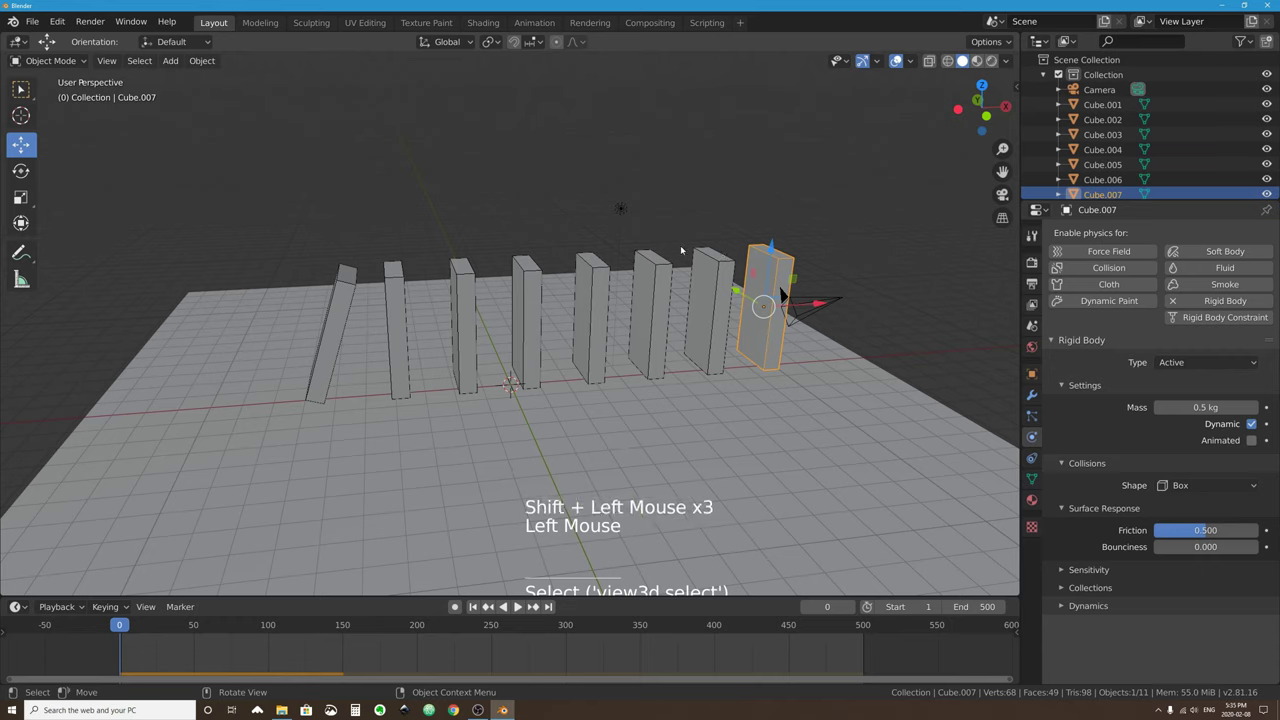
left_click(711, 258, "shift")
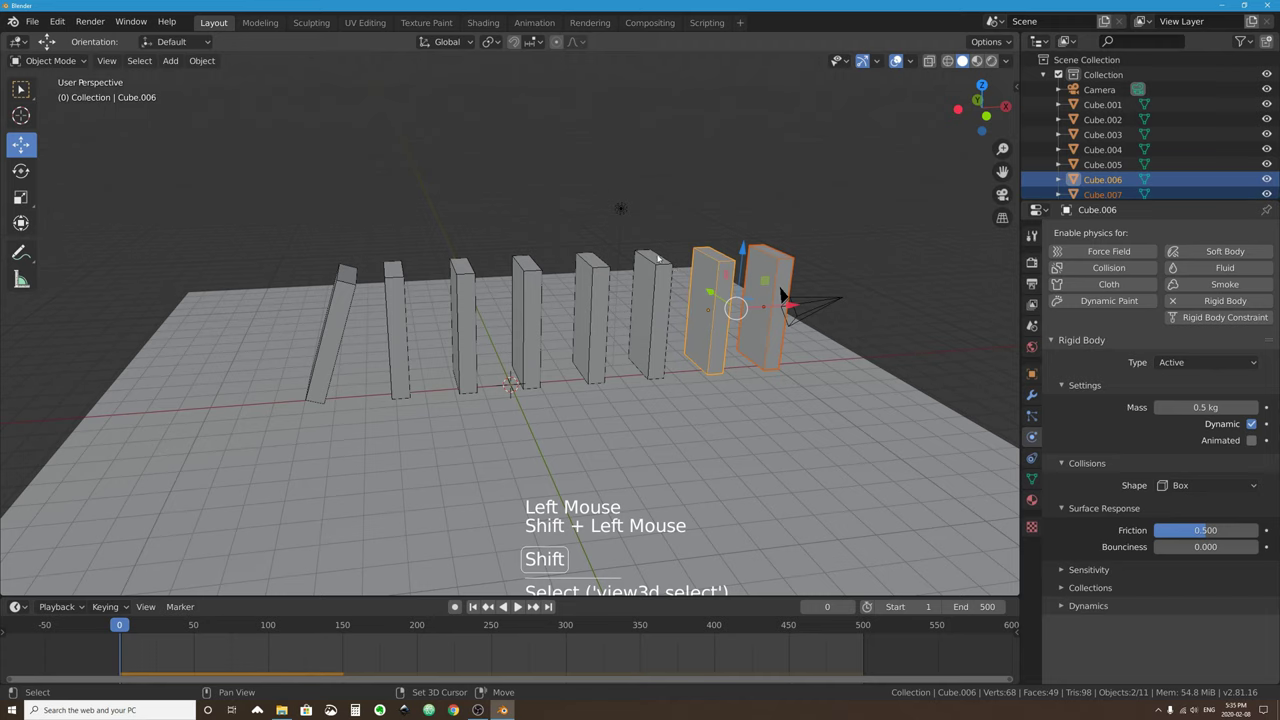
left_click(657, 258, "shift")
left_click(597, 260, "shift")
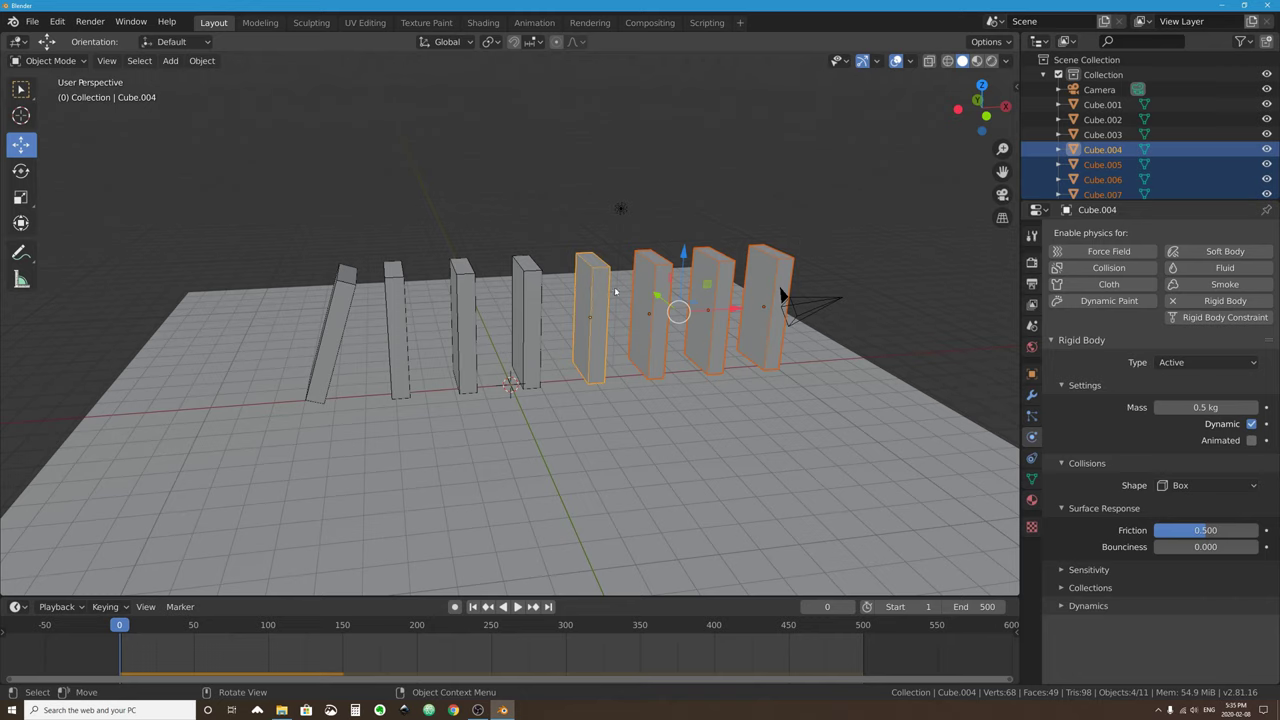
left_click(527, 283, "shift")
left_click(459, 273, "shift")
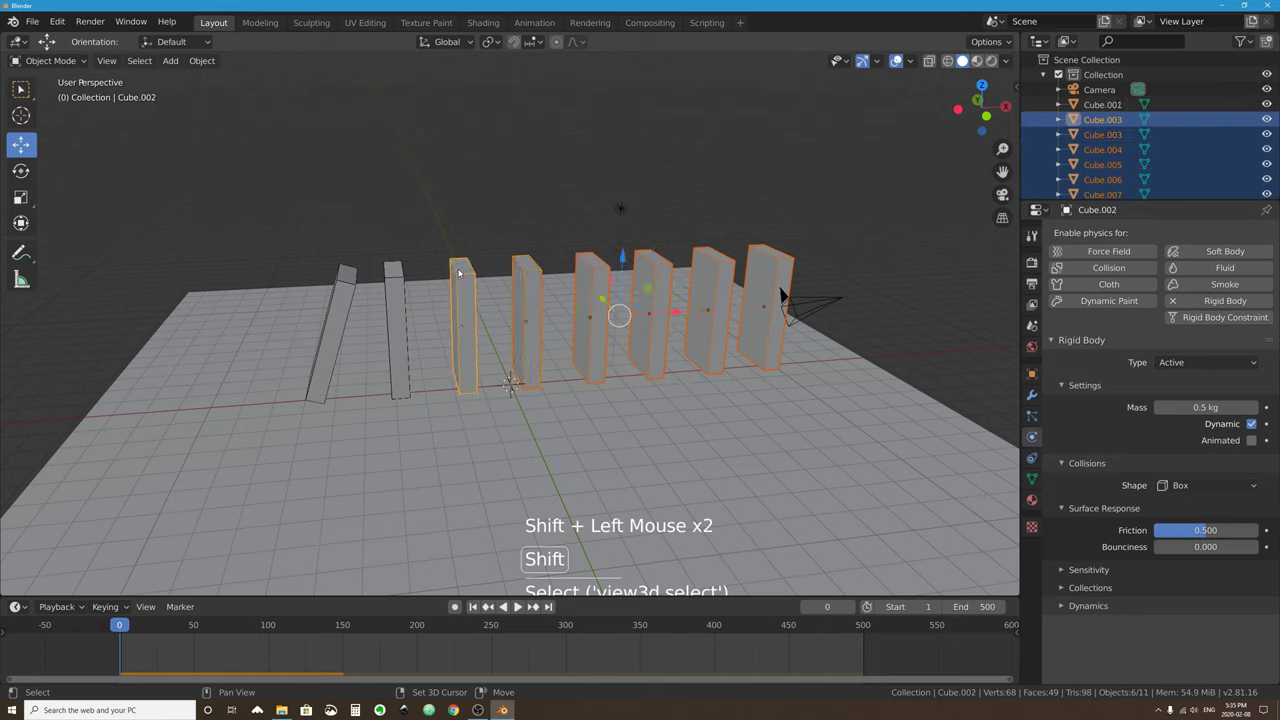
left_click(393, 273, "shift")
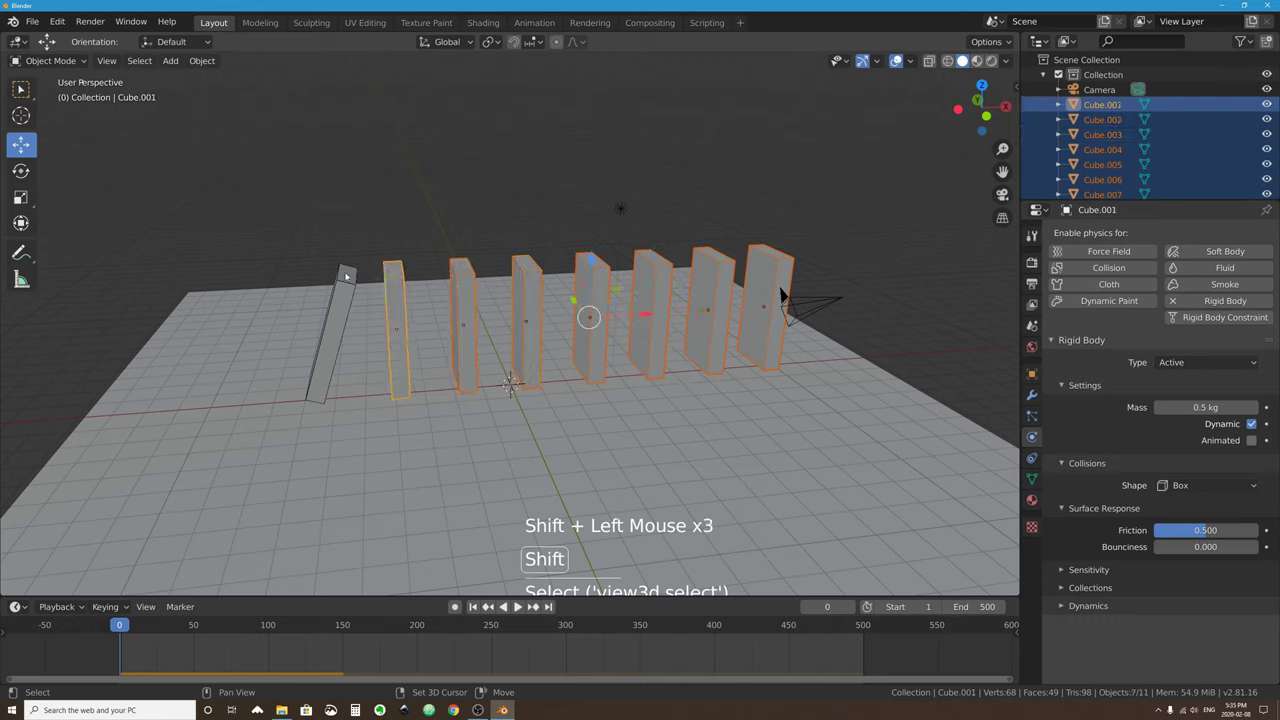
left_click(345, 276, "shift")
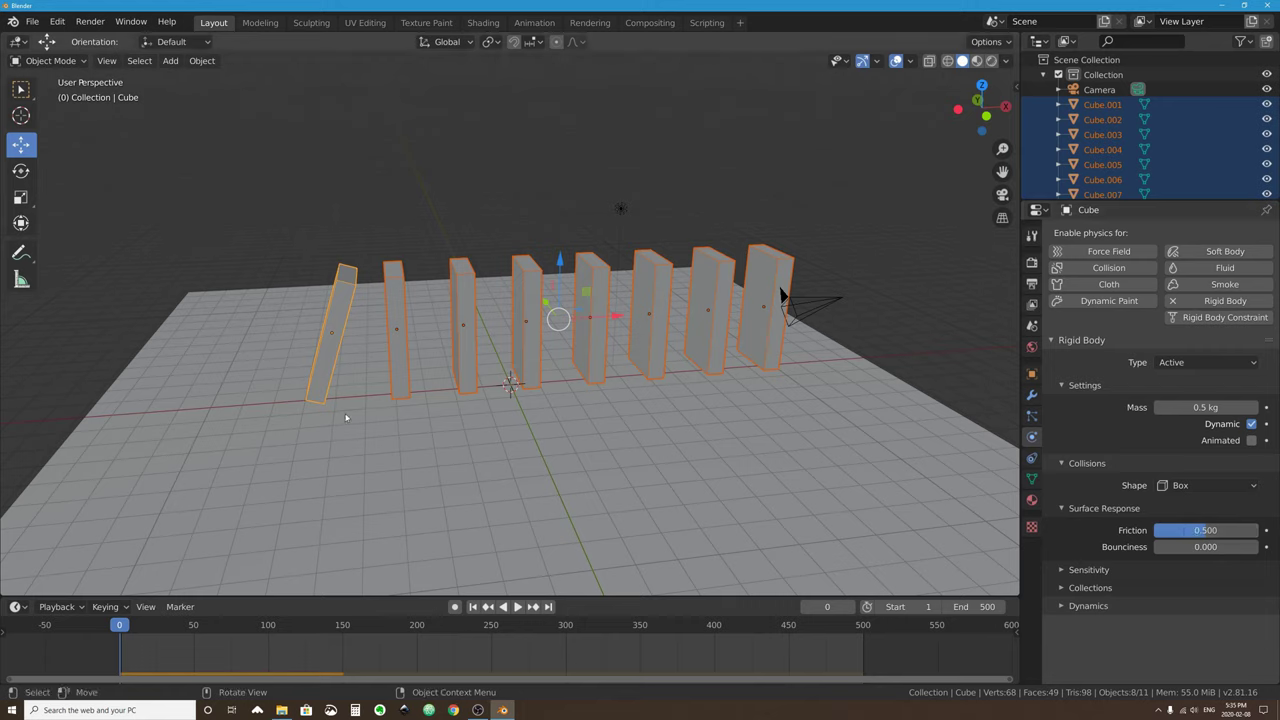
left_click(1214, 530)
left_click(1206, 560)
mouse_move(1206, 530)
left_mouse_down()
mouse_move(1195, 530)
mouse_move(1226, 530)
left_mouse_up()
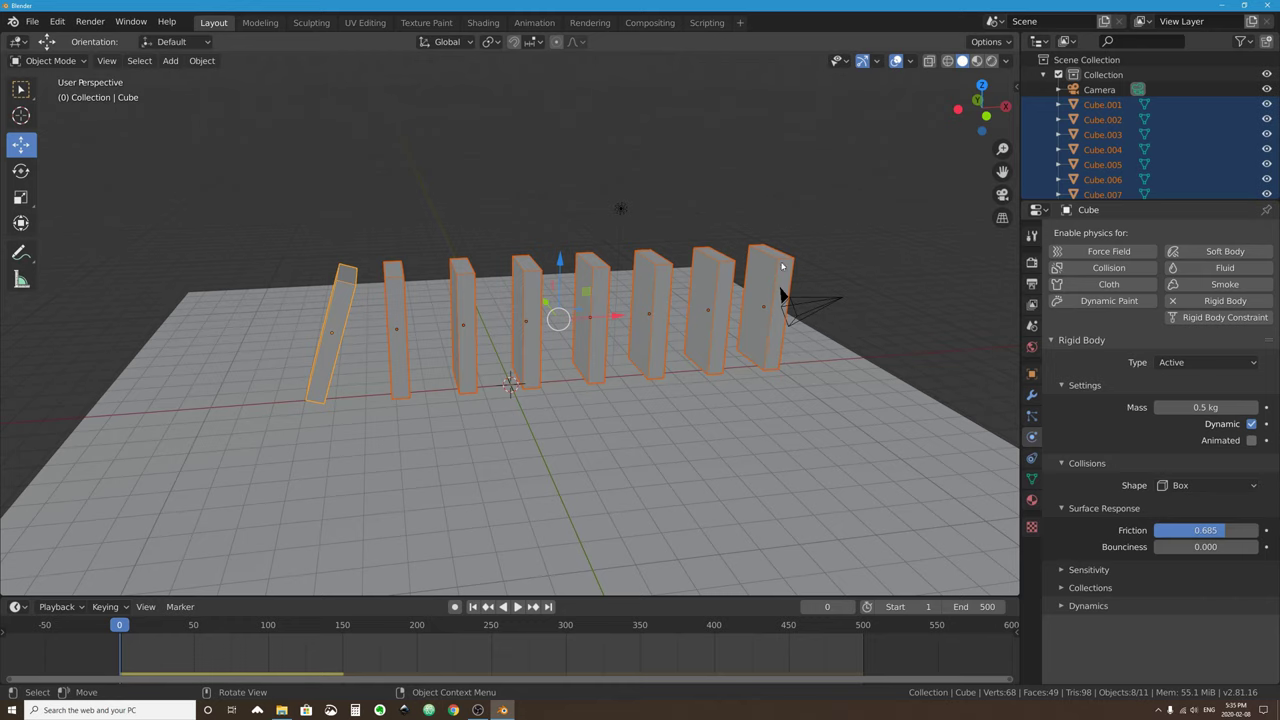
Copy the leaning block's rigid body settings to the other selected blocks and check the friction on several of them.
left_click(202, 61)
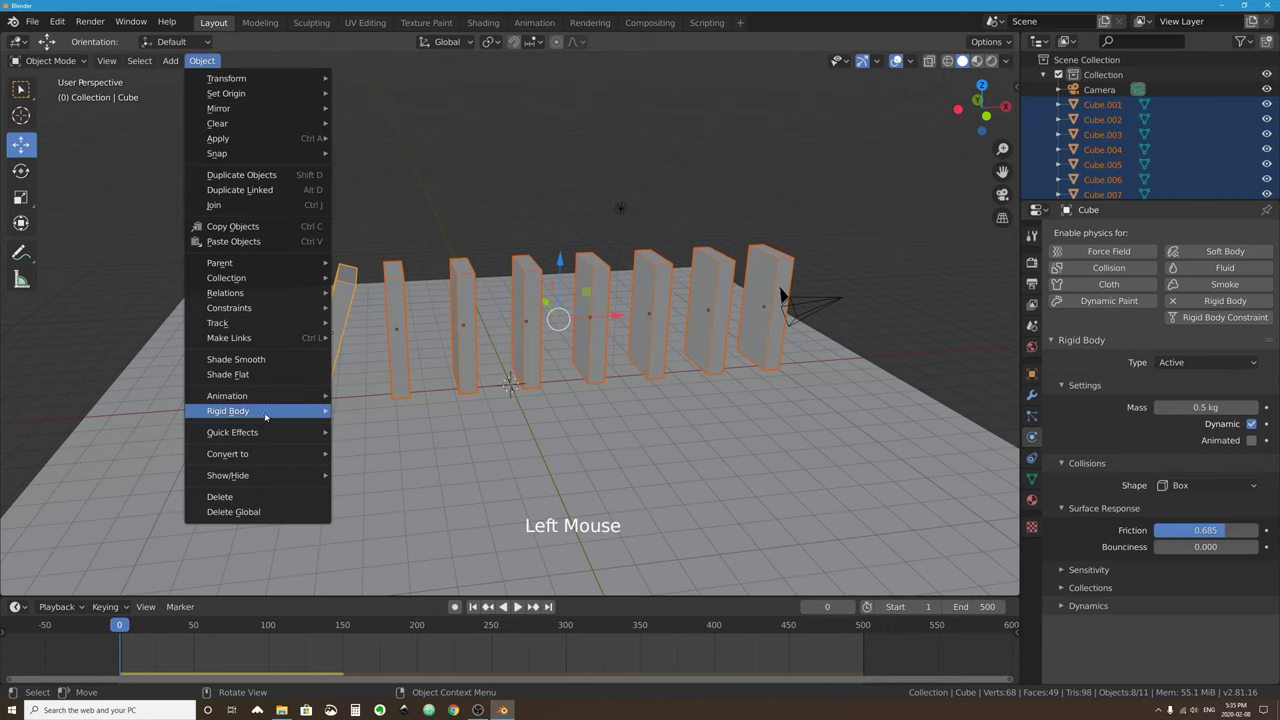
mouse_move(265, 415)
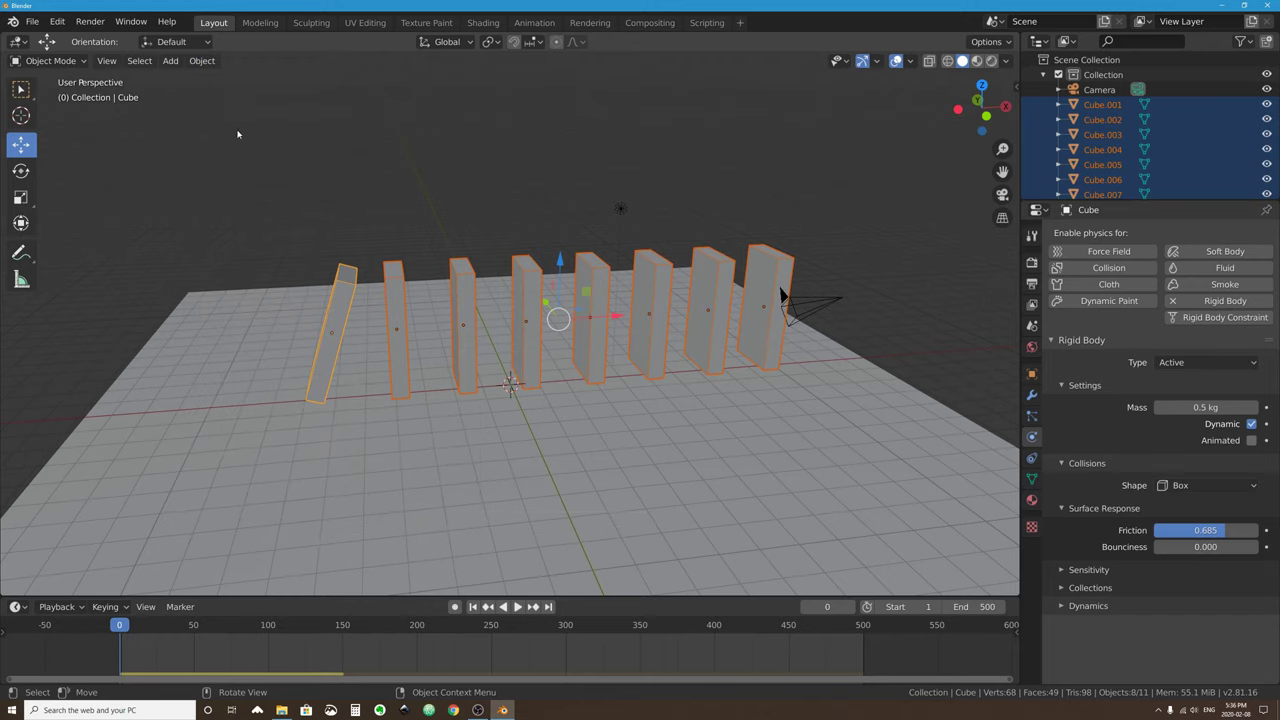
left_click(202, 60)
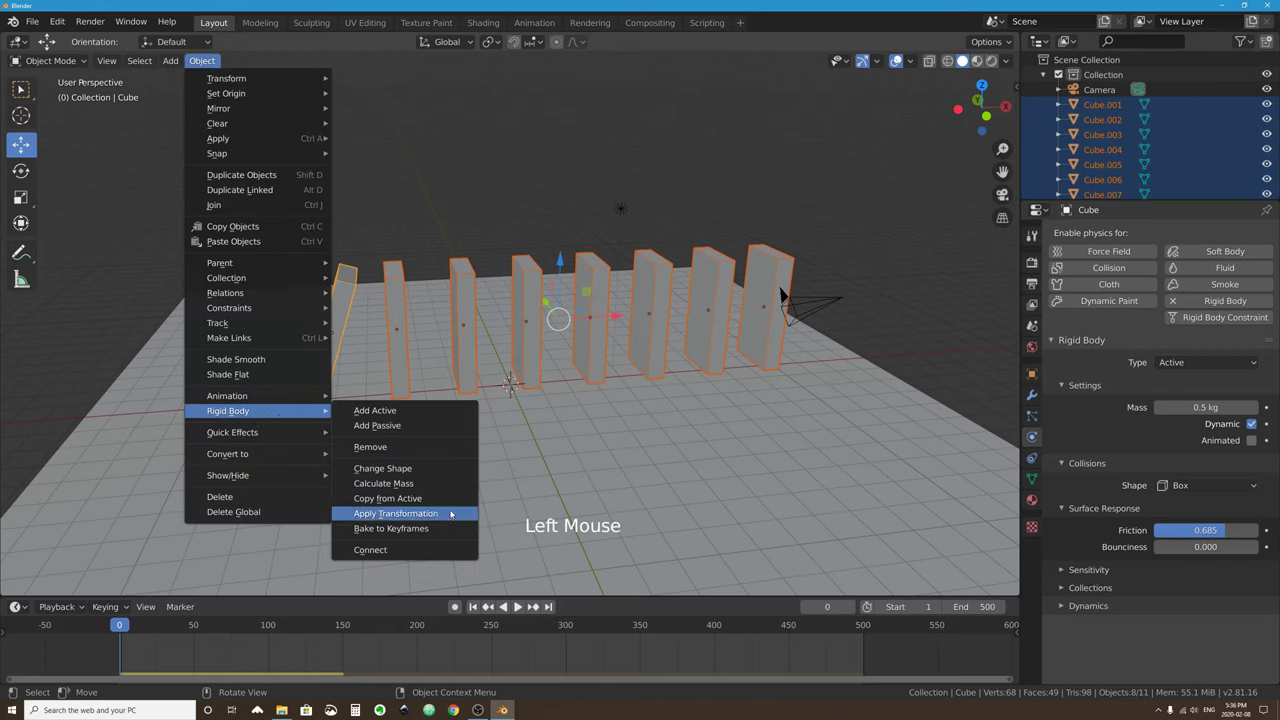
left_click(446, 502)
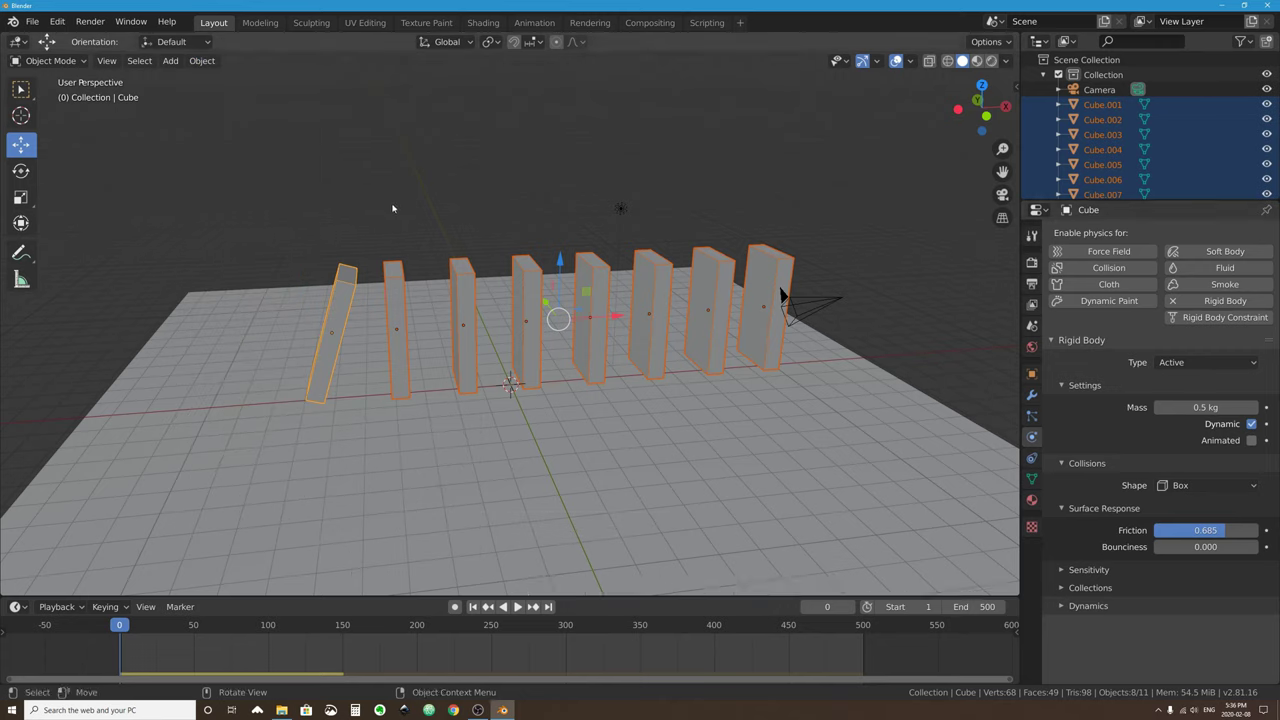
left_click(464, 269)
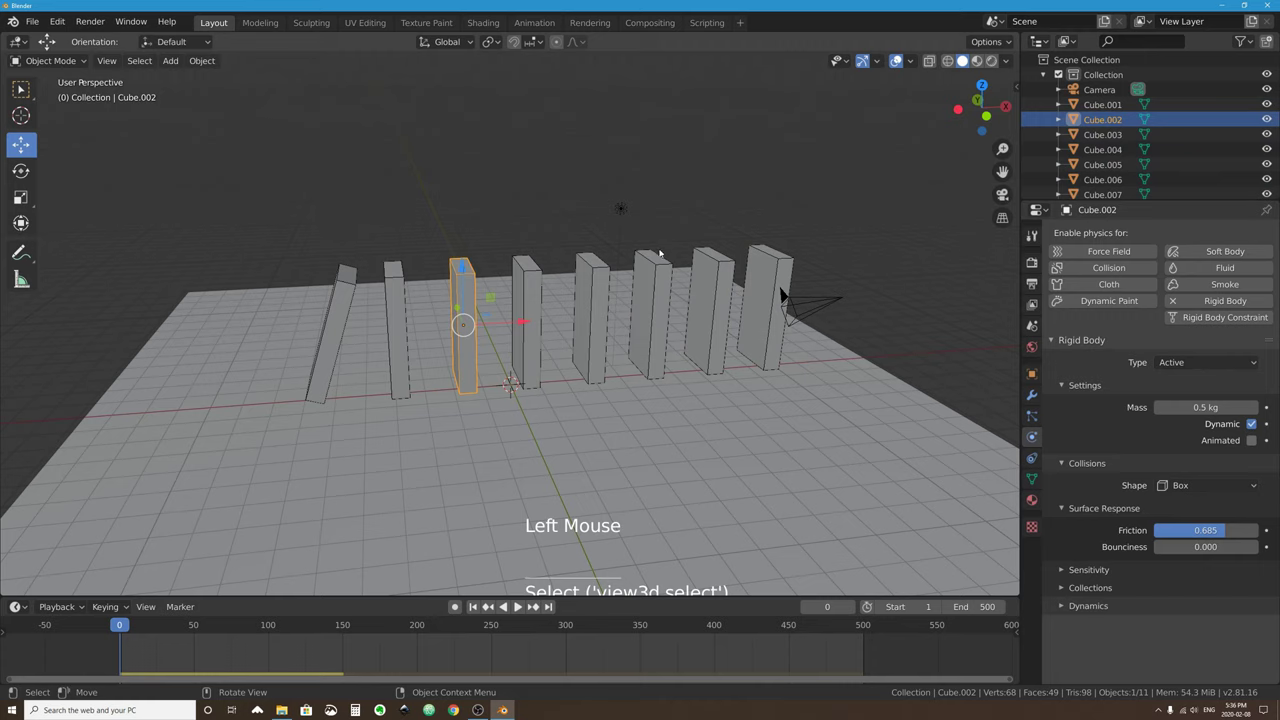
left_click(691, 252)
left_click(655, 257)
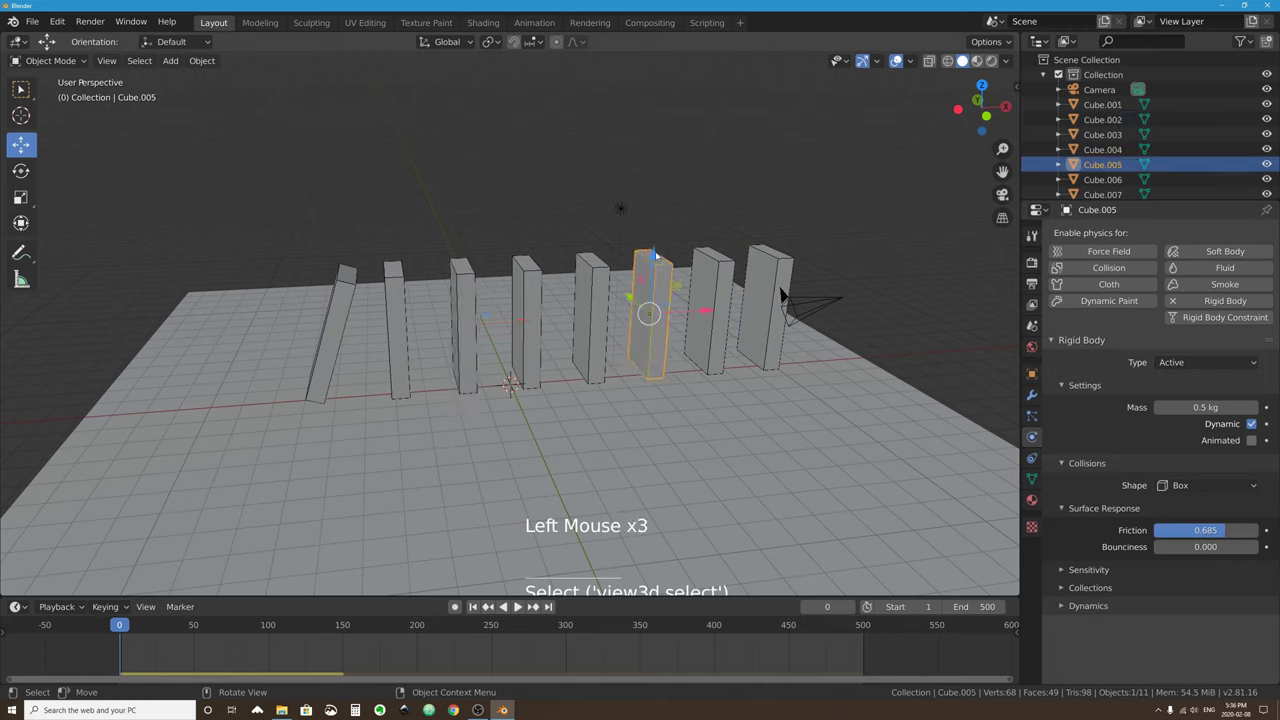
left_click(586, 264)
left_click(528, 276)
left_click(463, 300)
Set the floor plane's friction to 0.827 and replay the domino simulation from the start, stopping and rewinding it.
left_click(785, 410)
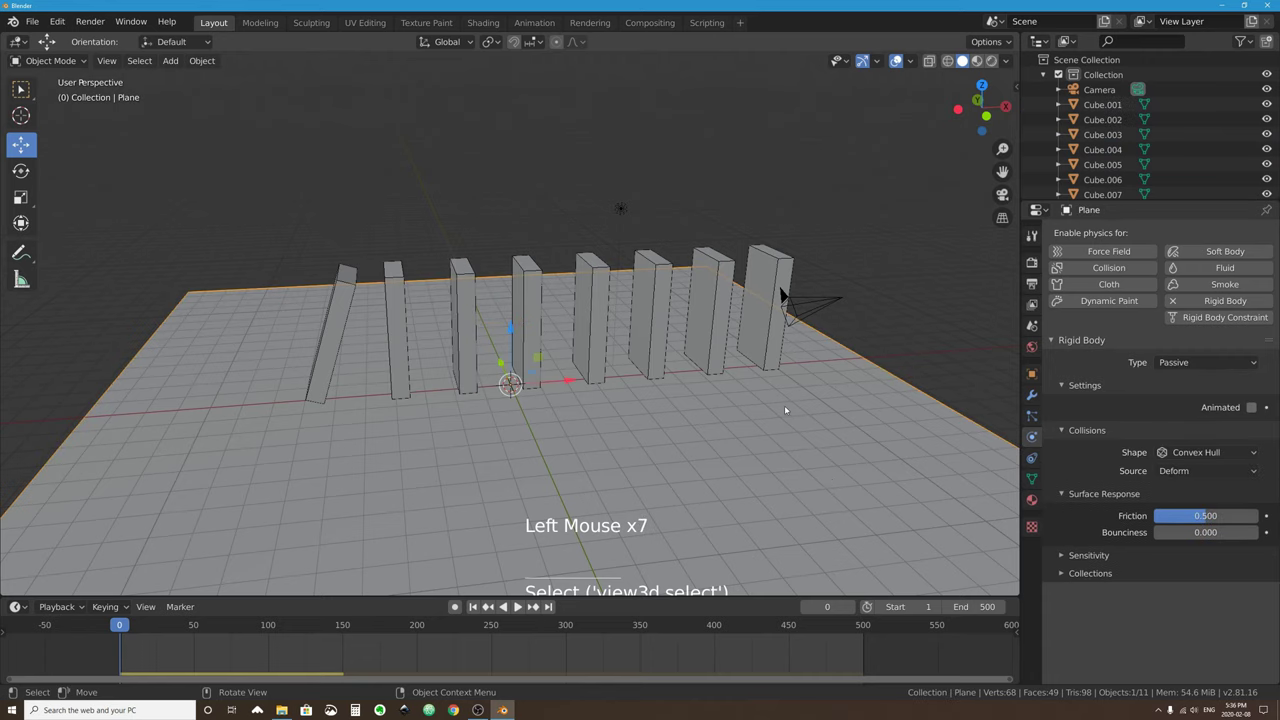
left_click_drag(1200, 515, 1234, 515)
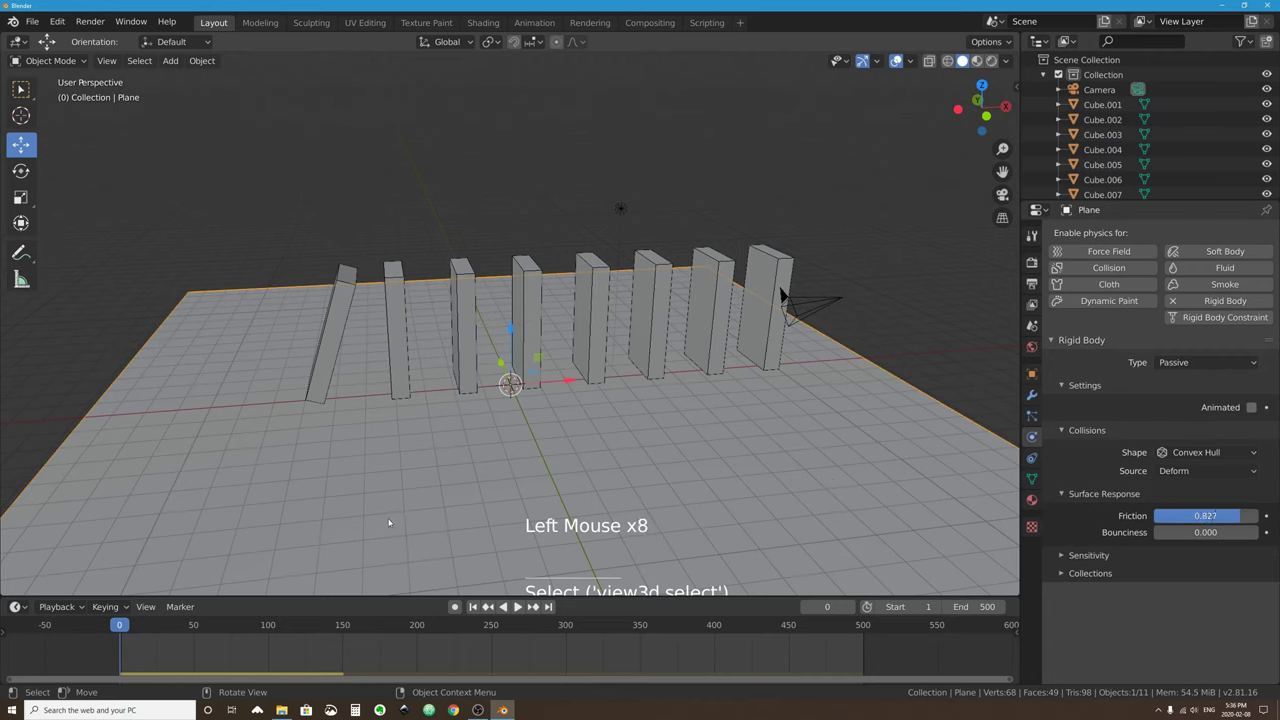
left_click(473, 607)
left_click(517, 606)
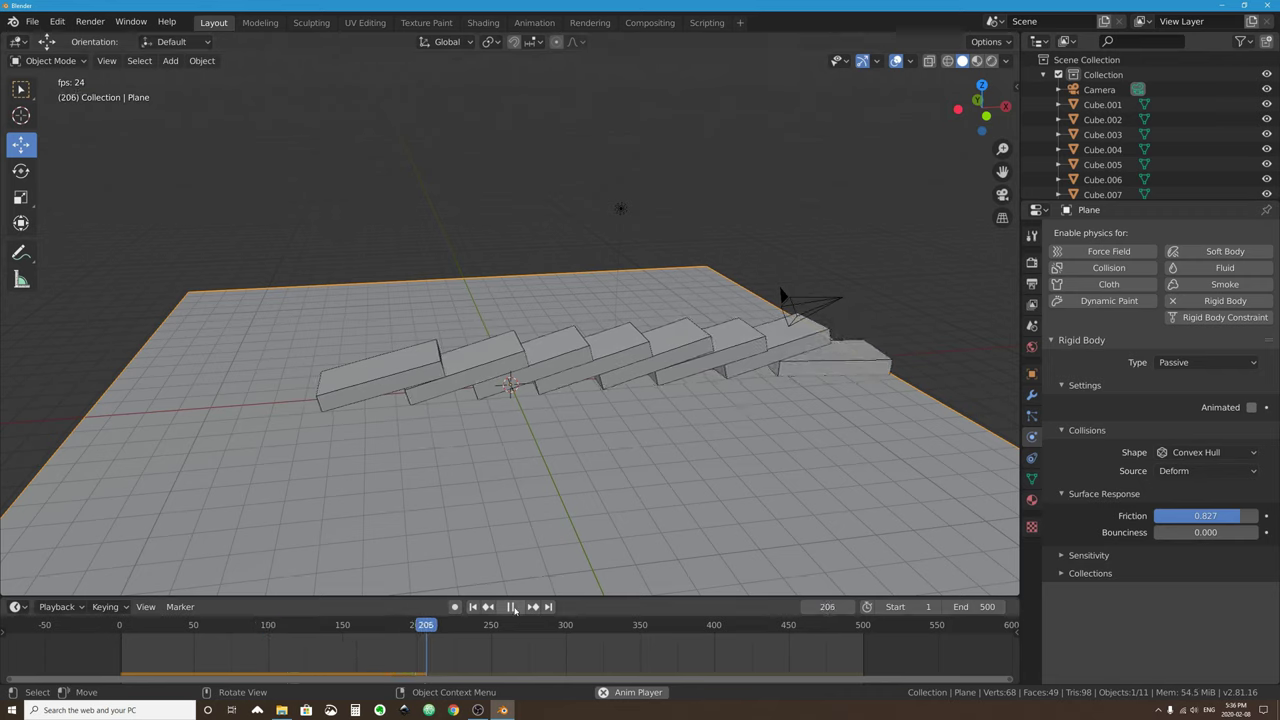
key("space")
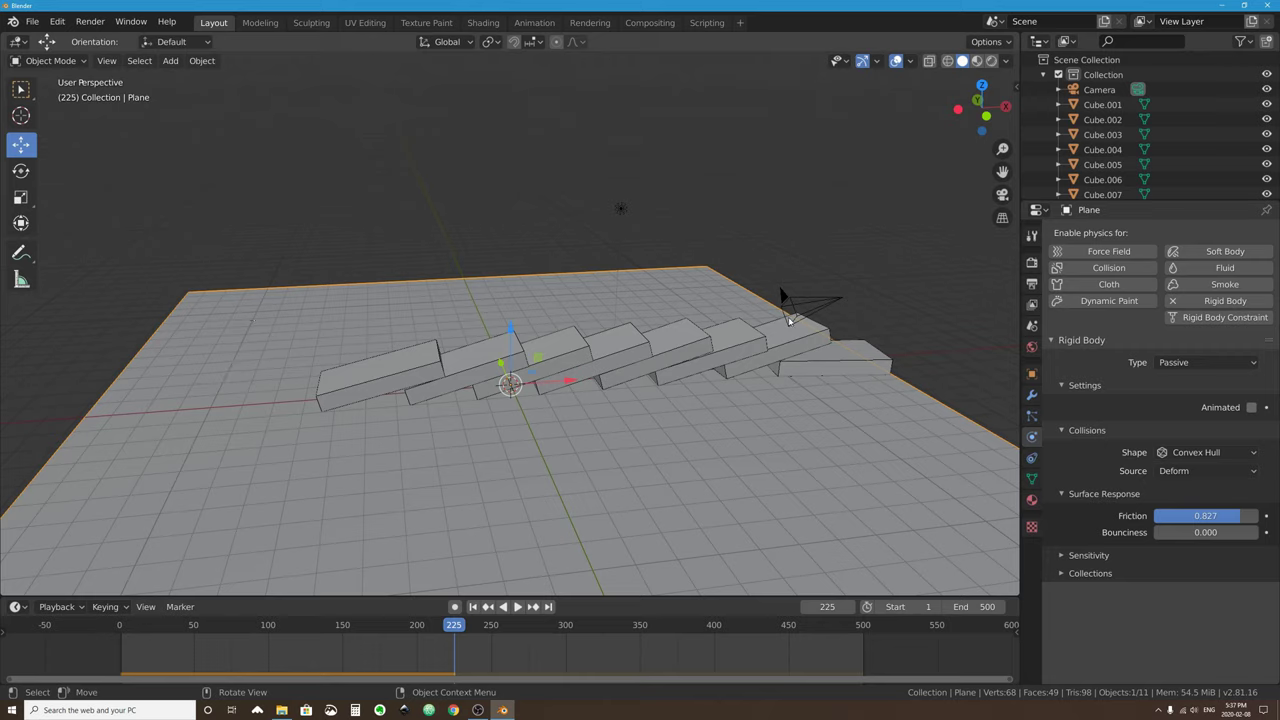
left_click(474, 607)
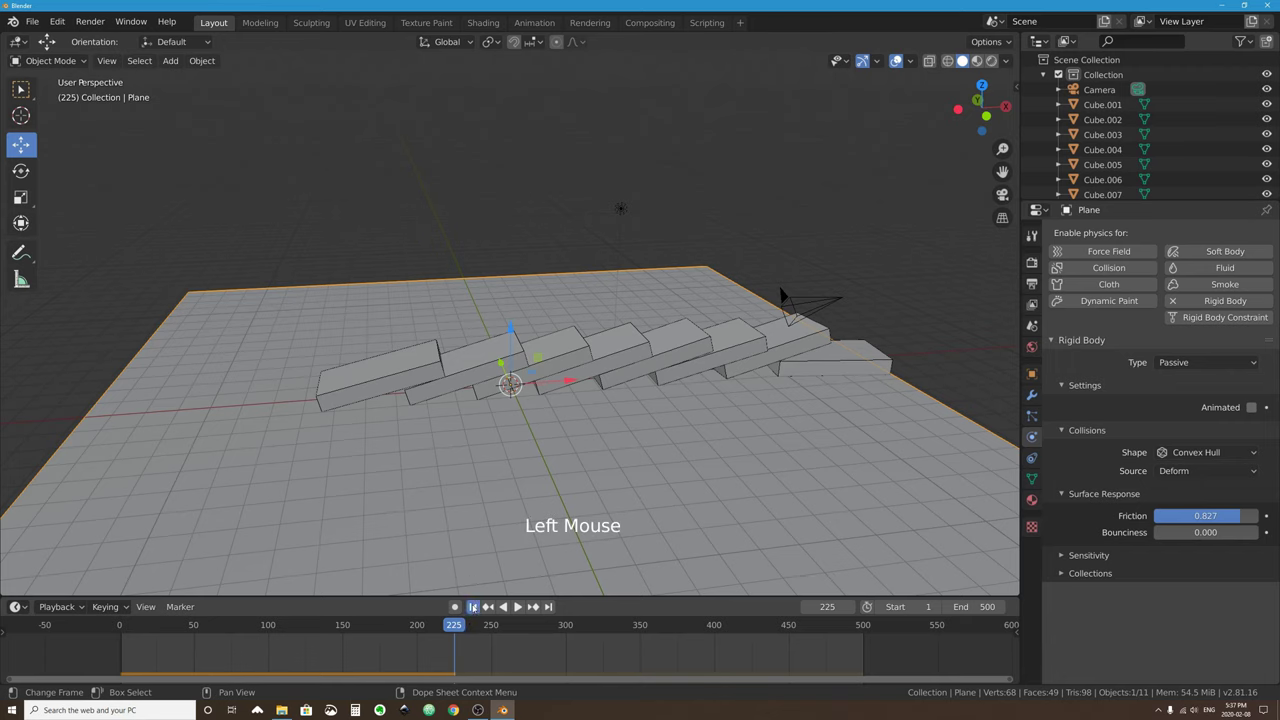
Clear the rotation of the leaning first block.
double_click(349, 333)
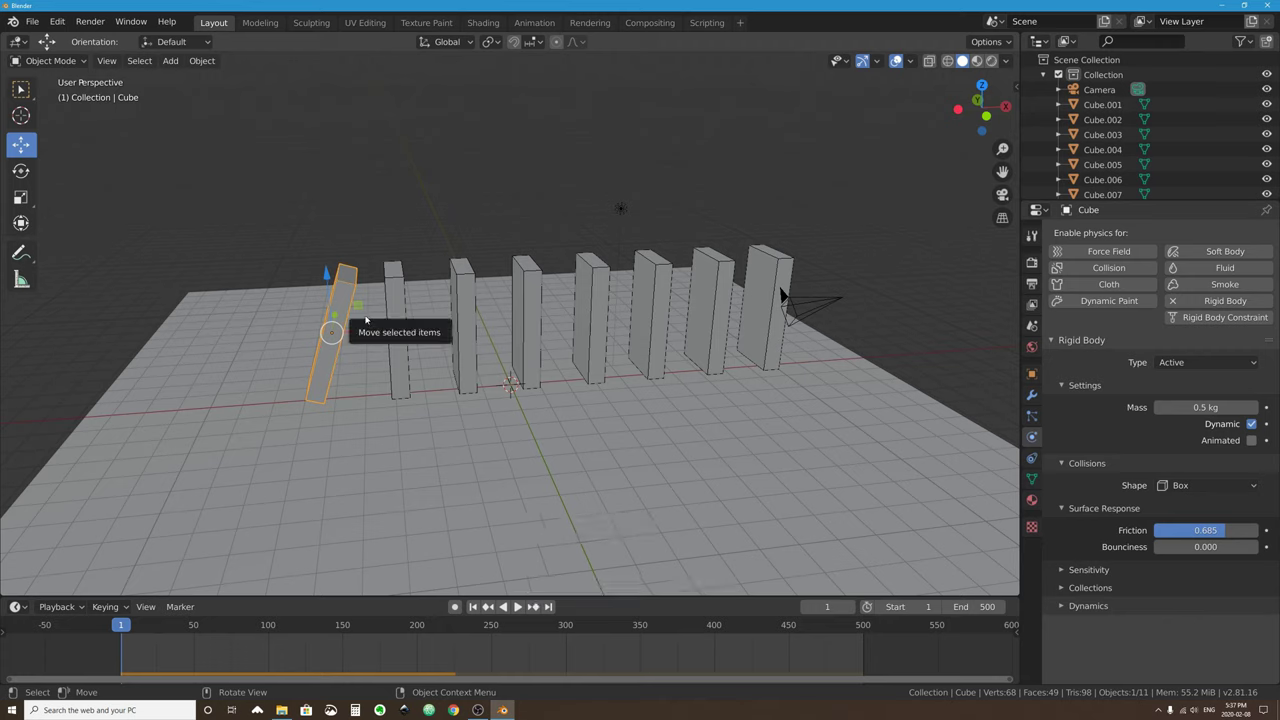
left_click(202, 60)
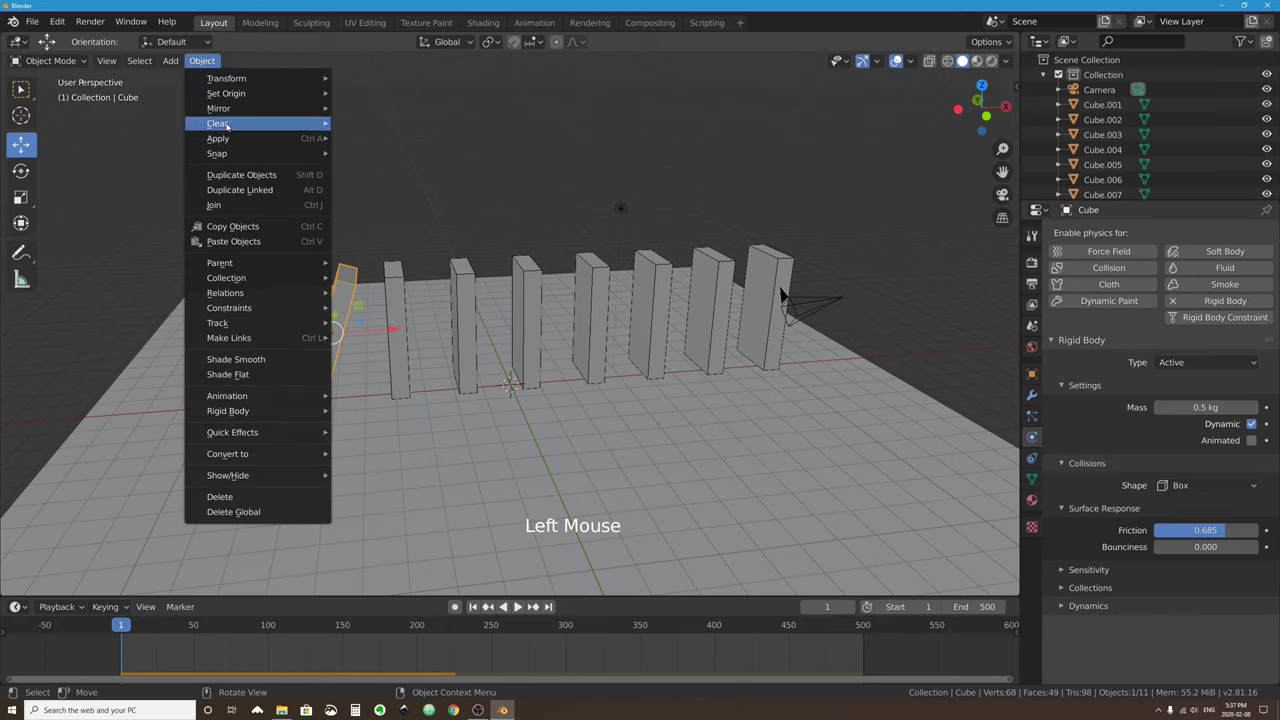
mouse_move(260, 123)
left_click(422, 140)
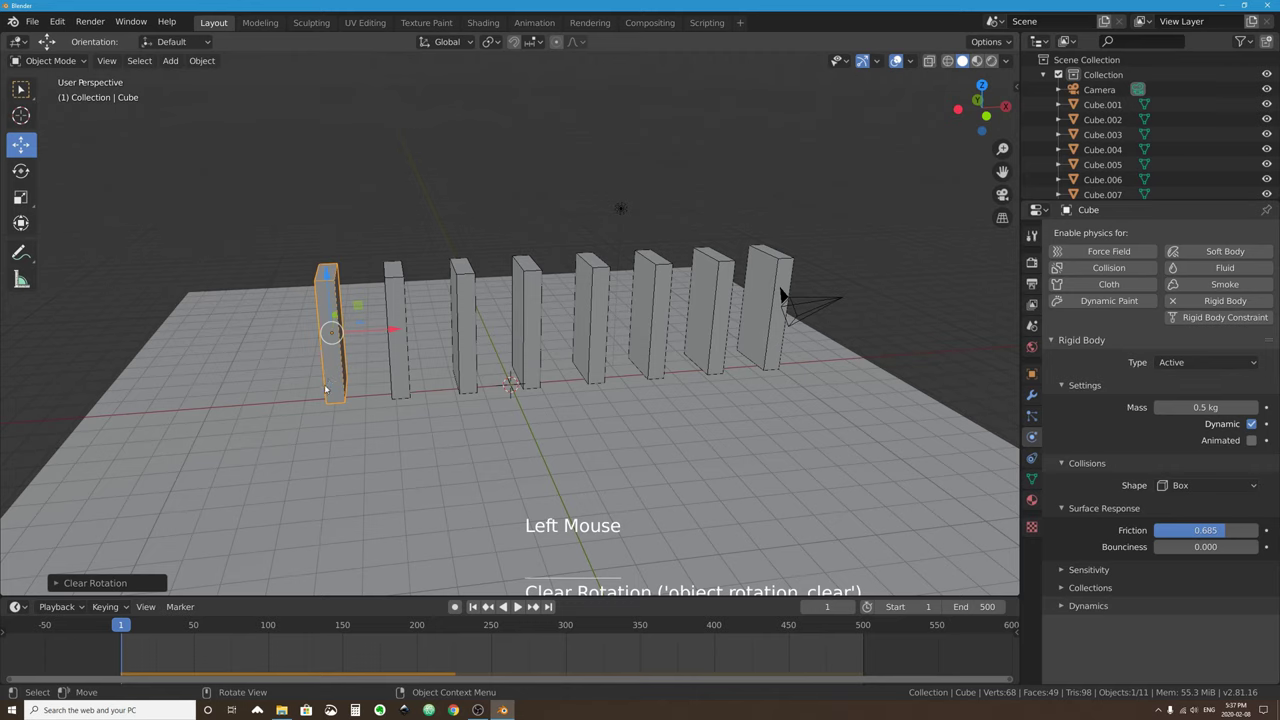
Add a UV sphere at the origin in front view and scale it down to about half size.
middle_click_drag(513, 361, 381, 395)
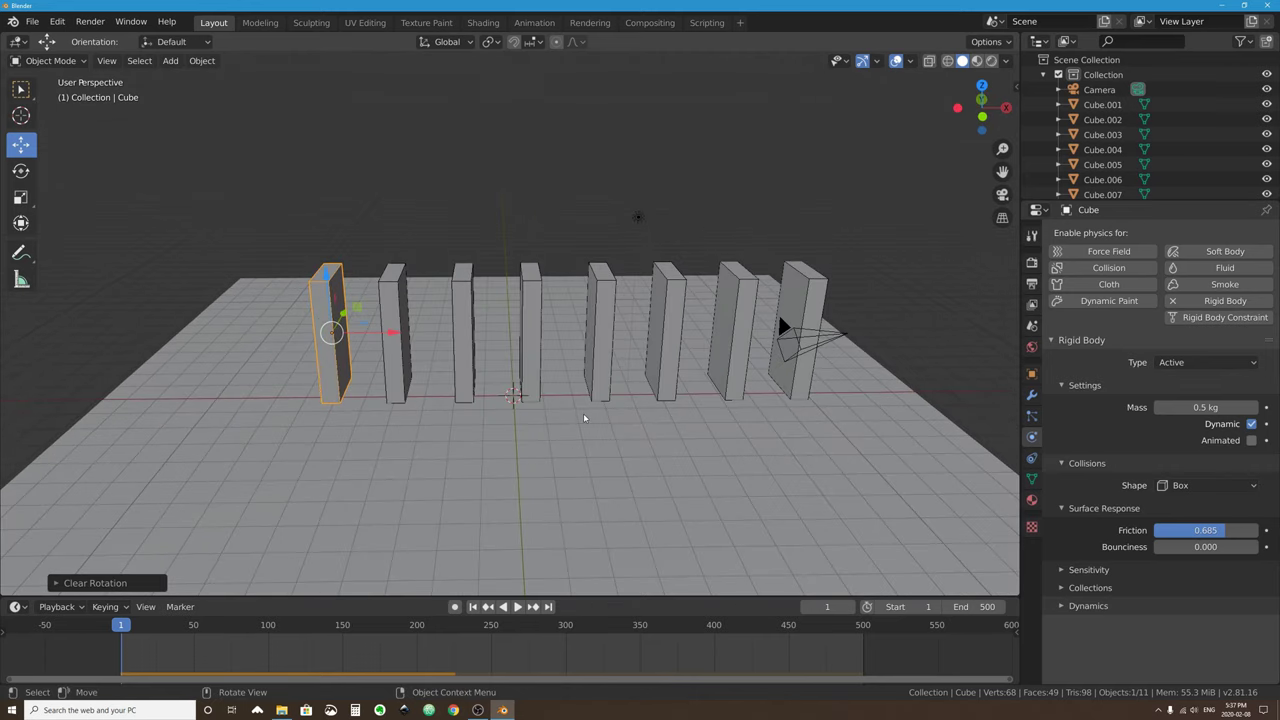
key("KP_1")
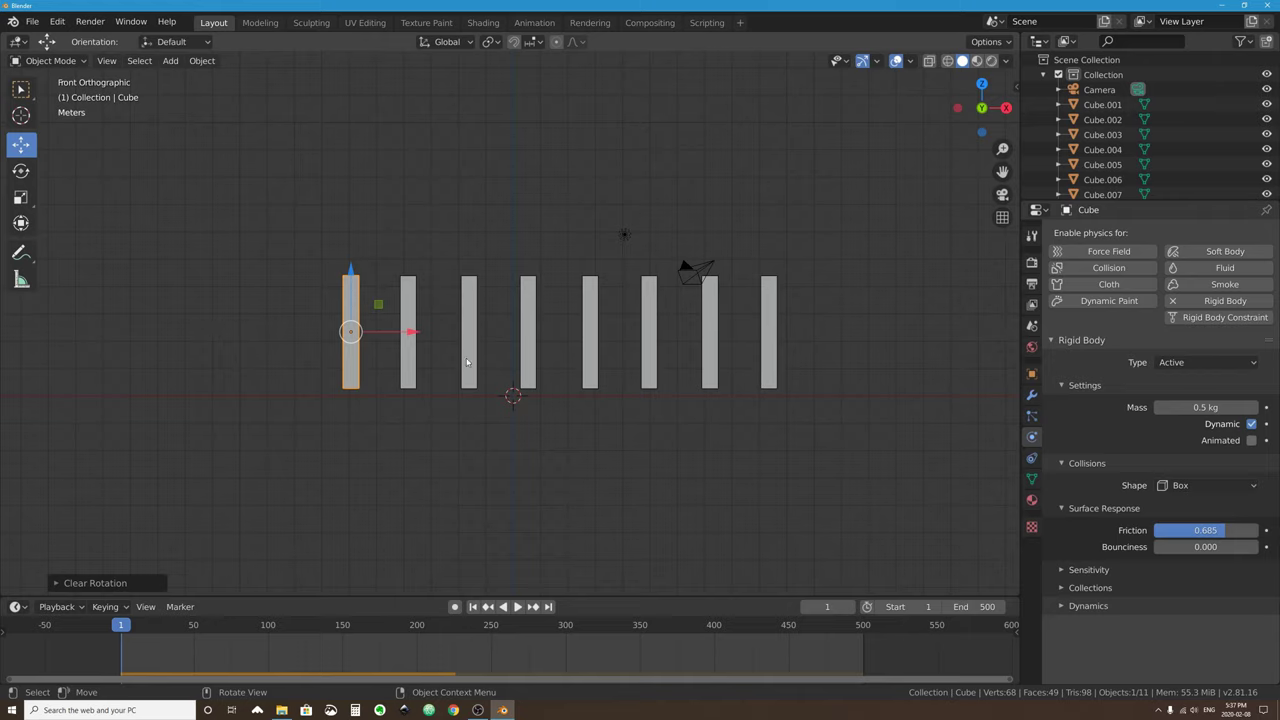
key("shift+a")
mouse_move(410, 291)
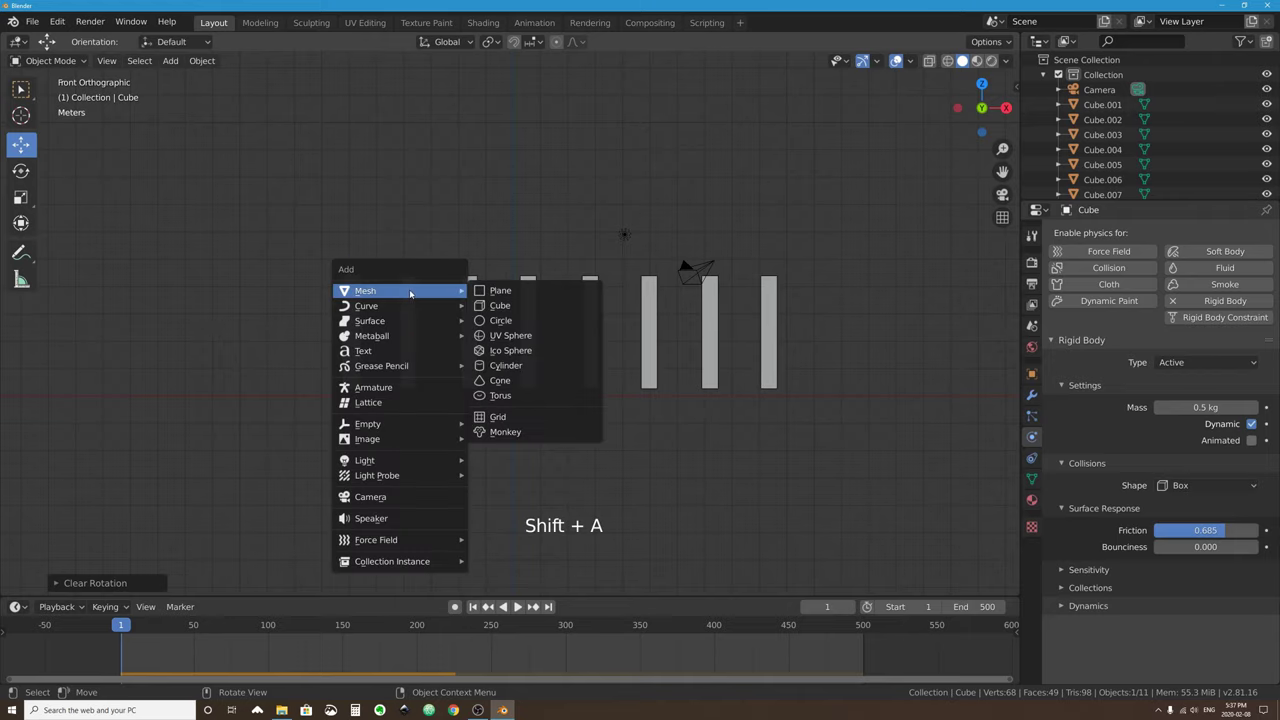
left_click(500, 335)
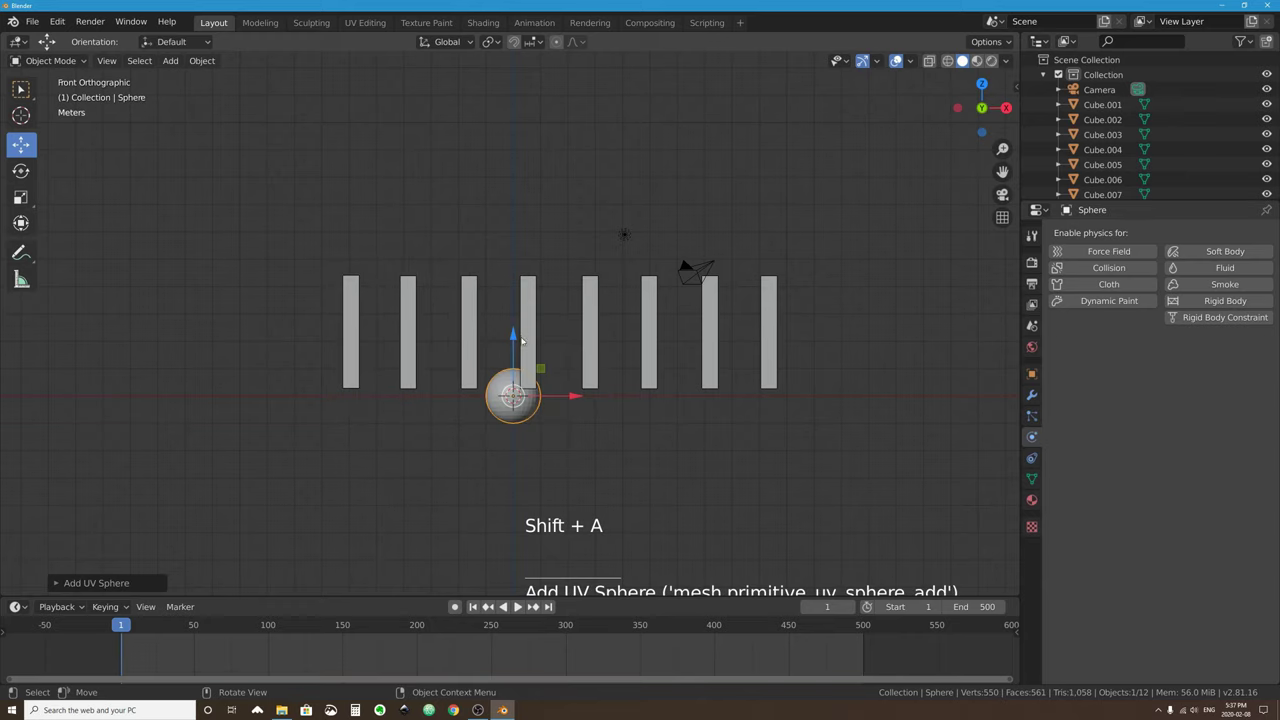
key("s")
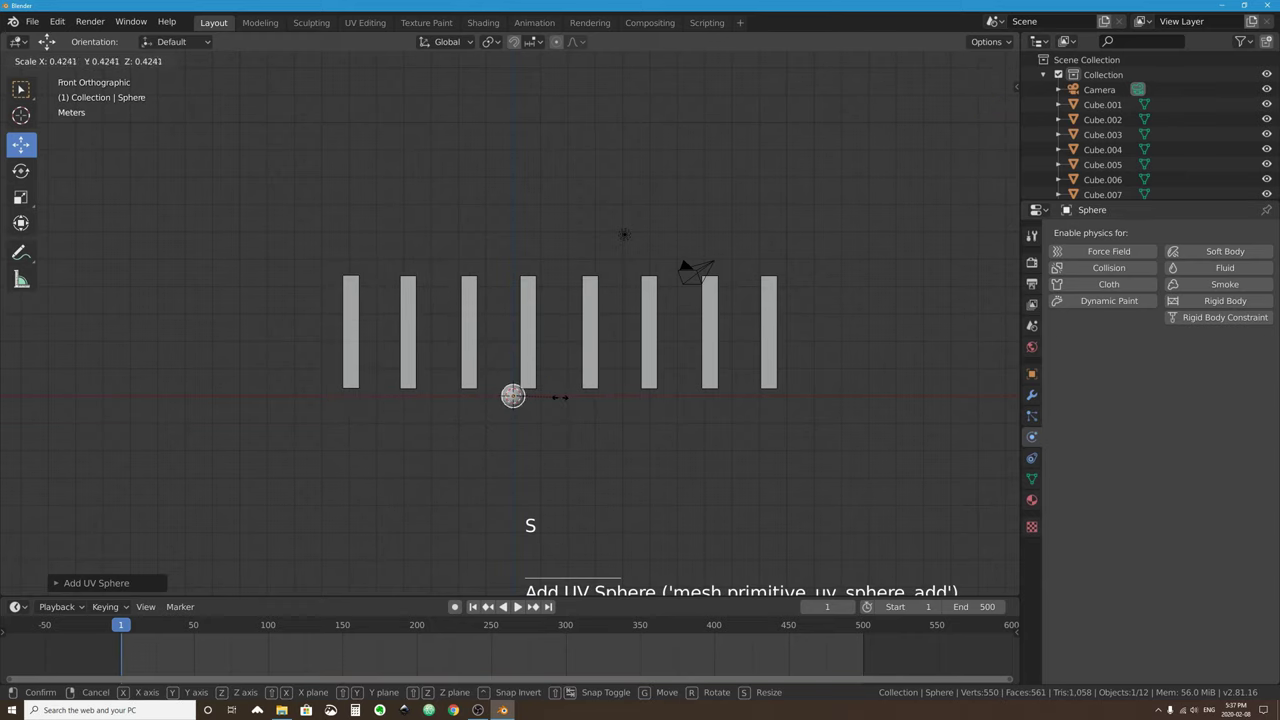
left_click(572, 396)
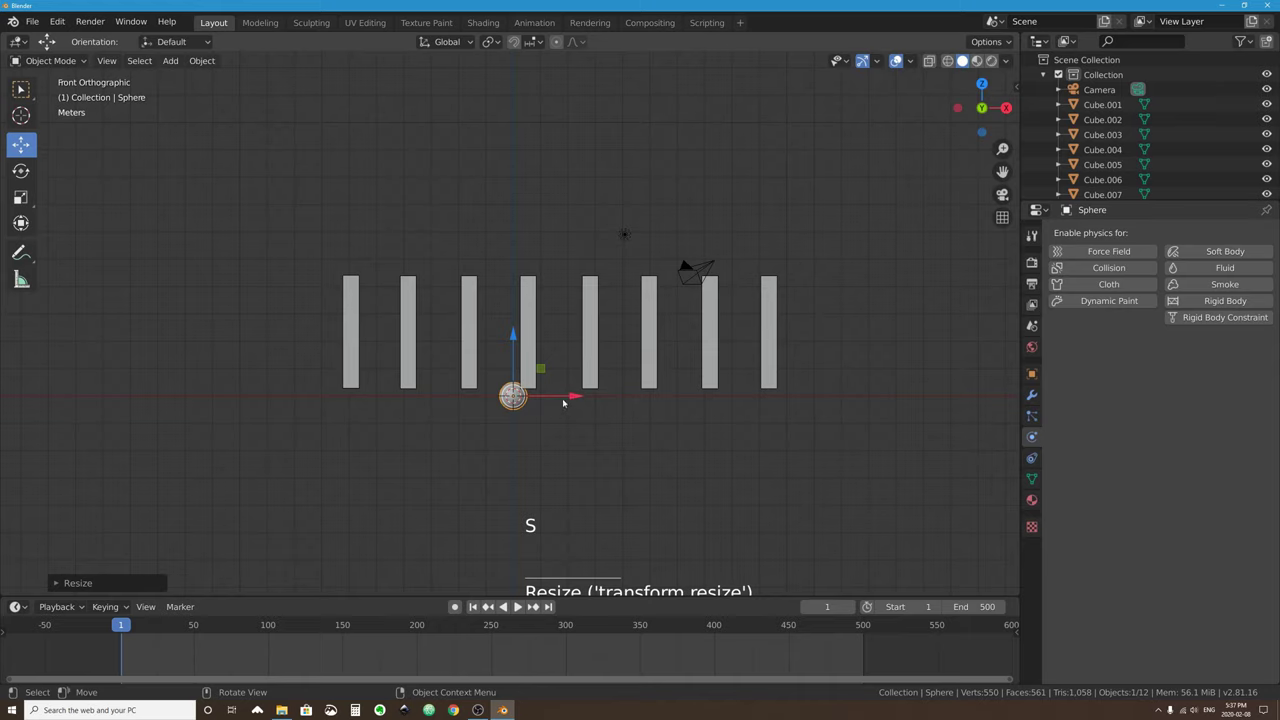
Move the sphere about 8.2 m along negative X and 2.8 m up, before the first block, and stretch it along X.
key("g")
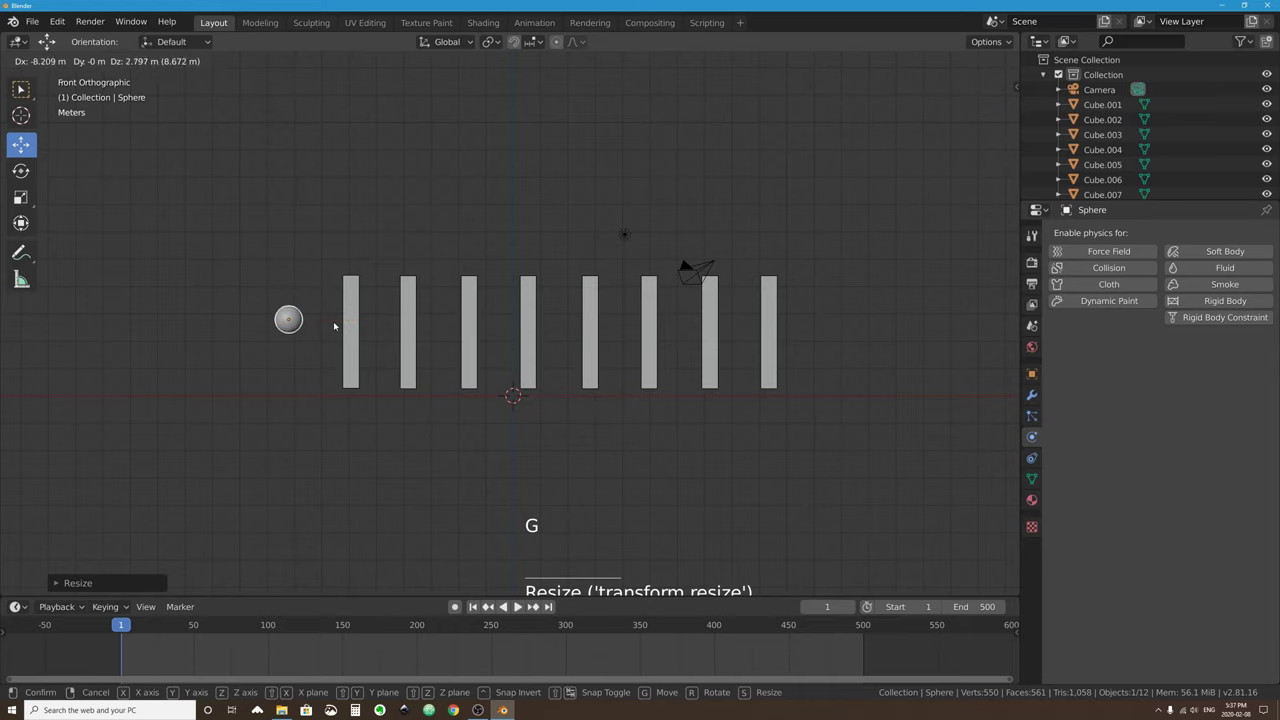
left_click(334, 325)
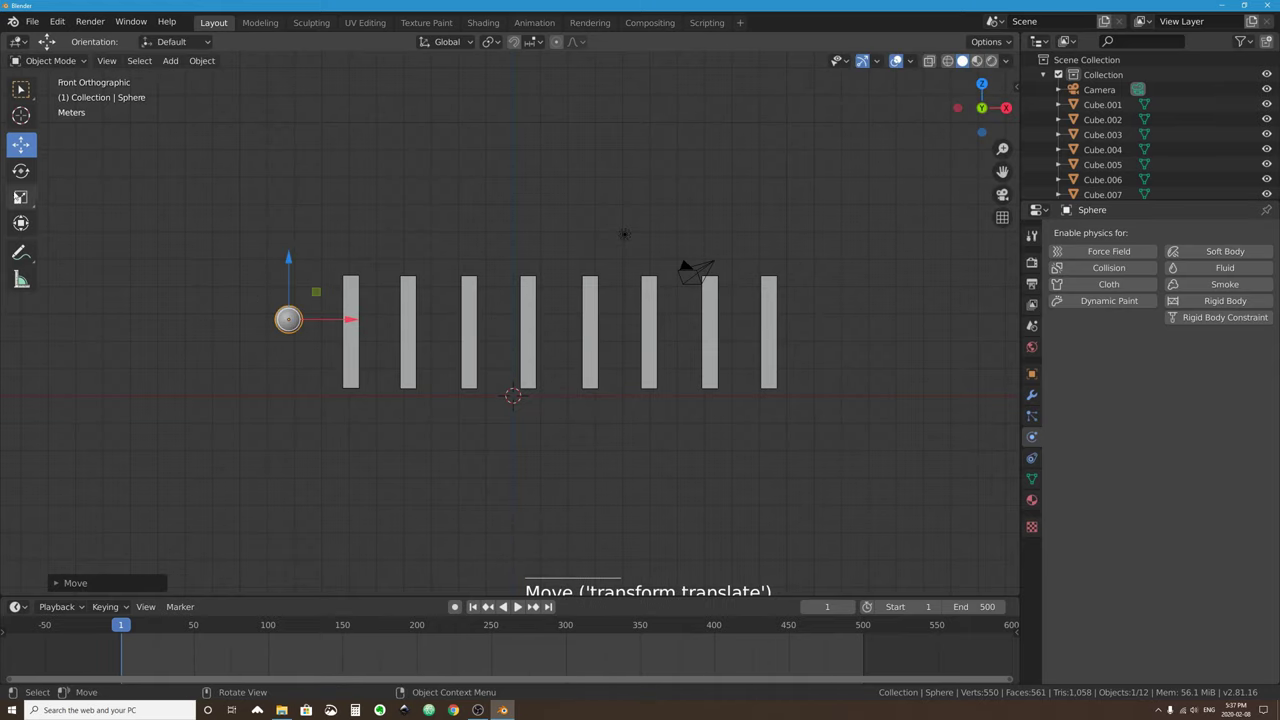
left_click(20, 197)
left_click_drag(350, 319, 406, 320)
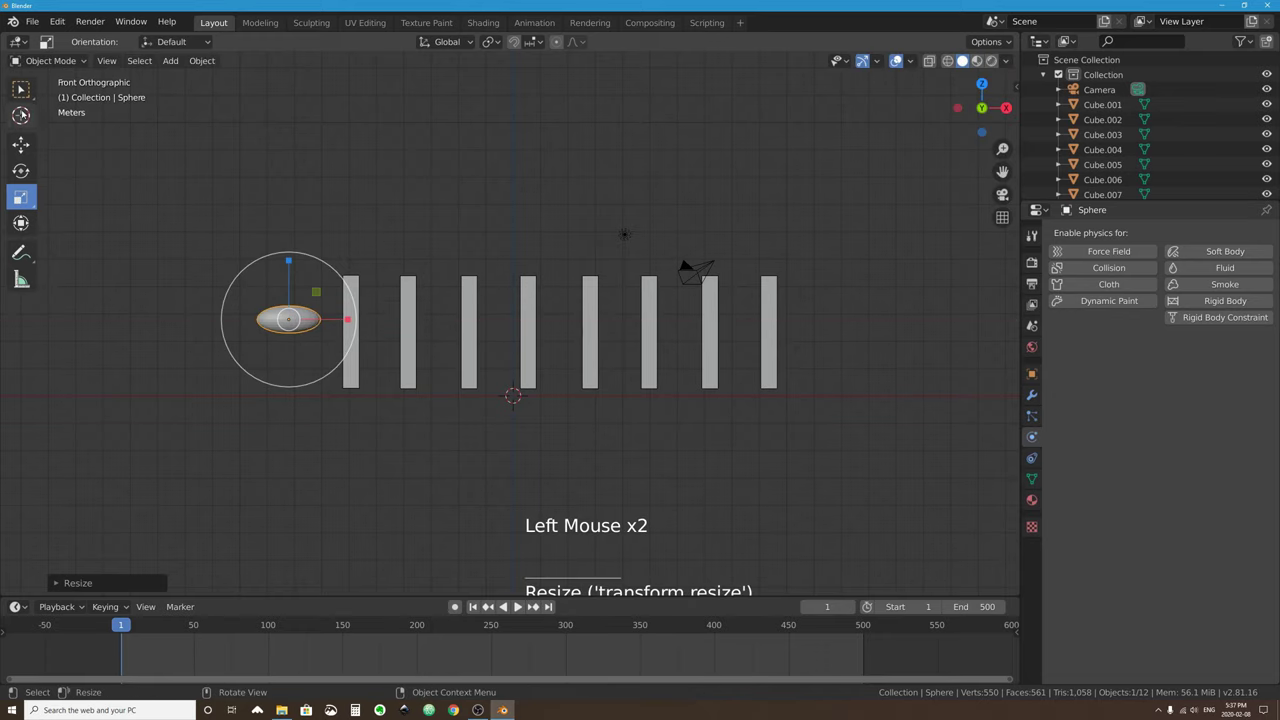
left_click(20, 89)
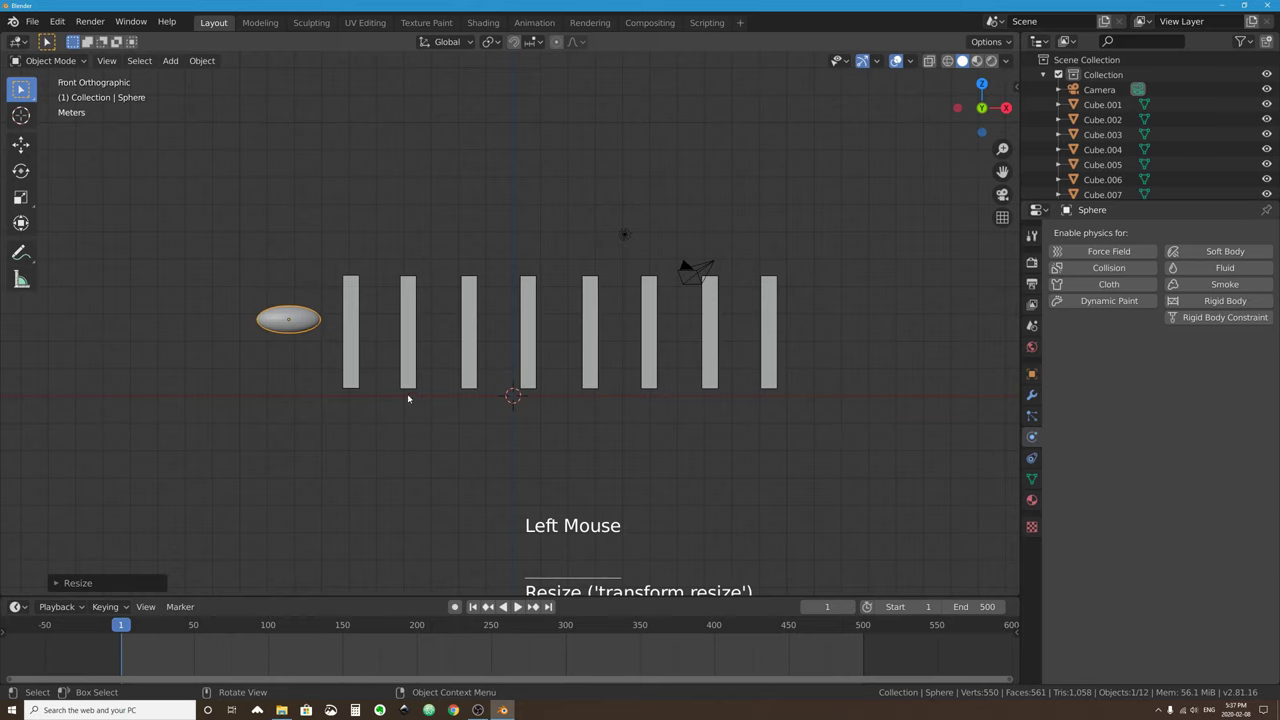
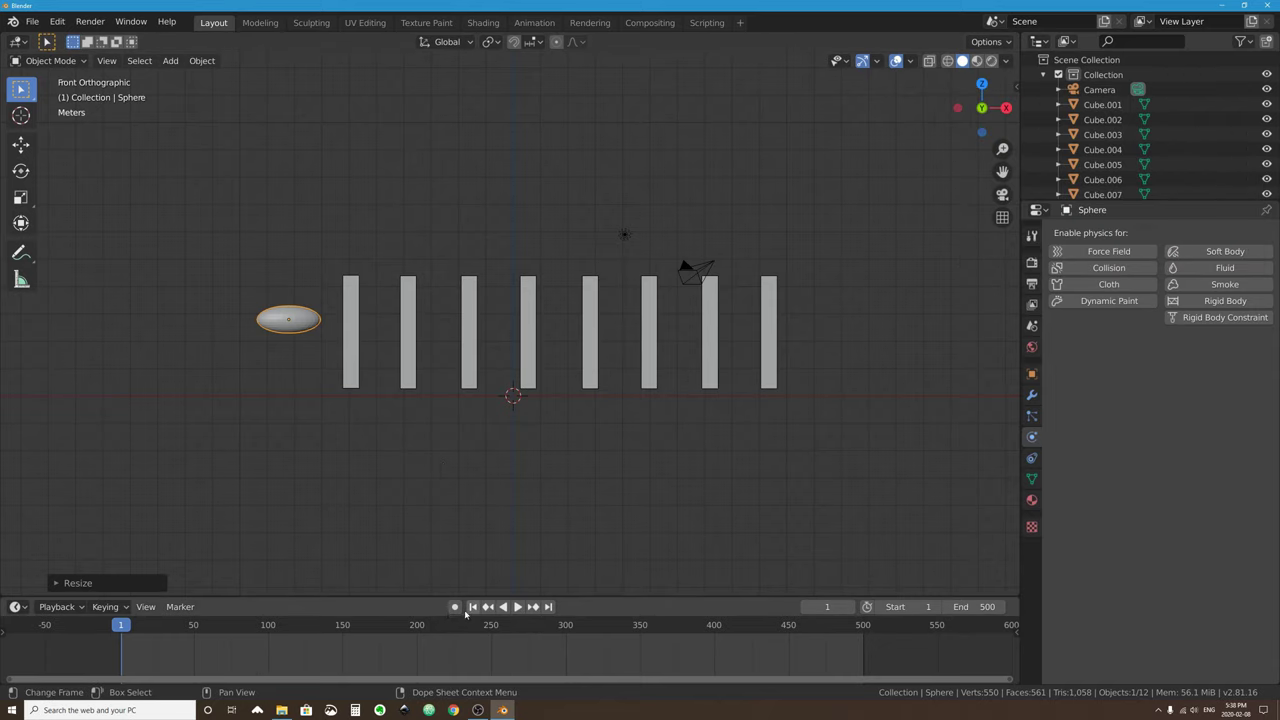
Turn on automatic keyframing and set the current frame to 0.
left_click(455, 607)
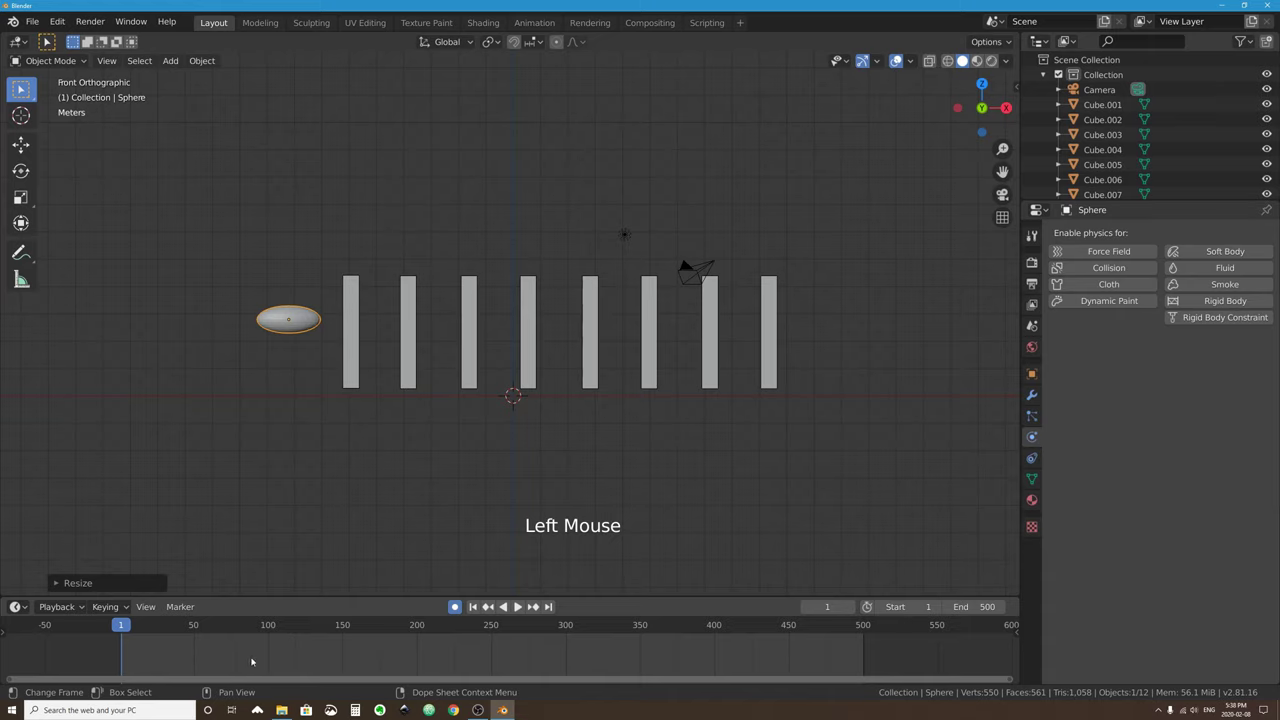
scroll(135, 645, "up", 4)
middle_click_drag(150, 645, 228, 645)
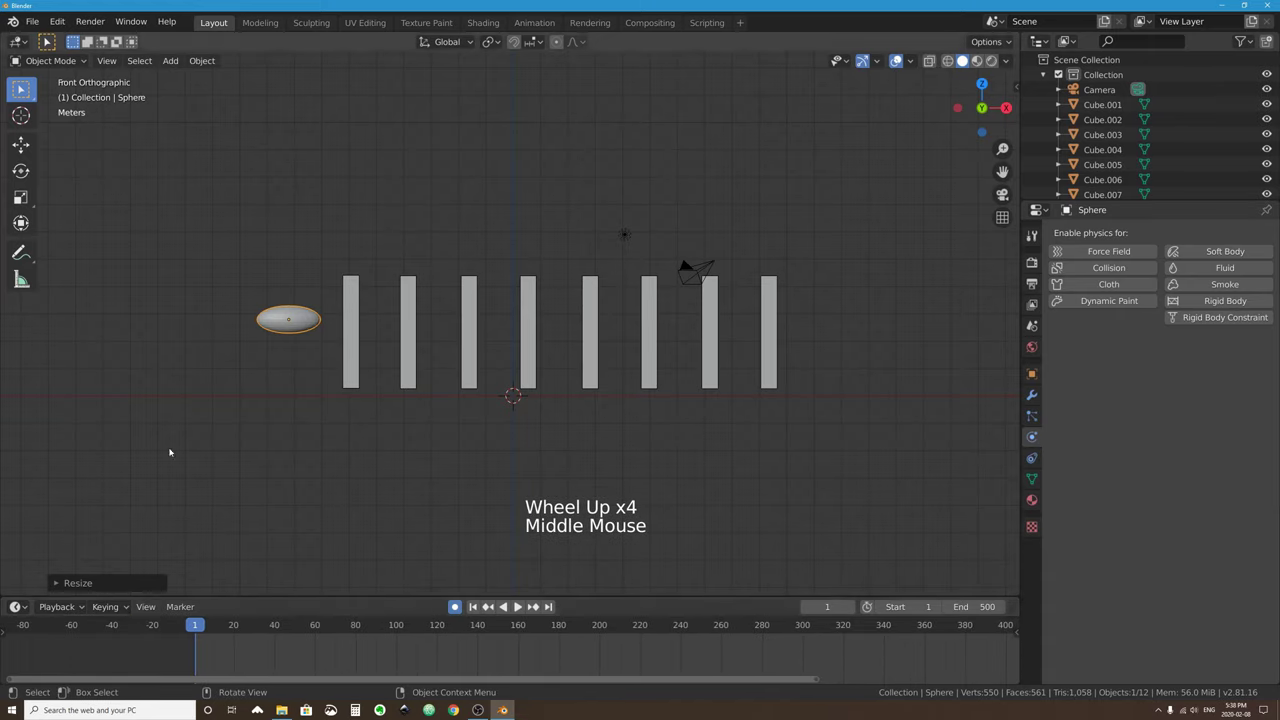
mouse_move(223, 627)
left_mouse_down()
mouse_move(240, 627)
mouse_move(188, 632)
left_mouse_up()
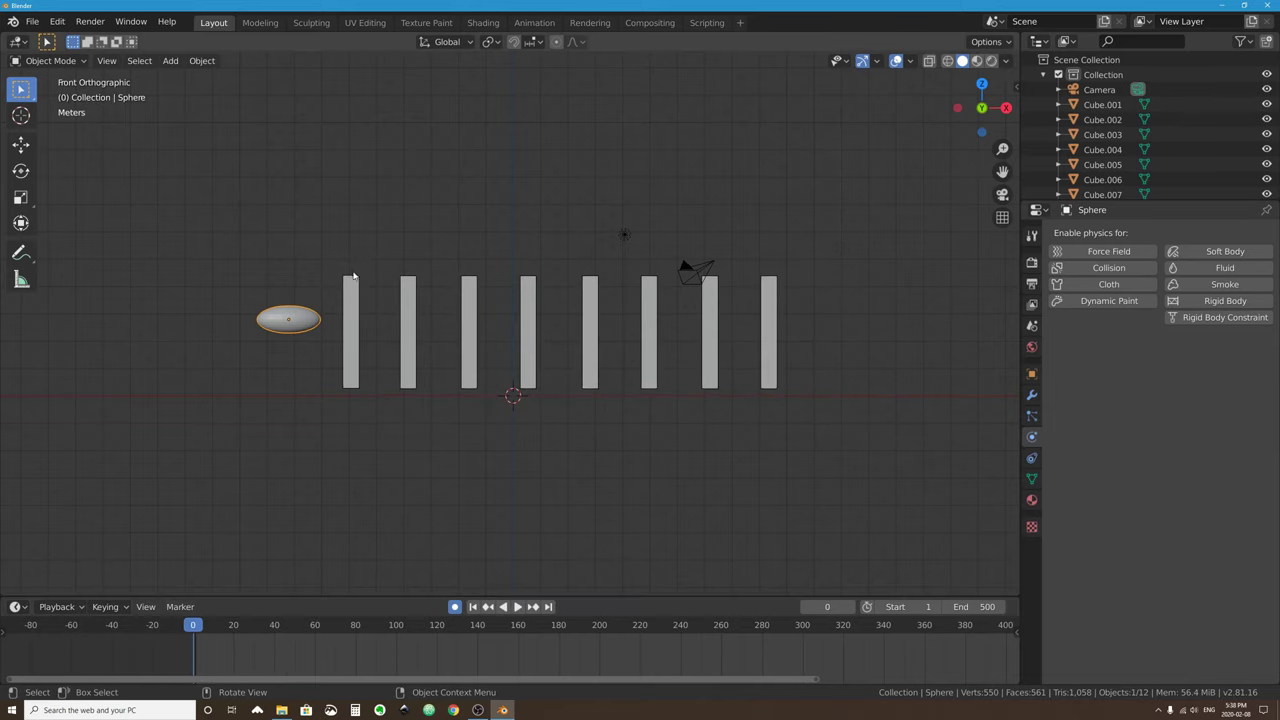
Keyframe the stretched sphere at frame 30, nudging it slightly while keeping it before the first block.
scroll(279, 251, "up", 2)
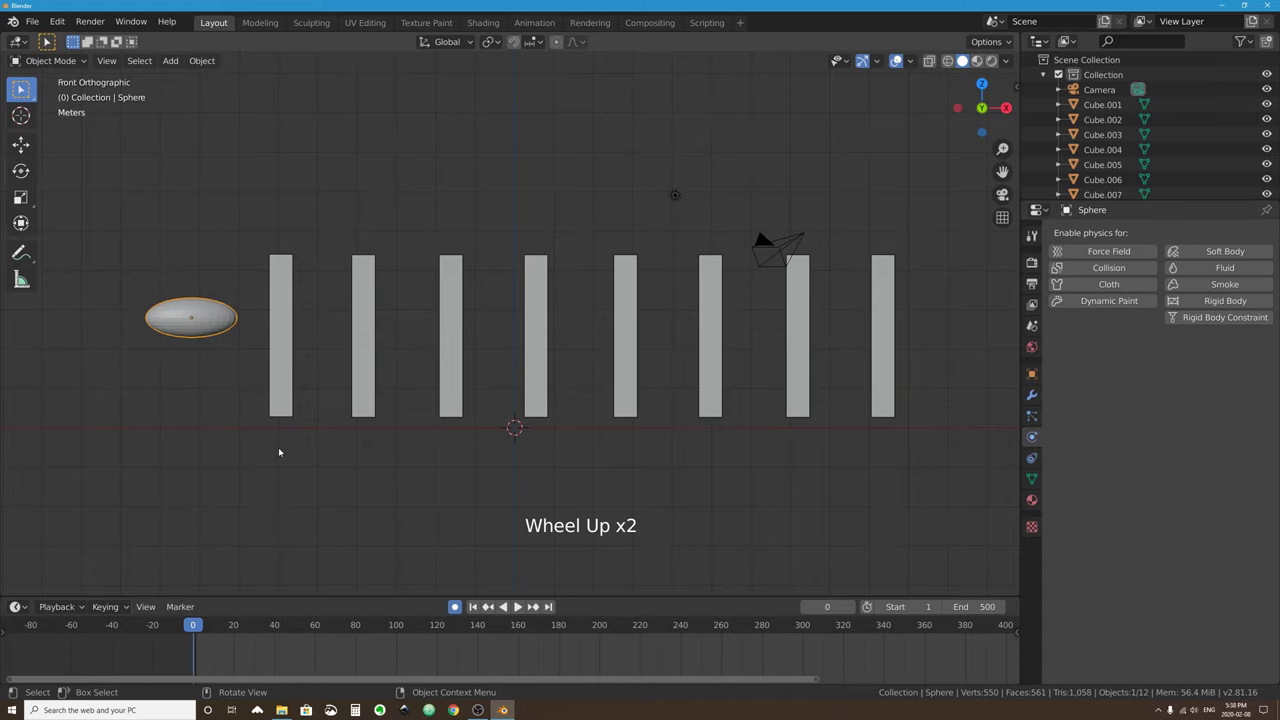
left_click_drag(204, 630, 254, 628)
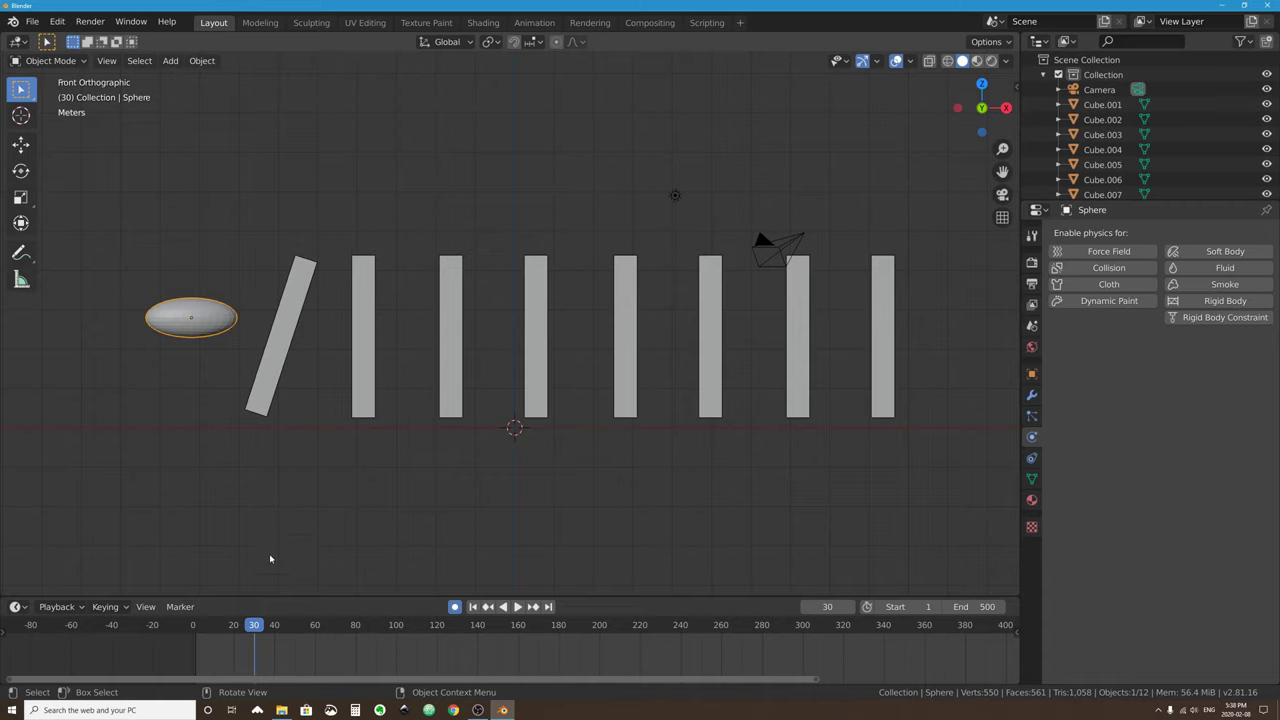
left_click(21, 145)
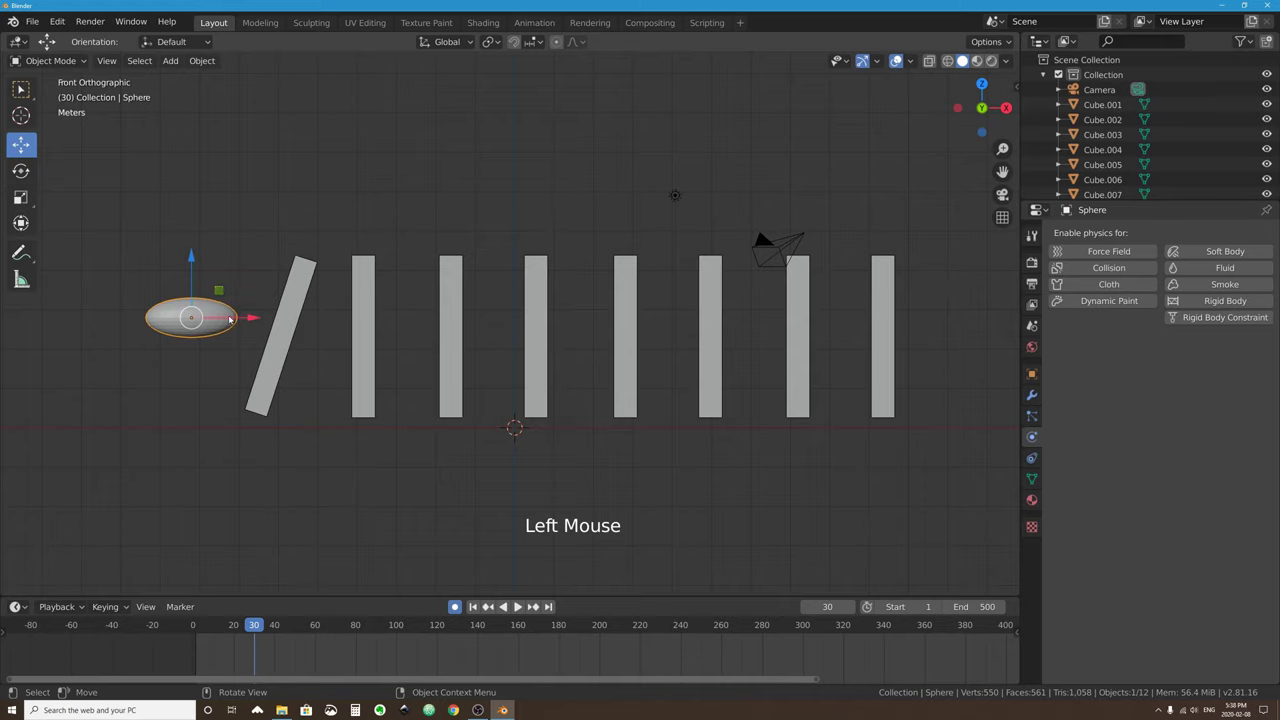
left_click(24, 90)
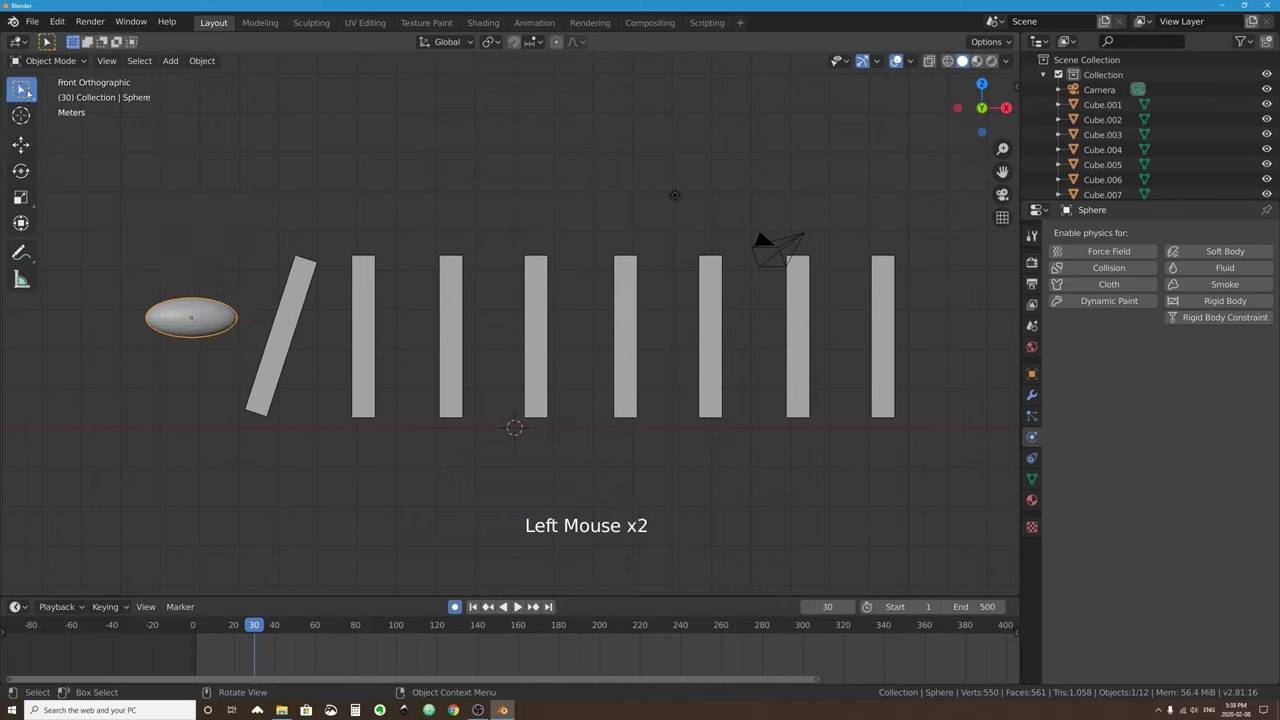
key("g")
left_click(152, 310)
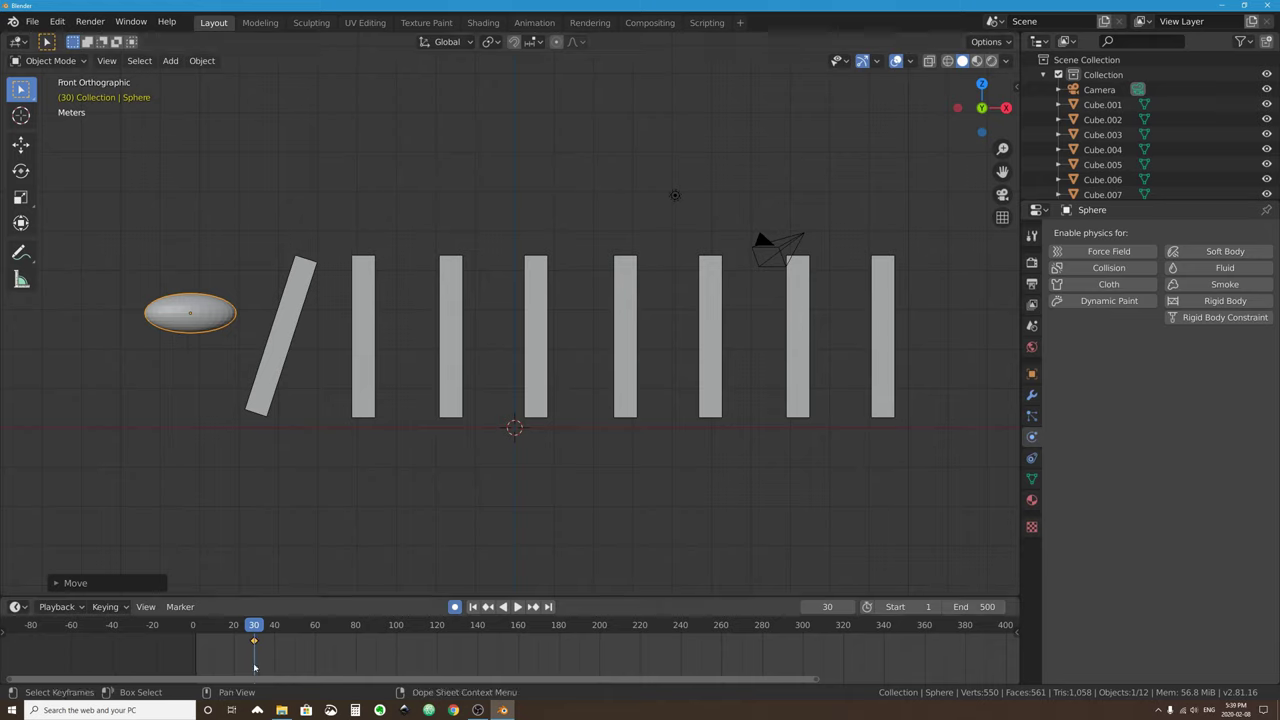
At frame 40, move the sphere about 1.3 m along X into the first block to keyframe the hit.
left_click_drag(255, 628, 274, 628)
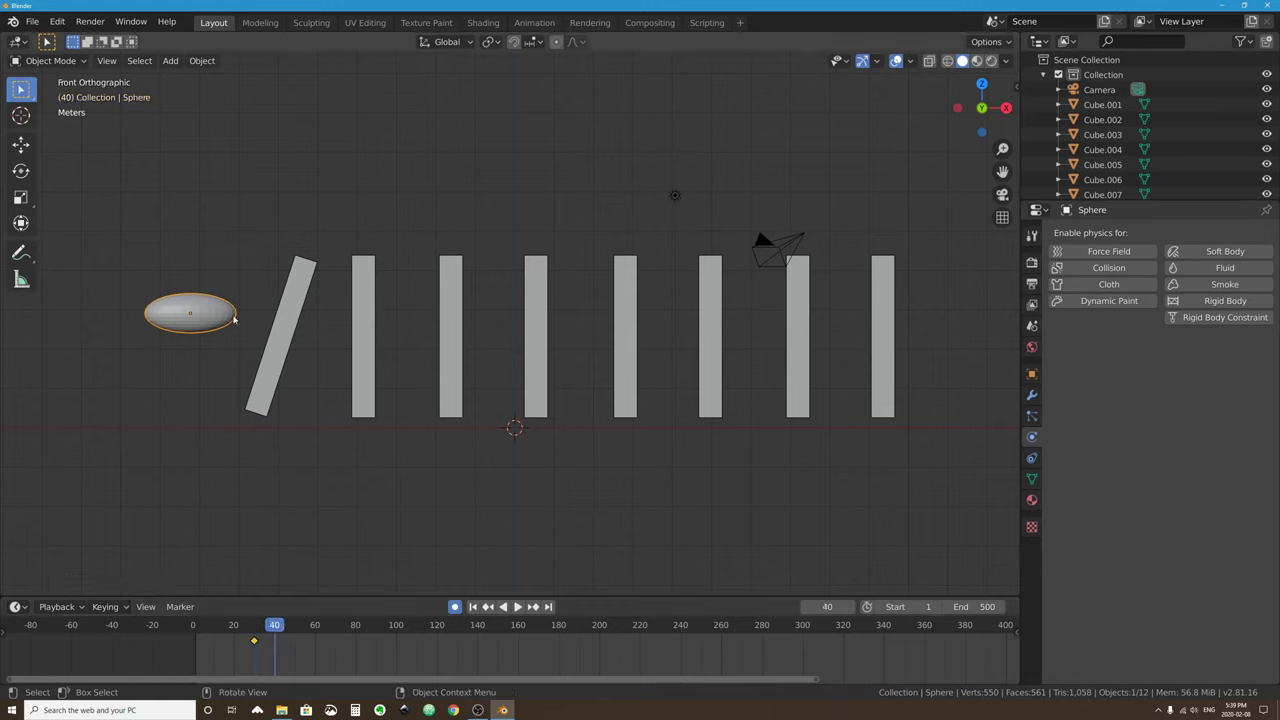
key("g")
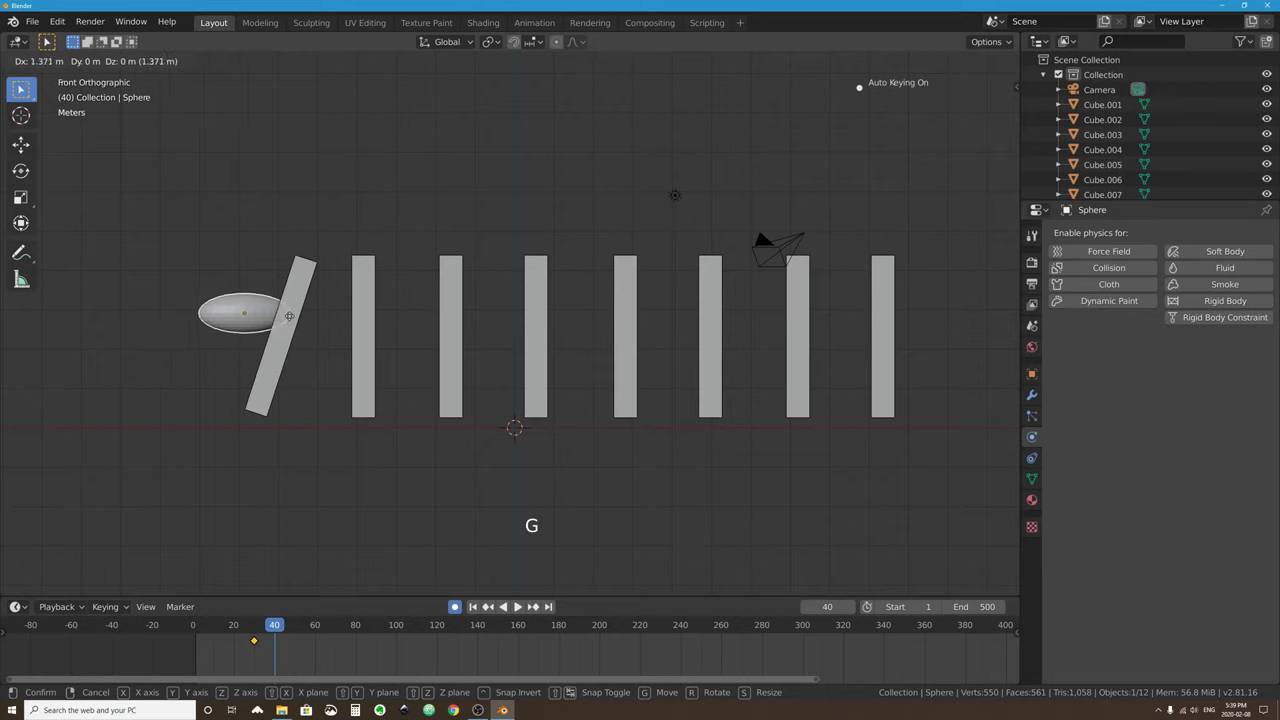
left_click(285, 316)
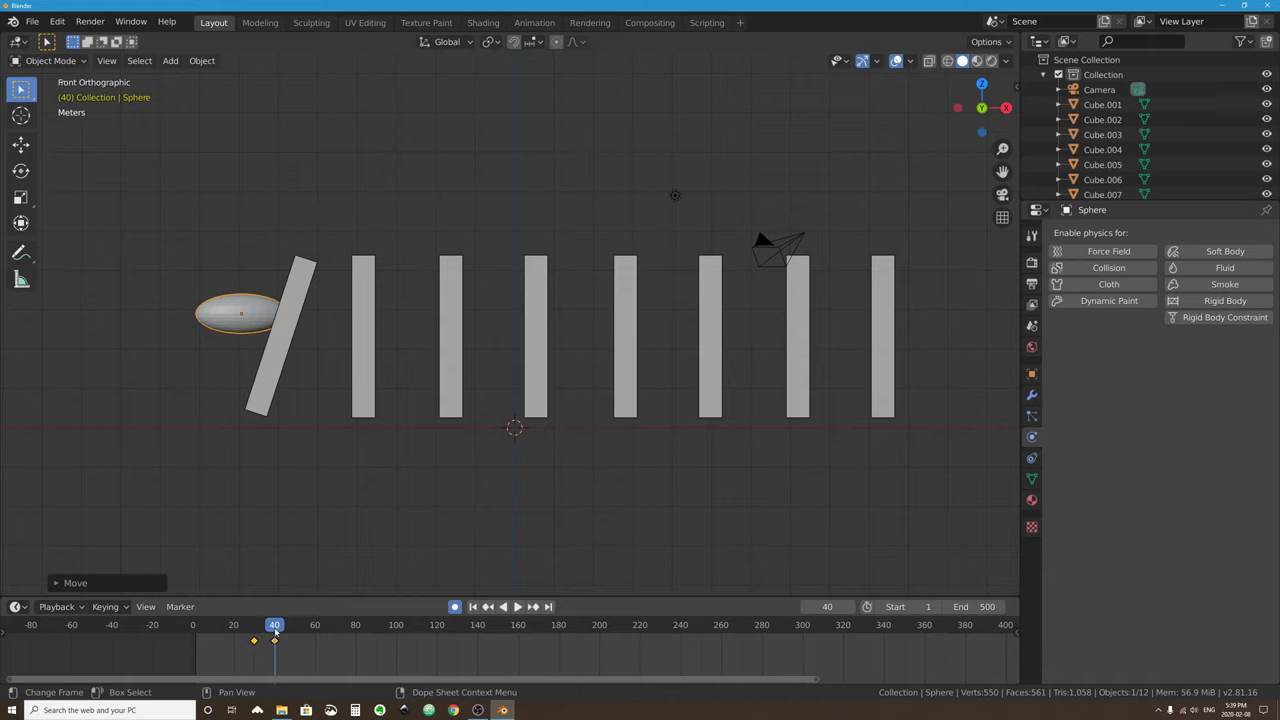
At frame 50, move the sphere about 1.9 m back along negative X to keyframe its retreat.
left_click_drag(275, 632, 294, 632)
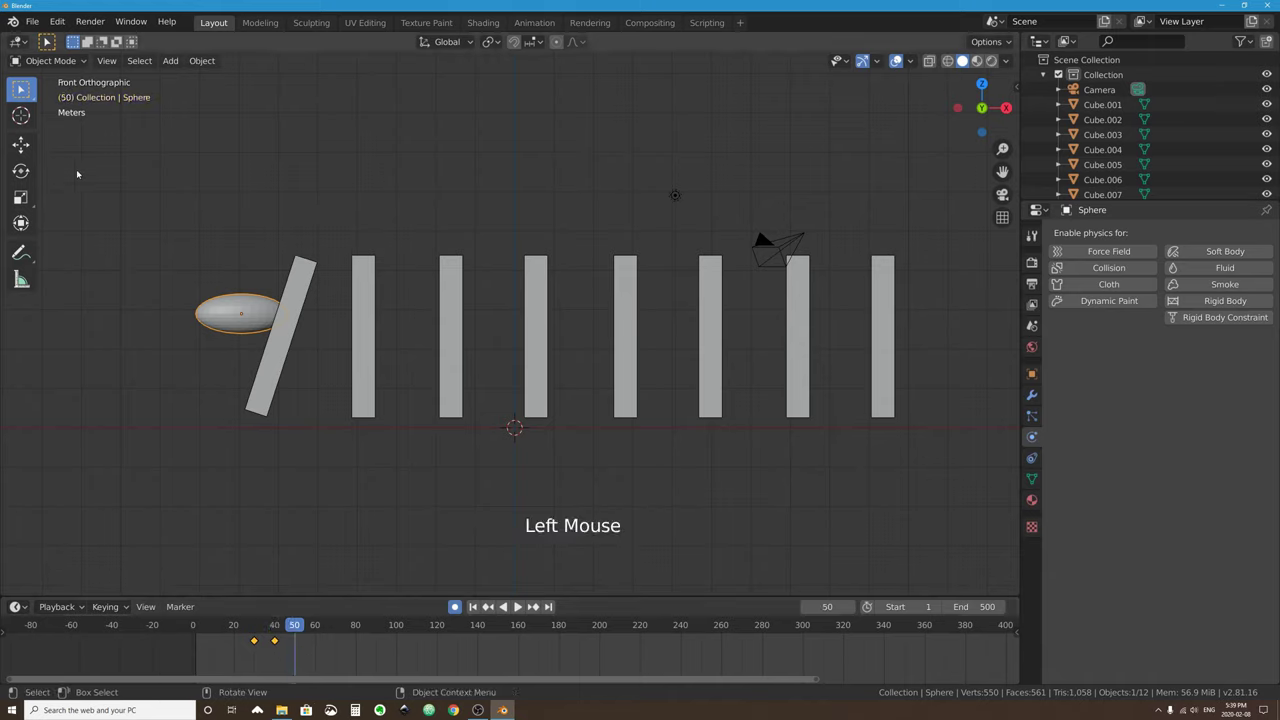
key("g")
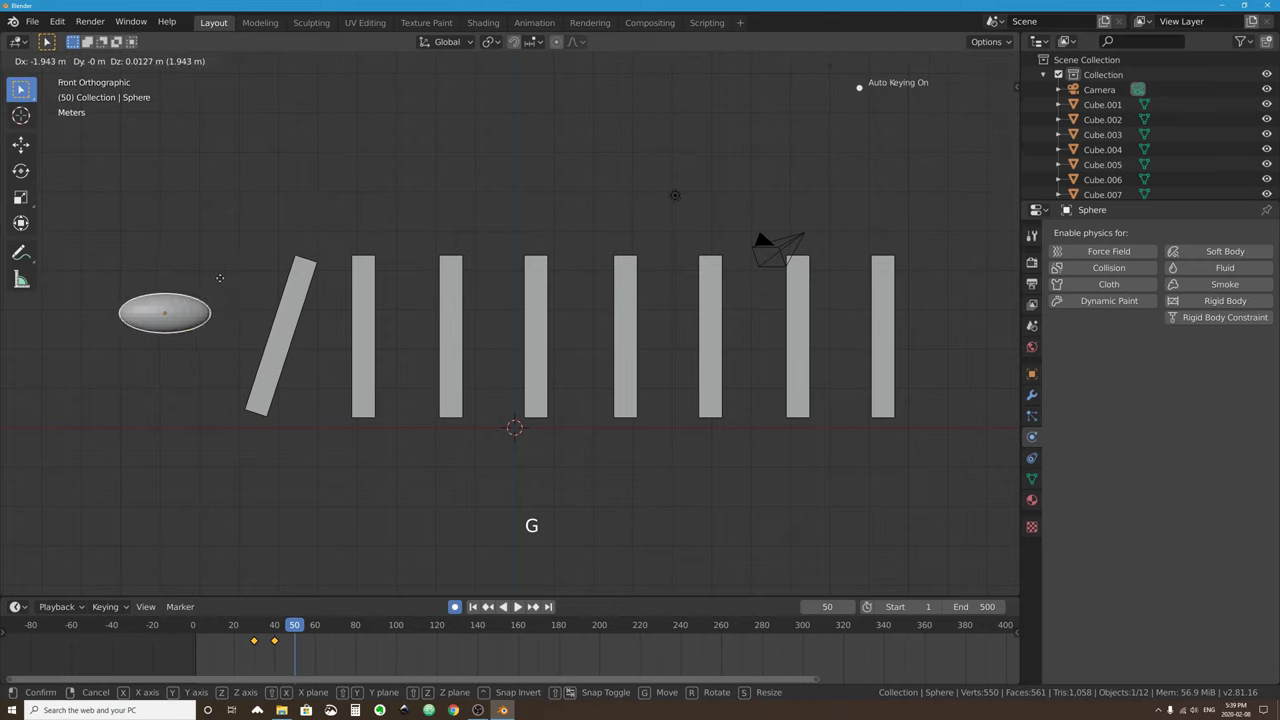
left_click(222, 278)
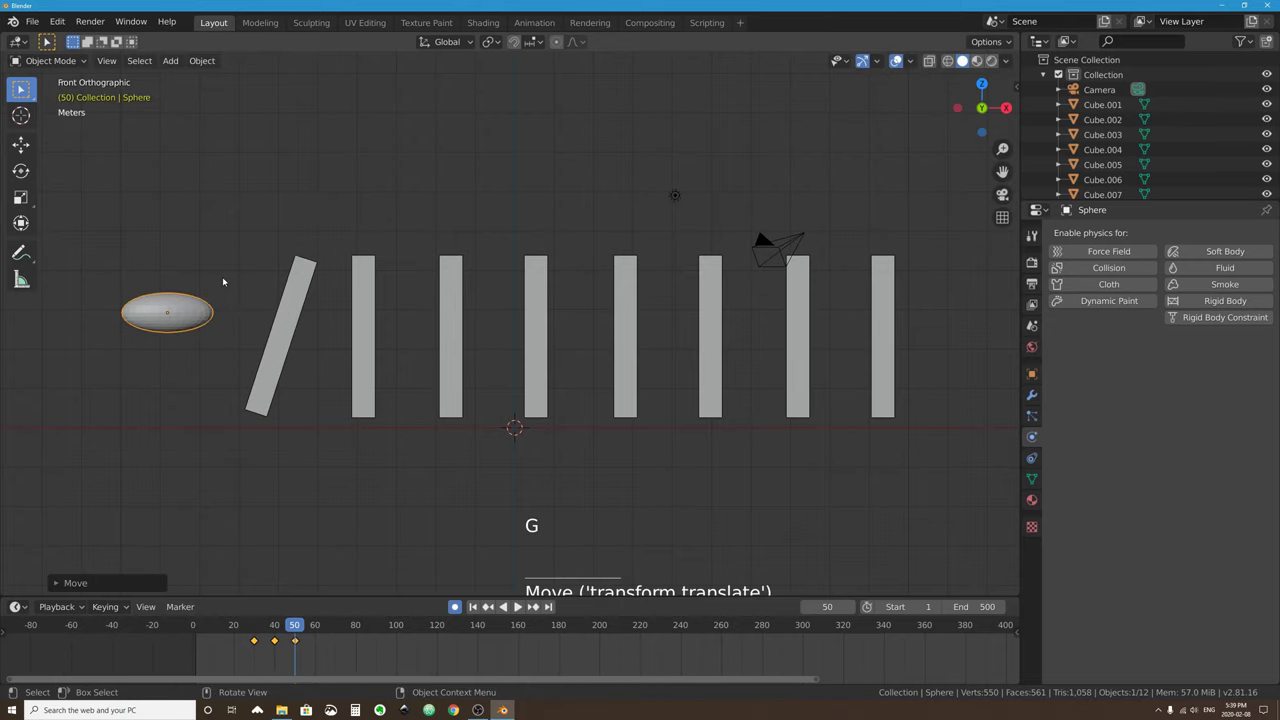
Scrub through the sphere's keyframes from frame 29 to 53 to check its motion, and return to frame 0.
left_click(252, 627)
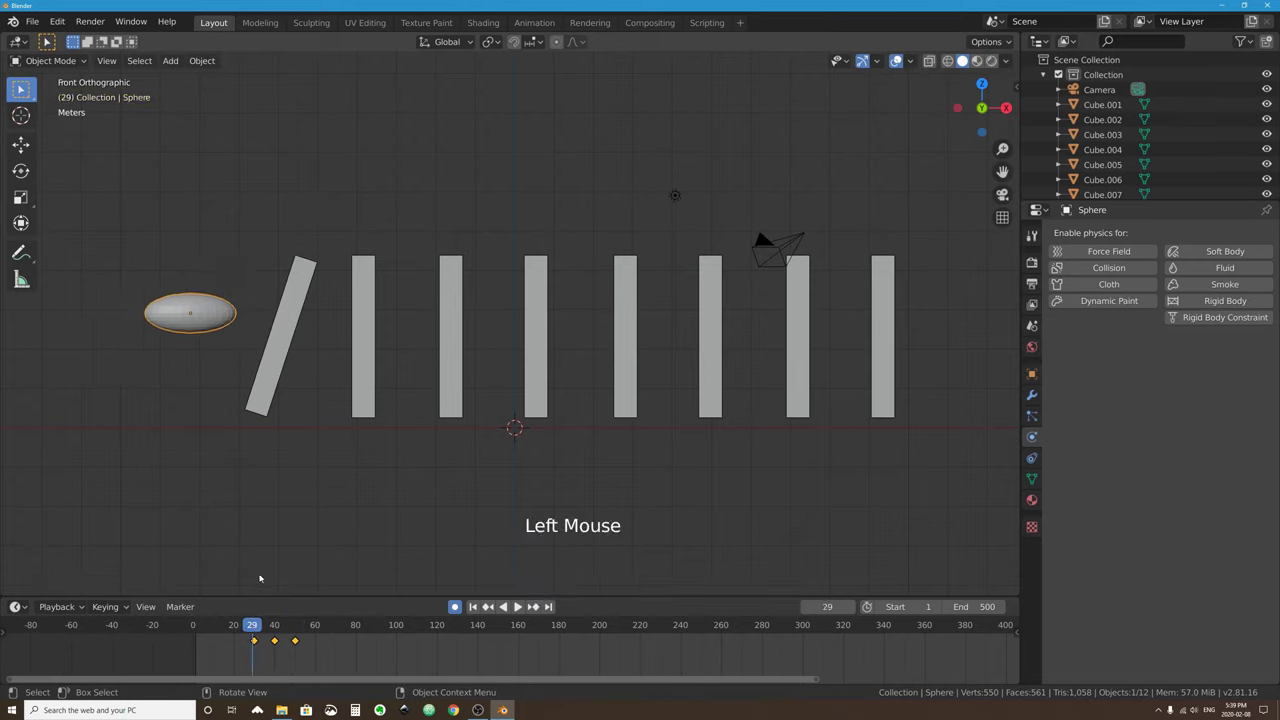
left_click_drag(253, 627, 300, 628)
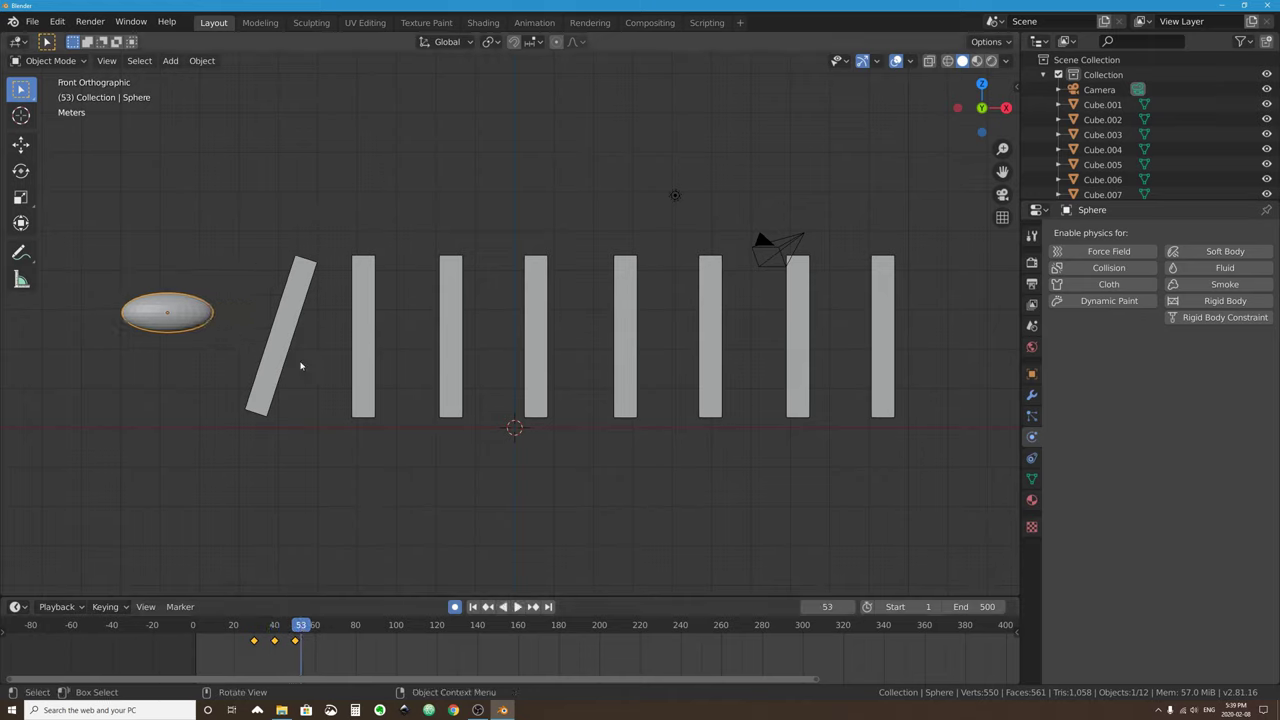
left_click_drag(298, 628, 175, 617)
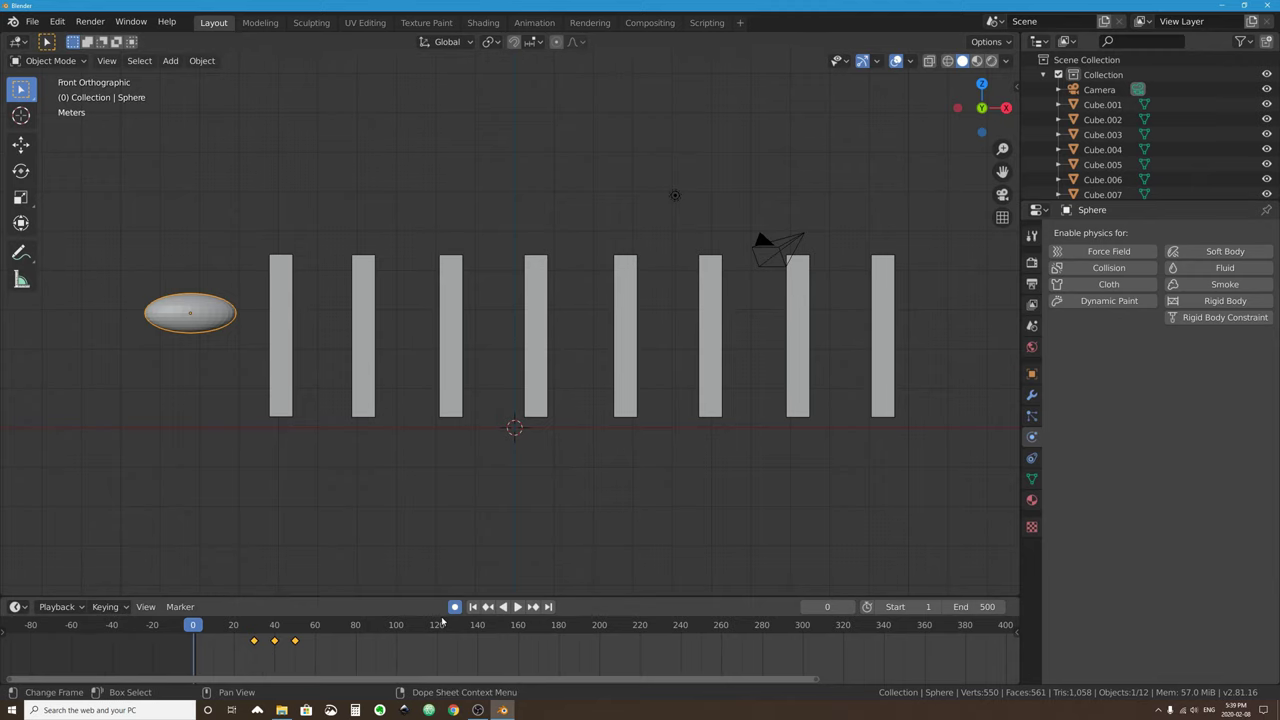
Select the first block, play the simulation in an angled view to check how it falls, and rewind to the start.
left_click(287, 268)
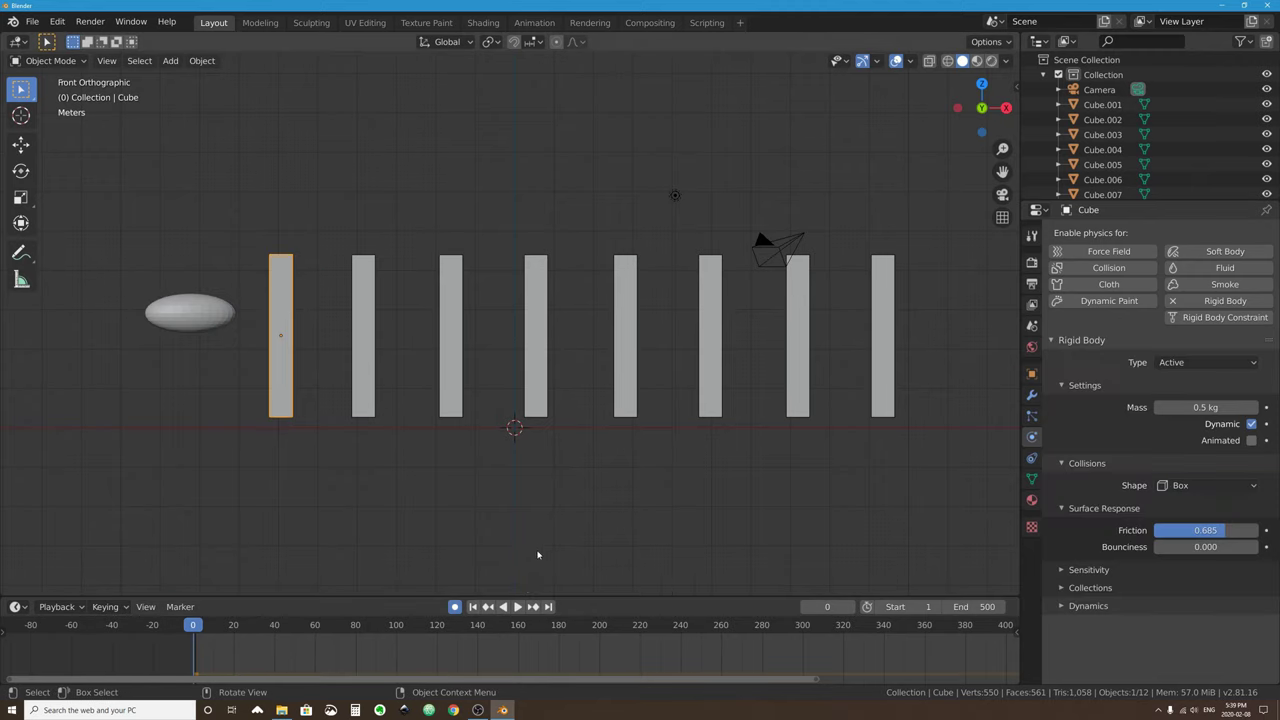
scroll(537, 555, "down", 2)
middle_click_drag(537, 555, 540, 590)
left_click(517, 606)
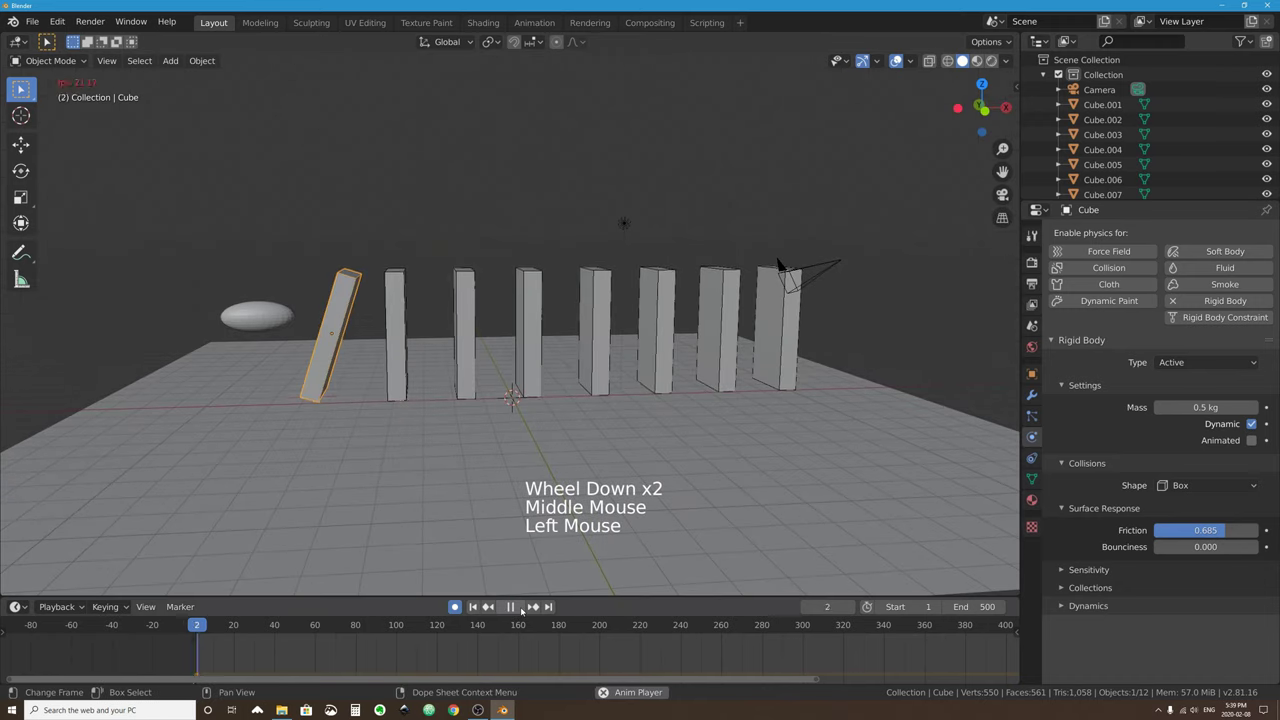
left_click(510, 606)
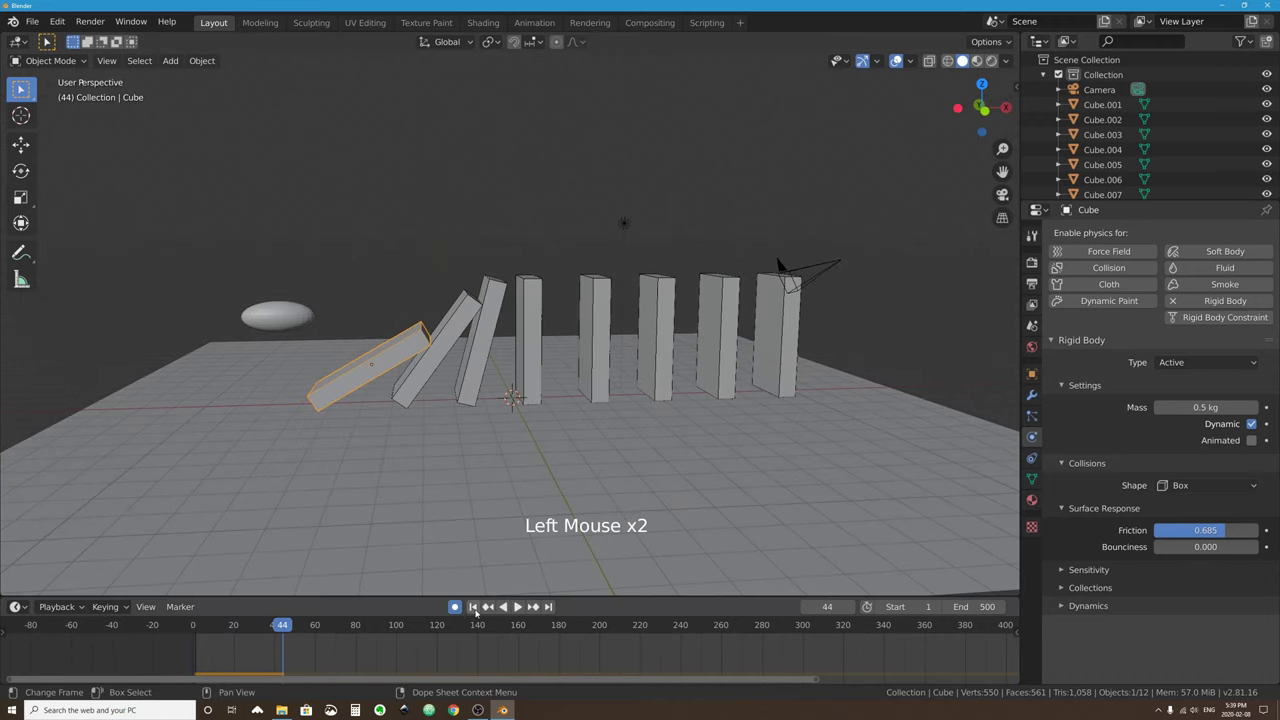
left_click(473, 606)
Delete the first block of the row, next to the sphere.
left_click(389, 297)
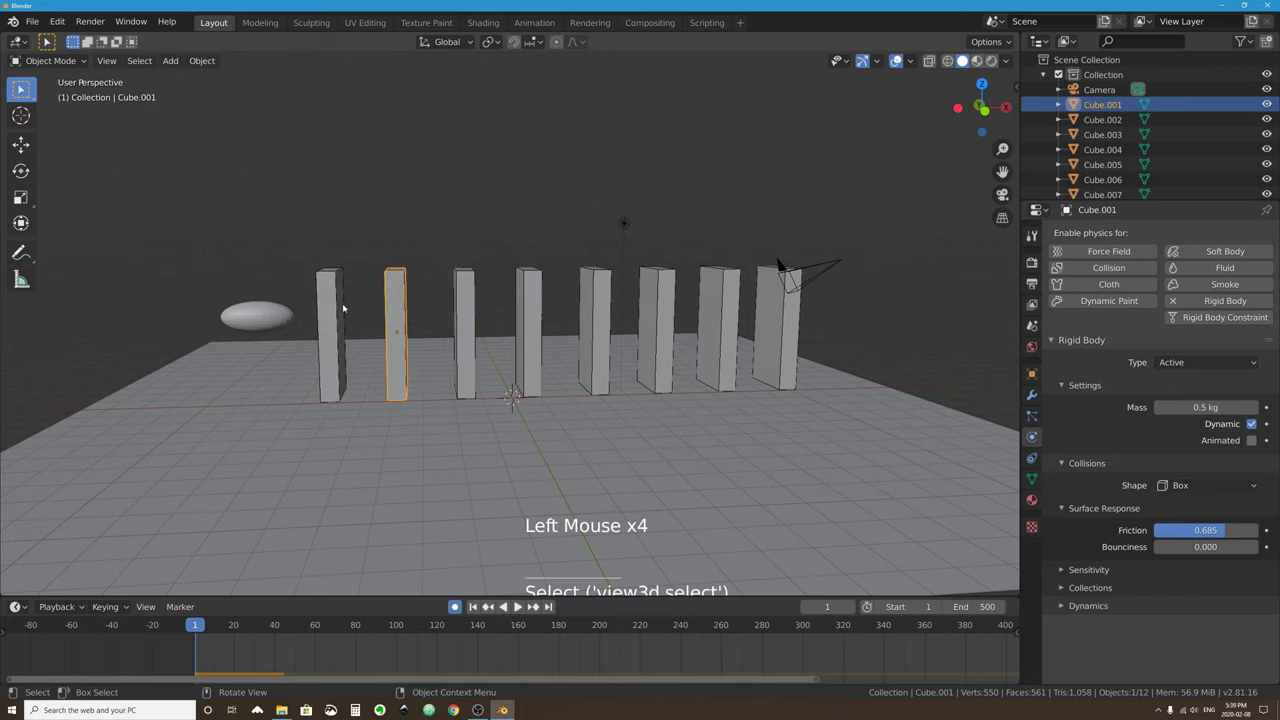
left_click(342, 300)
key("x")
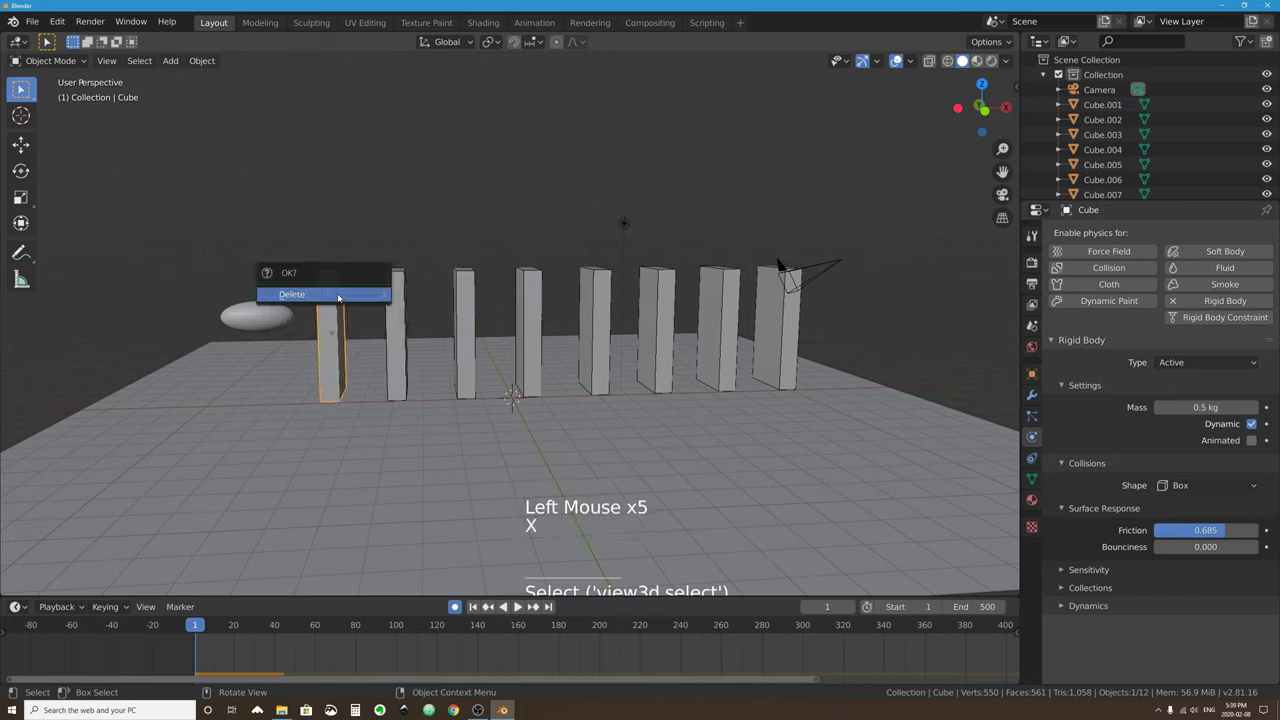
left_click(337, 293)
Duplicate the block now nearest the sphere and place the copy about 2.1 m along negative X as the new first block.
left_click(397, 296)
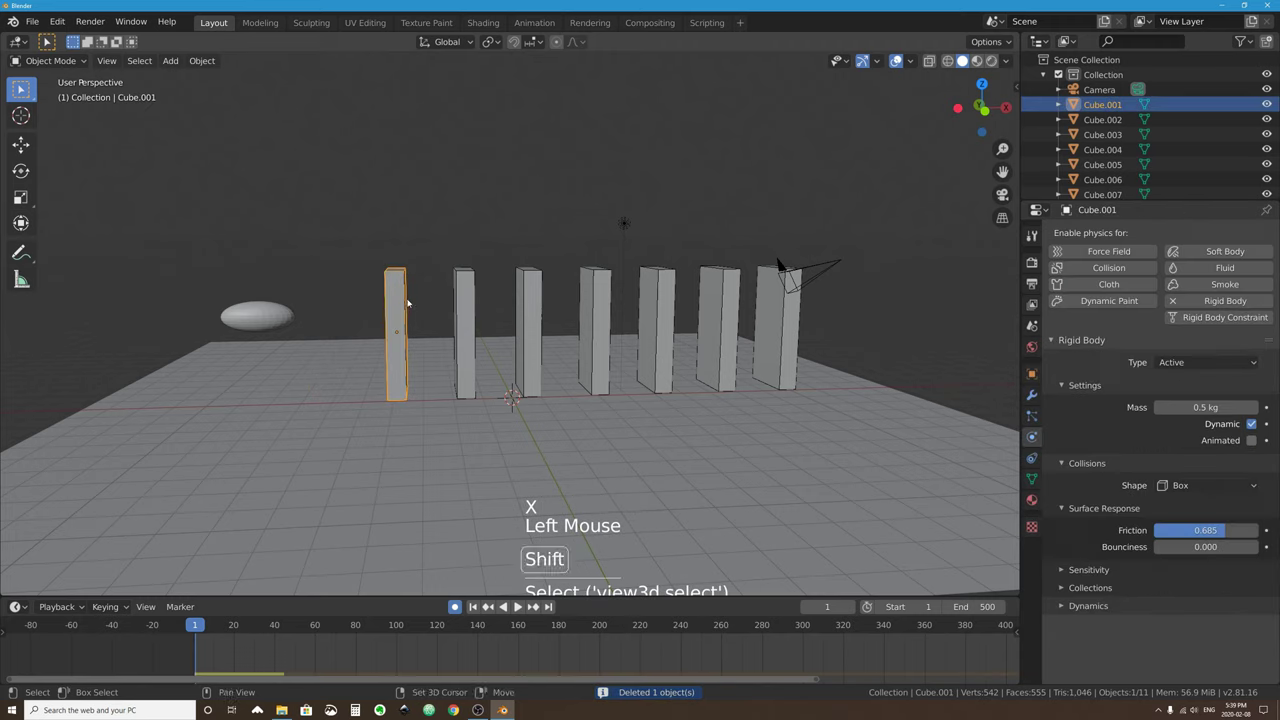
key("shift+d")
key("x")
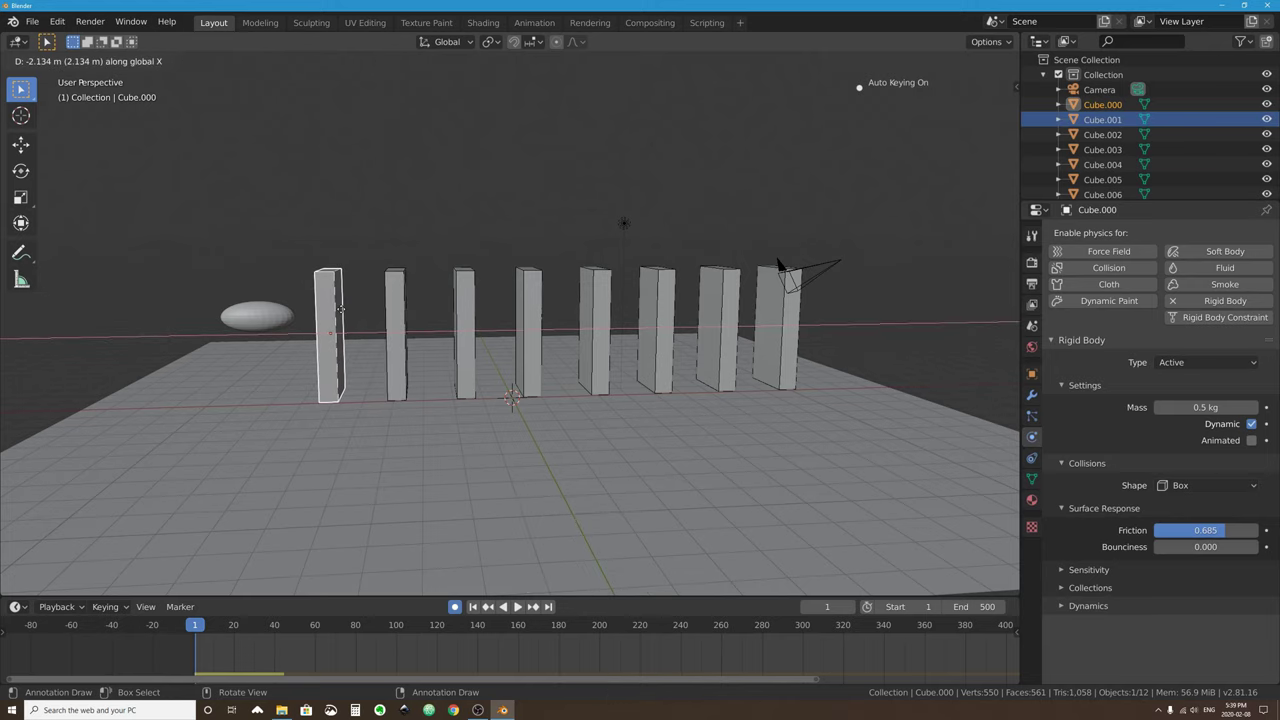
left_click(341, 307)
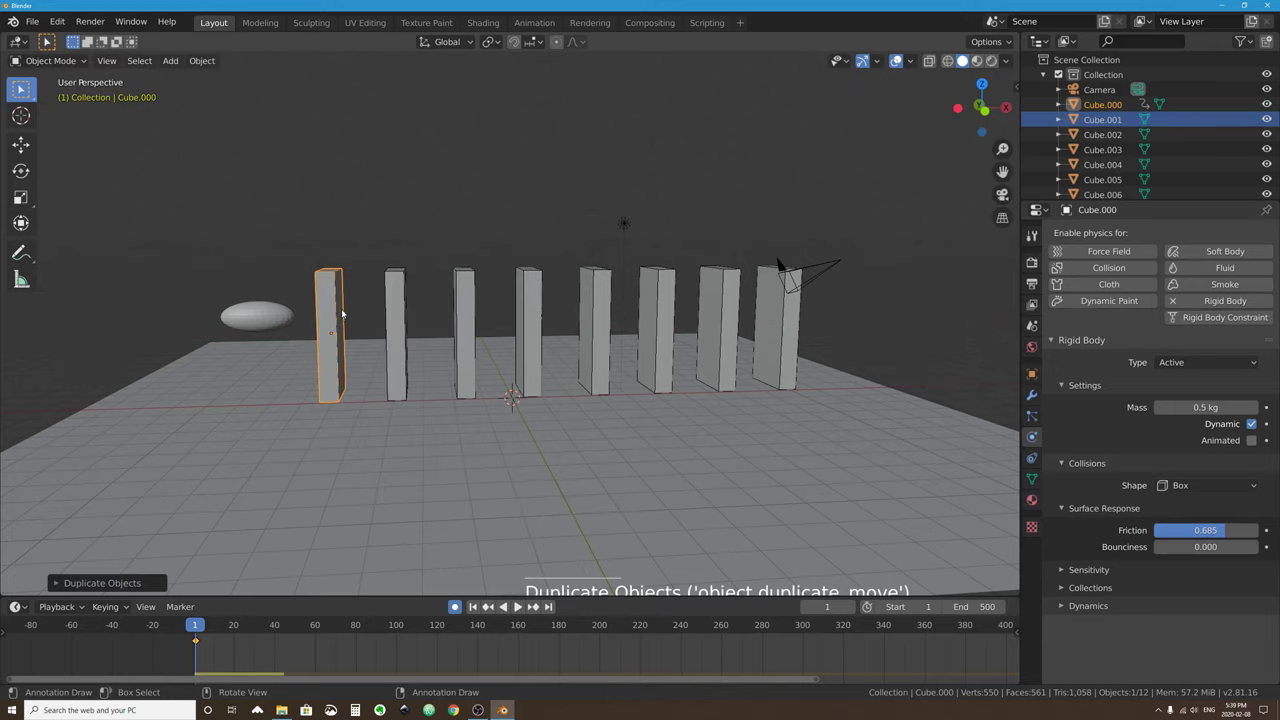
Turn off automatic keyframing and delete the new first block's keyframe at frame 1.
left_click(455, 607)
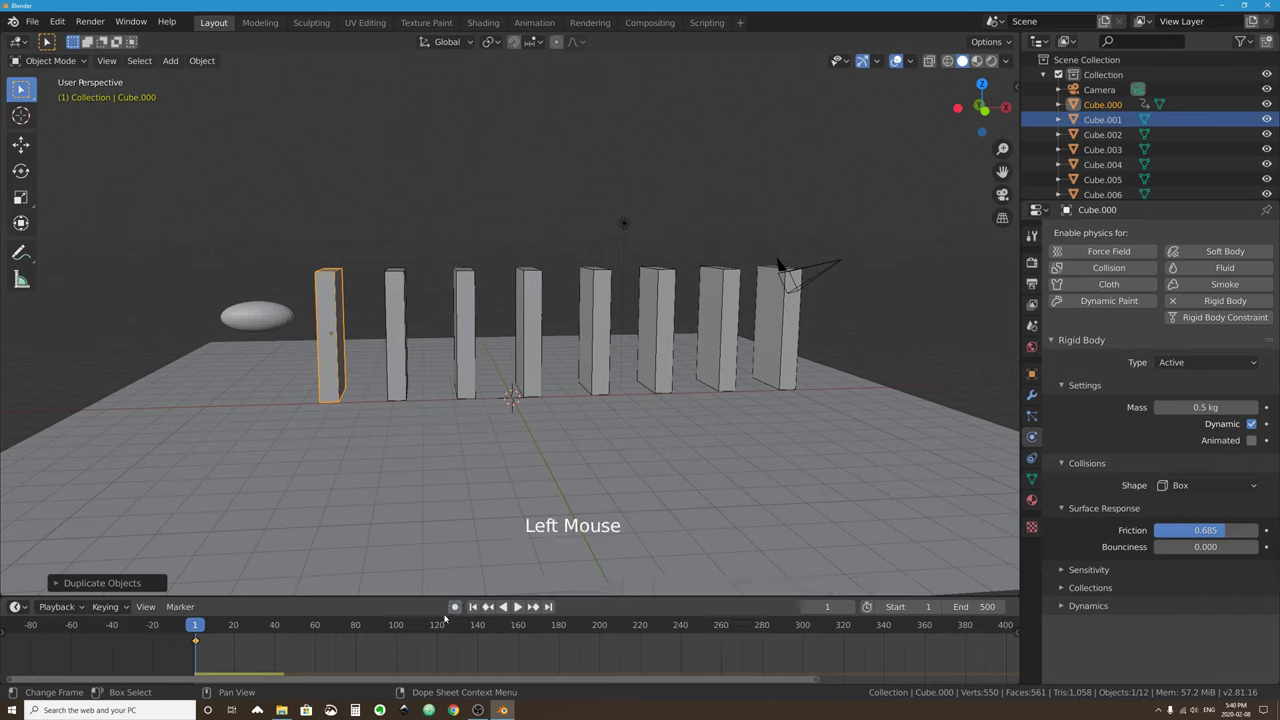
left_click(195, 644)
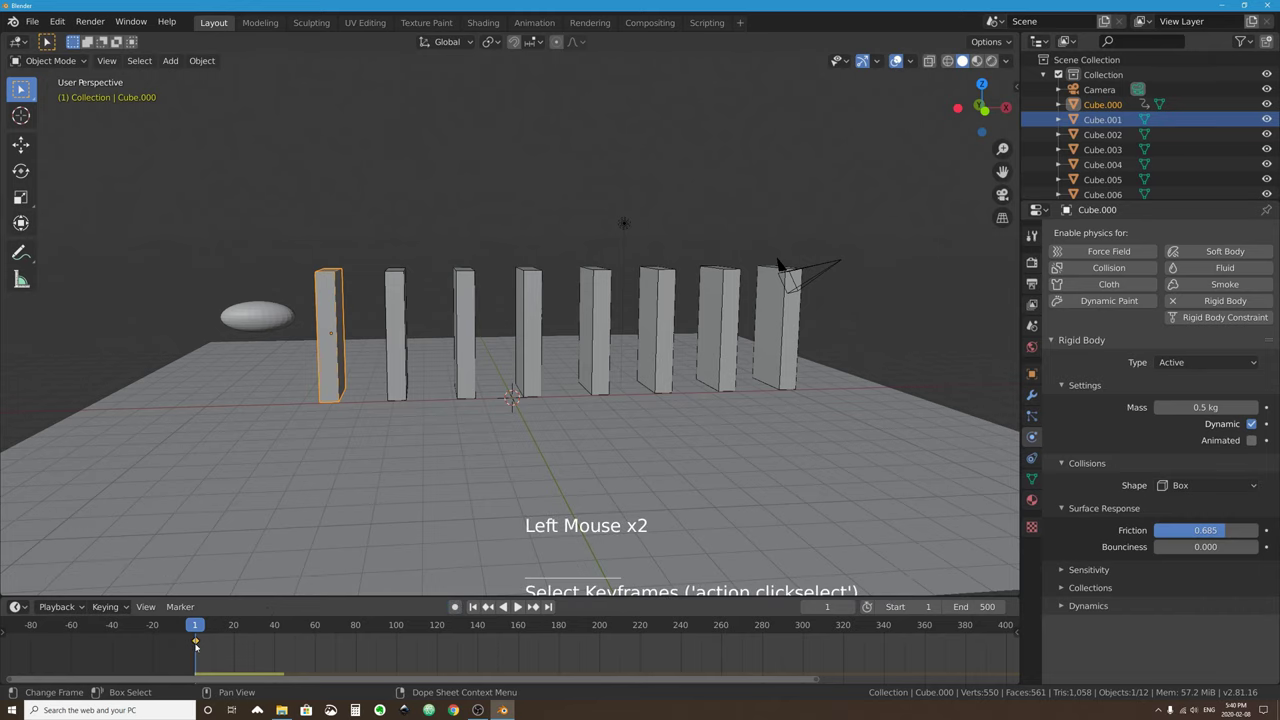
key("x")
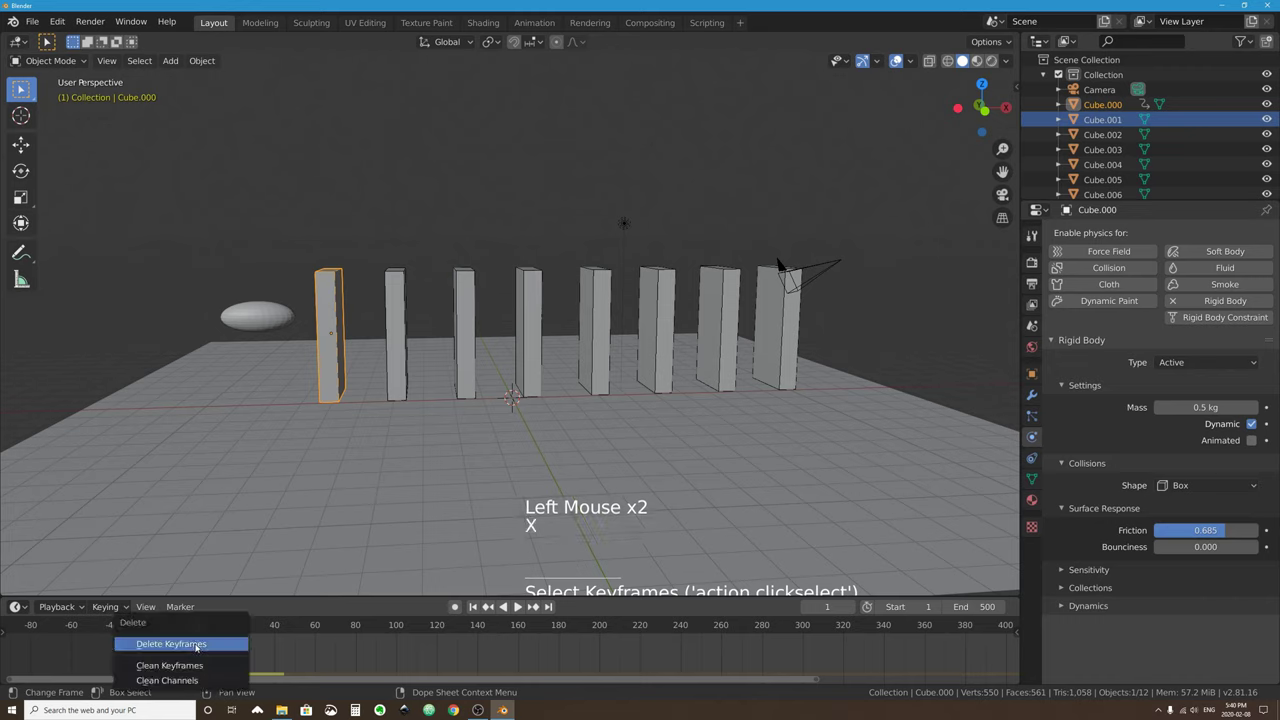
left_click(196, 645)
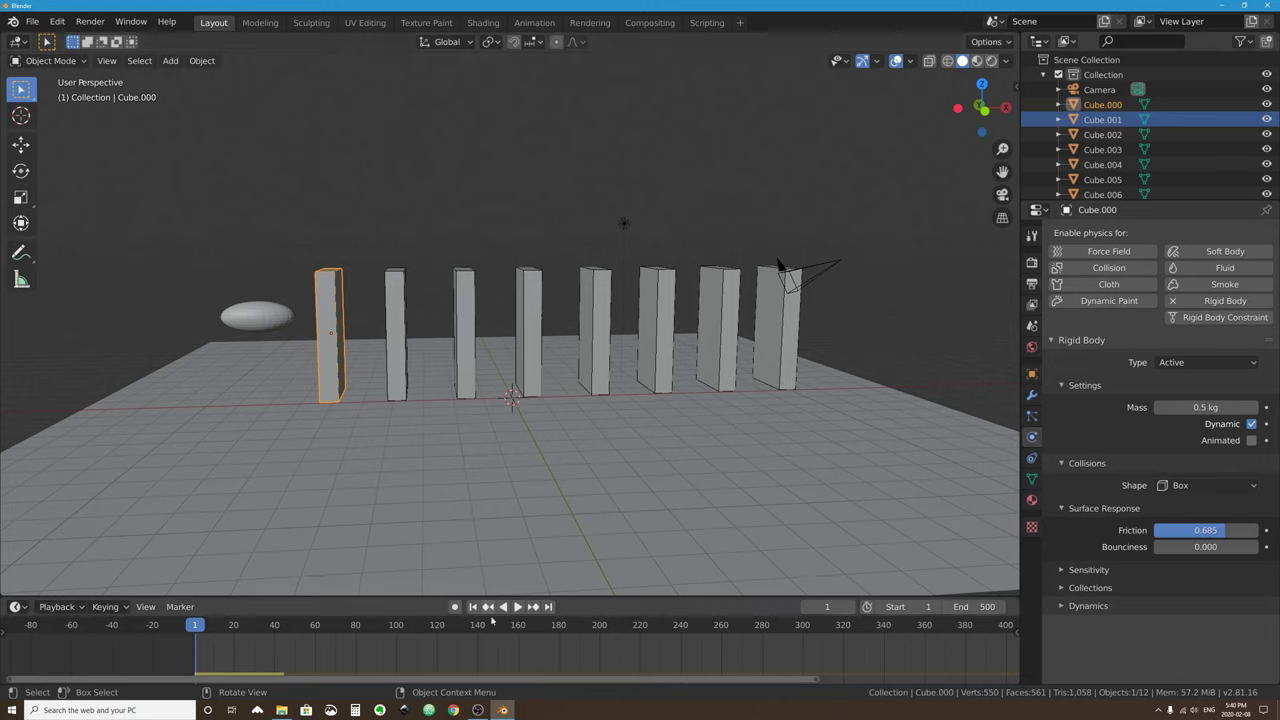
Select the sphere, play the animation to examine its contact with the first block, and rewind to frame 1.
left_click(395, 284)
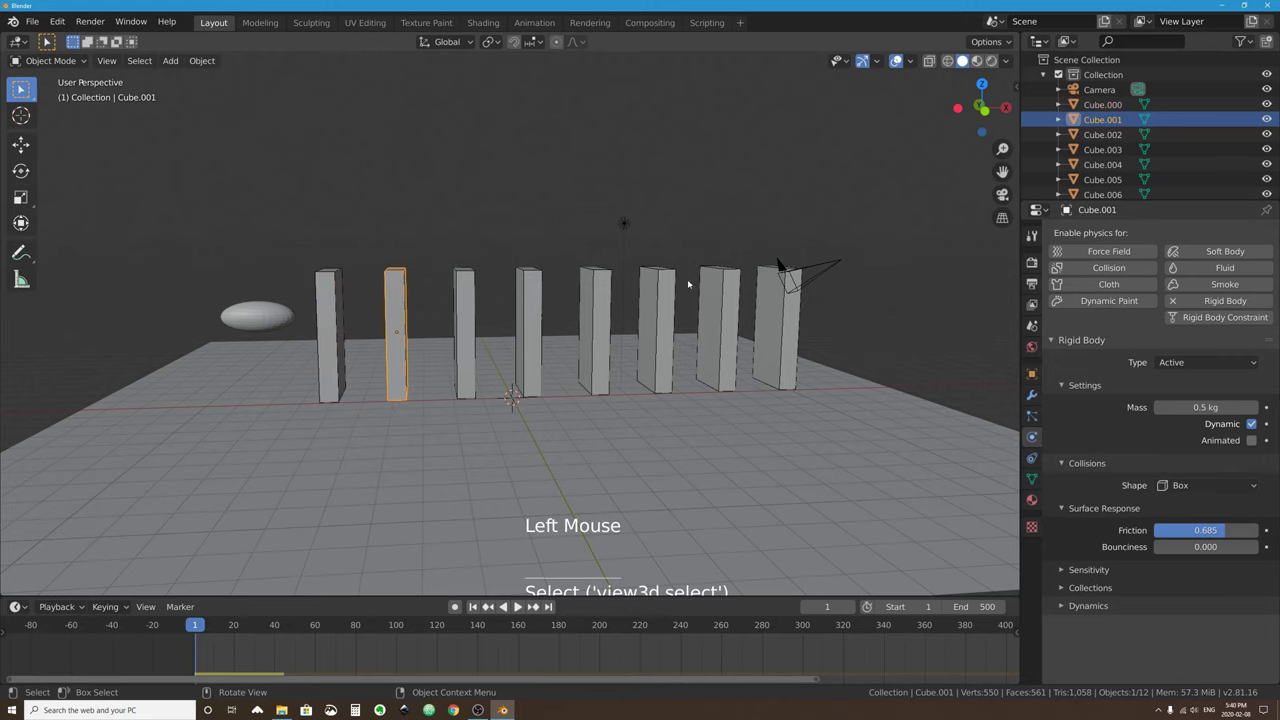
left_click(245, 325)
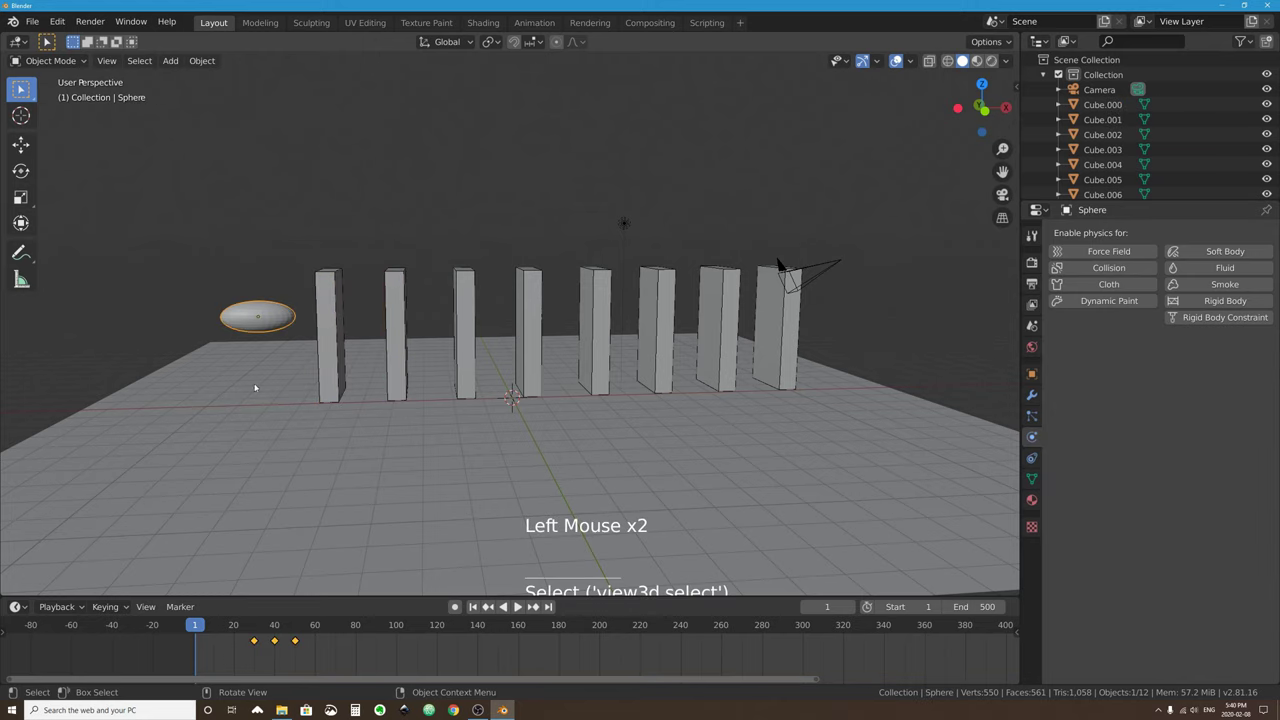
left_click(517, 606)
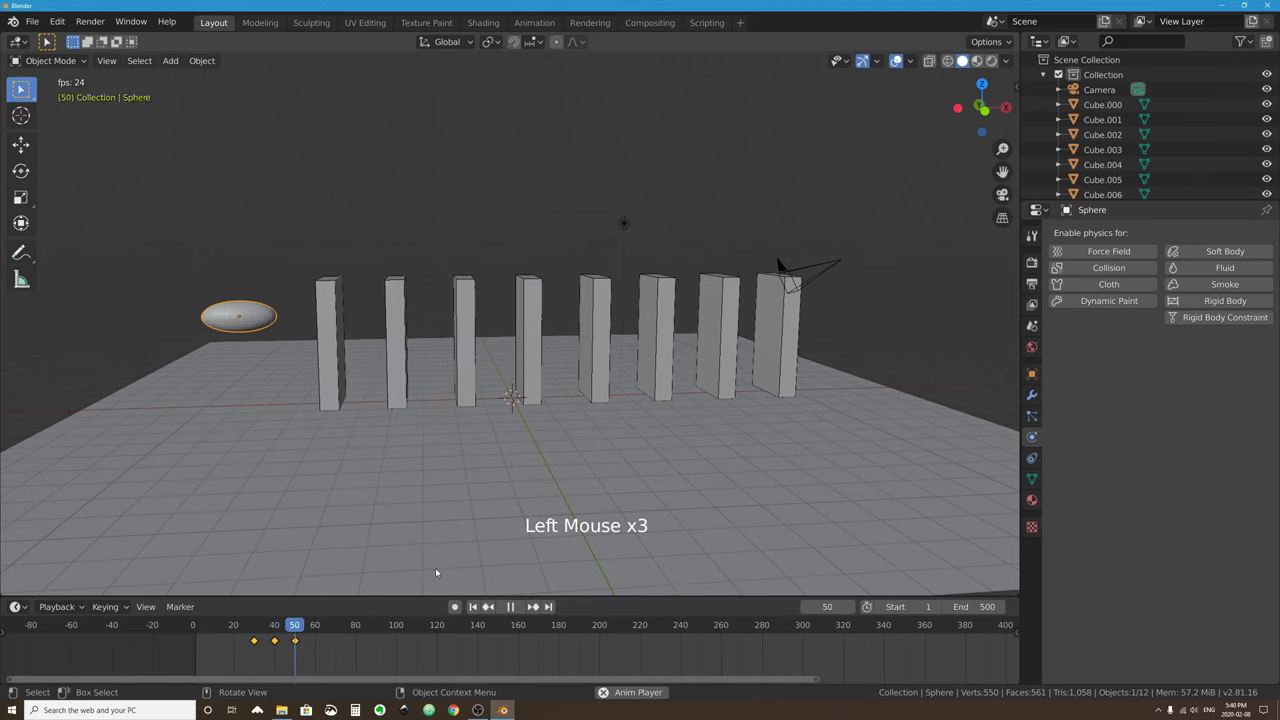
middle_click_drag(300, 354, 322, 300)
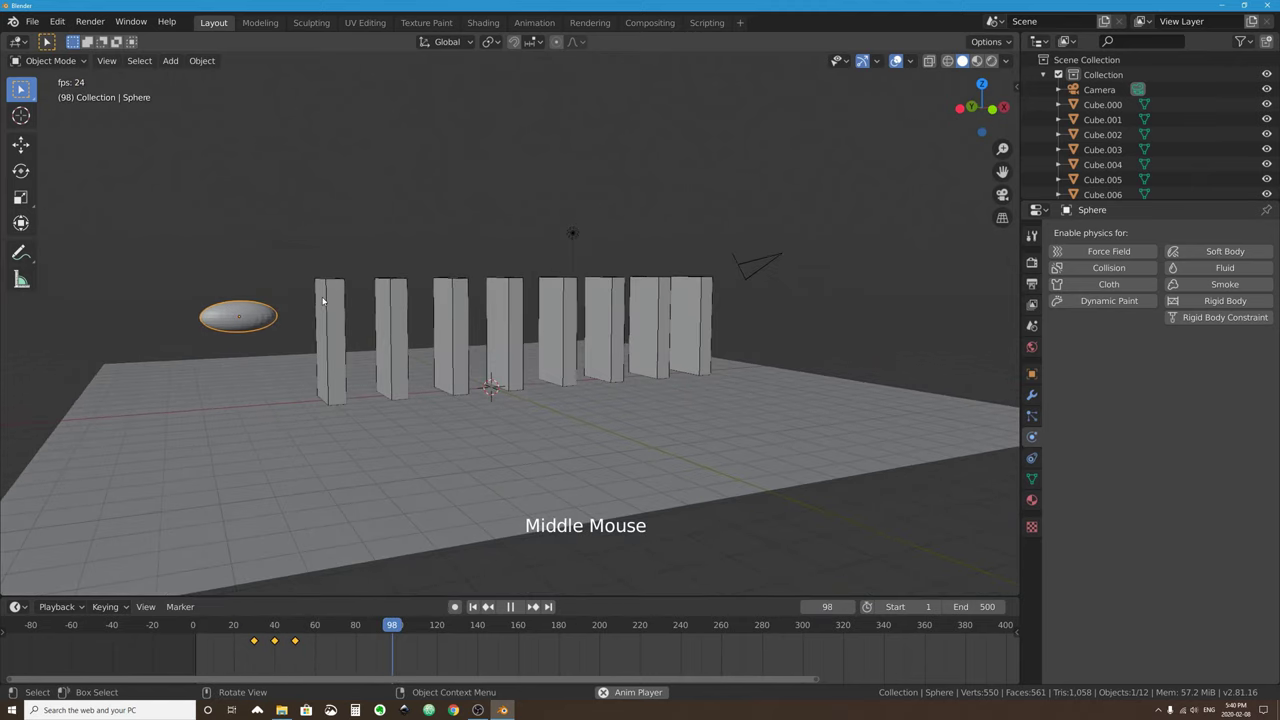
left_click(512, 606)
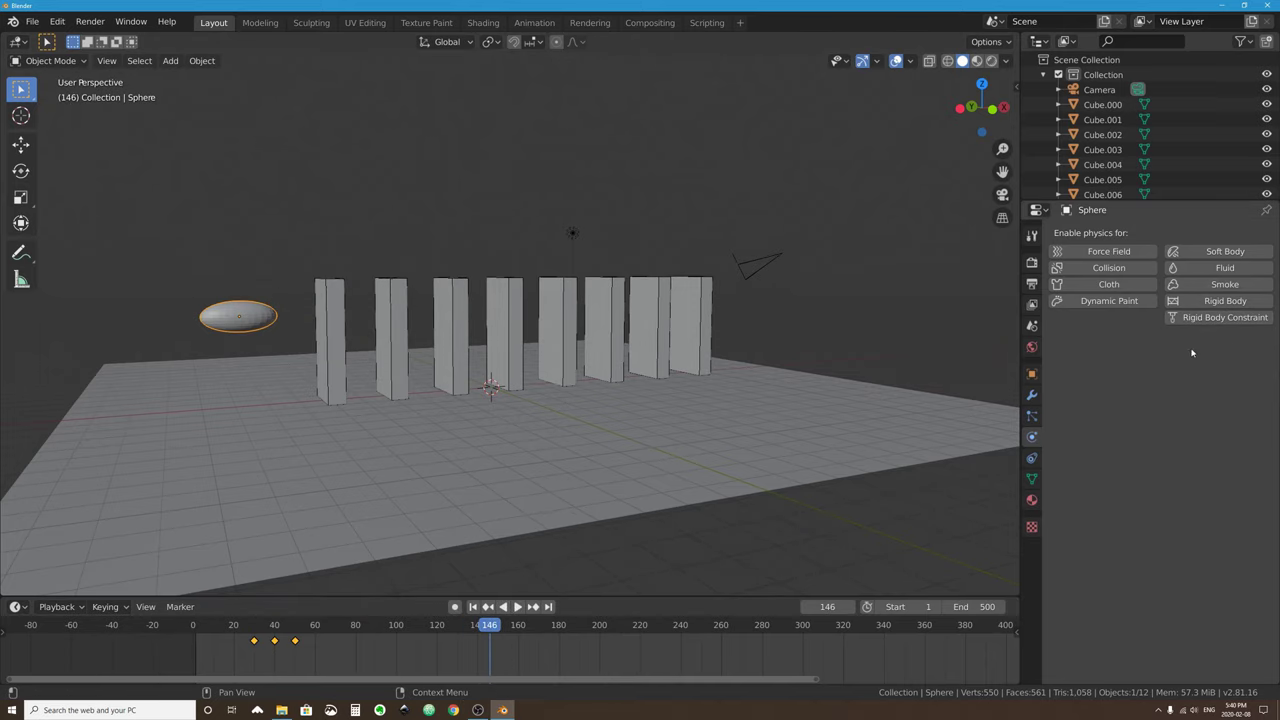
left_click(473, 606)
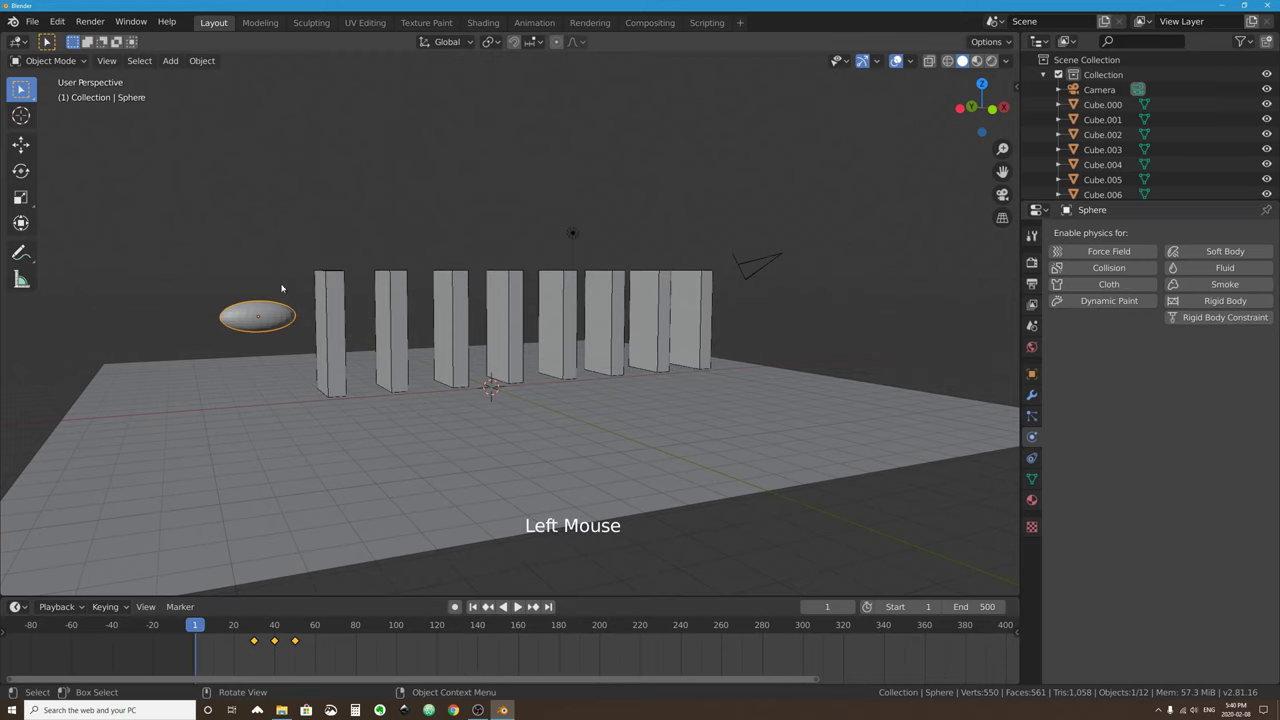
Enable rigid body physics on the sphere, test it by playing the simulation, and rewind to frame 1.
left_click(1227, 301)
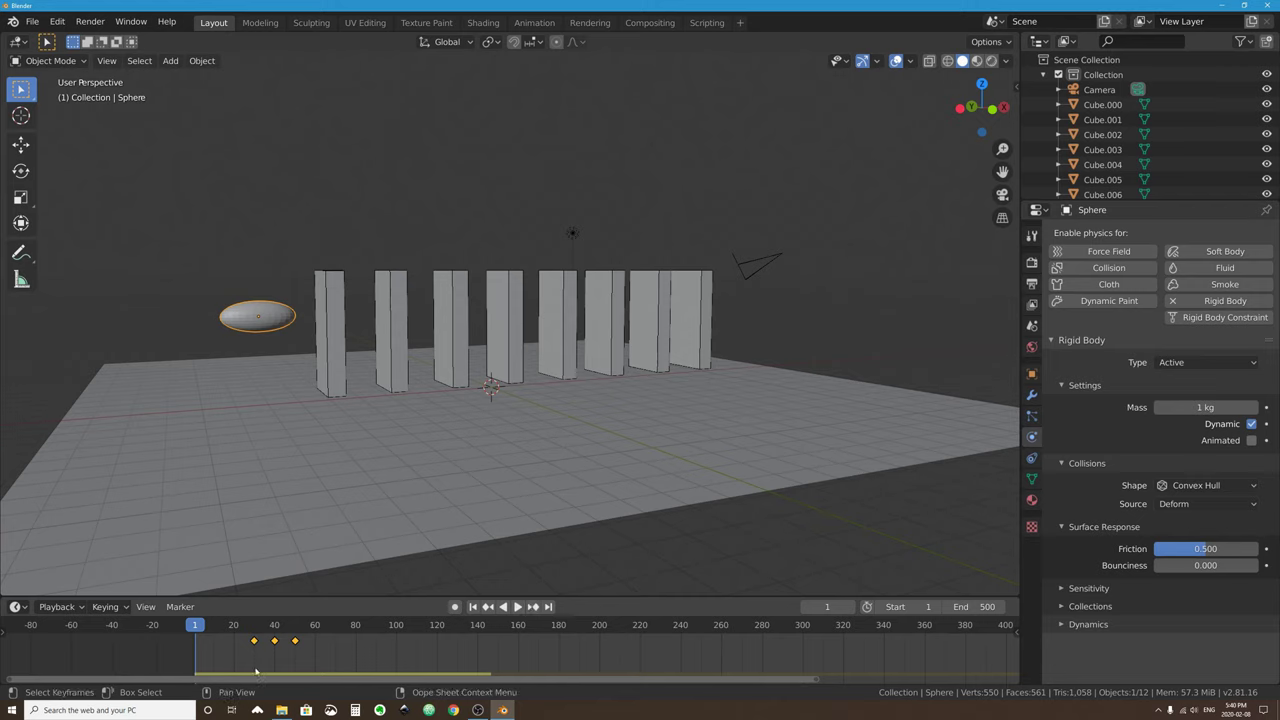
left_click(517, 607)
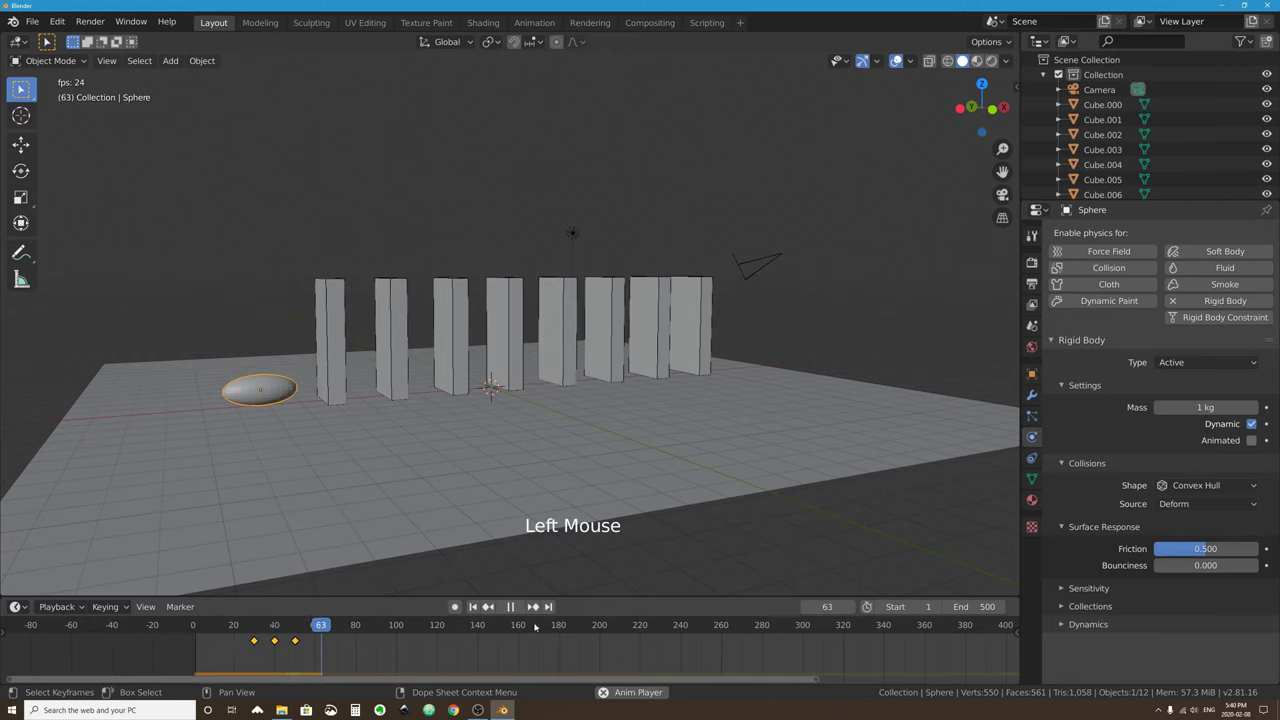
left_click(512, 607)
left_click(473, 607)
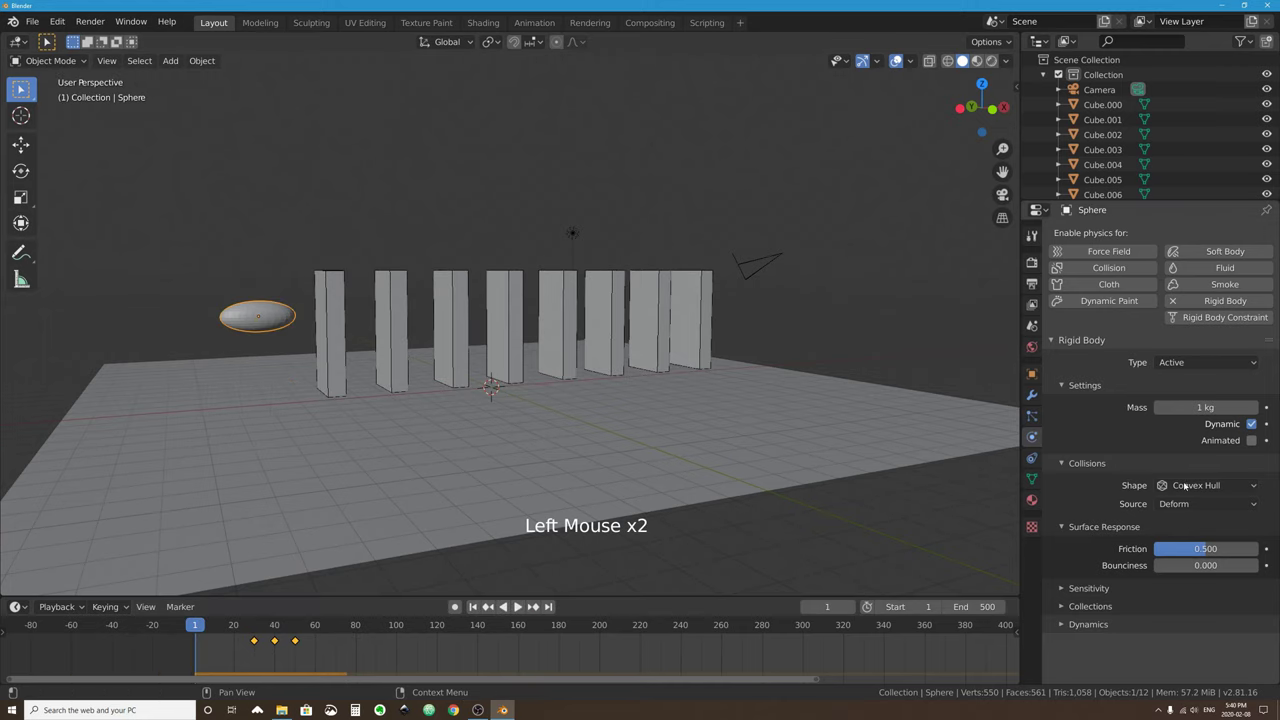
Turn on the Animated option for the sphere's rigid body, play the simulation to test it, and rewind to frame 0.
left_click(1251, 441)
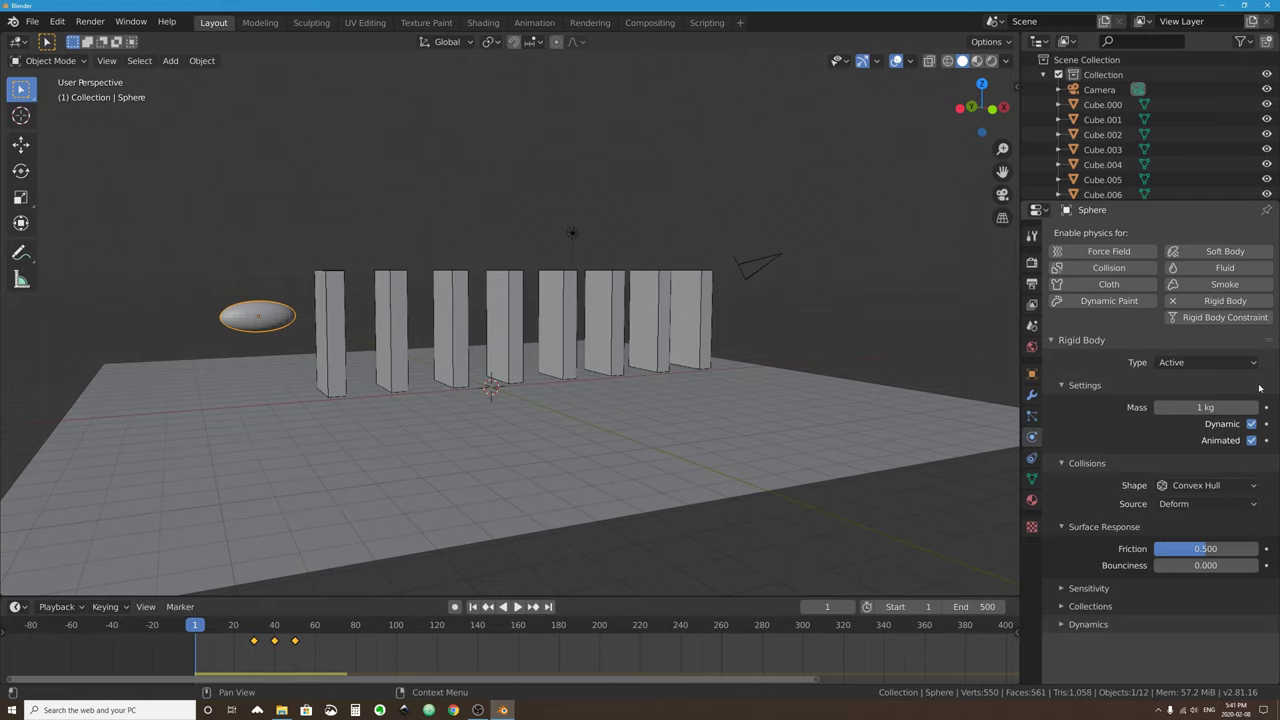
left_click(518, 607)
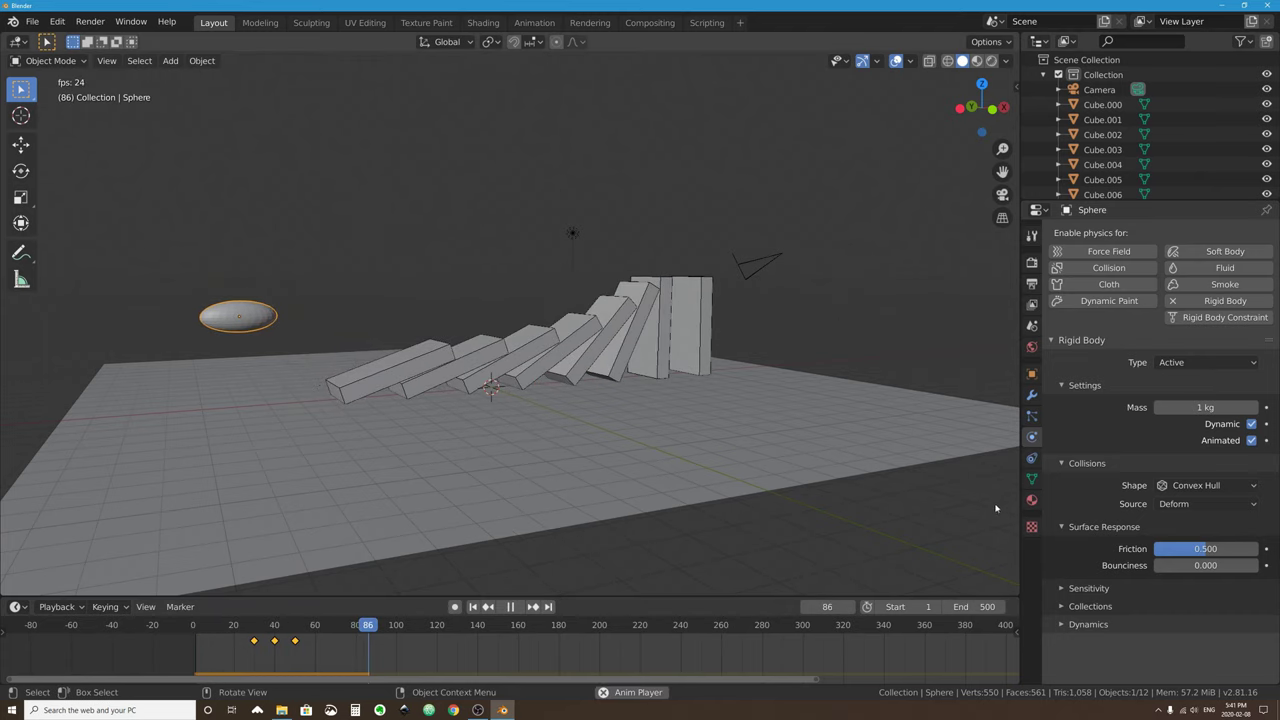
left_click(510, 607)
left_click(181, 630)
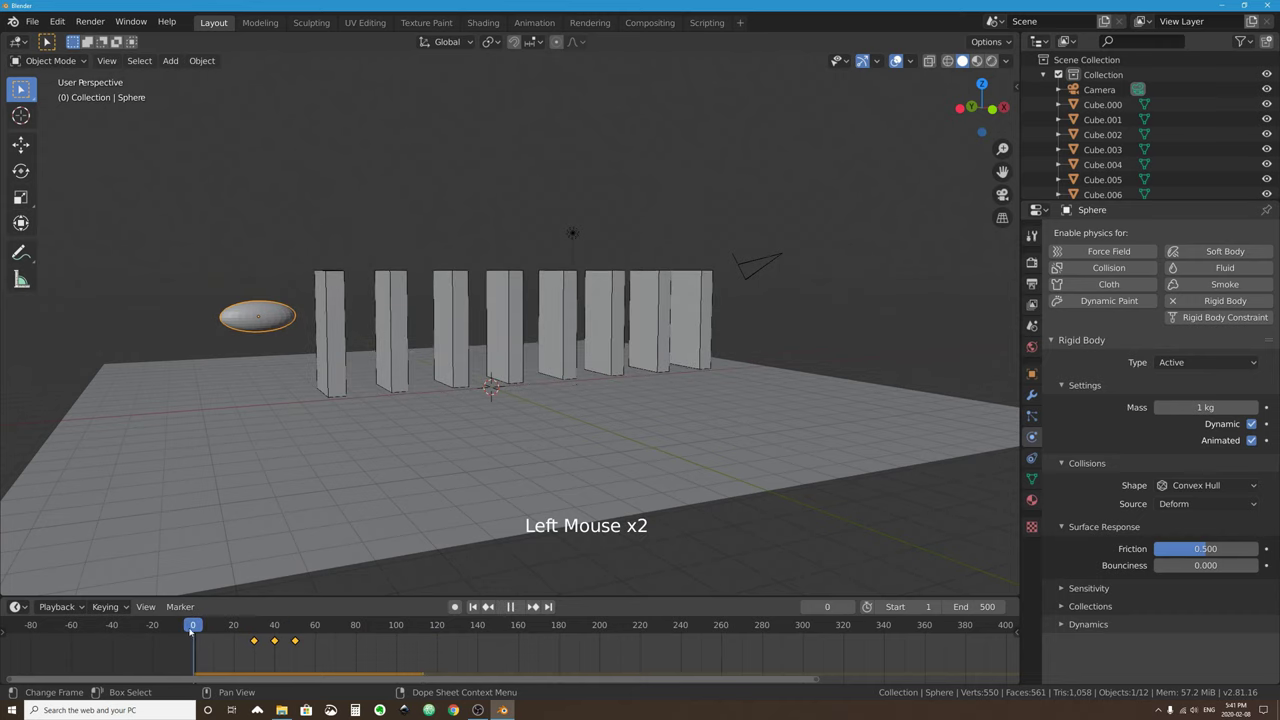
Change the sphere's rigid body type to Passive, play the simulation to test it, and rewind to frame 0.
left_click(1207, 362)
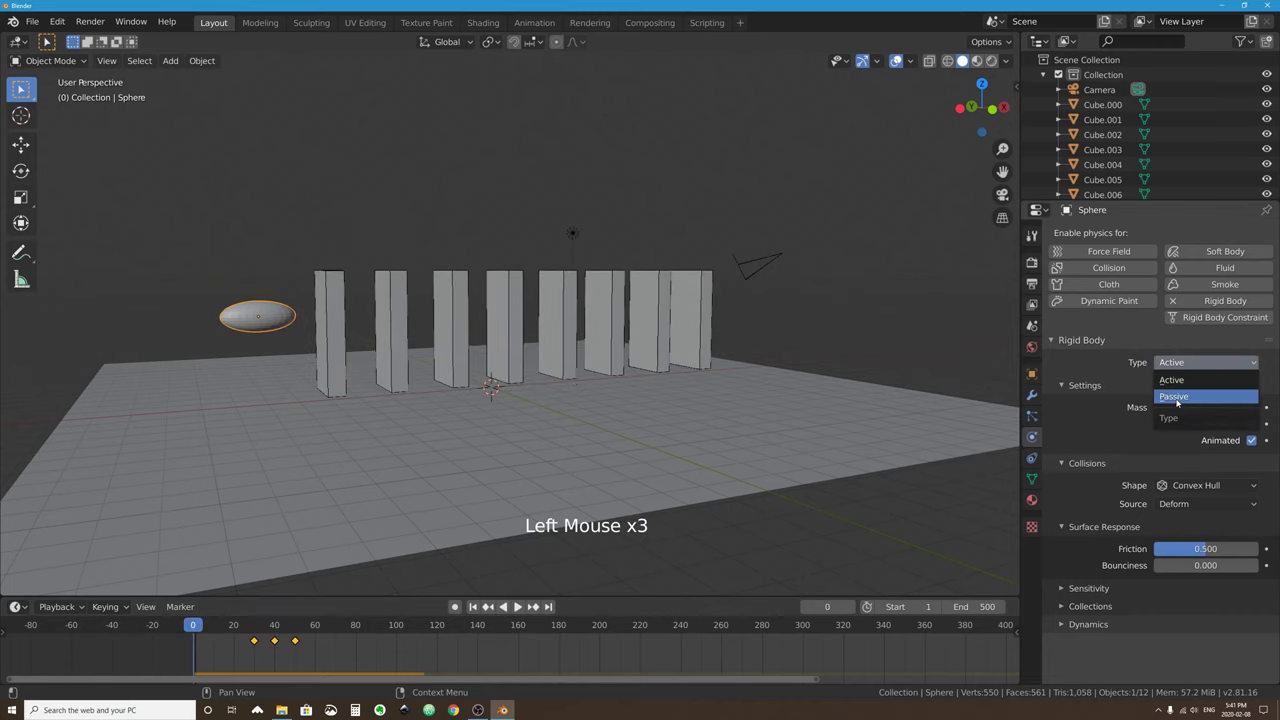
left_click(1179, 391)
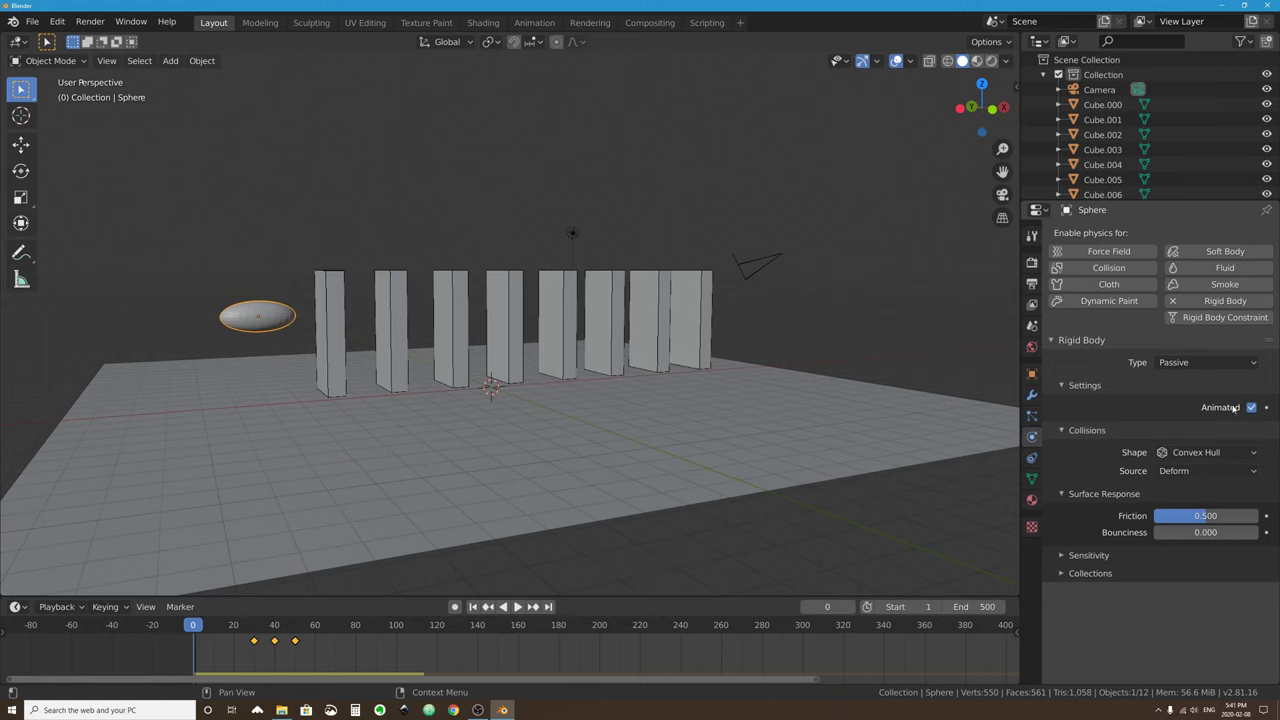
left_click(1197, 362)
left_click(1185, 364)
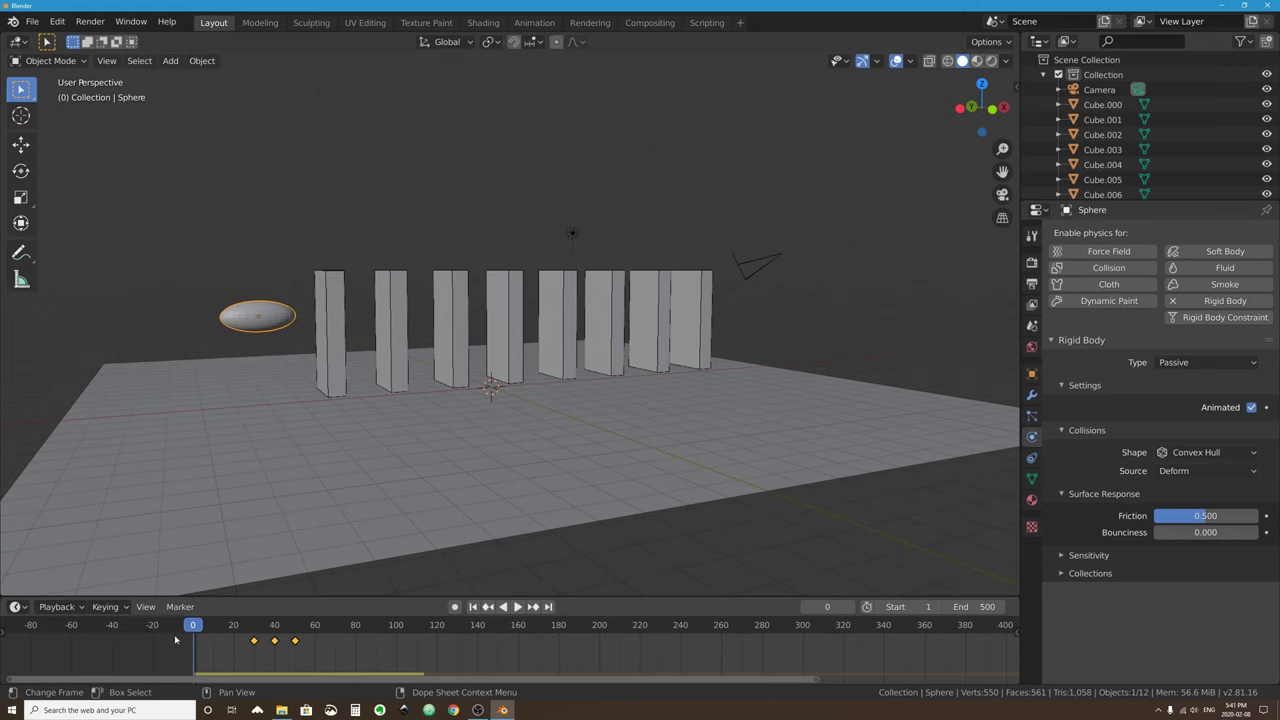
left_click(518, 607)
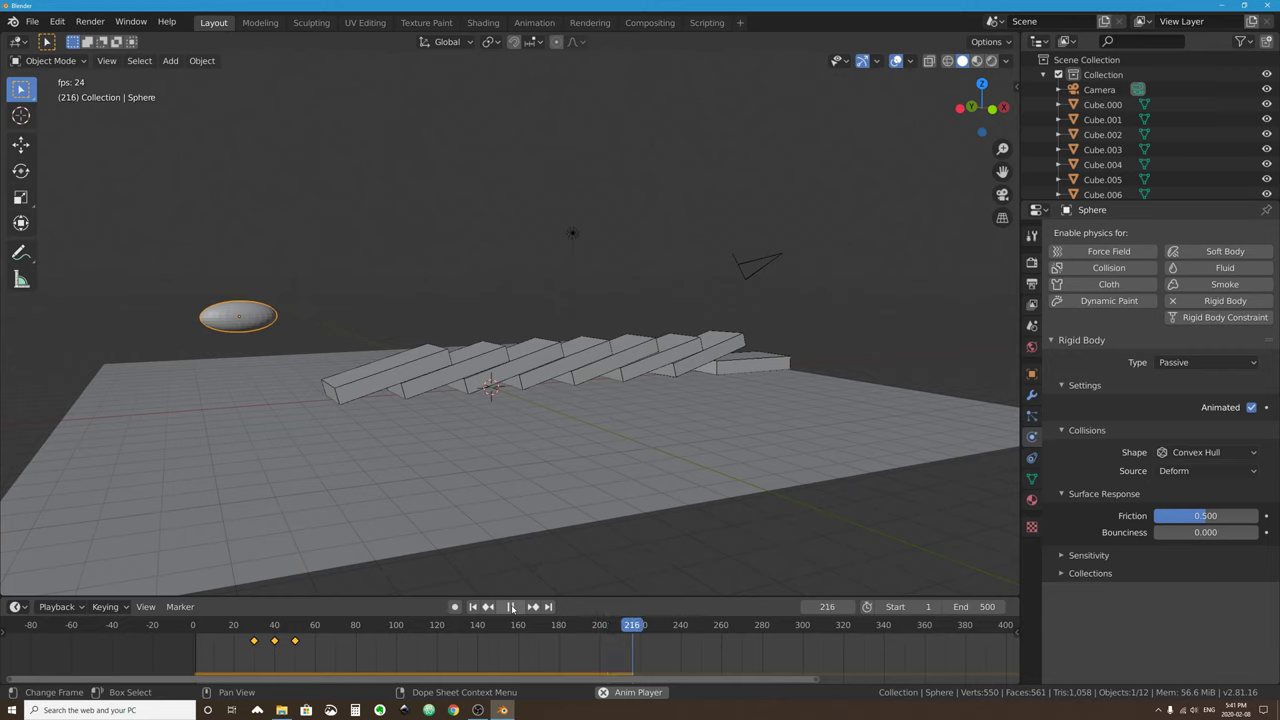
left_click(512, 607)
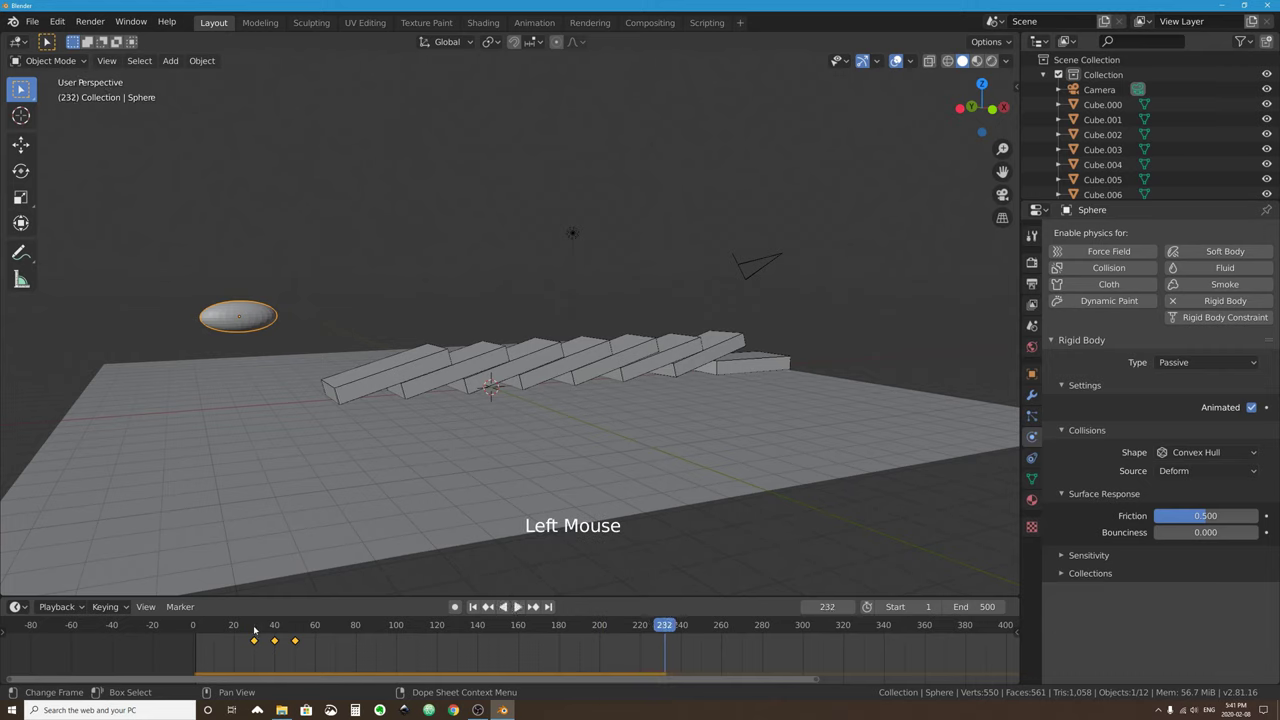
double_click(193, 625)
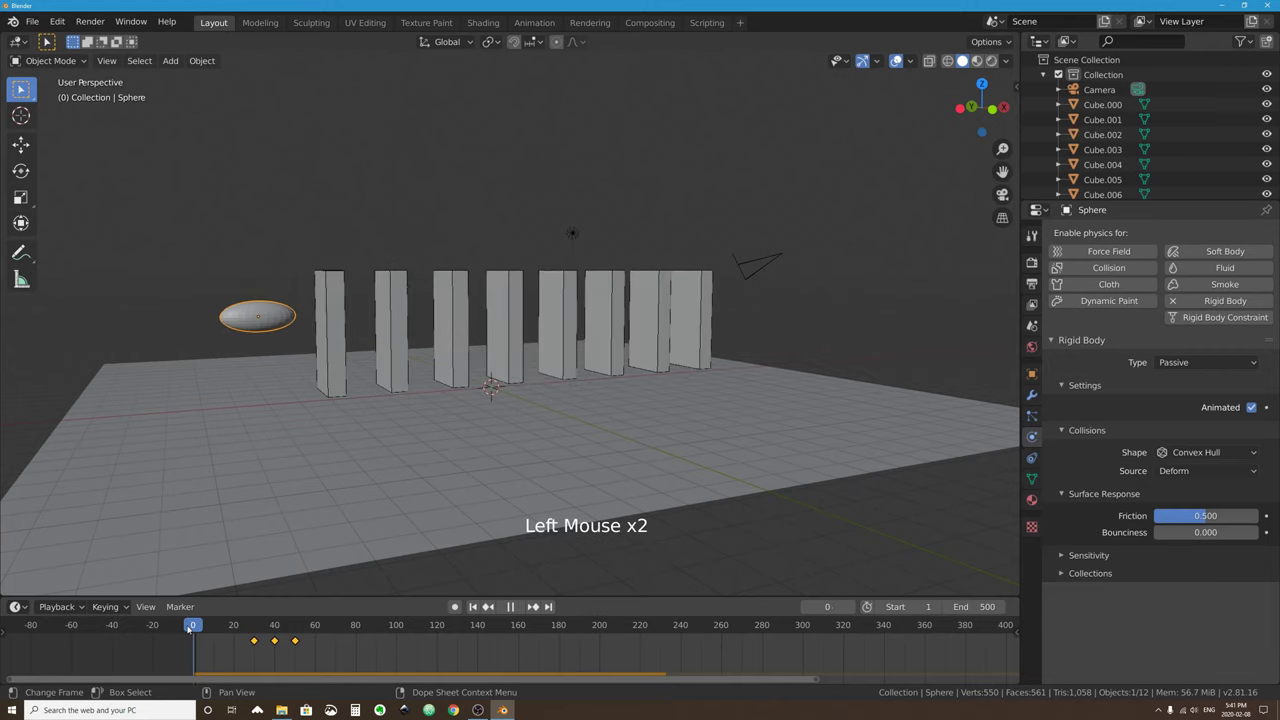
Set the scene's rigid body world to 60 steps per second.
left_click(1032, 326)
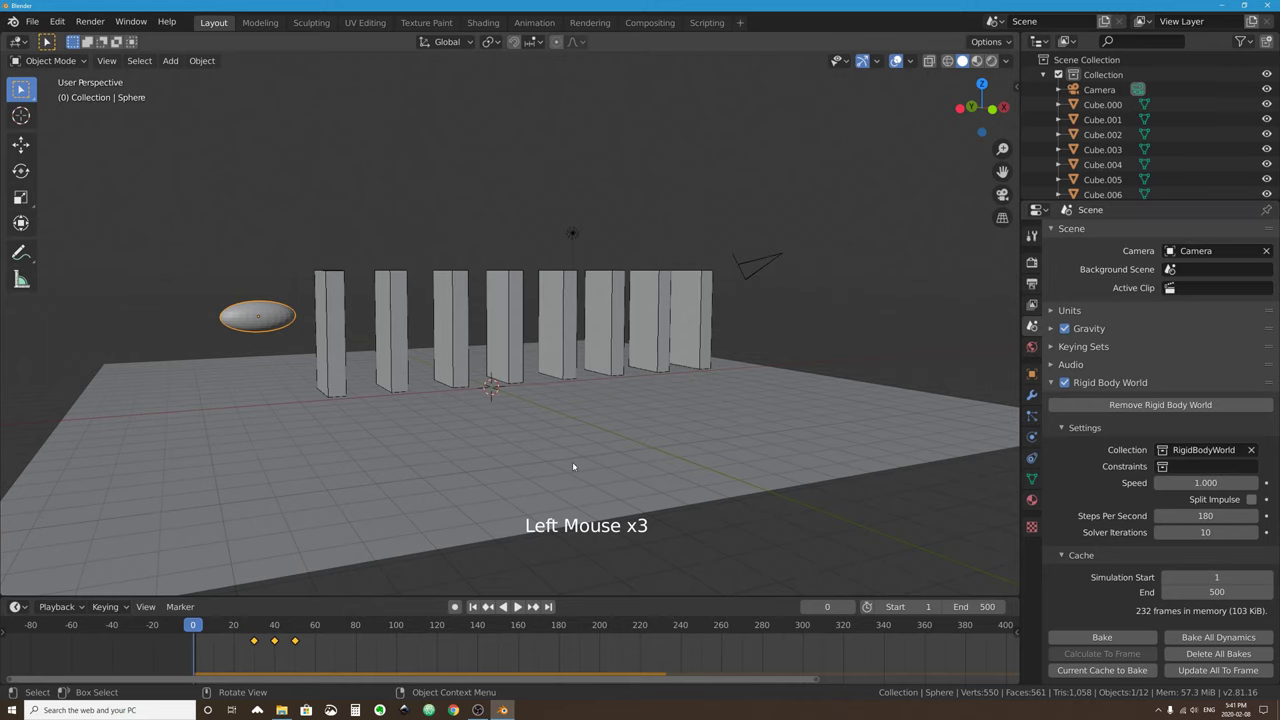
left_click(1192, 515)
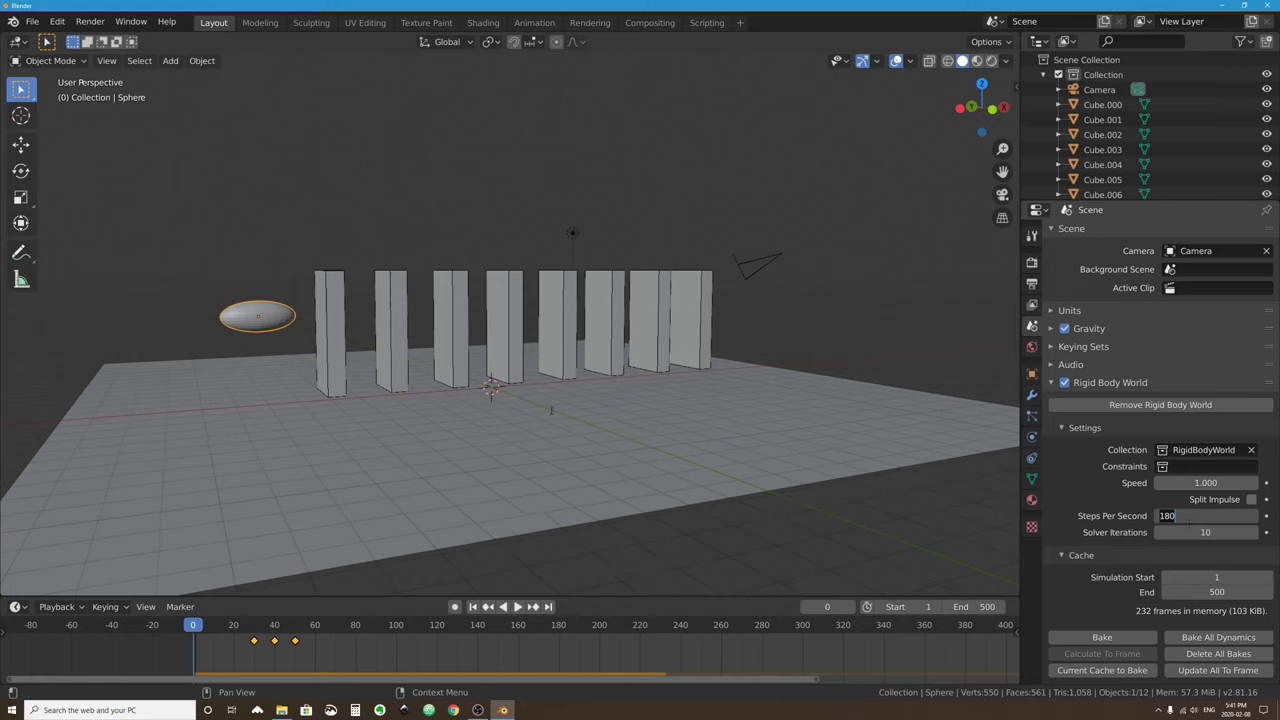
type("60")
key("Return")
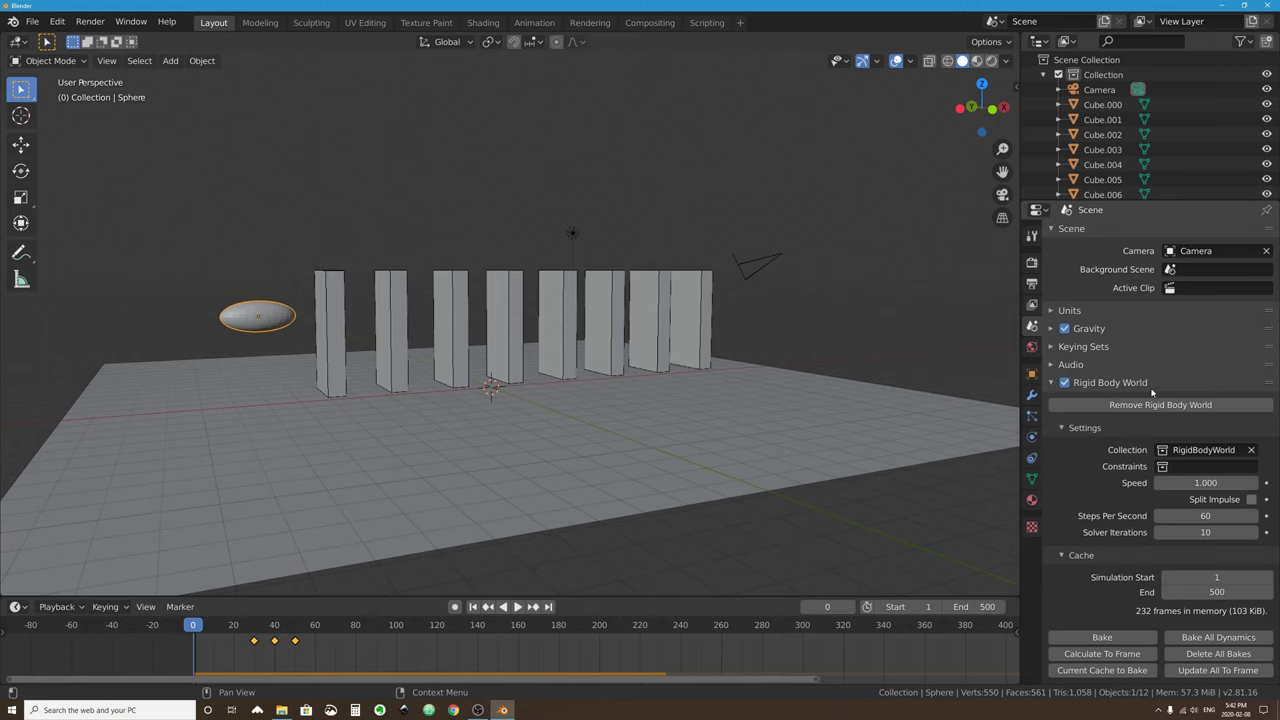
Play the simulation from the first frame to examine how the blocks topple, and stop it once they have fallen.
left_click(532, 606)
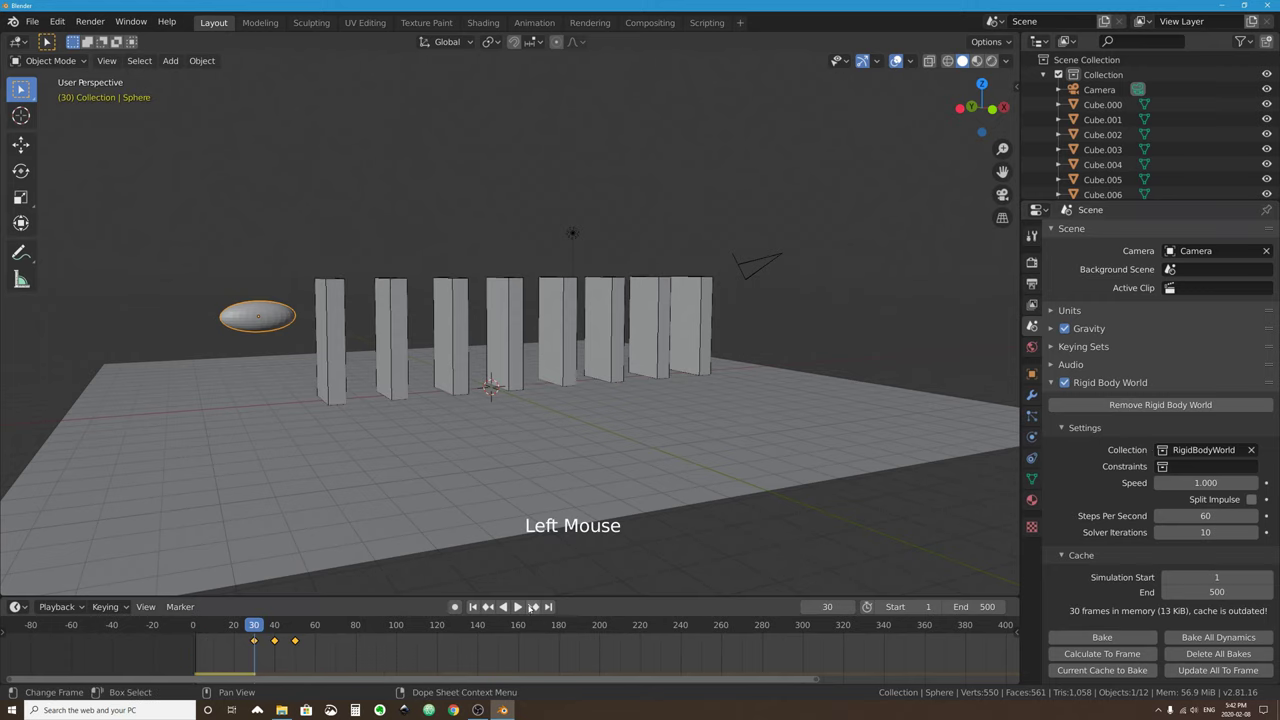
left_click(473, 606)
left_click(517, 606)
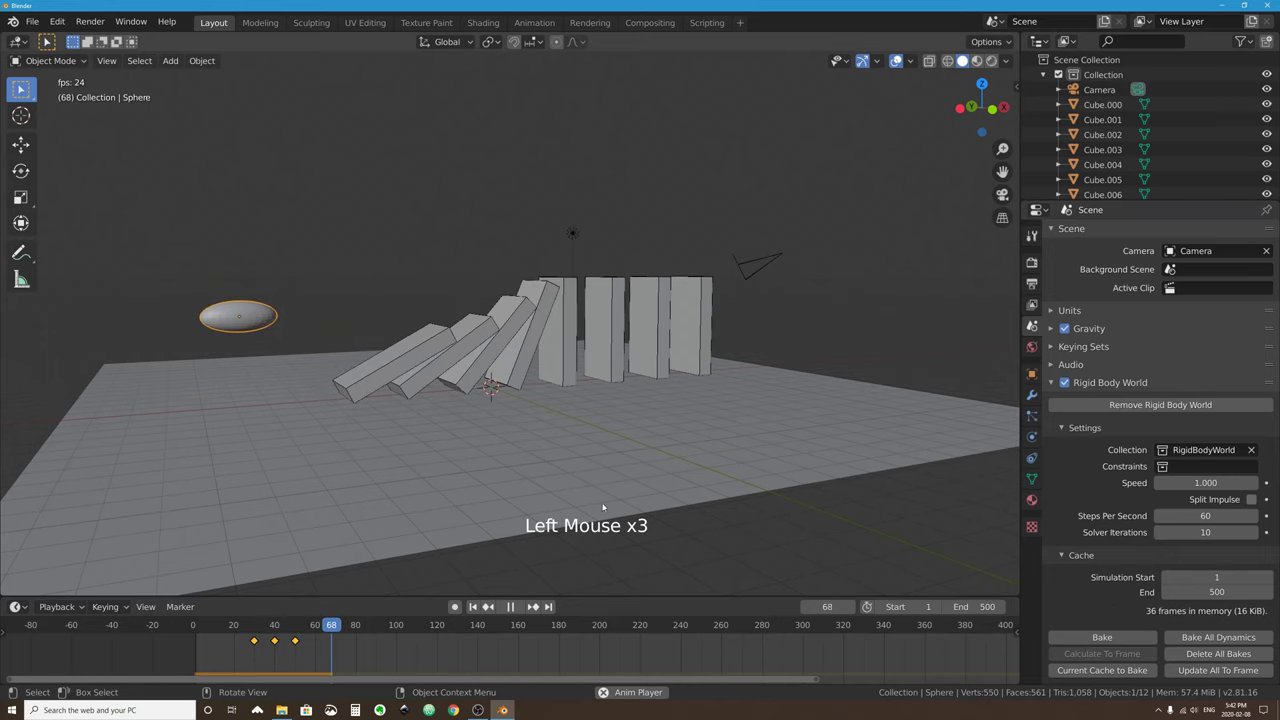
left_click(514, 607)
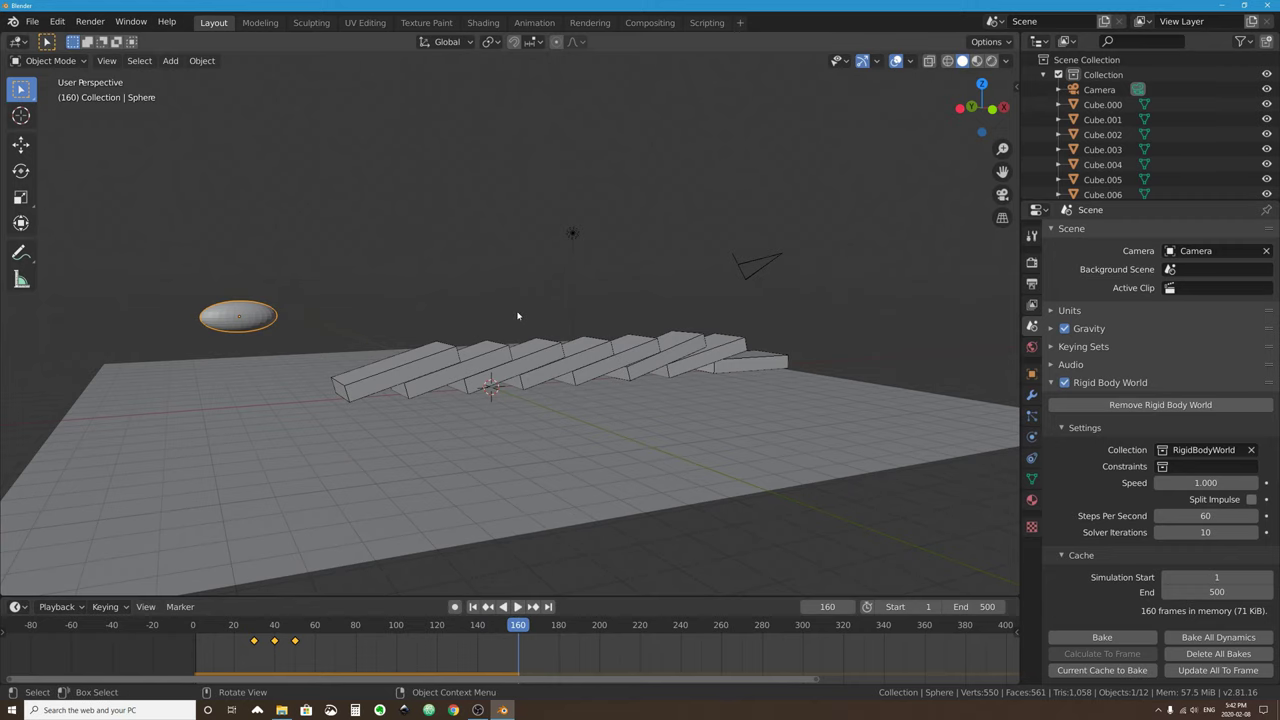
Delete all eight blocks and the sphere, keeping the plane, camera and light.
middle_click_drag(517, 316, 476, 316)
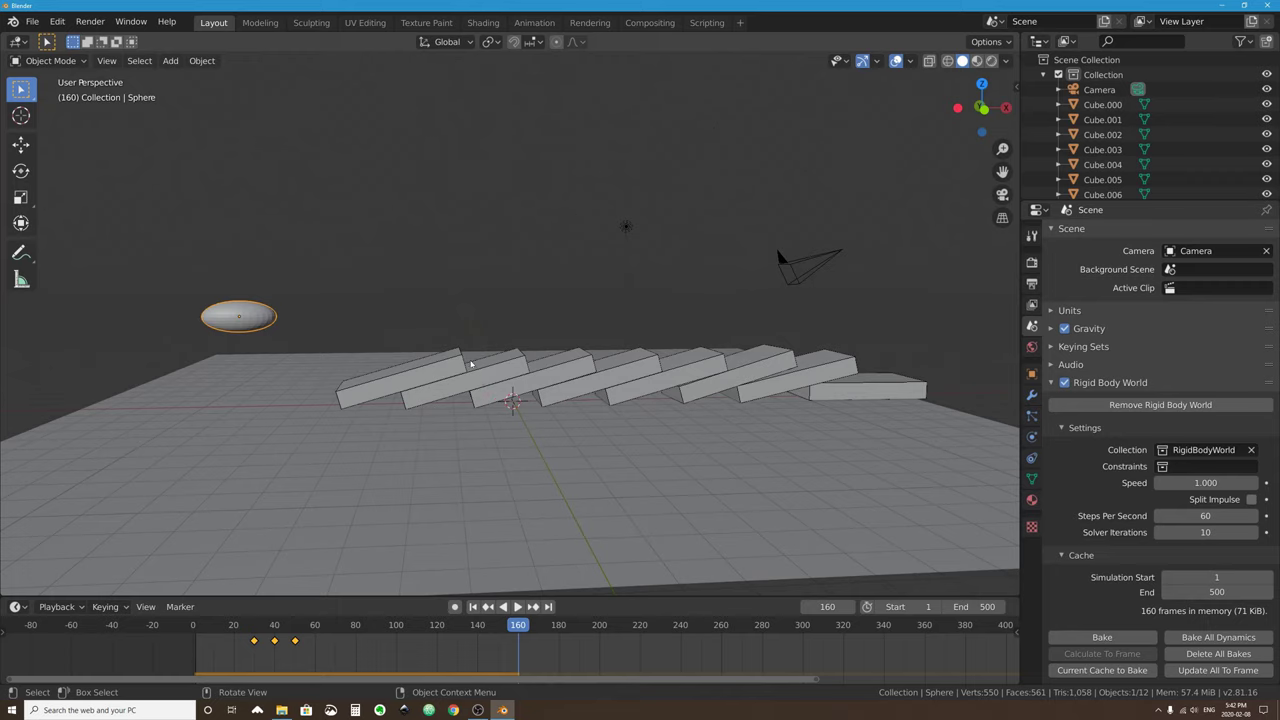
middle_click_drag(343, 325, 398, 340, "shift")
left_click(455, 395)
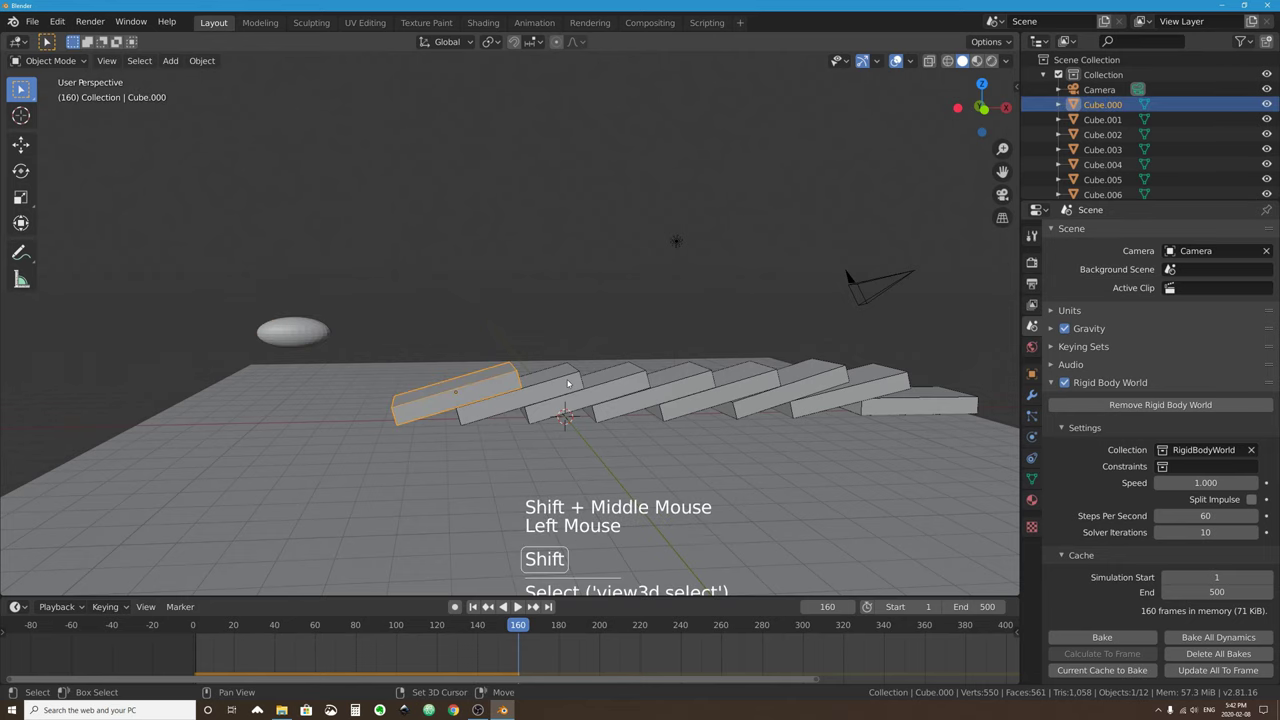
left_click(540, 386, "shift")
left_click(622, 382, "shift")
left_click(716, 387, "shift")
left_click(745, 383, "shift")
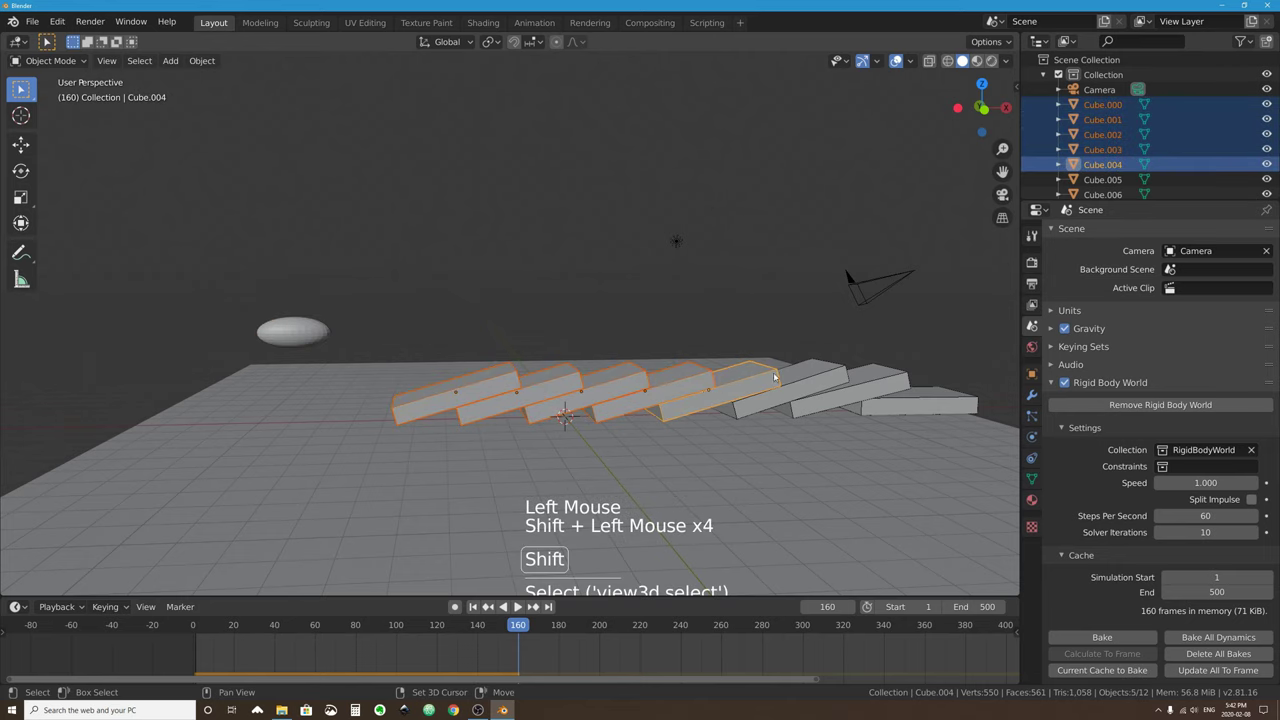
left_click(776, 380, "shift")
left_click(898, 385, "shift")
left_click(944, 403, "shift")
left_click(290, 330, "shift")
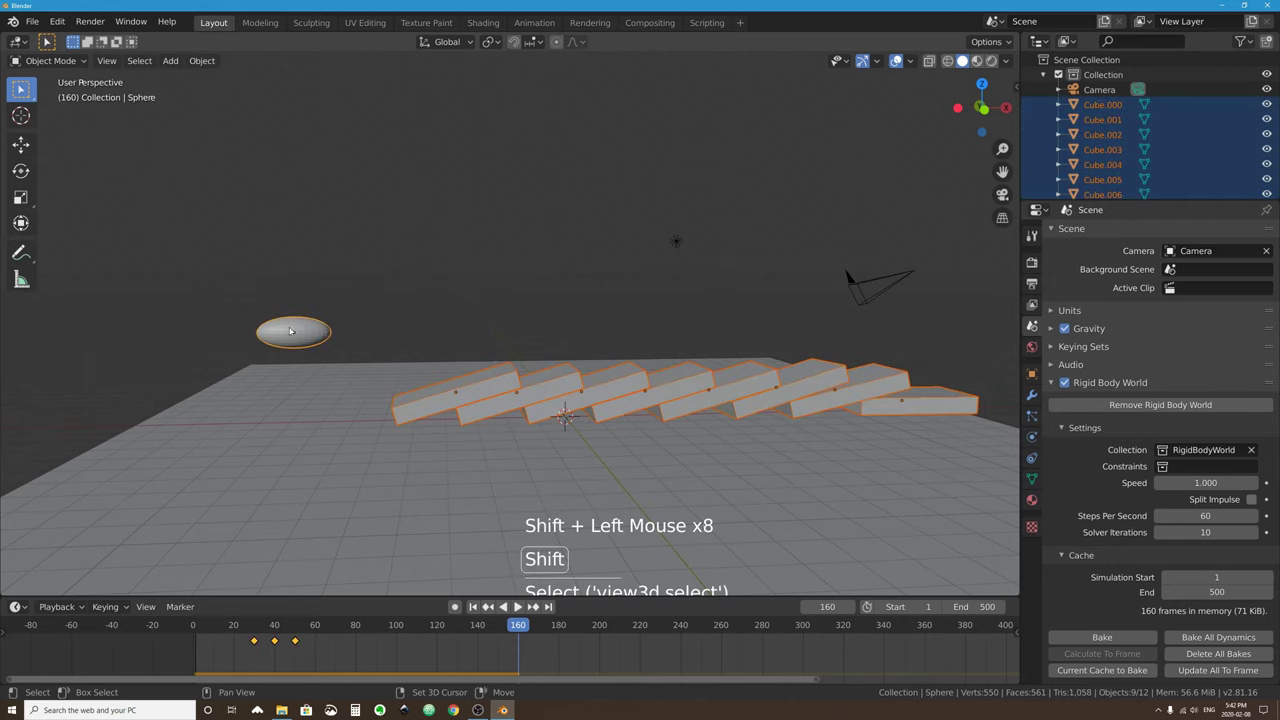
key("x")
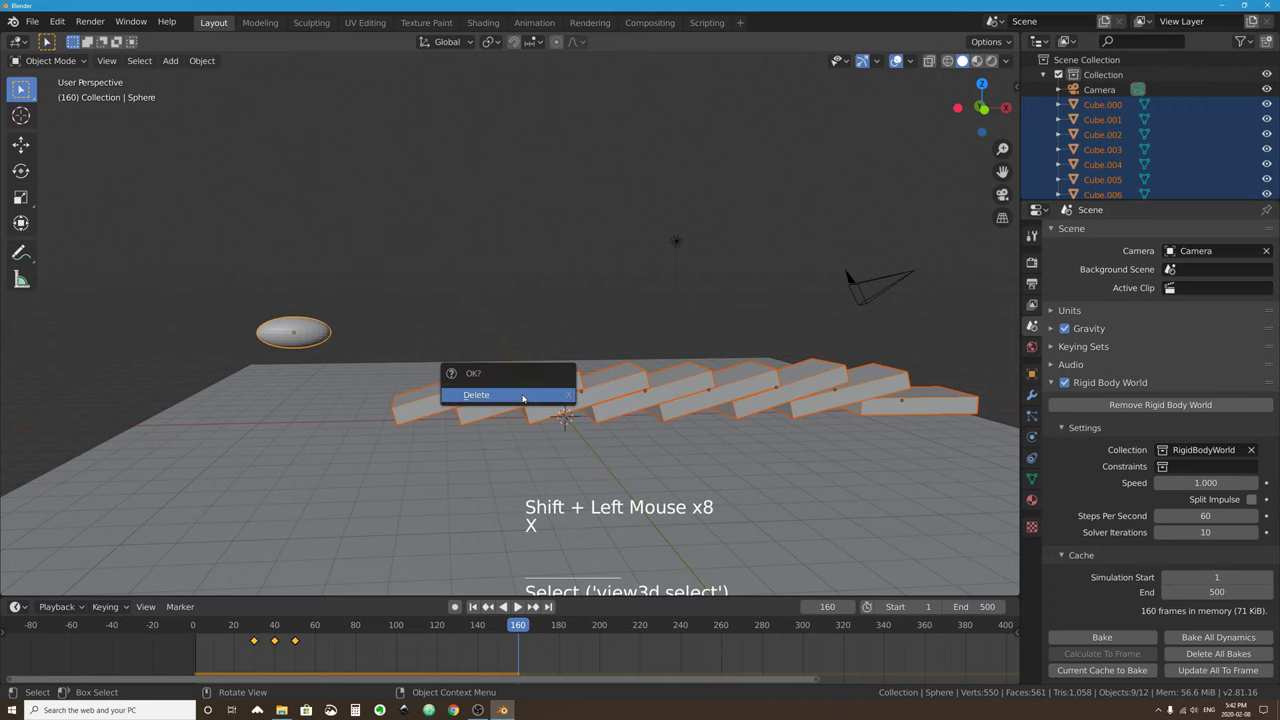
left_click(521, 399)
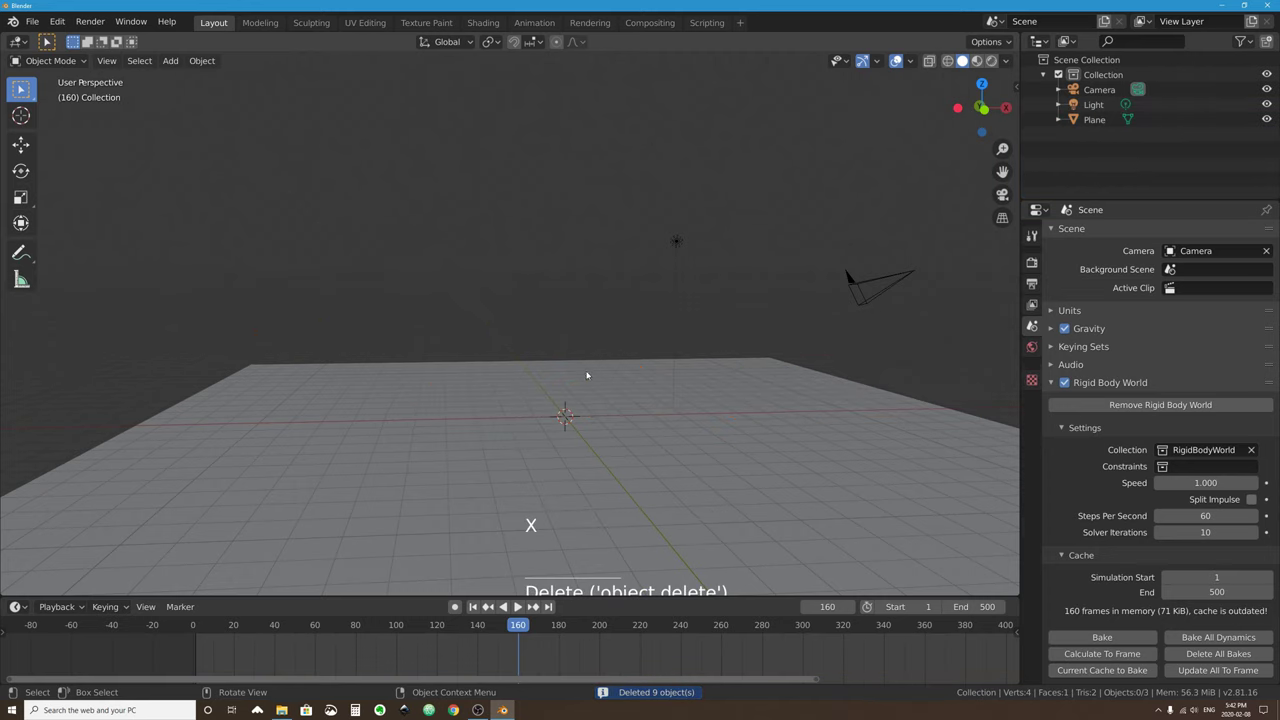
Add a cube mesh at the origin and raise it along Z so it rests on the plane.
middle_click_drag(587, 375, 463, 383, "shift")
left_click(170, 61)
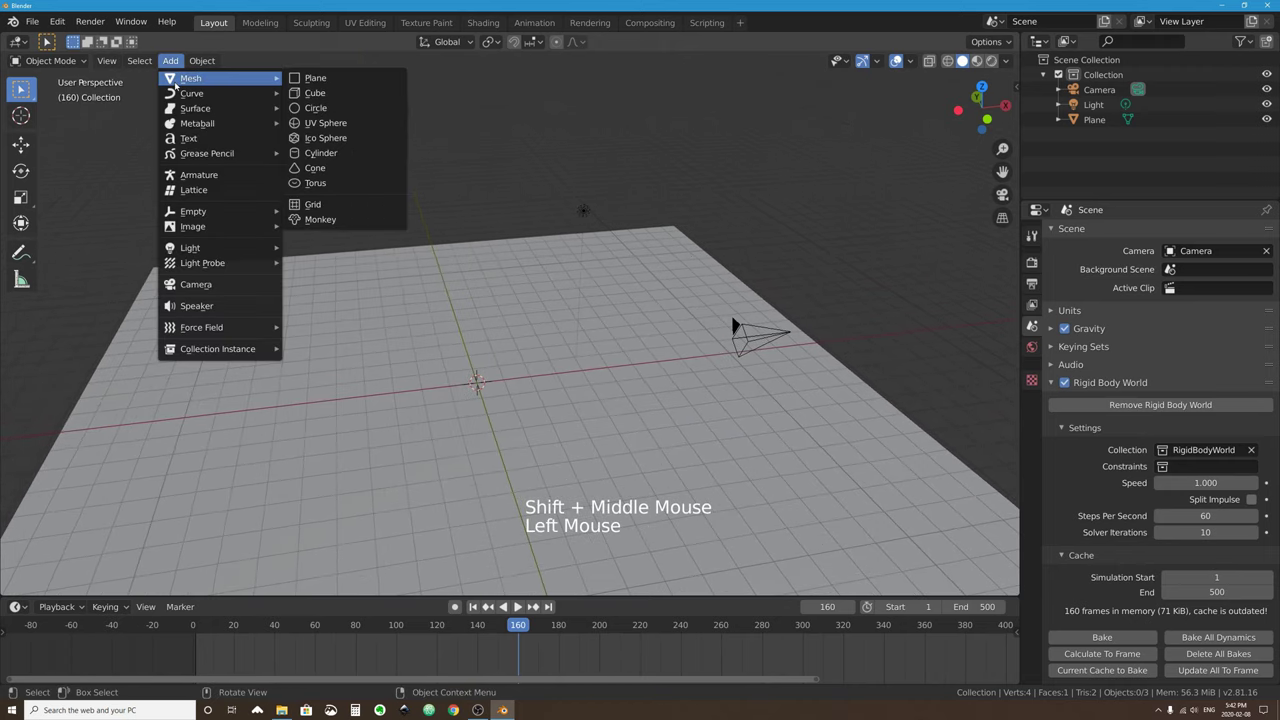
left_click(314, 92)
middle_click_drag(538, 424, 530, 340)
left_click(20, 144)
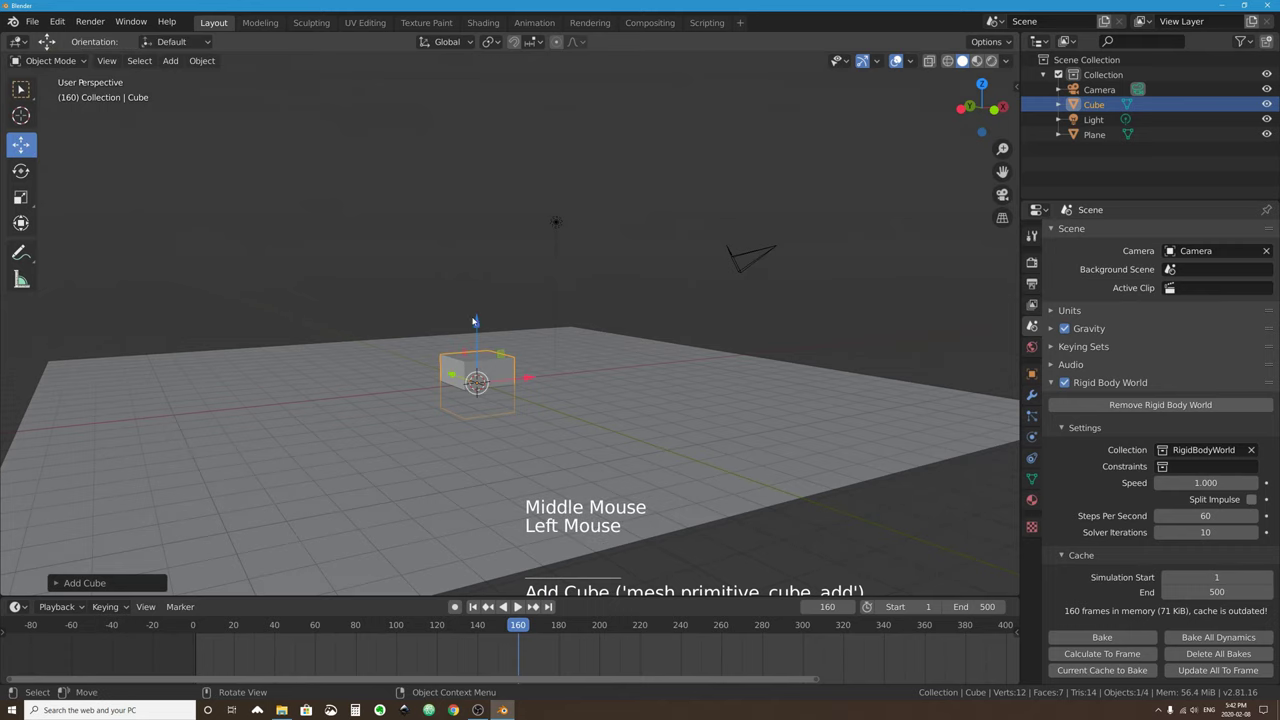
left_click_drag(474, 321, 474, 292)
Flatten the cube by scaling it to about 0.43 along Z.
middle_click_drag(480, 300, 474, 380)
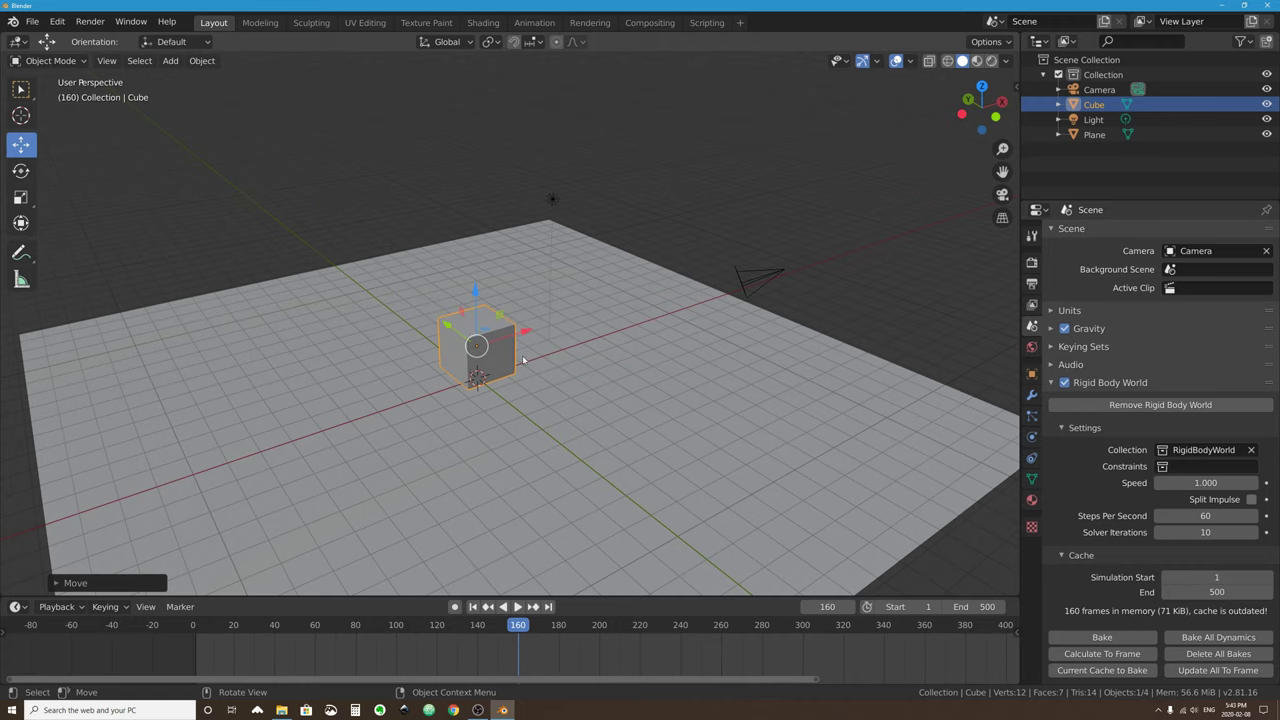
scroll(498, 298, "up", 3)
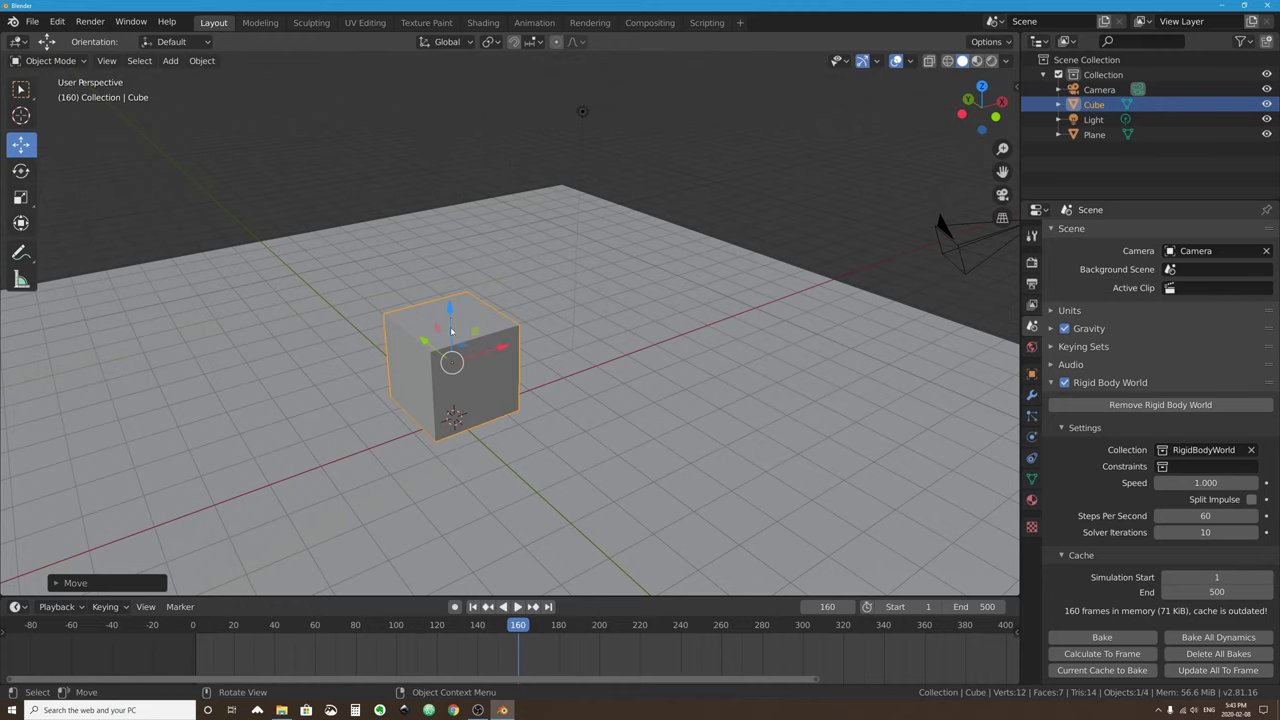
middle_click_drag(466, 366, 444, 393)
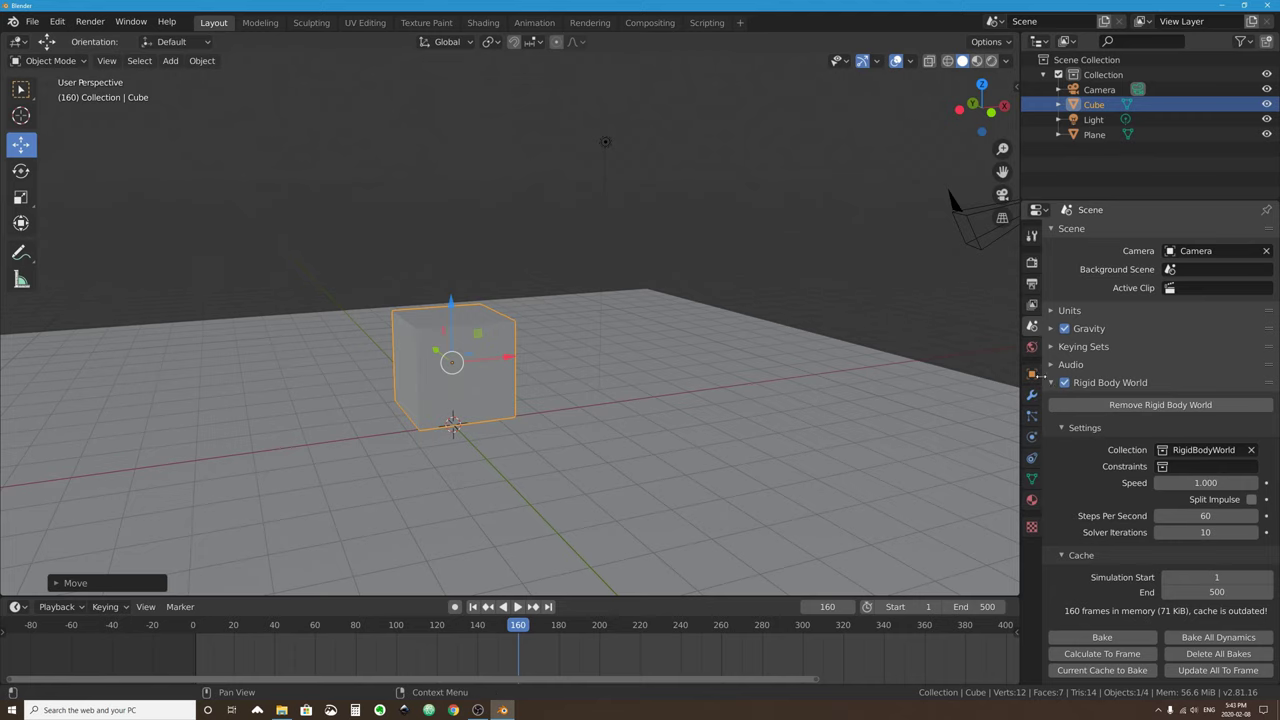
middle_click_drag(381, 383, 468, 394)
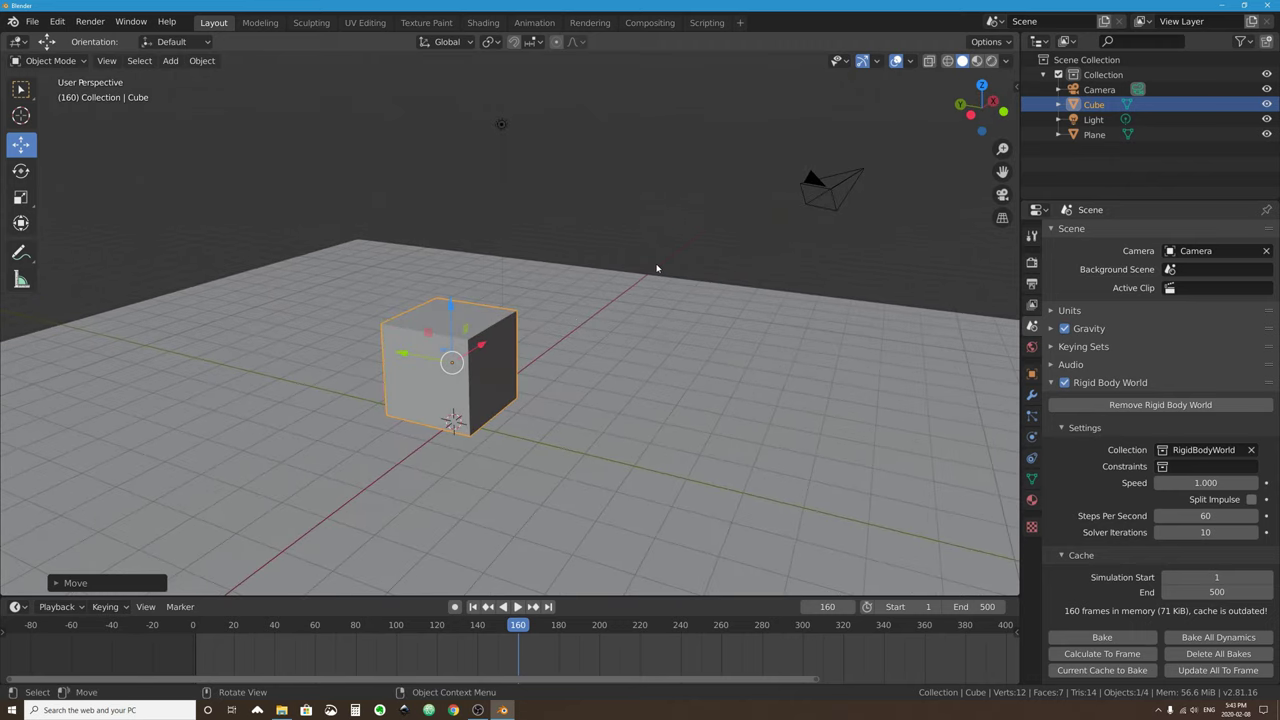
key("s")
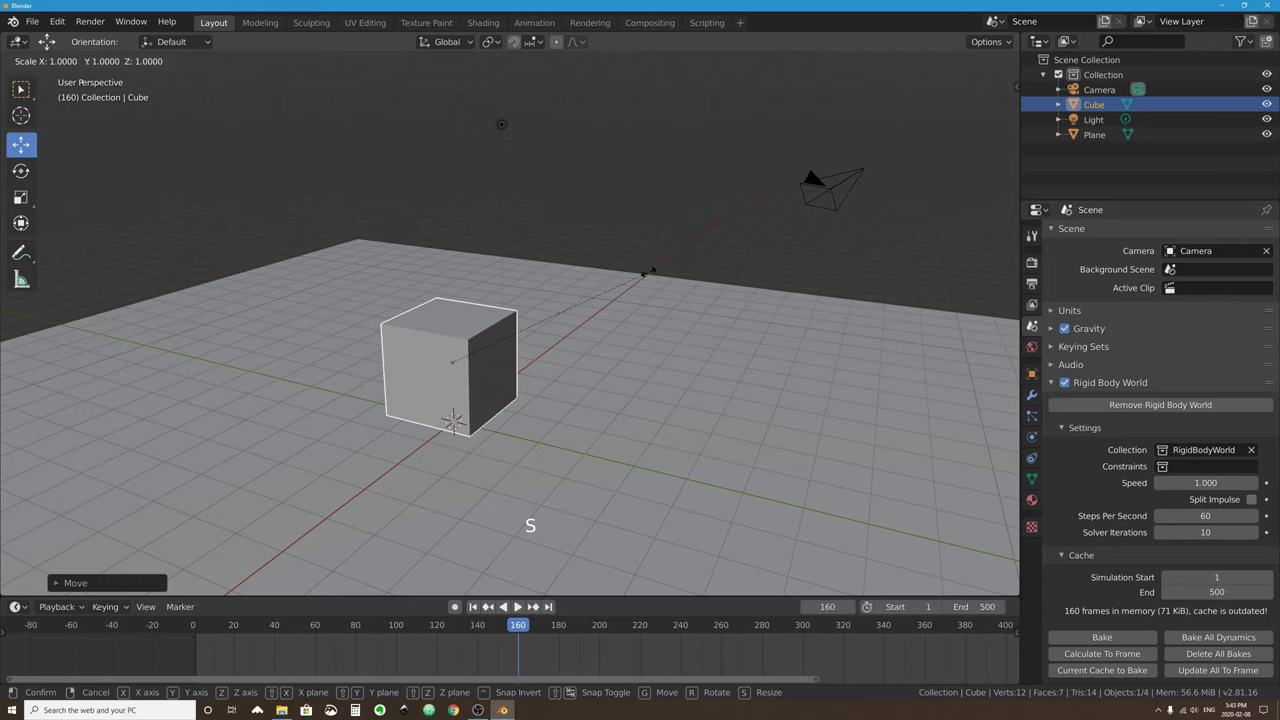
key("z")
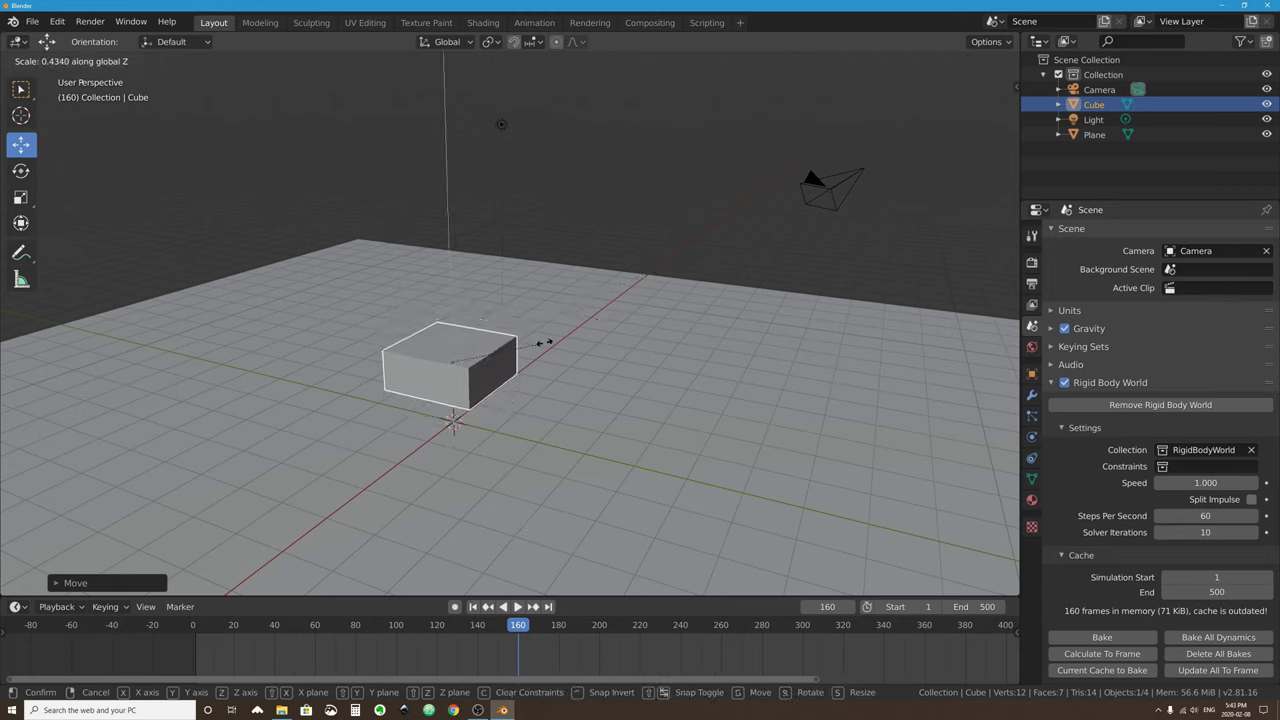
left_click(545, 344)
Lengthen the flattened cube by scaling it by 3.03 along Y.
middle_click_drag(545, 344, 490, 366)
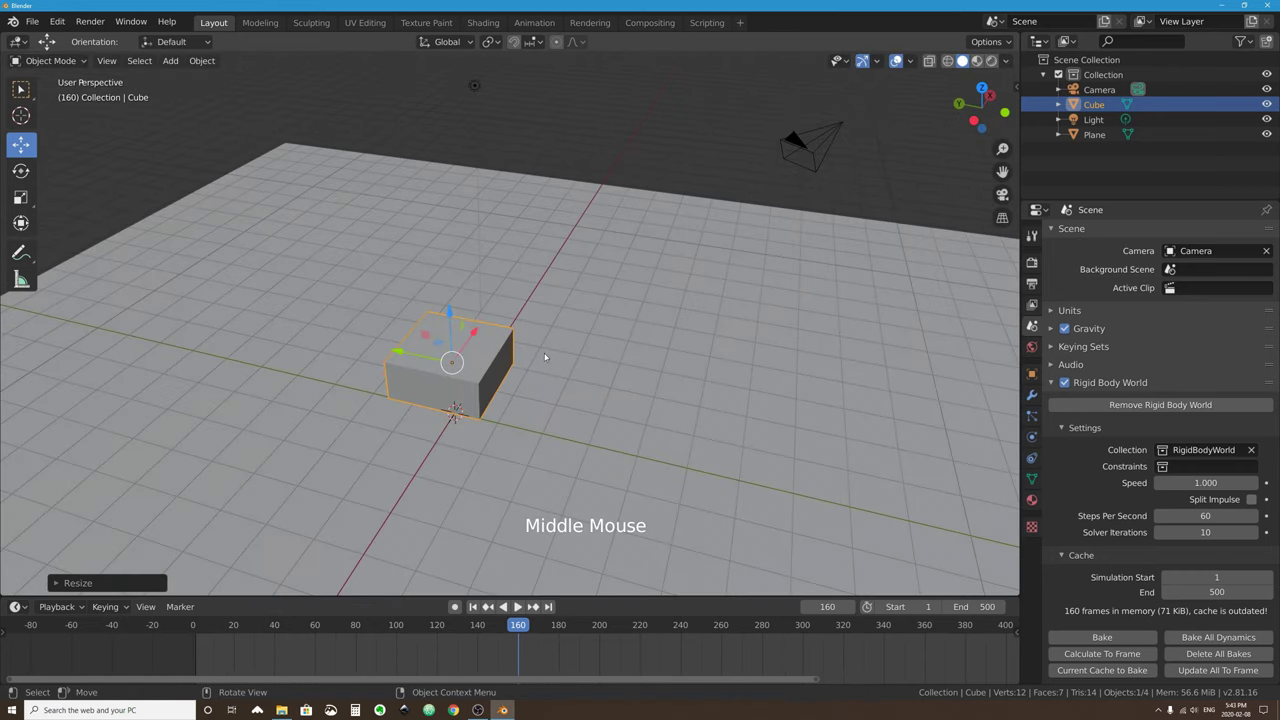
key("s")
key("y")
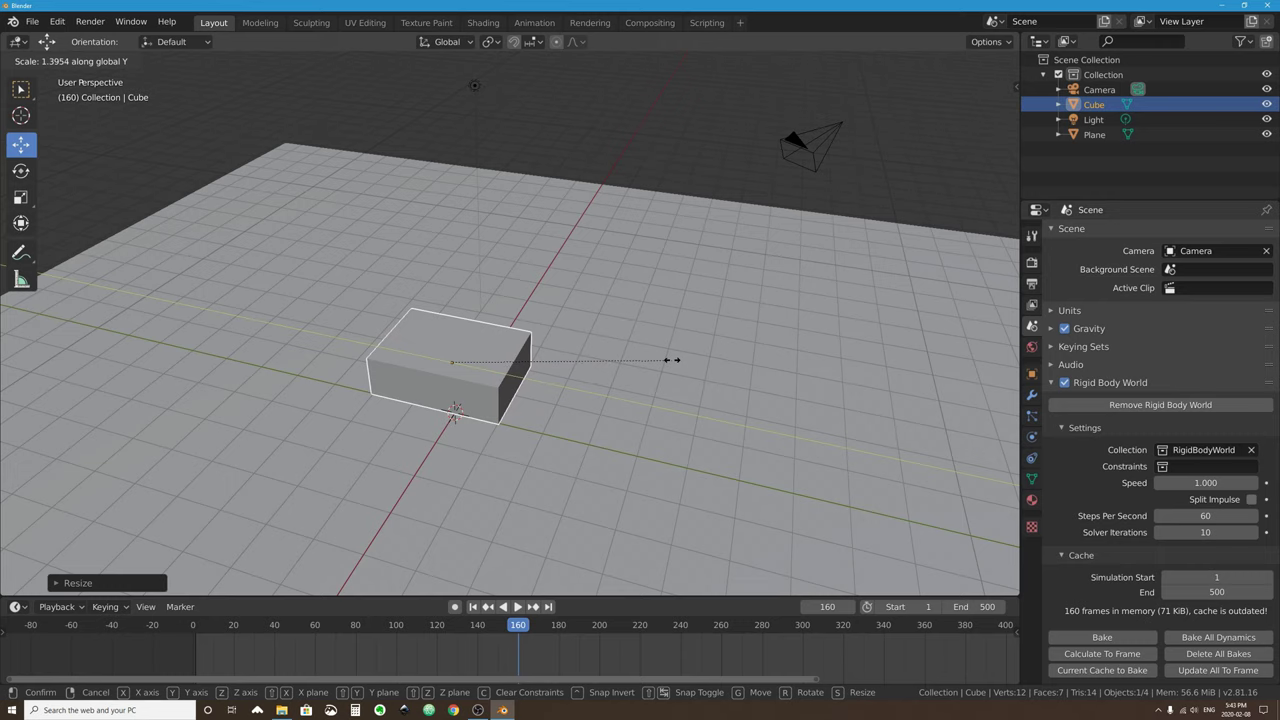
type("3")
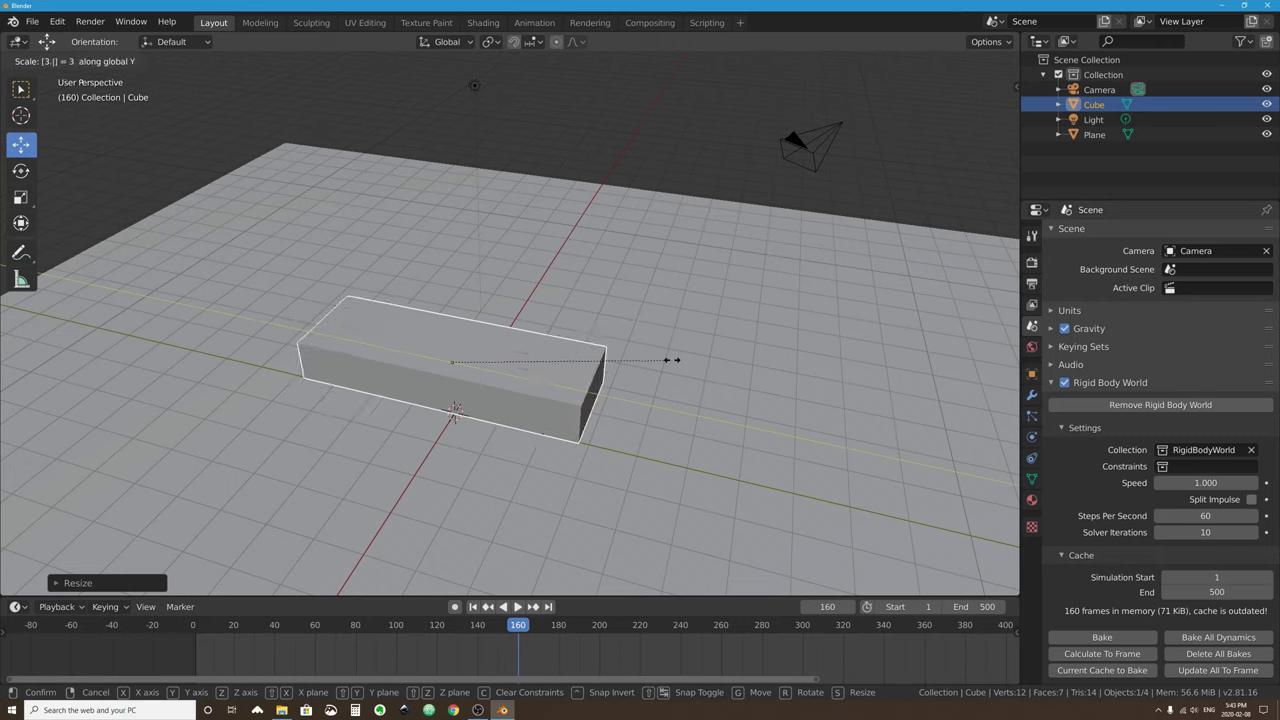
type(".03")
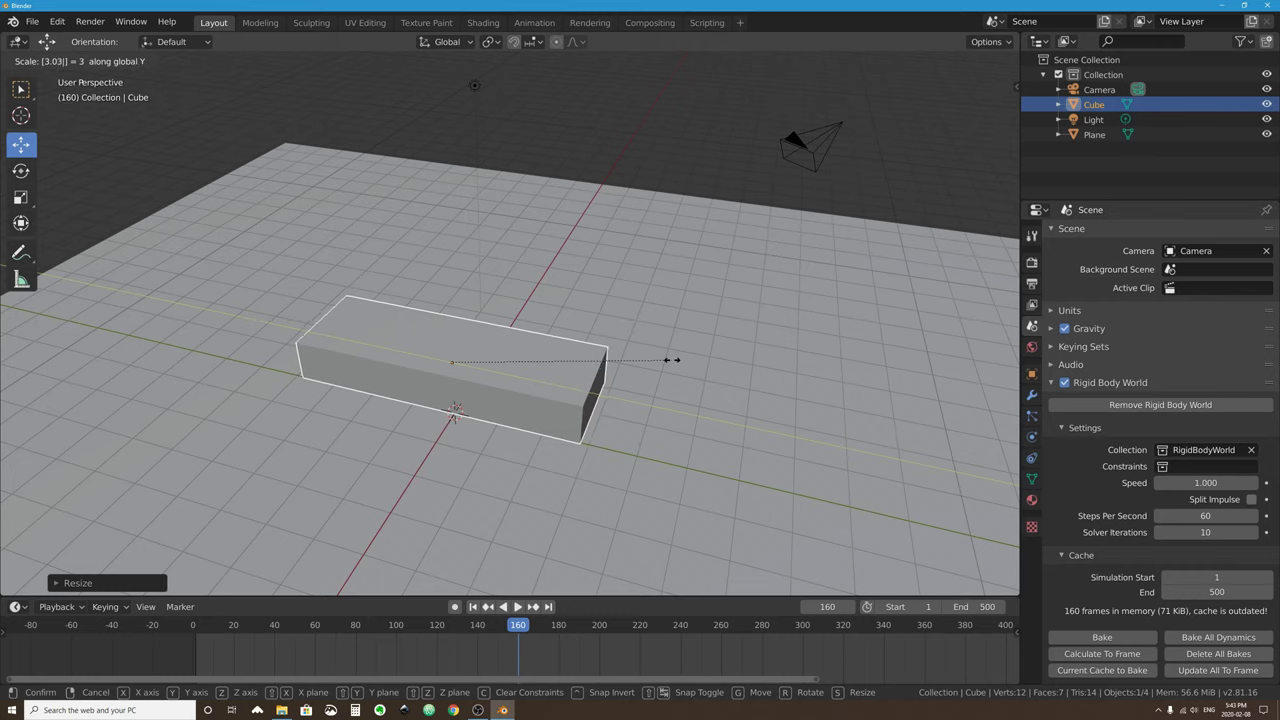
key("Return")
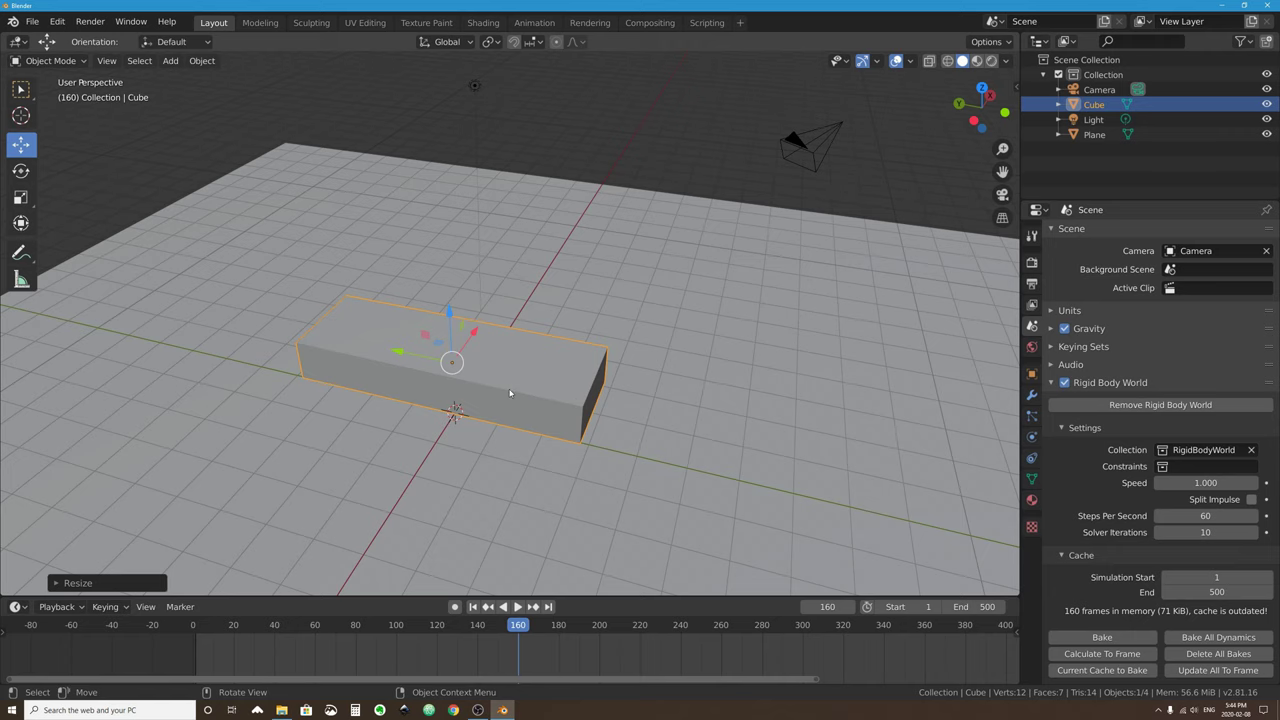
middle_click_drag(538, 391, 534, 388)
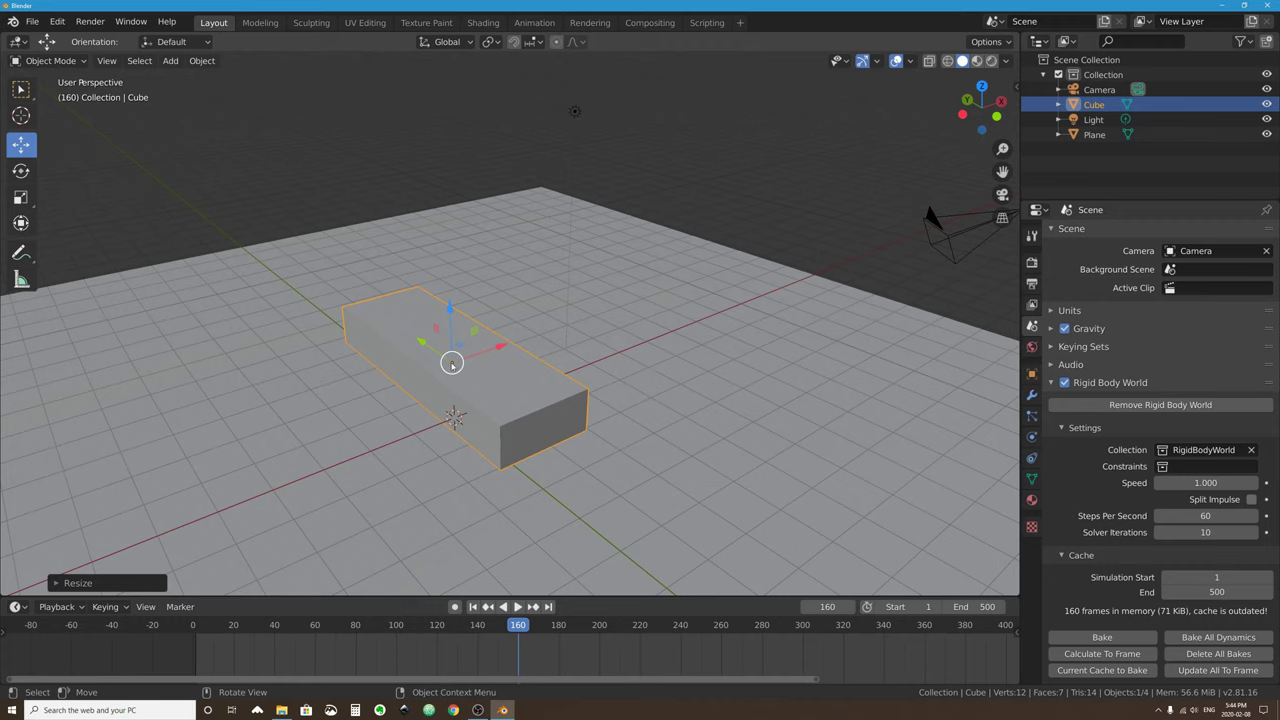
Apply the scale of the flattened, lengthened cube and enable rigid body physics on it with the Active type.
middle_click_drag(605, 369, 549, 355)
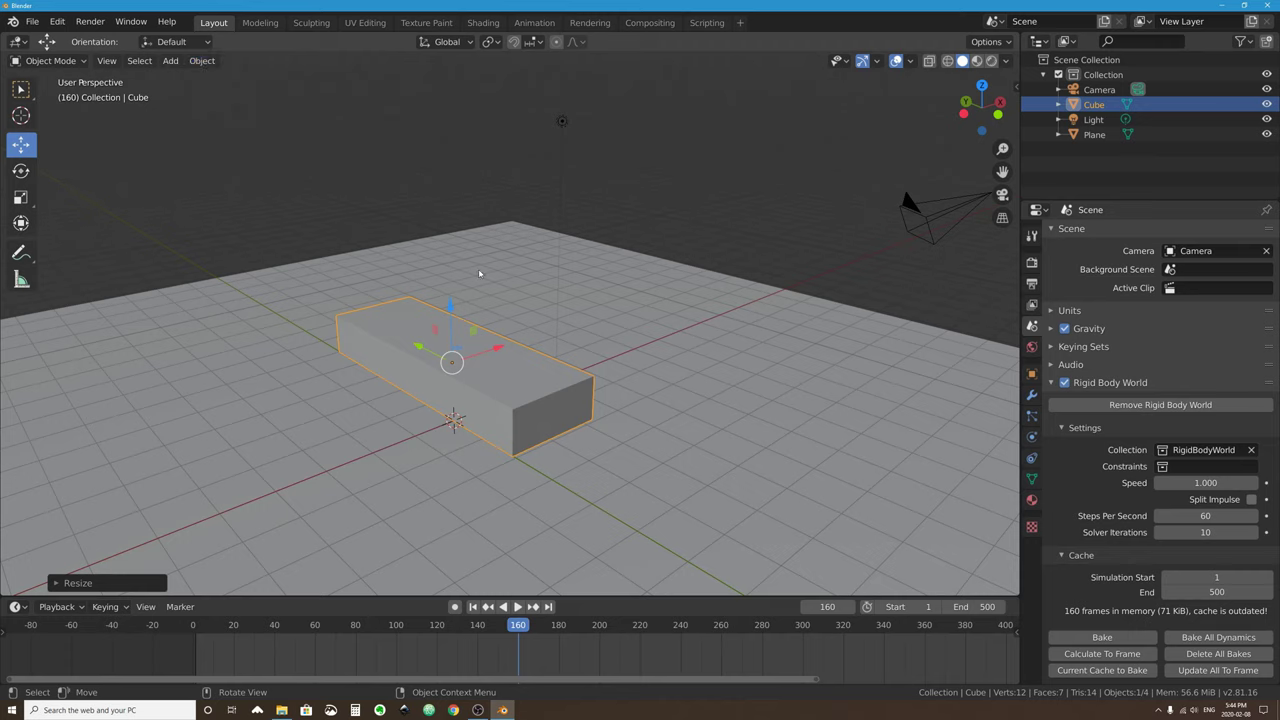
left_click(200, 61)
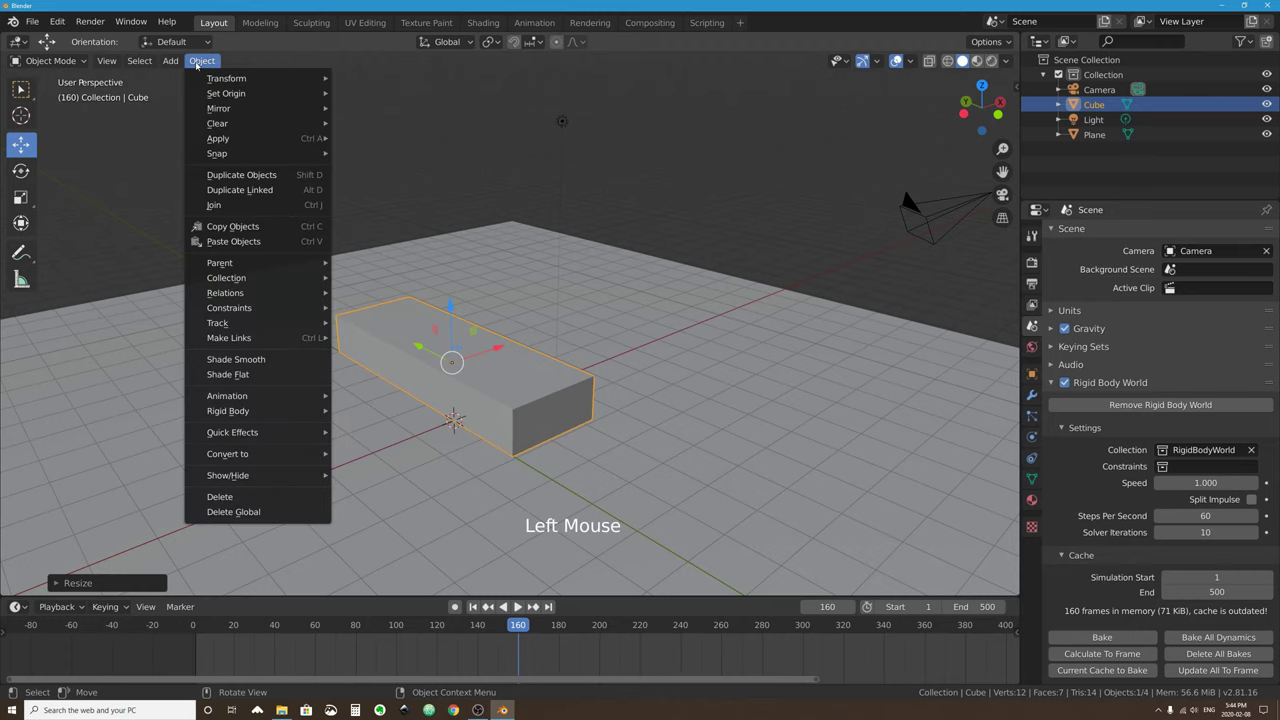
mouse_move(270, 138)
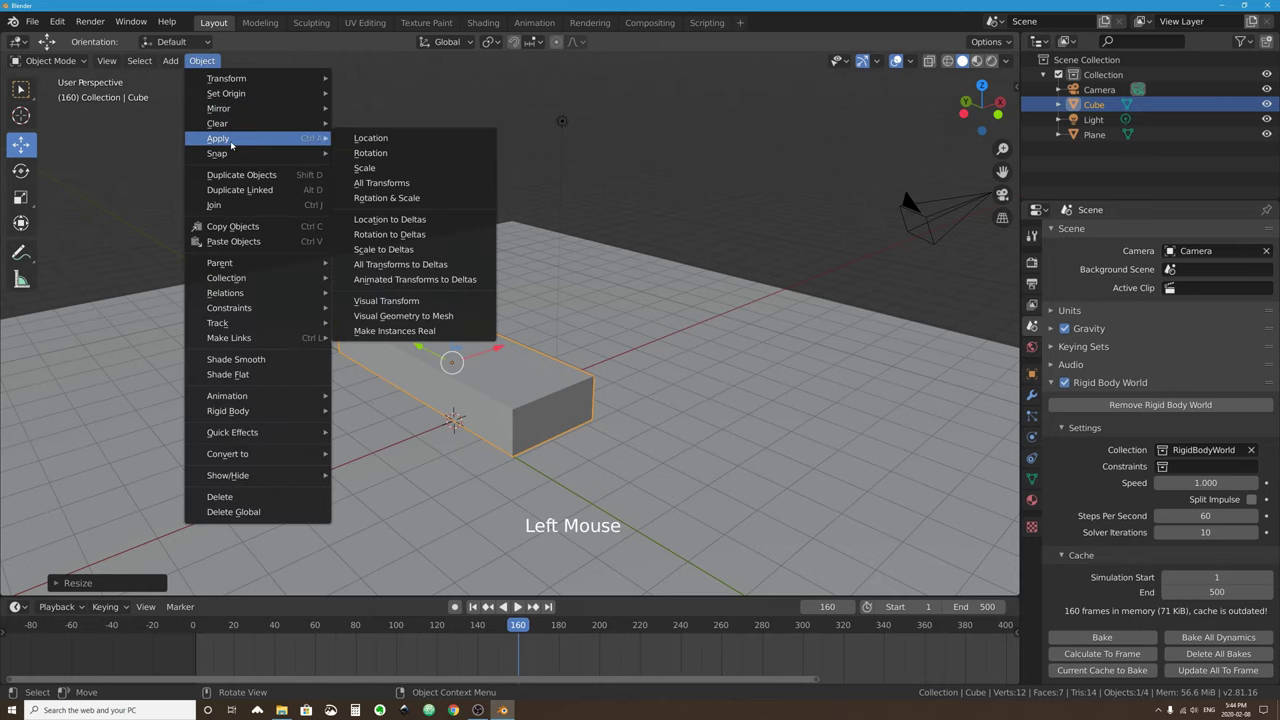
left_click(403, 170)
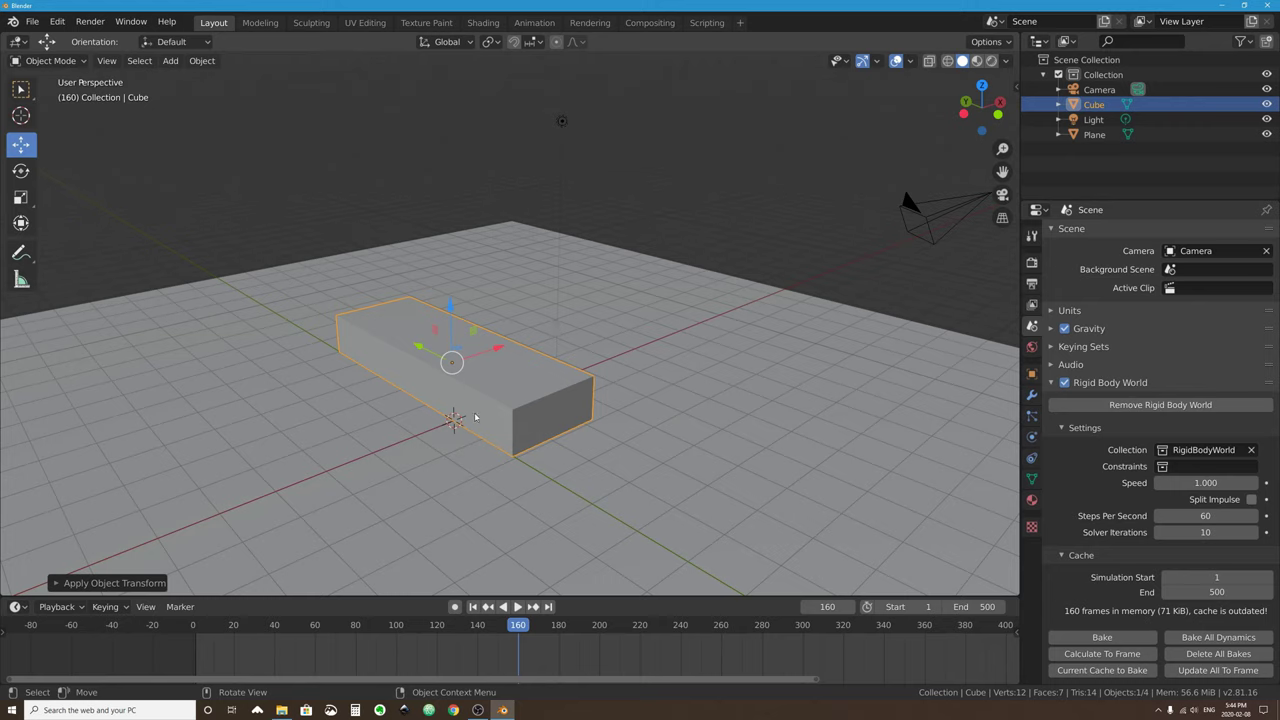
left_click(1032, 436)
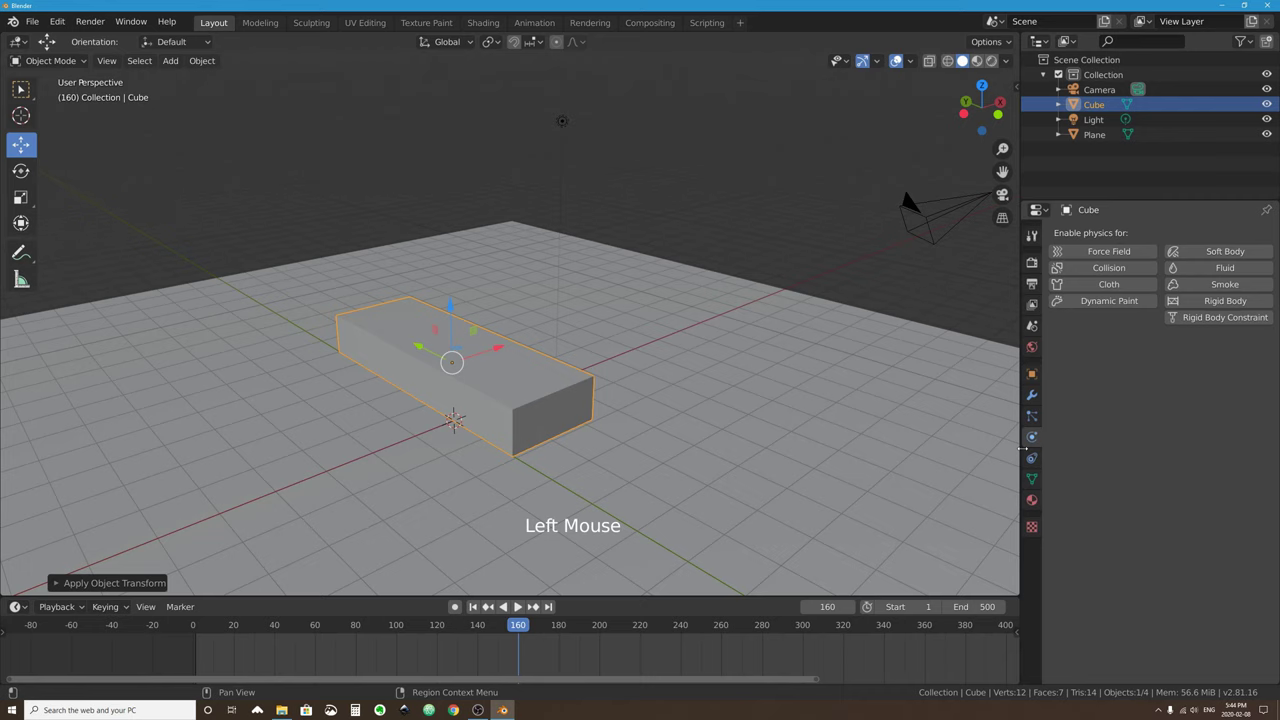
left_click(1224, 301)
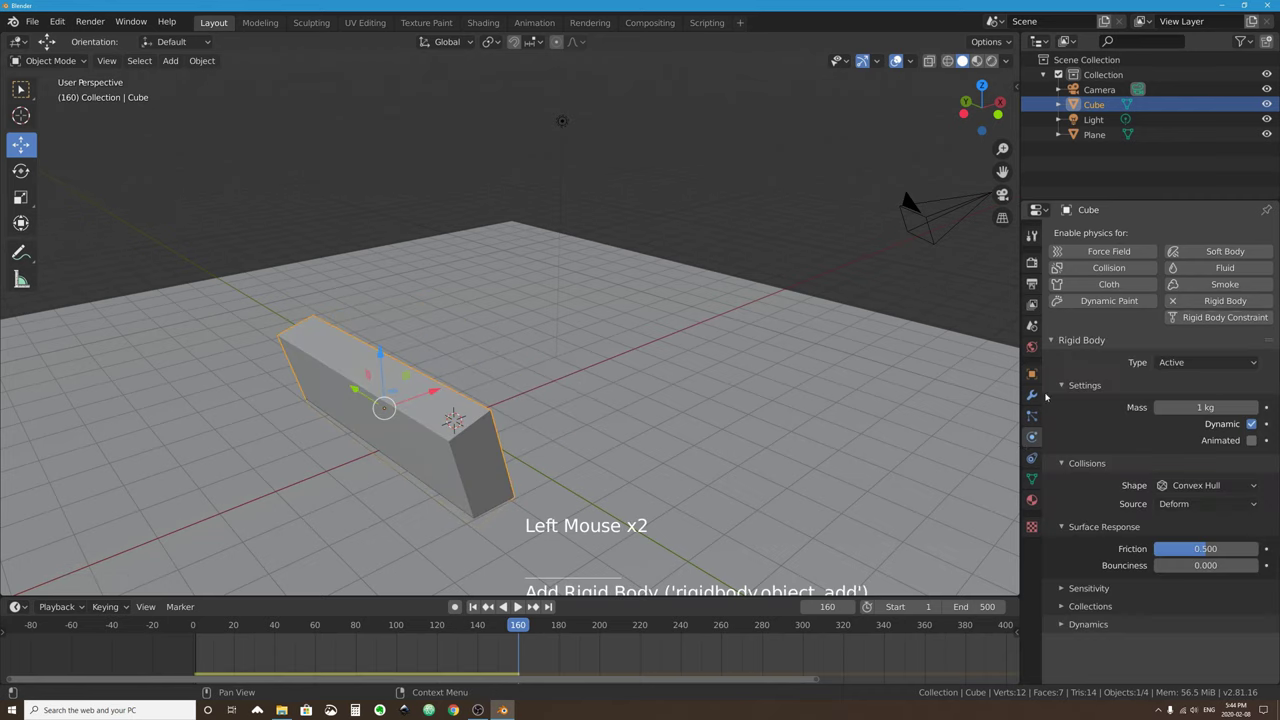
Return the timeline to frame 1 and set the block's rigid body mass to 0.5 kg.
left_click(473, 607)
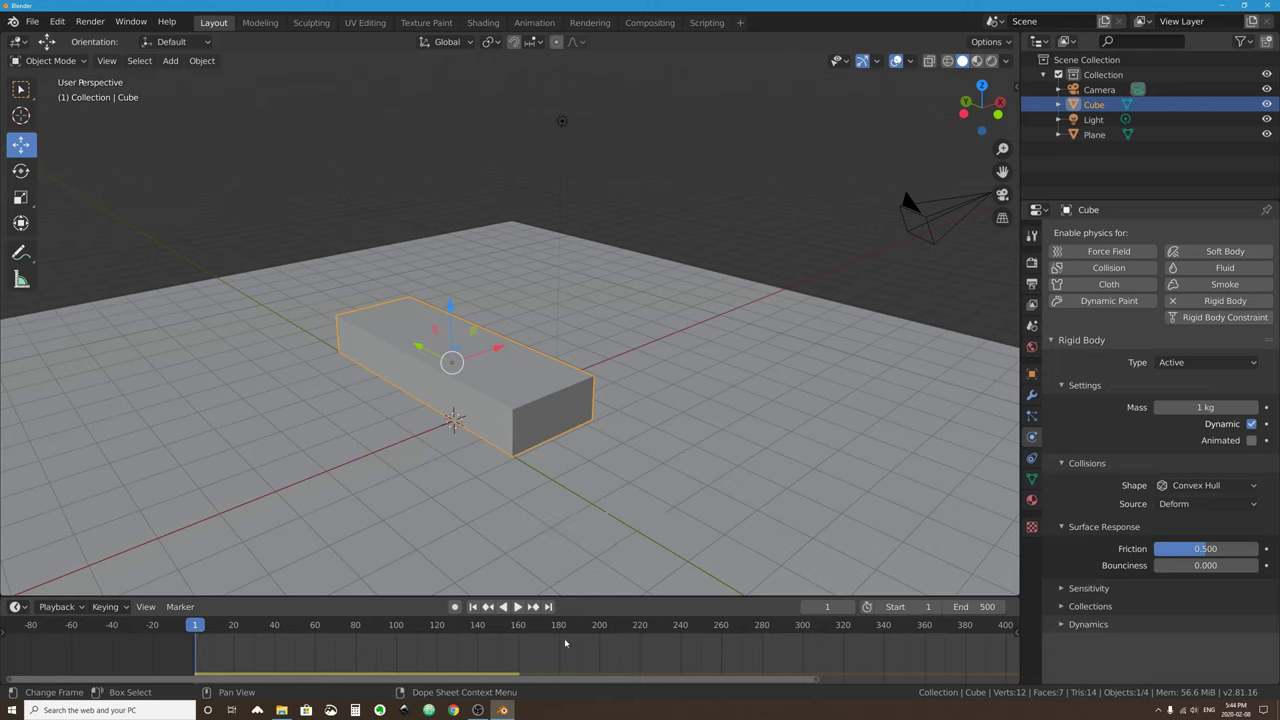
left_click(1203, 407)
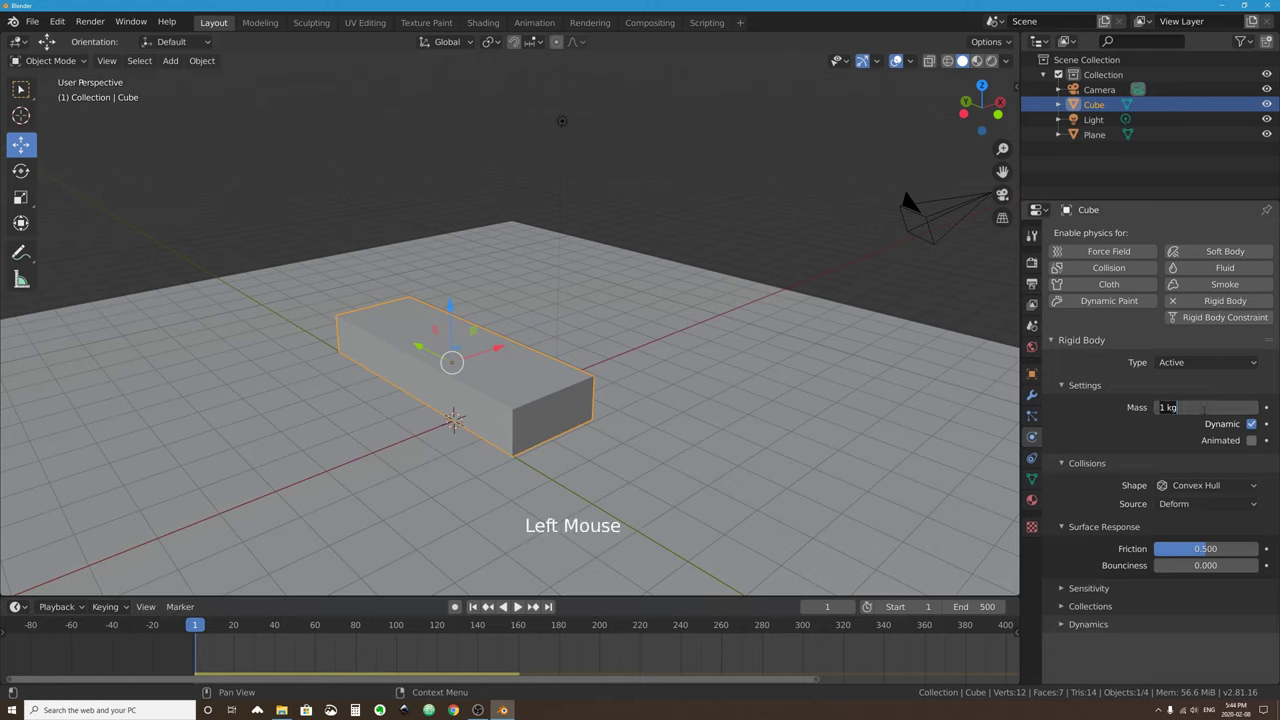
type("0.5")
key("Return")
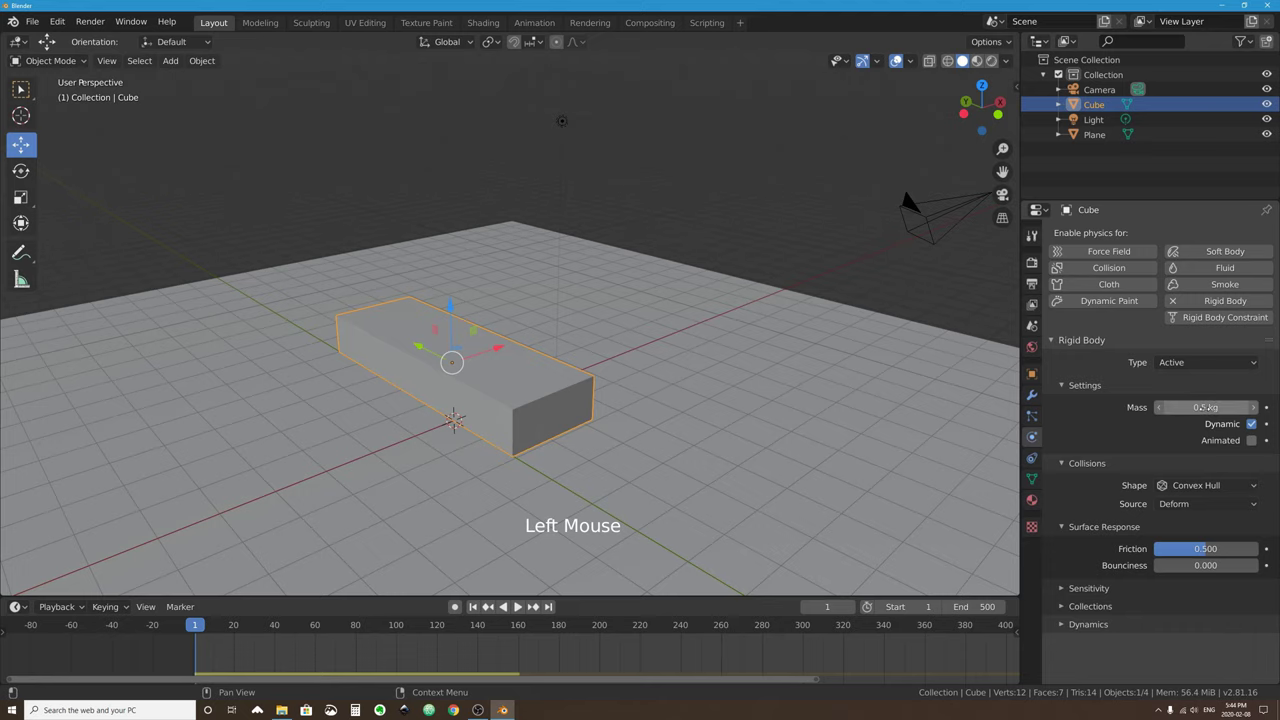
Lower the block onto the ground plane and shift it along negative X, away from the scene centre.
scroll(600, 337, "down", 2)
middle_click_drag(600, 337, 477, 292)
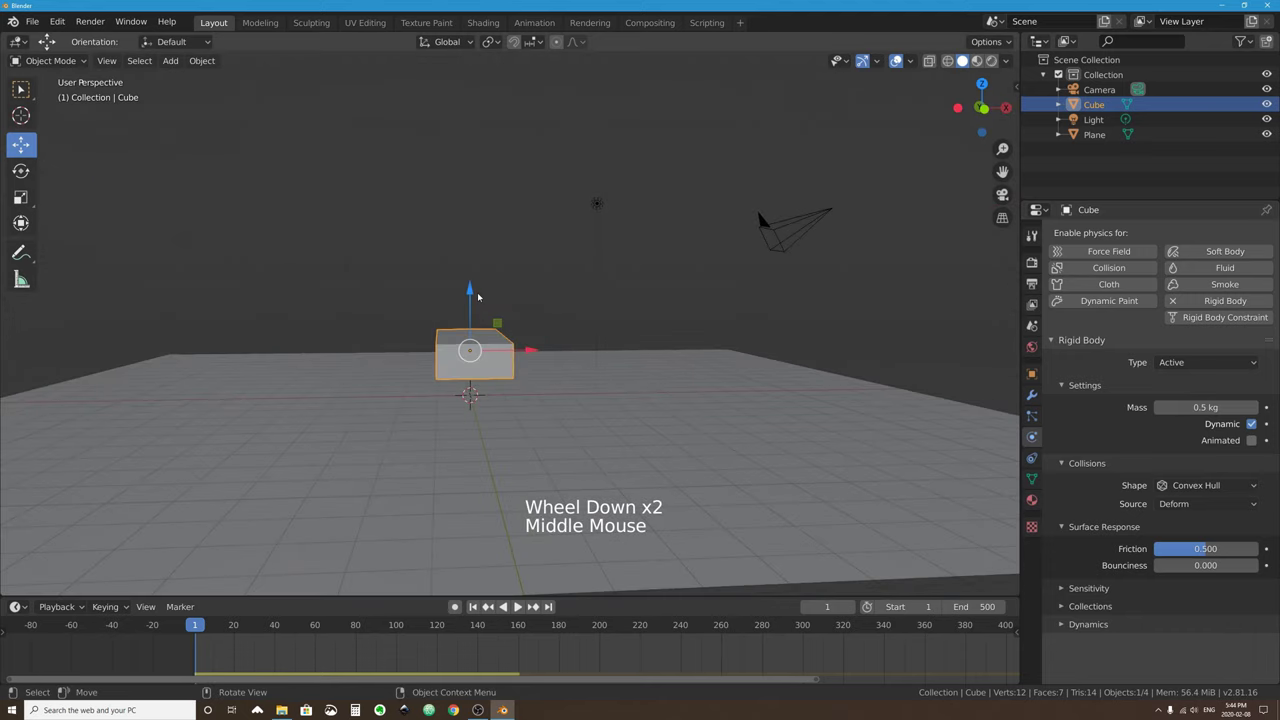
left_click_drag(477, 292, 472, 318)
left_click_drag(523, 370, 474, 334)
middle_click_drag(474, 334, 449, 360)
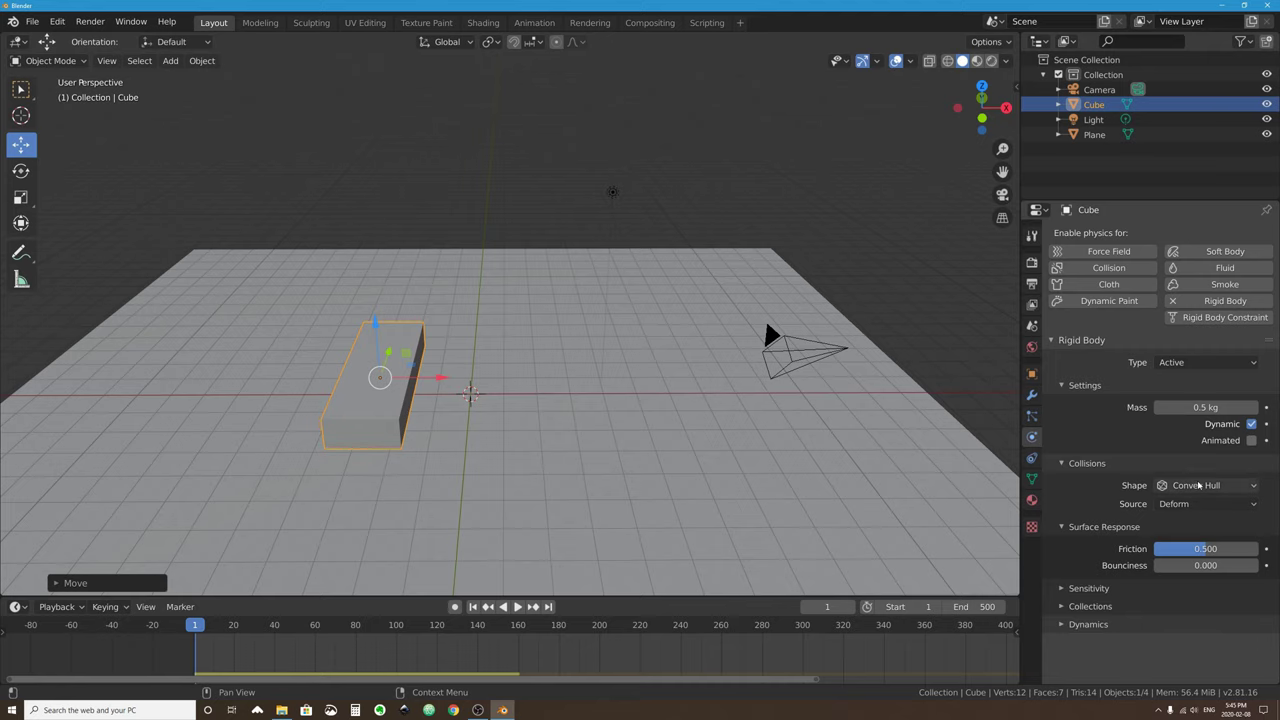
middle_click_drag(465, 412, 527, 473)
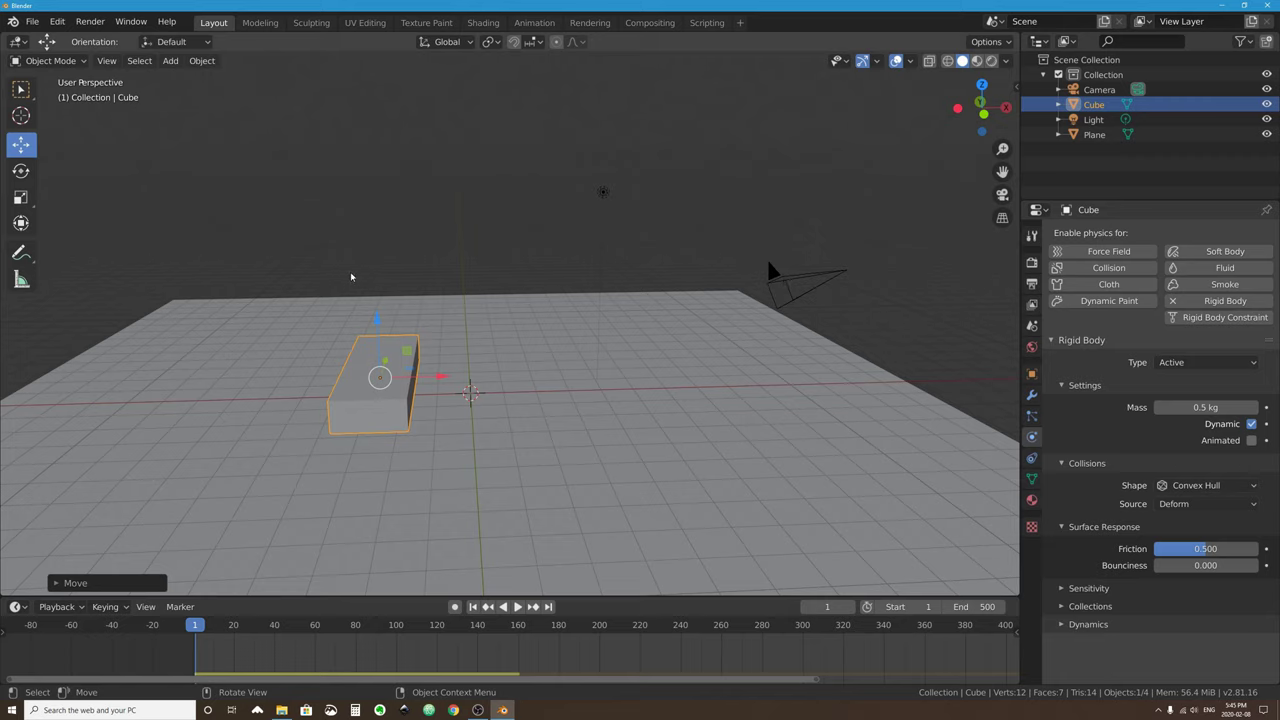
Set the block's rigid body collision shape to Box.
left_click(1210, 487)
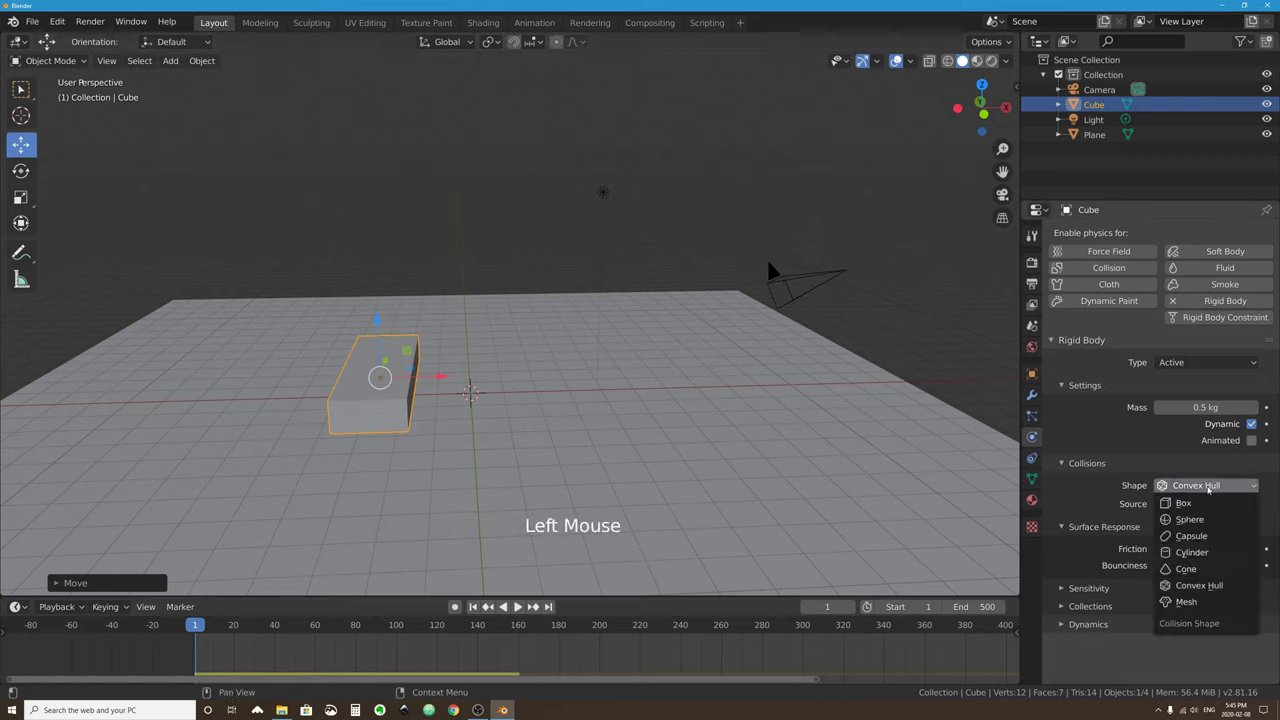
left_click(1193, 504)
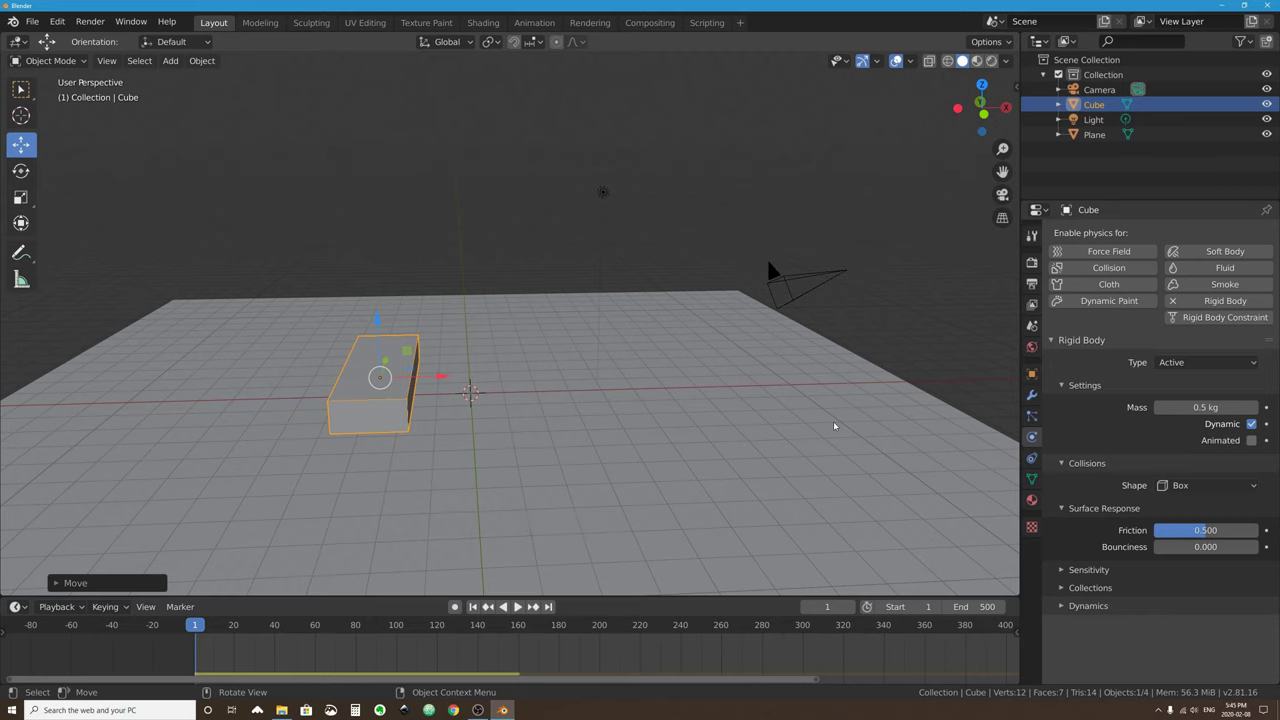
middle_click_drag(257, 343, 322, 361)
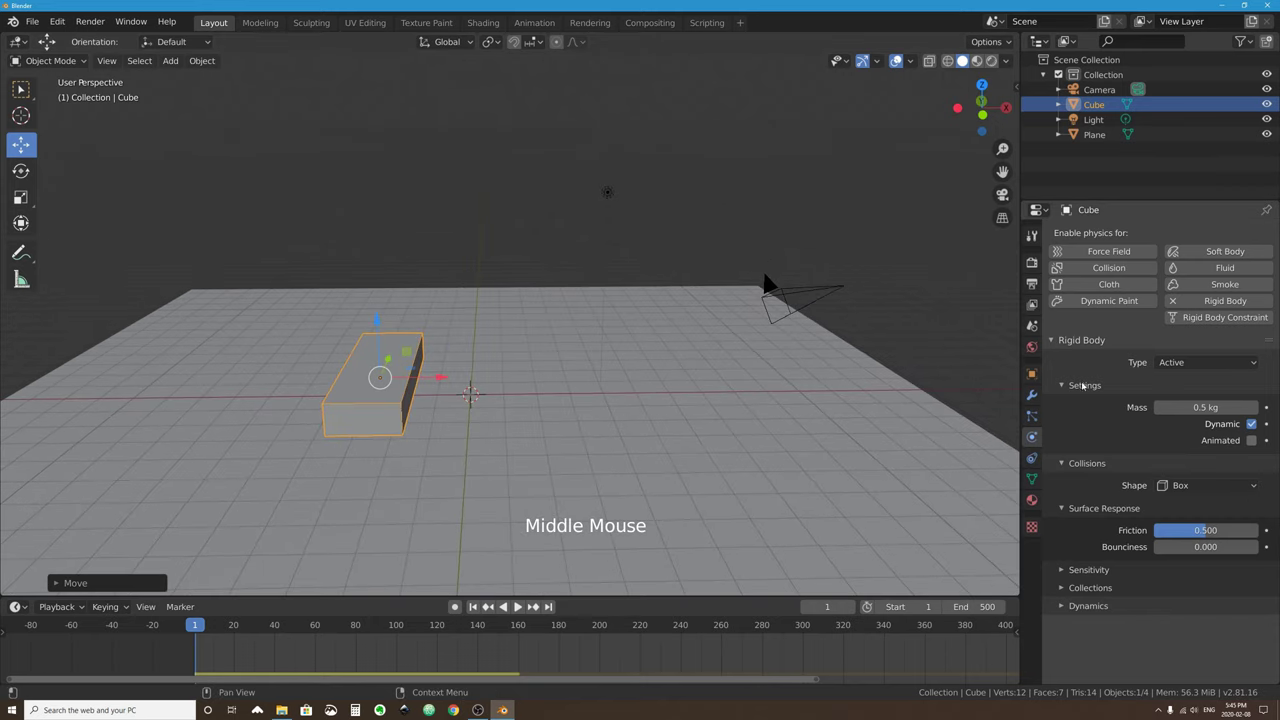
Add an Array modifier to the block.
left_click(1033, 395)
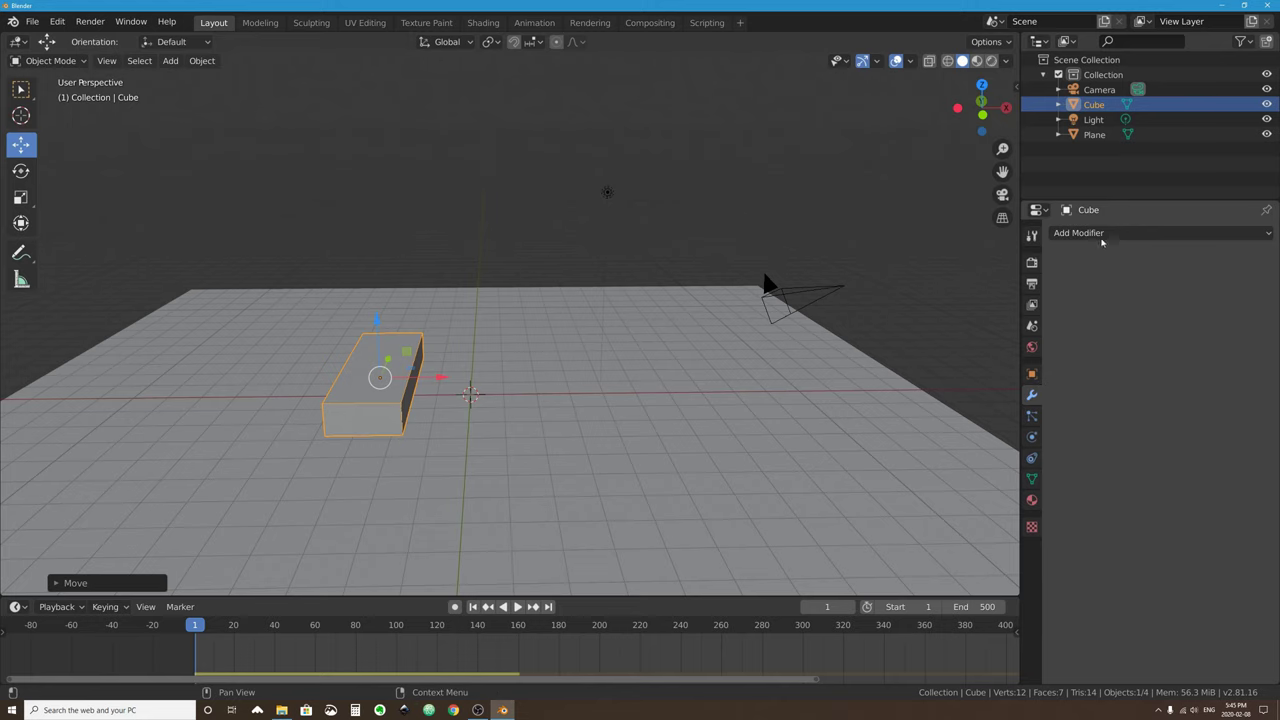
left_click(1099, 234)
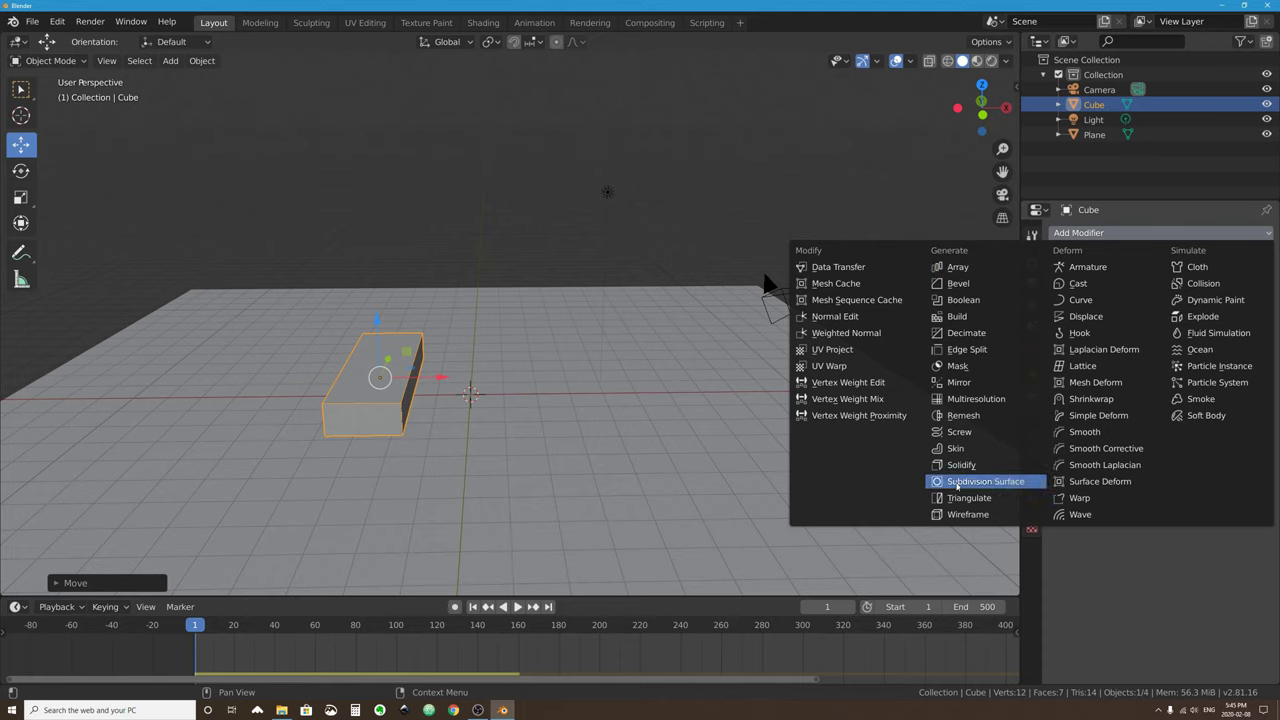
left_click(1068, 233)
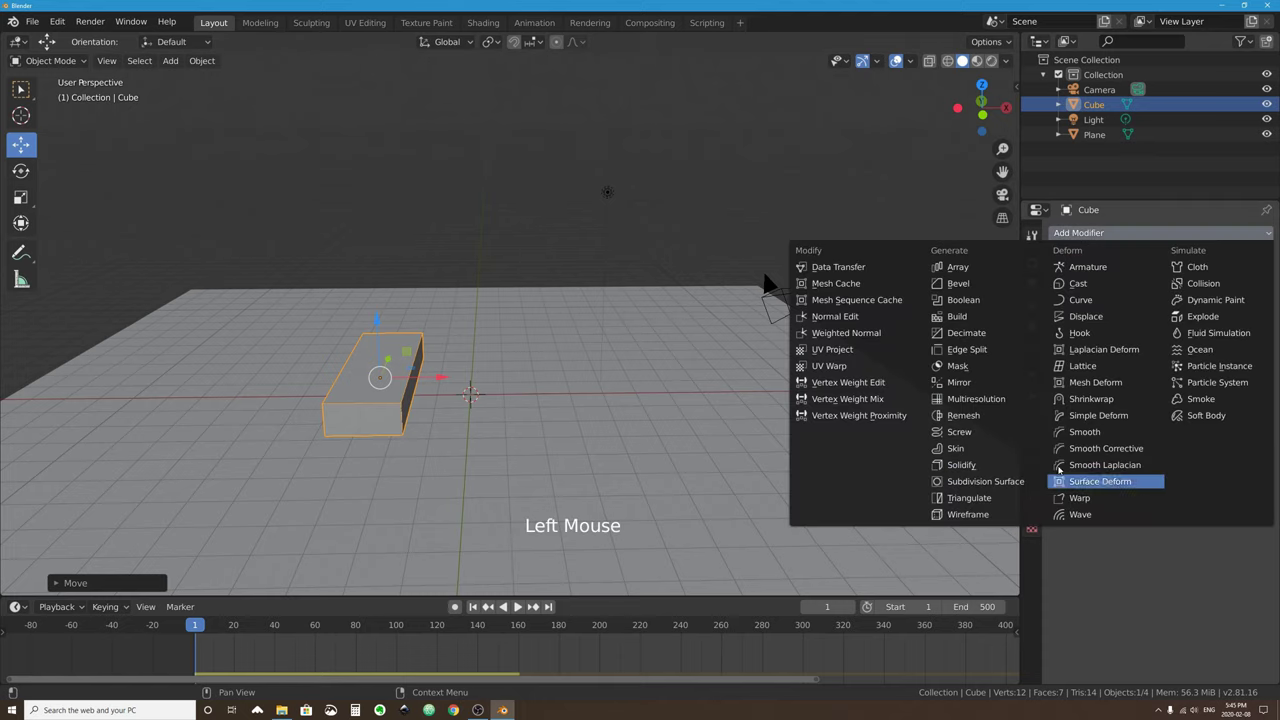
left_click(1090, 232)
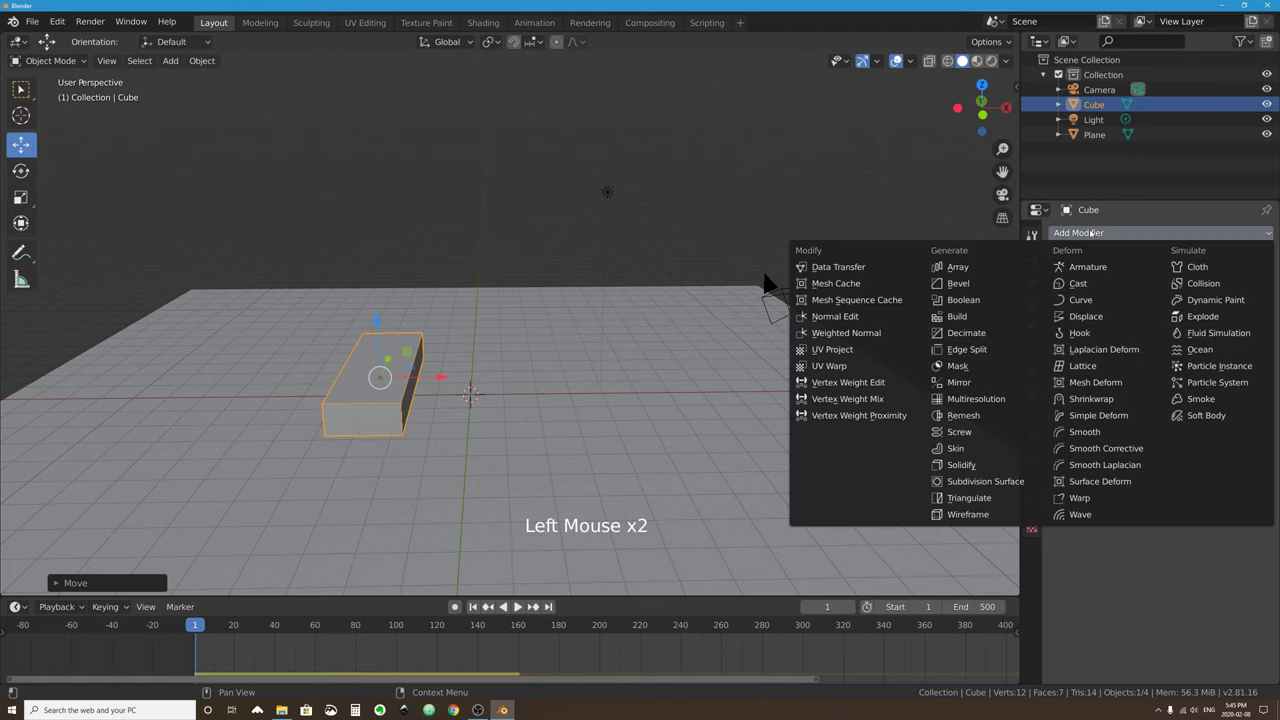
left_click(961, 268)
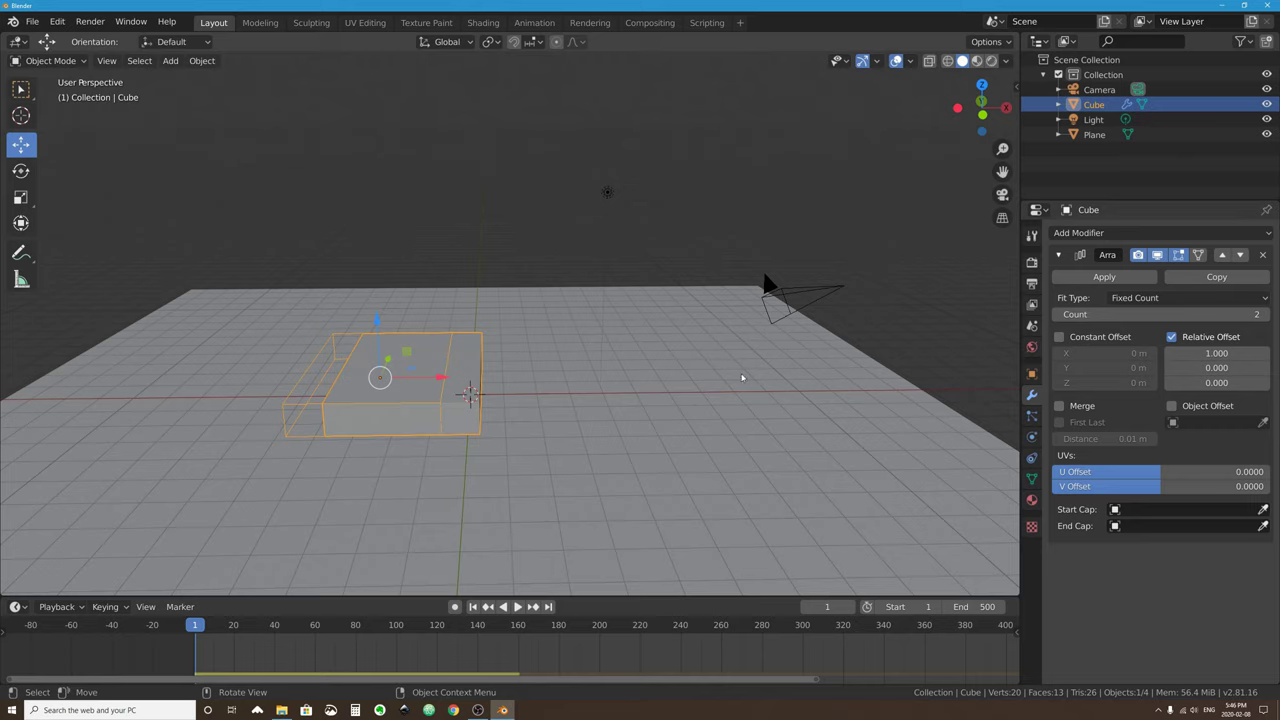
Raise the array count to 8.
left_click(1265, 314)
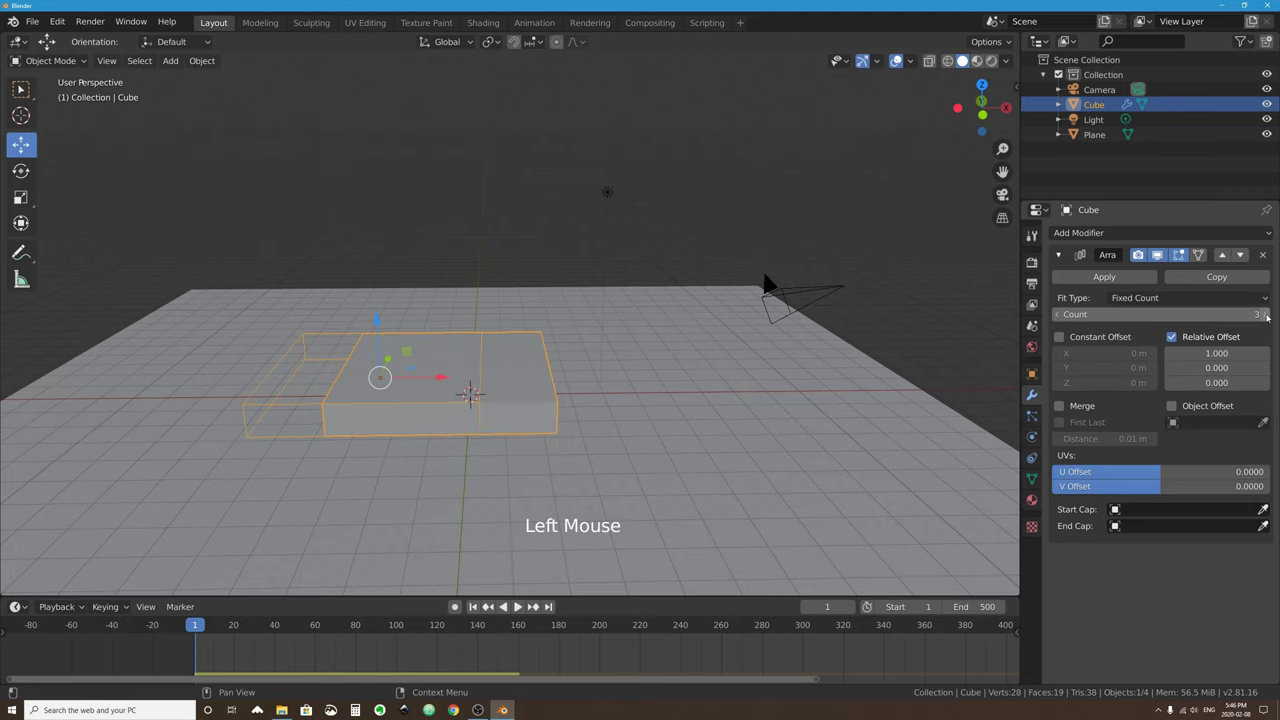
left_click(1265, 314)
left_click(1265, 314)
left_click(1265, 314)
left_click(1265, 314)
left_click(1265, 314)
left_click(1265, 314)
left_click(1265, 314)
scroll(590, 328, "down", 2)
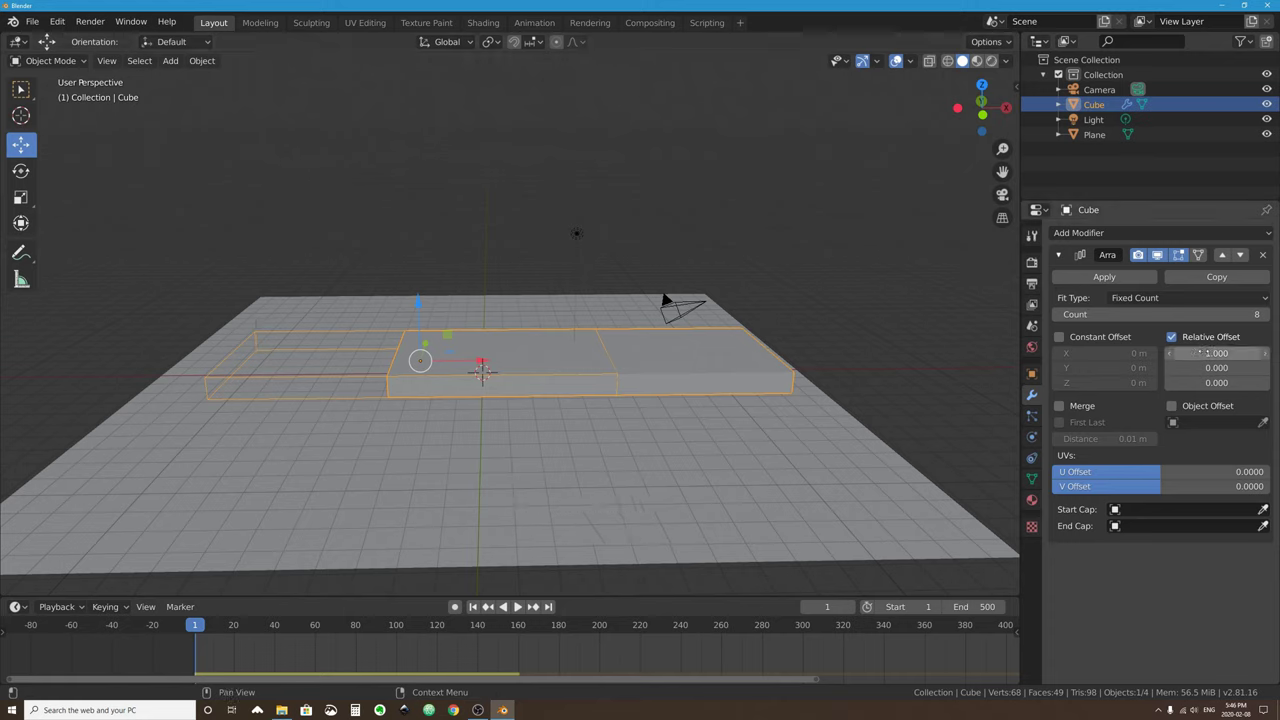
Space the array copies apart with a relative X offset of 1.4.
left_click_drag(1199, 353, 1226, 353)
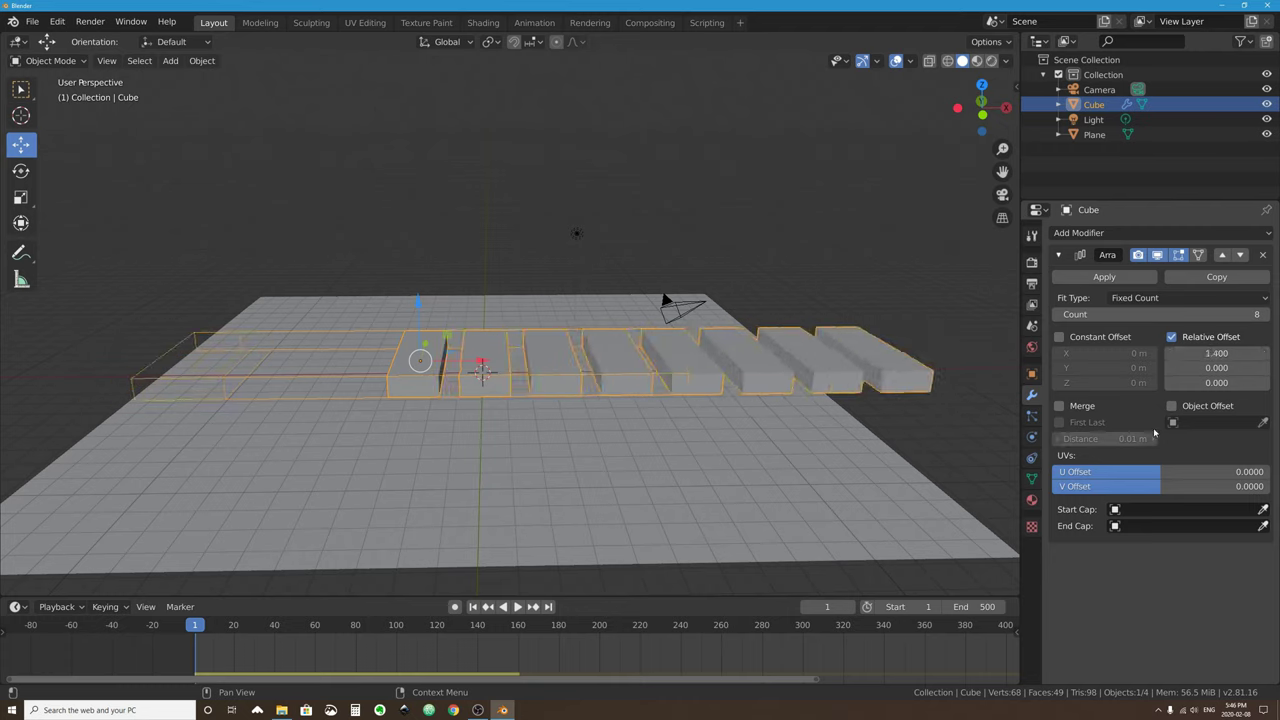
left_click(1206, 356)
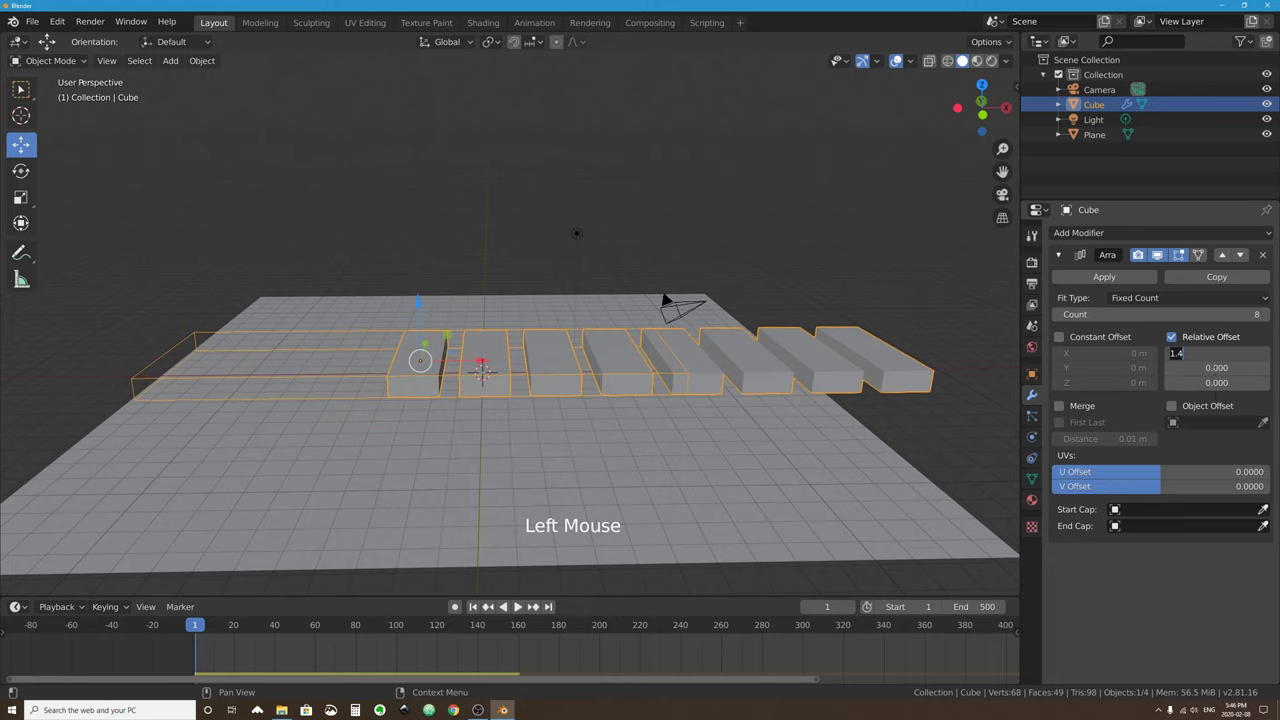
left_click(1233, 357)
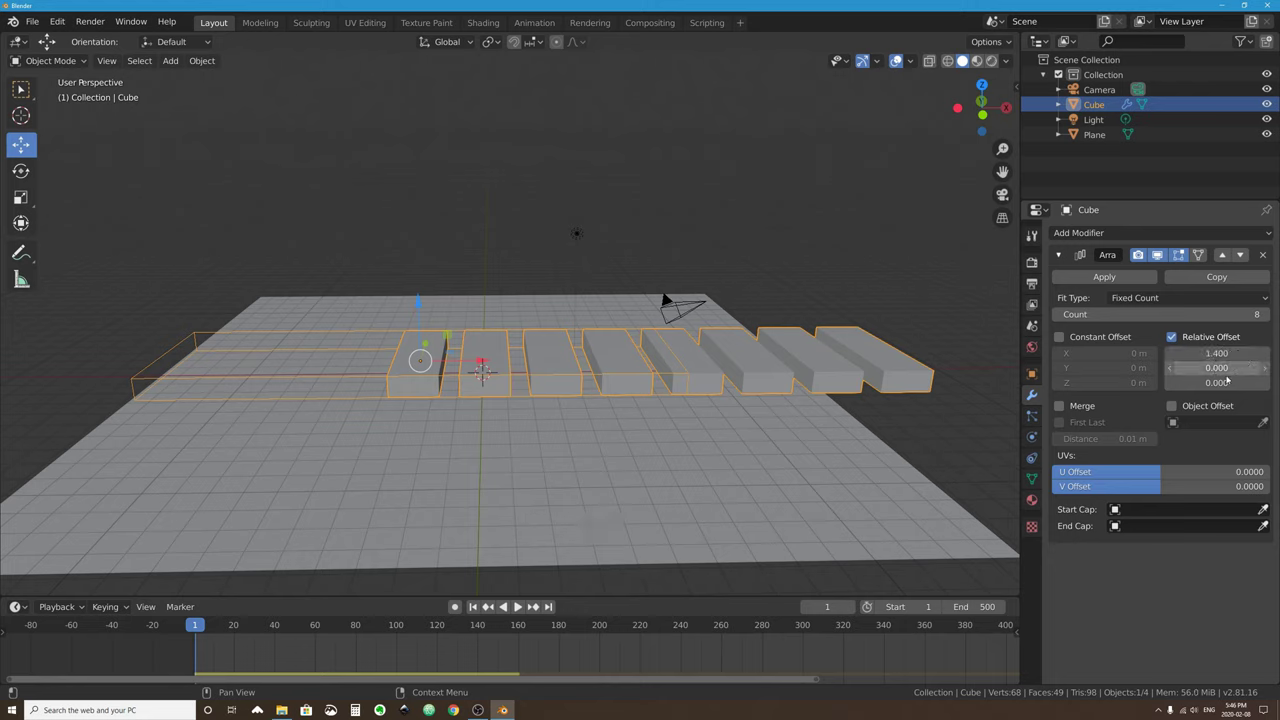
Try relative offsets of 0.5 in Y and 0.3 in Z on the array, and reset both to 0.
mouse_move(1227, 382)
left_mouse_down()
mouse_move(1270, 382)
mouse_move(1170, 382)
mouse_move(1262, 382)
mouse_move(1170, 367)
mouse_move(1245, 367)
mouse_move(1217, 367)
left_mouse_up()
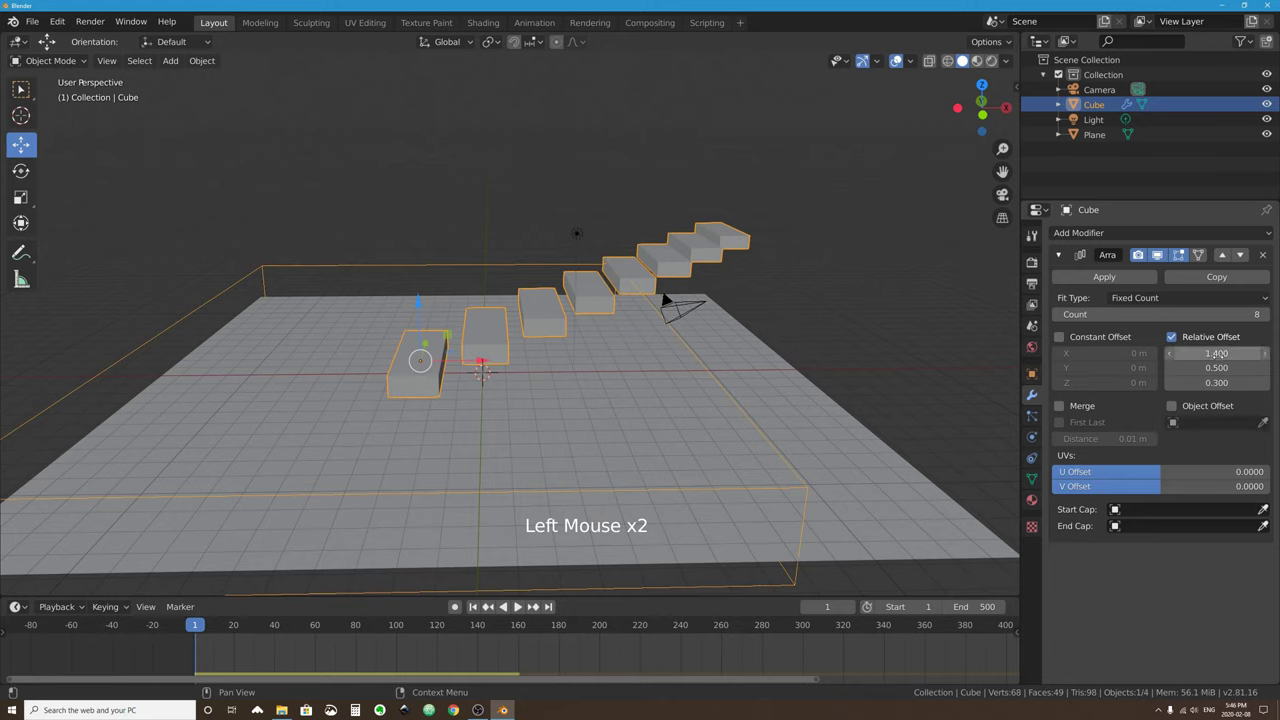
left_click(1218, 367)
type("0")
key("Tab")
type("0")
key("Return")
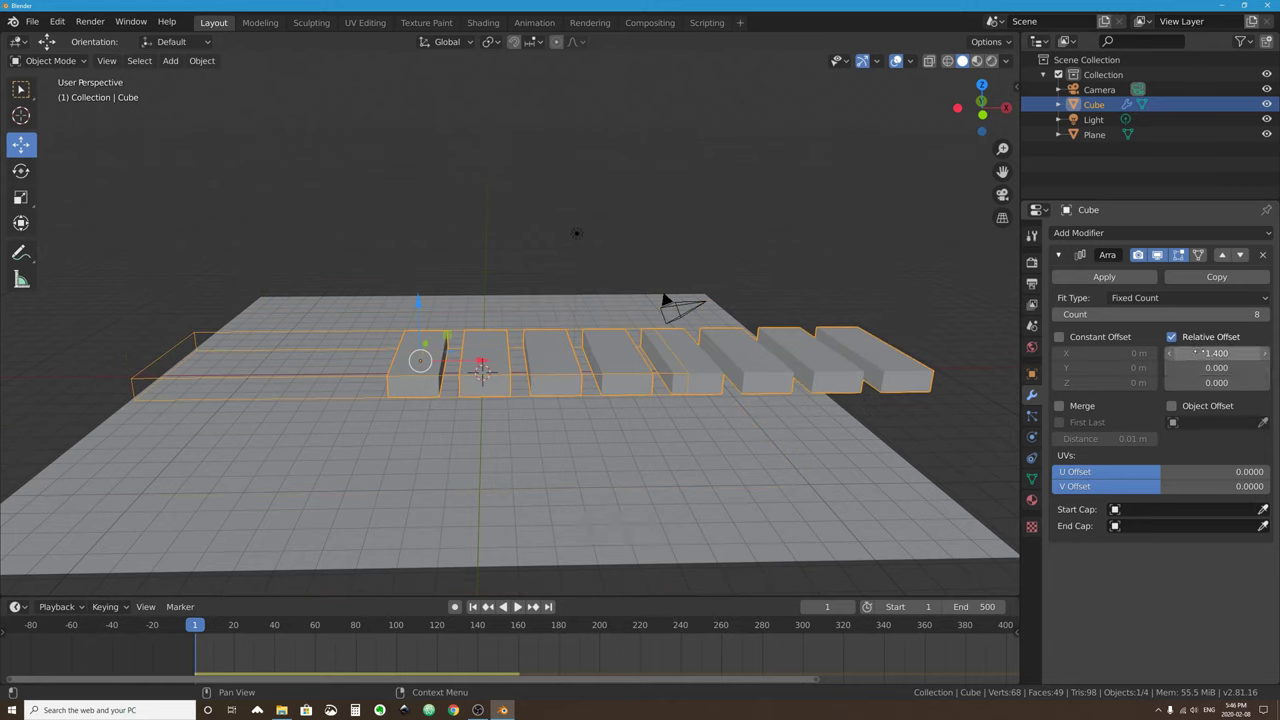
Set the array's relative X offset to 1.01 and inspect the thin gaps between the copies.
left_click(1217, 353)
key("Return")
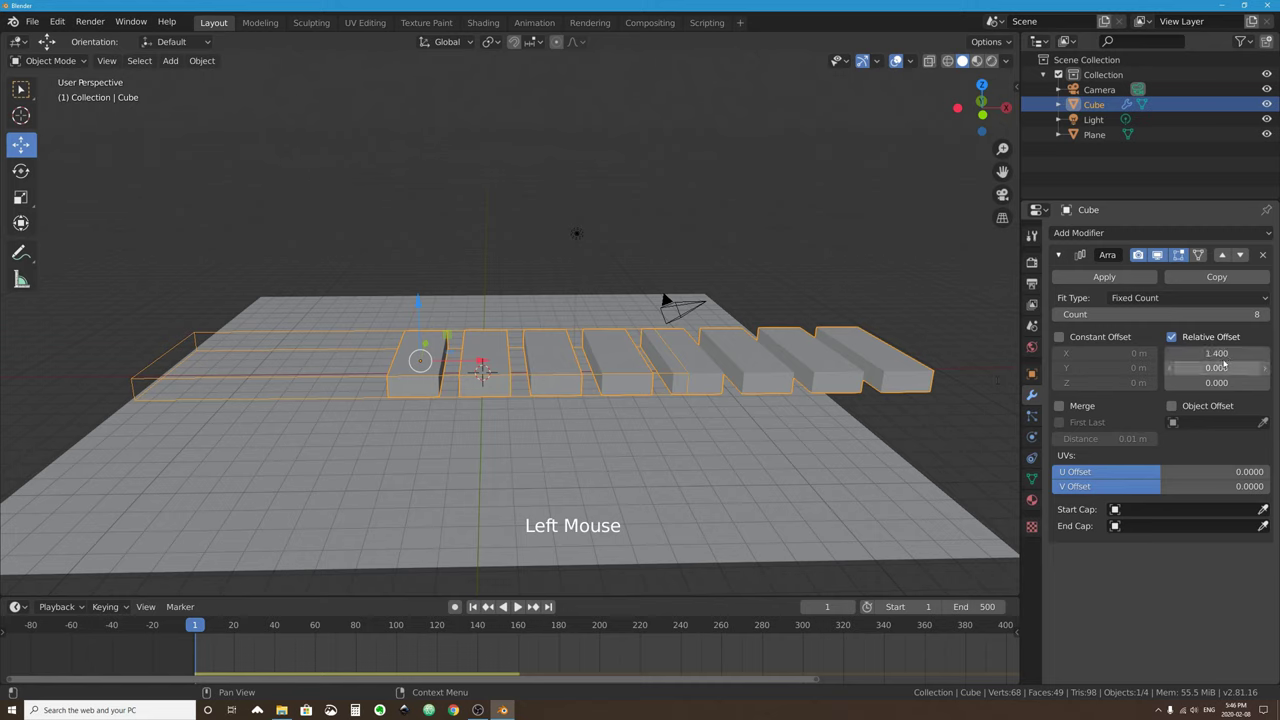
left_click(1216, 353)
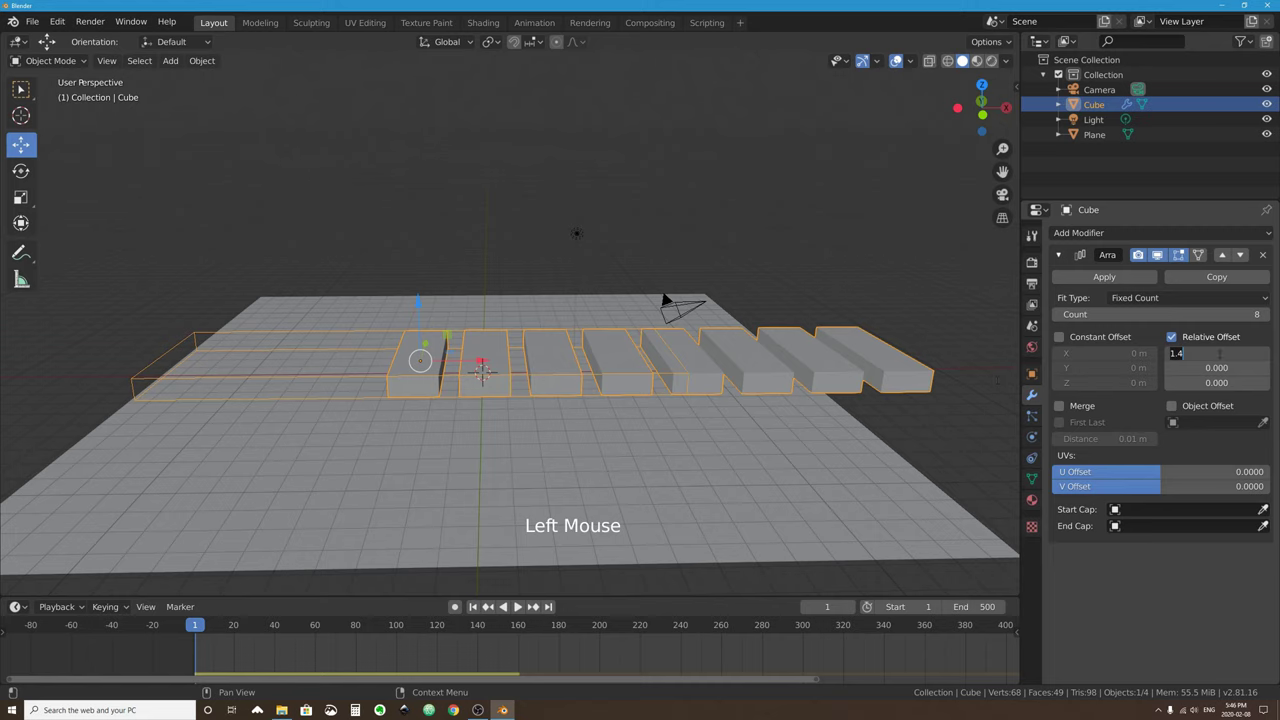
type("1")
key("BackSpace")
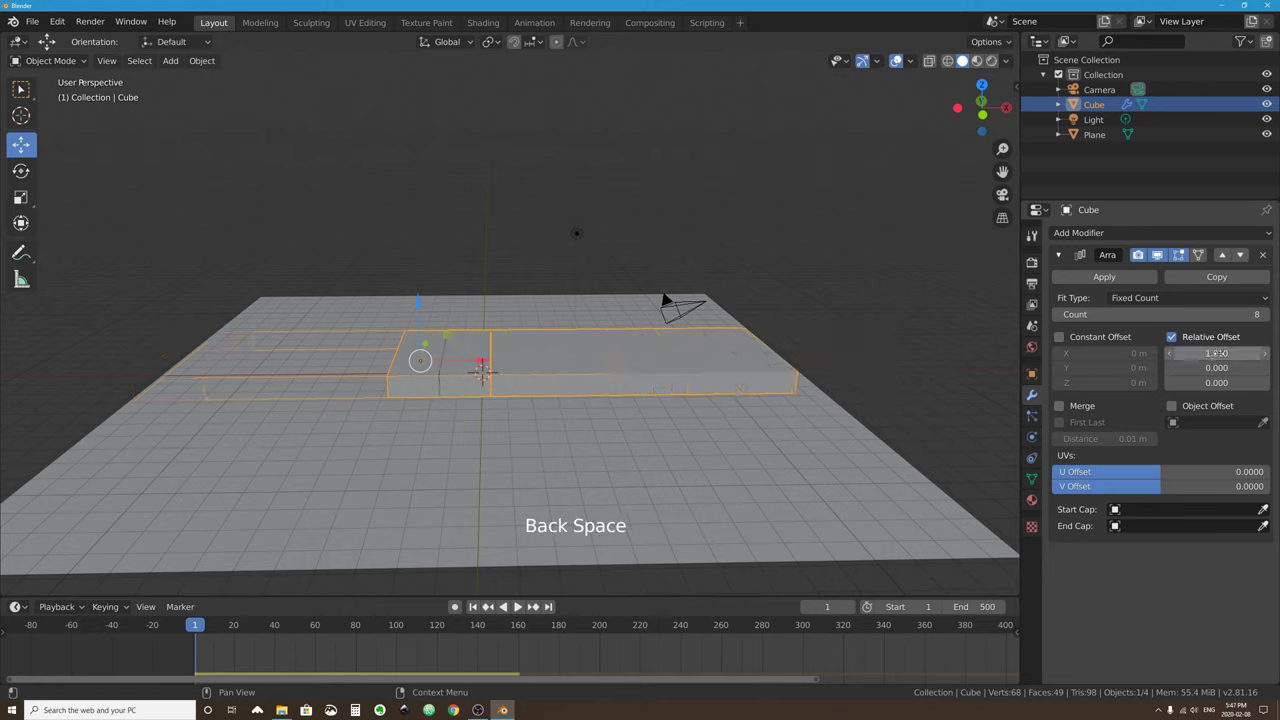
scroll(457, 333, "up", 5)
scroll(491, 366, "up", 6)
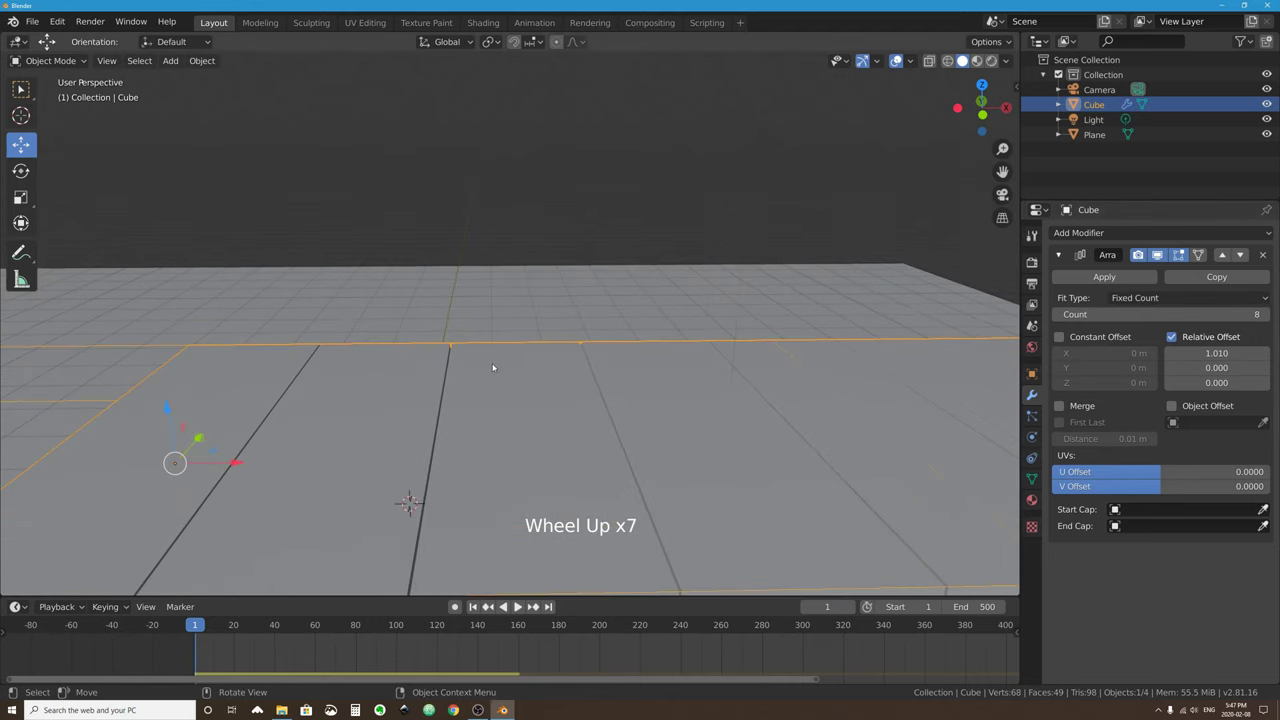
scroll(915, 326, "down", 4)
scroll(531, 353, "down", 7)
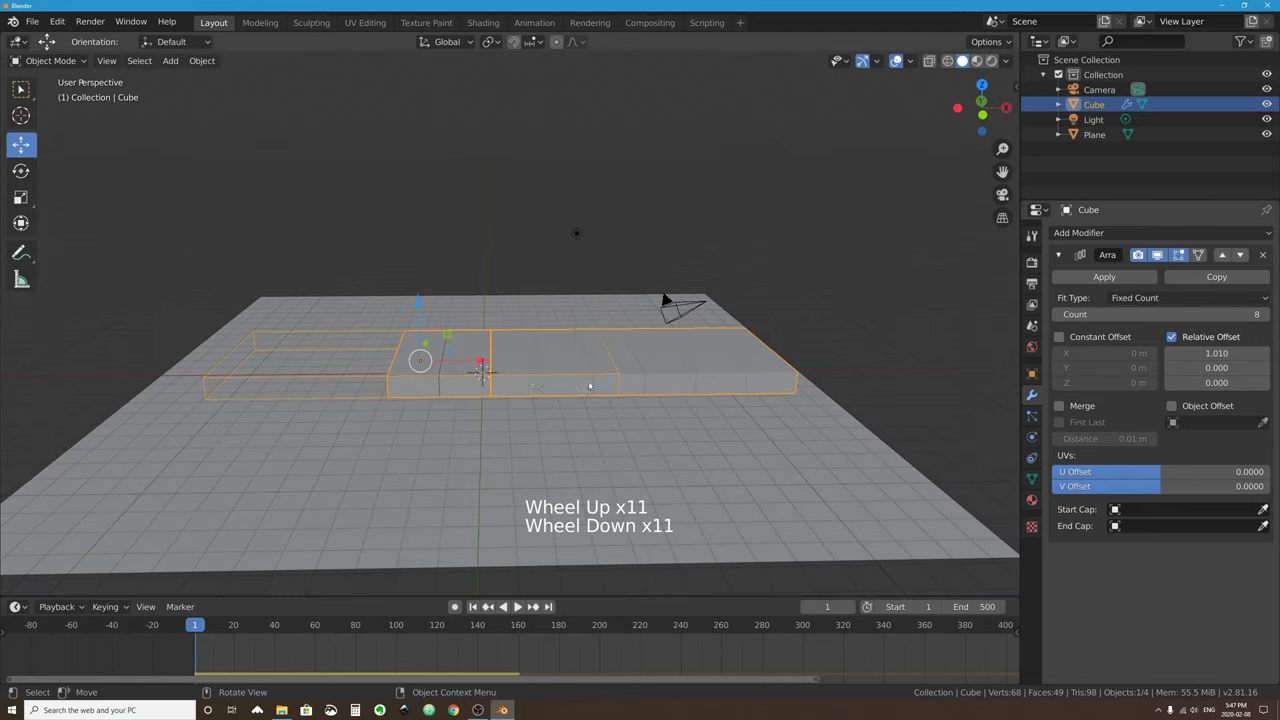
Reduce the array count to 3.
scroll(515, 378, "up", 3)
middle_click_drag(491, 380, 618, 343, "shift")
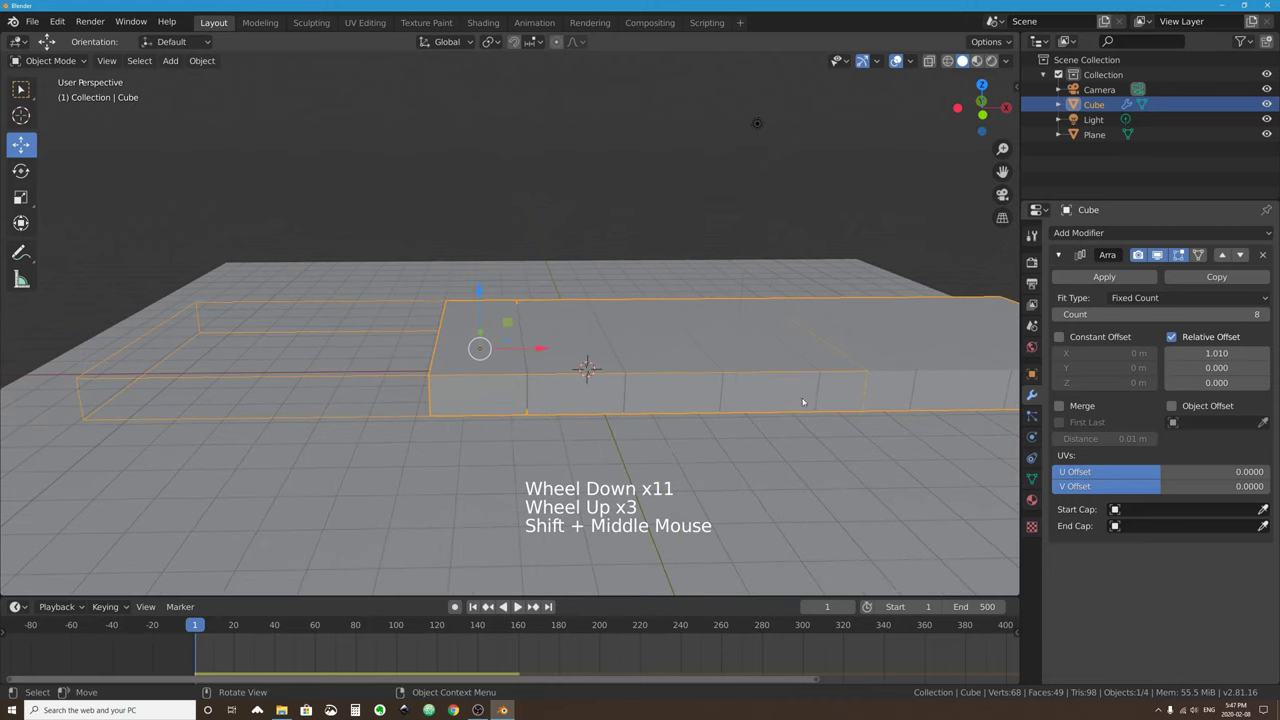
left_click(1058, 315)
left_click(1058, 315)
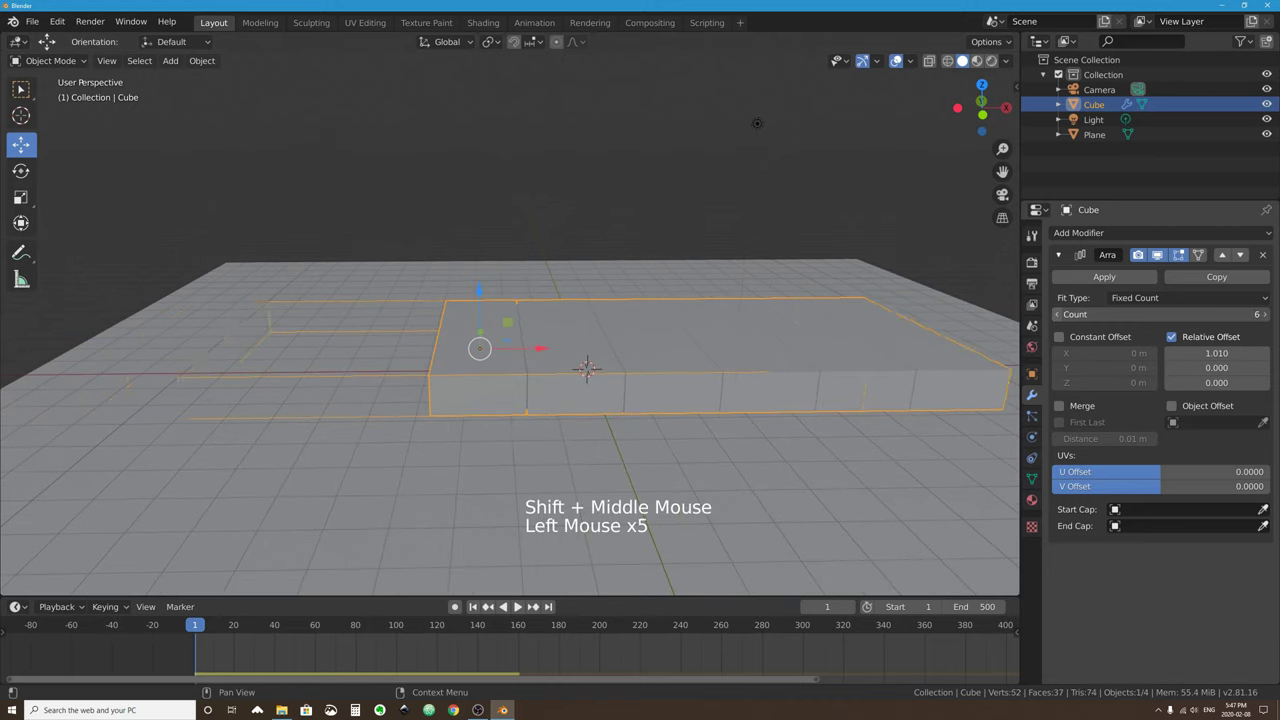
left_click(1058, 315)
left_click(1058, 315)
left_click(1058, 315)
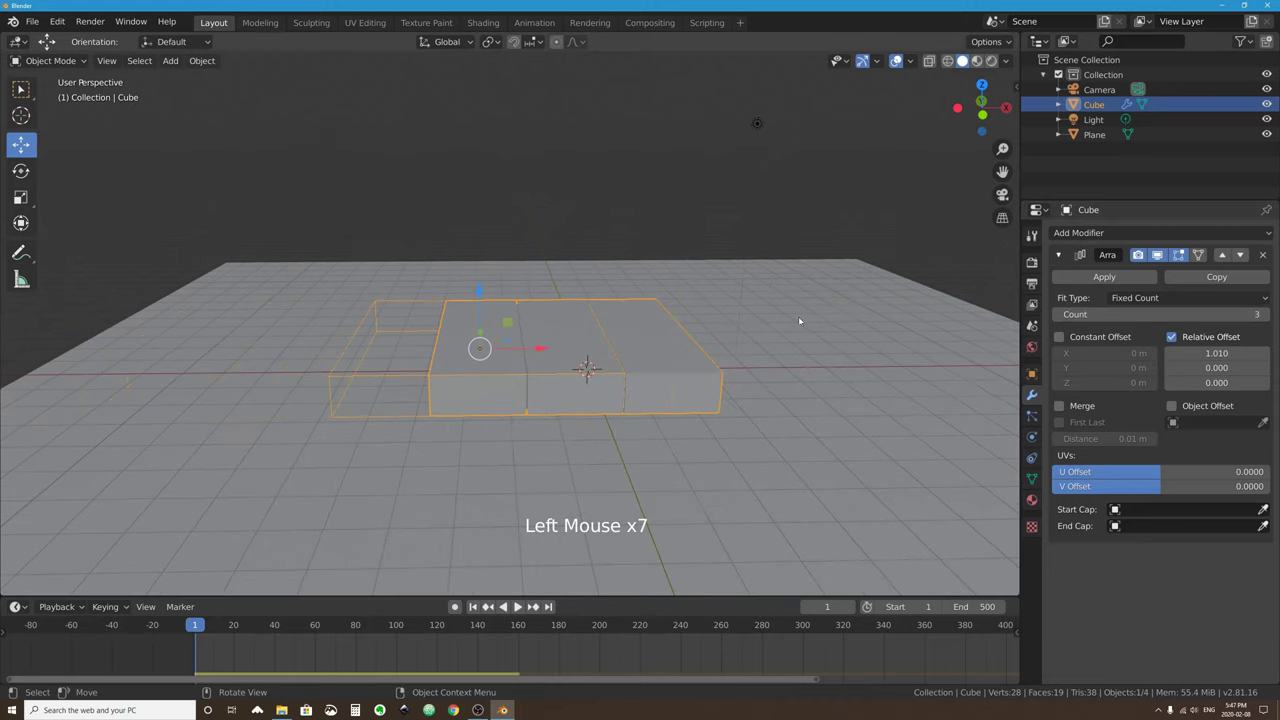
scroll(630, 340, "up", 2)
scroll(626, 346, "down", 2)
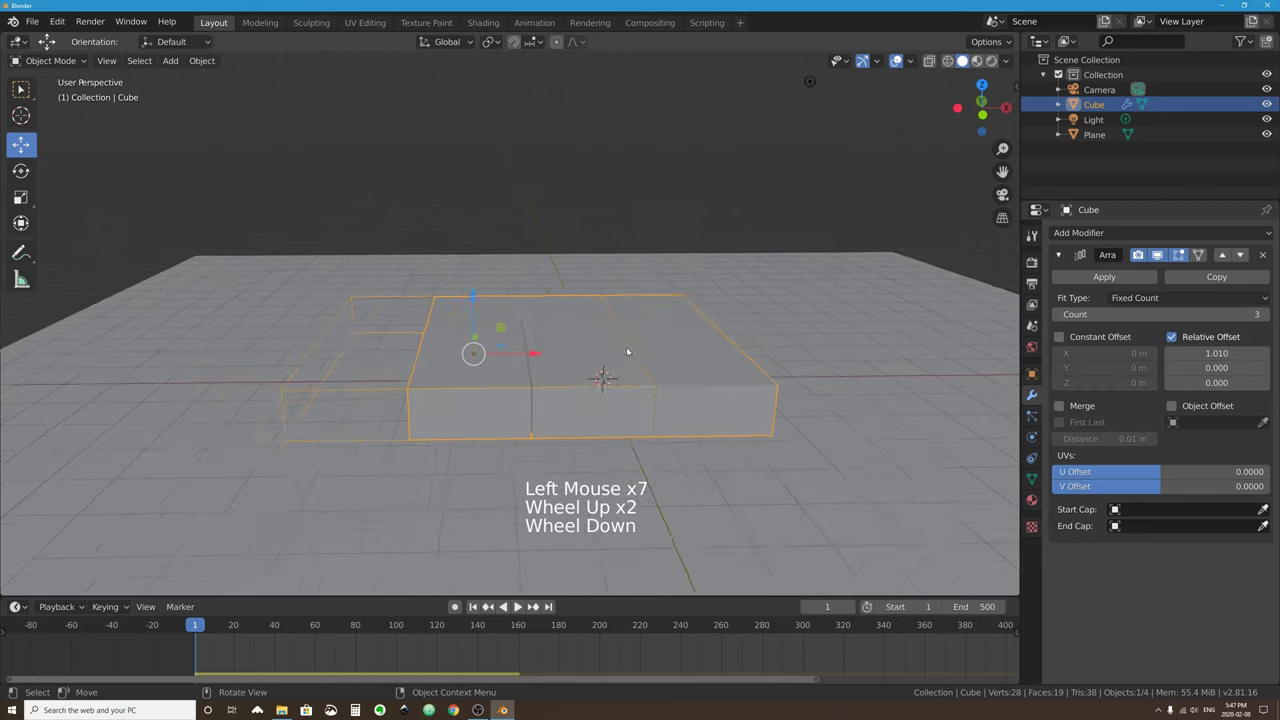
middle_click_drag(626, 346, 622, 345)
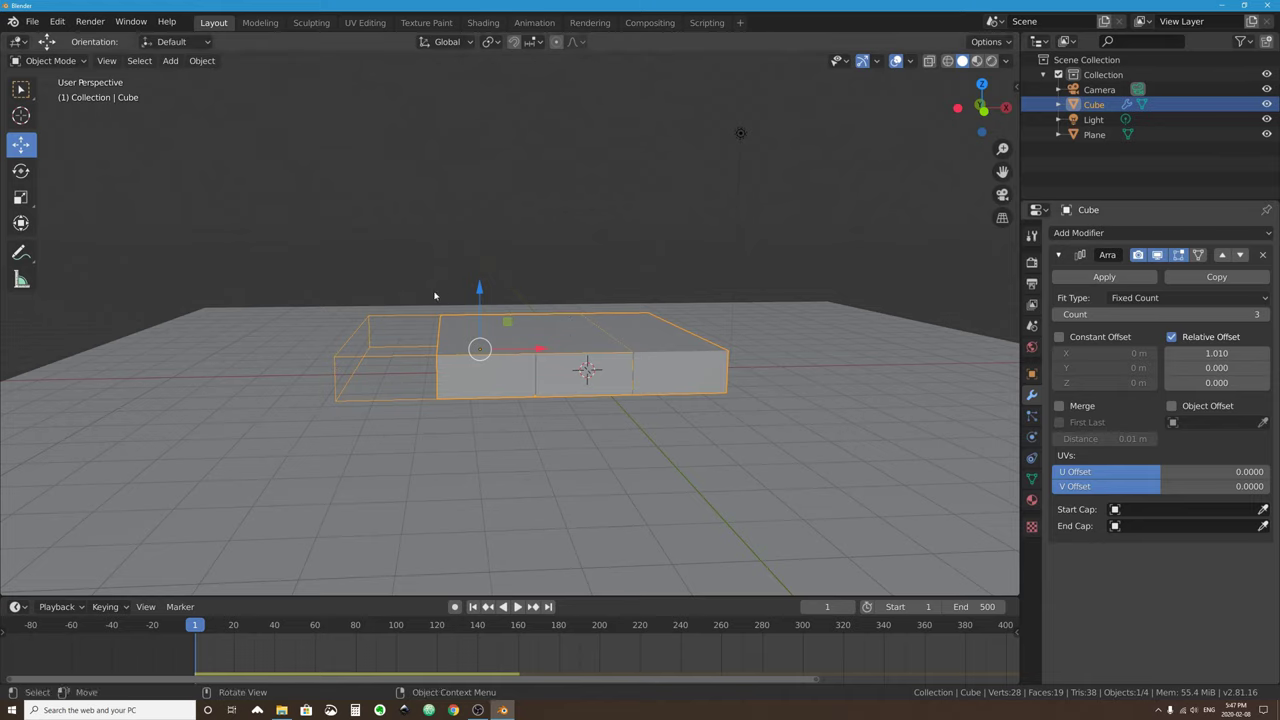
Apply the Array modifier and check the resulting block geometry in Edit Mode.
left_click(1105, 277)
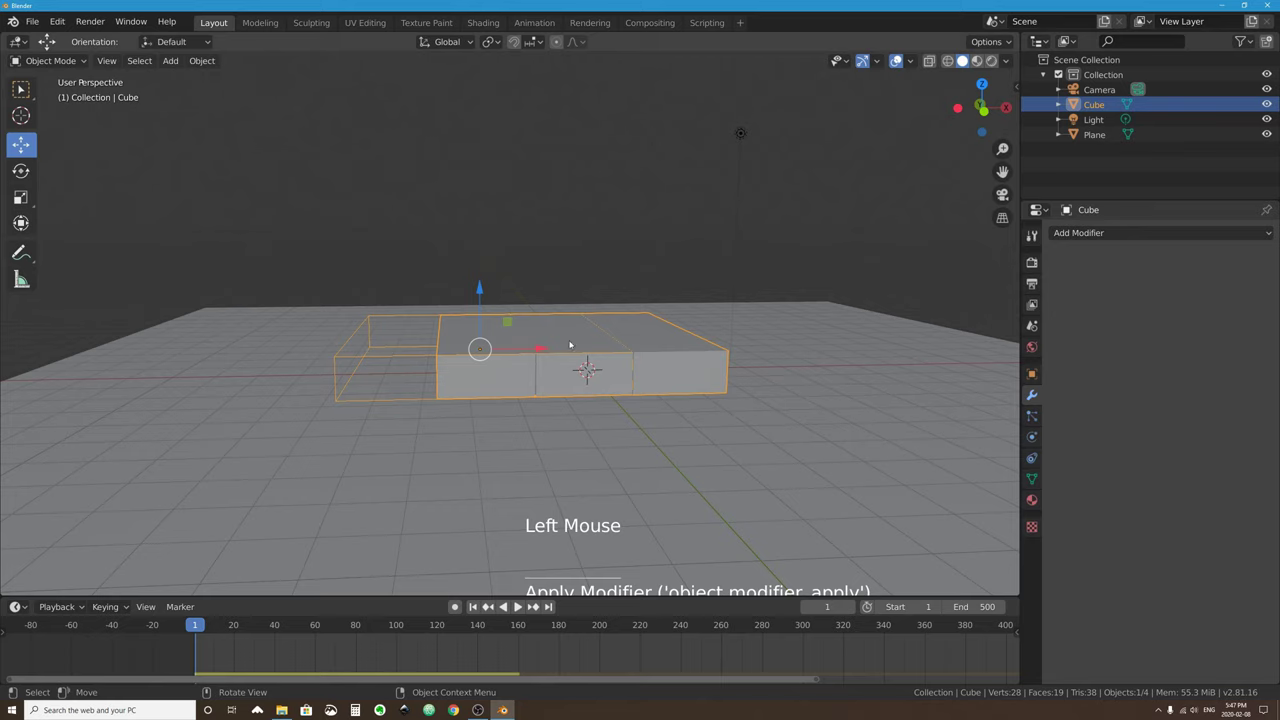
key("Tab")
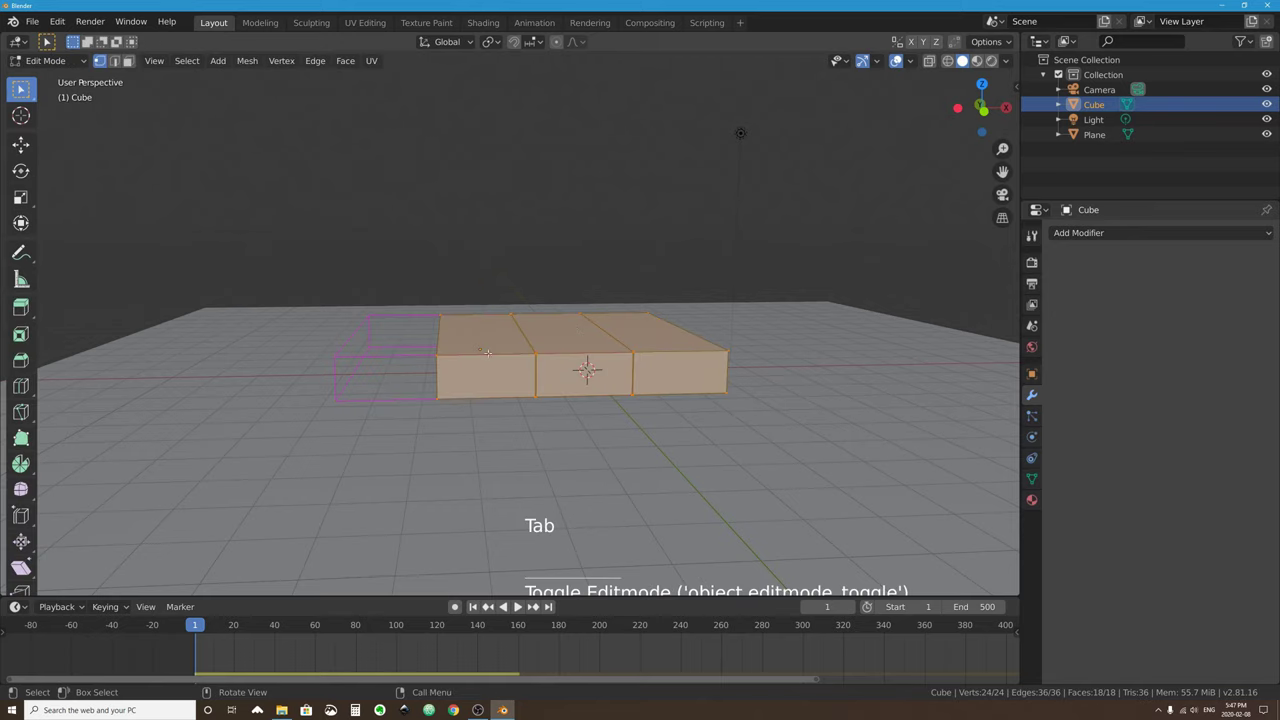
key("Tab")
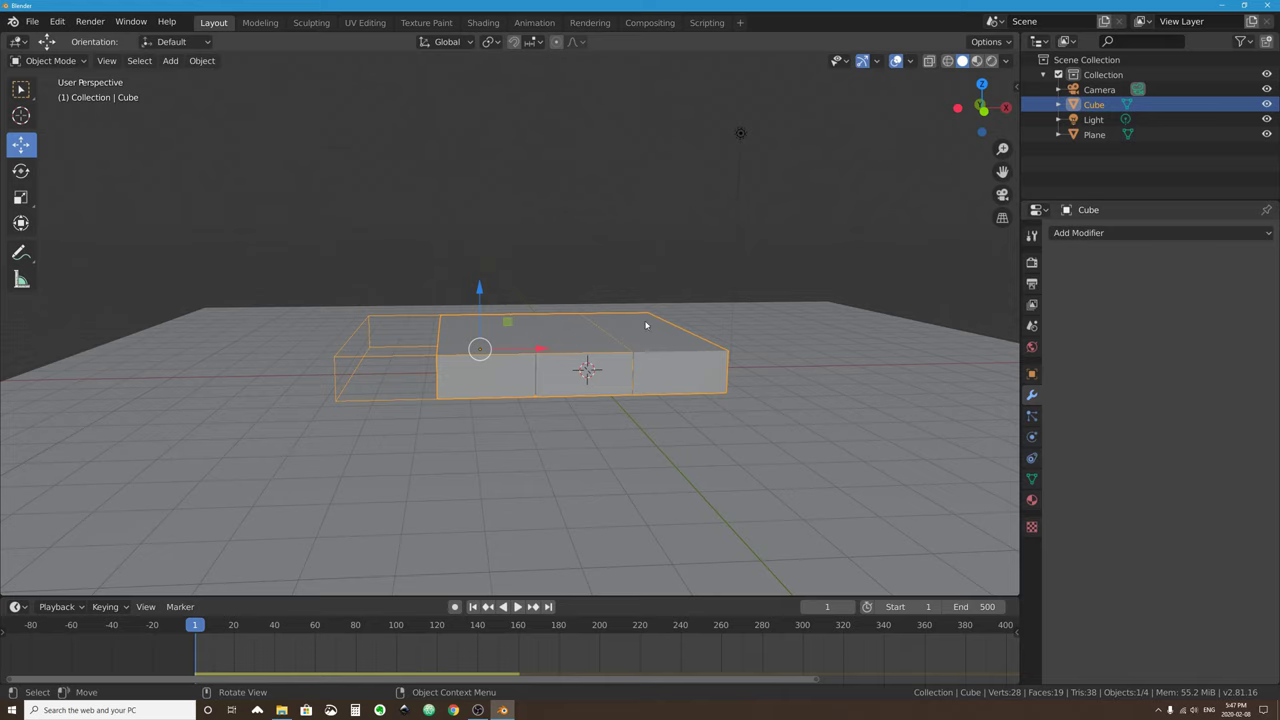
Add a new Array modifier to the three-block row with relative offsets of 0 in X and 2.3 in Z.
left_click(1132, 232)
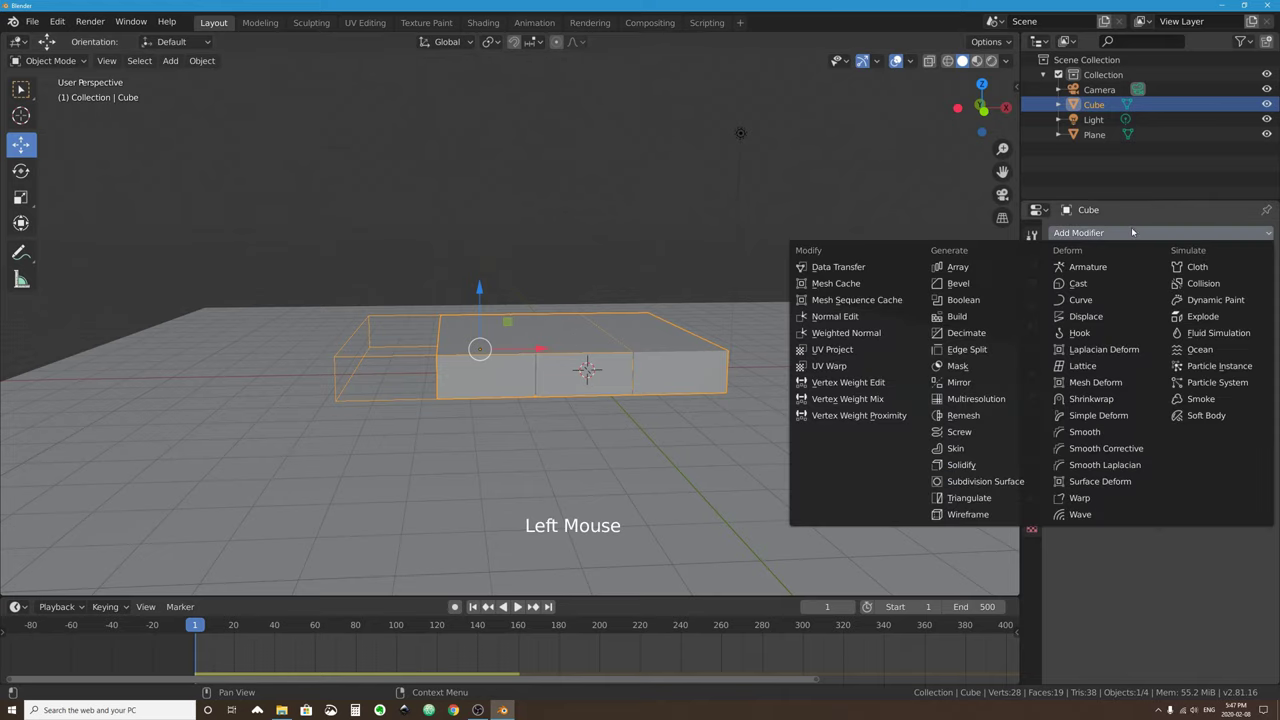
left_click(968, 267)
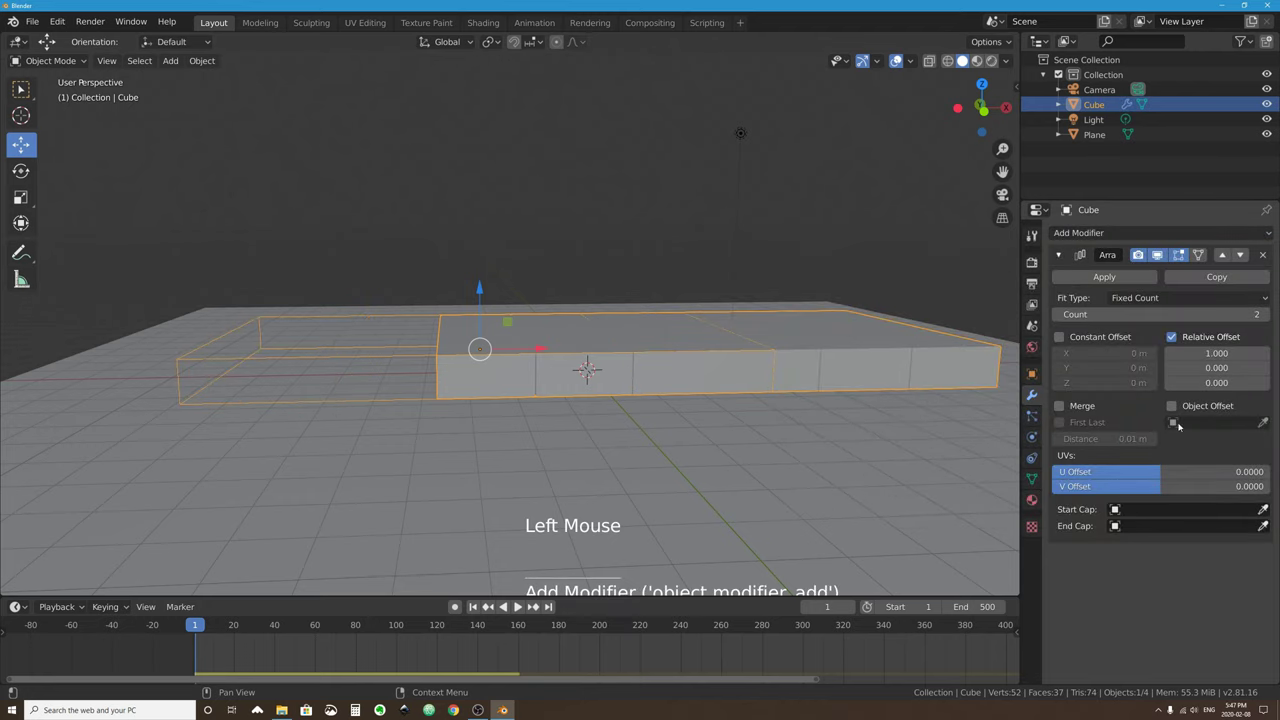
left_click(1216, 353)
type("0")
key("Return")
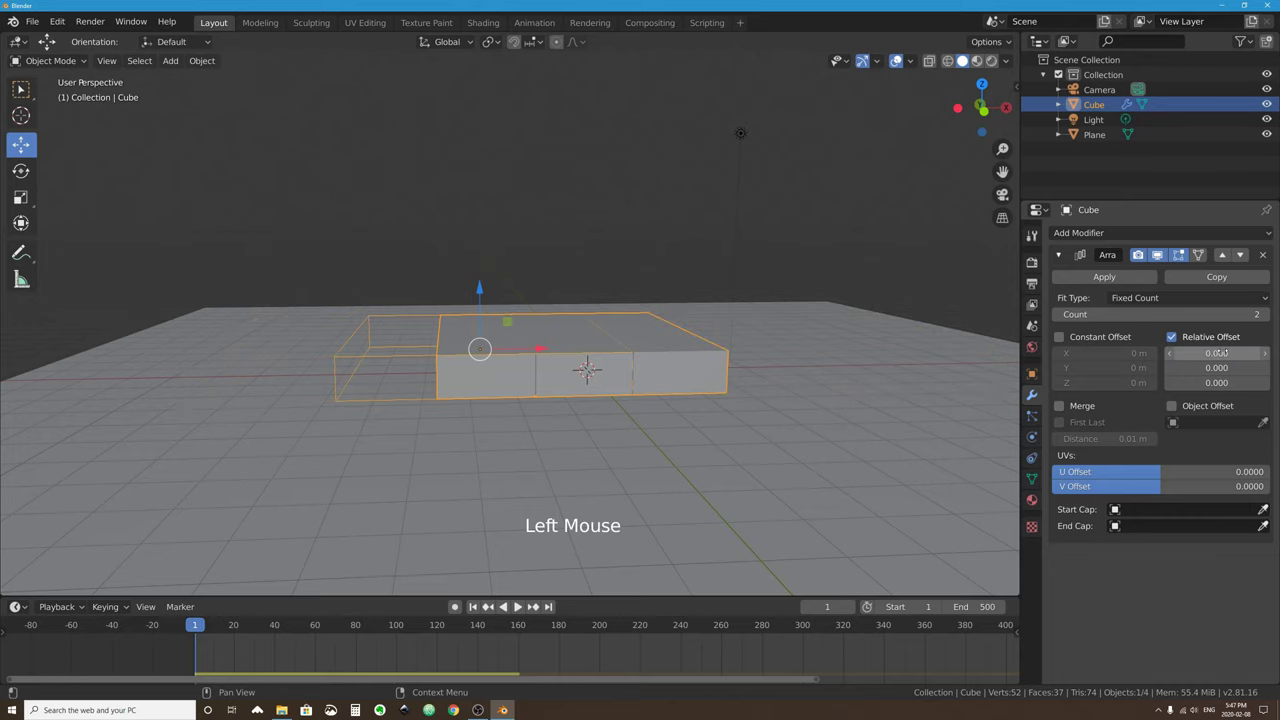
left_click(1216, 383)
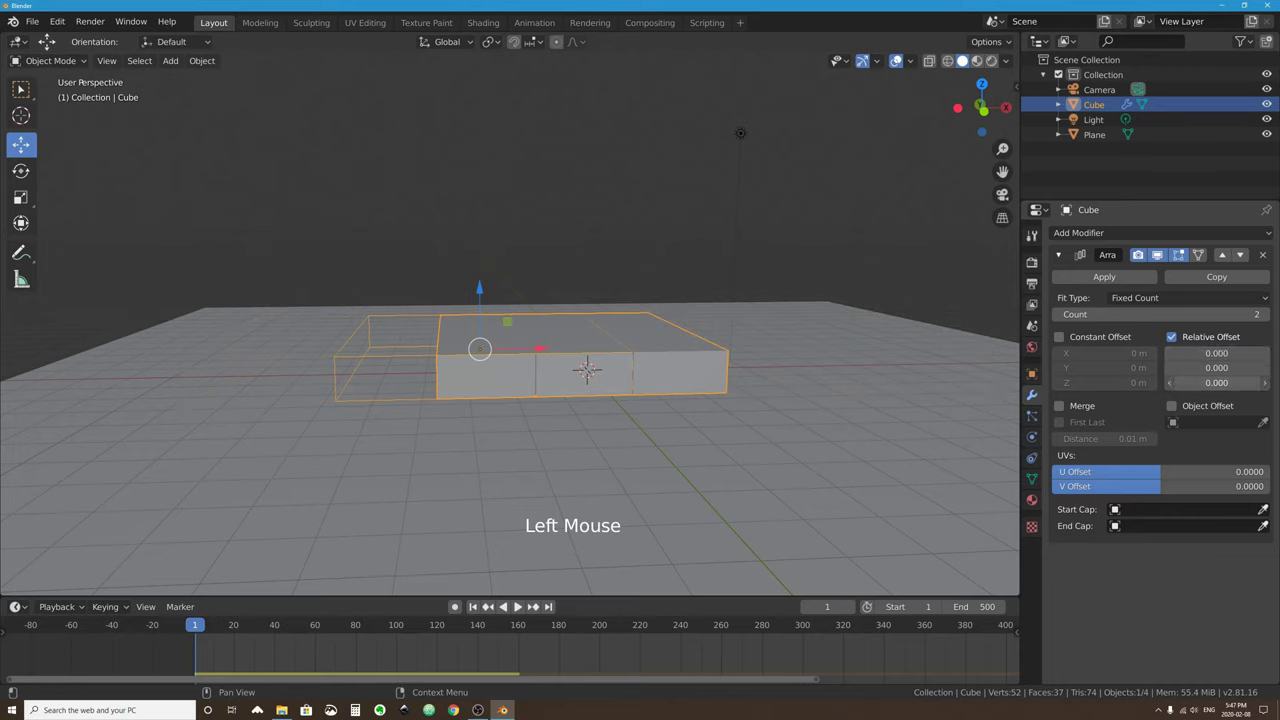
left_click_drag(1216, 383, 1258, 383)
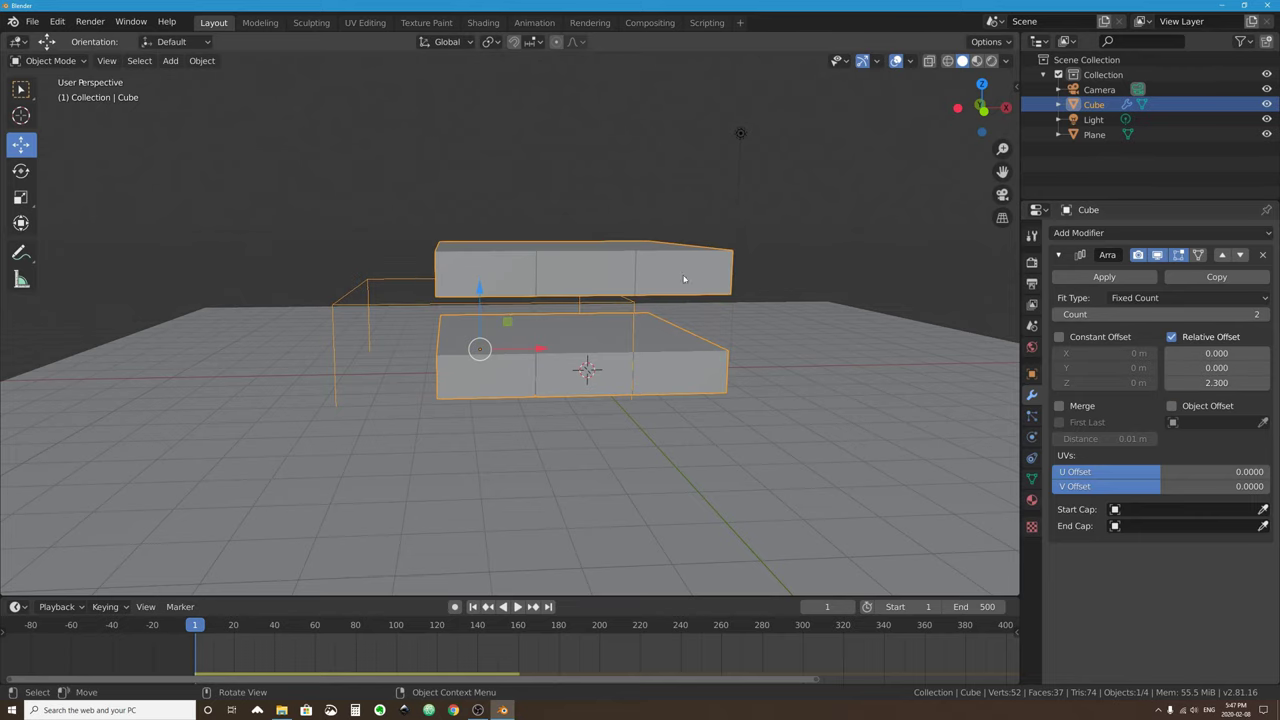
Set the array count to 12 and inspect the full height of the stacked layers.
left_click(1204, 313)
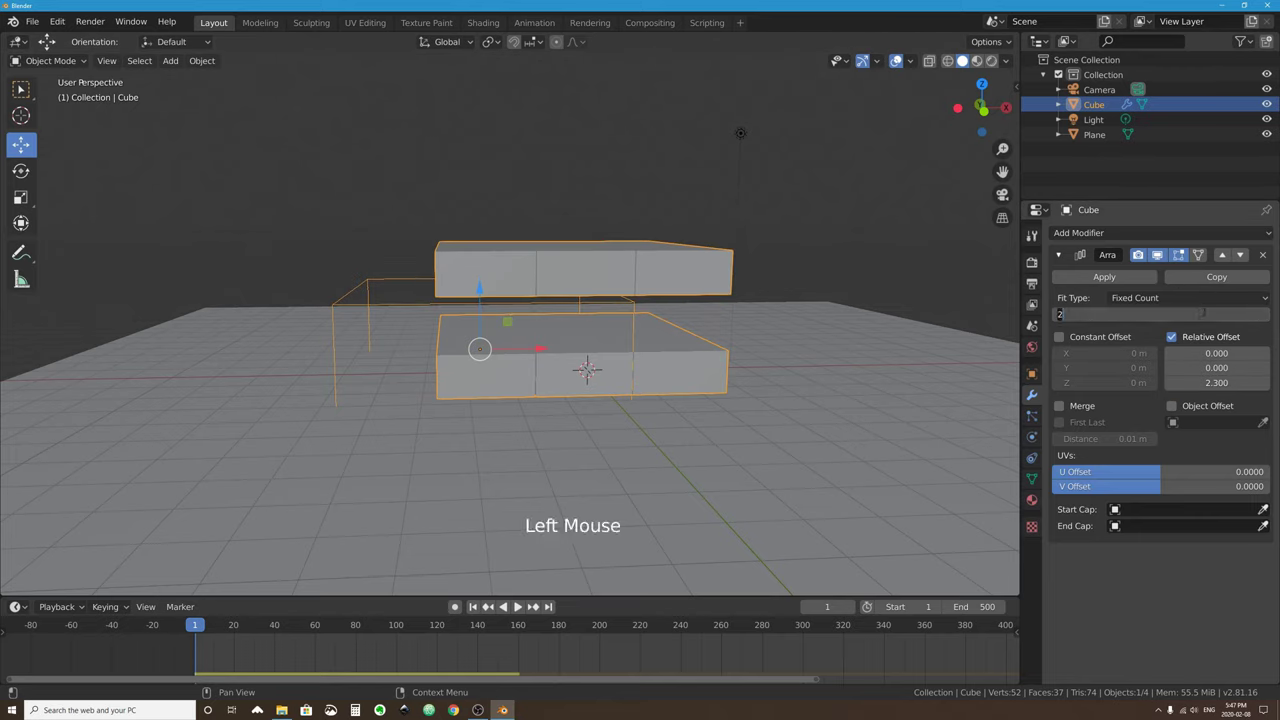
type("12")
key("Return")
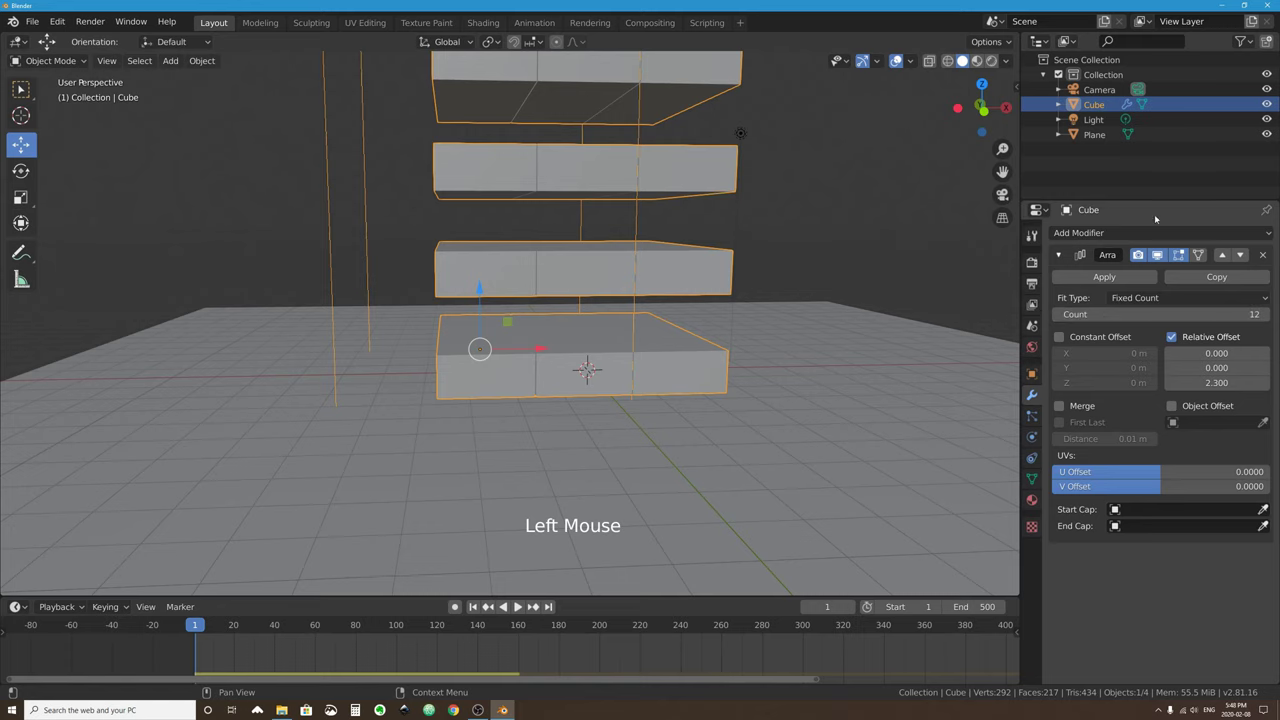
scroll(622, 220, "down", 3)
scroll(641, 261, "up", 3)
scroll(641, 261, "down", 3)
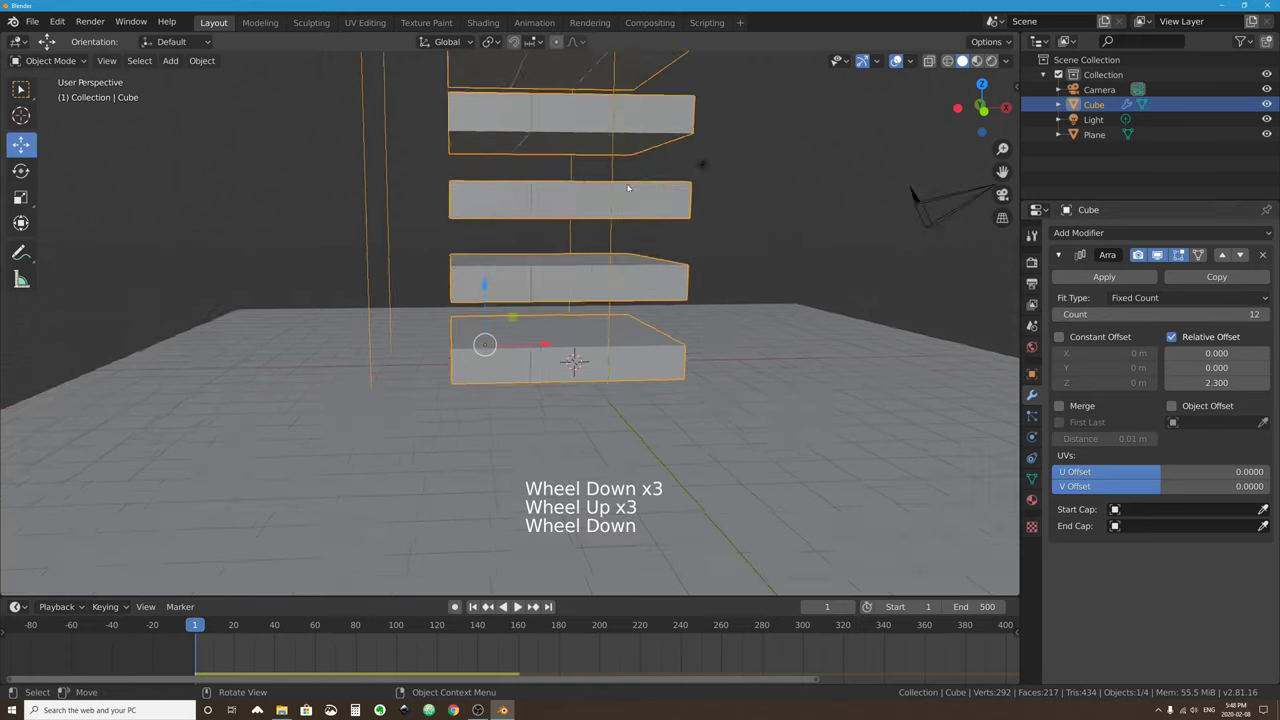
middle_click_drag(610, 150, 743, 563, "shift")
scroll(743, 563, "down", 2)
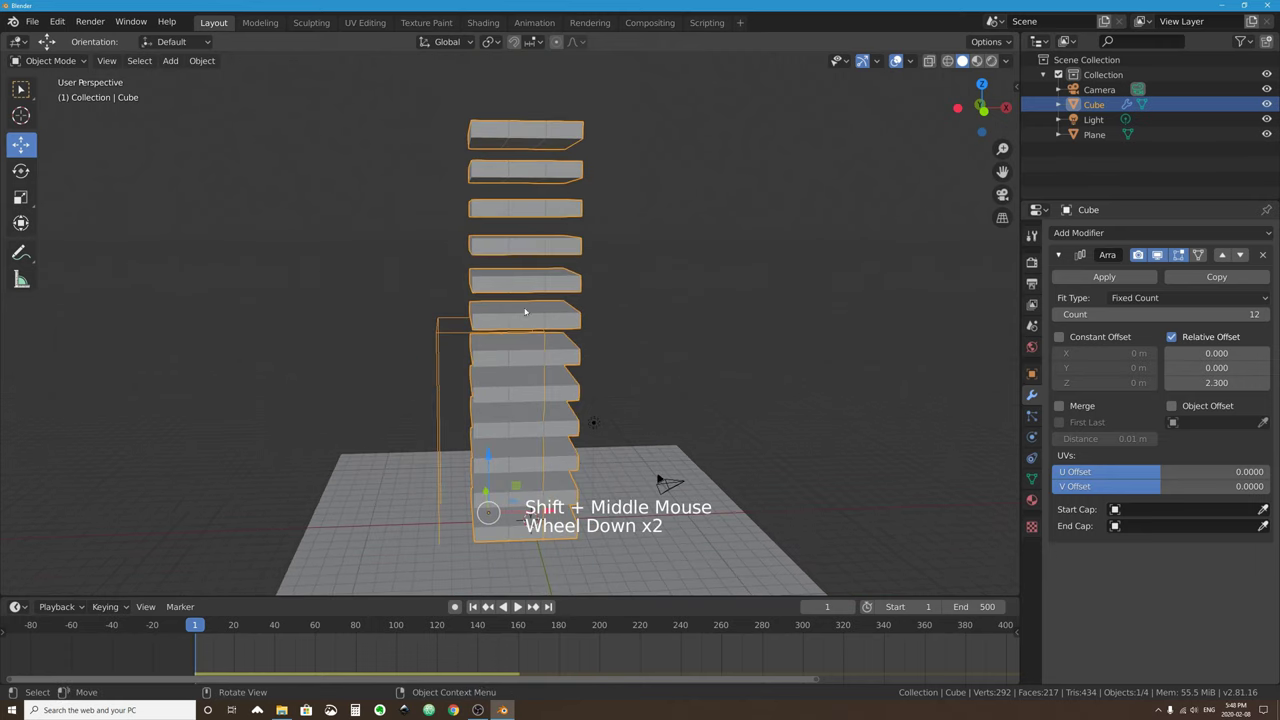
middle_click_drag(524, 313, 480, 292)
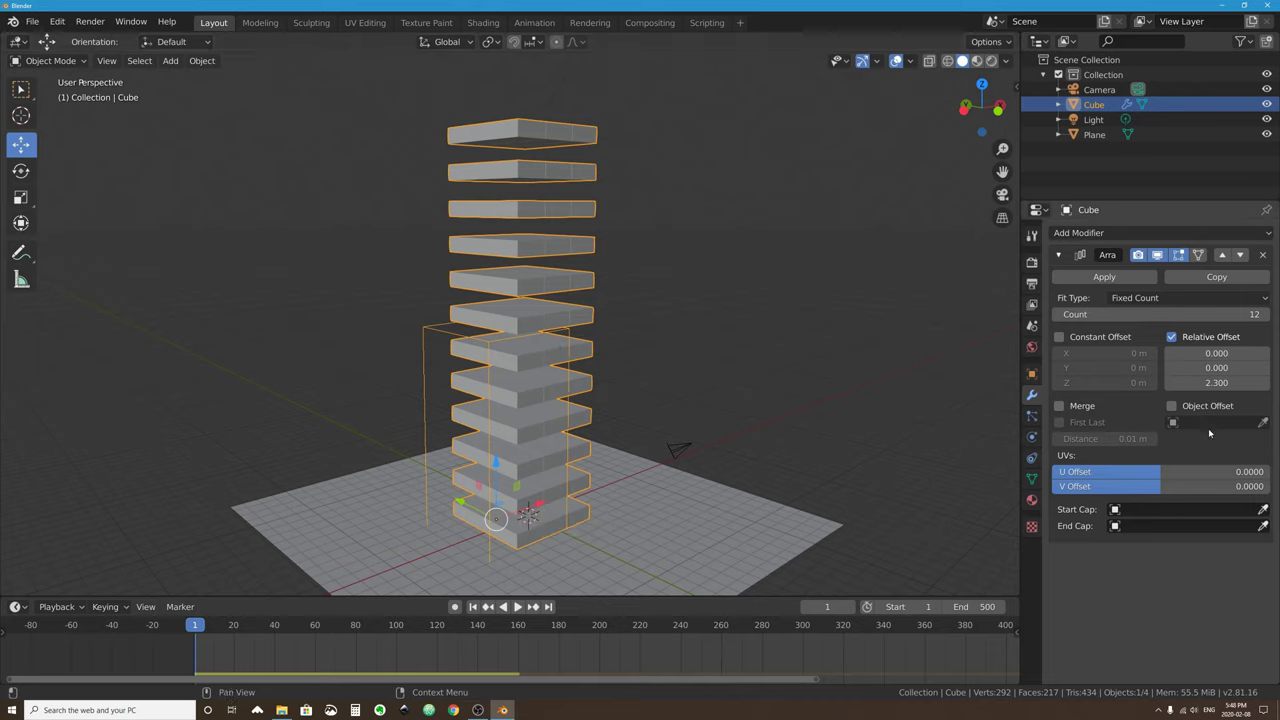
Set the array's relative Z offset to 2.03 to tighten the vertical gaps between layers.
scroll(740, 377, "up", 3)
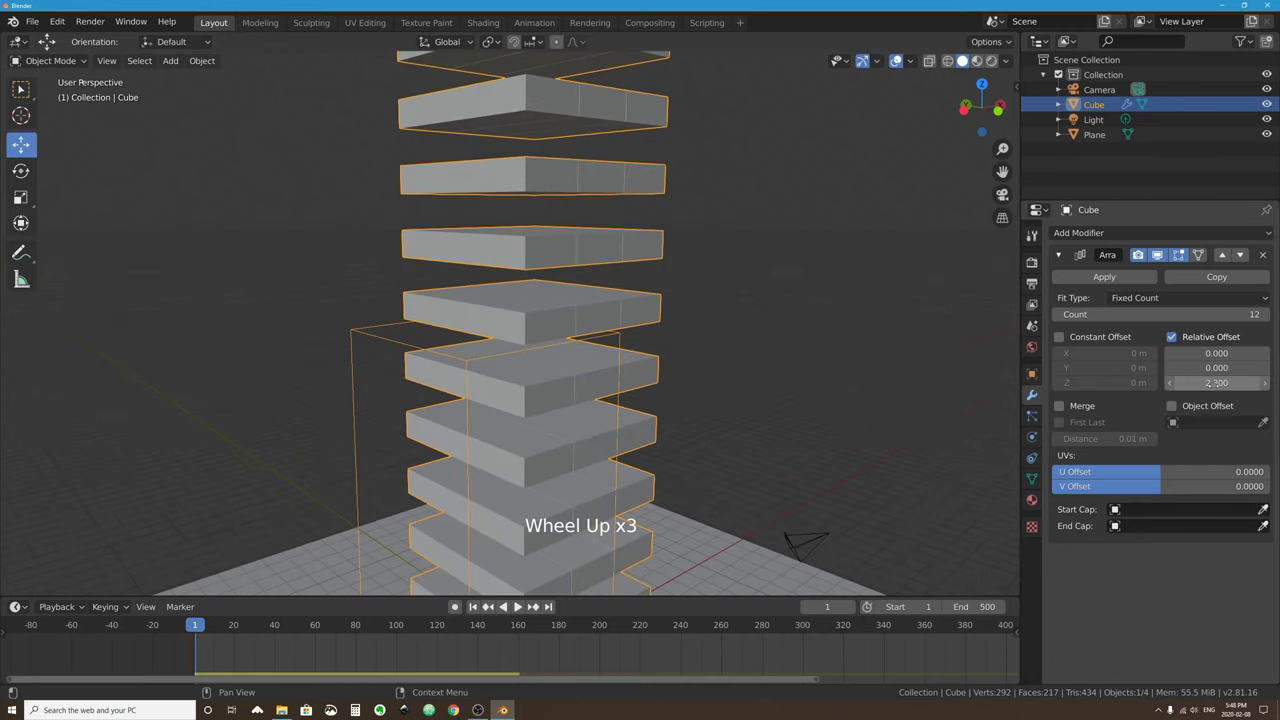
left_click(1214, 383)
type("2.")
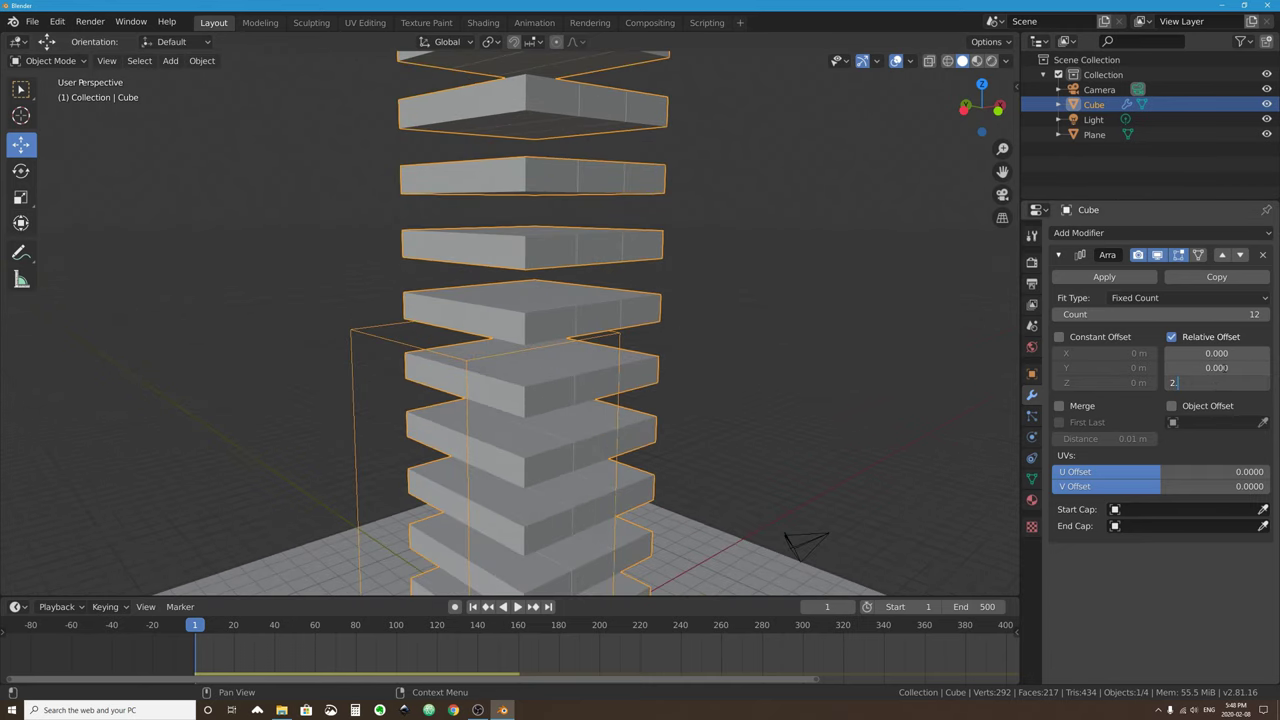
type("03")
key("Return")
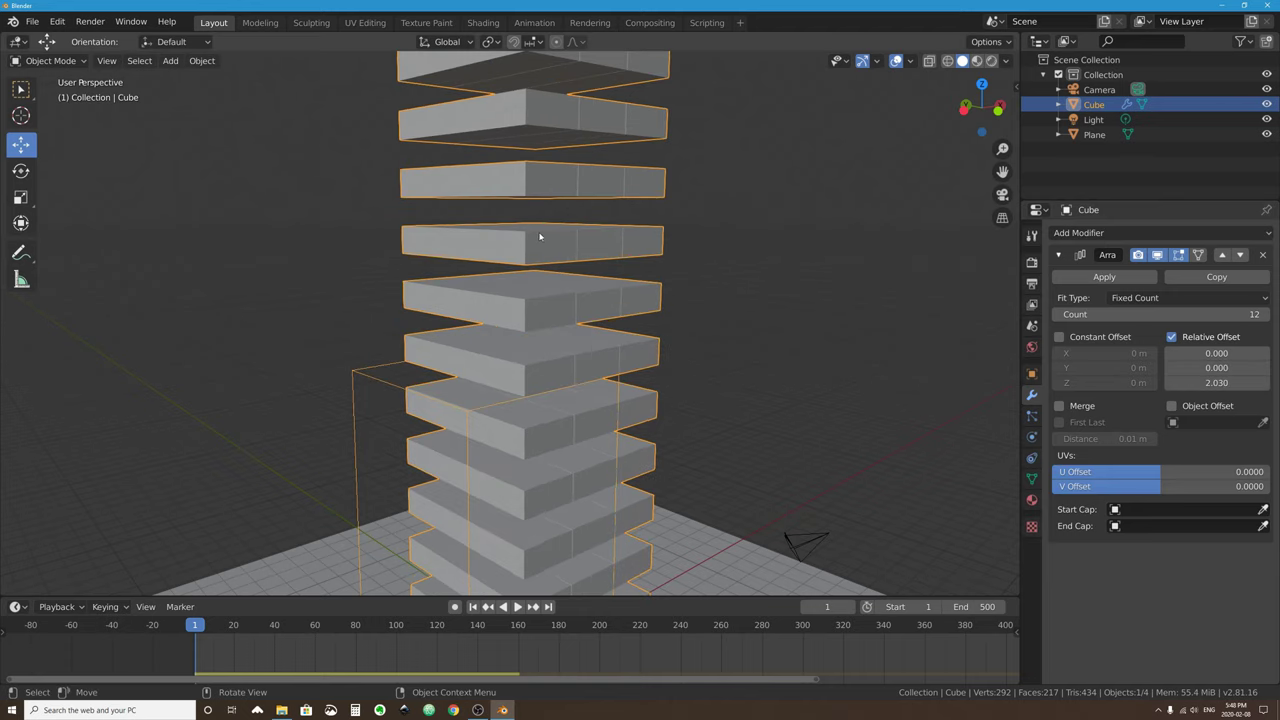
Check the spacing between the stacked layers and apply the Array modifier.
scroll(566, 201, "up", 3)
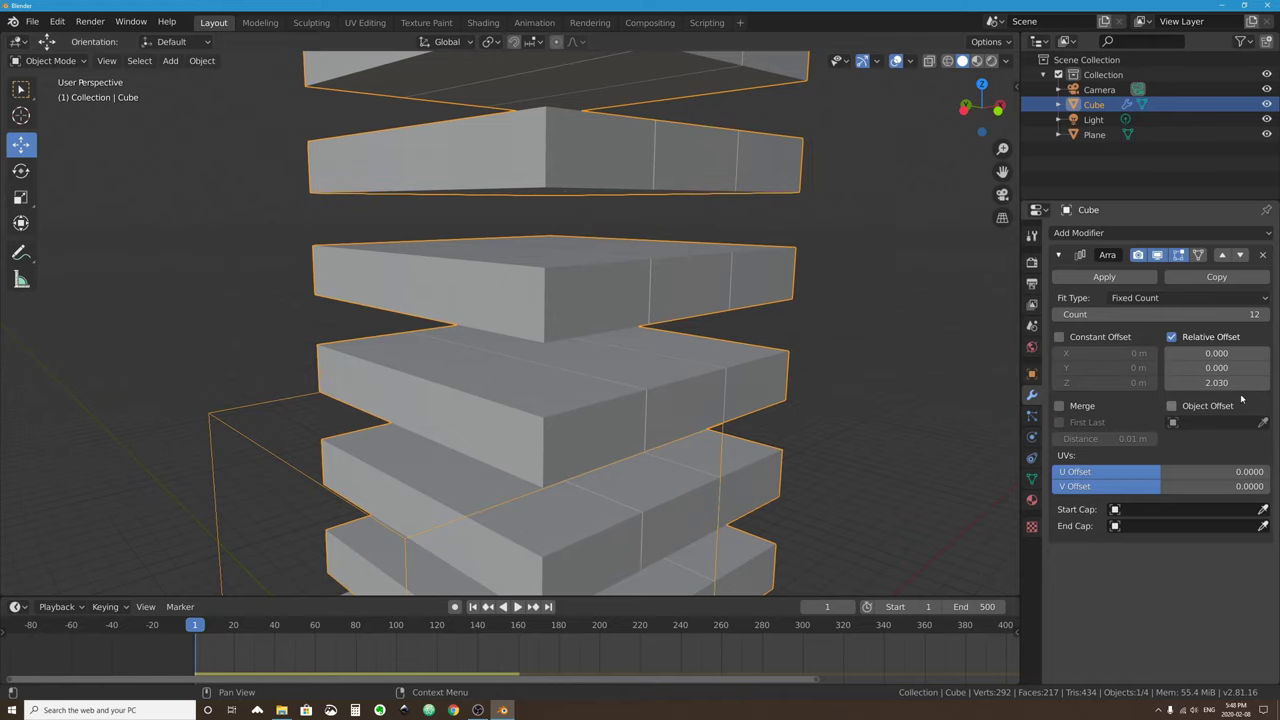
scroll(880, 292, "down", 3)
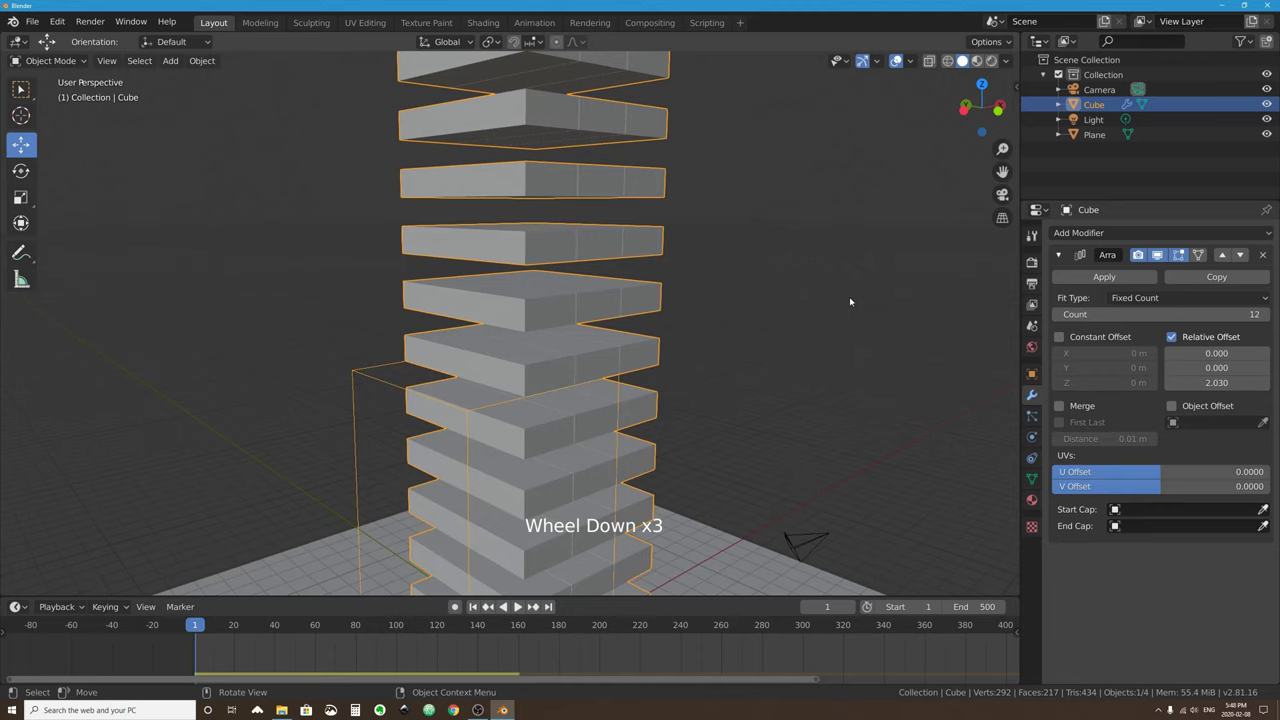
scroll(850, 302, "down", 6)
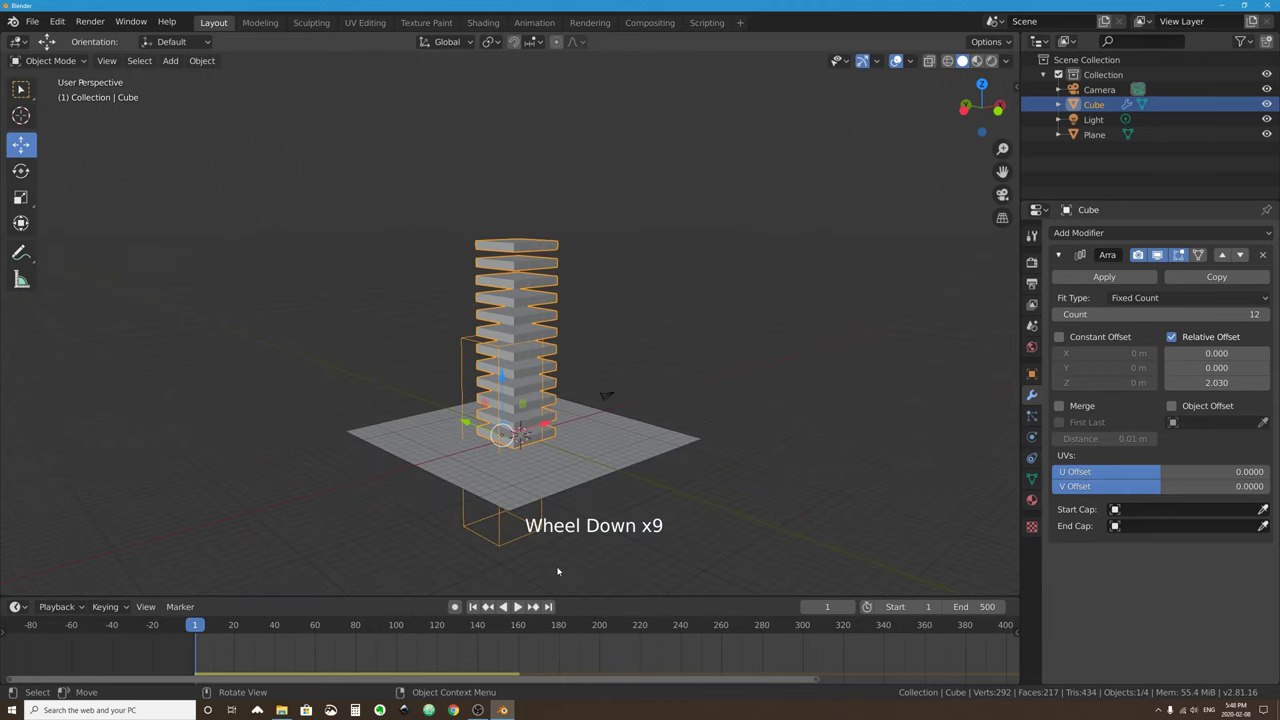
left_click(1112, 278)
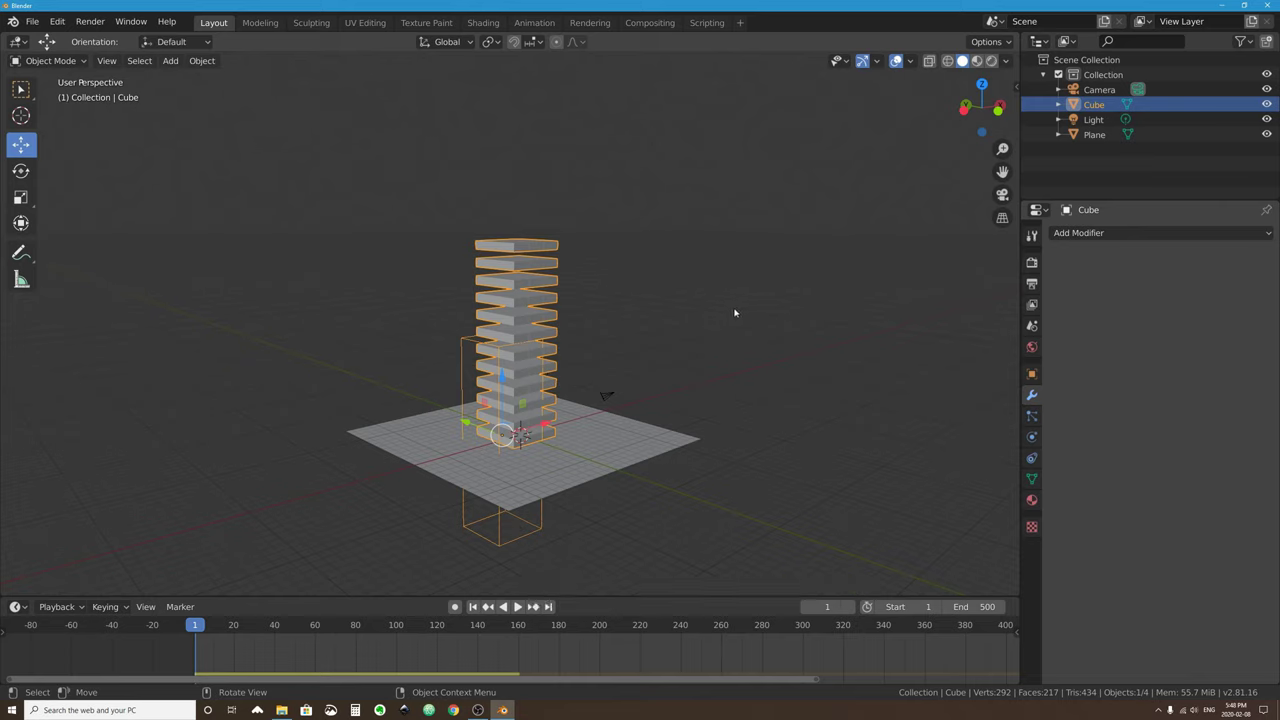
middle_click_drag(734, 309, 540, 420)
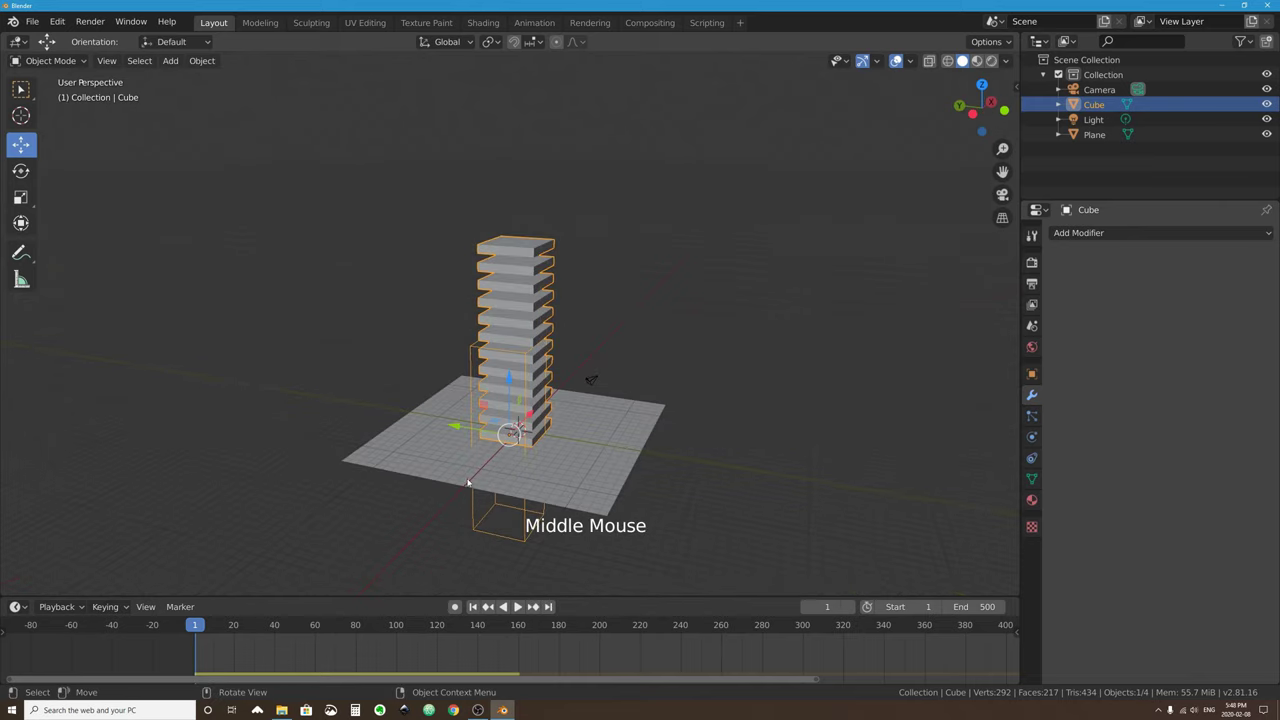
Play the physics simulation briefly, stop it, and return the timeline to frame 0.
left_click(525, 606)
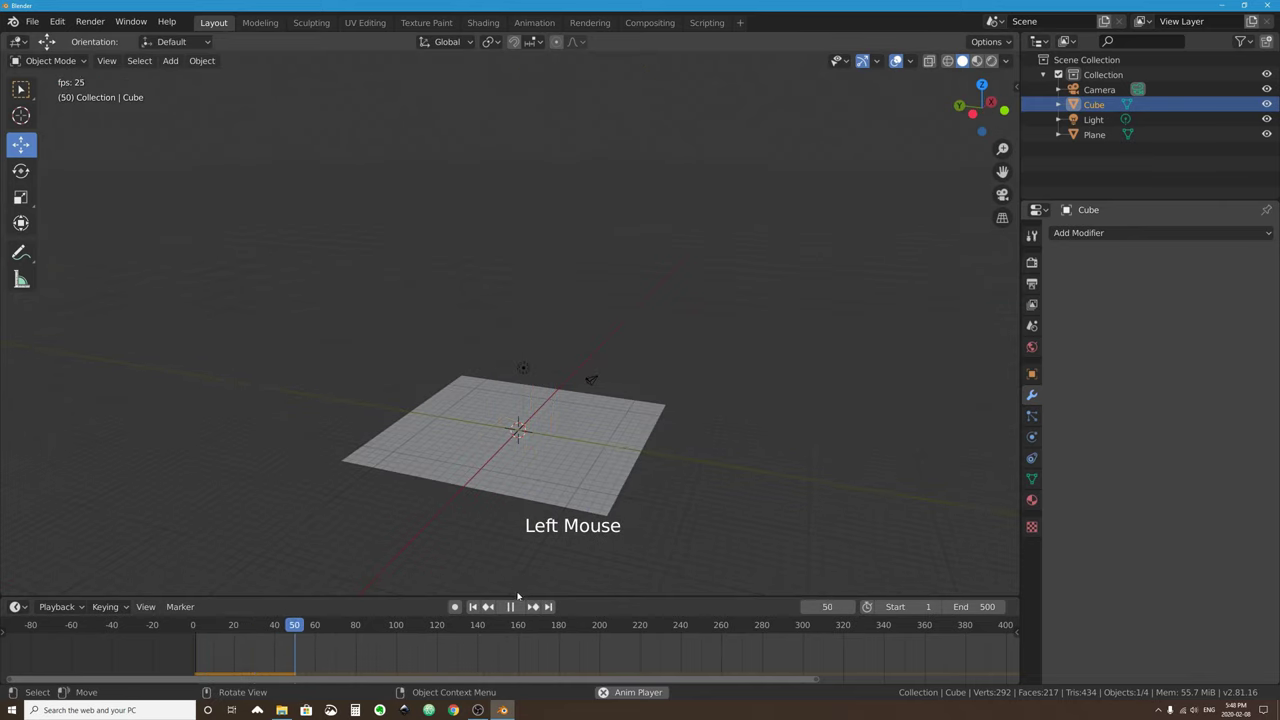
left_click(510, 606)
left_click(233, 625)
left_click_drag(233, 625, 193, 625)
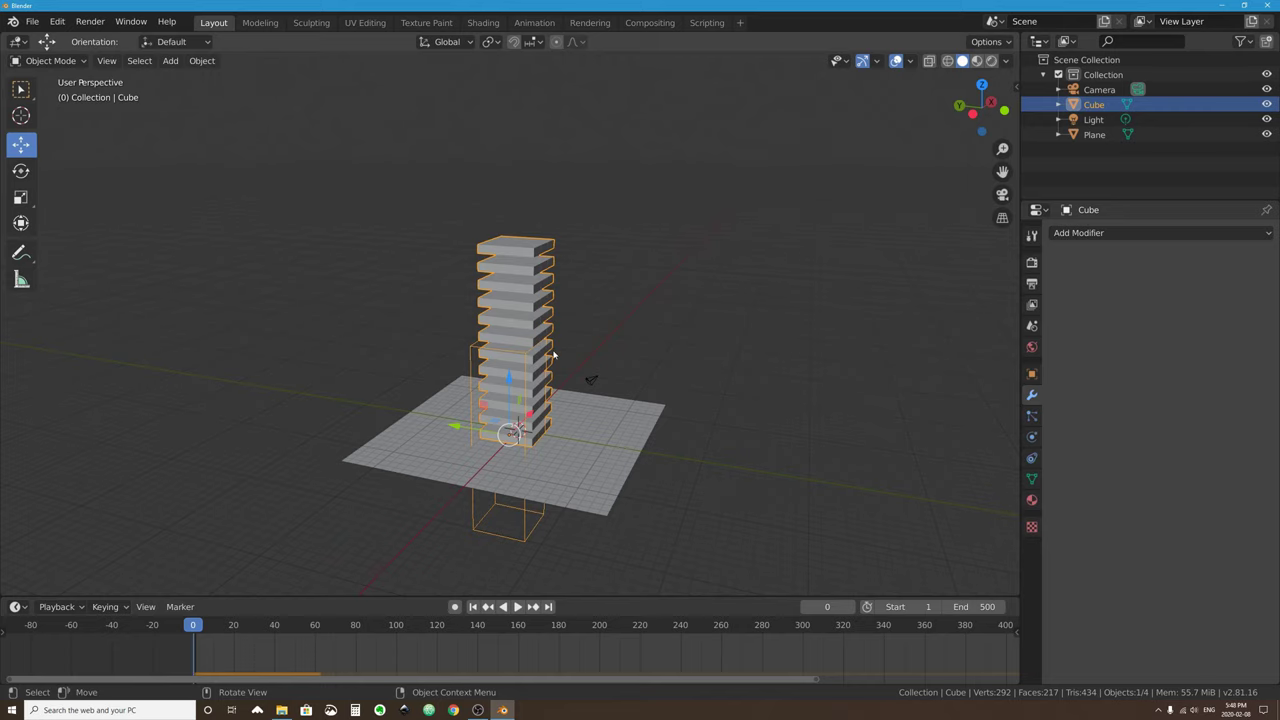
Duplicate the block stack in place while looking at it from the top view.
key("KP_7")
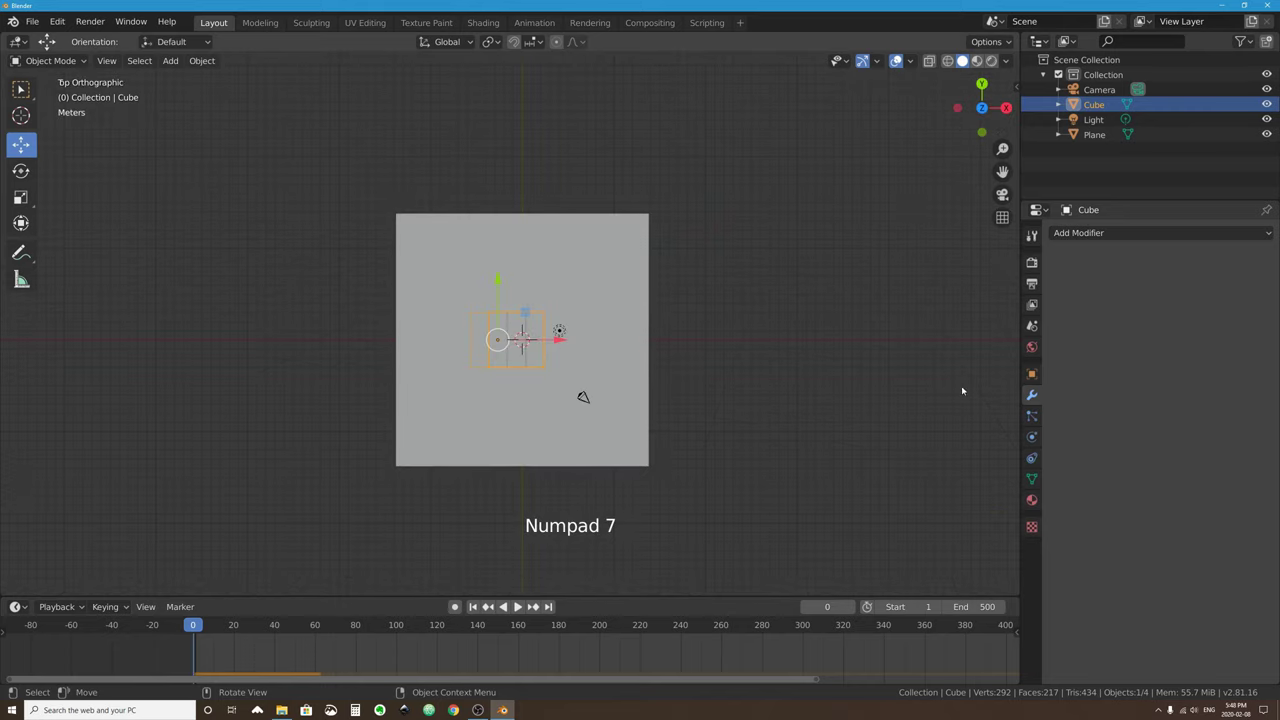
middle_click_drag(980, 100, 982, 96)
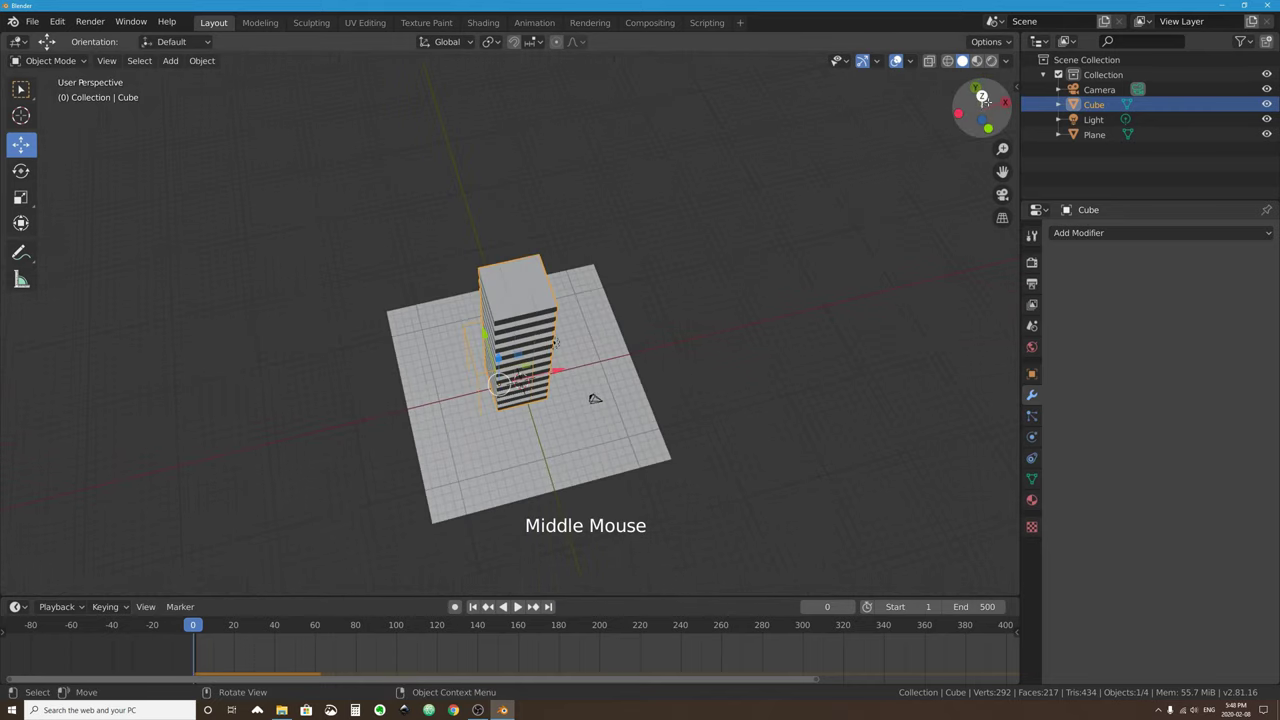
left_click(981, 95)
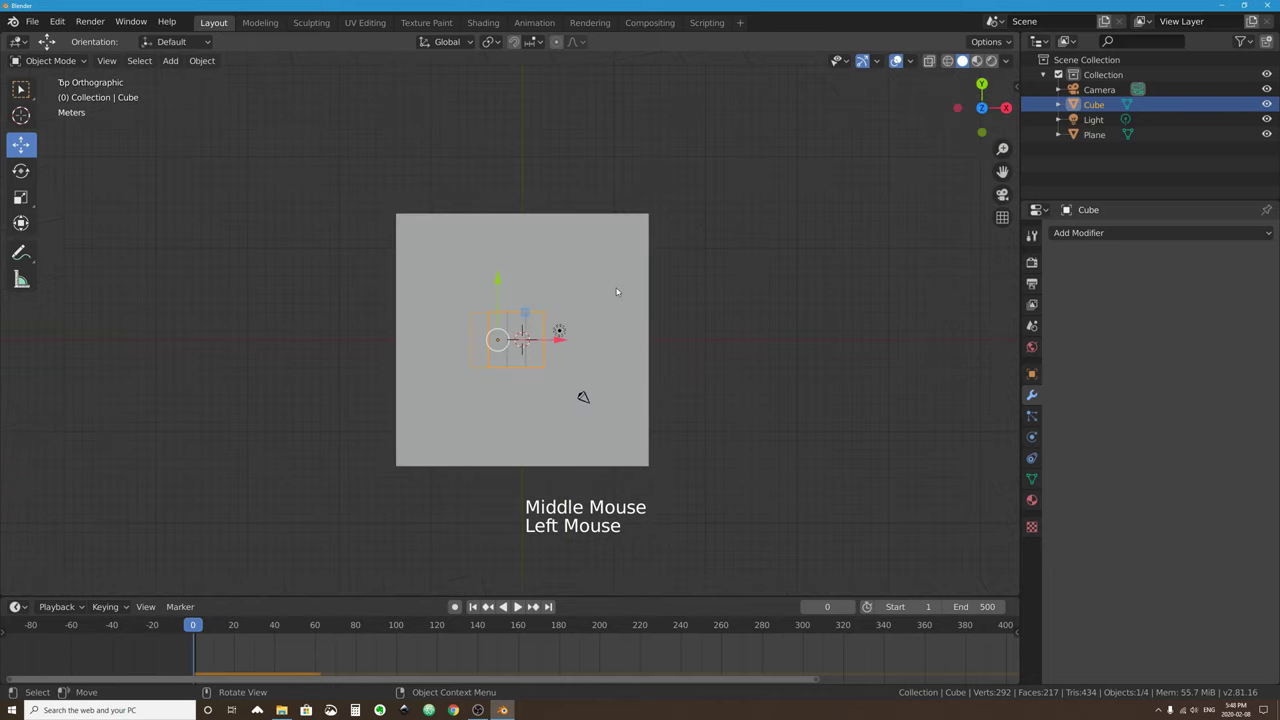
scroll(617, 290, "up", 3)
scroll(617, 290, "down", 1)
scroll(512, 348, "up", 2)
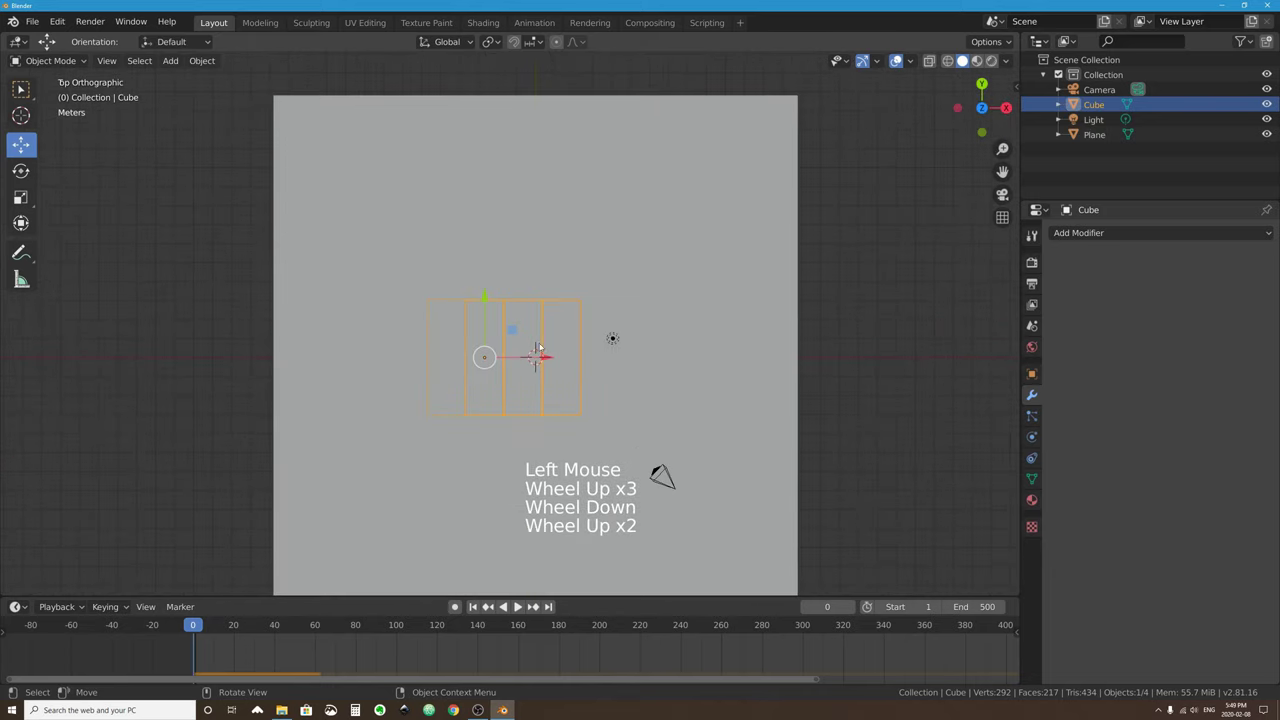
scroll(516, 346, "up", 1)
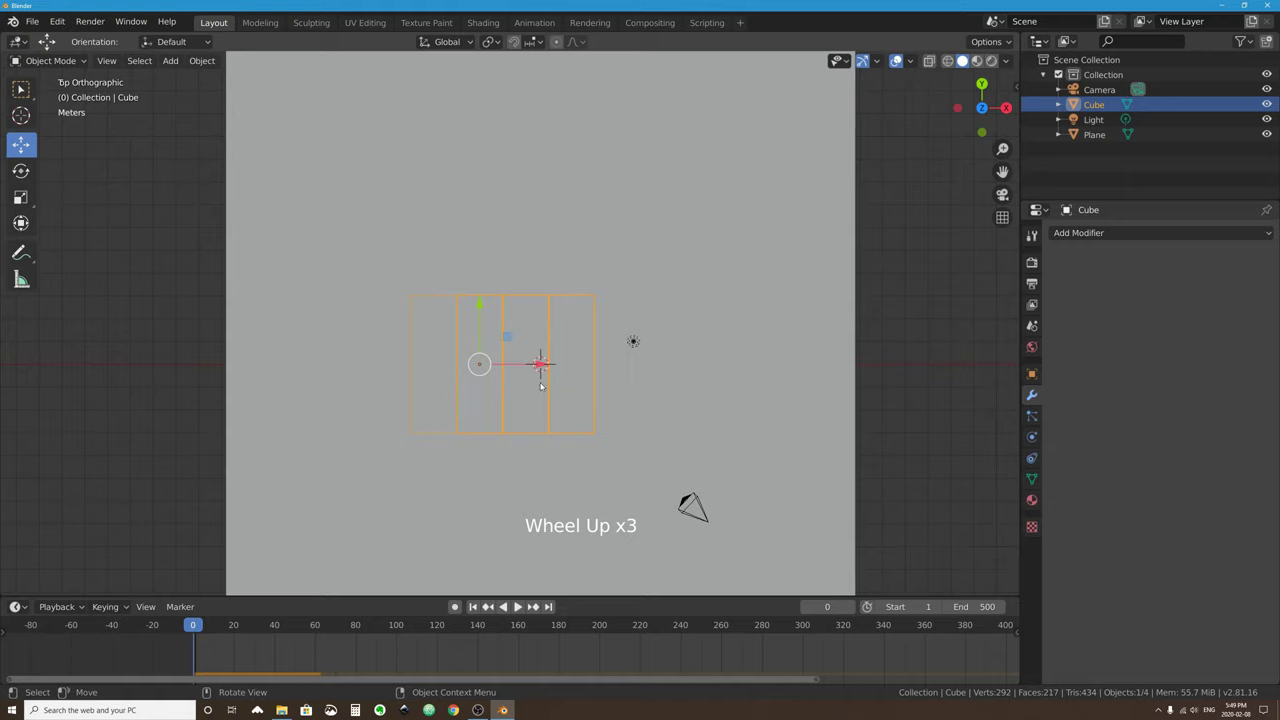
key("shift")
key("shift+d")
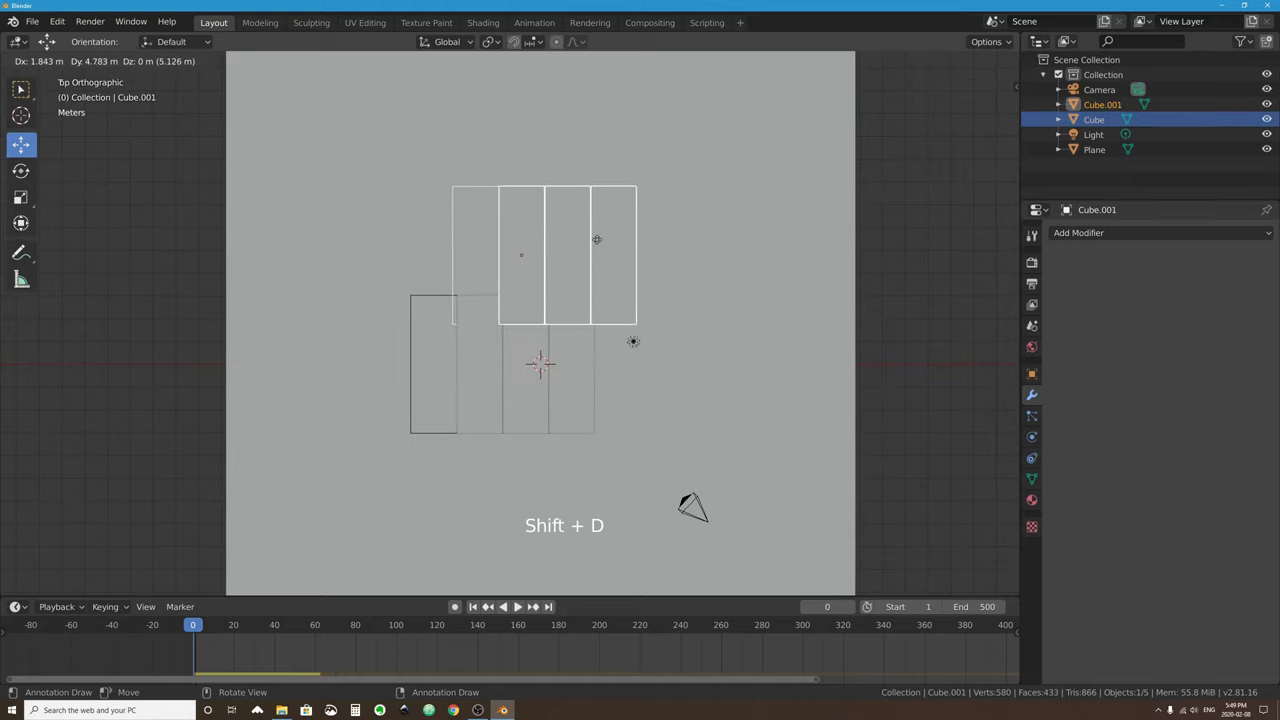
right_click(594, 243)
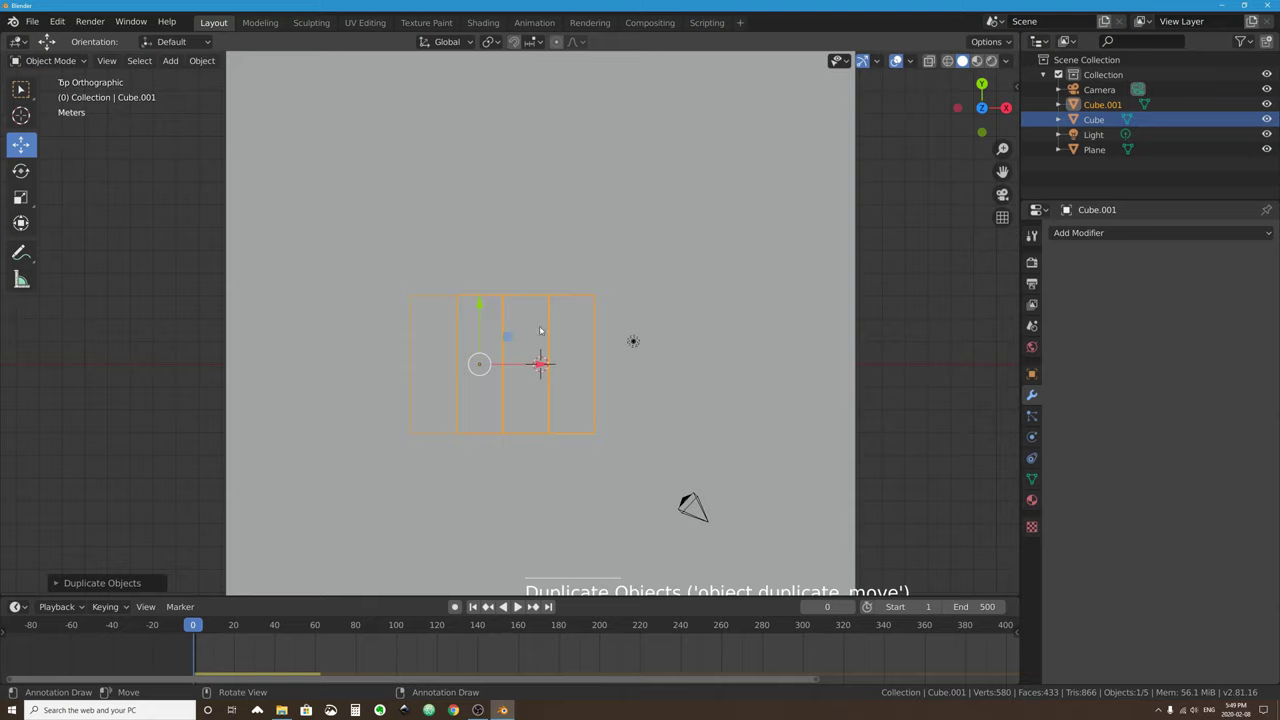
Rotate the duplicated stack 90 degrees in the top view and inspect its orientation against the original.
key("r")
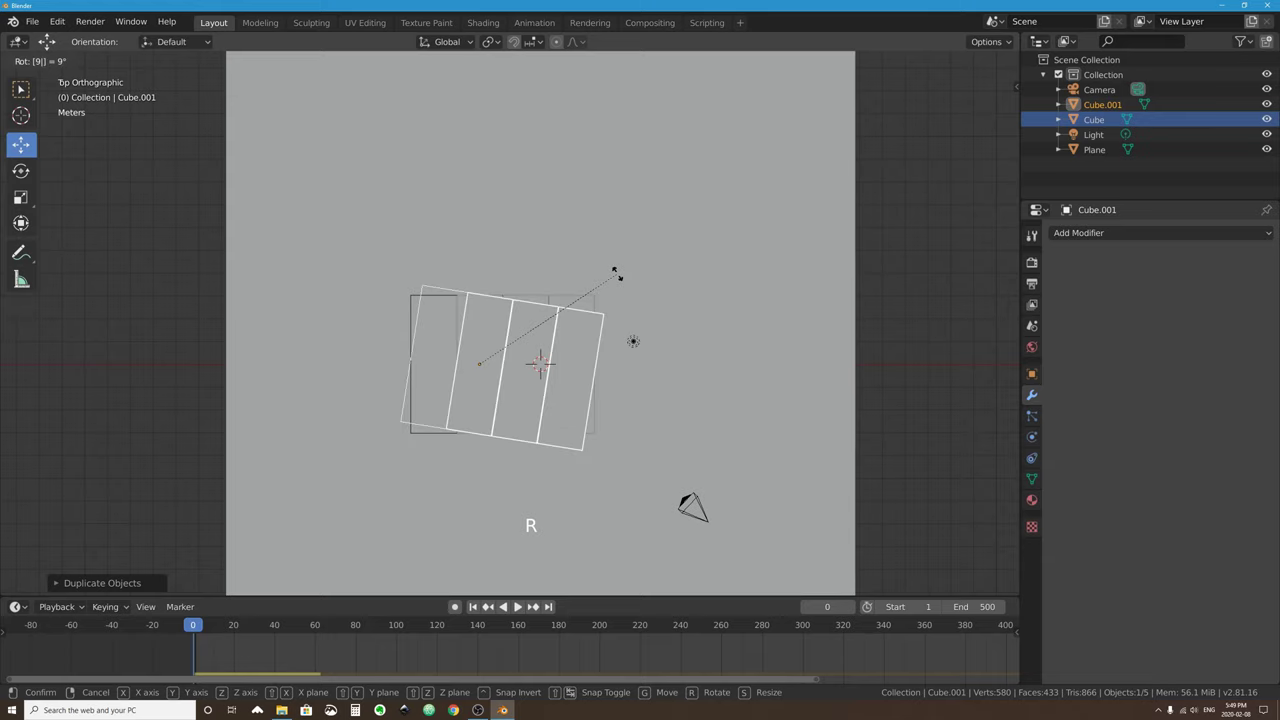
type("90")
key("Return")
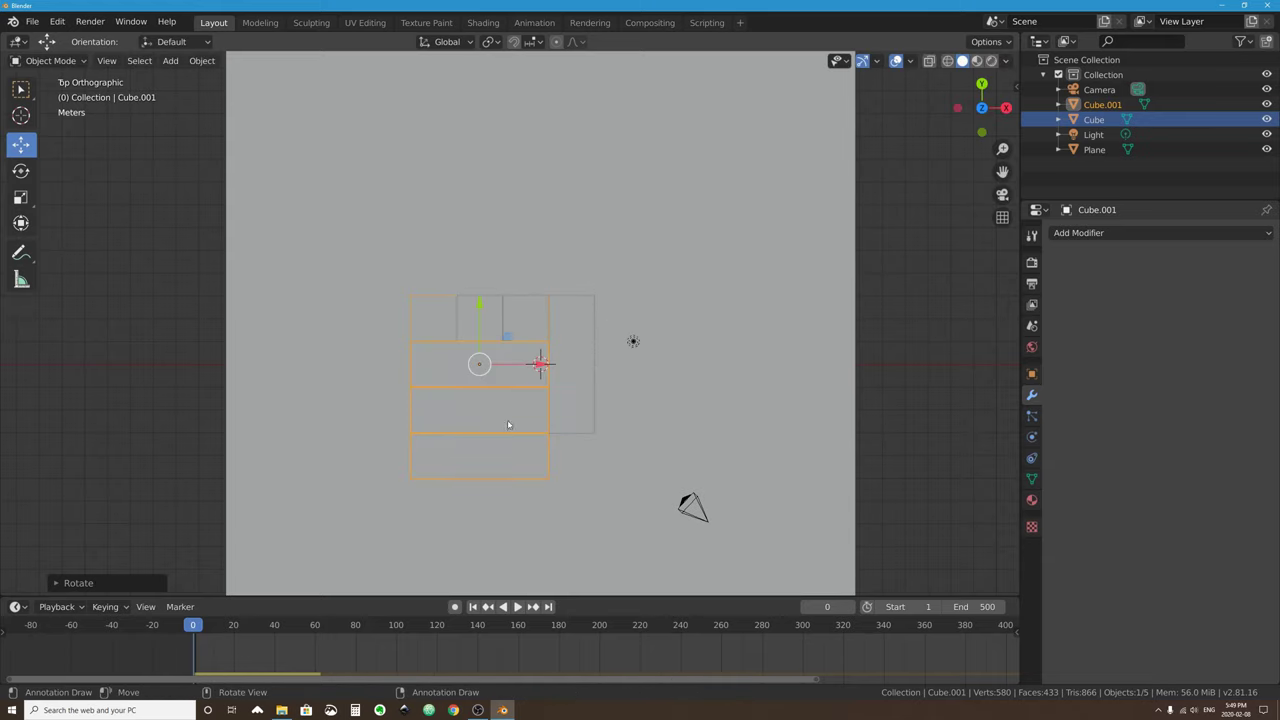
middle_click_drag(631, 340, 455, 318)
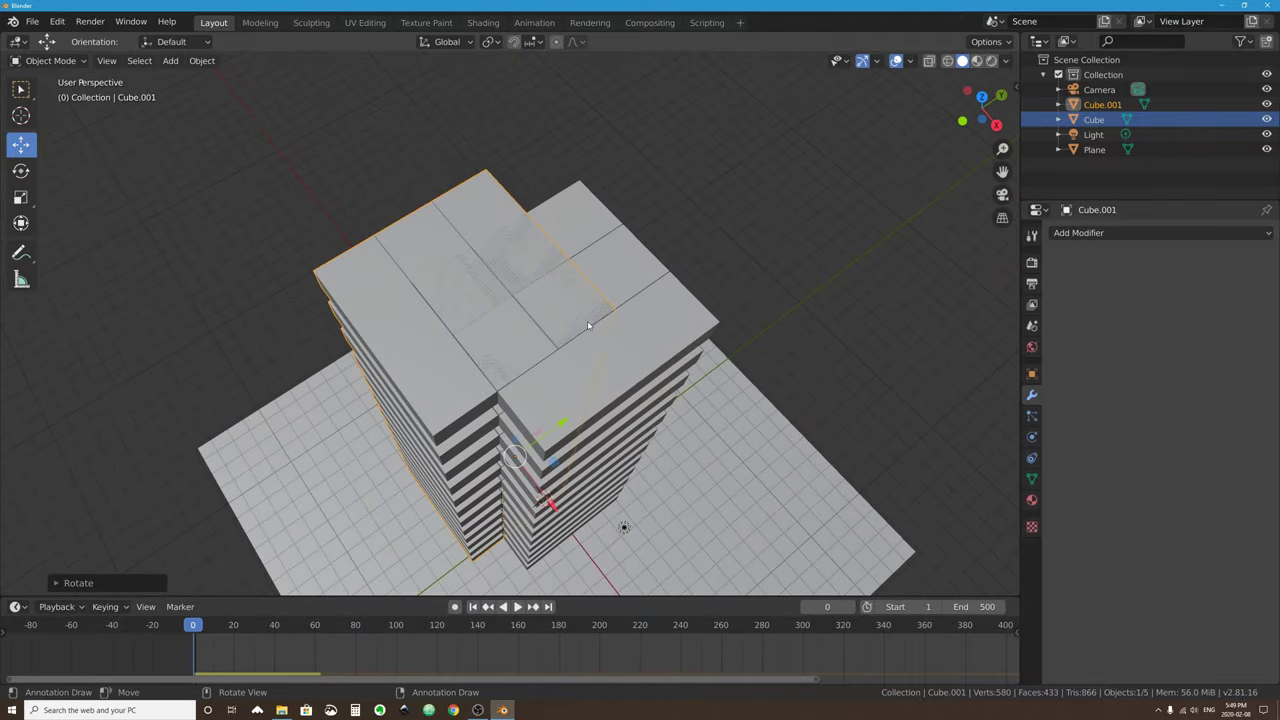
Move the rotated duplicate in the front view so its layers fit into the gaps just above the original stack's layers.
key("KP_1")
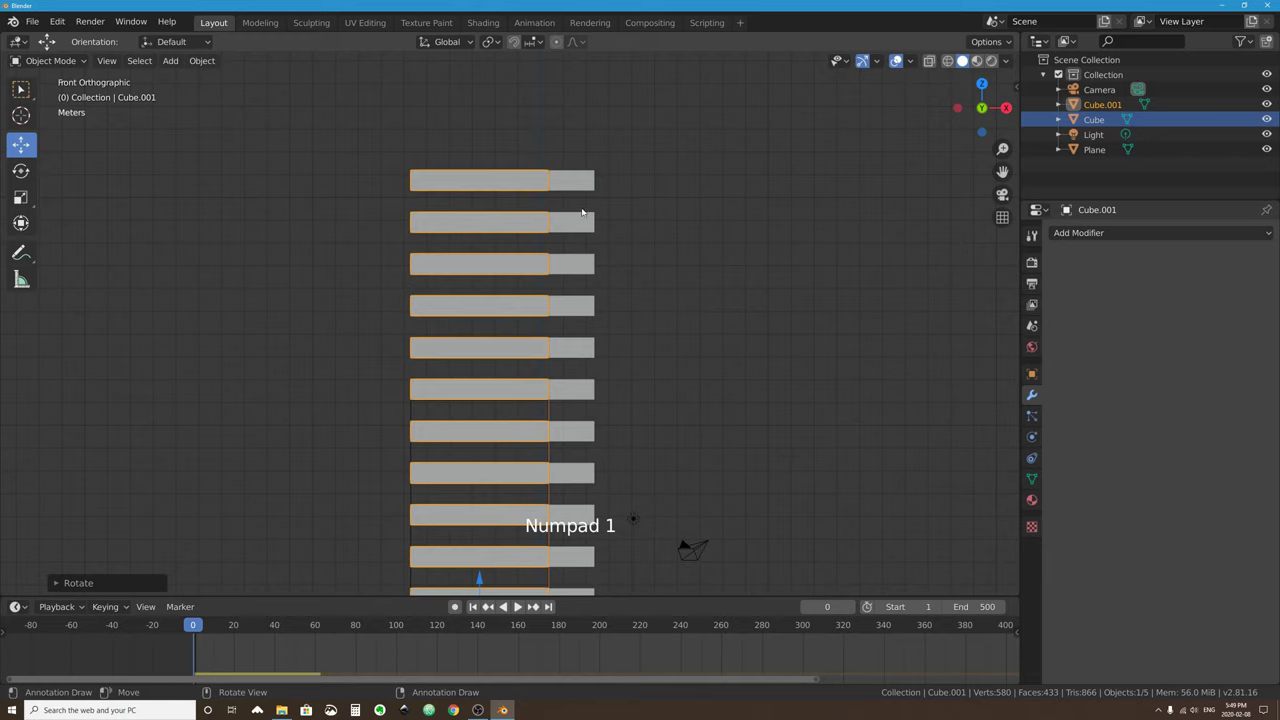
key("g")
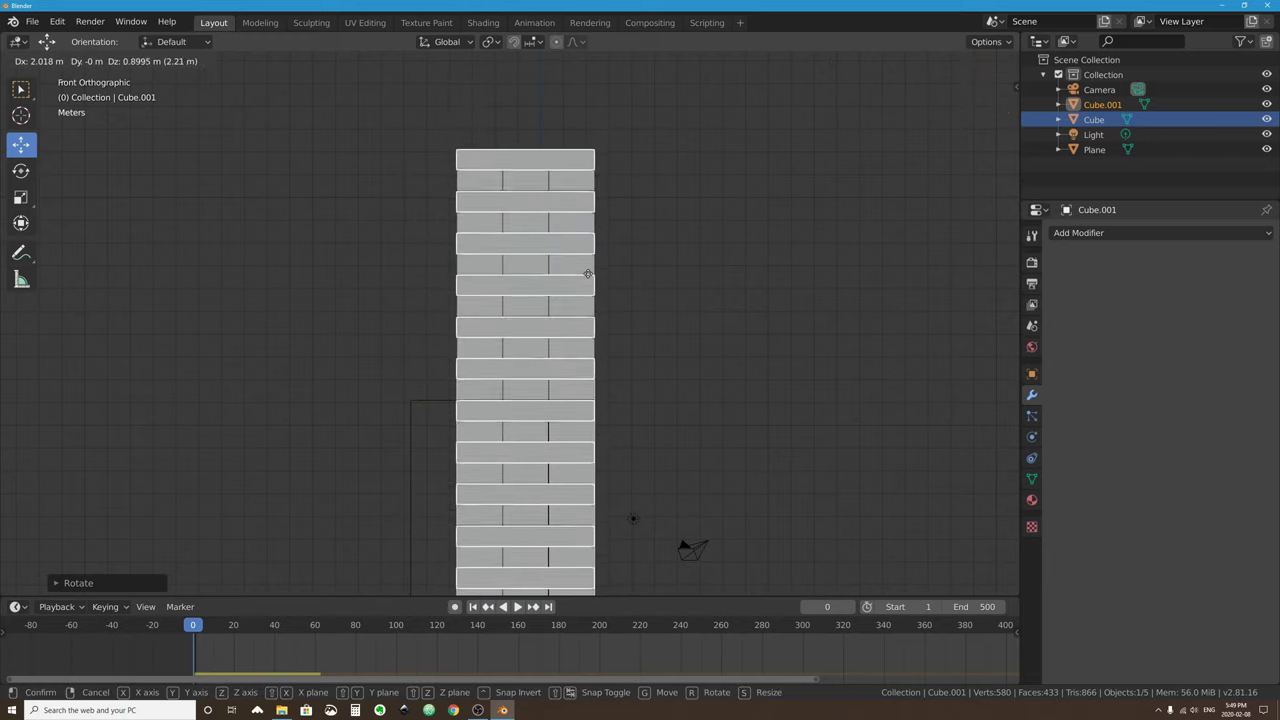
left_click(588, 274)
middle_click_drag(614, 429, 612, 200, "shift")
key("g")
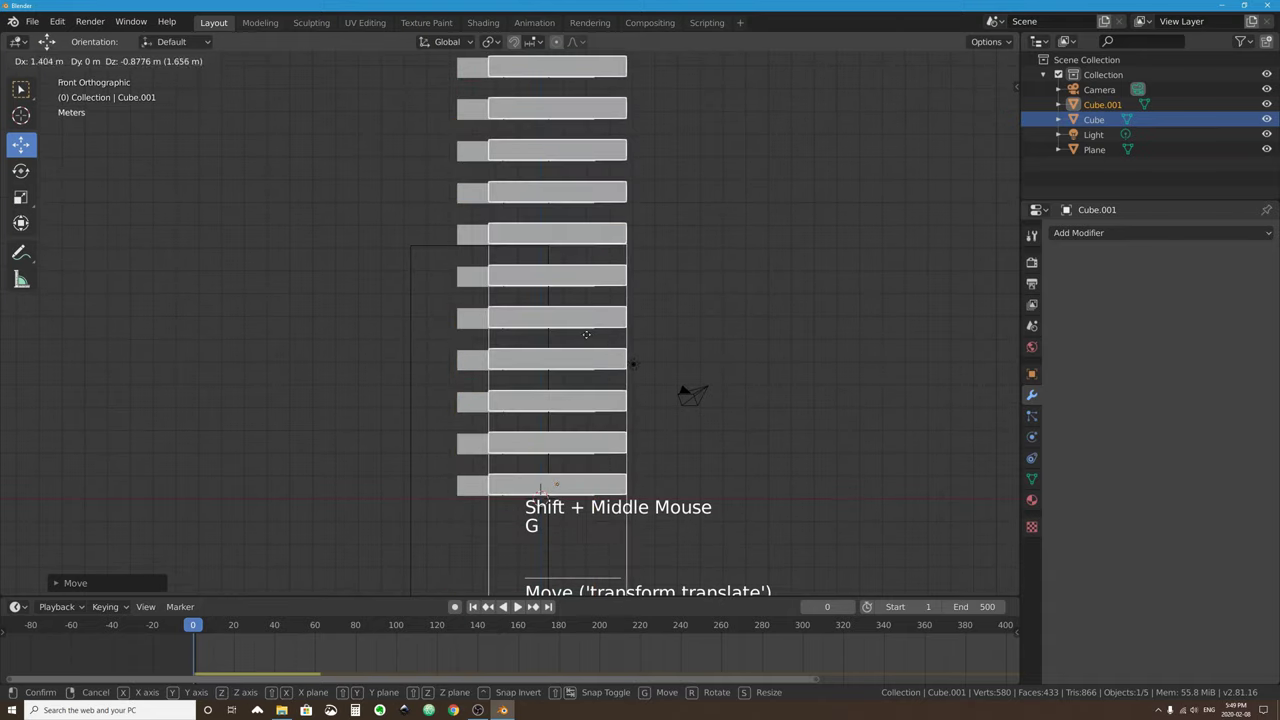
left_click(544, 370)
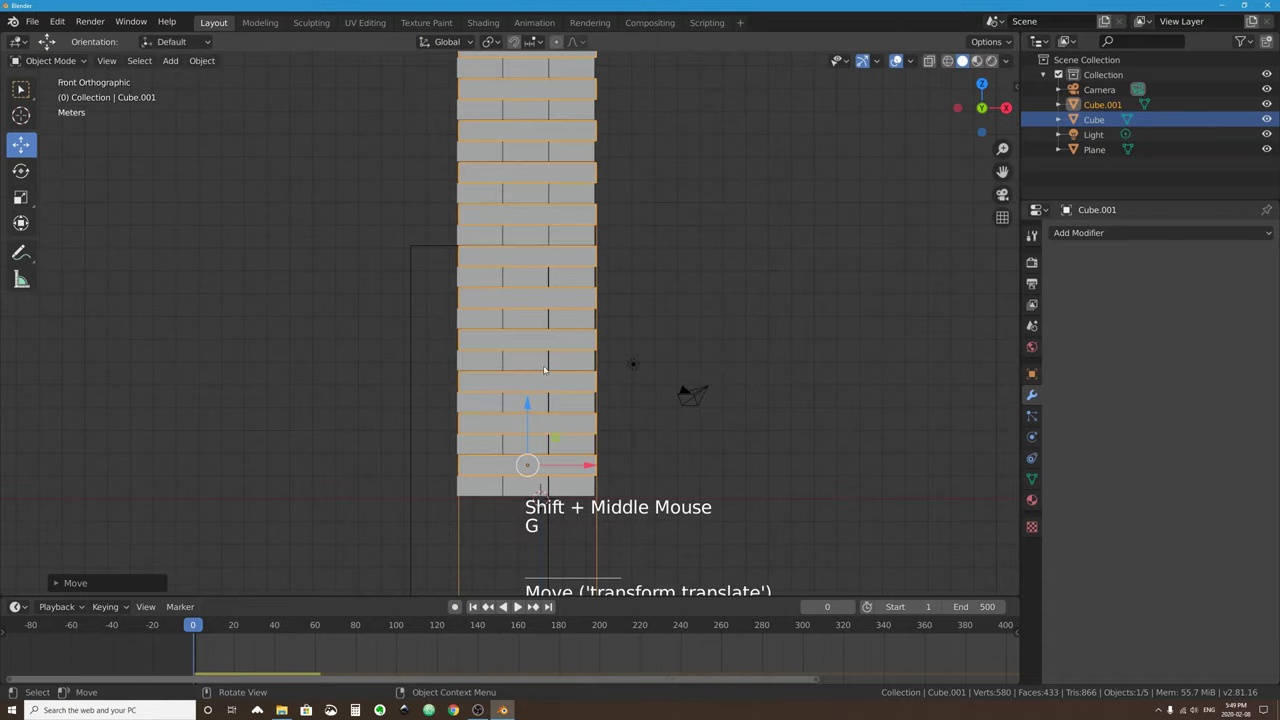
Fine-tune the duplicate's position in the front view so its side edges line up with the original stack without overlapping layers.
scroll(544, 370, "up", 3)
middle_click_drag(544, 370, 545, 330, "shift")
scroll(545, 390, "up", 4)
middle_click_drag(545, 395, 545, 387, "shift")
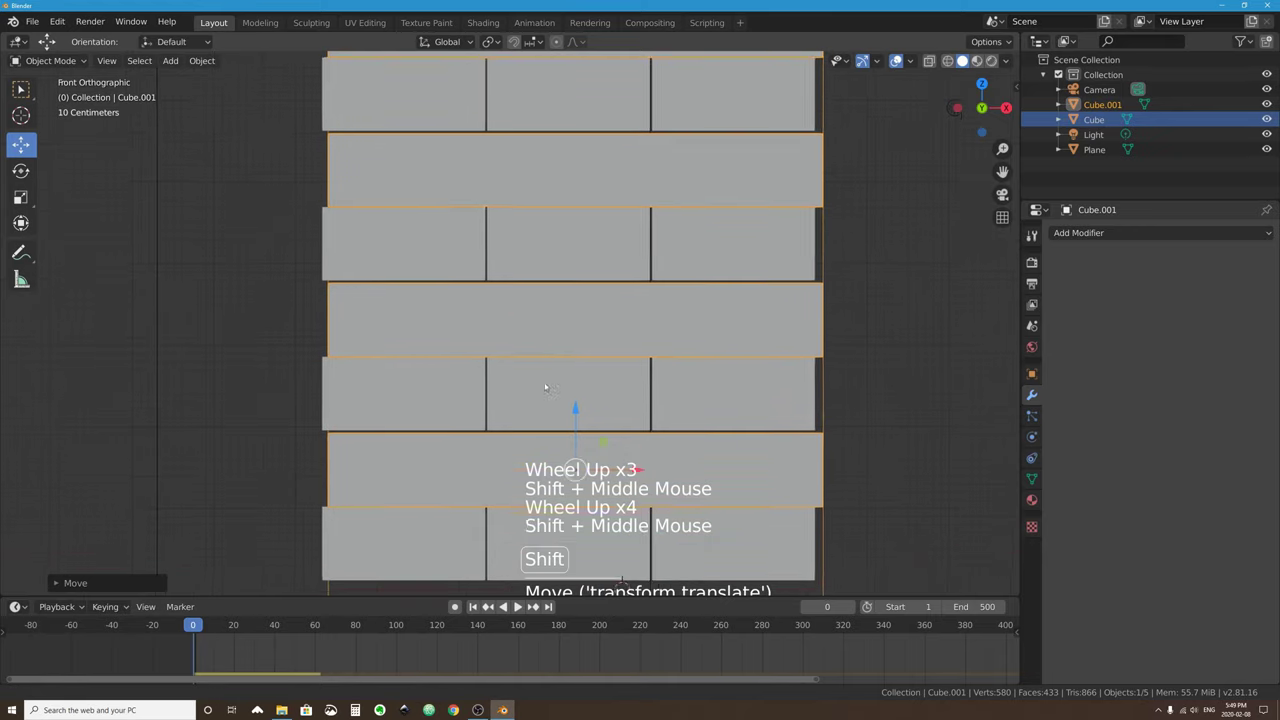
scroll(545, 388, "up", 2)
key("g")
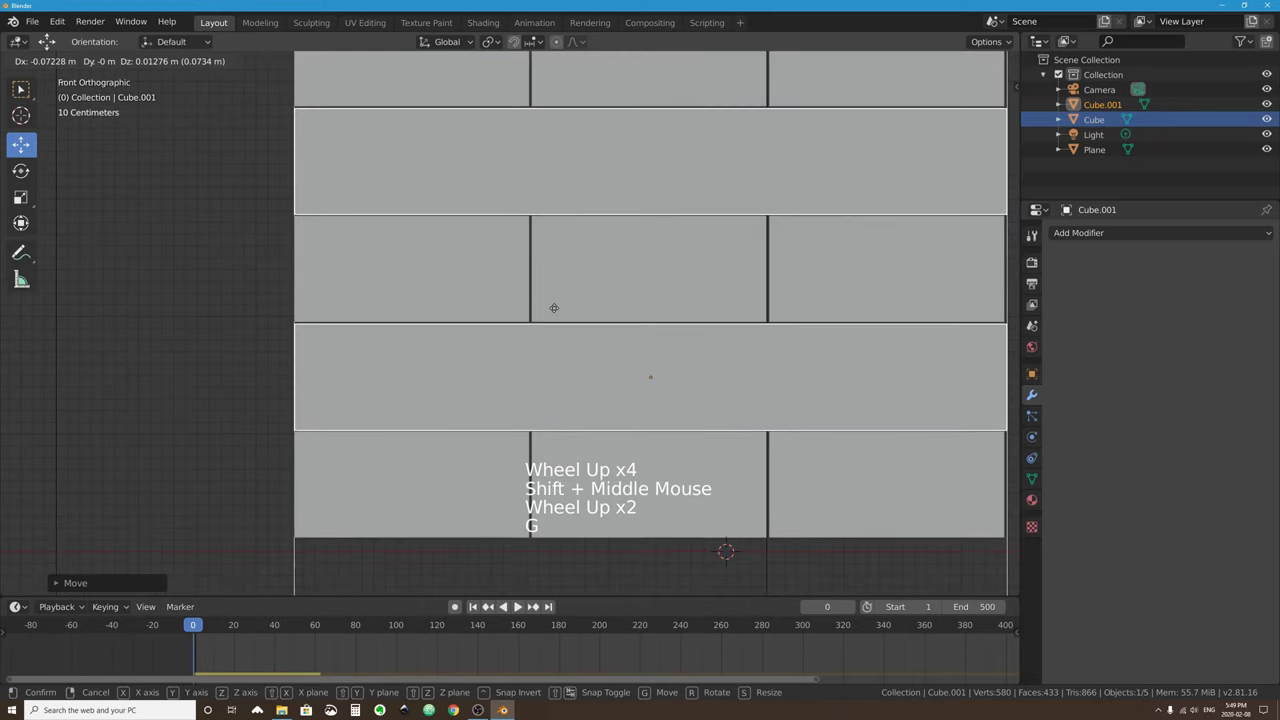
left_click(554, 307)
middle_click_drag(745, 319, 649, 319, "shift")
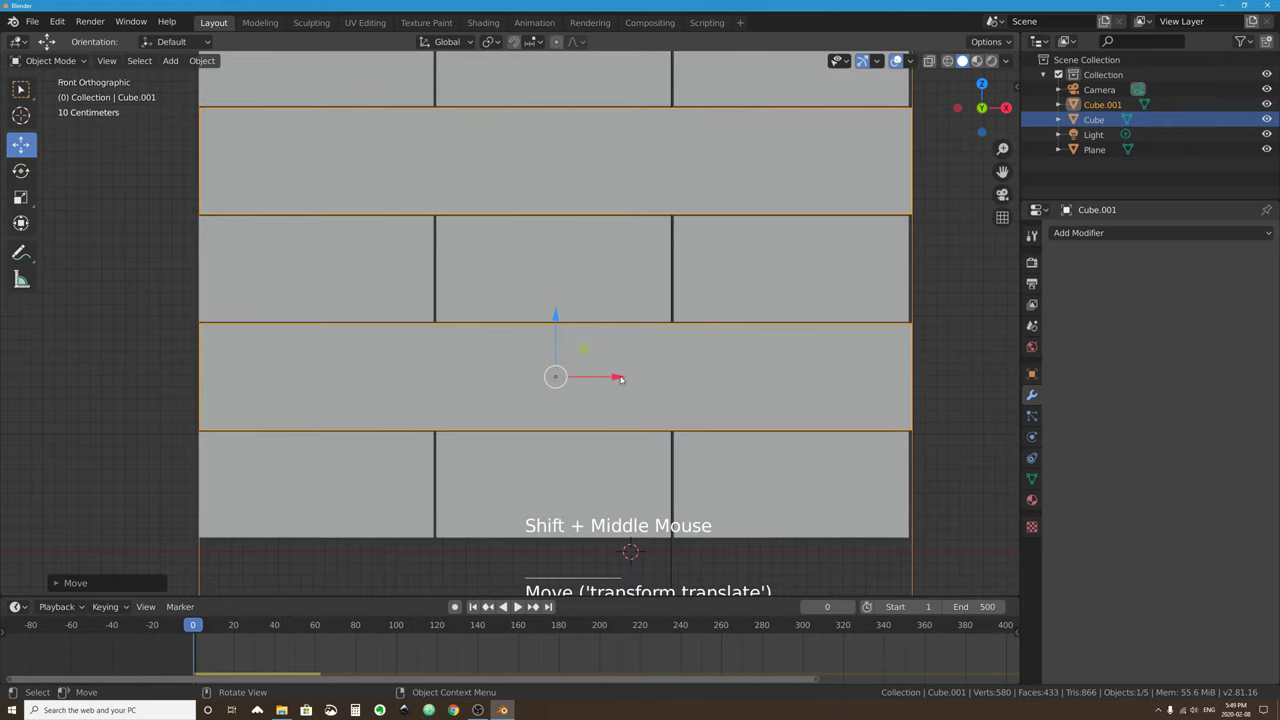
left_click_drag(620, 379, 618, 376)
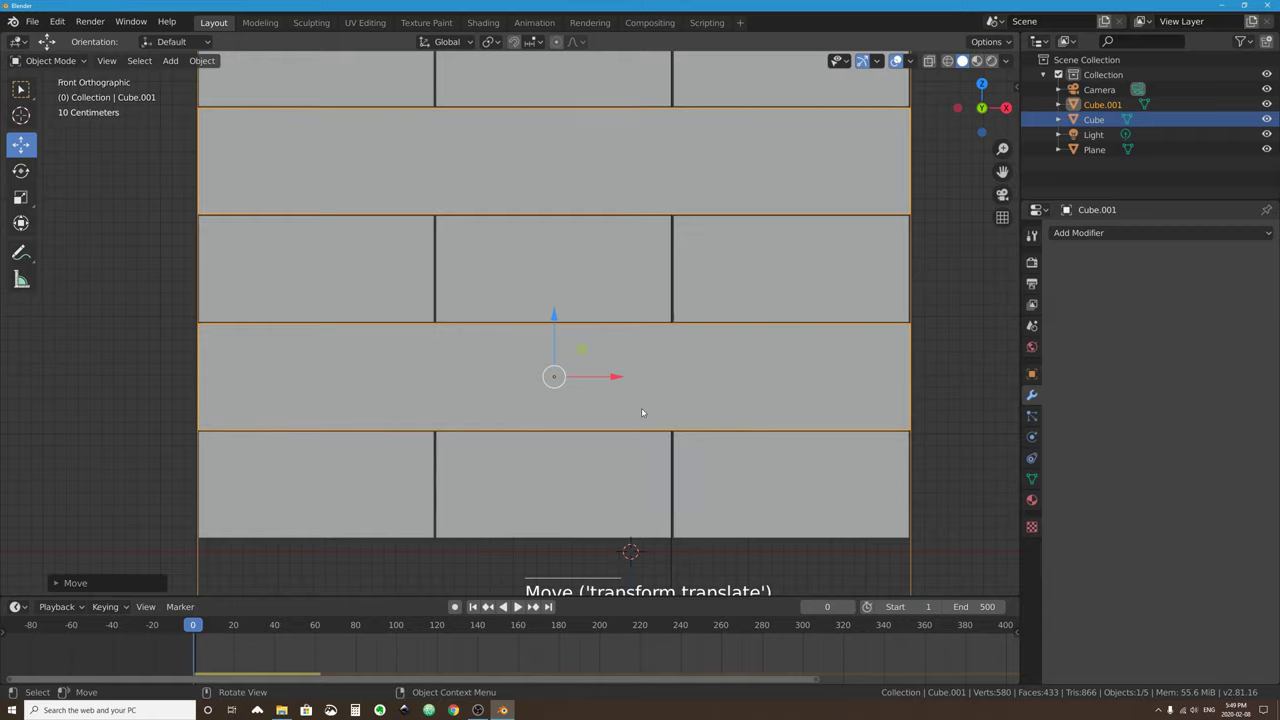
Move the duplicate along the Y axis in the side view to line it up with the original stack, and check the tower.
scroll(635, 287, "down", 3)
middle_click_drag(621, 253, 595, 267)
scroll(595, 267, "down", 1)
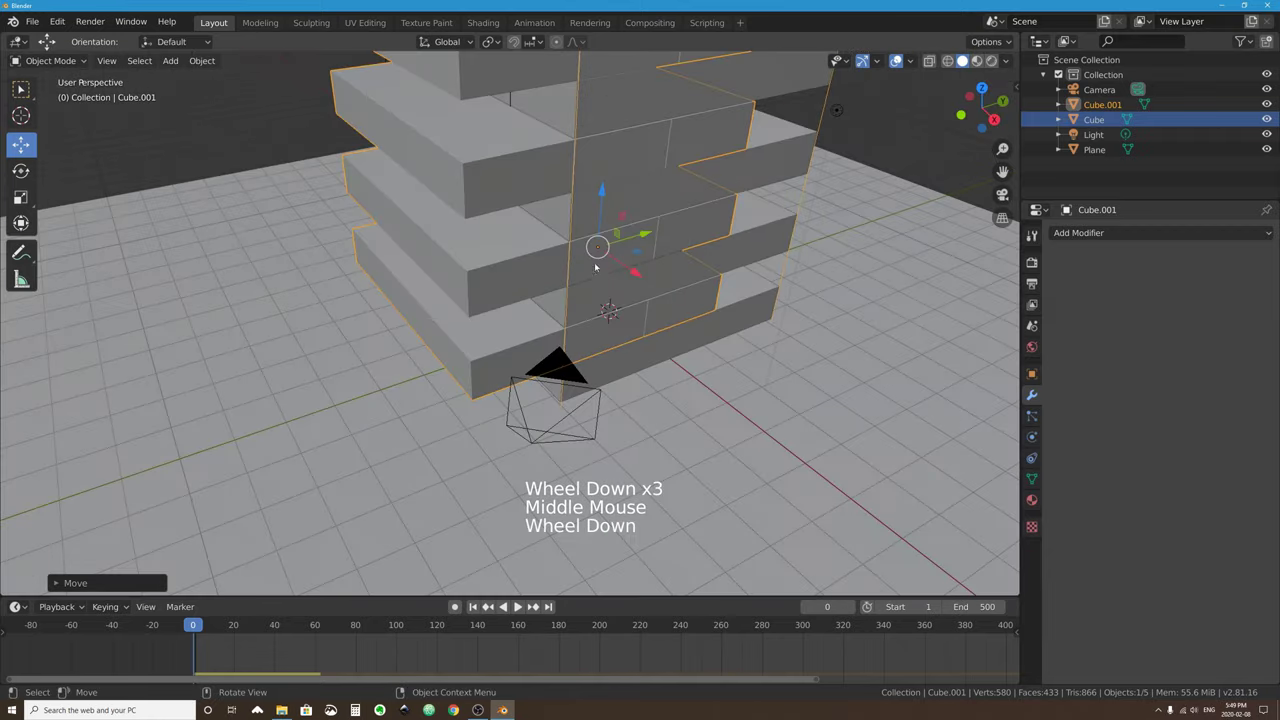
left_click(646, 242)
key("KP_1")
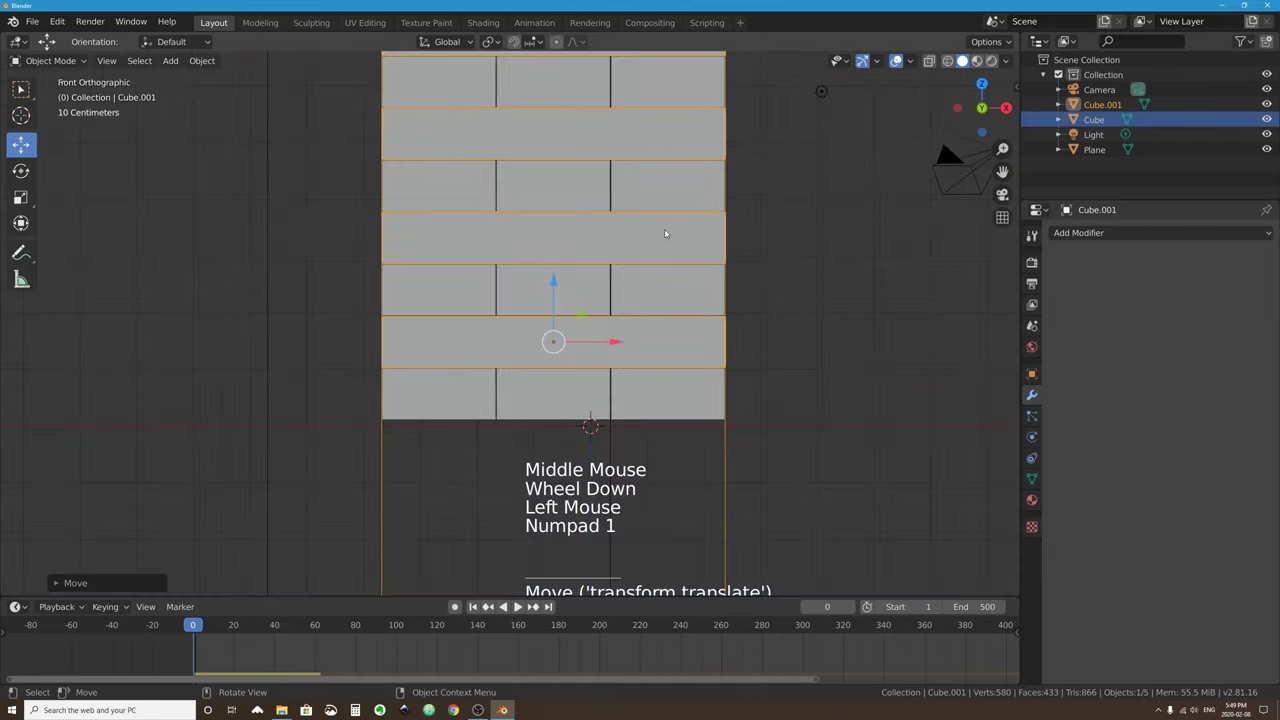
key("KP_3")
left_click_drag(731, 342, 820, 336)
middle_click_drag(820, 336, 545, 162)
scroll(600, 430, "up", 1, "shift")
scroll(575, 375, "down", 1, "shift")
scroll(575, 375, "up", 1, "shift")
scroll(532, 239, "down", 3)
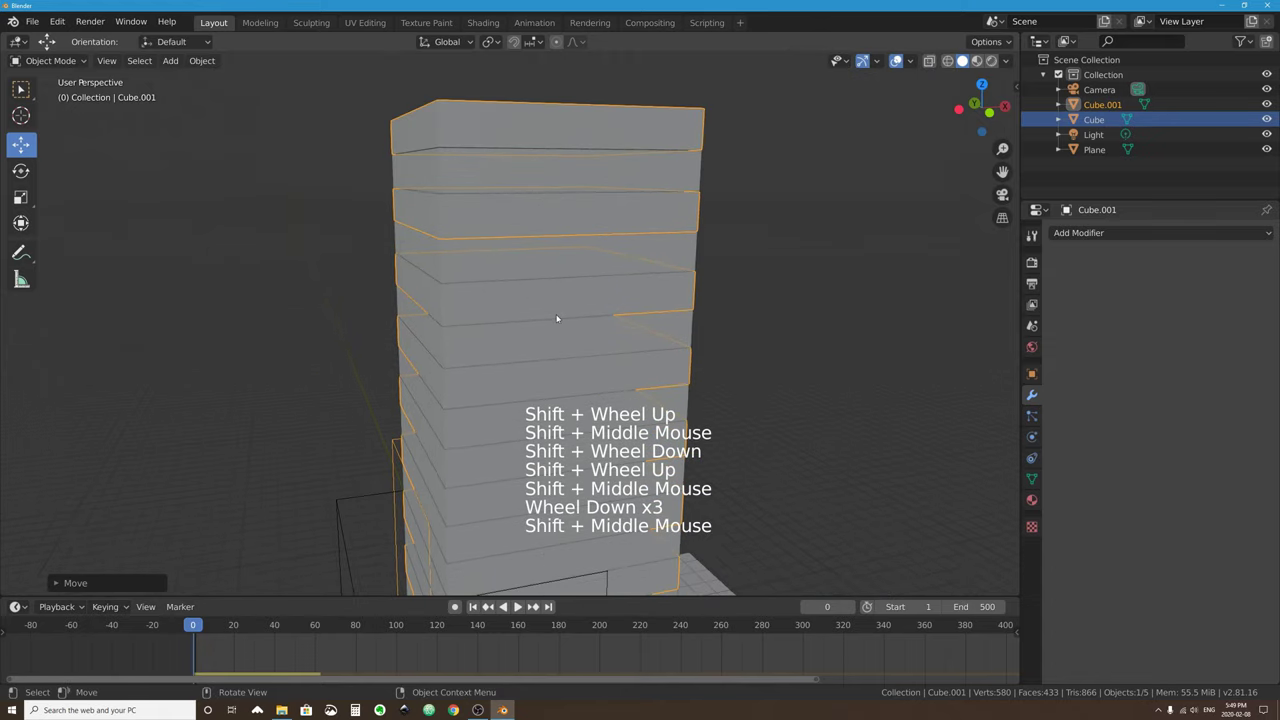
Join the original and duplicated stacks into one object and enter Edit Mode on it.
left_click(705, 173)
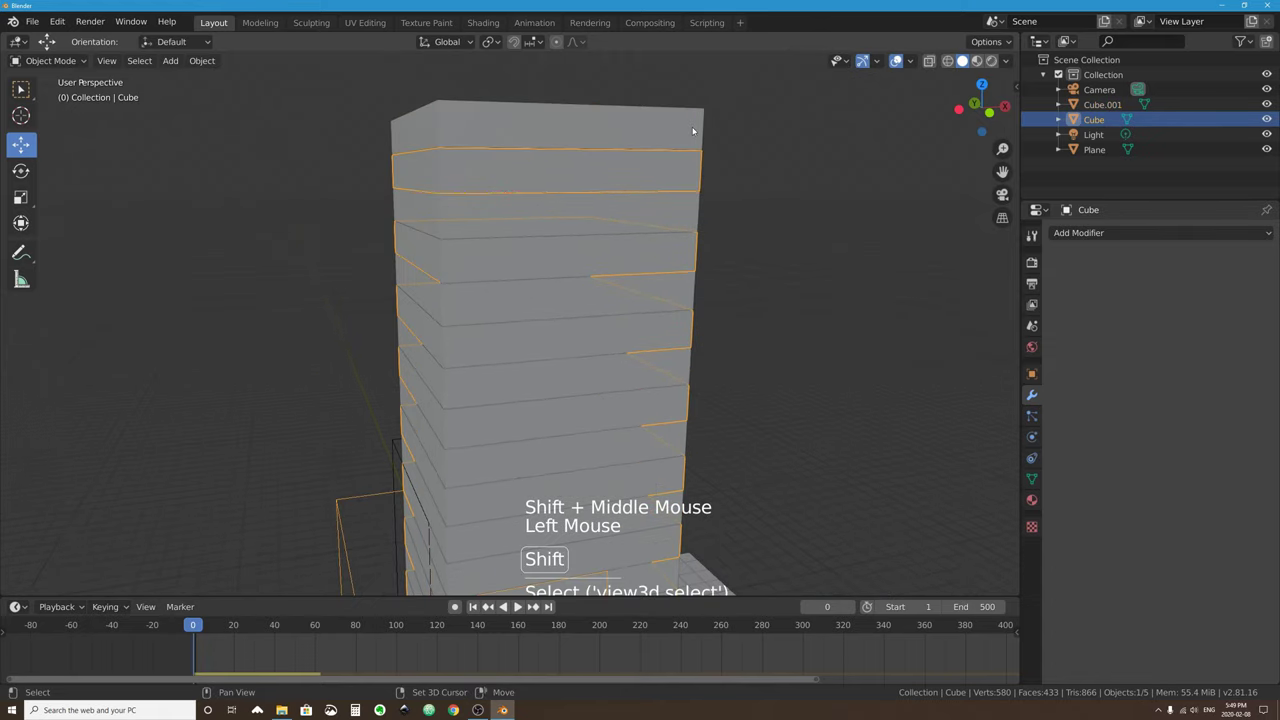
left_click(693, 130, "shift")
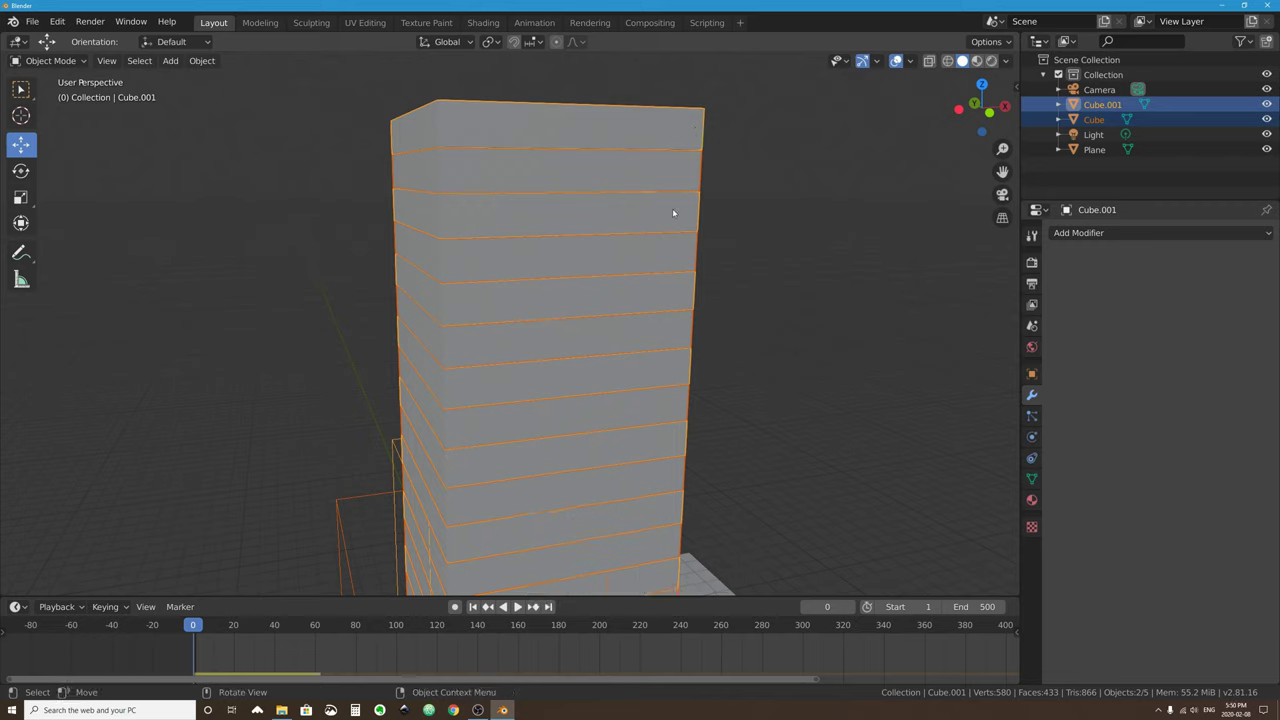
left_click(666, 137)
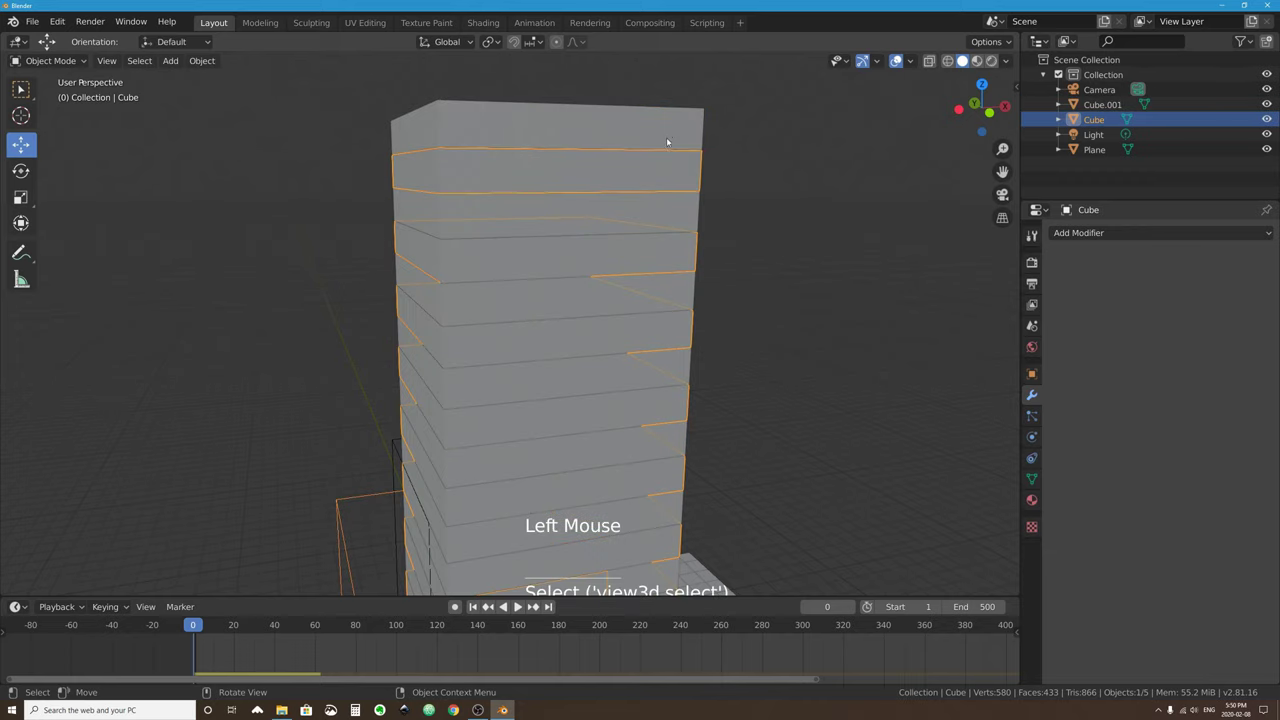
left_click(665, 124, "shift")
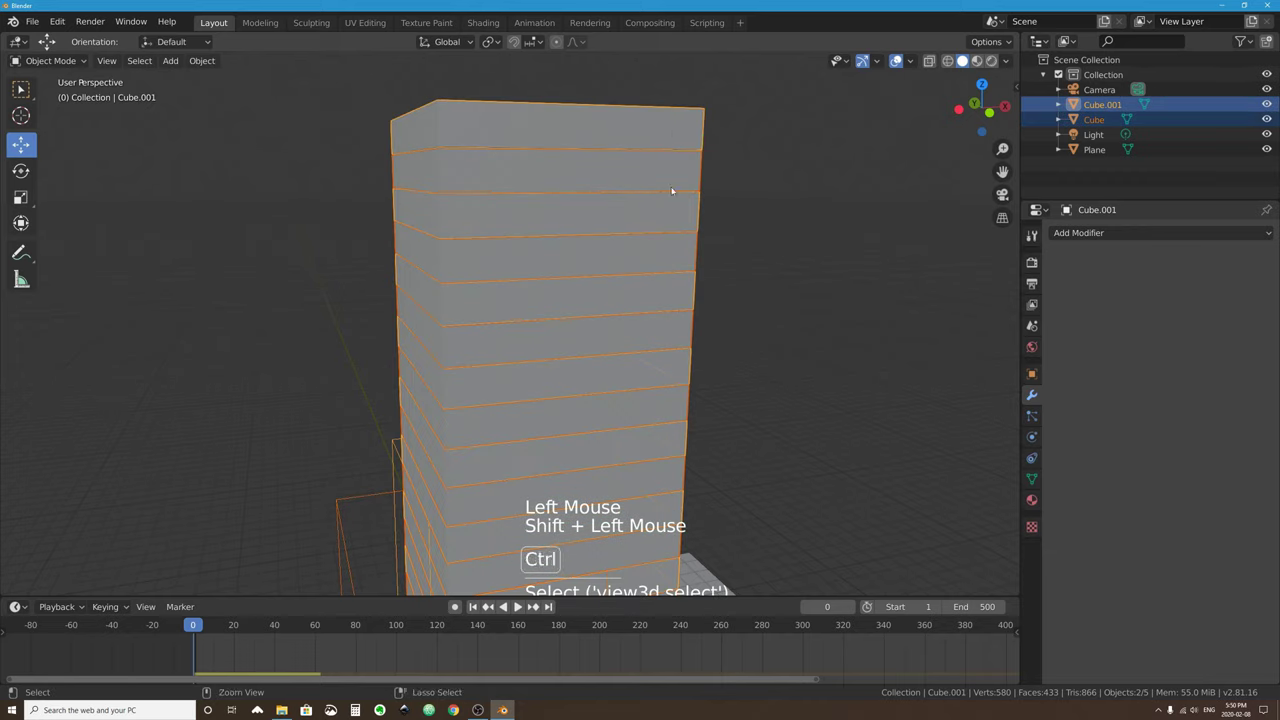
key("ctrl+j")
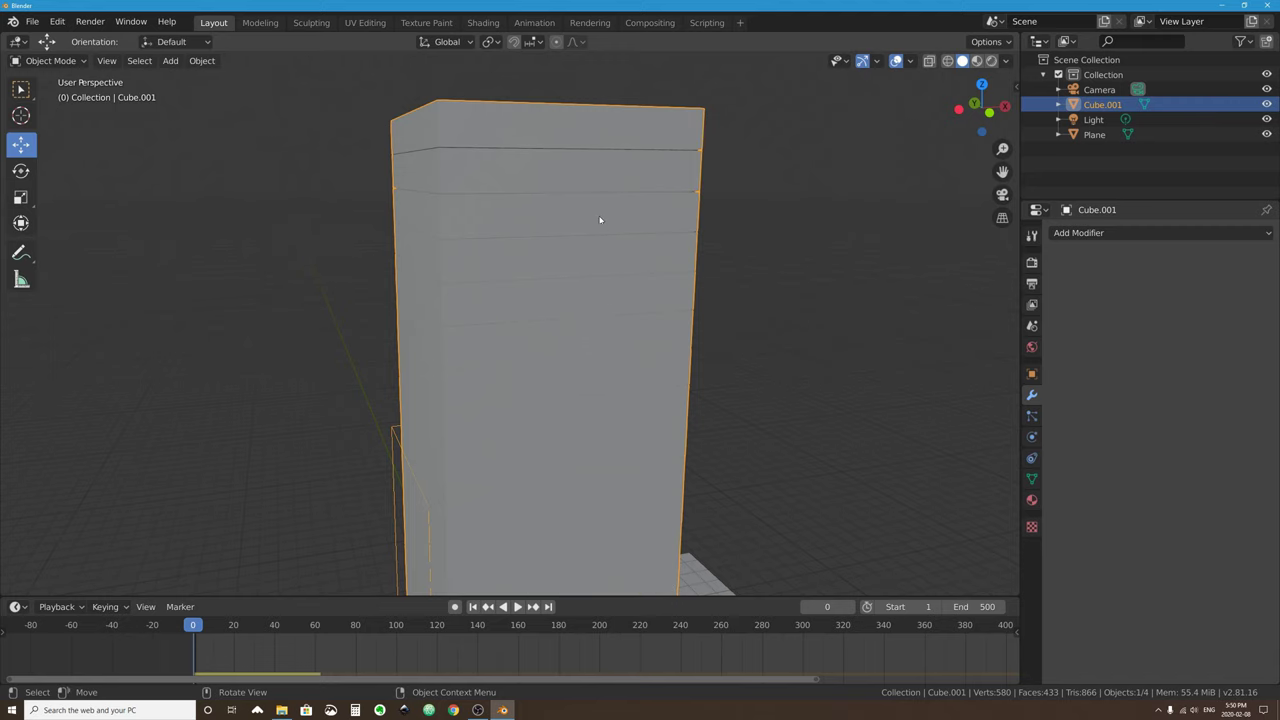
middle_click_drag(503, 190, 534, 209)
key("Tab")
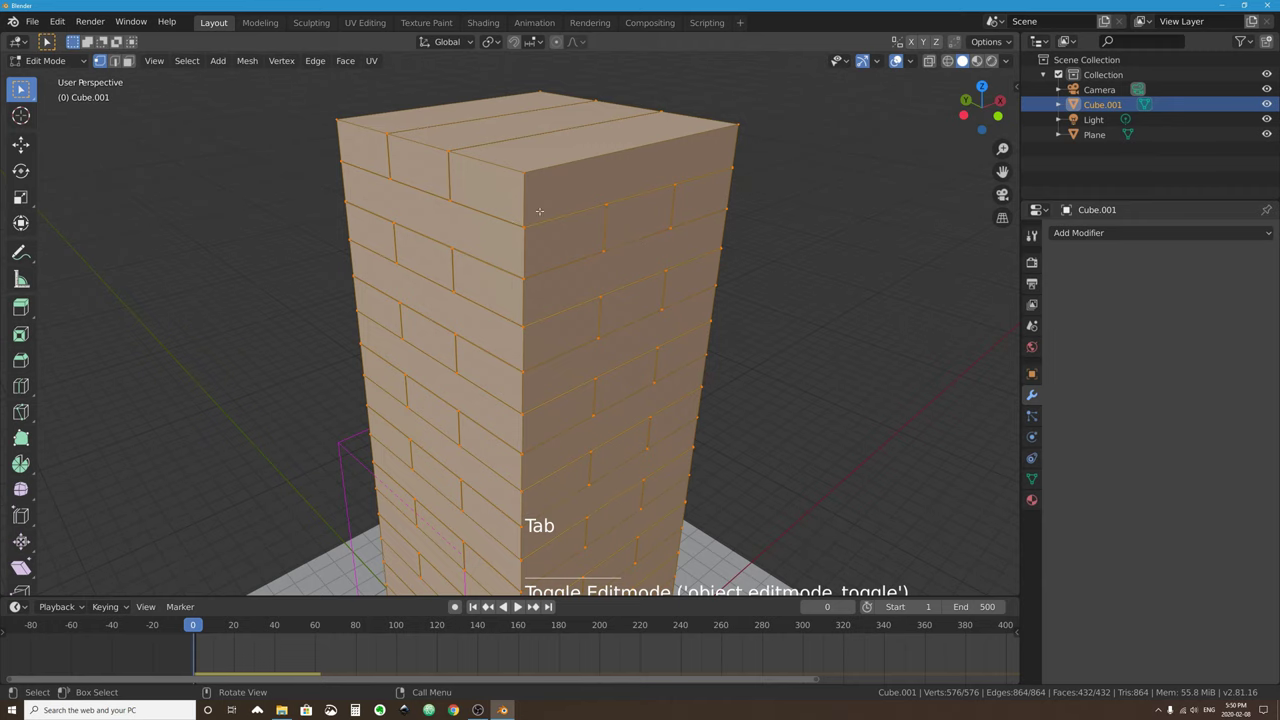
key("Tab")
key("Tab")
key("Tab")
key("Tab")
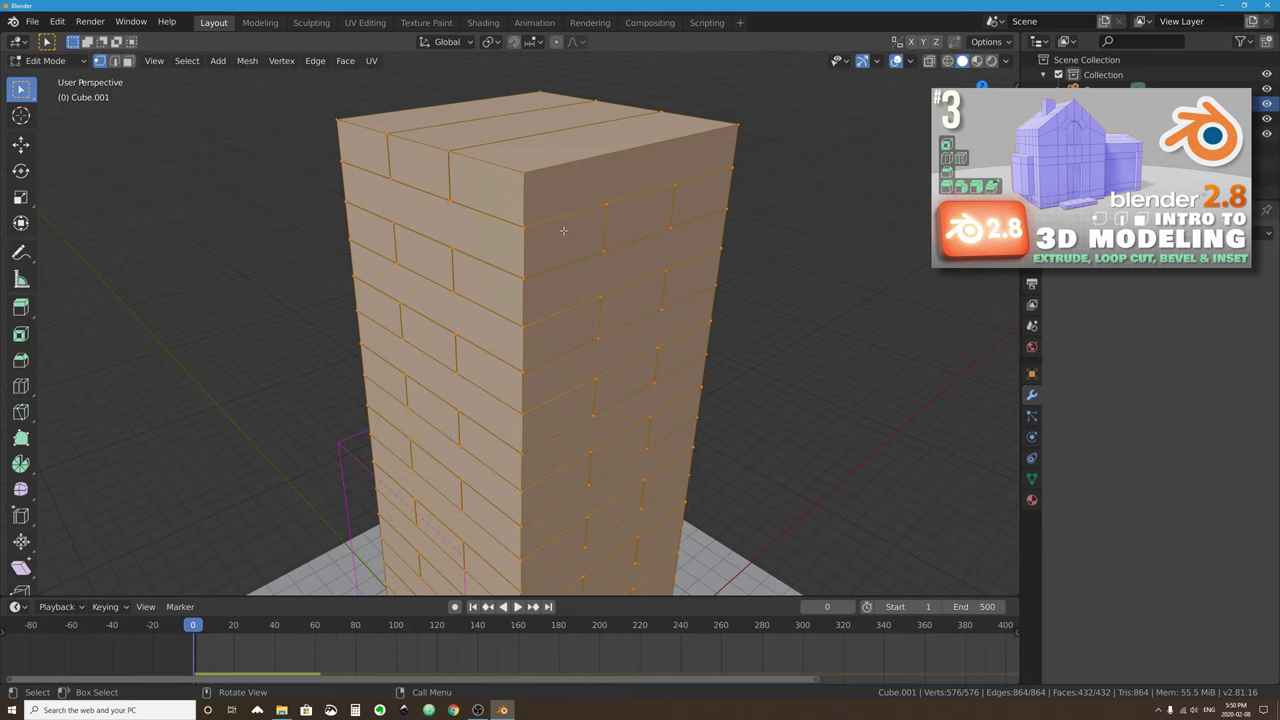
Separate the whole tower mesh by loose parts into individual blocks and return to Object Mode.
key("a")
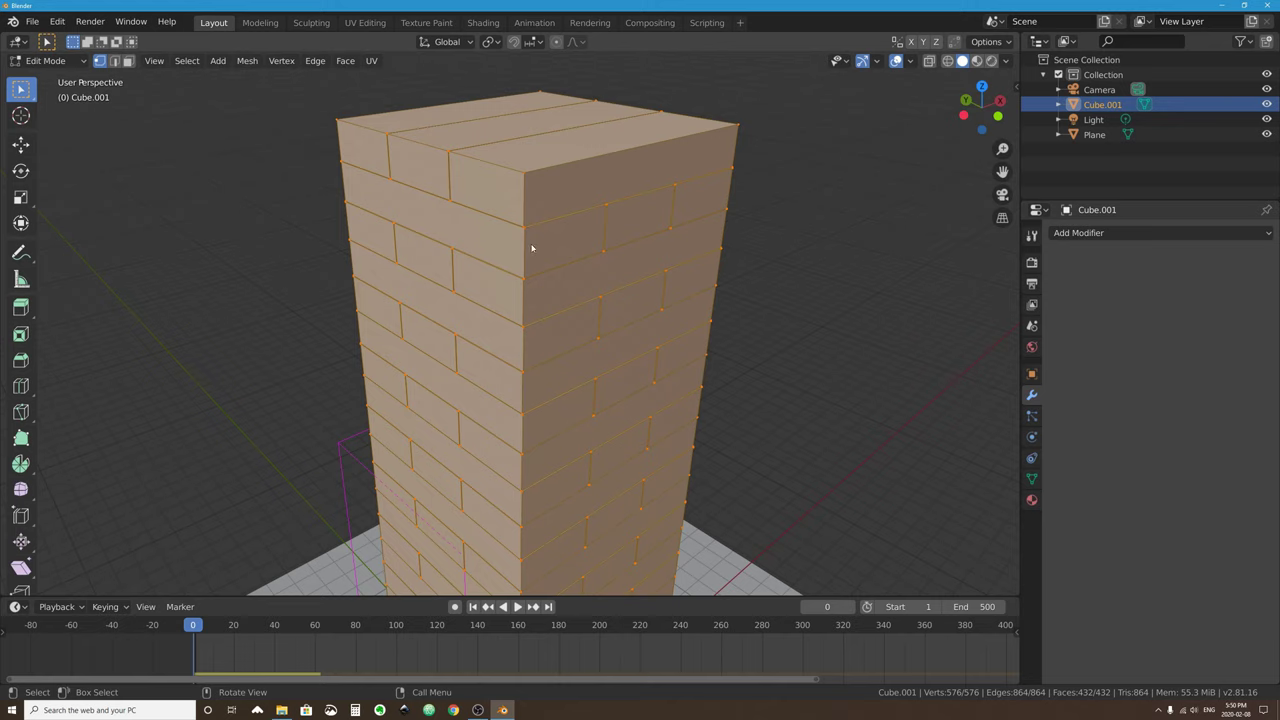
key("p")
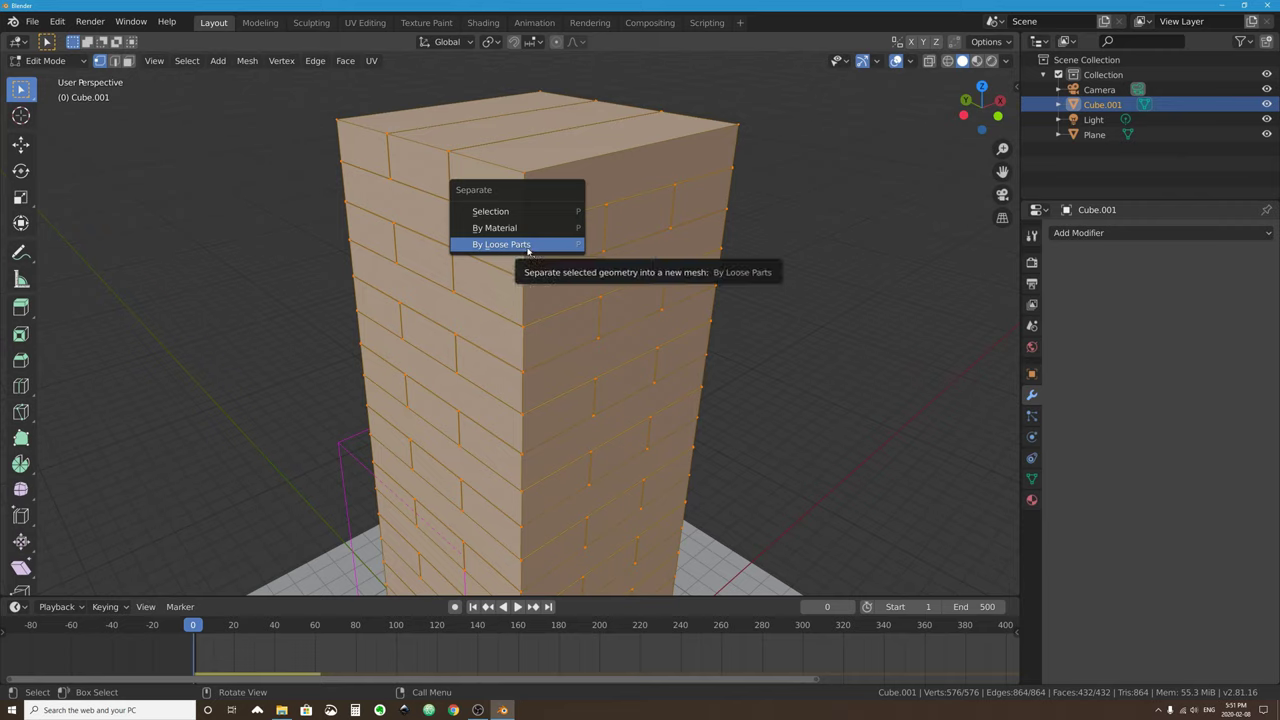
left_click(508, 245)
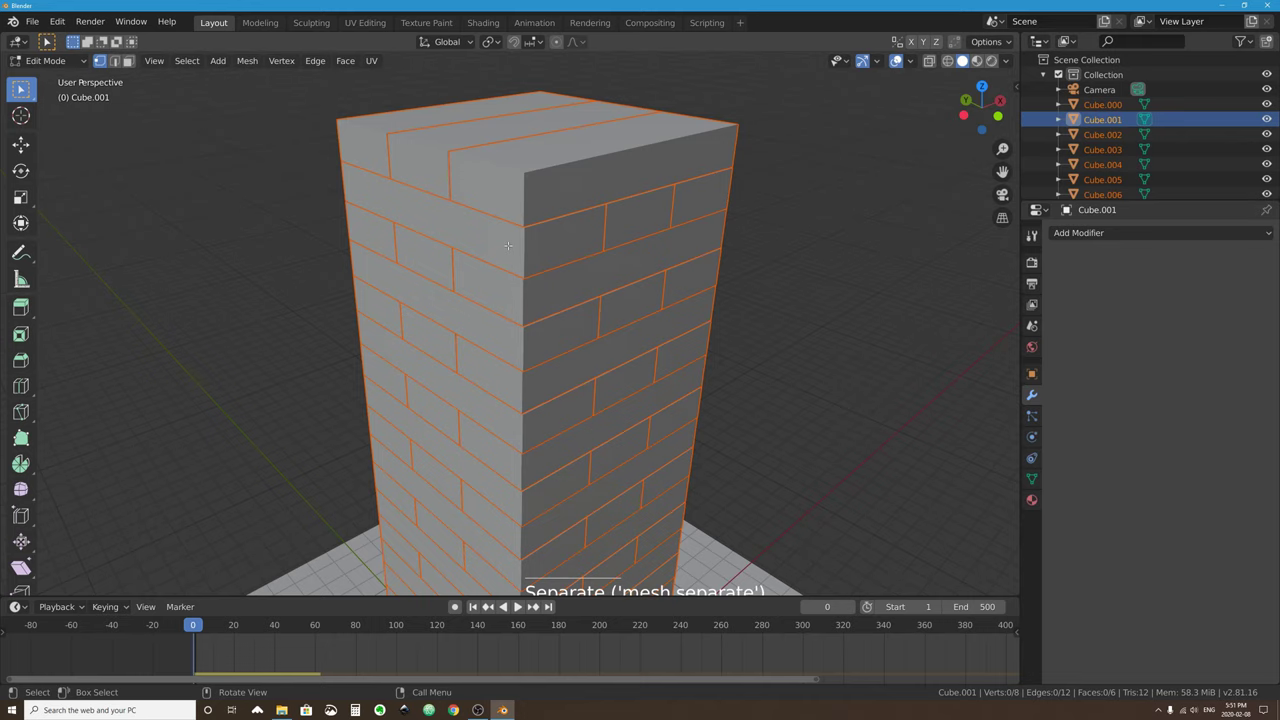
scroll(508, 245, "down", 5)
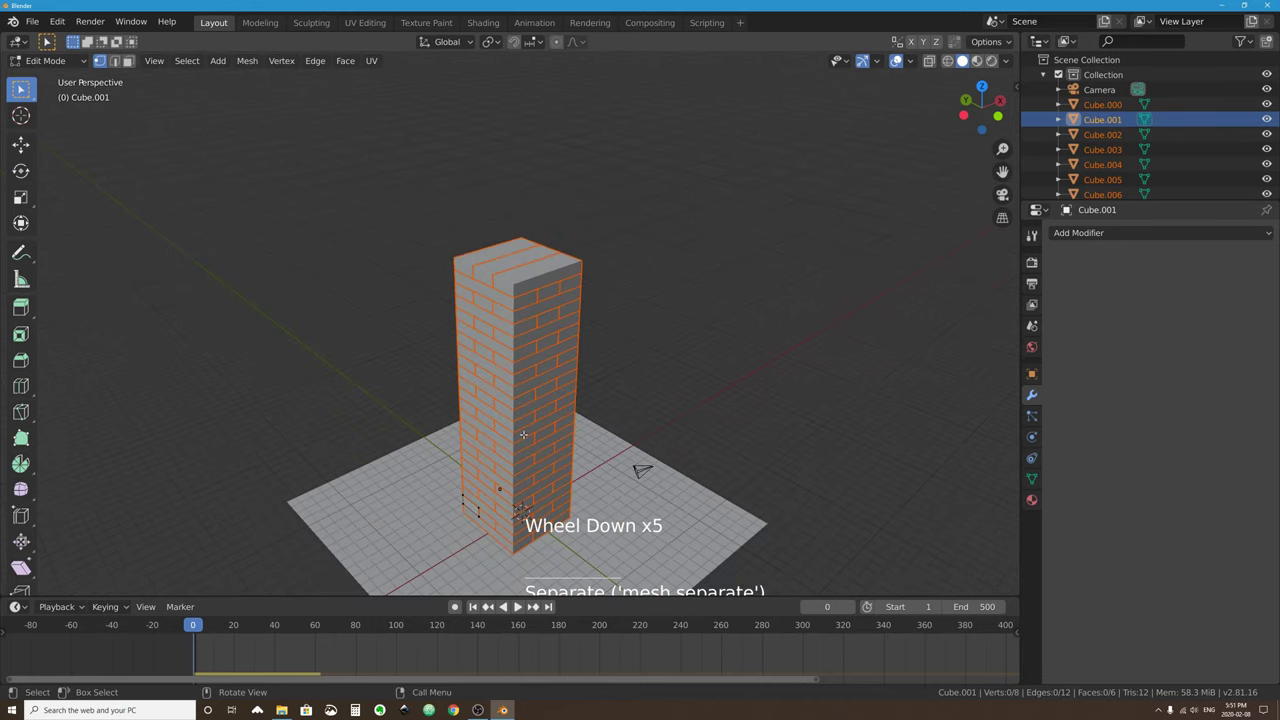
middle_click_drag(523, 435, 567, 381, "shift")
scroll(567, 381, "up", 3)
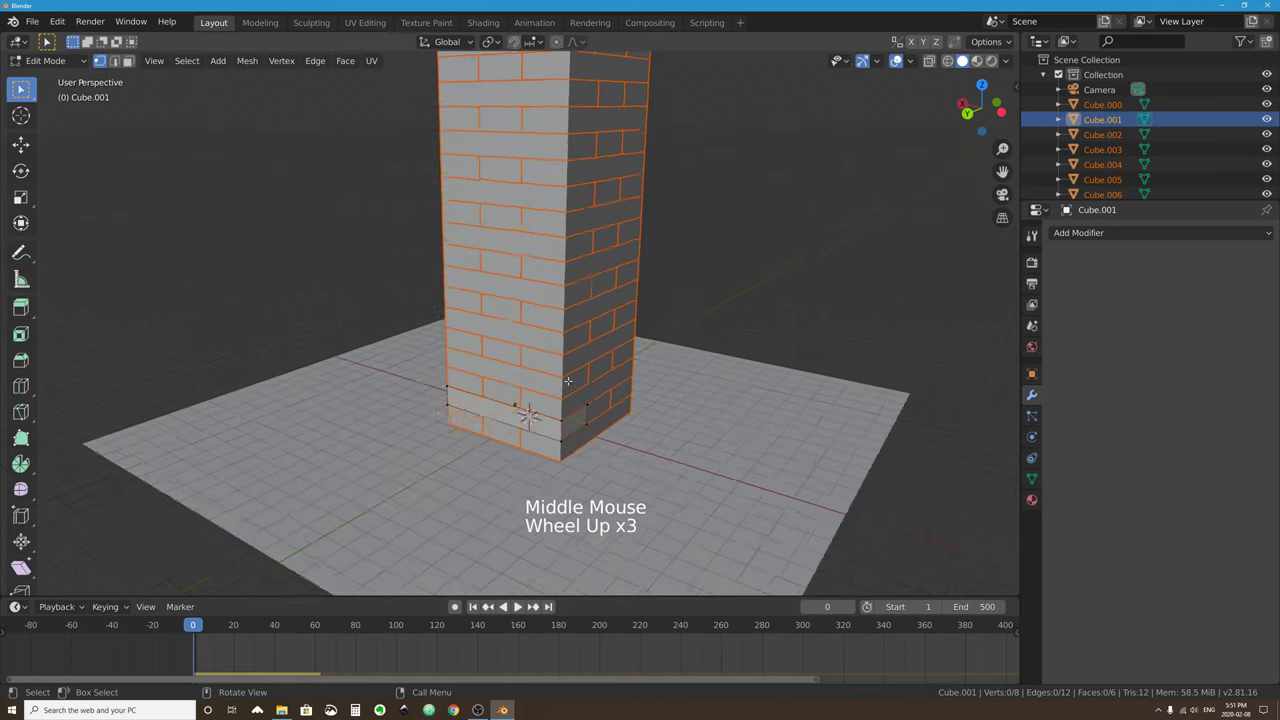
scroll(567, 381, "up", 1)
key("Tab")
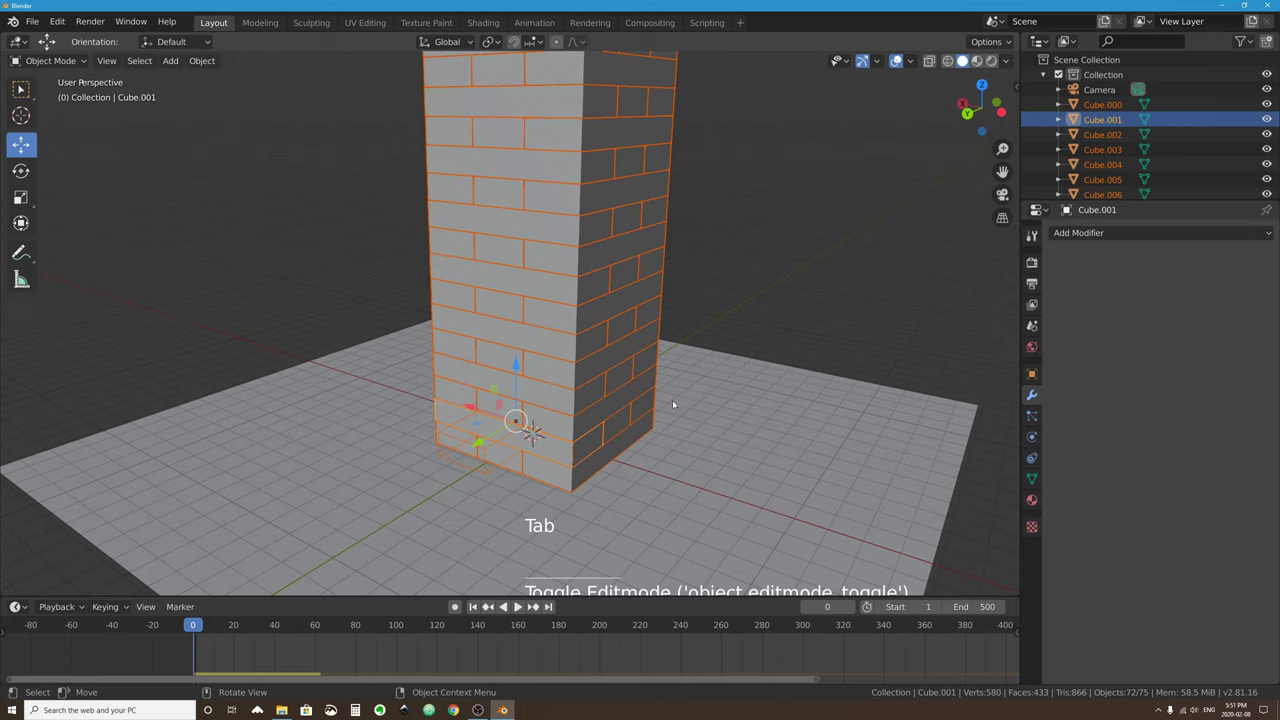
Play the physics simulation on the separated blocks and cancel playback to return to frame 0.
scroll(672, 399, "down", 2)
middle_click_drag(593, 267, 634, 403, "shift")
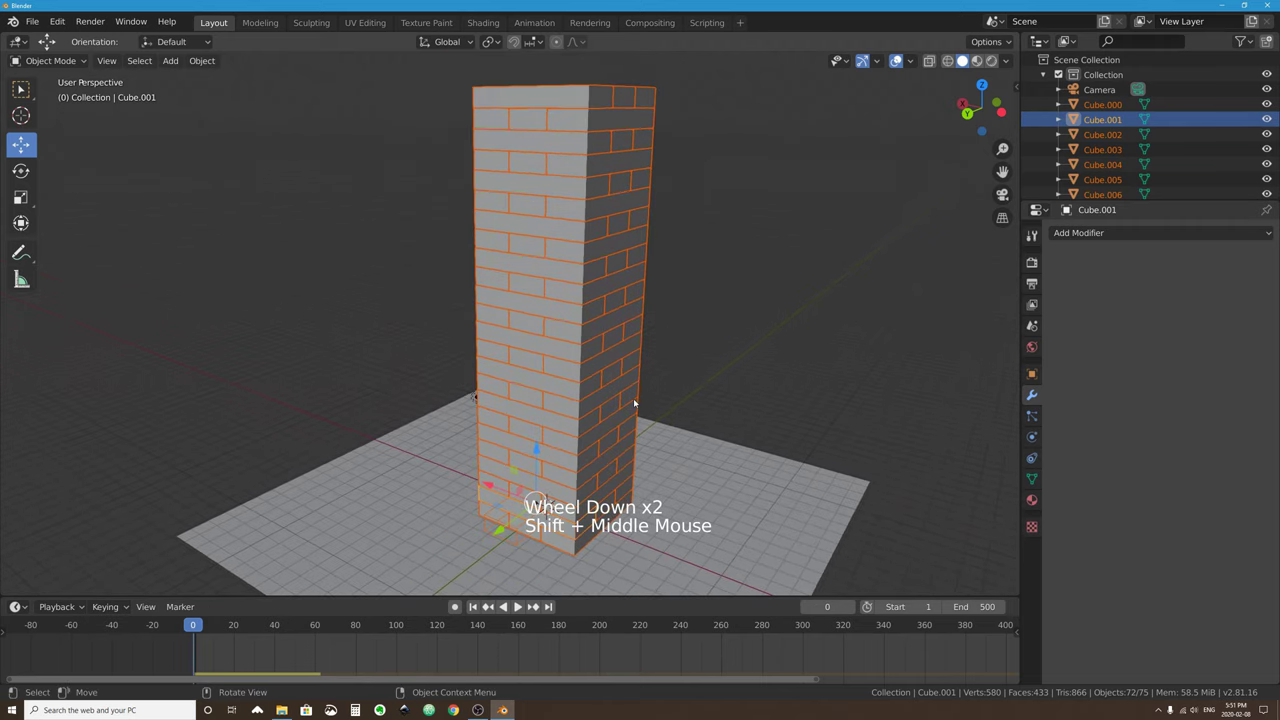
left_click(518, 606)
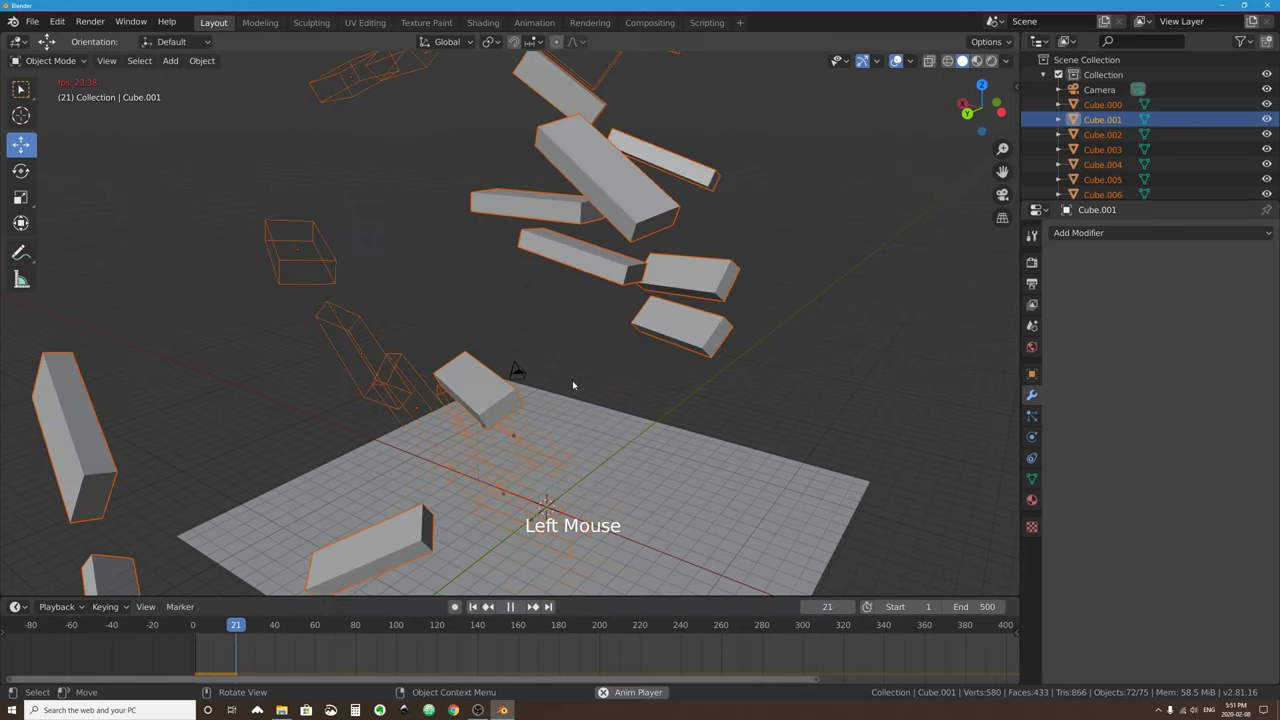
scroll(572, 380, "down", 4)
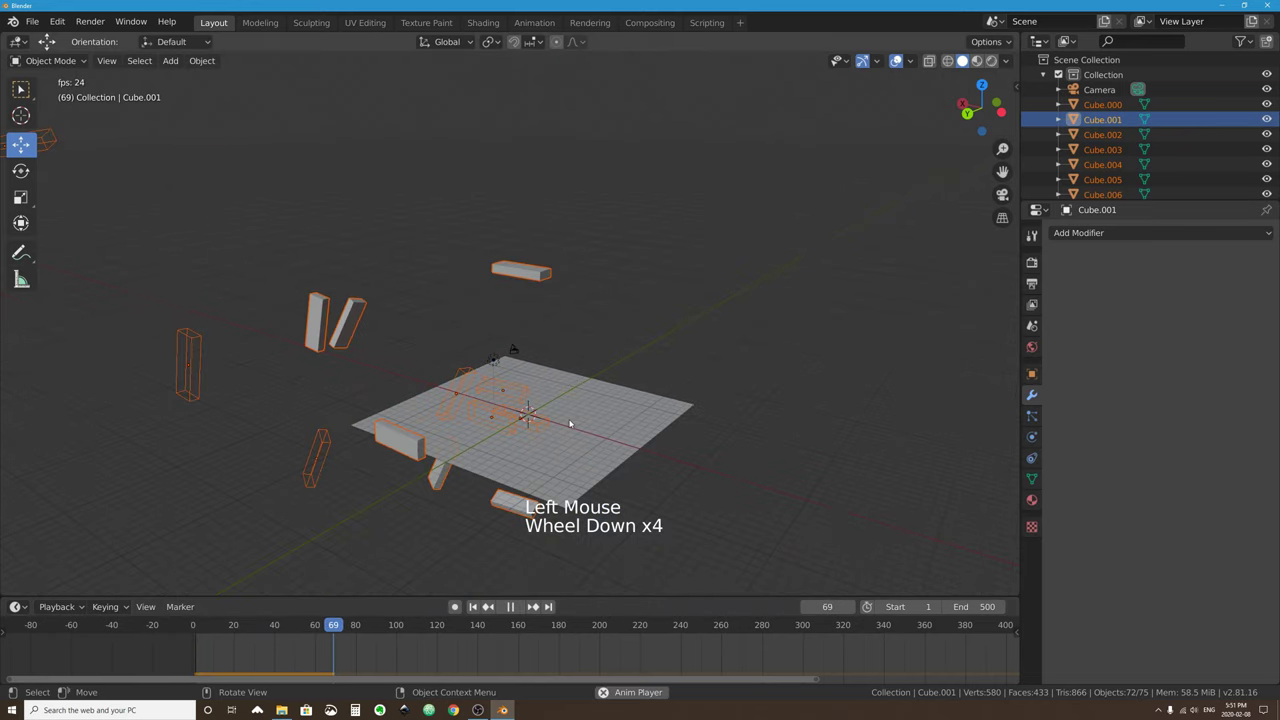
key("Escape")
Select individual blocks in the tower and examine where their origin points lie relative to their geometry.
scroll(590, 443, "up", 5)
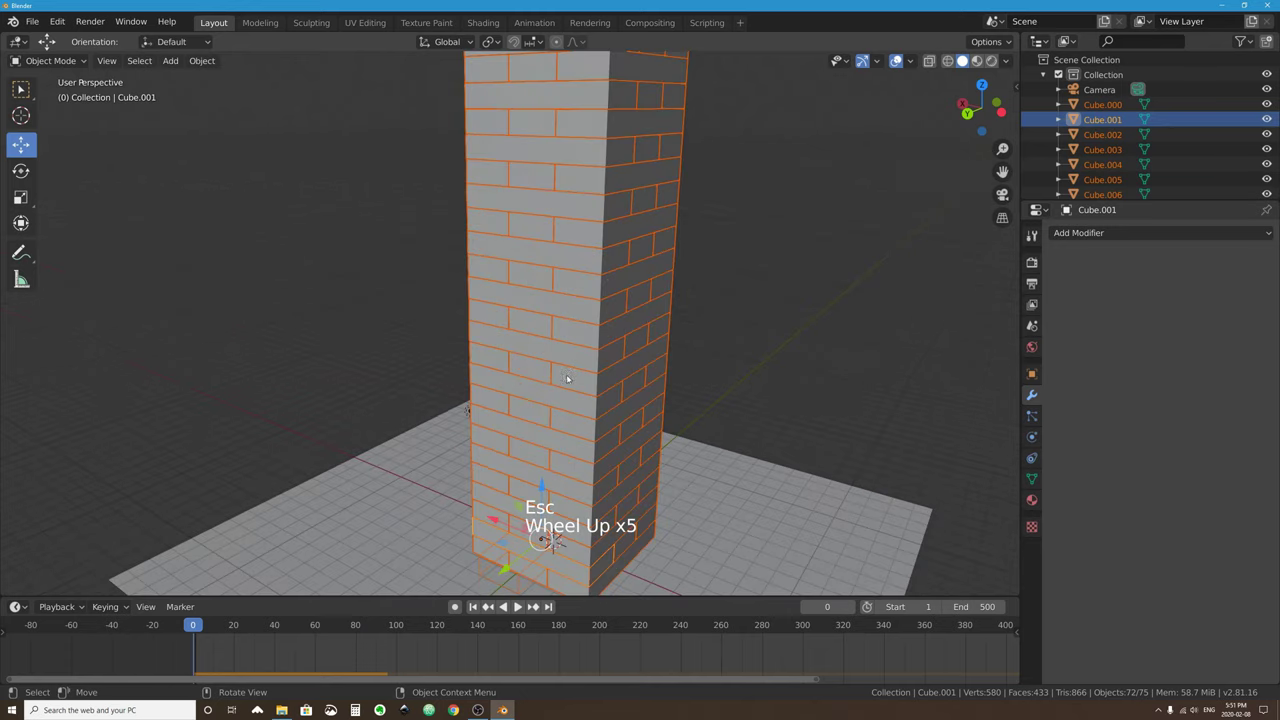
middle_click_drag(634, 508, 443, 388, "shift")
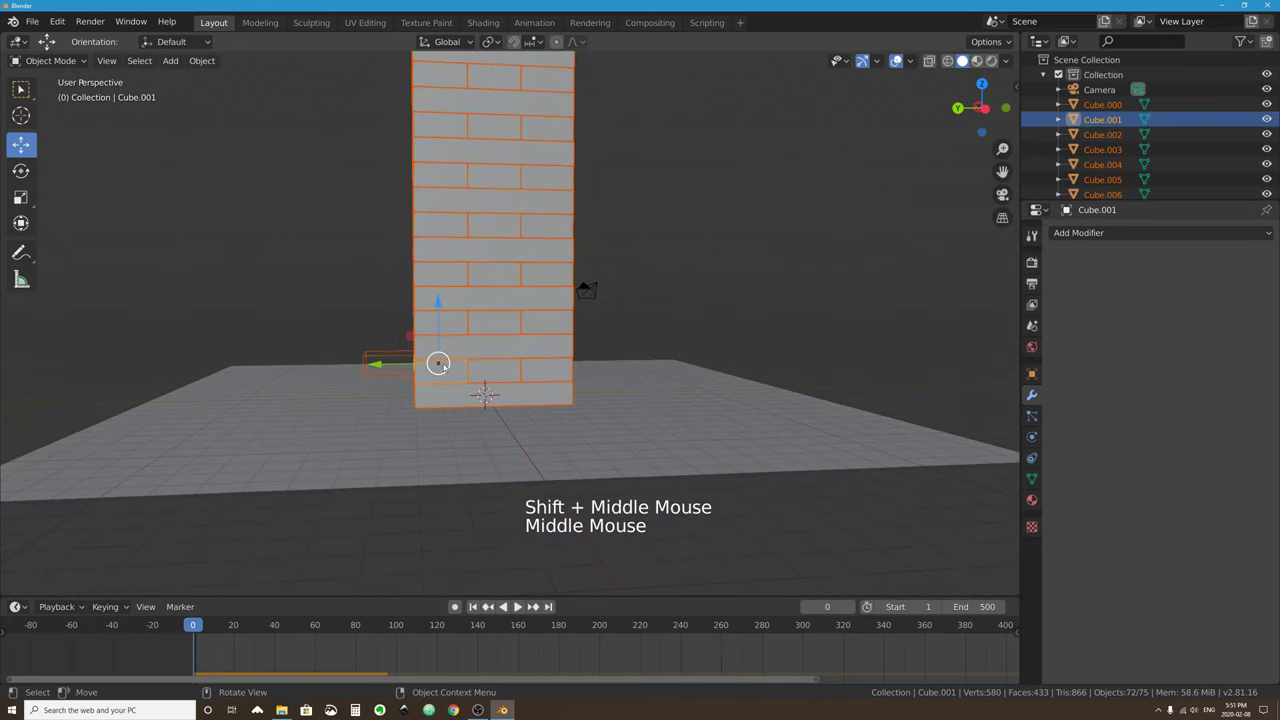
middle_click_drag(514, 323, 553, 275)
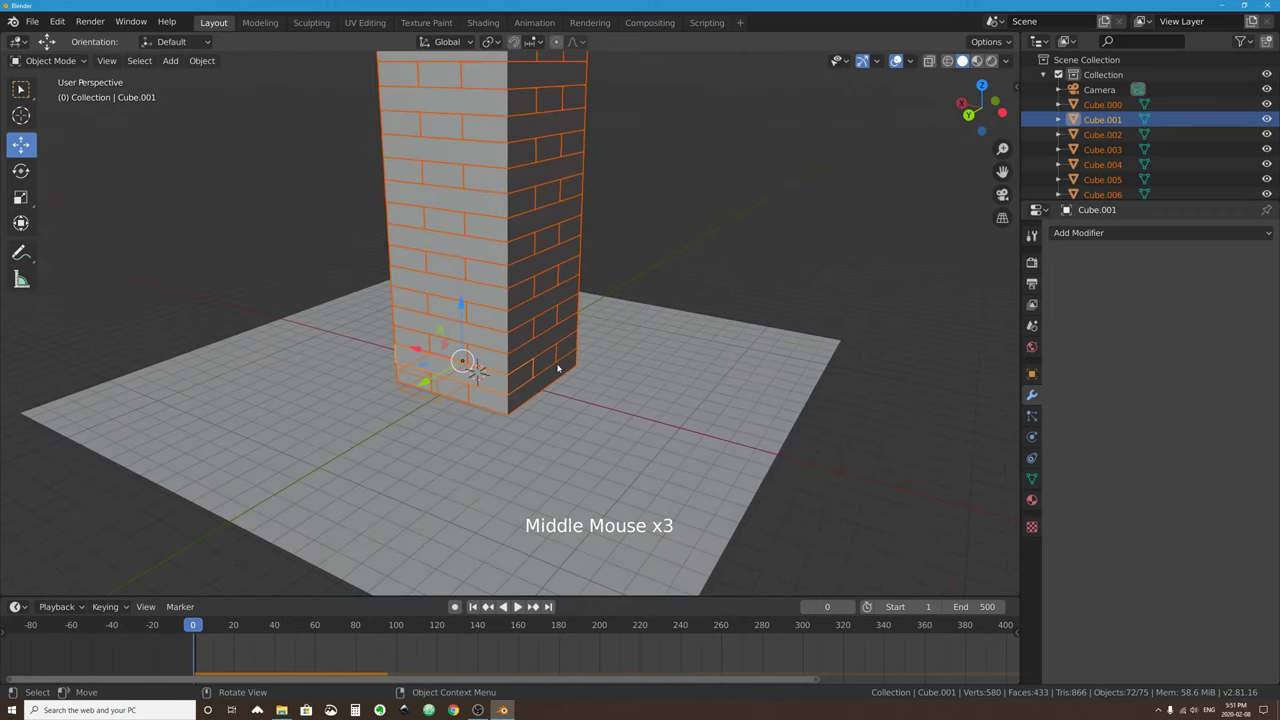
left_click(523, 374)
left_click(520, 377)
middle_click_drag(517, 375, 405, 378)
left_click(547, 148)
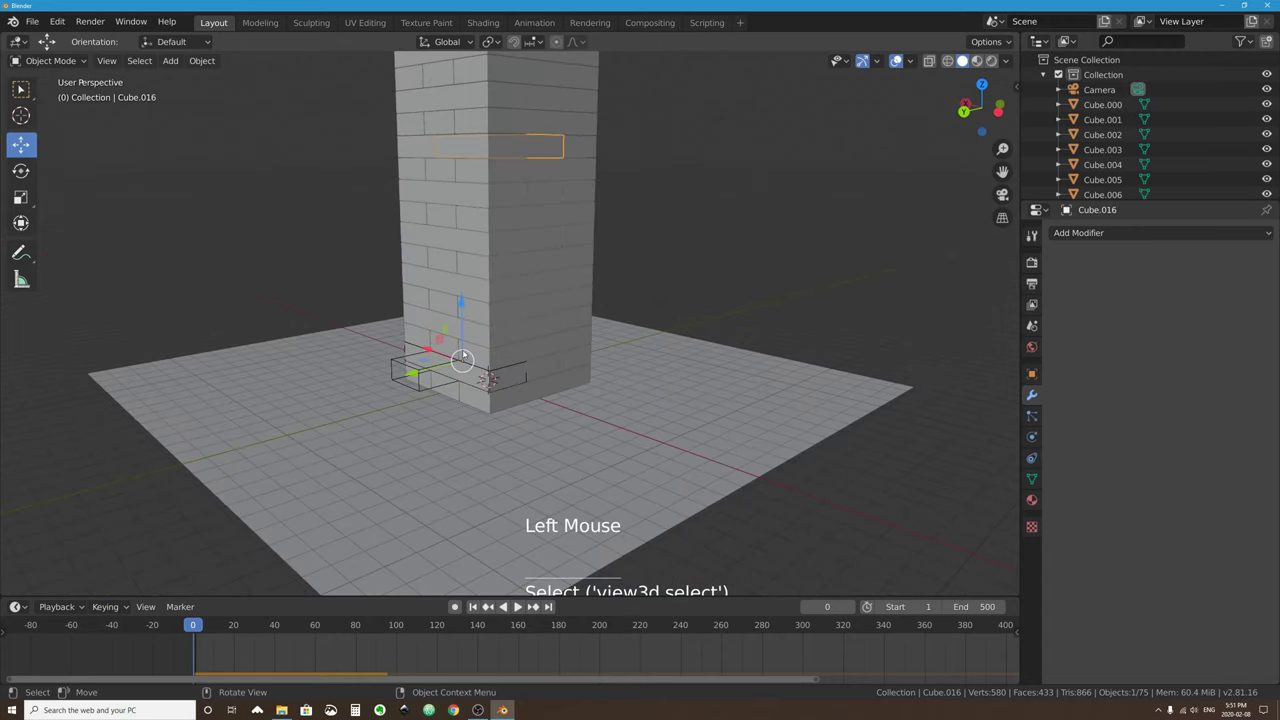
scroll(409, 317, "up", 2)
scroll(409, 317, "up", 1)
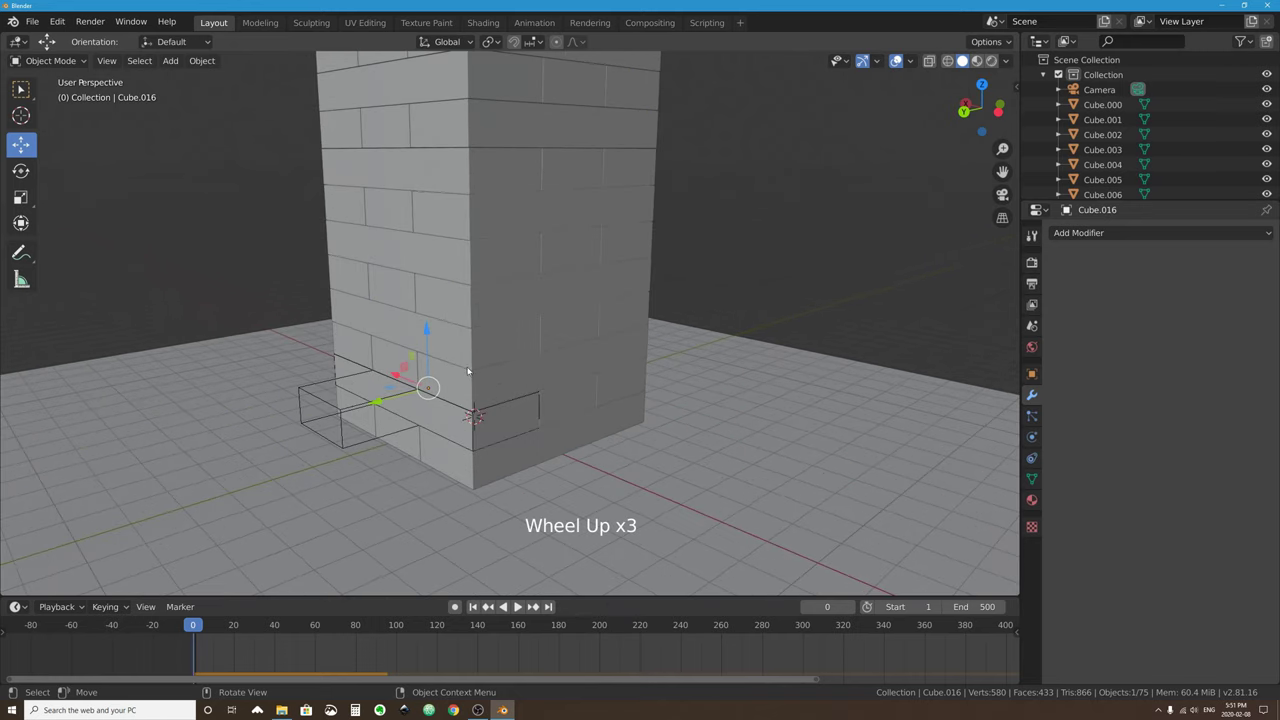
scroll(539, 302, "down", 4)
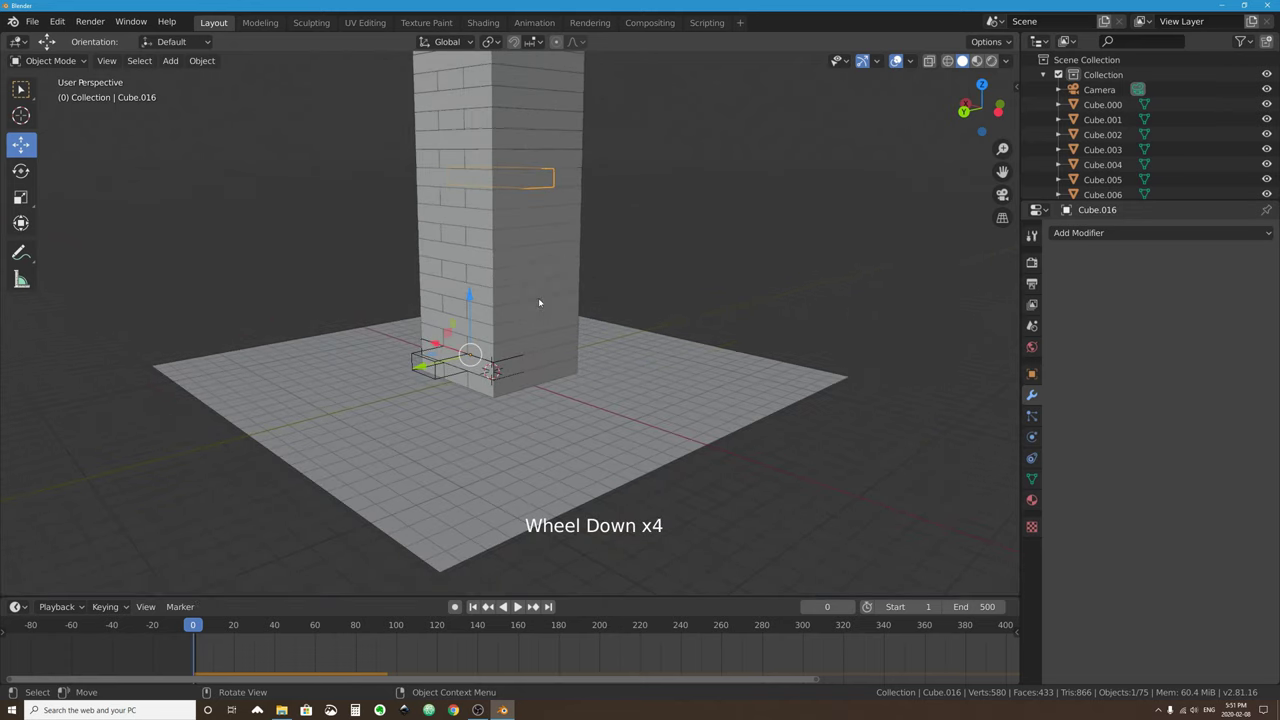
left_click(569, 179)
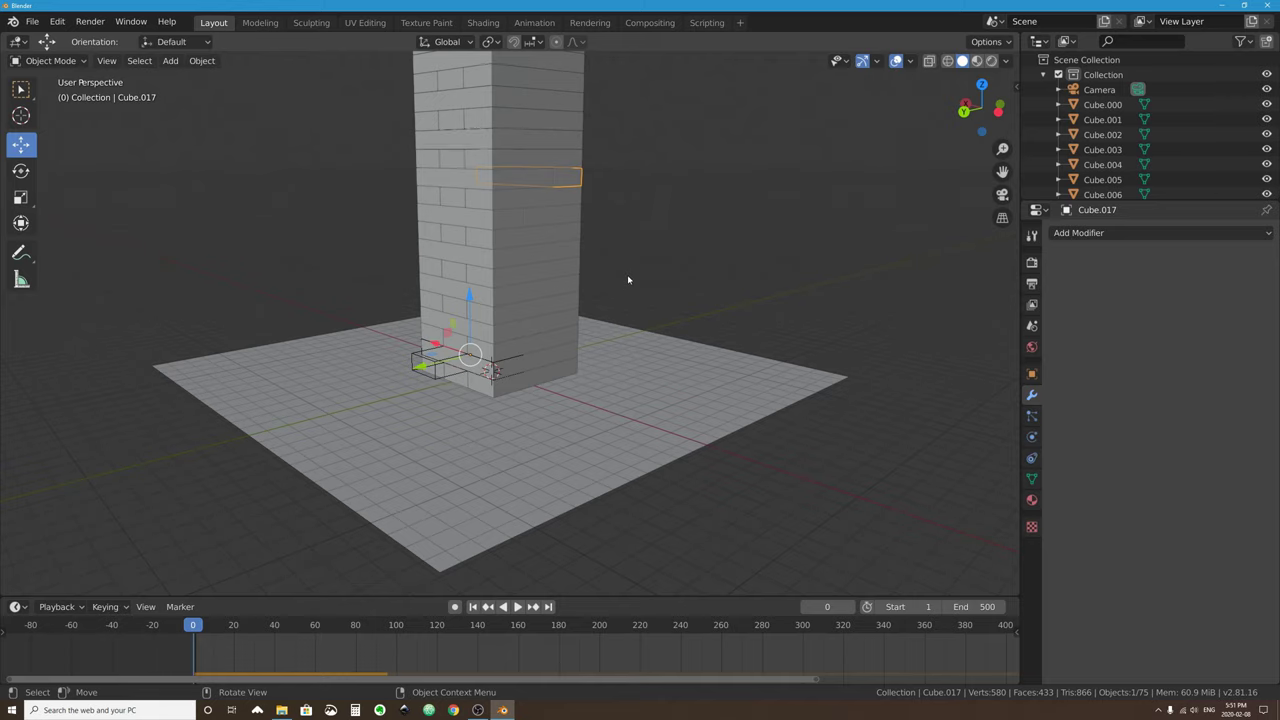
middle_click_drag(628, 280, 825, 266)
key("KP_1")
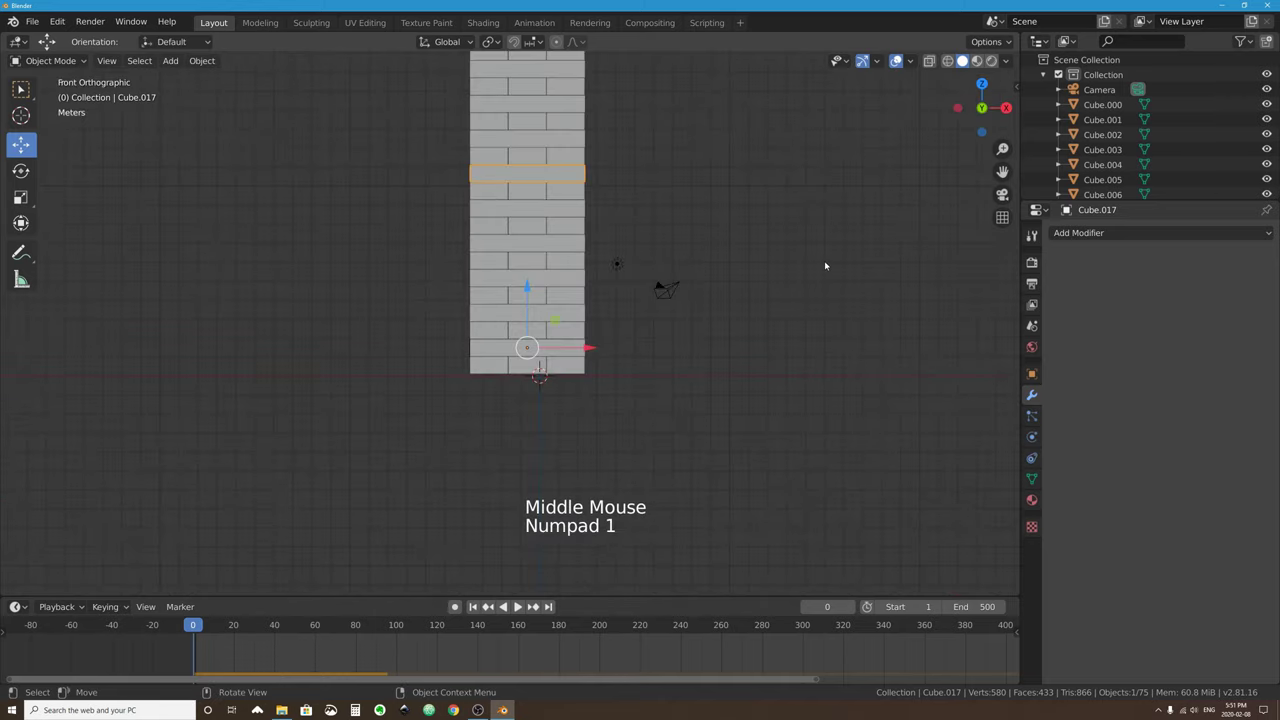
Select all the tower blocks and set each block's origin to its own geometry.
left_click_drag(982, 105, 975, 111)
left_click(975, 110)
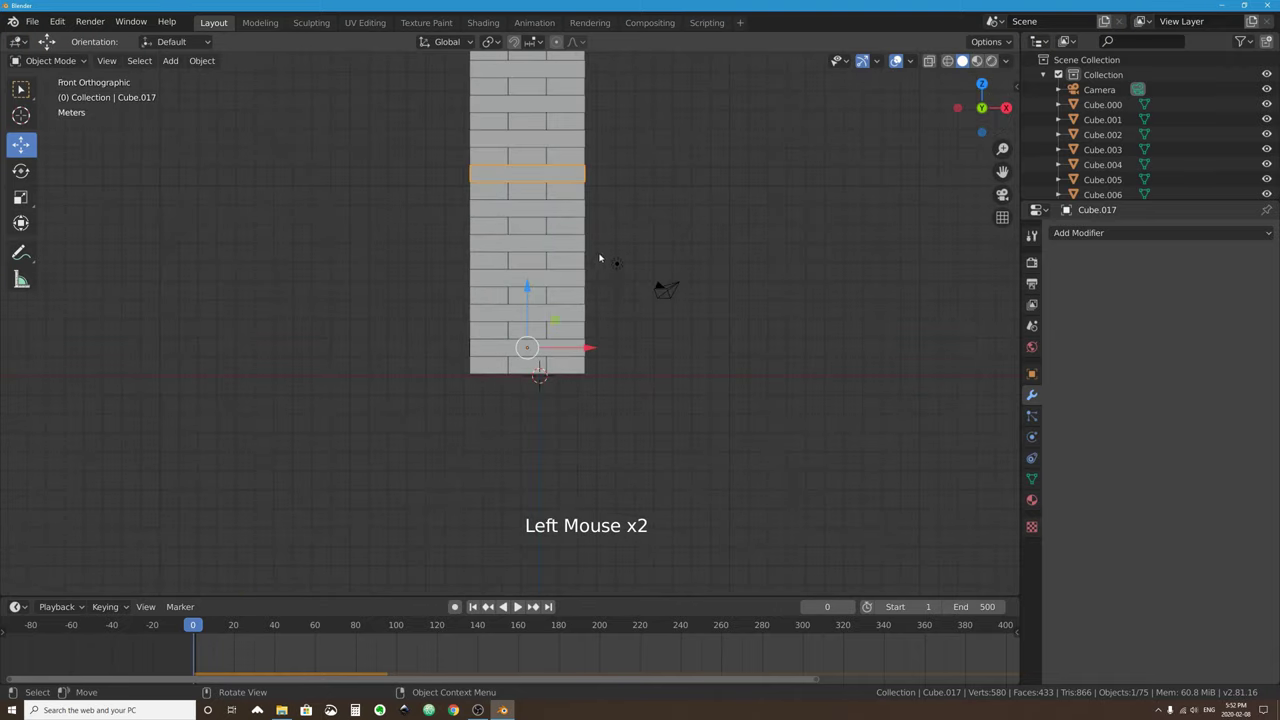
middle_click_drag(599, 258, 572, 356, "shift")
left_click(20, 89)
middle_click_drag(524, 176, 516, 272, "shift")
left_click_drag(404, 108, 557, 562)
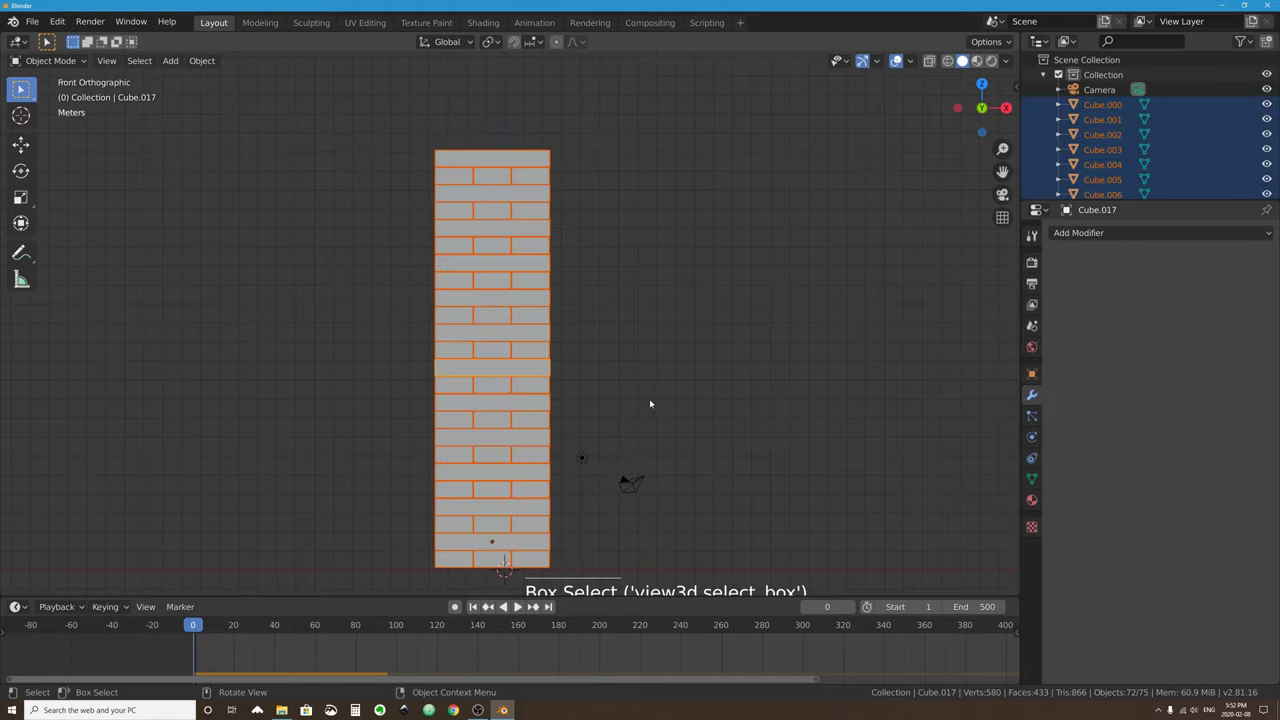
middle_click_drag(650, 404, 459, 115)
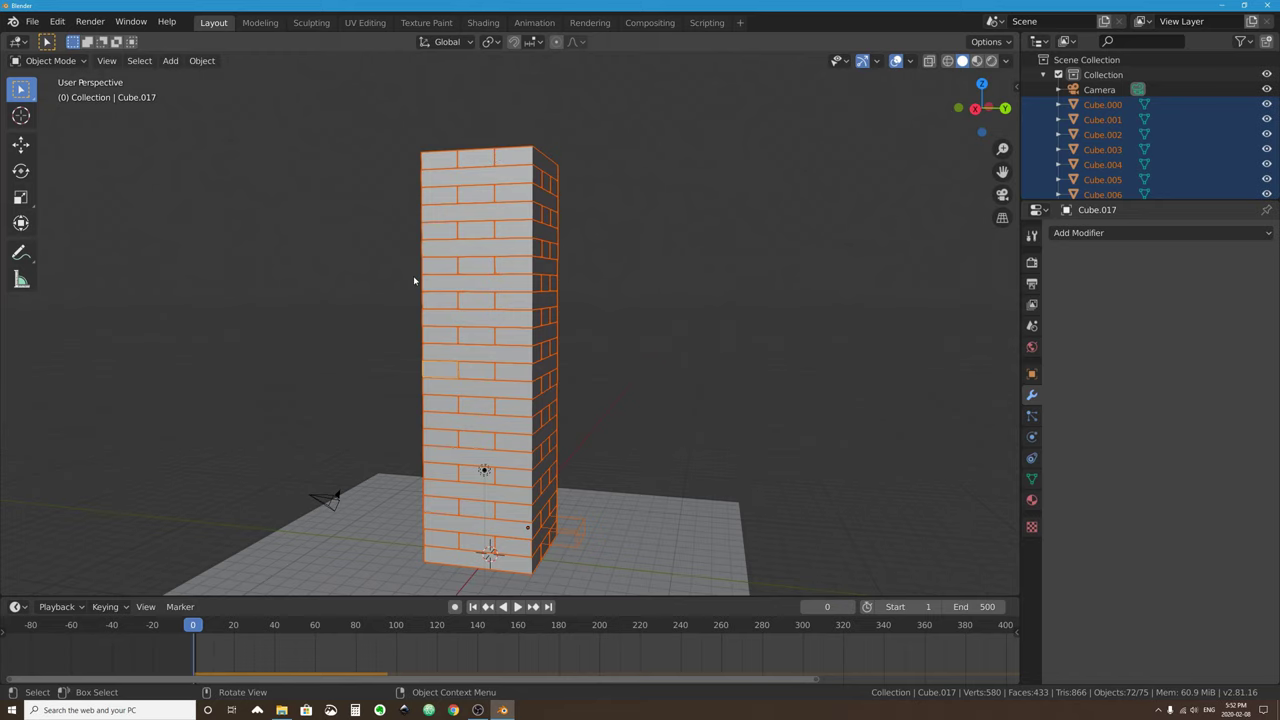
middle_click_drag(414, 281, 509, 283)
right_click(495, 203)
mouse_move(495, 203)
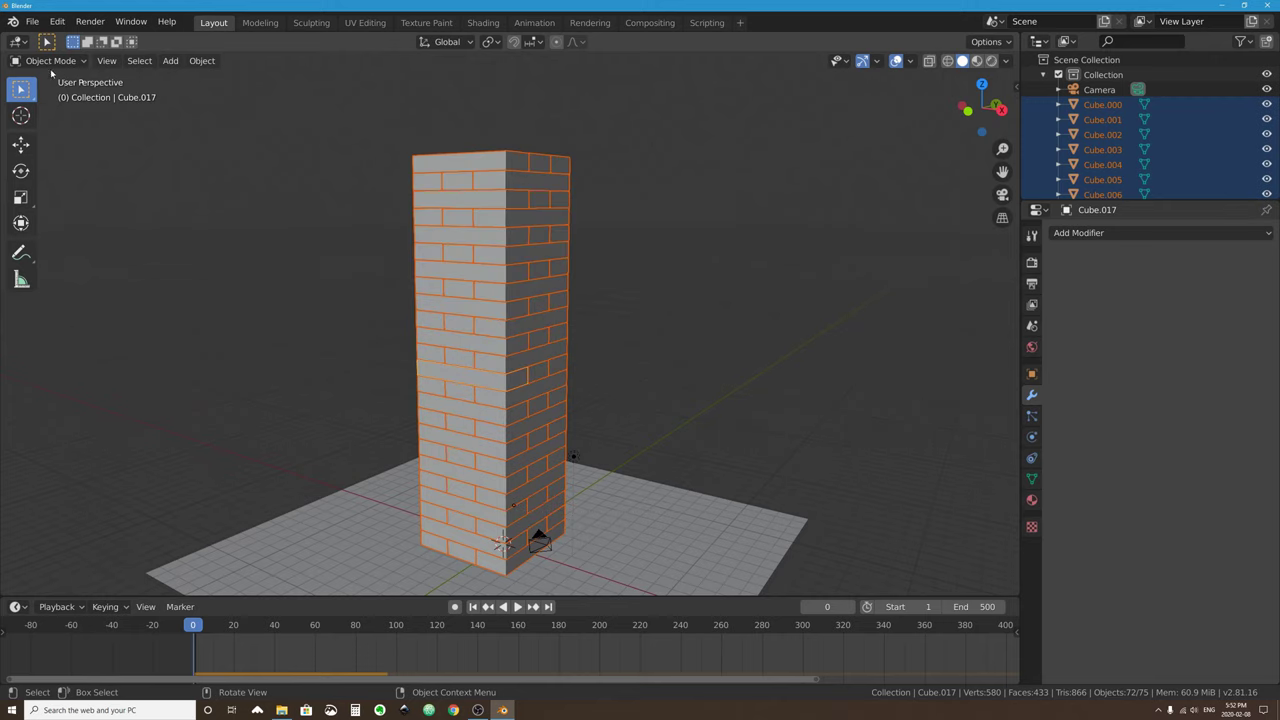
right_click(486, 225)
mouse_move(500, 221)
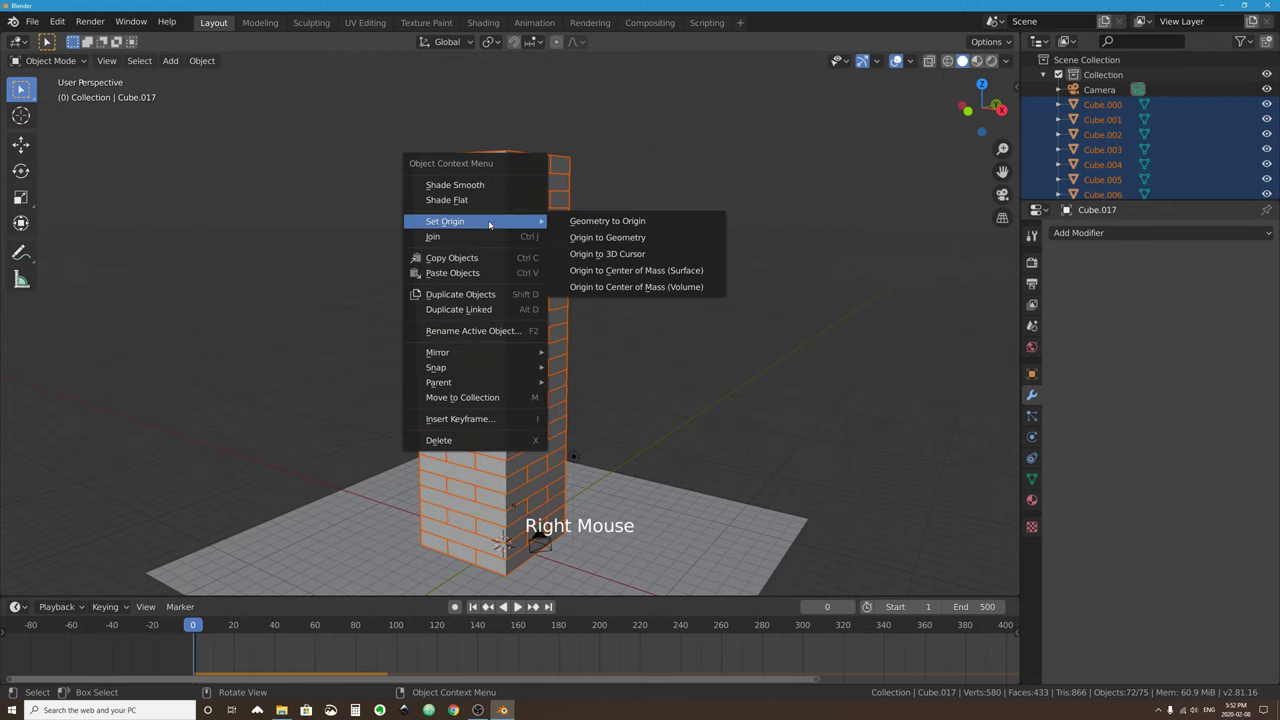
left_click(636, 238)
Select several blocks at the top of the tower one by one and check their origin points.
middle_click_drag(560, 241, 436, 180)
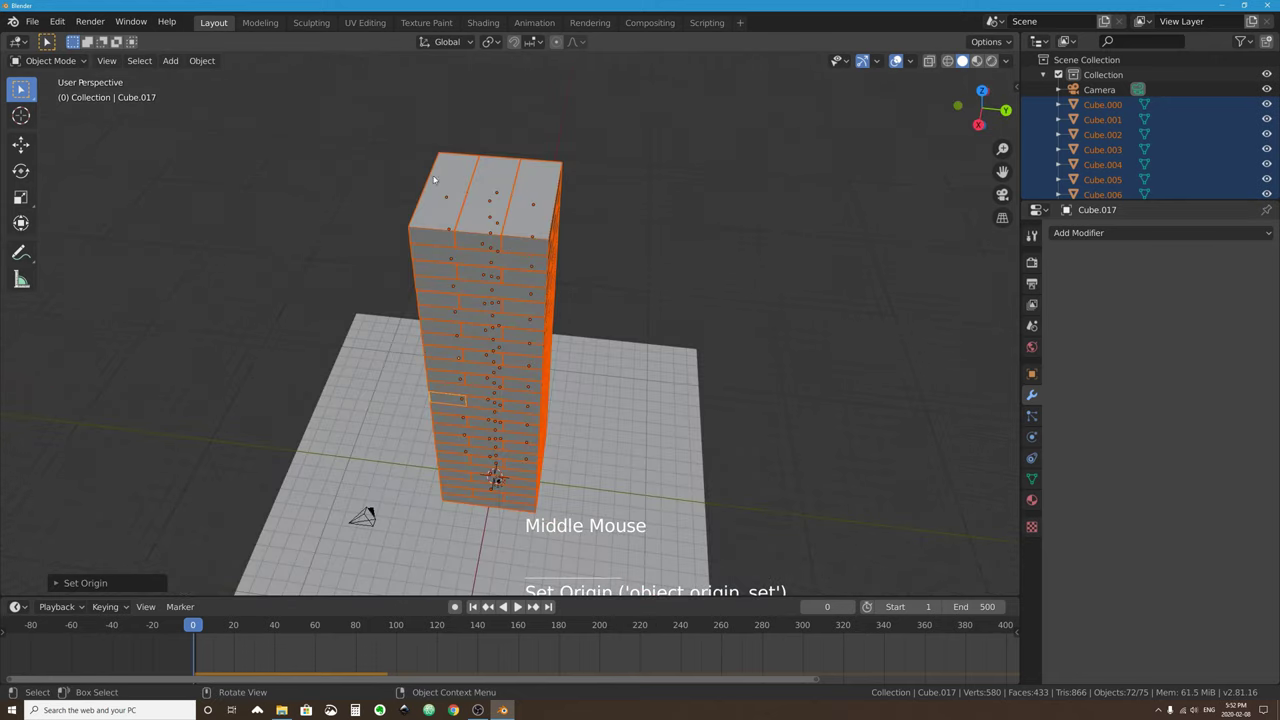
left_click(448, 176)
left_click(493, 179)
left_click(496, 229)
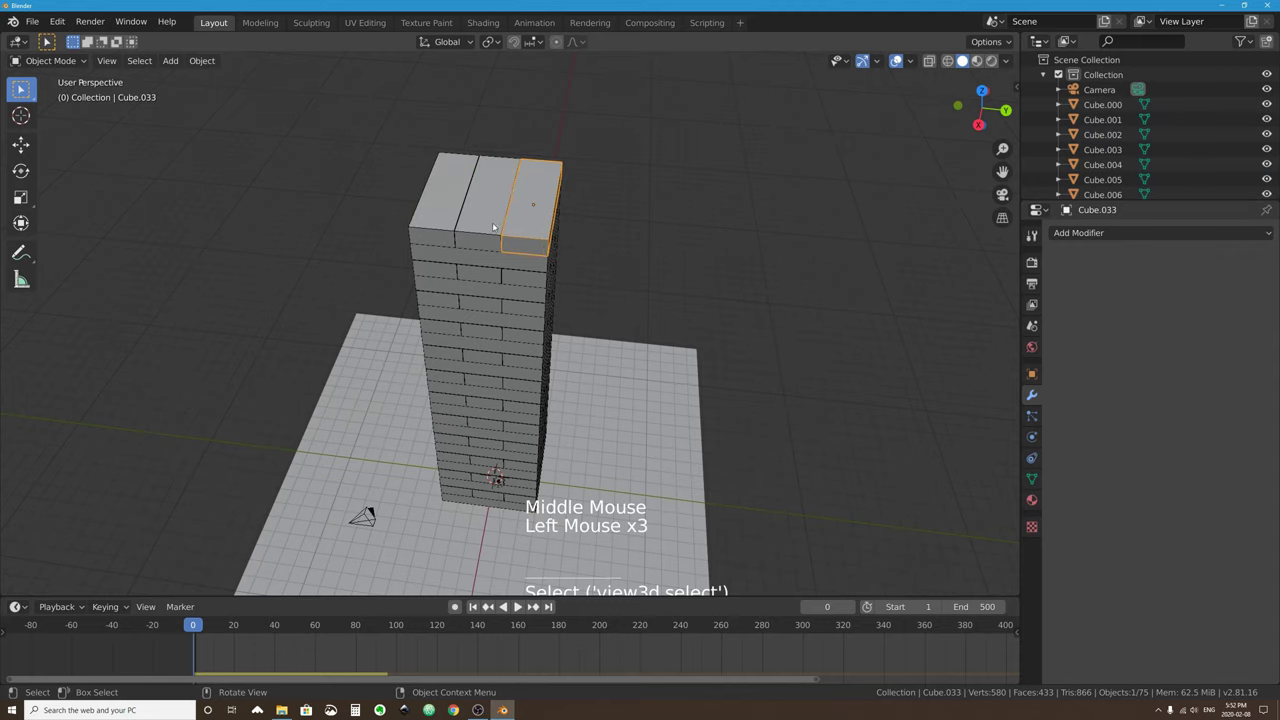
left_click(488, 263)
Play the physics simulation from the first frame, watch the tower from several sides, and replay it before pausing.
middle_click_drag(488, 263, 518, 296)
scroll(518, 296, "down", 3)
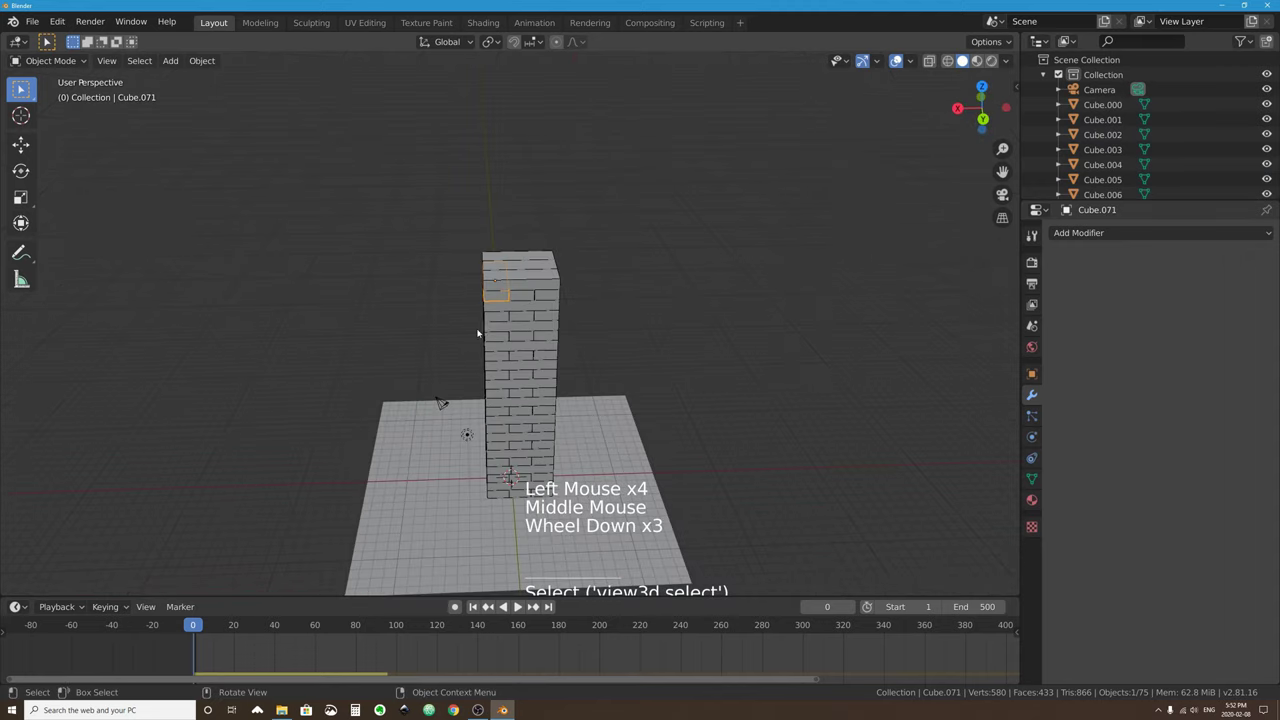
middle_click_drag(478, 334, 703, 322)
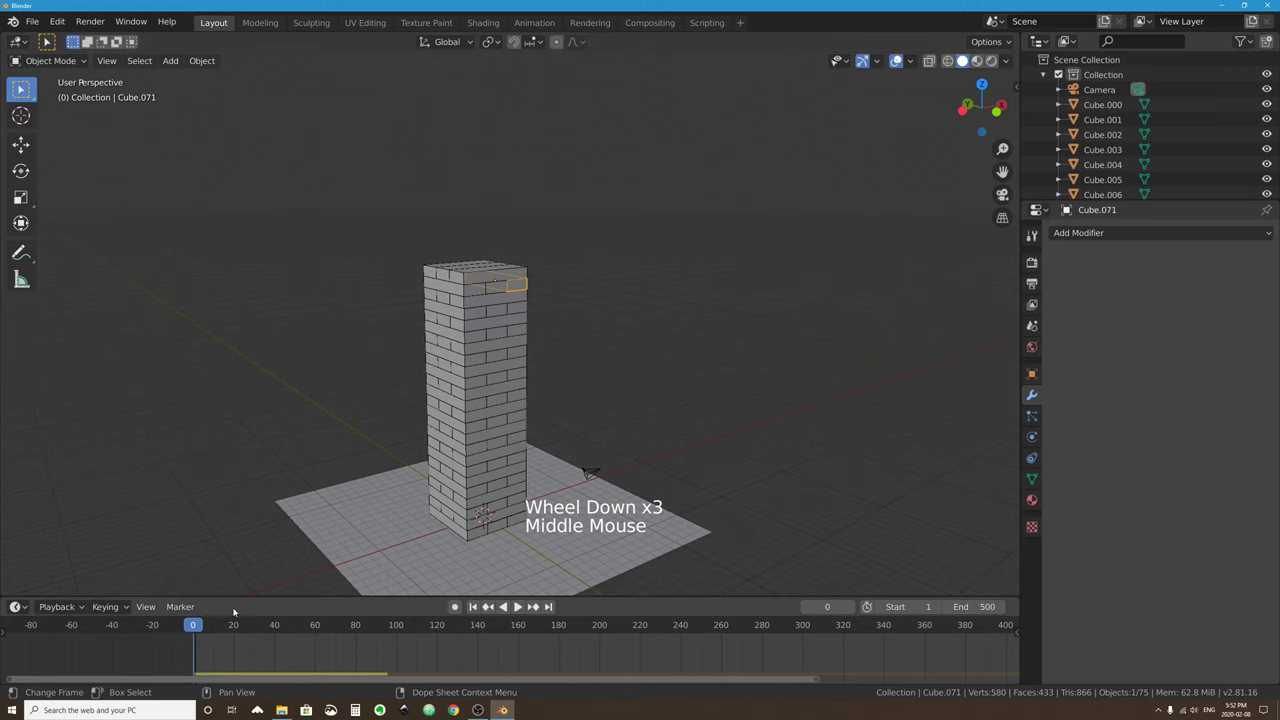
left_click(474, 608)
left_click(517, 606)
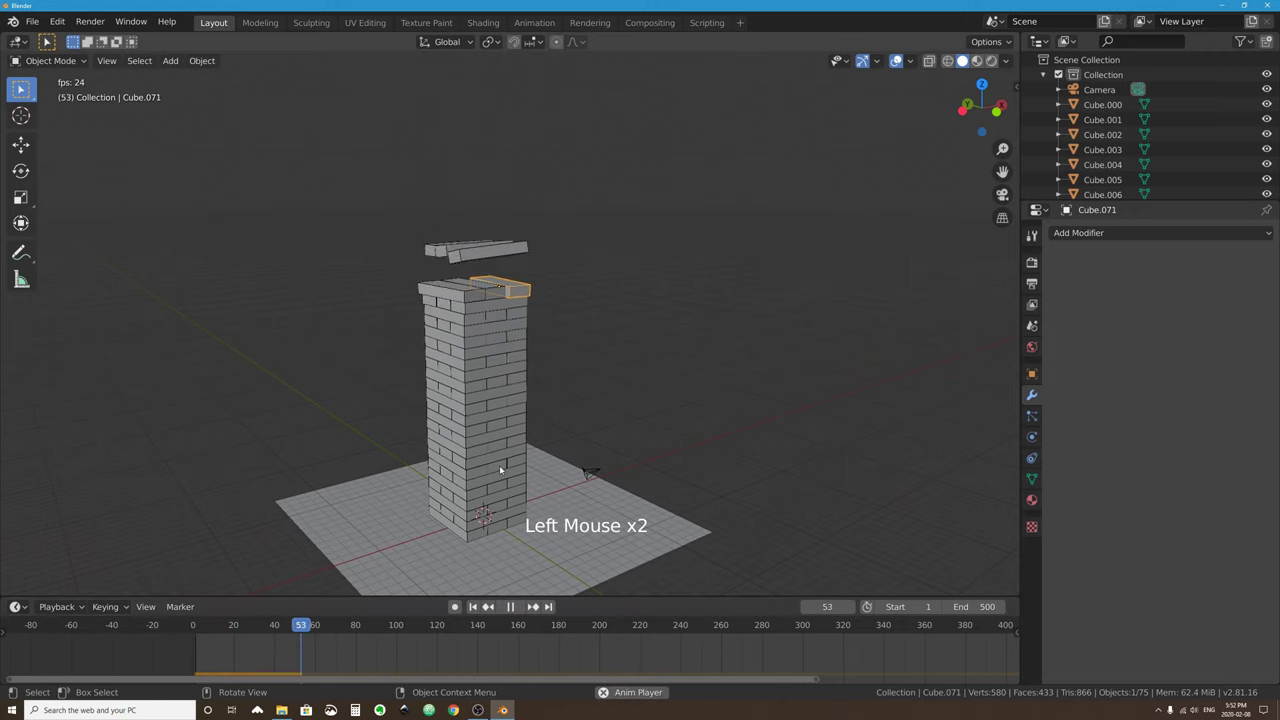
middle_click_drag(490, 460, 560, 460)
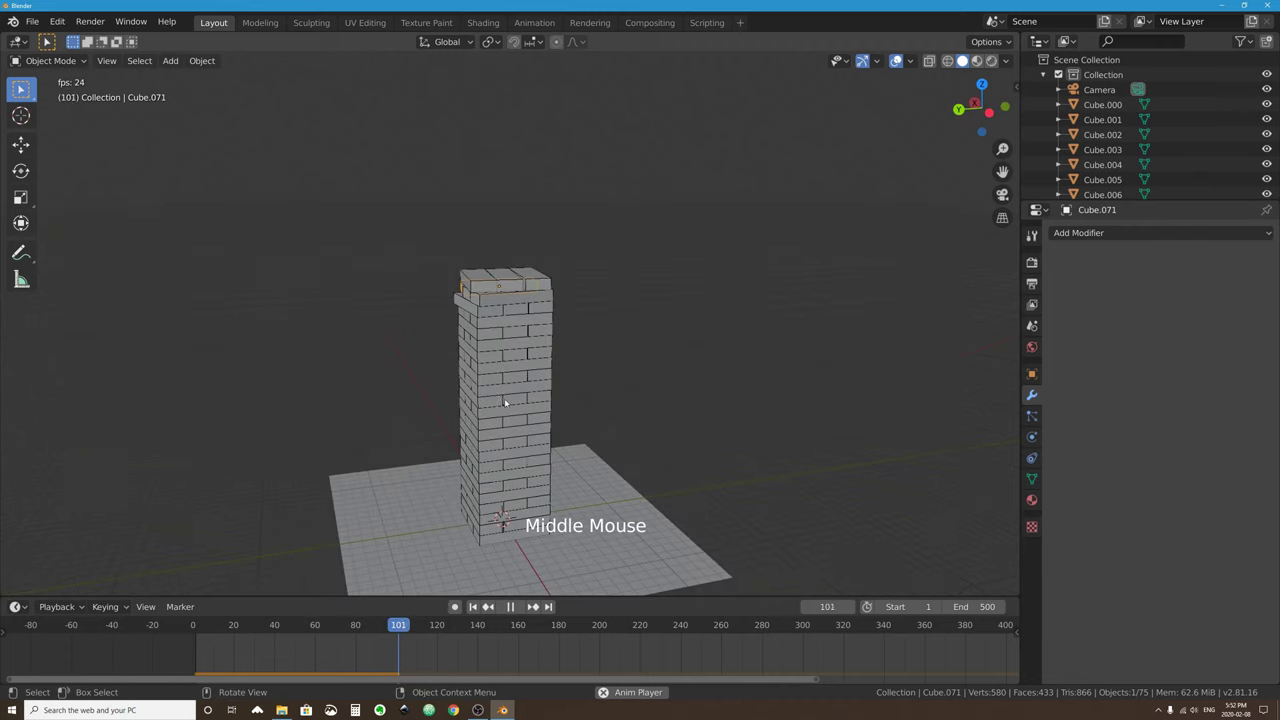
middle_click_drag(504, 398, 618, 445)
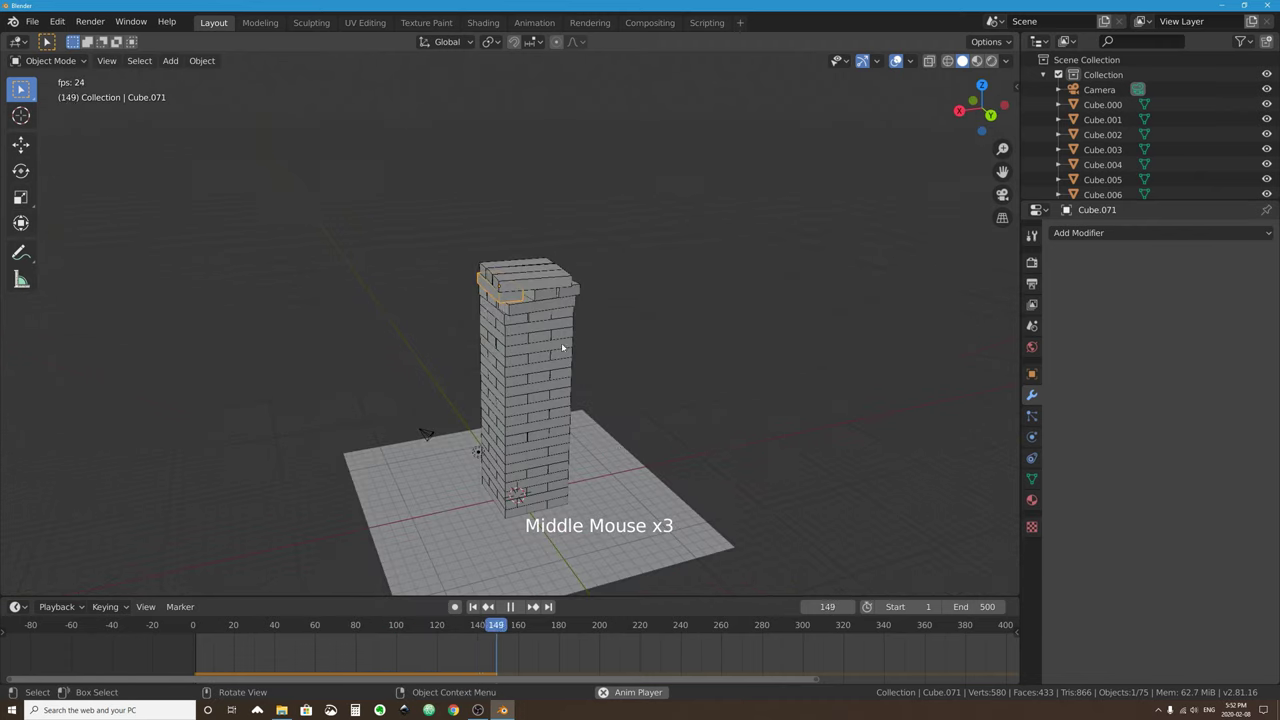
left_click(473, 606)
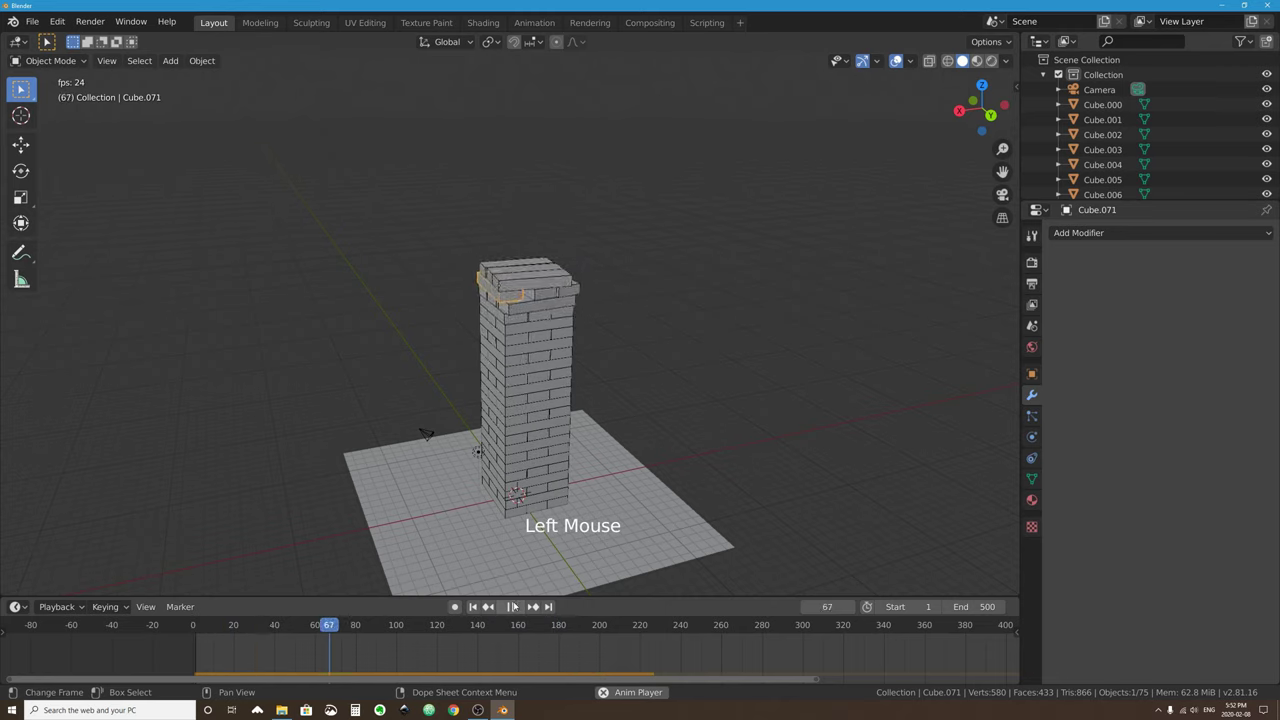
left_click(511, 606)
Inspect the rigid body settings of a block on top of the tower and of the ground plane.
left_click(530, 280)
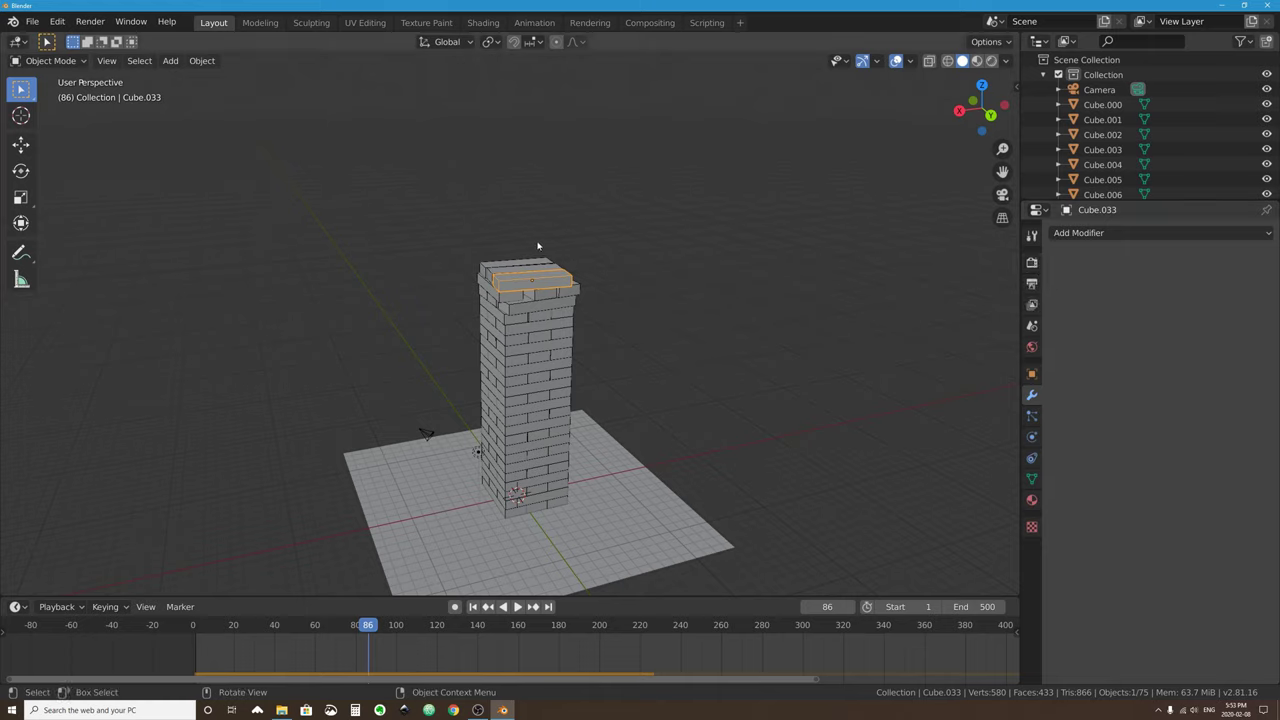
left_click(1032, 437)
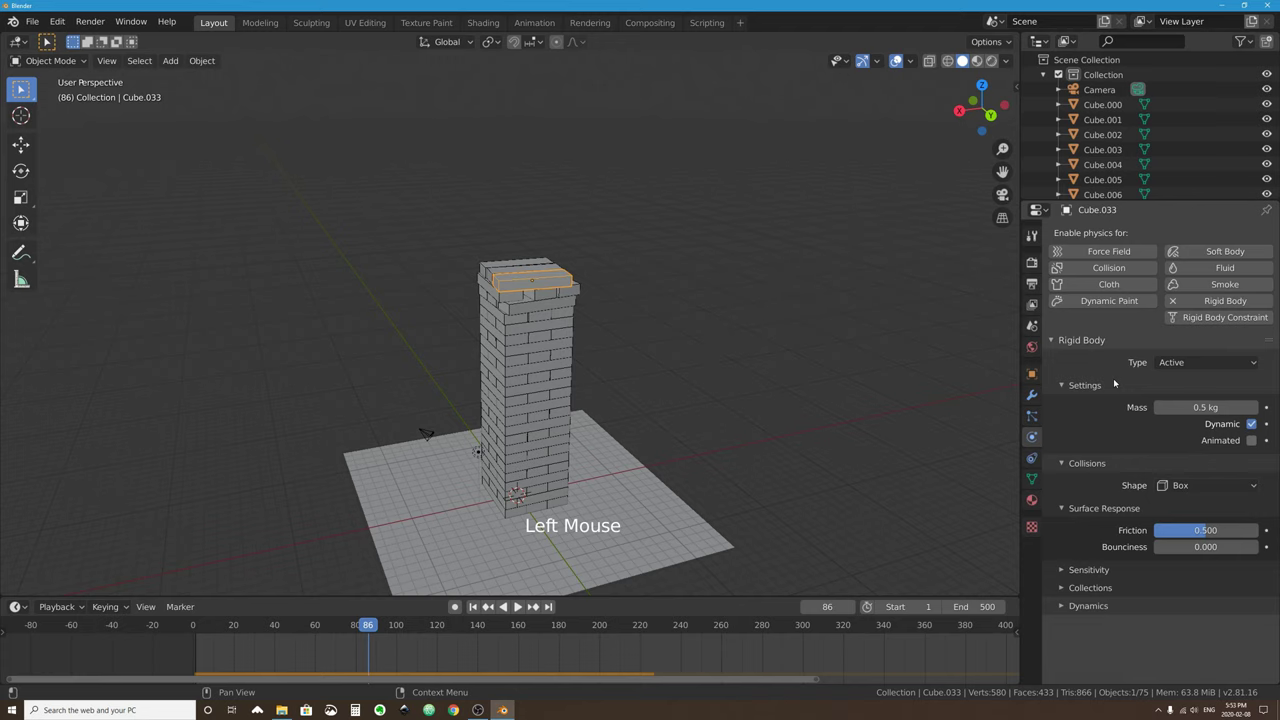
left_click(620, 478)
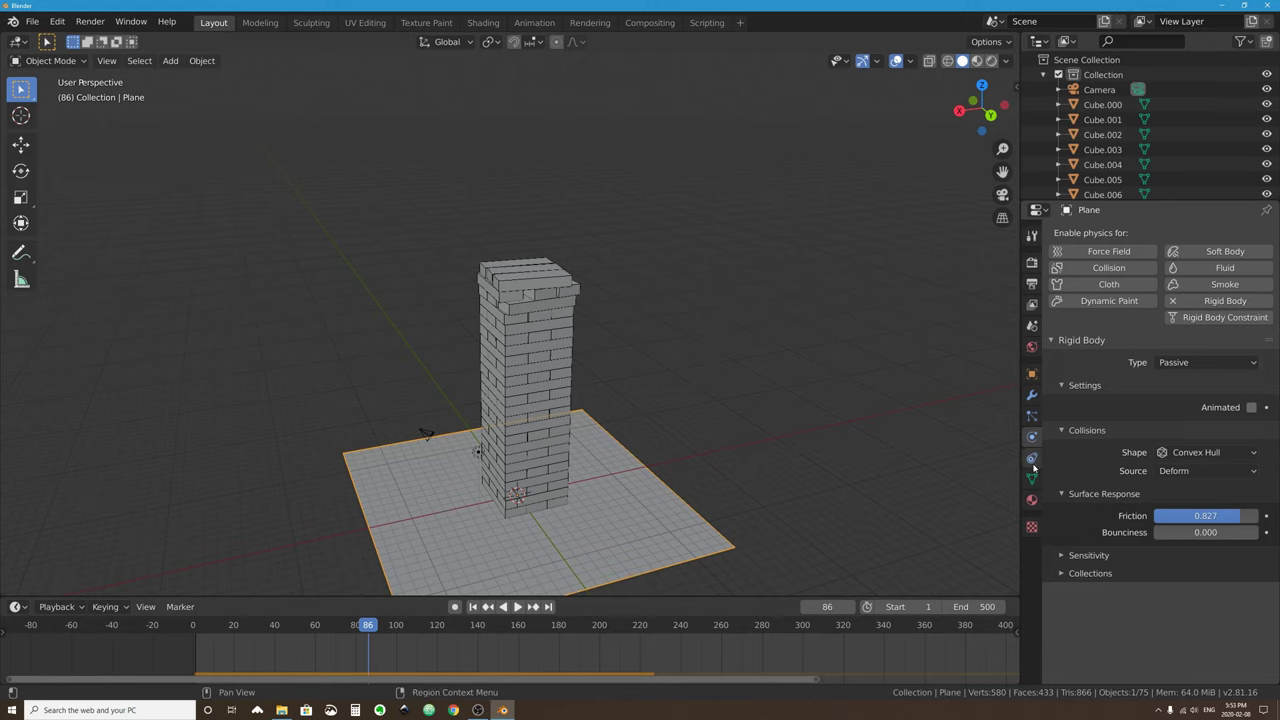
Set the Rigid Body World's steps per second to 120.
left_click(1032, 326)
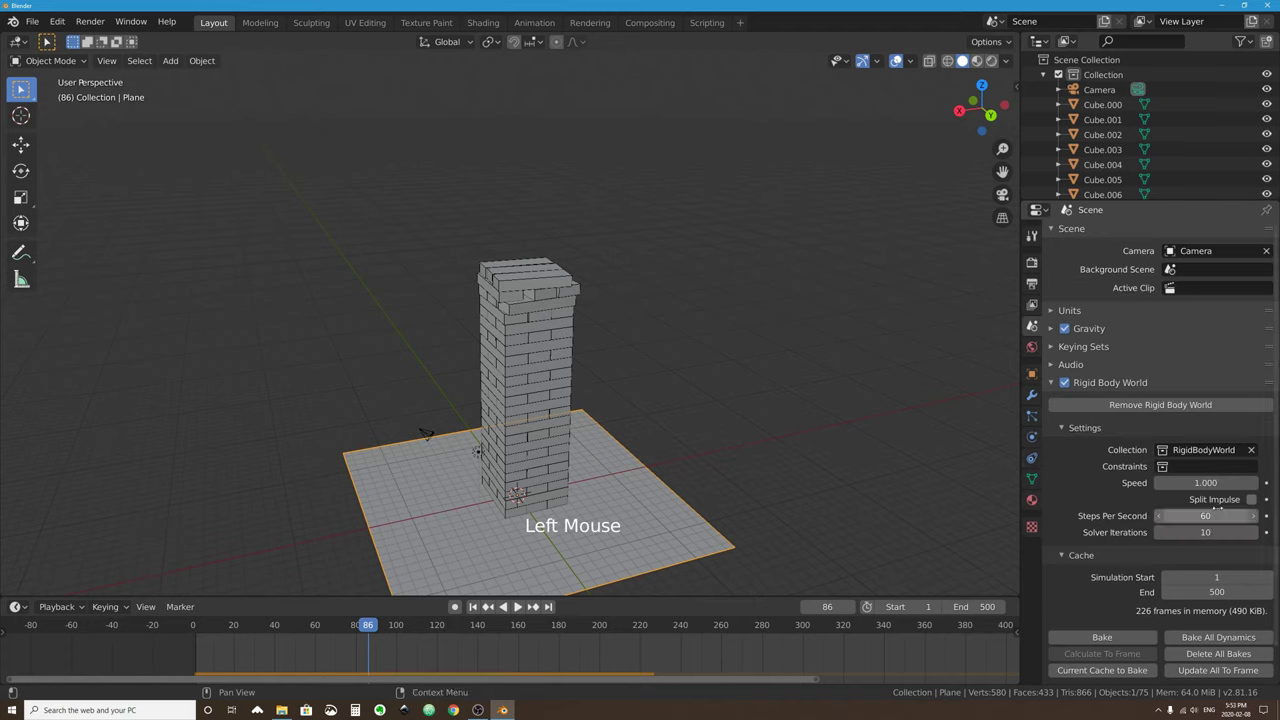
double_click(1225, 515)
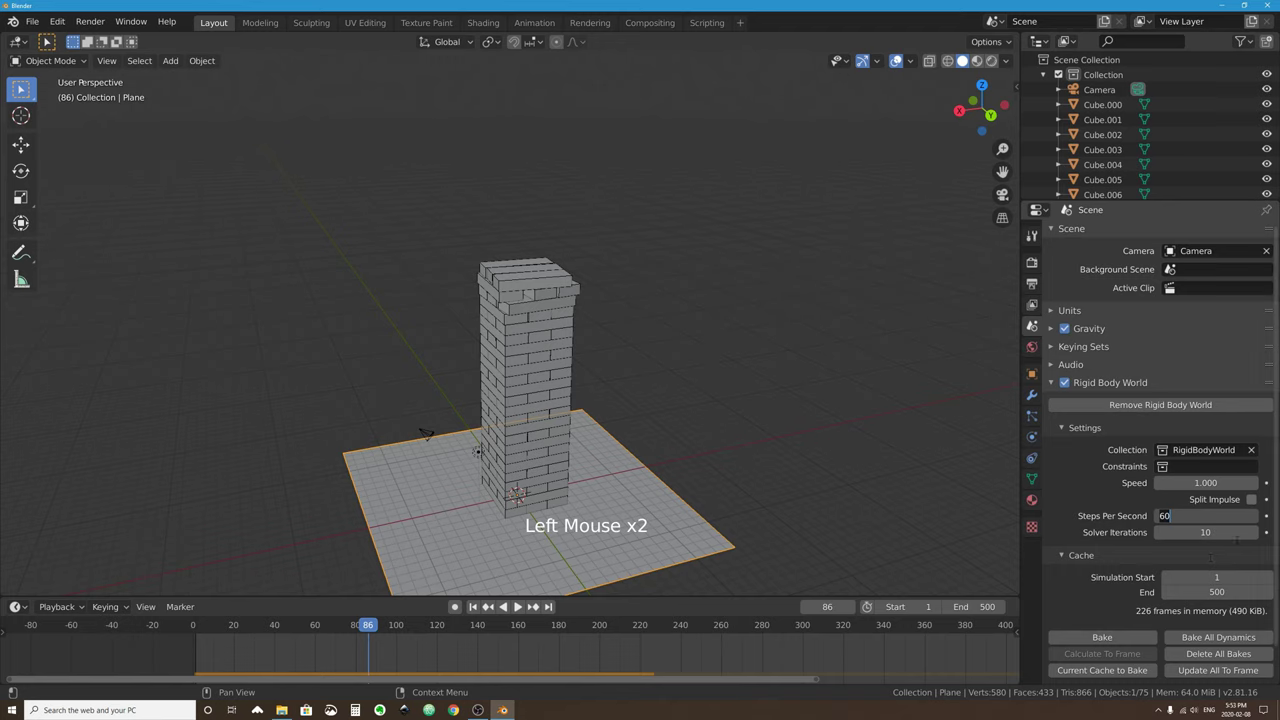
type("120")
key("Return")
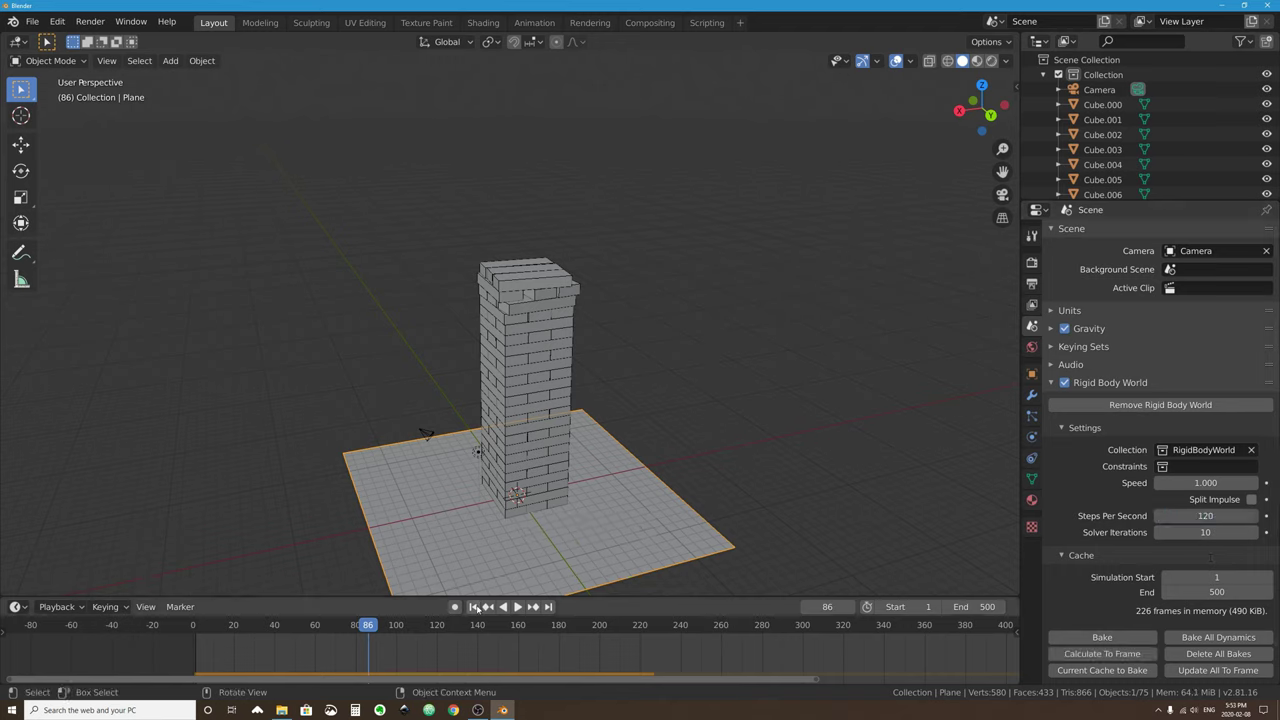
Rewind to the first frame, play the simulation with the new solver setting, and pause it.
left_click(473, 606)
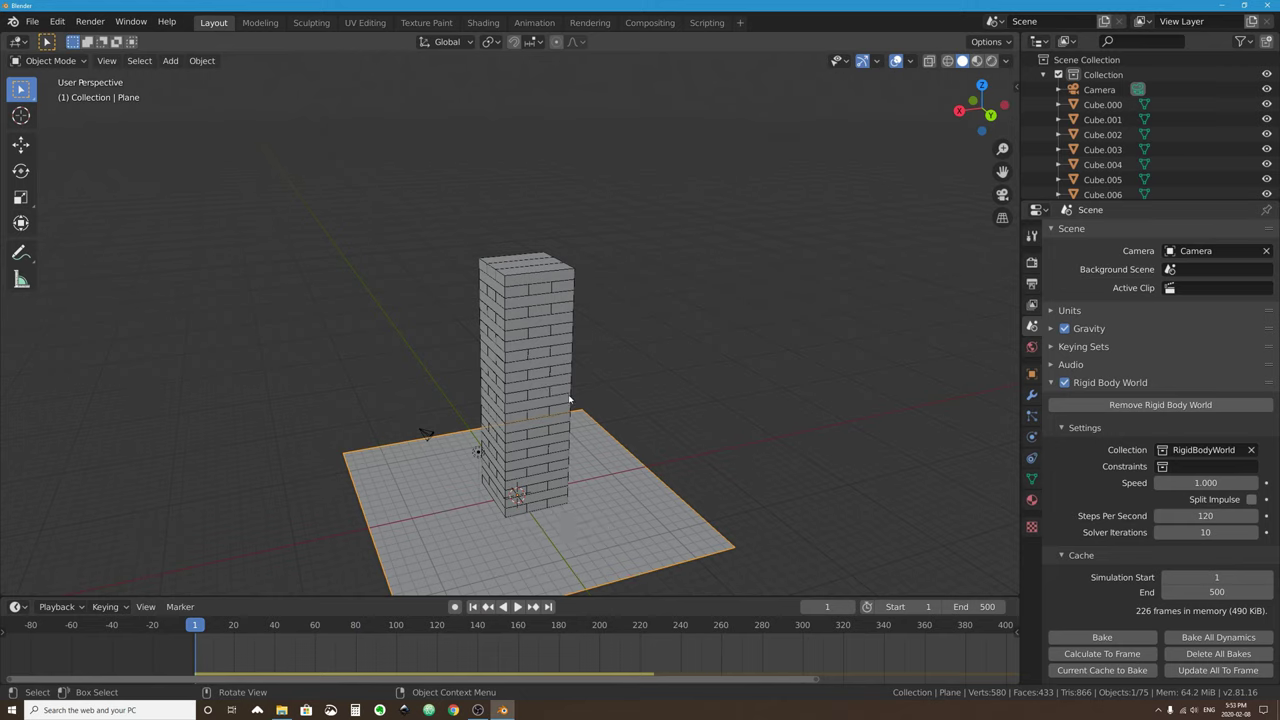
left_click(518, 607)
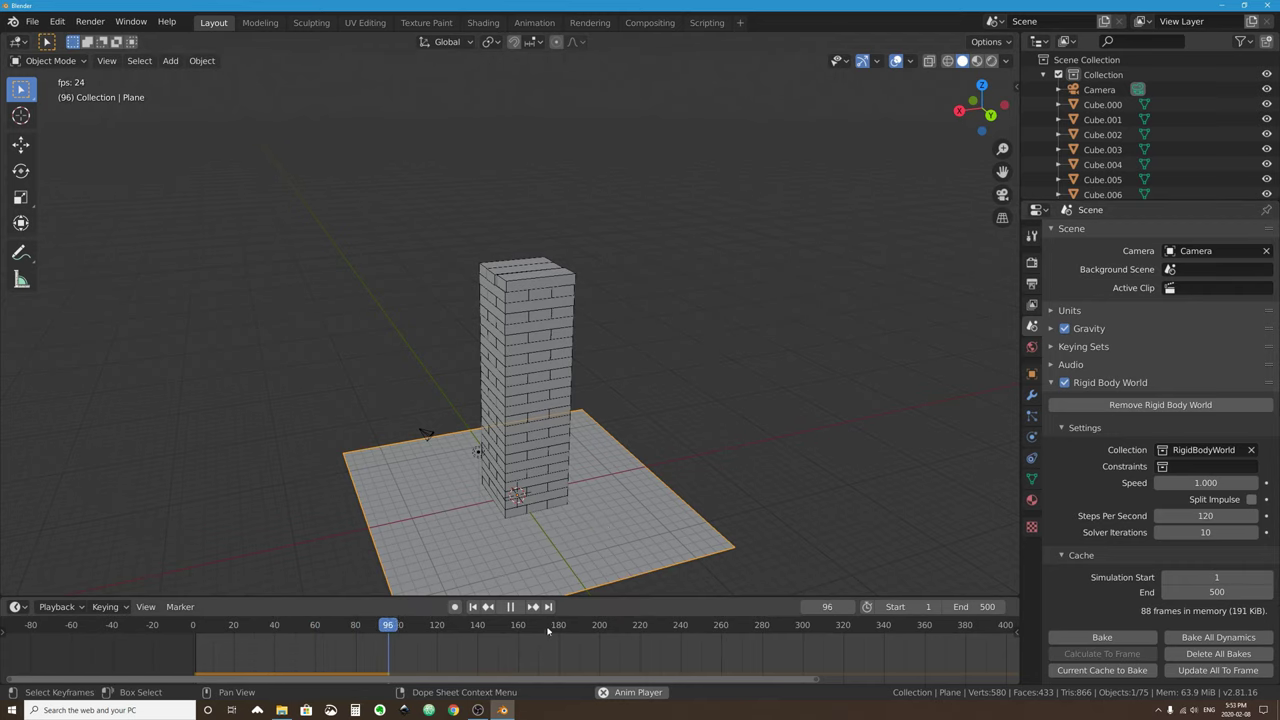
left_click(510, 606)
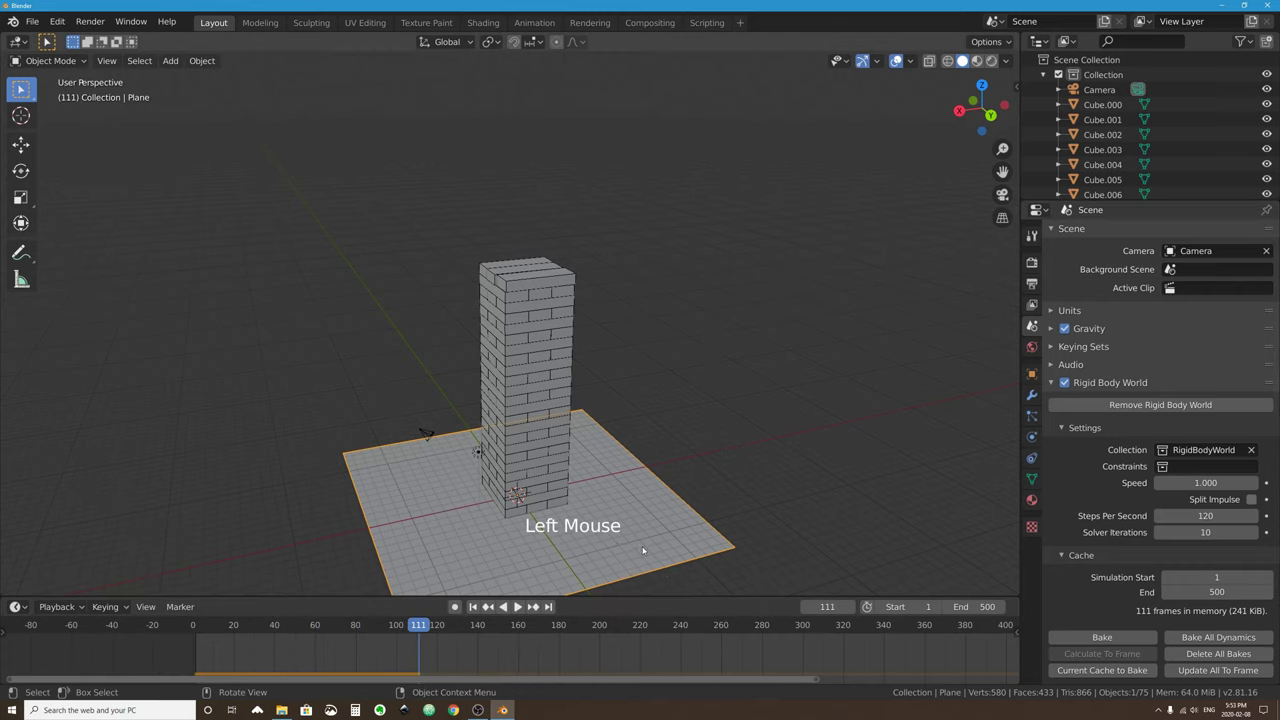
Scale the ground plane up uniformly so it extends well beyond the tower on all sides.
middle_click_drag(643, 550, 649, 519)
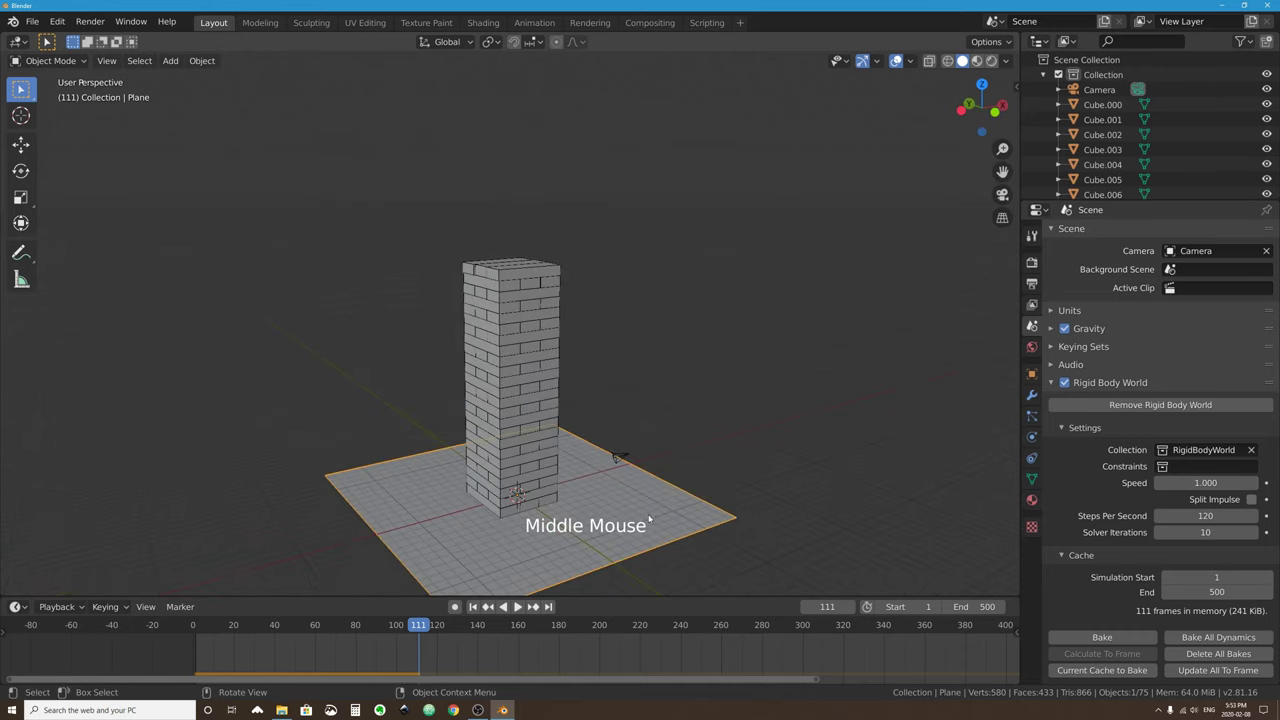
left_click(649, 519)
key("s")
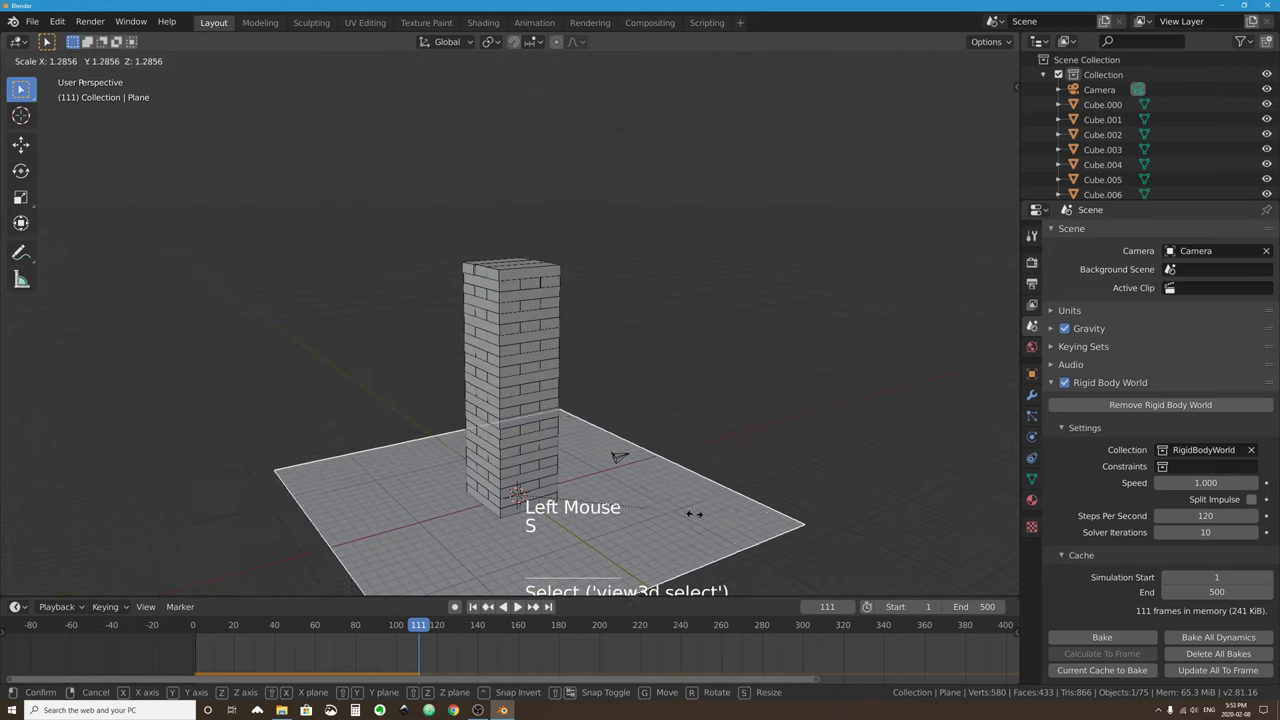
left_click(840, 522)
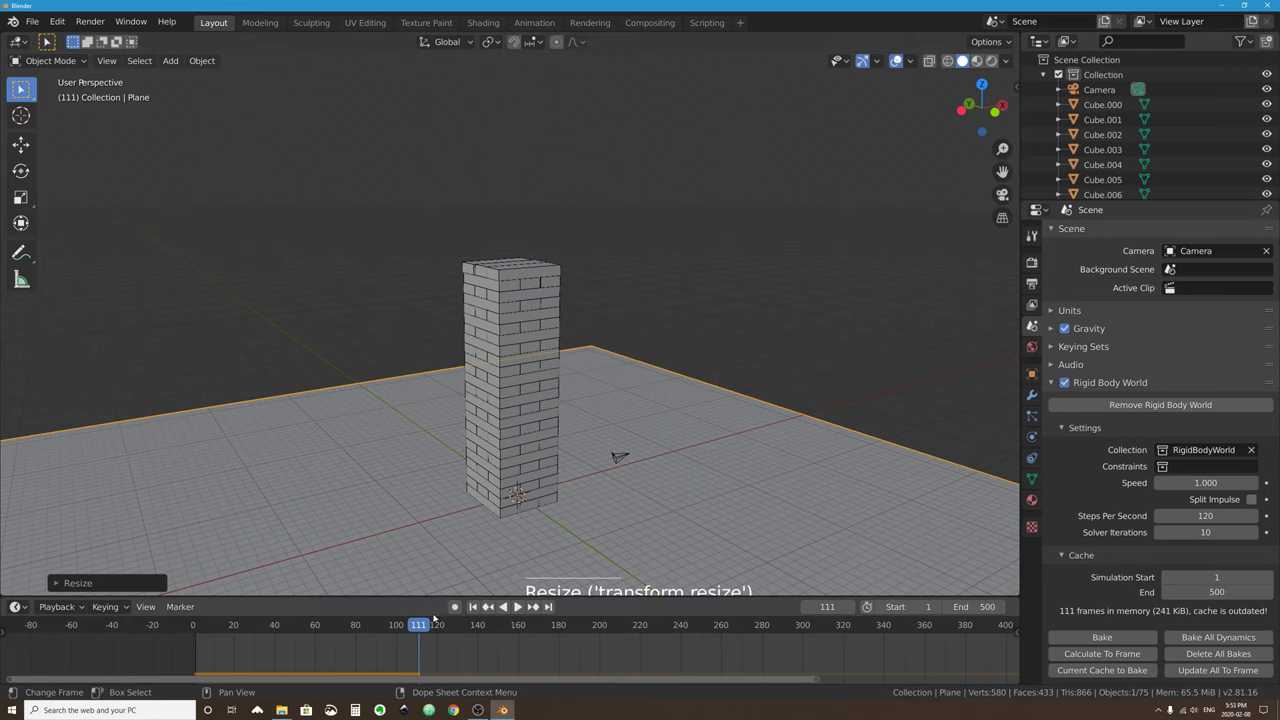
Return to frame 0, run the simulation on the enlarged ground plane, and pause it.
left_click_drag(434, 618, 193, 620)
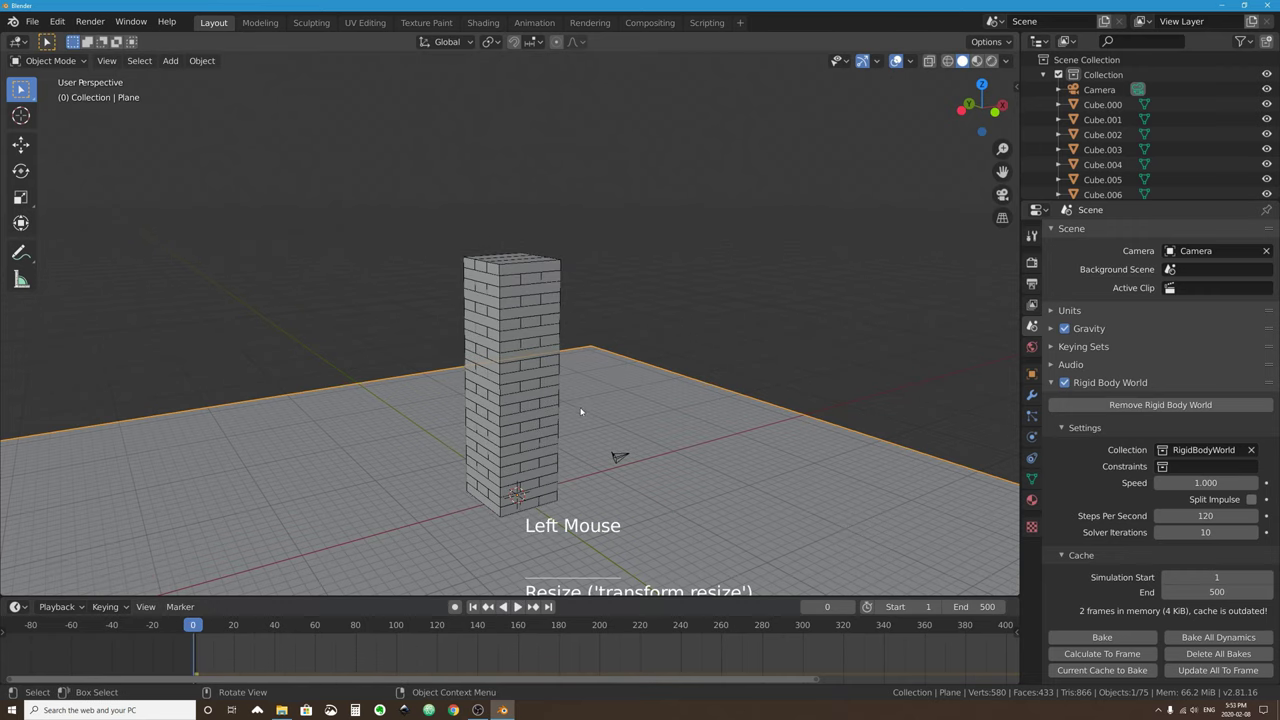
key("space")
key("space")
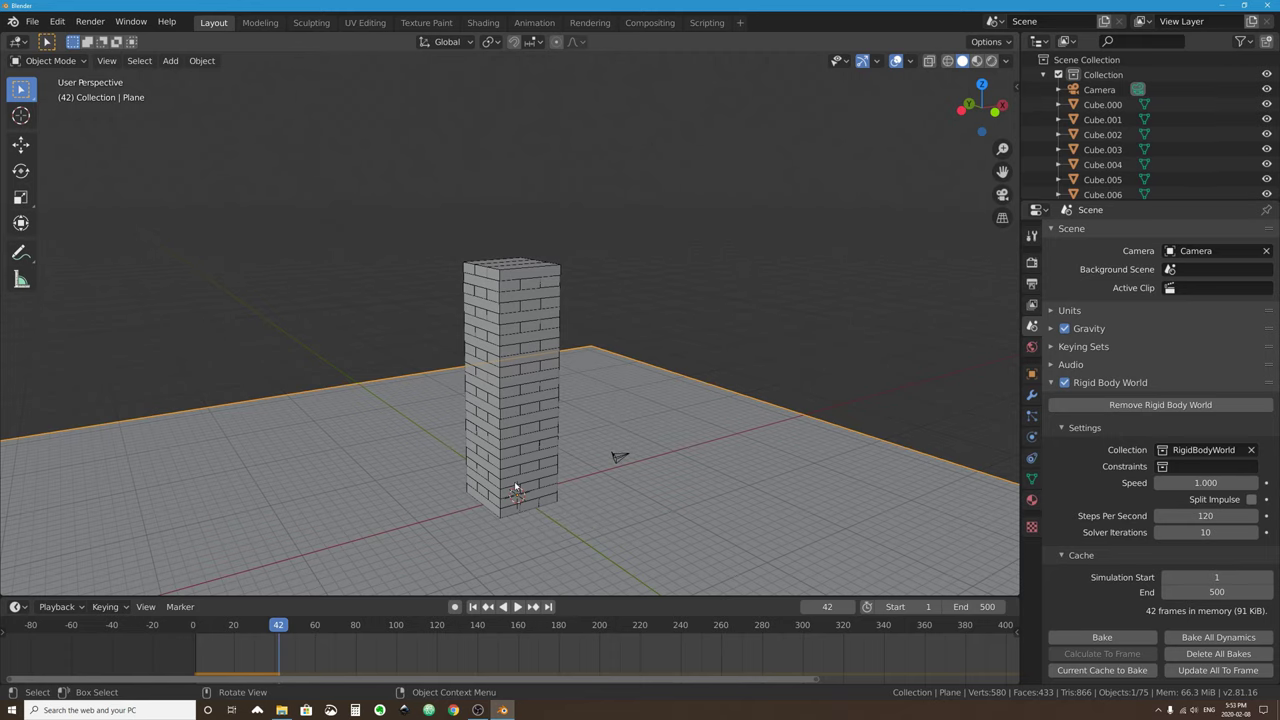
Add a torus mesh at the 3D cursor, at the base of the tower.
middle_click_drag(514, 481, 639, 325)
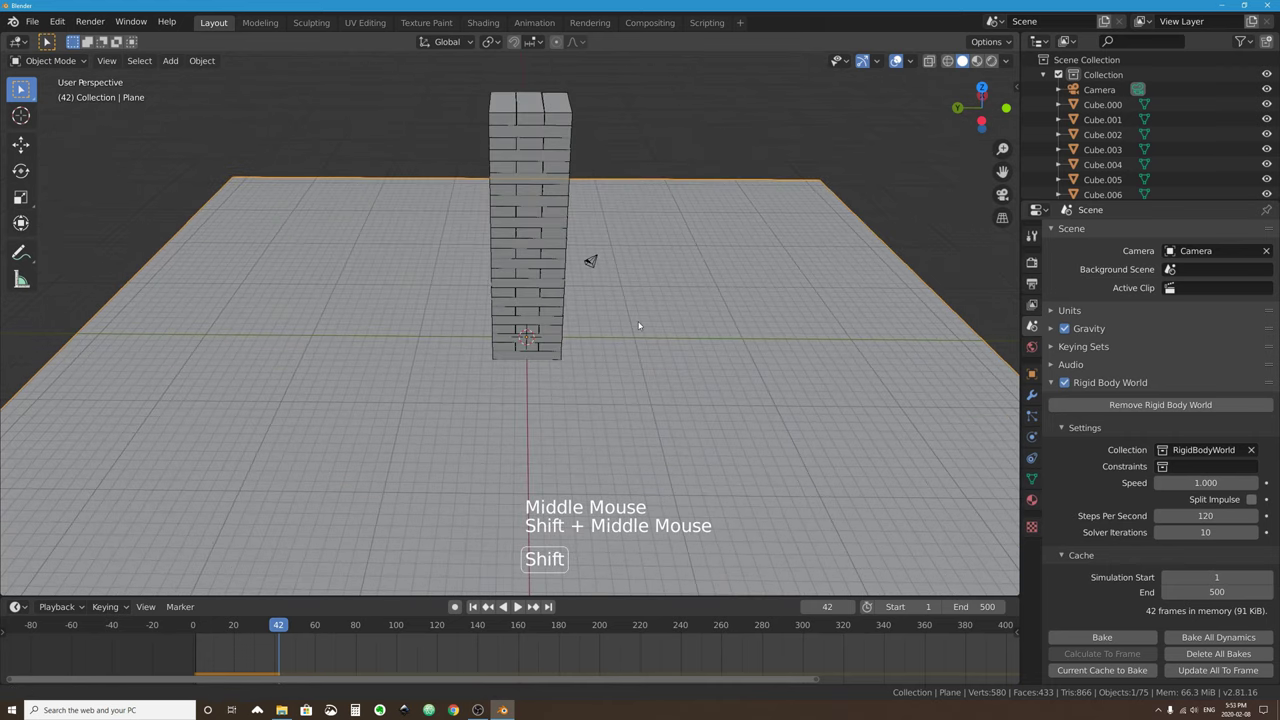
left_click(176, 62)
mouse_move(186, 79)
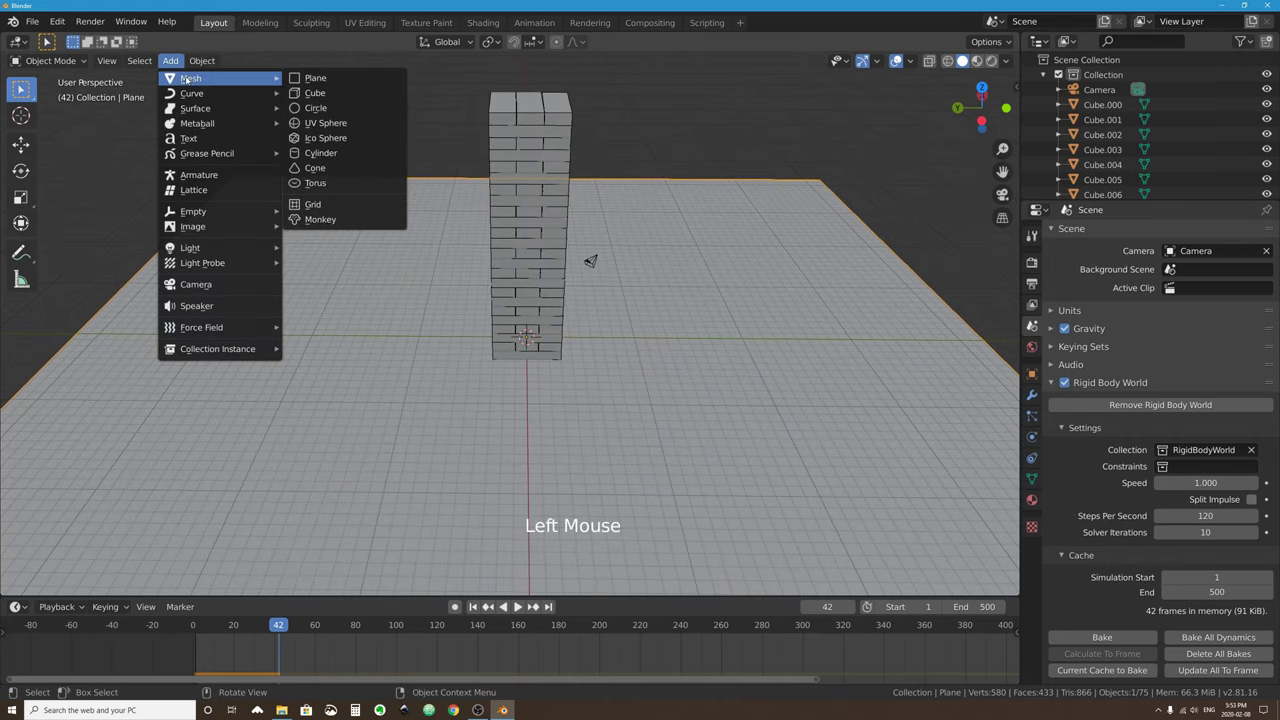
left_click(171, 61)
left_click(327, 184)
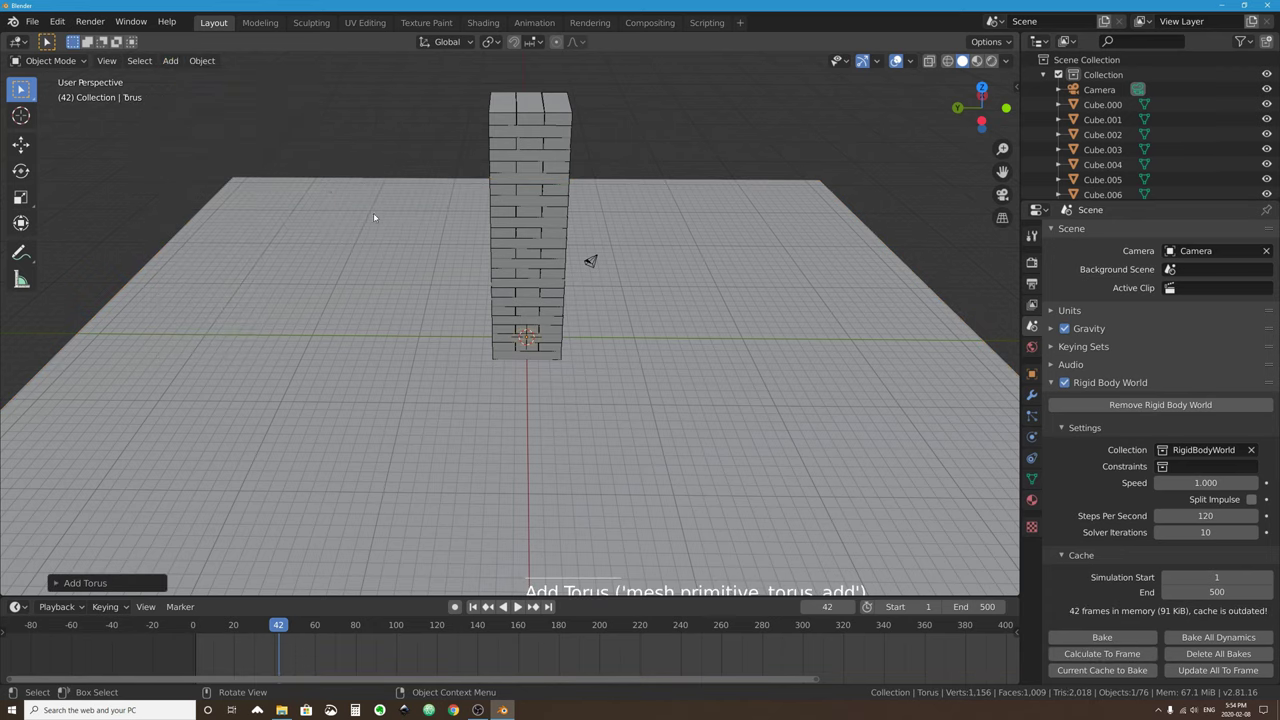
Set the new torus to 24 major segments, with a major radius of 0.86 m and a minor radius of 0.24 m.
middle_click_drag(594, 371, 594, 251)
scroll(540, 256, "up", 10)
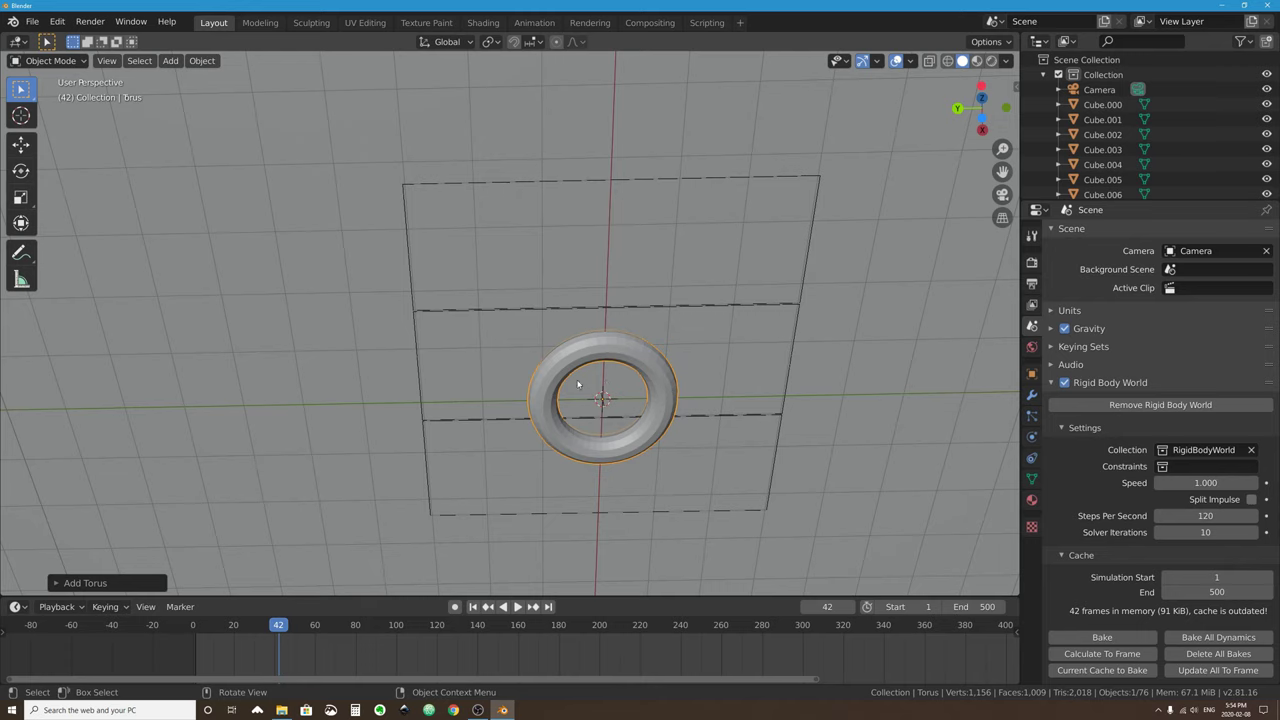
middle_click_drag(578, 384, 485, 233)
scroll(593, 304, "up", 4)
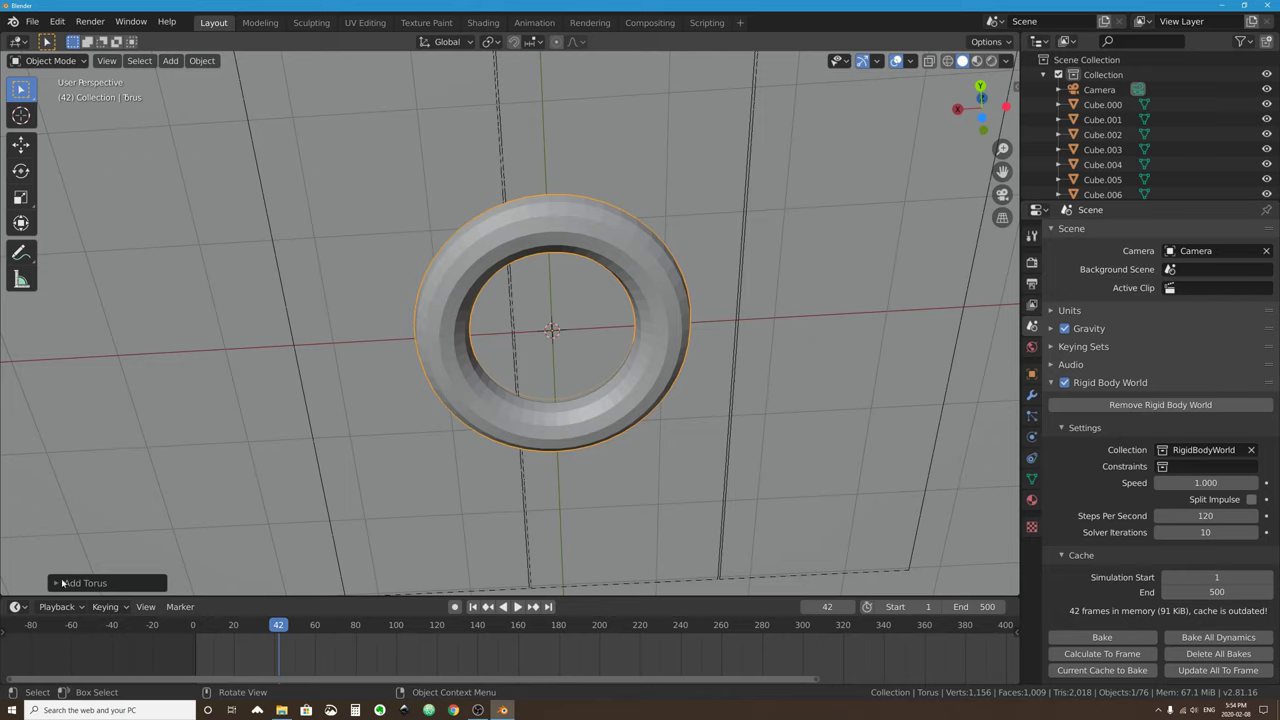
left_click(65, 587)
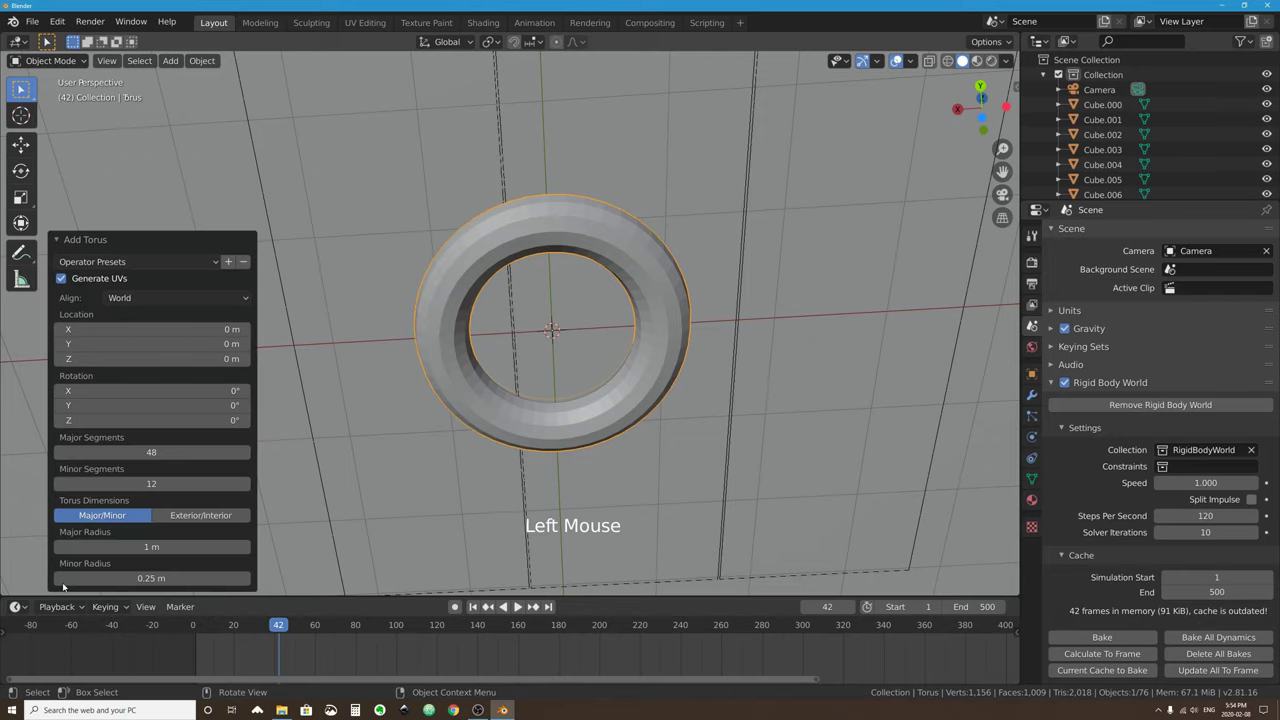
left_click(93, 245)
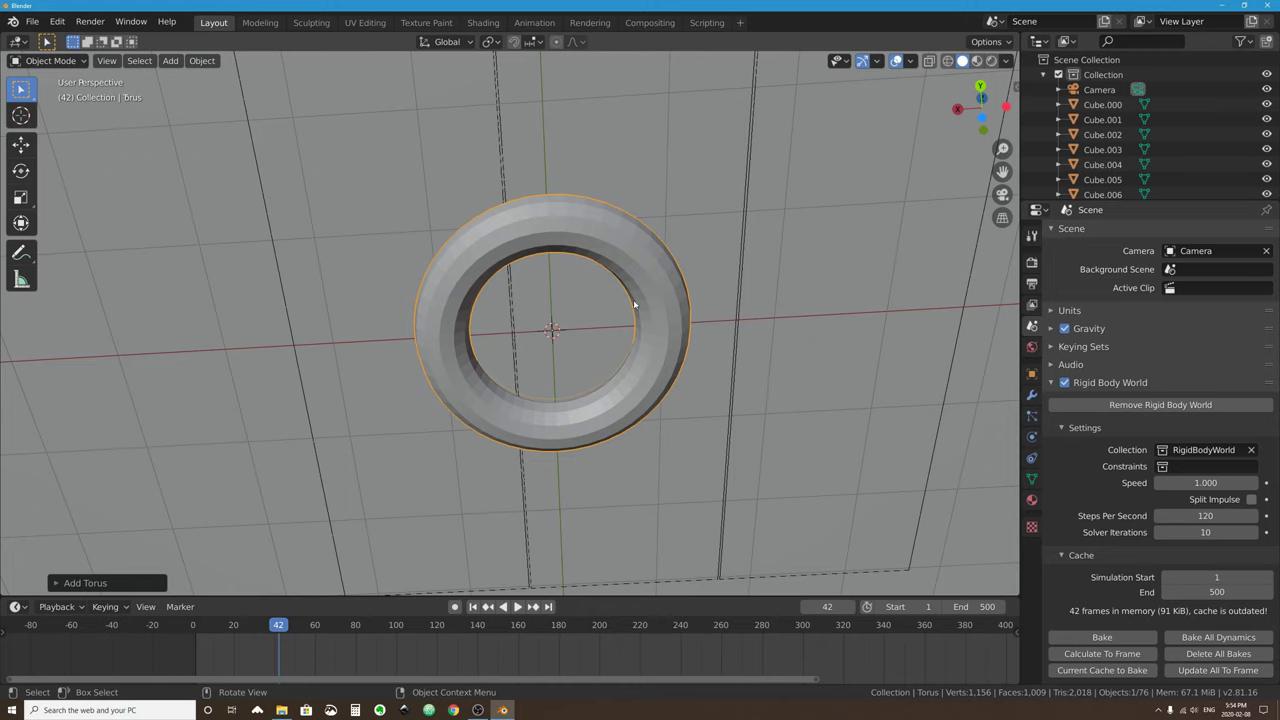
left_click(62, 584)
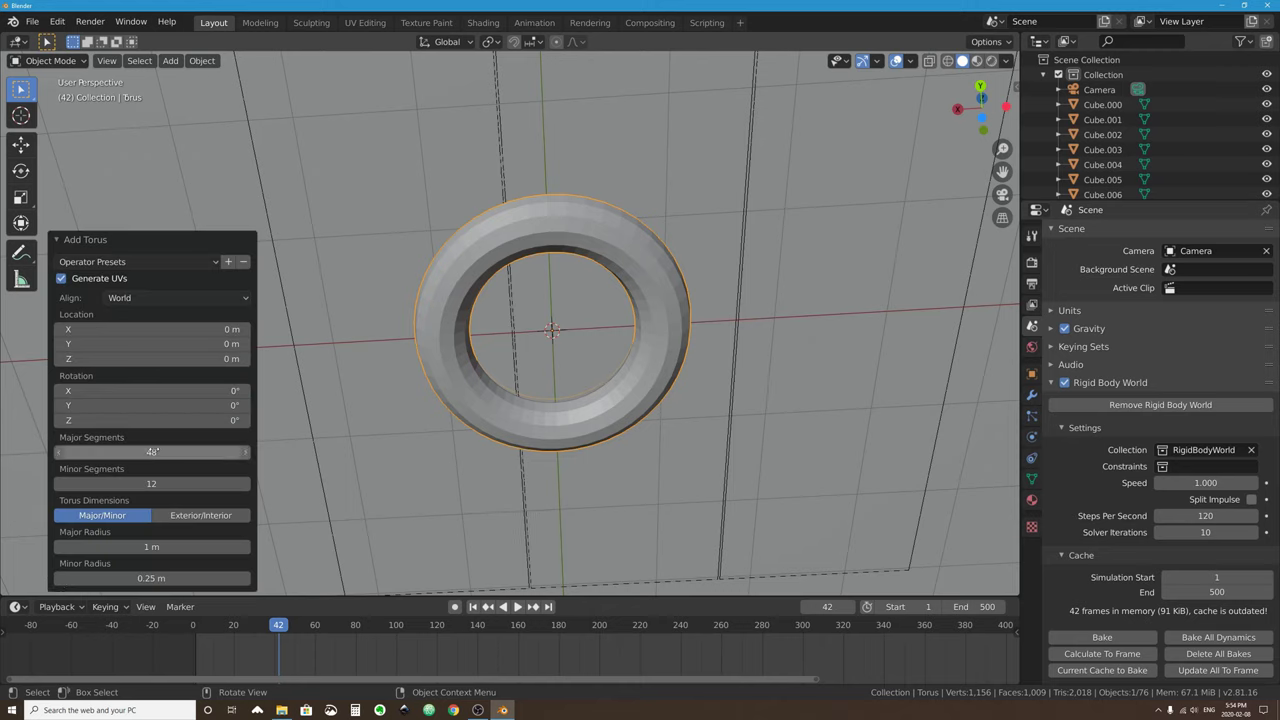
scroll(150, 391, "down", 3)
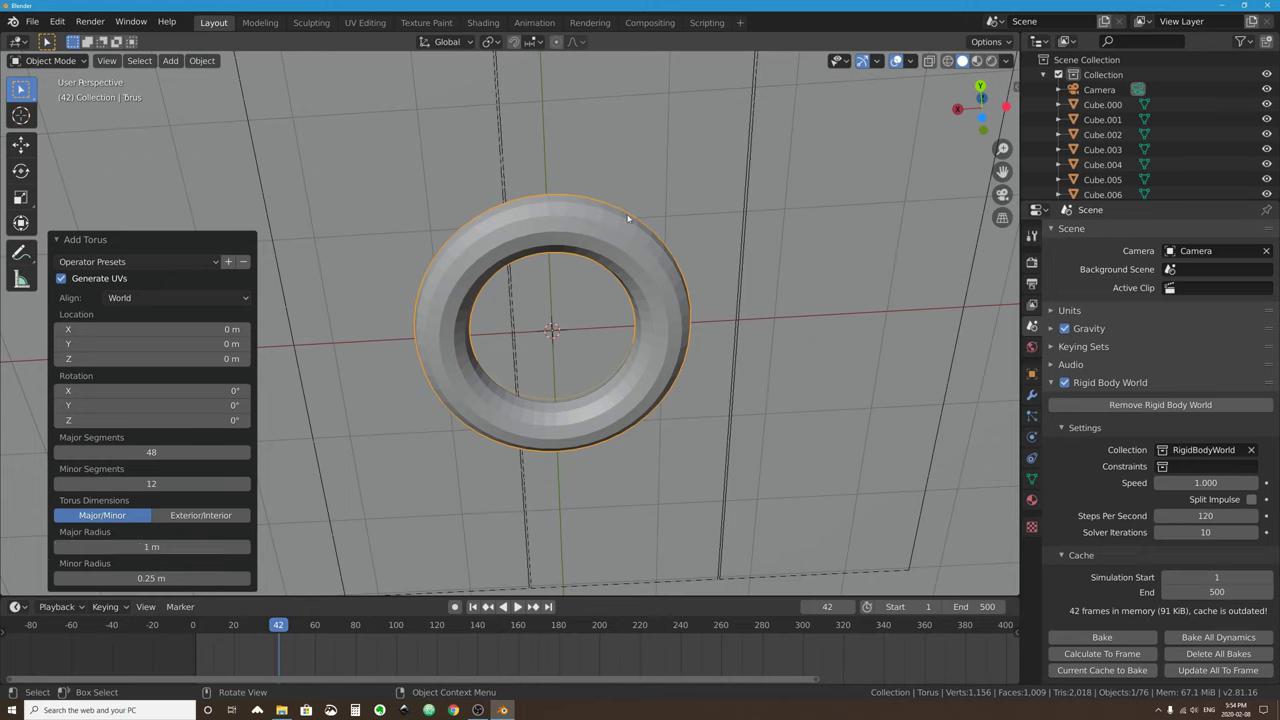
left_click(162, 453)
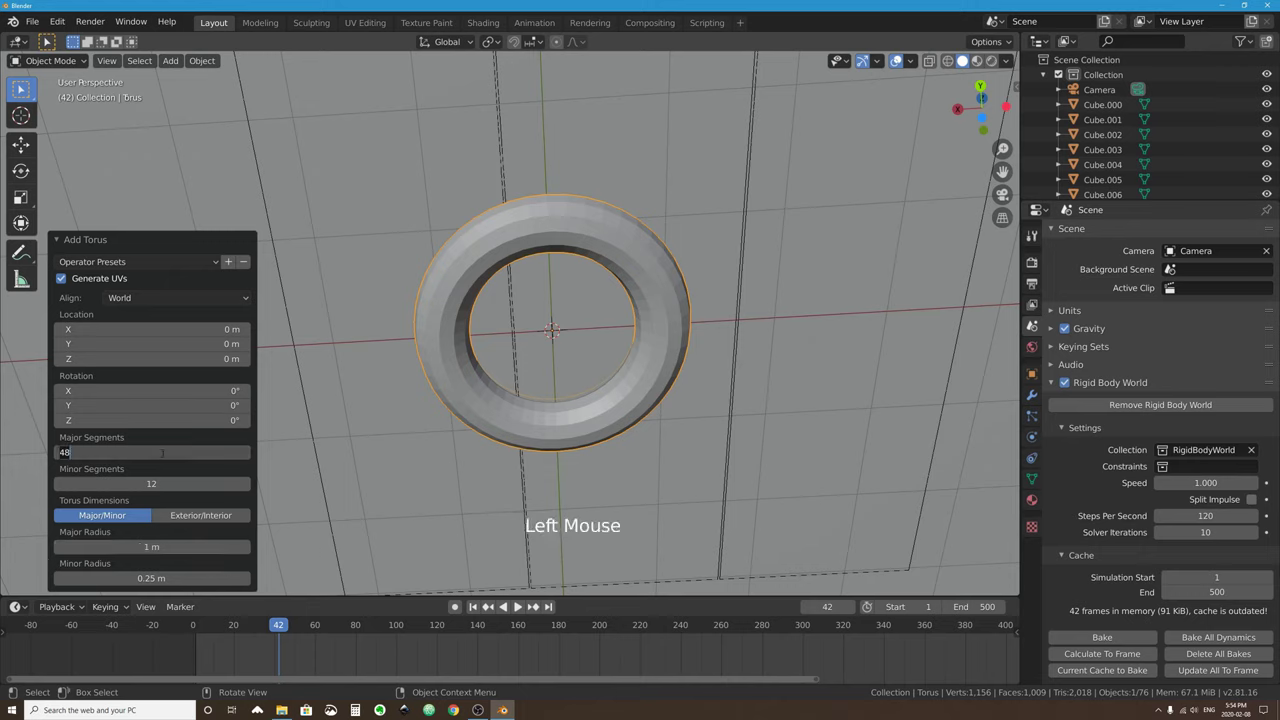
type("24")
key("Return")
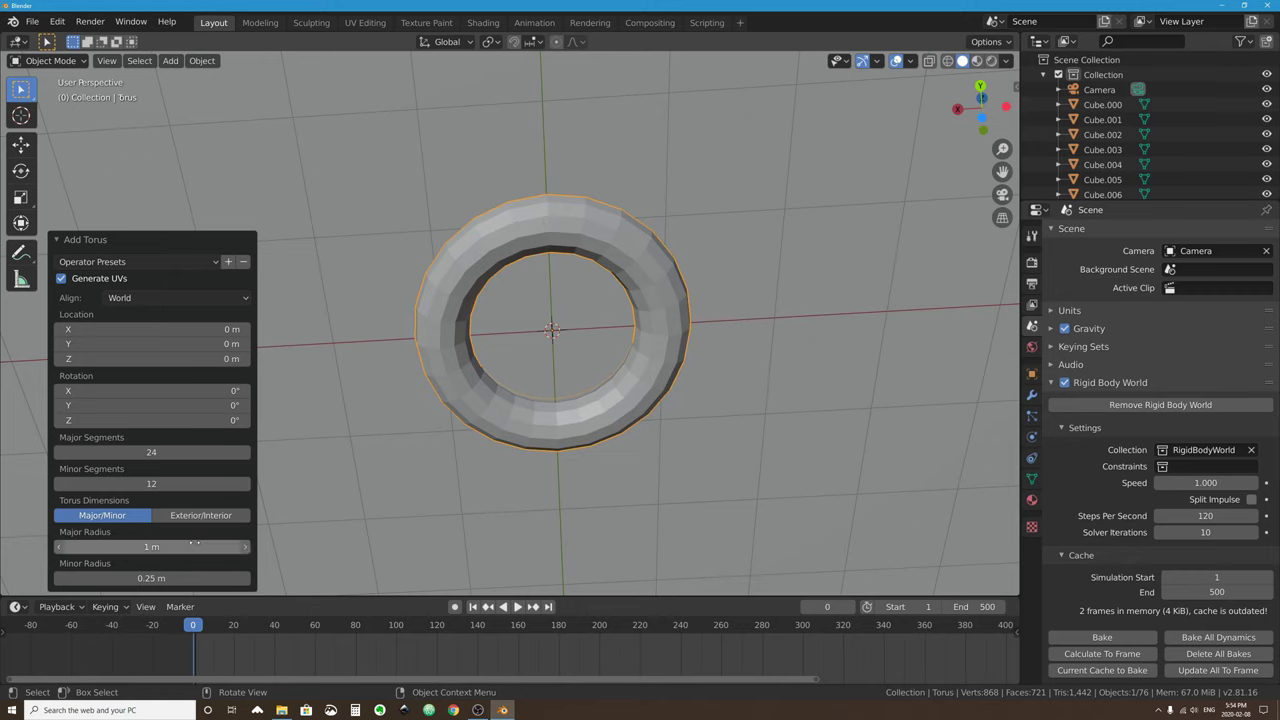
left_click_drag(155, 547, 154, 578)
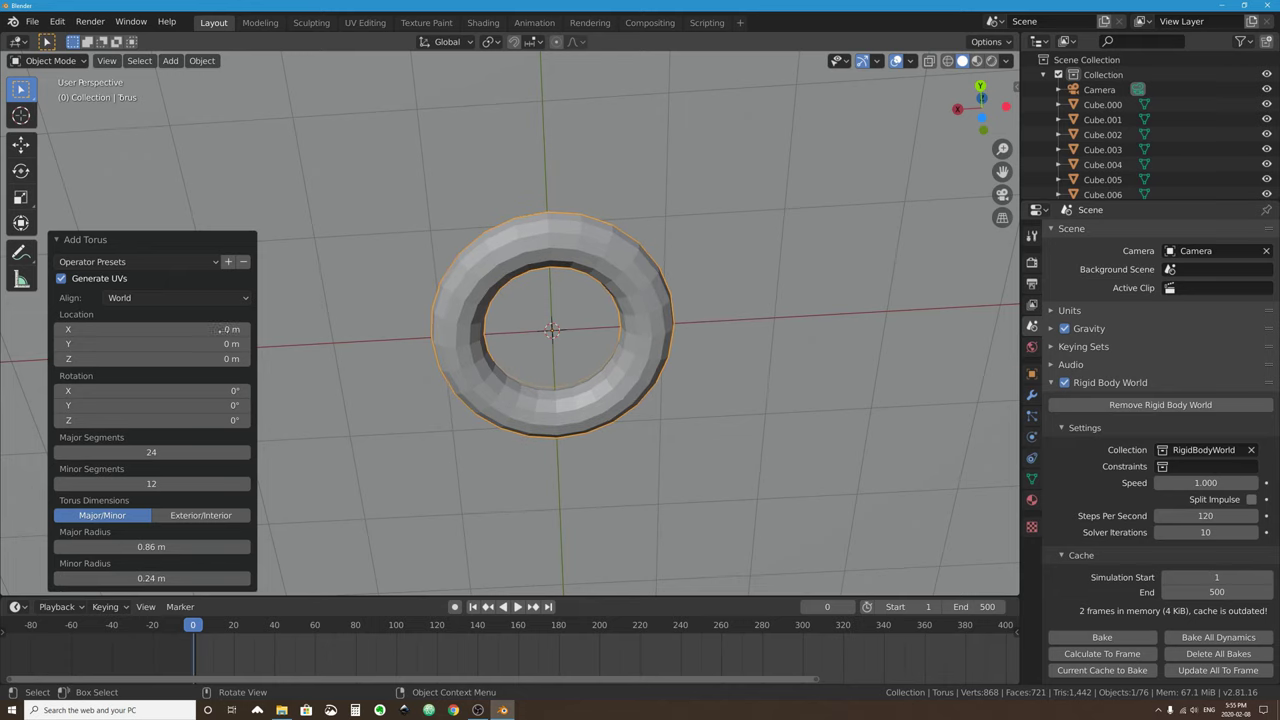
Set the torus location to X -10 m and Z 8 m so it sits beside the tower.
scroll(411, 278, "down", 5)
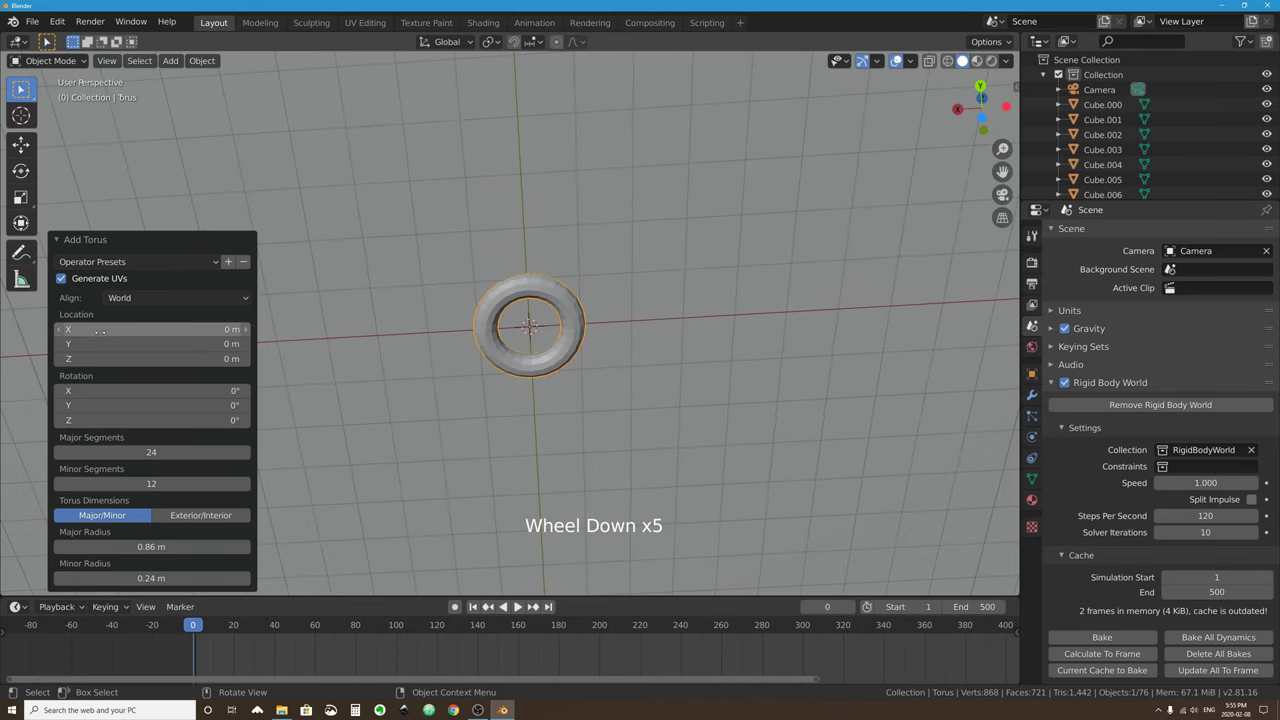
scroll(526, 262, "down", 8)
middle_click_drag(526, 262, 367, 364)
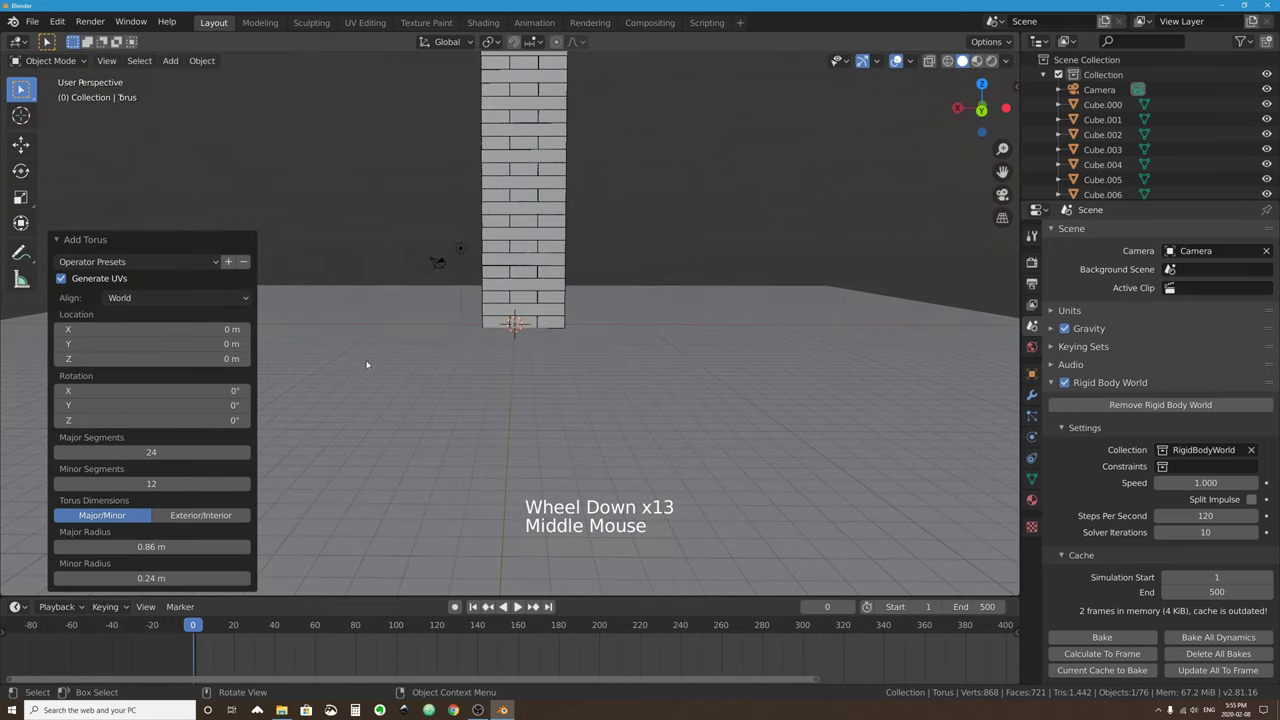
left_click_drag(150, 329, 200, 358)
Move the torus about 6.63 m farther from the tower along the negative X axis.
middle_click_drag(641, 108, 94, 155)
left_click(20, 145)
scroll(466, 209, "up", 2)
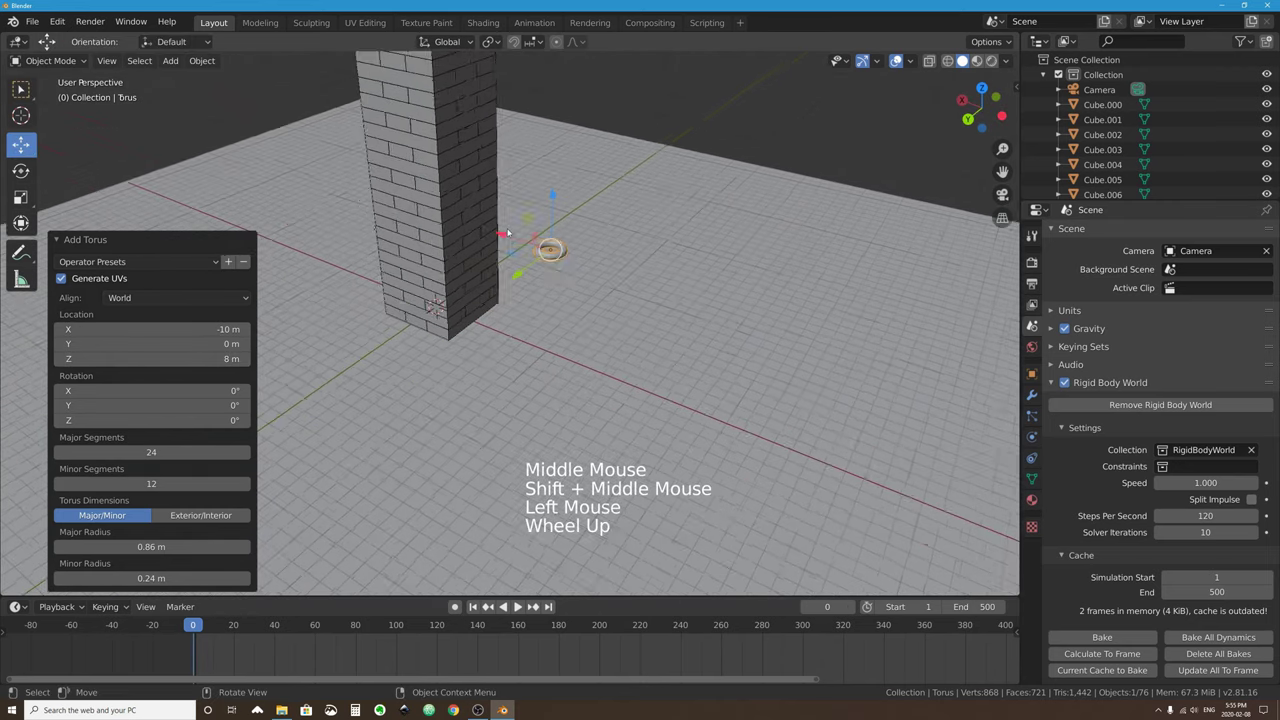
left_click_drag(505, 216, 646, 220)
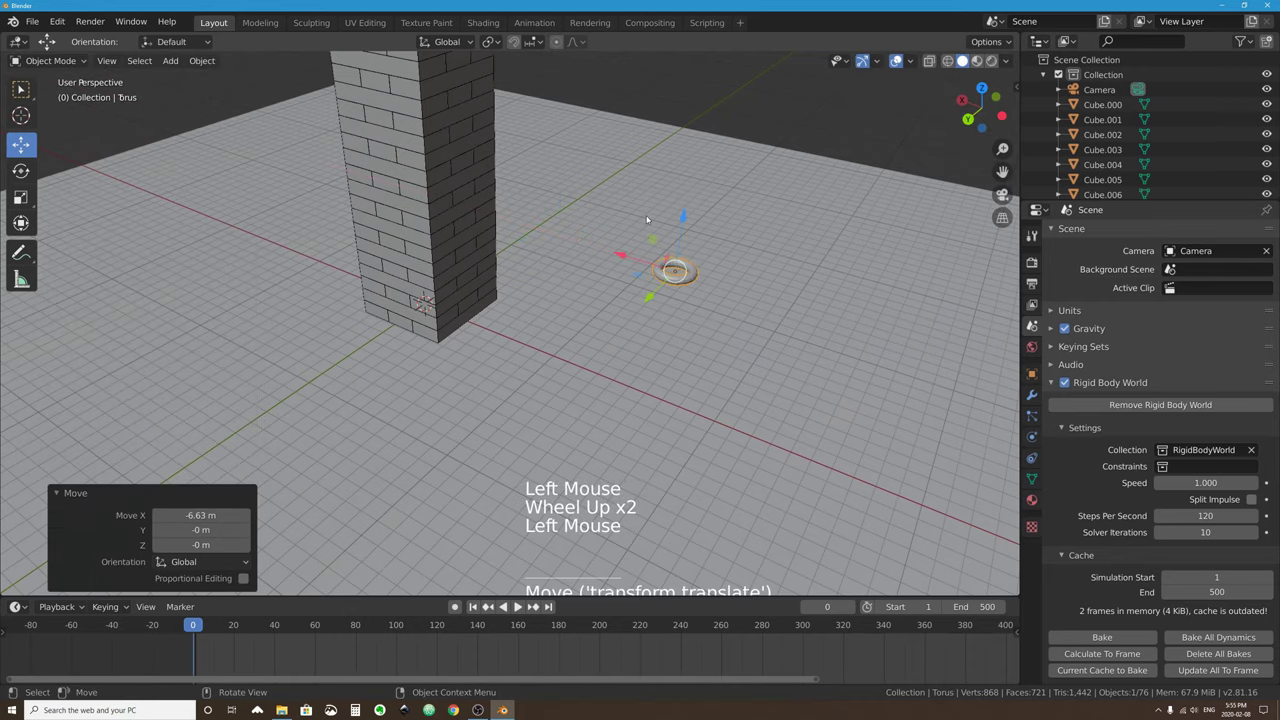
In front view, raise the torus about 16.4 m to just above tower-top height and shift it about -3.05 m in X.
key("KP_1")
scroll(706, 183, "down", 3)
middle_click_drag(706, 183, 629, 285, "shift")
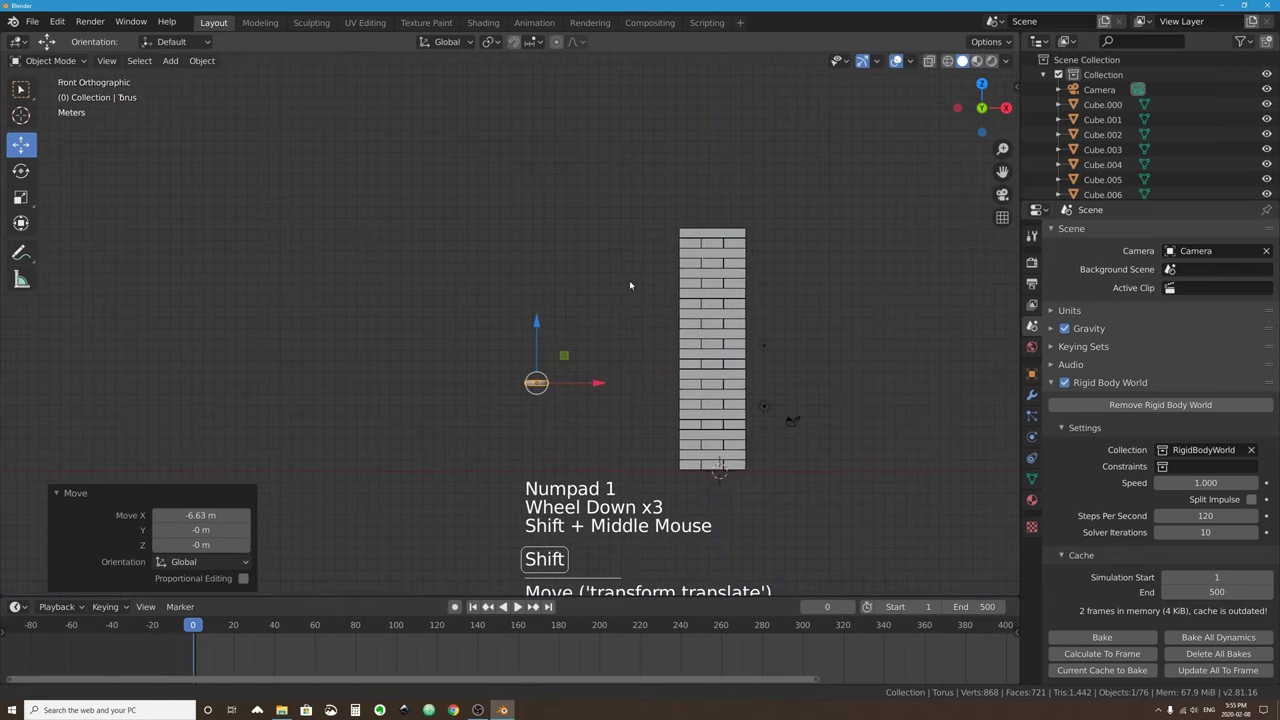
key("g")
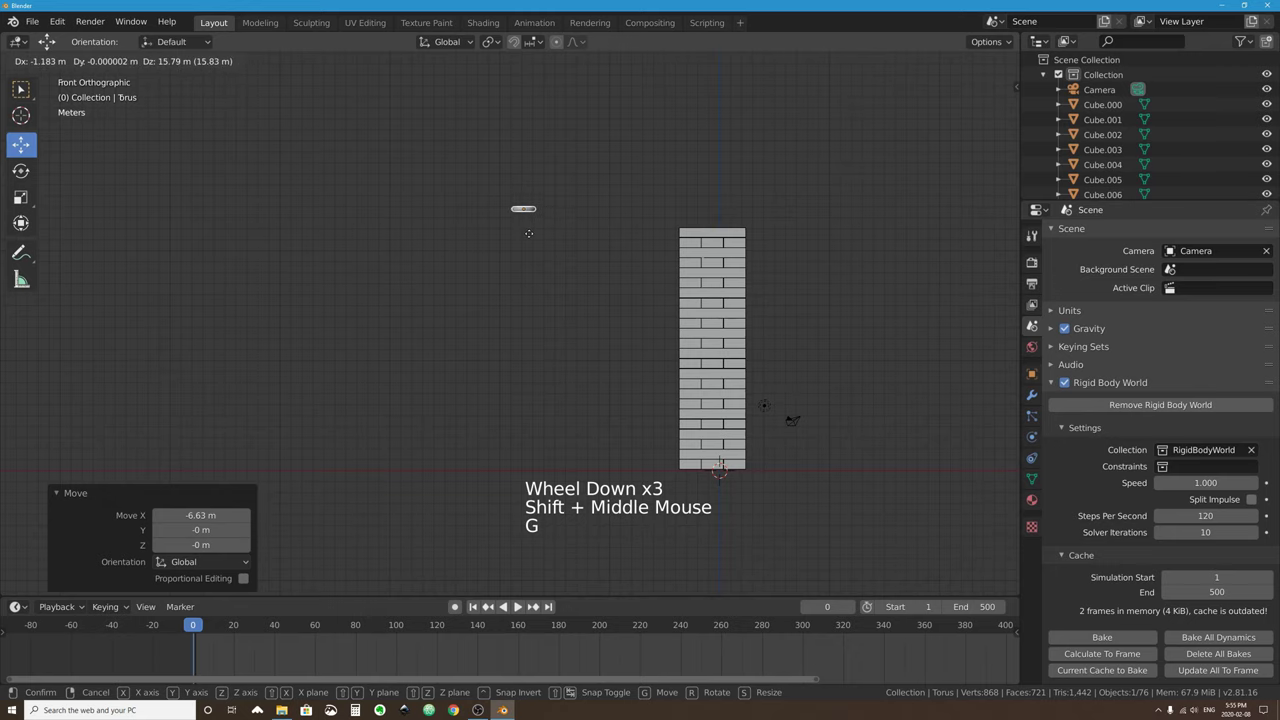
left_click(508, 224)
scroll(520, 148, "up", 2)
middle_click_drag(523, 140, 529, 286, "shift")
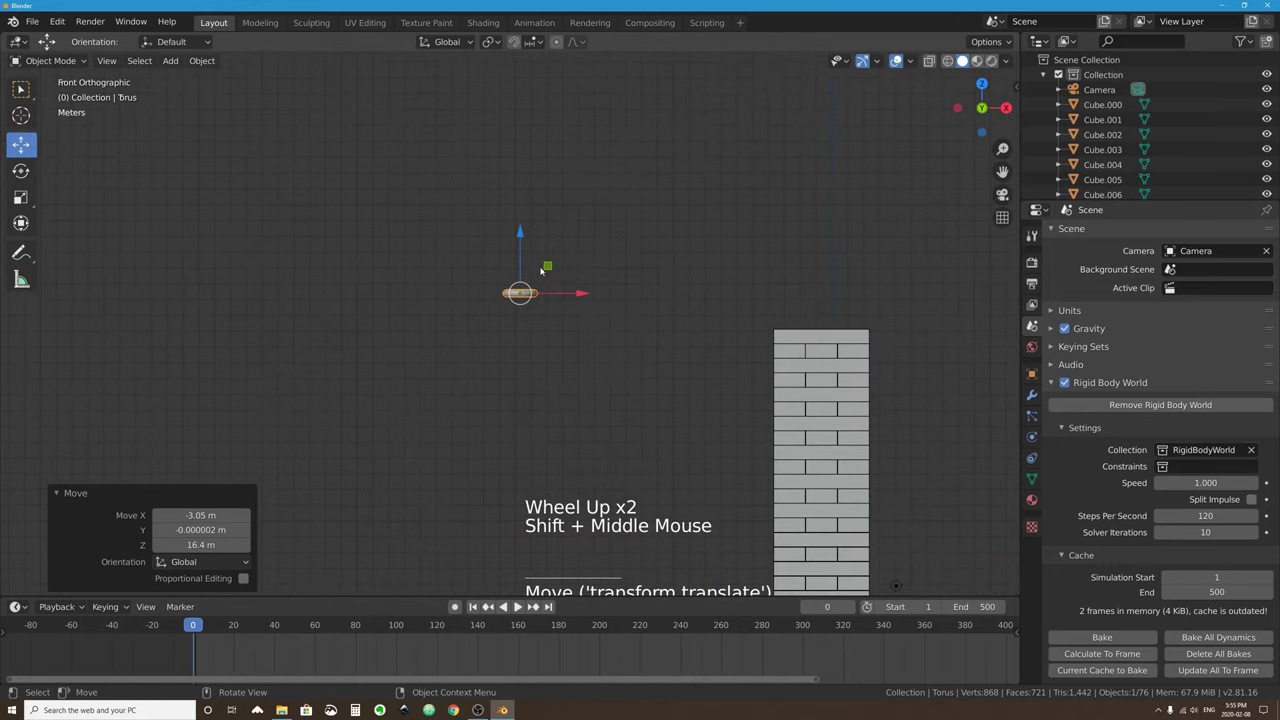
Open the torus mesh for editing and switch to edge selection.
scroll(544, 262, "up", 3)
key("KP_7")
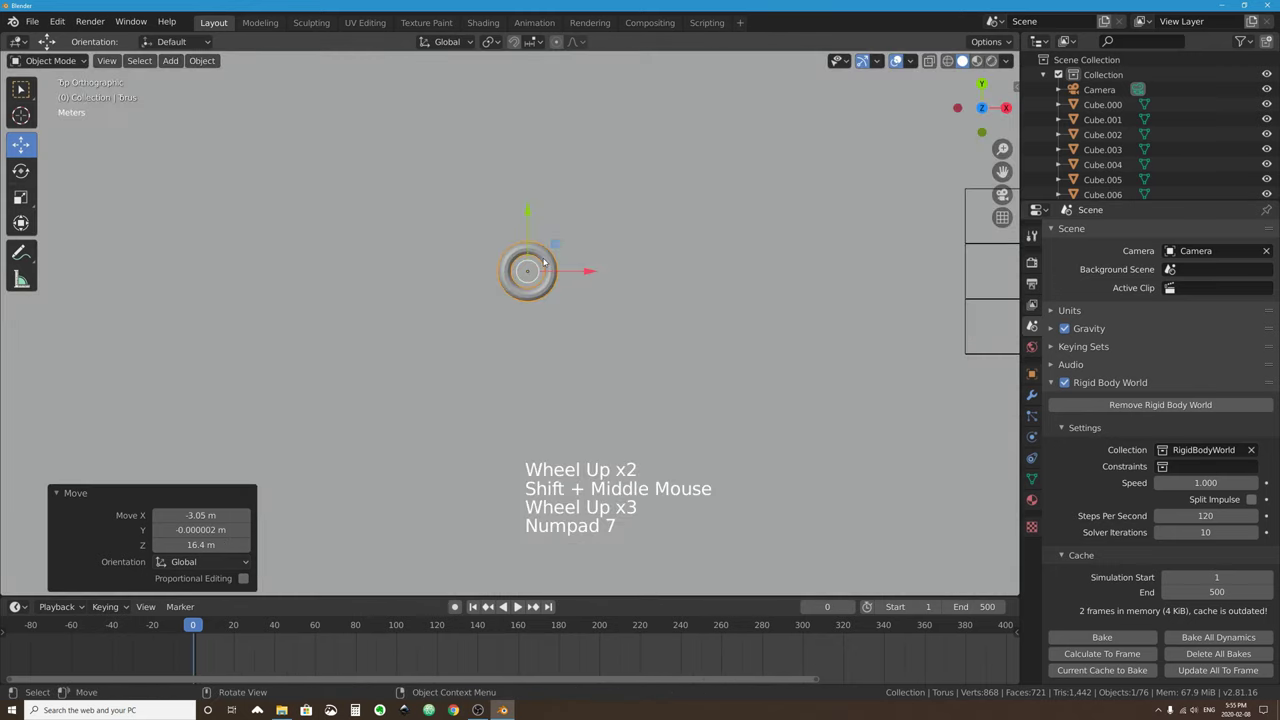
scroll(544, 262, "up", 5)
middle_click_drag(570, 194, 539, 284, "shift")
key("Tab")
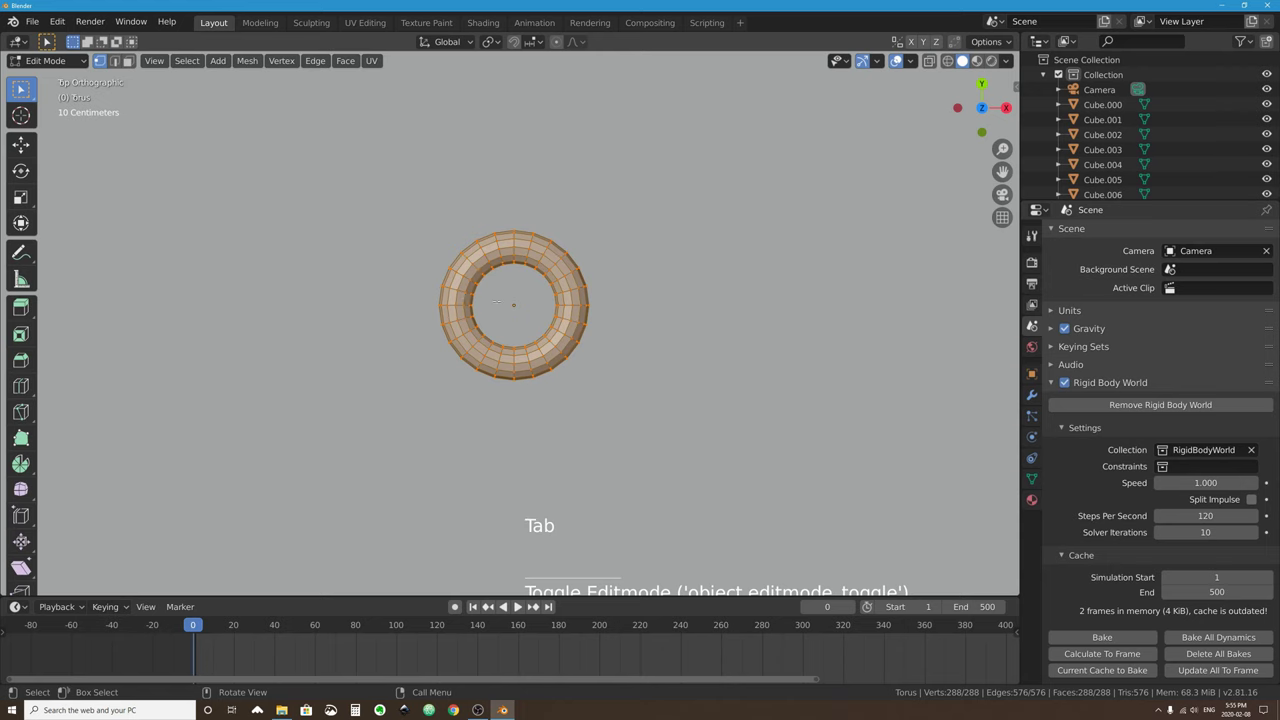
middle_click_drag(466, 299, 568, 319)
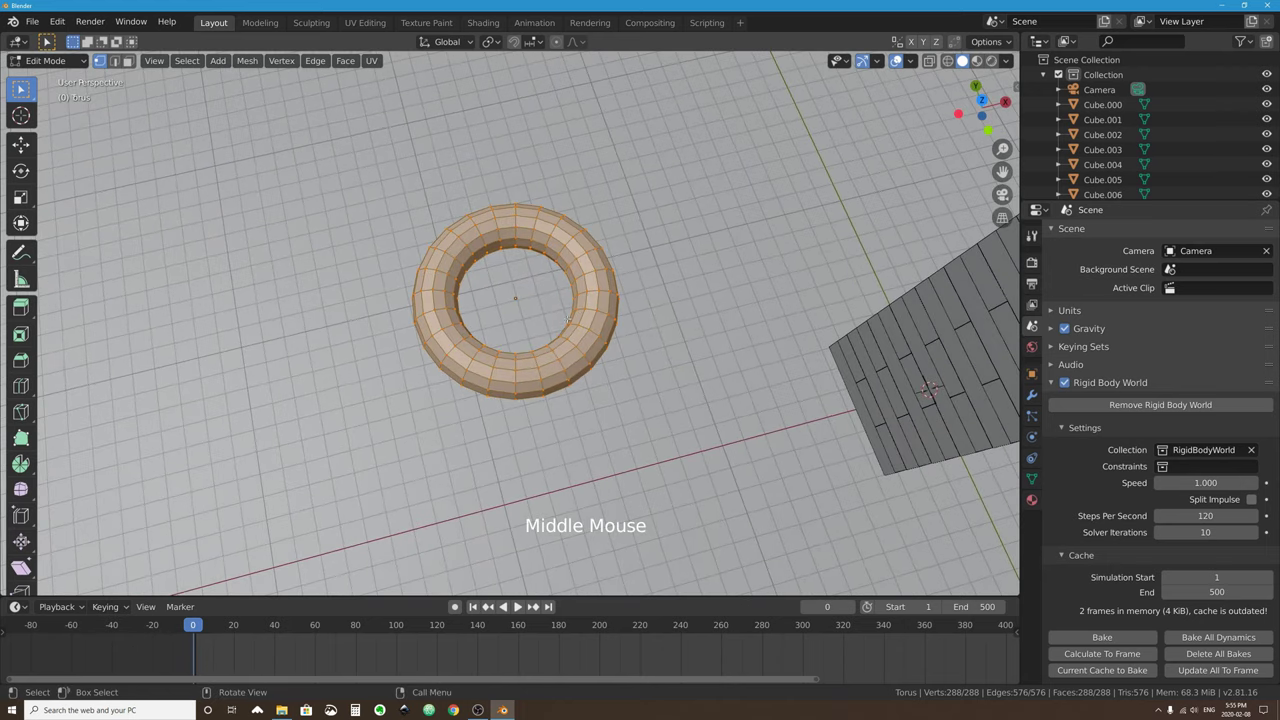
left_click(114, 61)
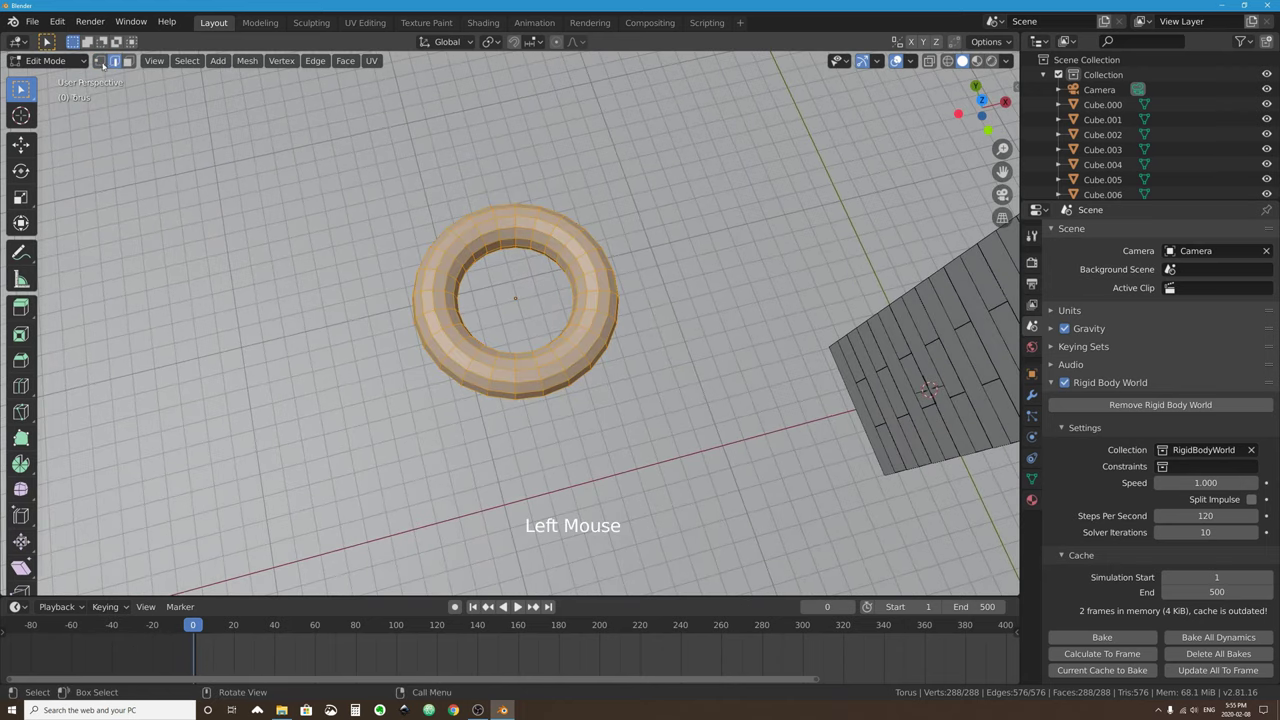
Select the edge loop around the torus tube on the side facing away from the tower.
scroll(443, 316, "up", 1)
left_click(439, 303)
middle_click_drag(439, 303, 440, 303)
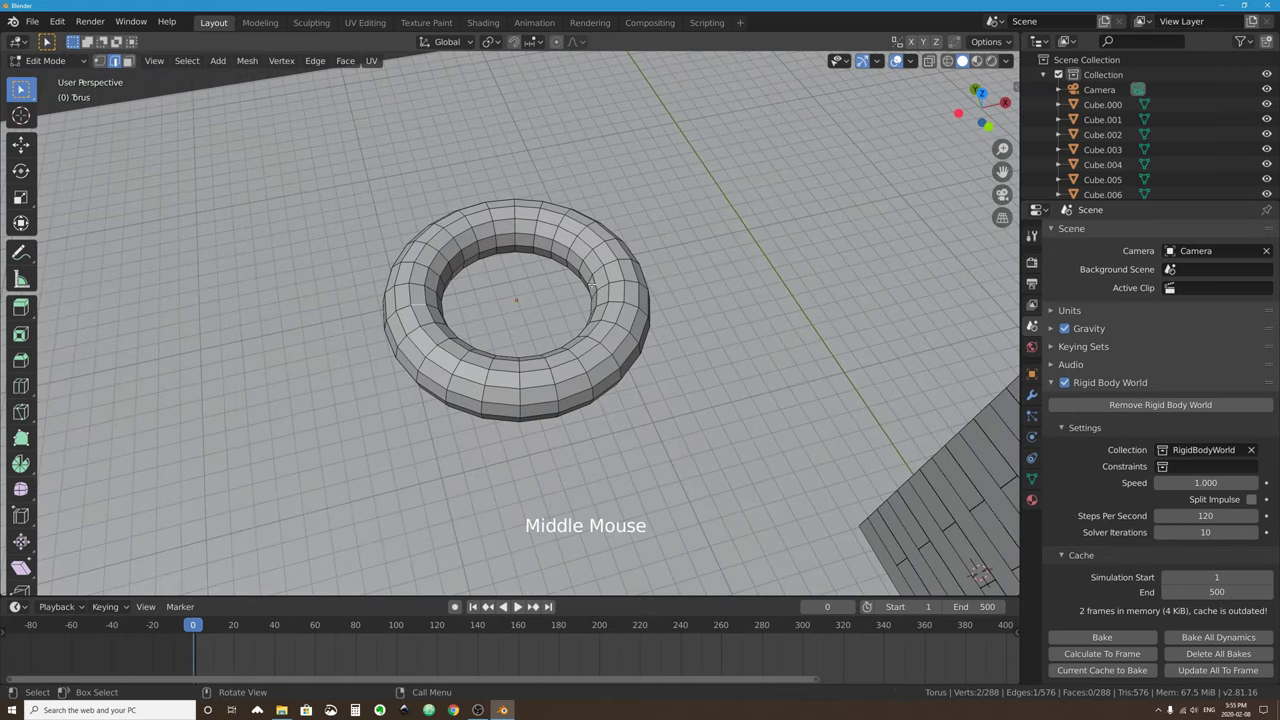
left_click(418, 295)
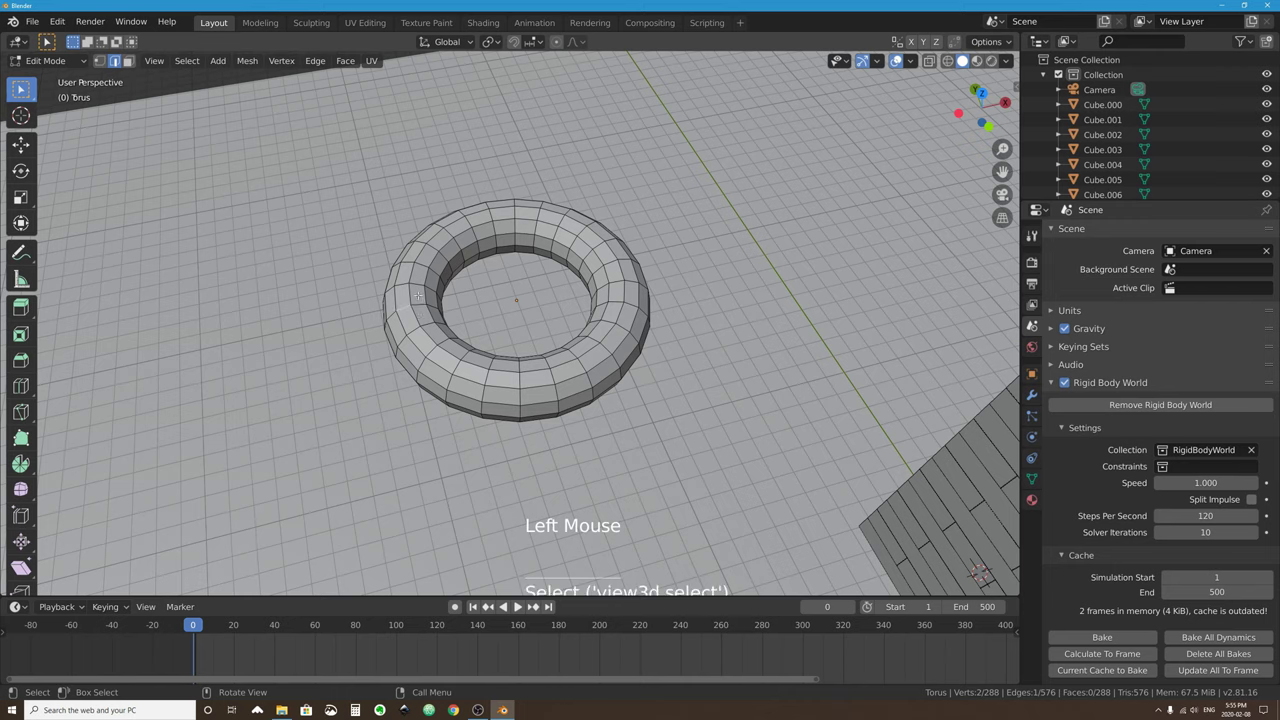
key("alt")
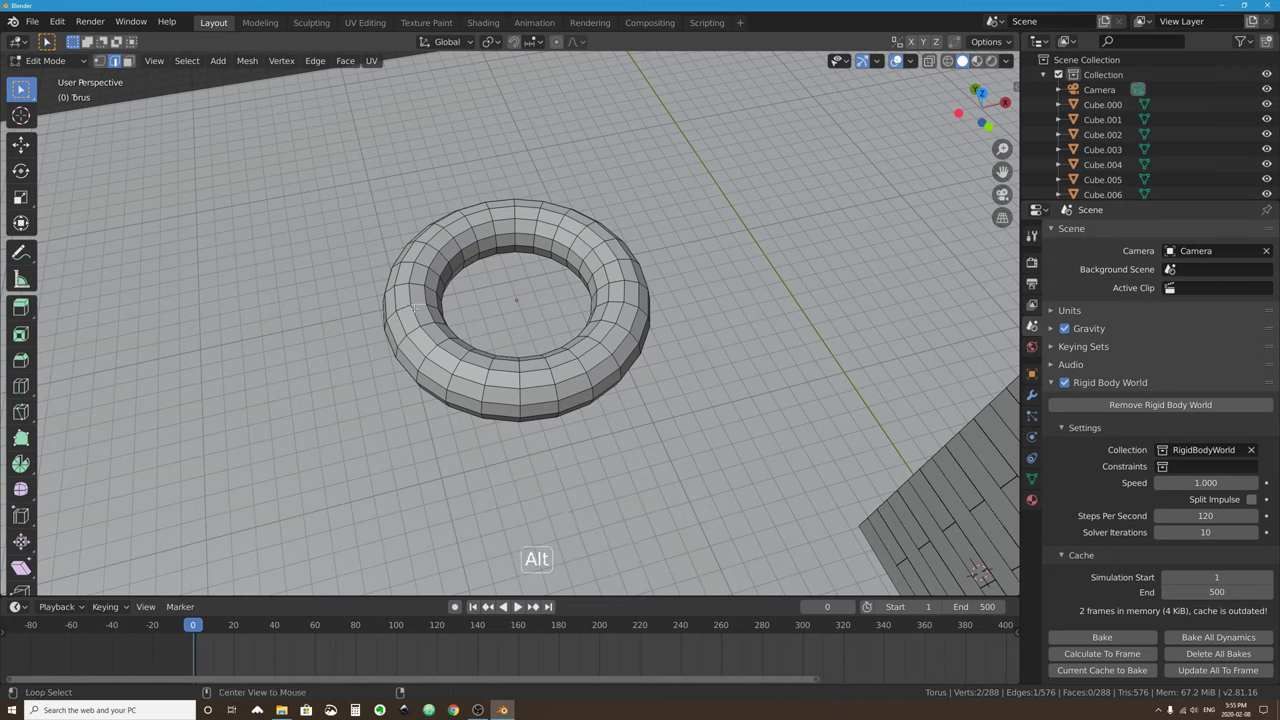
left_click(418, 303, "alt")
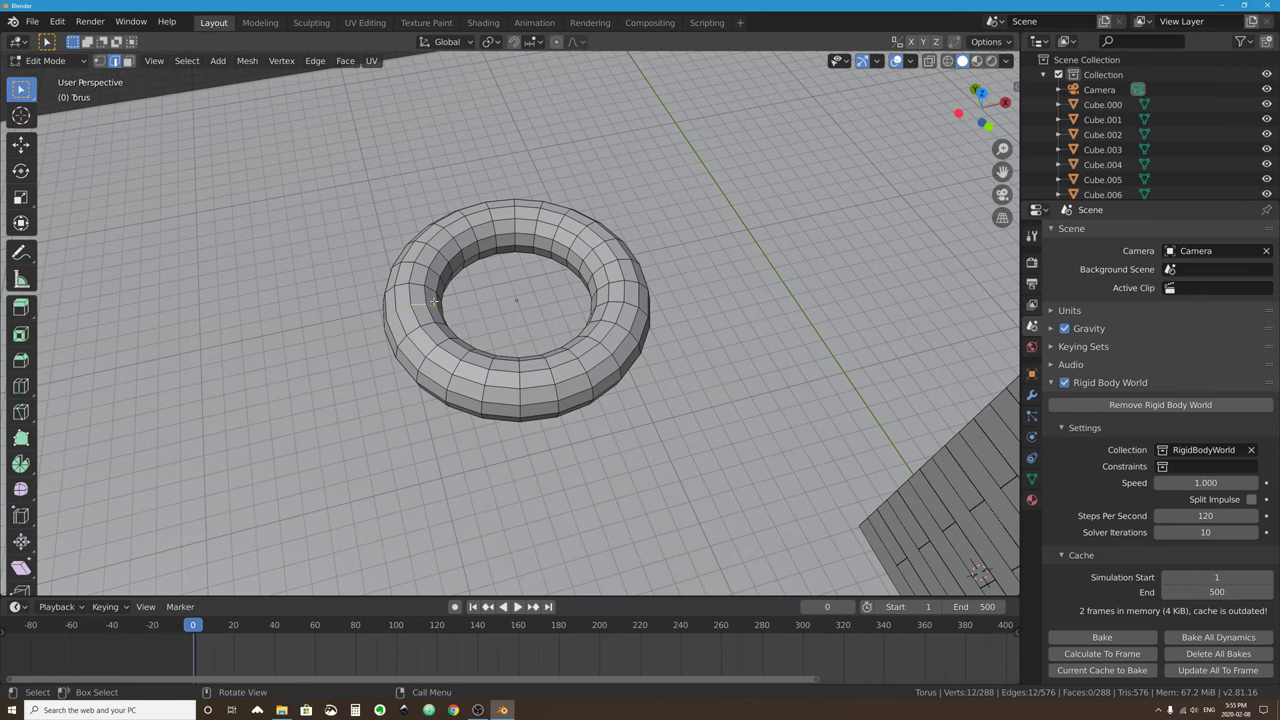
Add the opposite edge loop around the tube, on the side facing the tower, to the selection.
middle_click_drag(510, 400, 510, 440)
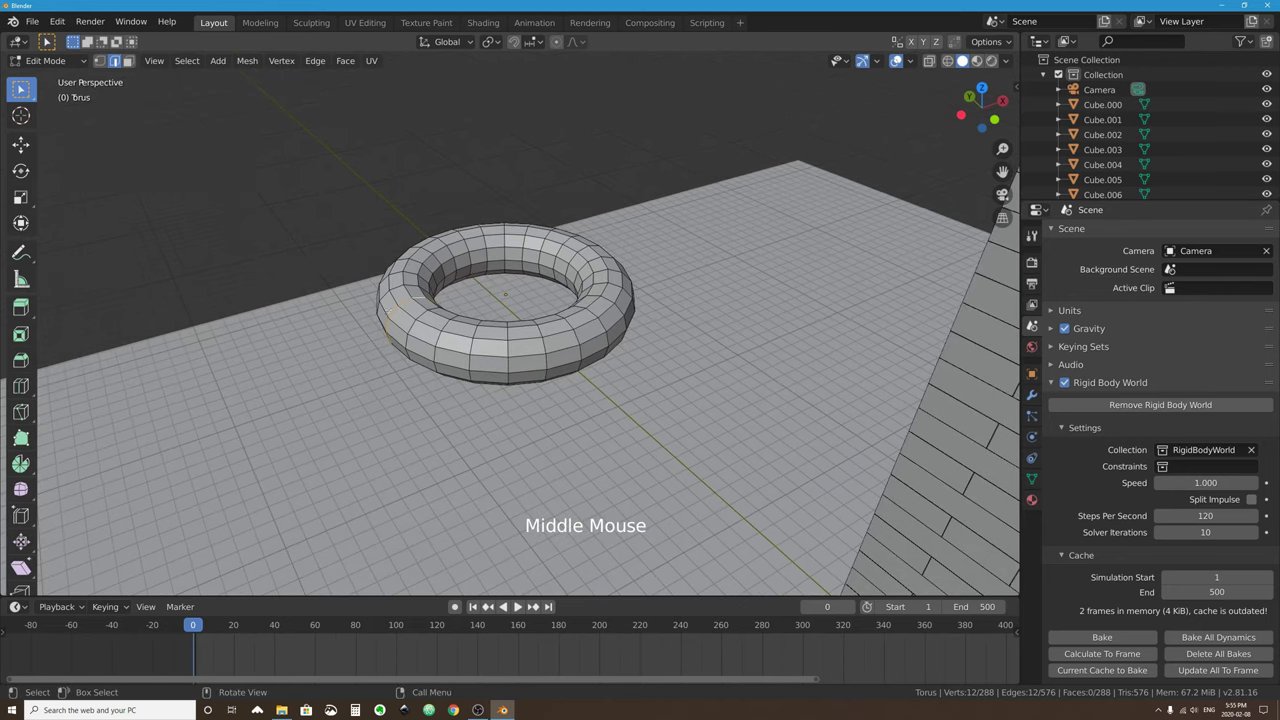
middle_click_drag(382, 329, 612, 300)
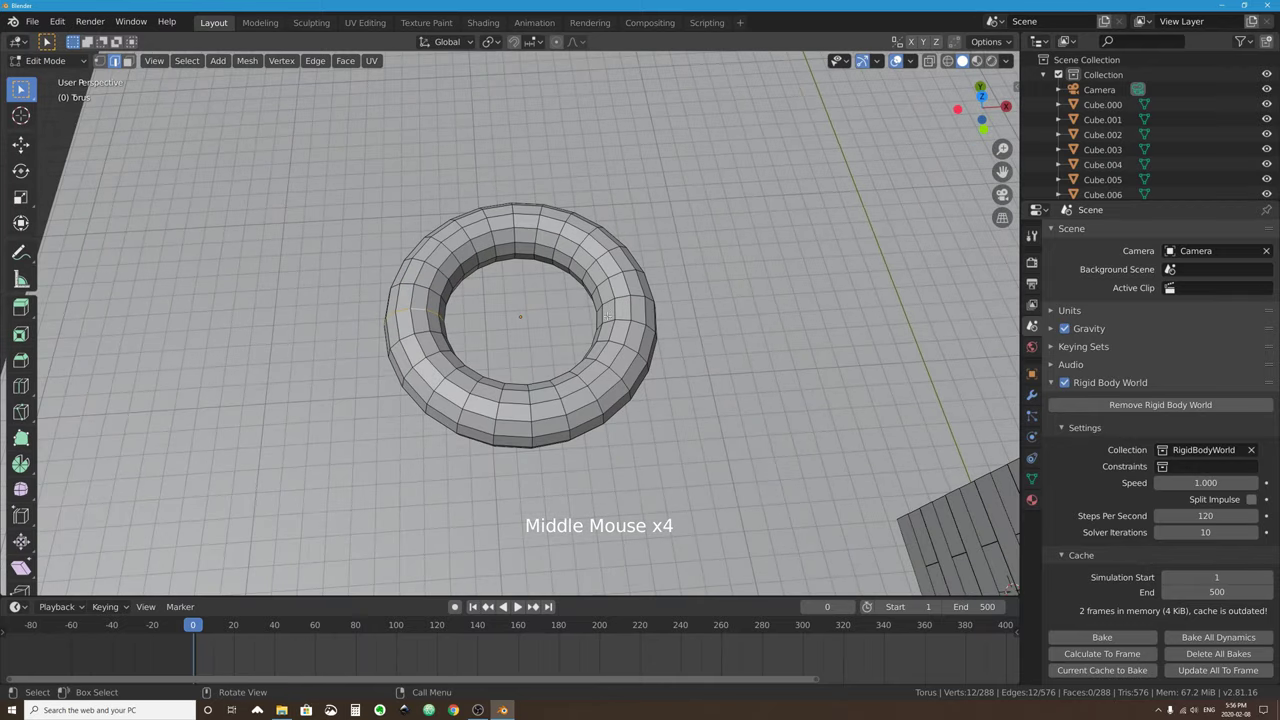
key("alt")
key("shift+alt")
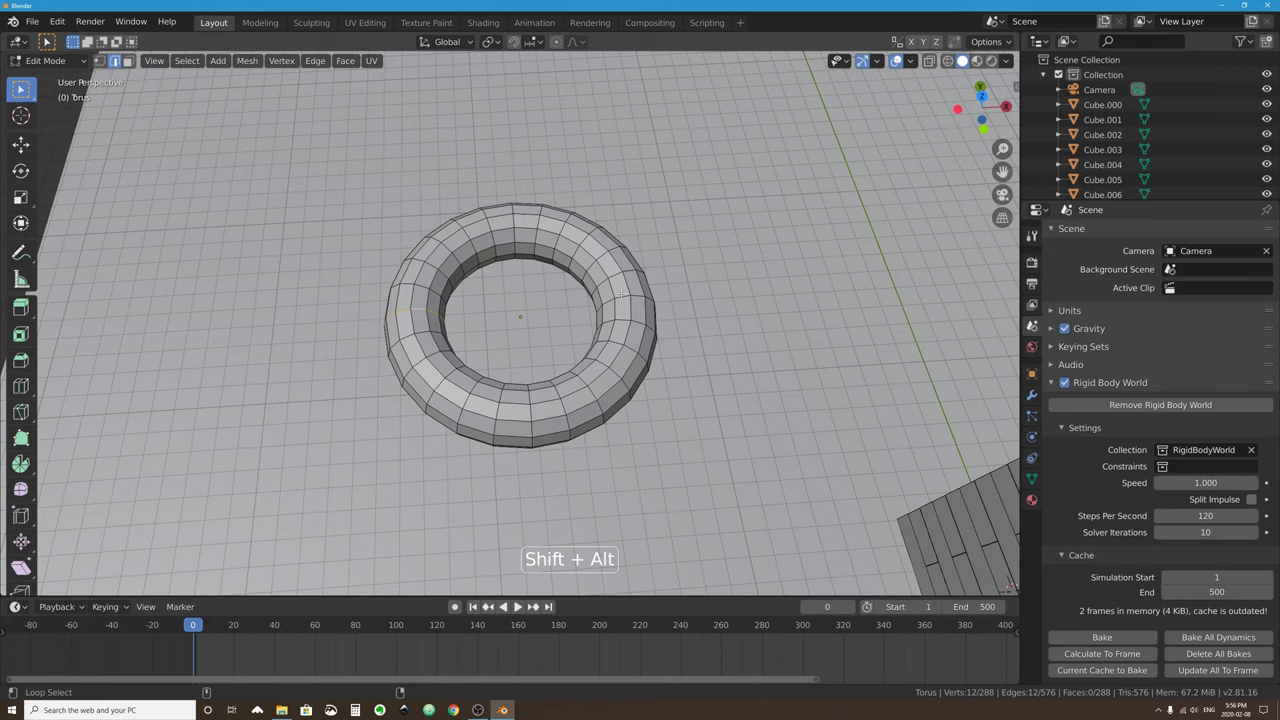
left_click(622, 297, "alt+shift")
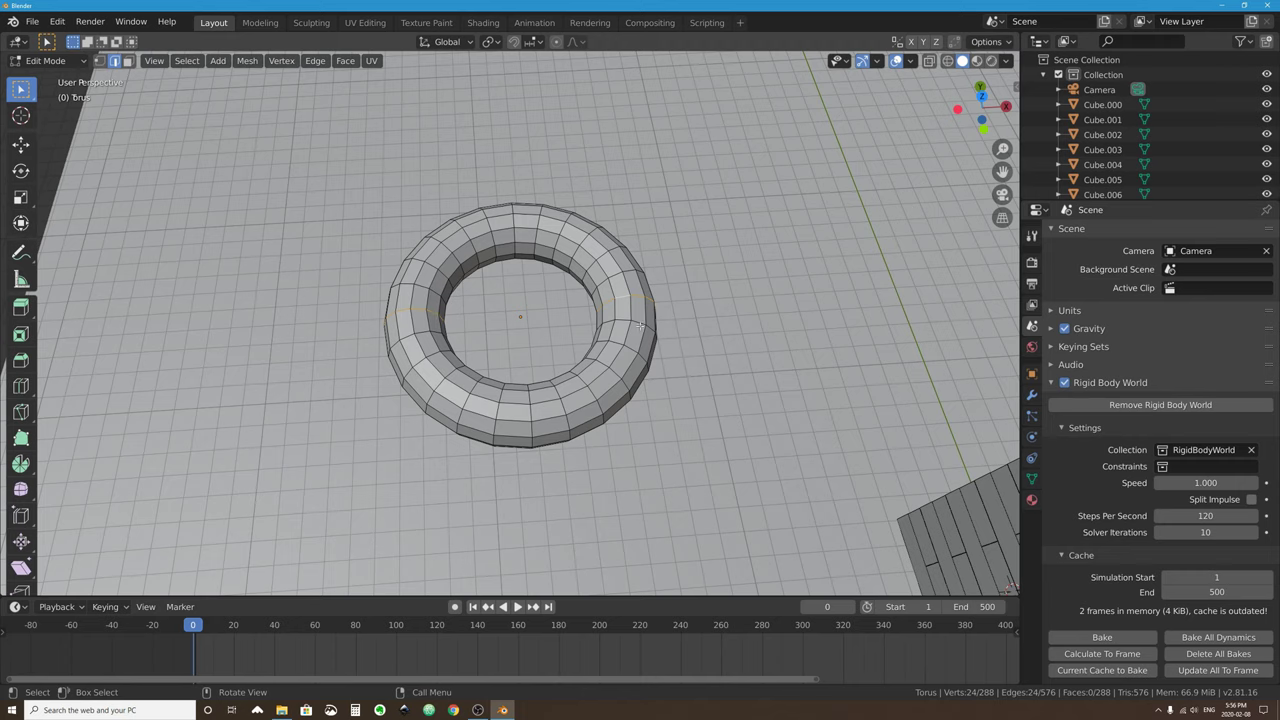
key("ctrl")
key("ctrl+b")
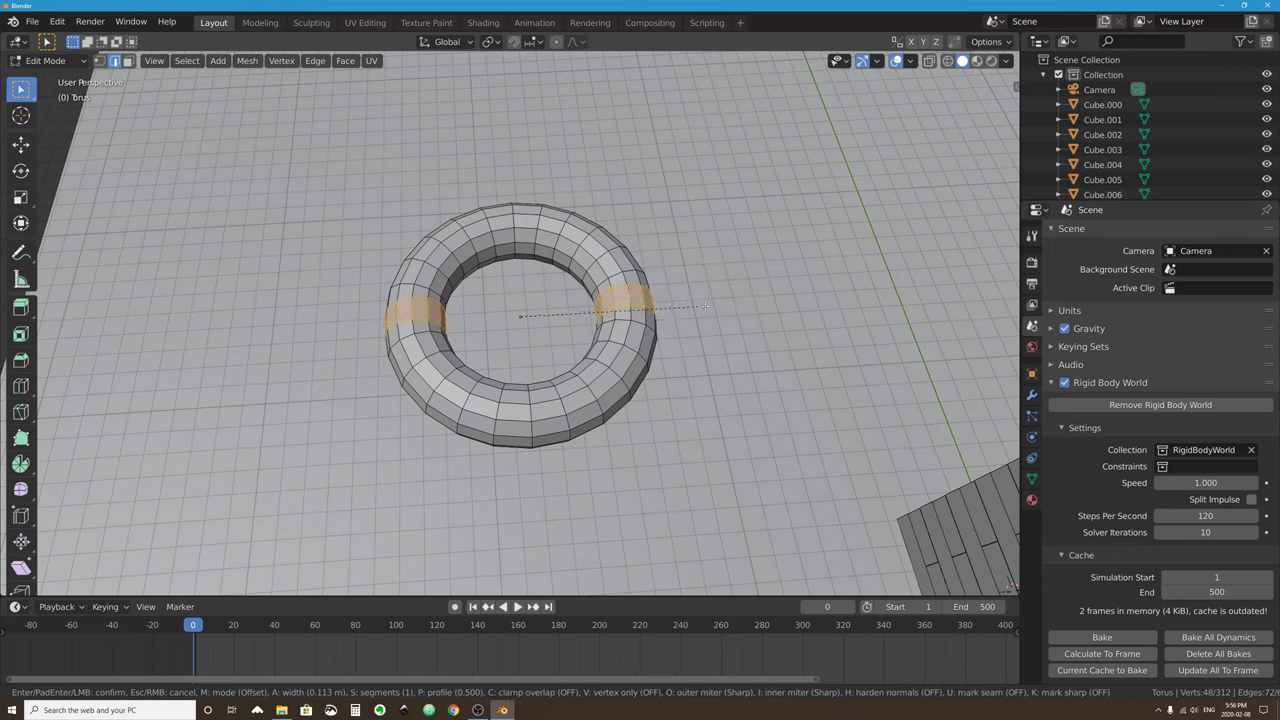
left_click(705, 307)
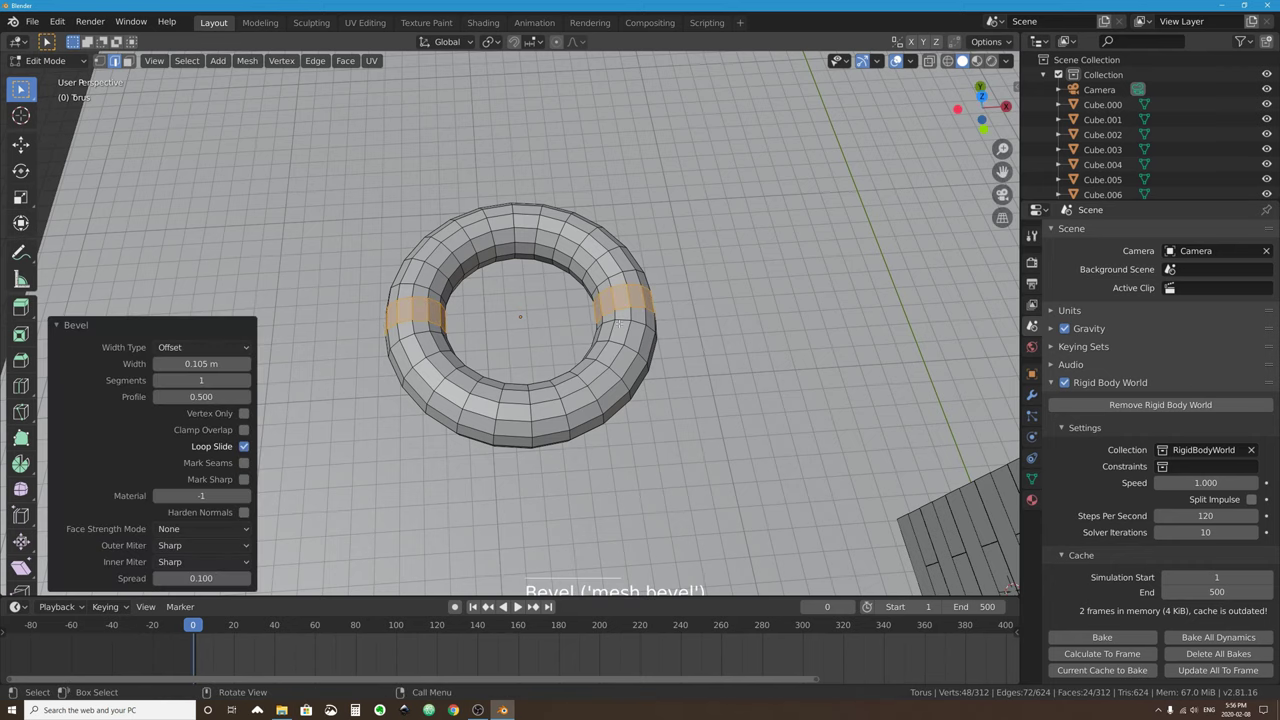
key("ctrl+z")
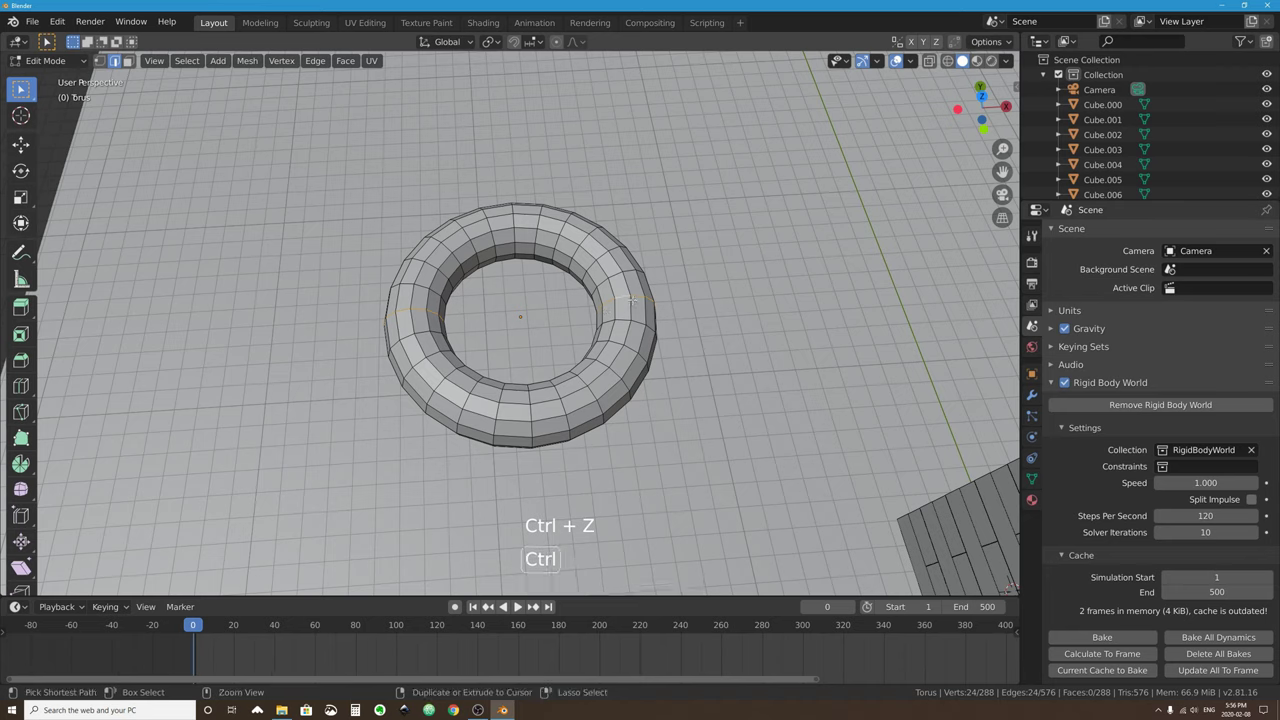
Bevel the two opposite edge loops with a width of about 0.1 m and one segment, and switch to vertex selection.
key("ctrl+b")
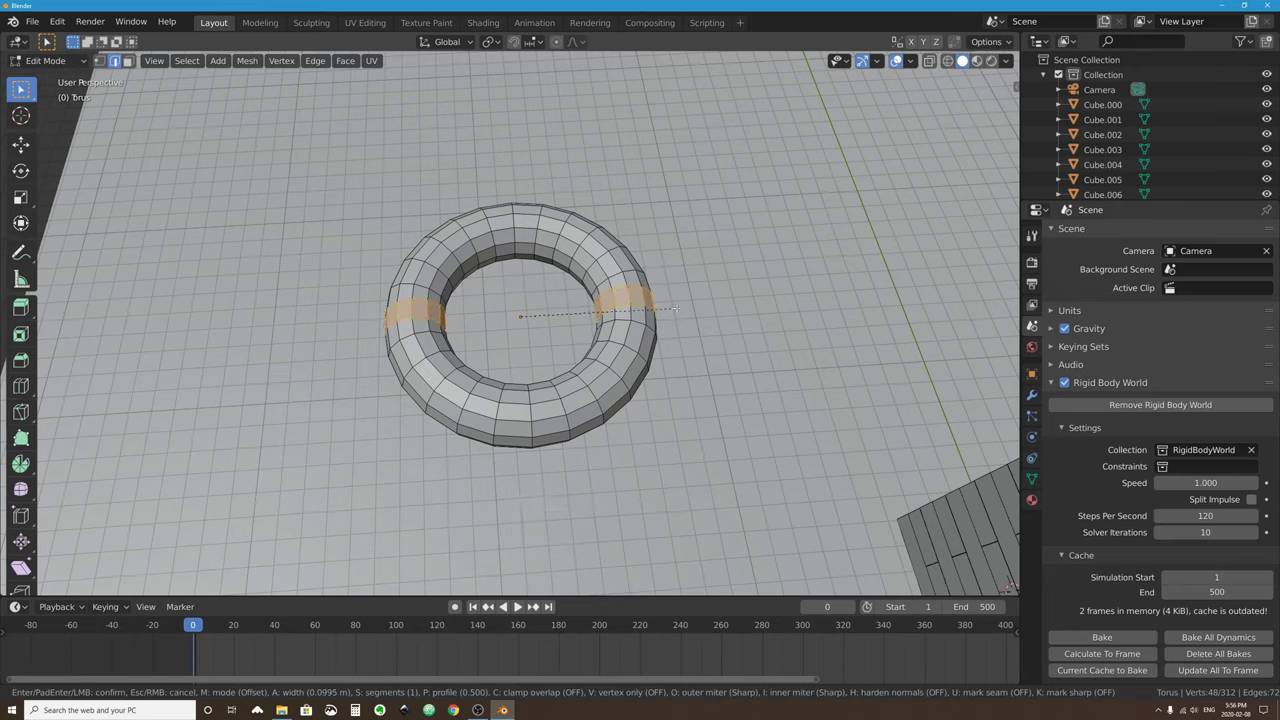
left_click(676, 308)
middle_click_drag(676, 308, 562, 232)
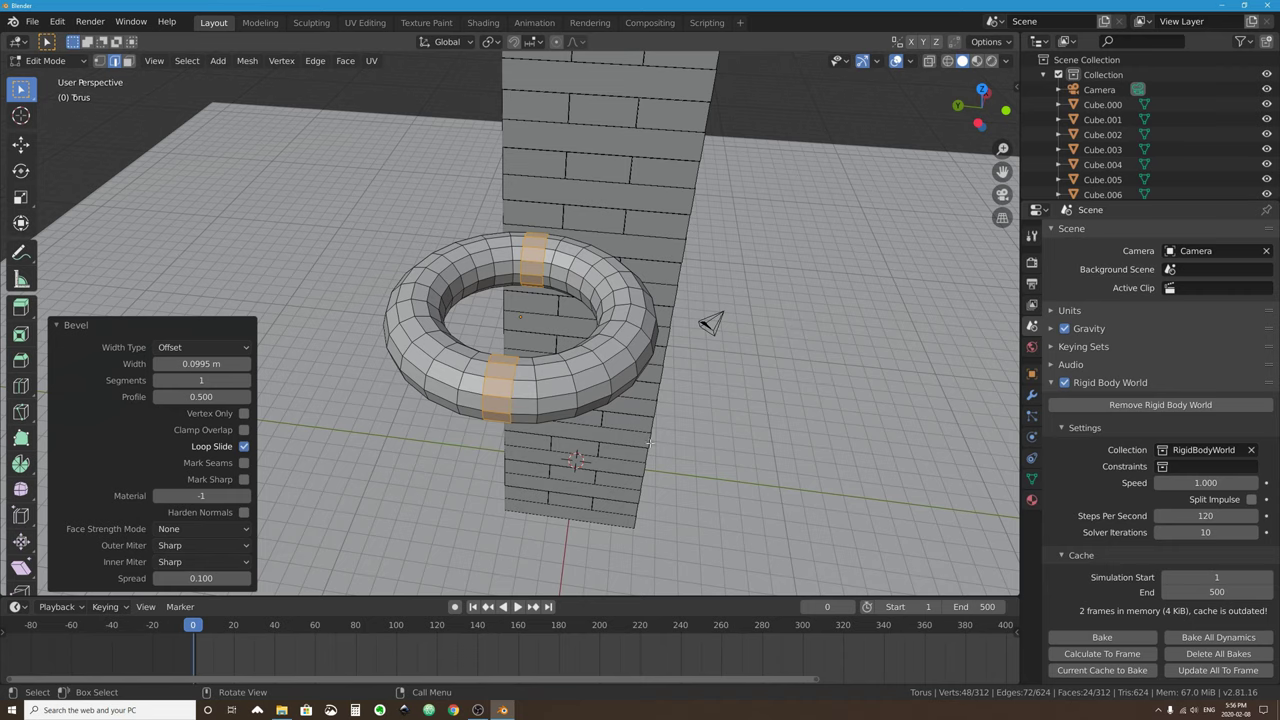
middle_click_drag(628, 330, 580, 410)
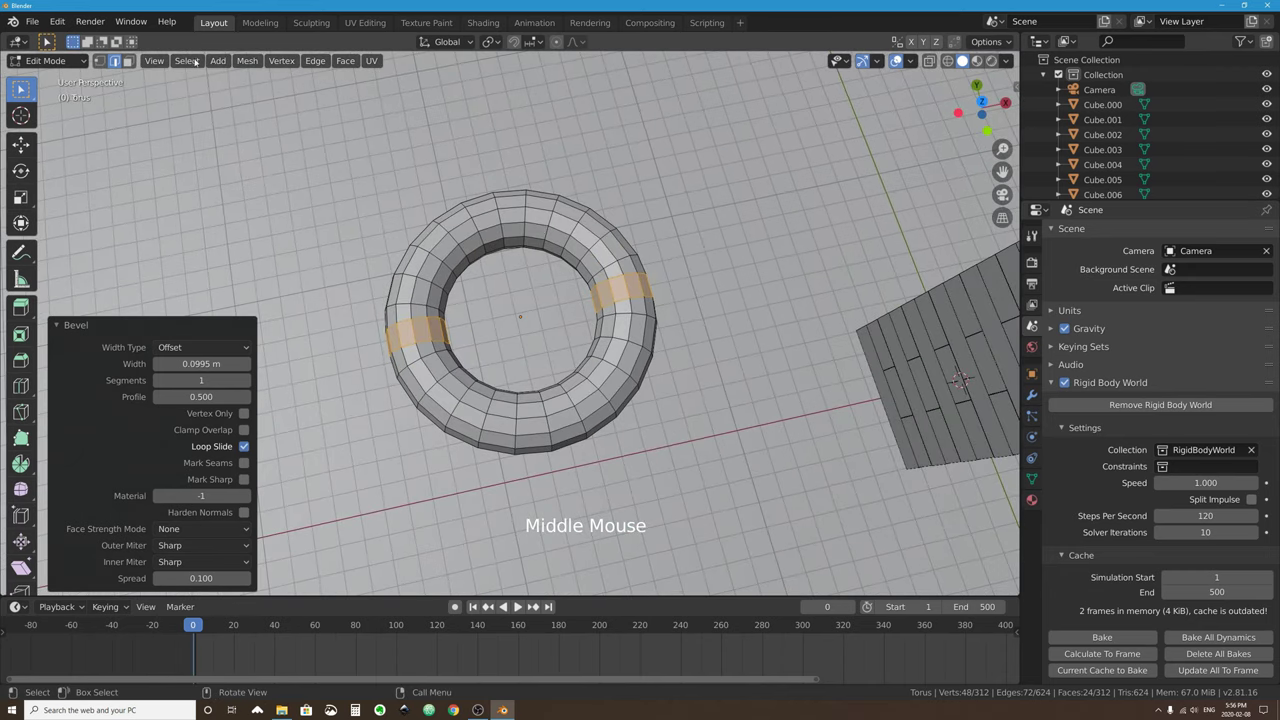
left_click(99, 61)
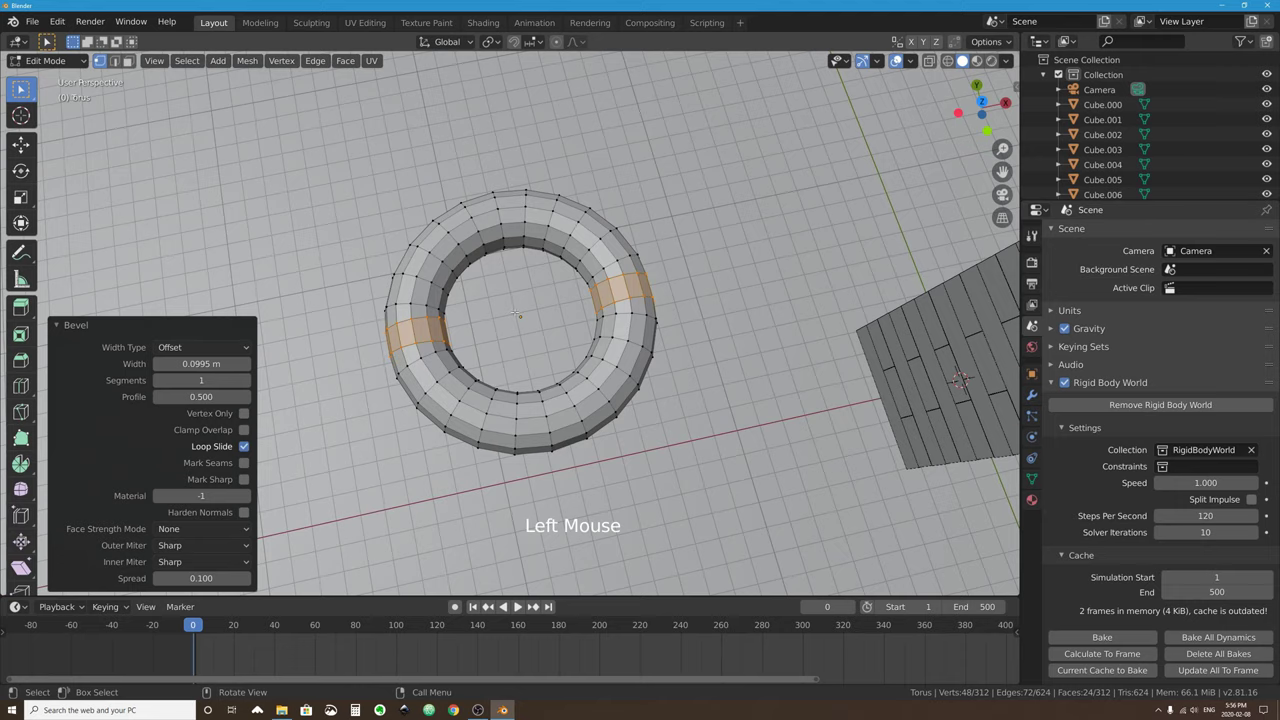
Try to stretch the torus by box-selecting the visible vertices of its negative Y half and moving them, and undo the move.
key("KP_7")
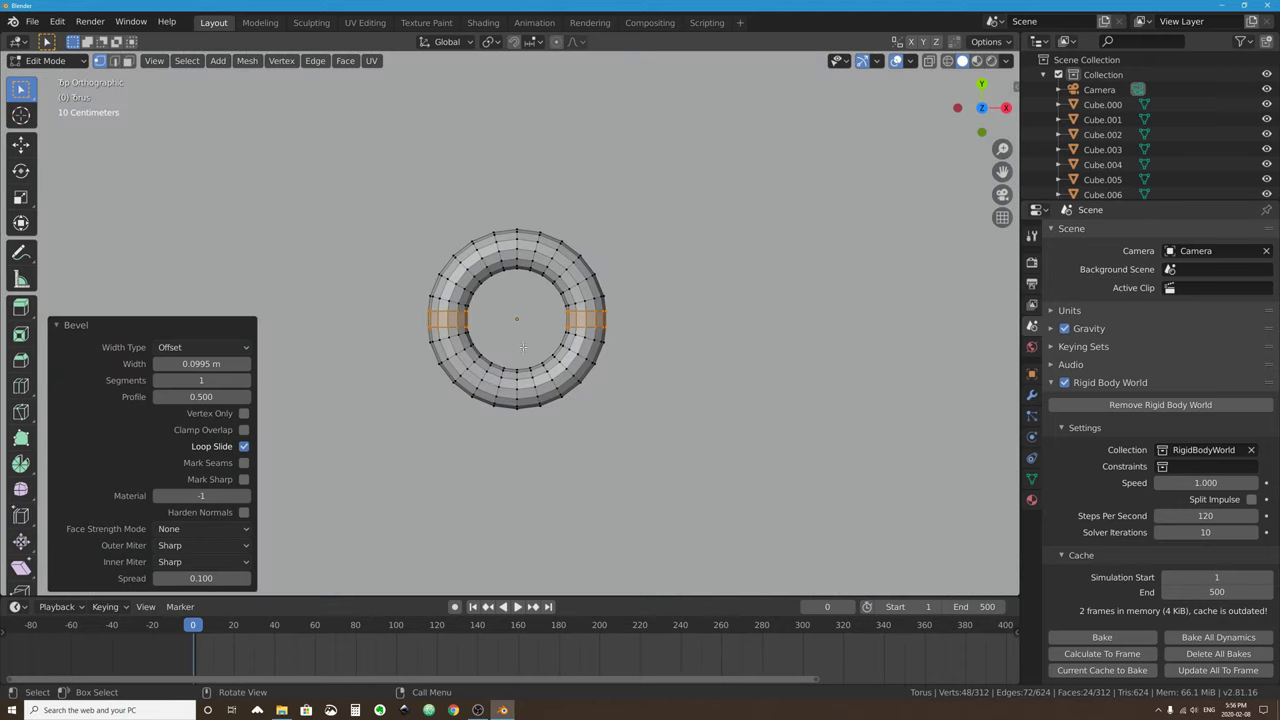
key("alt+a")
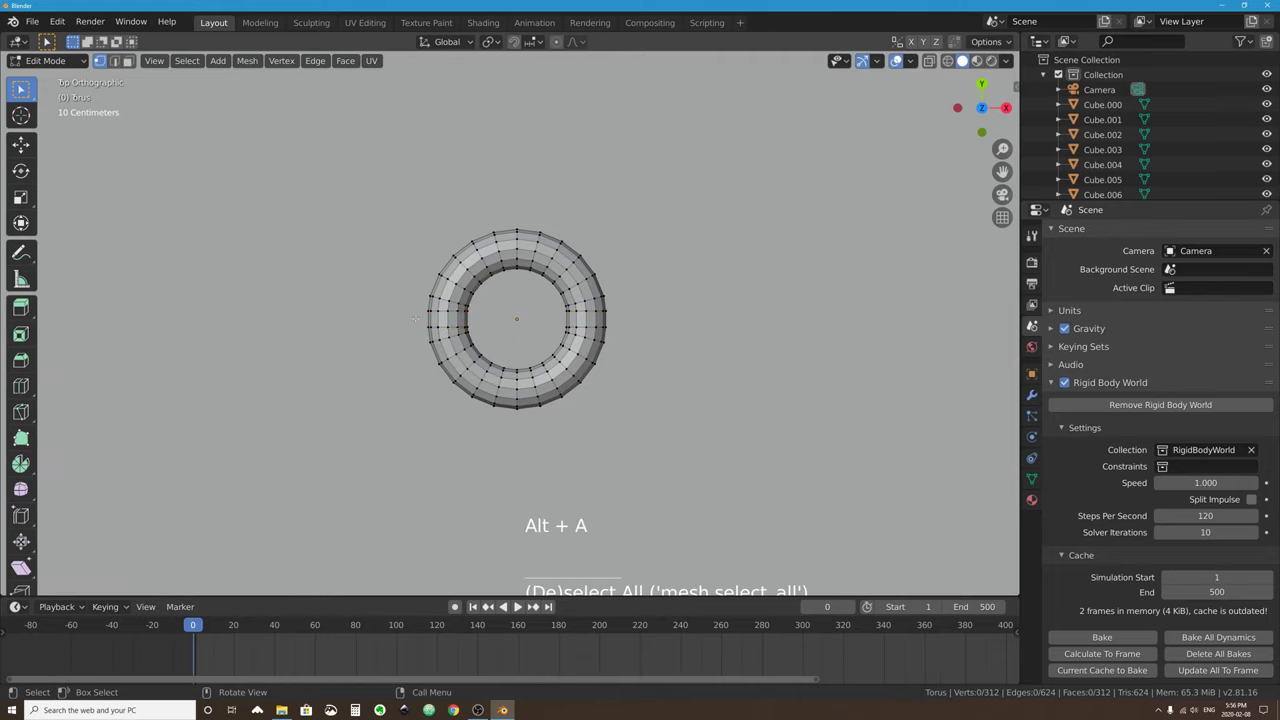
left_click_drag(410, 321, 642, 449)
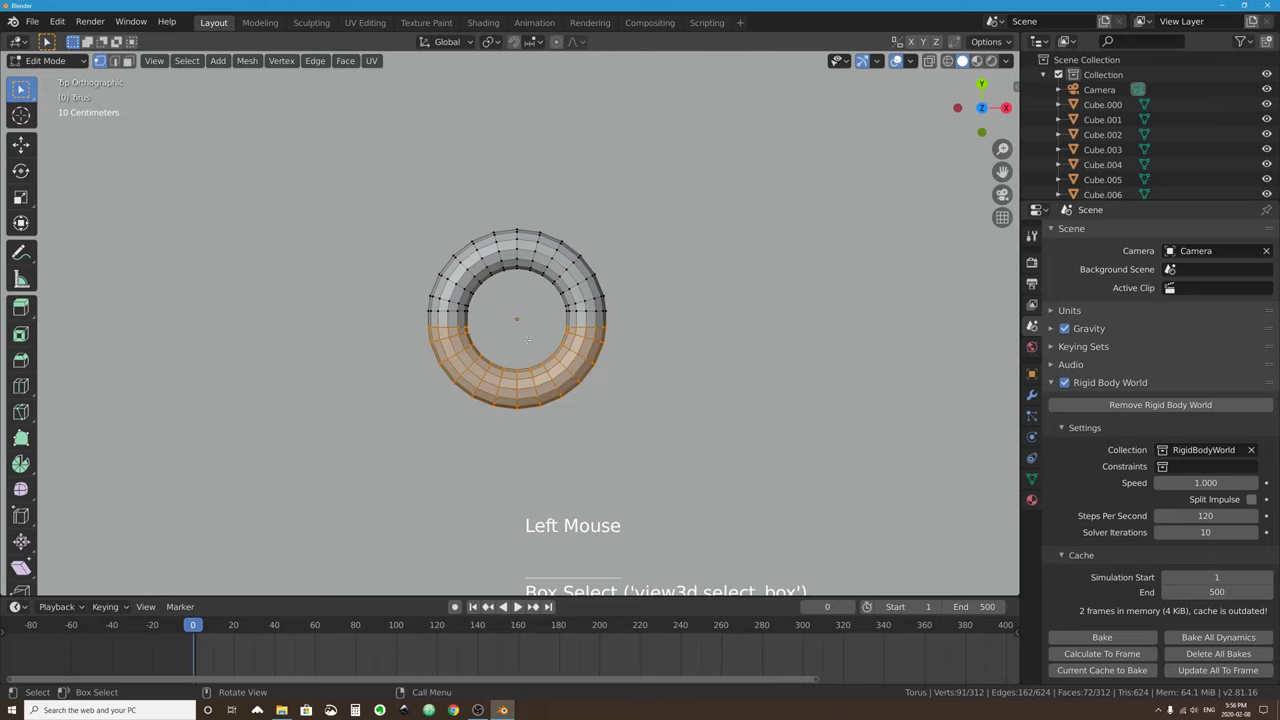
left_click(20, 145)
middle_click_drag(561, 388, 493, 387)
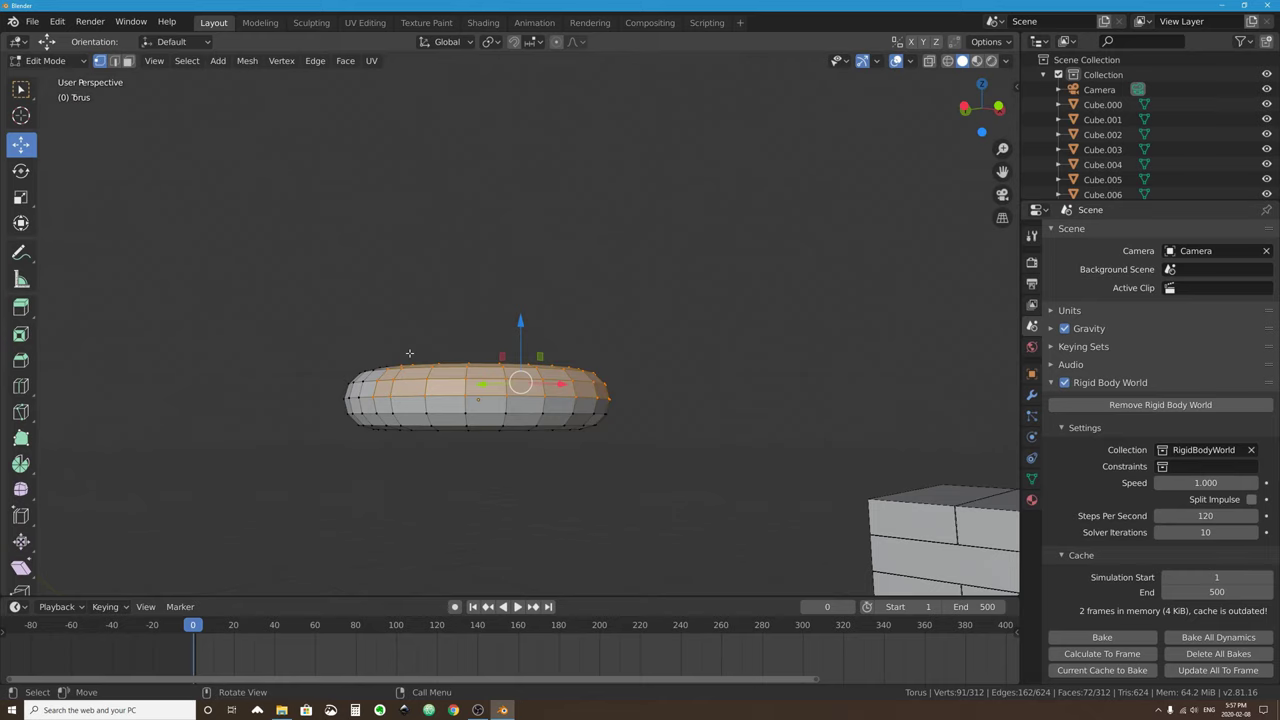
left_click_drag(561, 385, 690, 388)
mouse_move(690, 388)
middle_mouse_down()
mouse_move(680, 440)
mouse_move(694, 391)
mouse_move(694, 450)
mouse_move(690, 395)
middle_mouse_up()
key("ctrl+z")
middle_click_drag(577, 292, 770, 252)
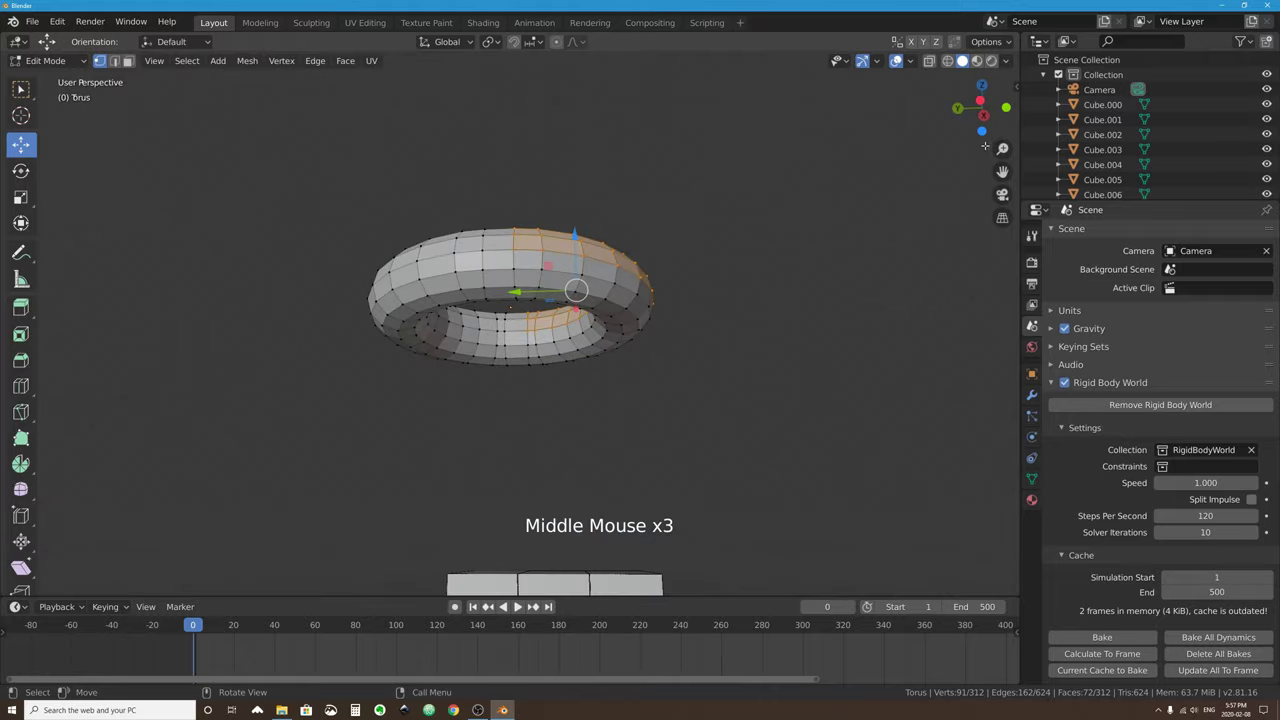
Turn on X-ray display and select all vertices of the torus's negative Y half, including the hidden ones, from the top view.
left_click(929, 61)
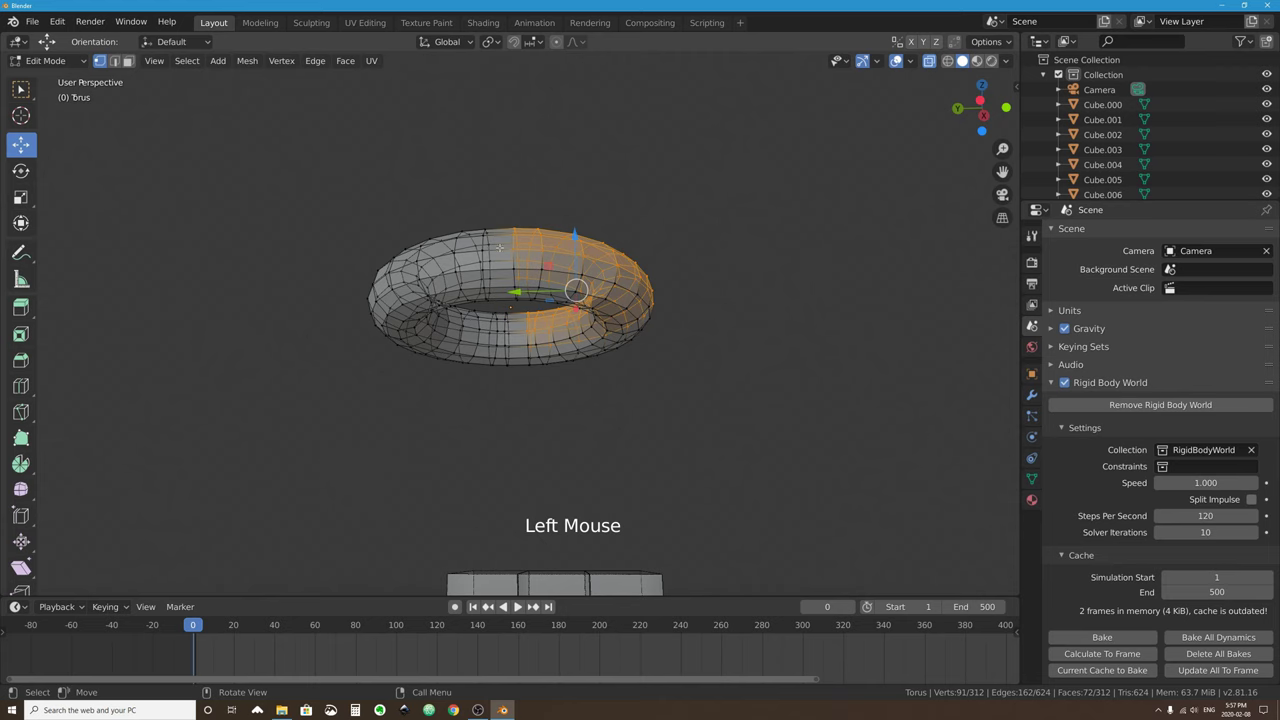
key("KP_7")
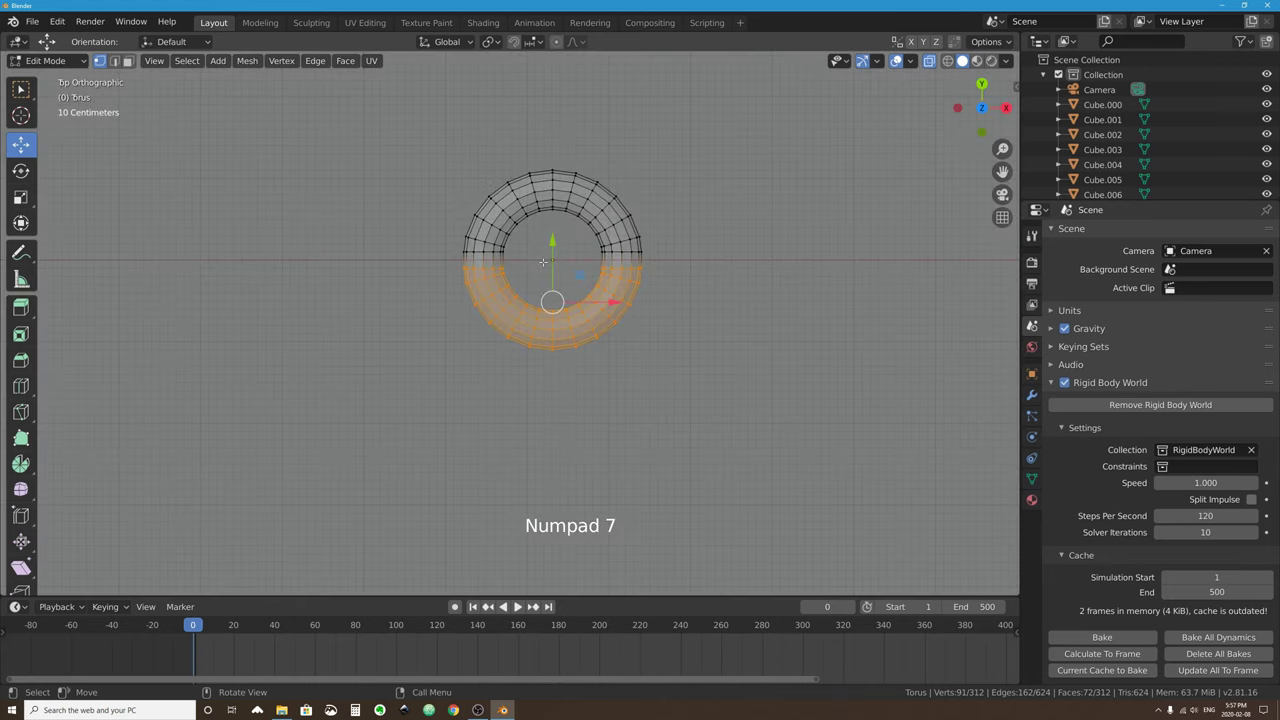
scroll(600, 230, "up", 2)
middle_click_drag(537, 280, 466, 281, "shift")
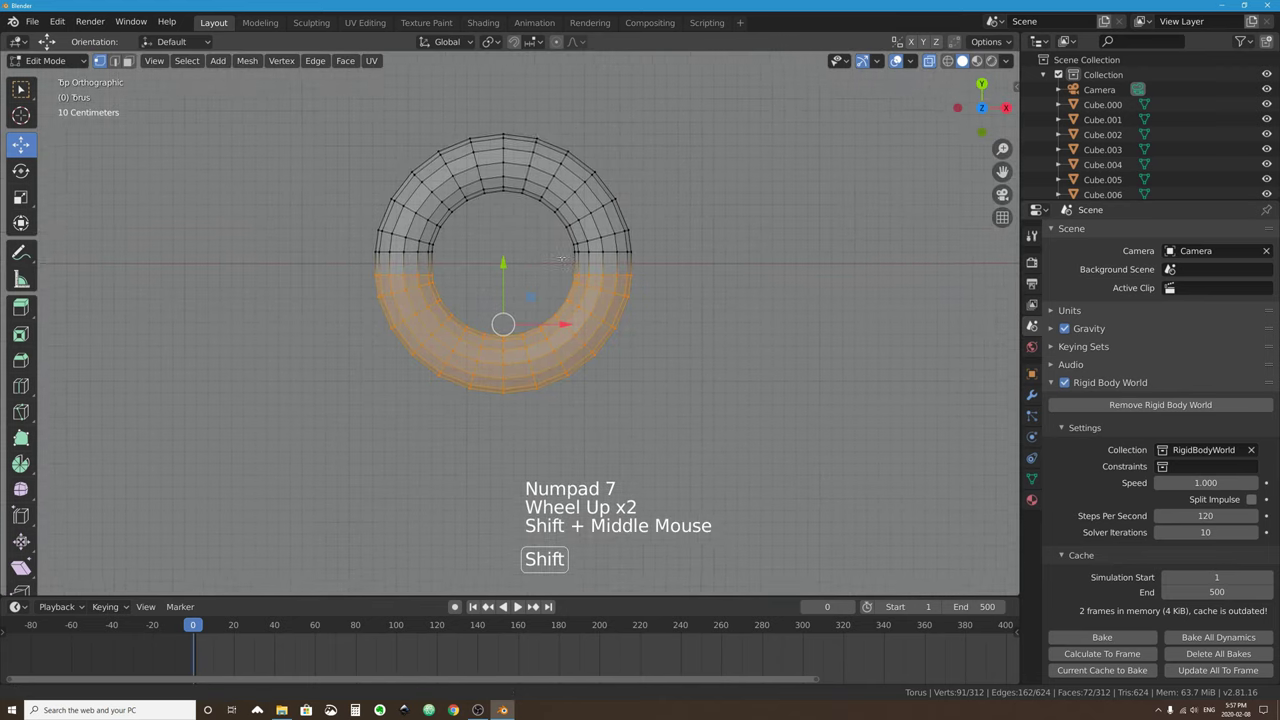
key("alt+a")
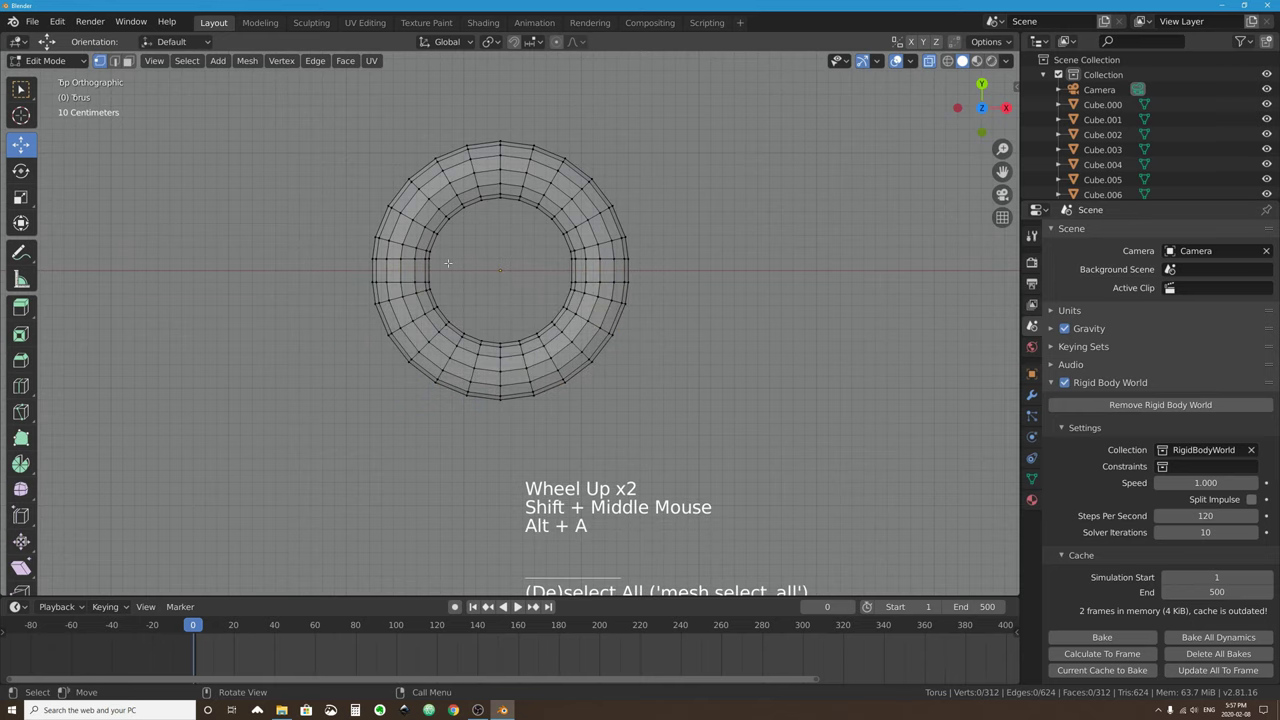
left_click(23, 92)
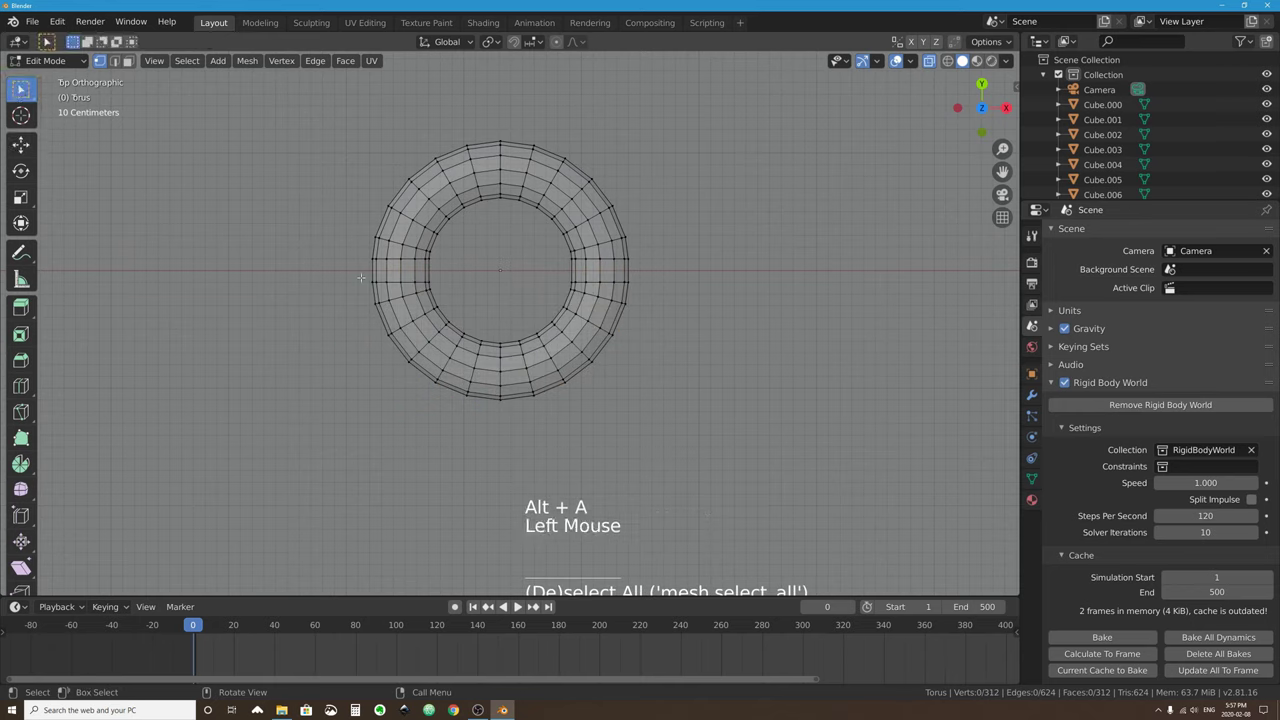
left_click_drag(344, 264, 685, 452)
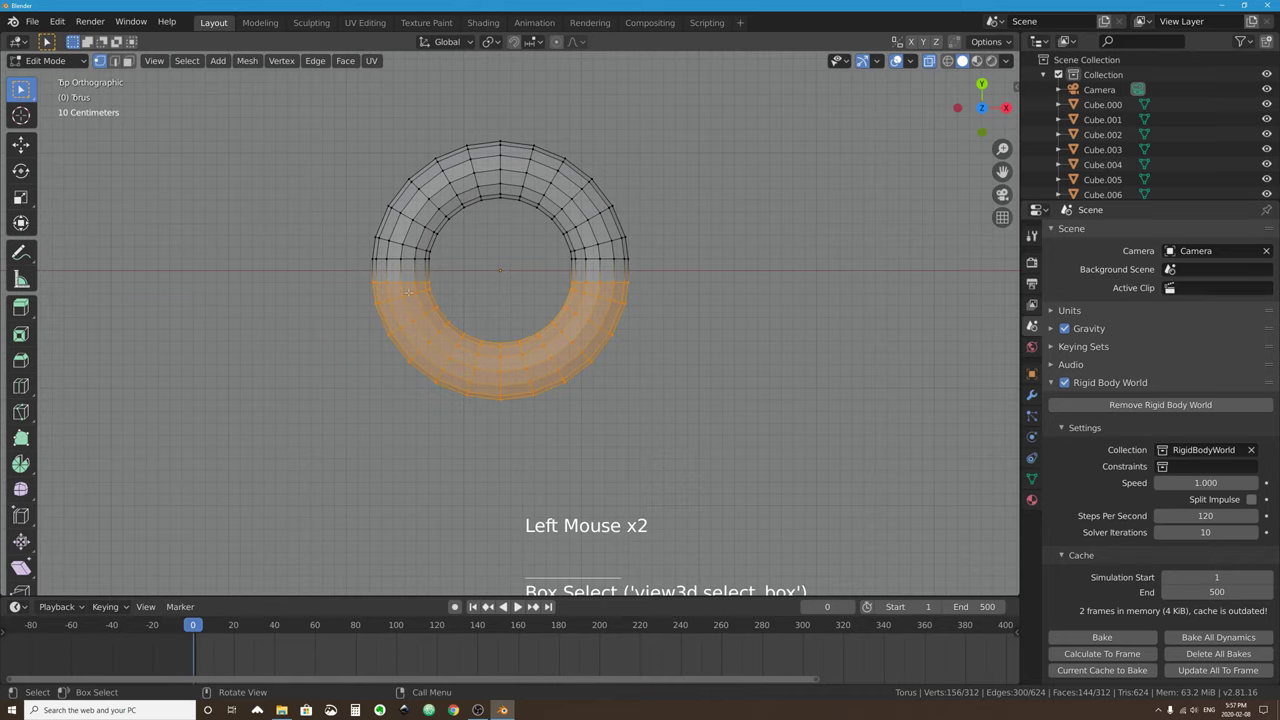
middle_click_drag(506, 371, 522, 232)
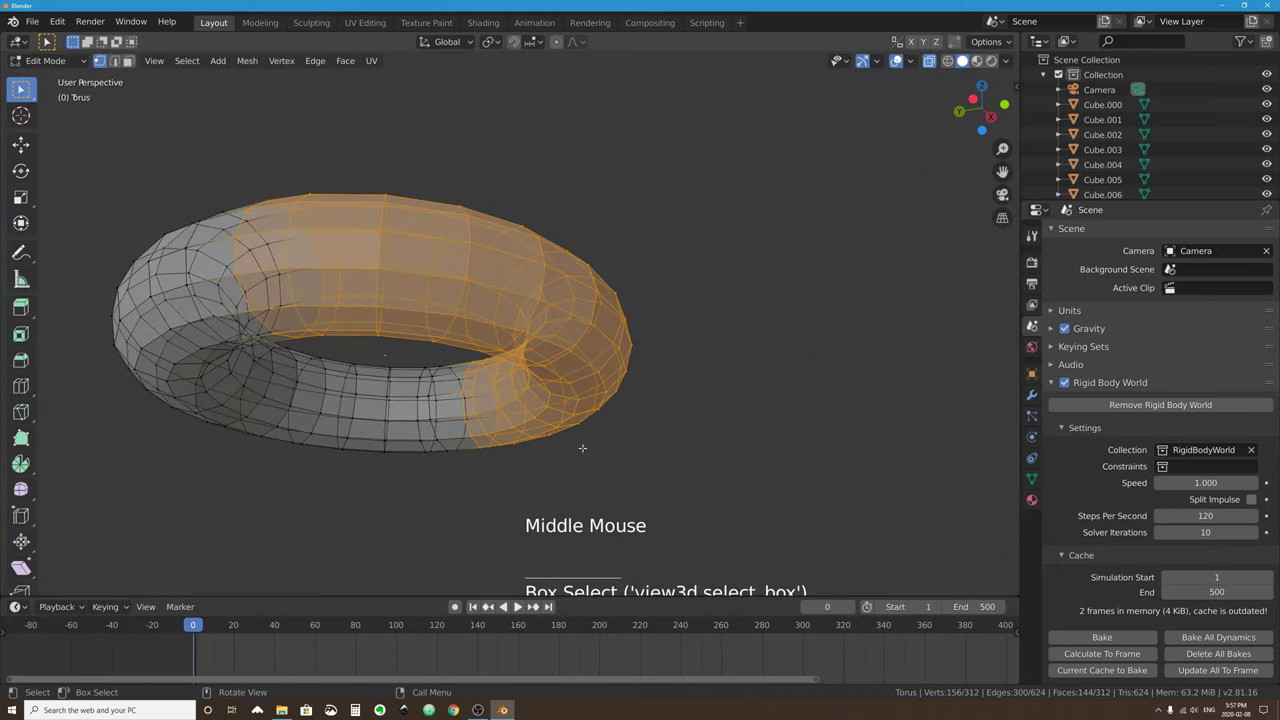
scroll(563, 309, "down", 2)
Move the selected half about 1.44 m along negative Y to form an elongated link, and leave mesh editing with X-ray off.
key("KP_7")
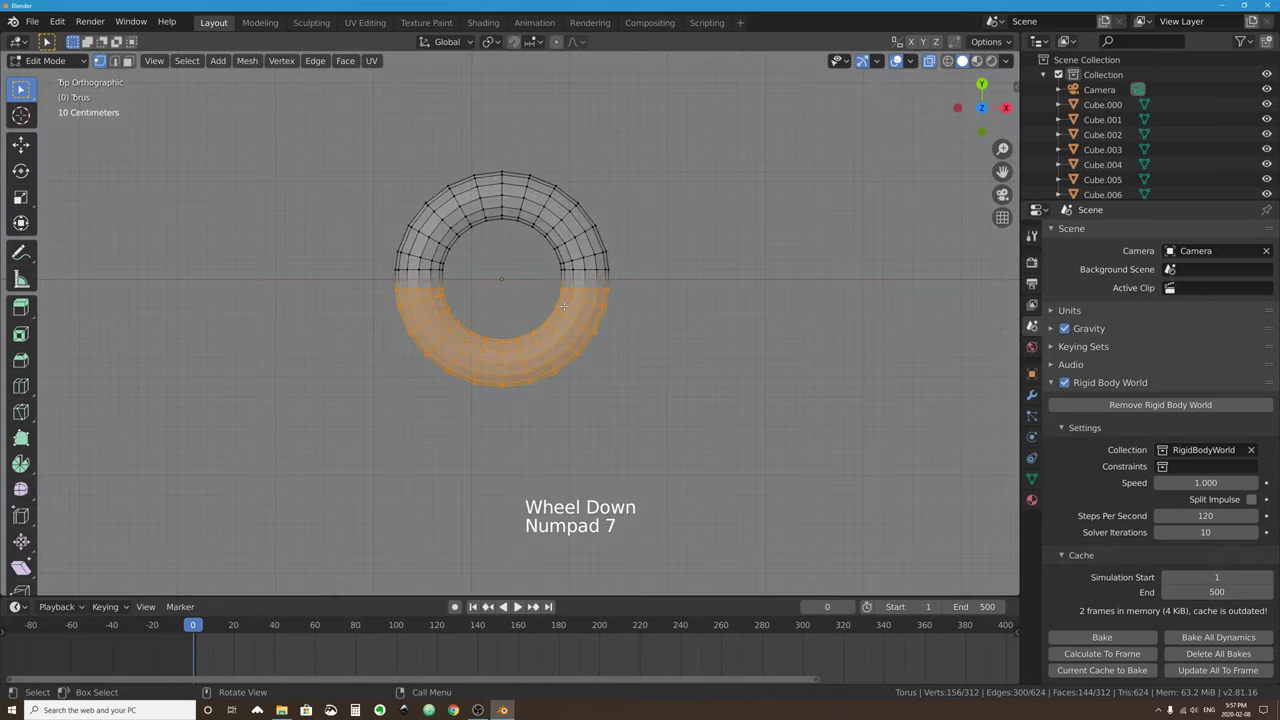
left_click(20, 144)
left_click_drag(487, 265, 541, 381)
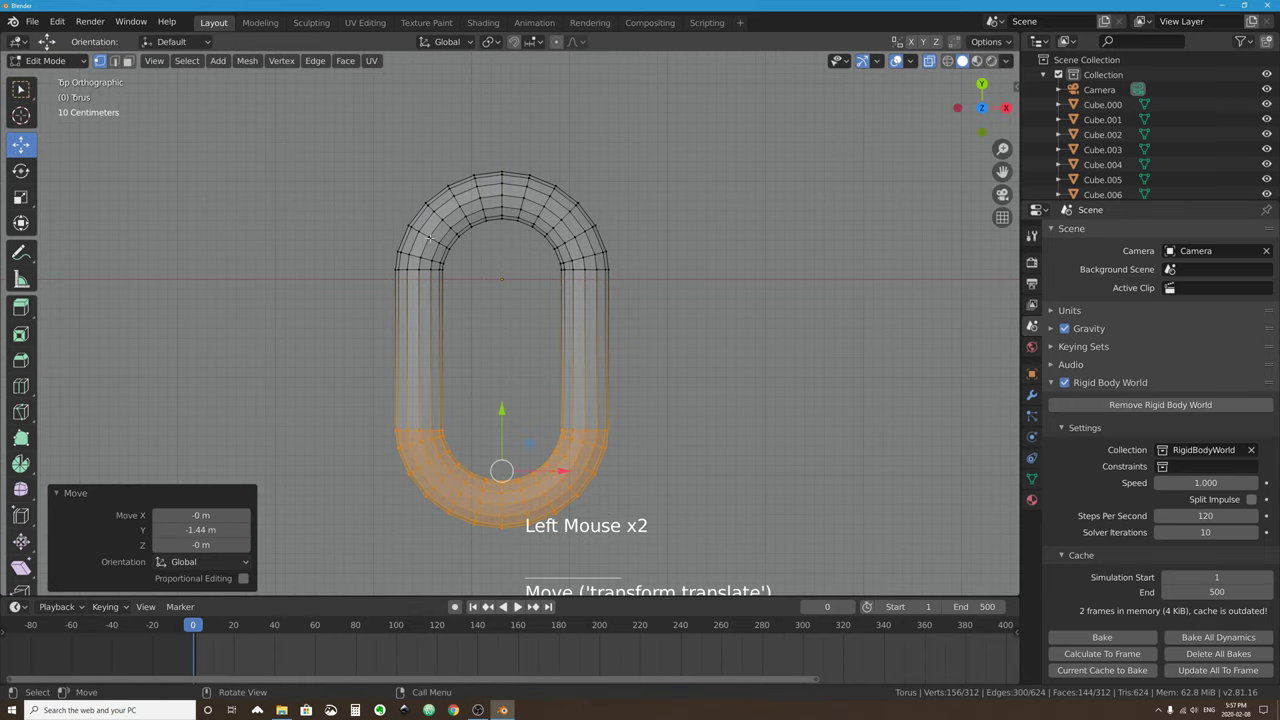
key("Tab")
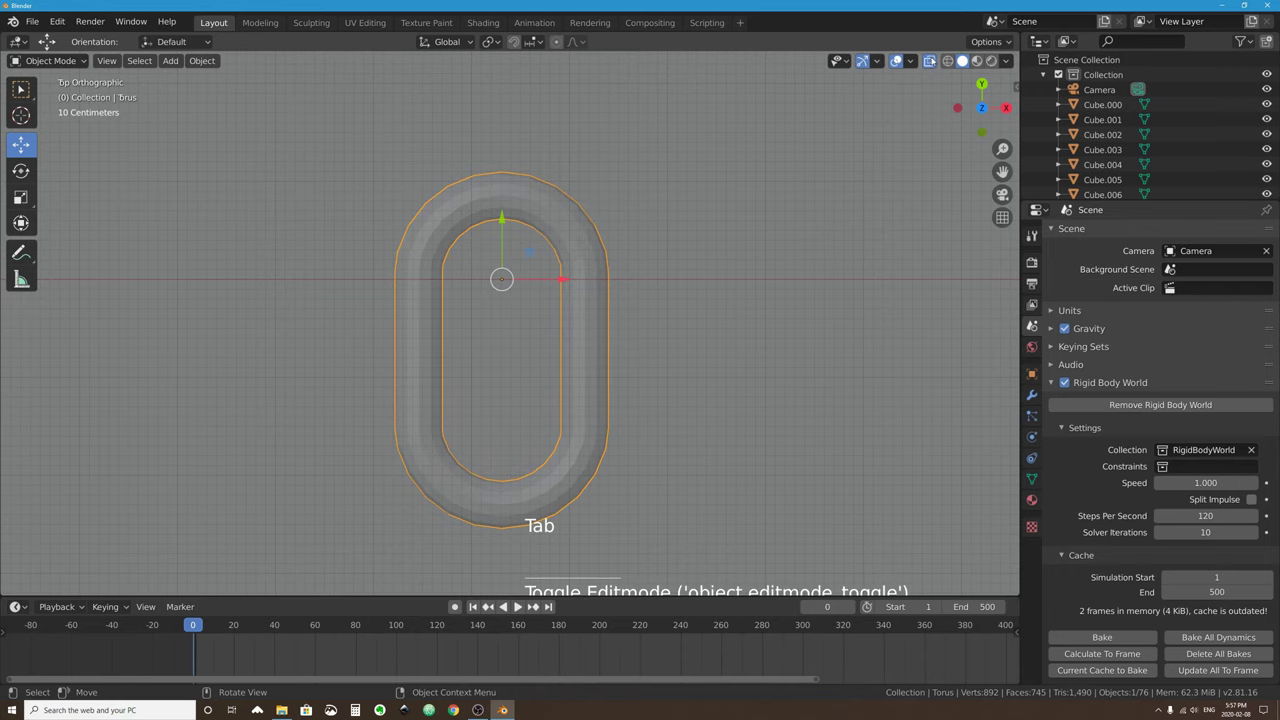
left_click(929, 61)
Set the elongated link's origin to its geometry.
middle_click_drag(620, 260, 691, 318)
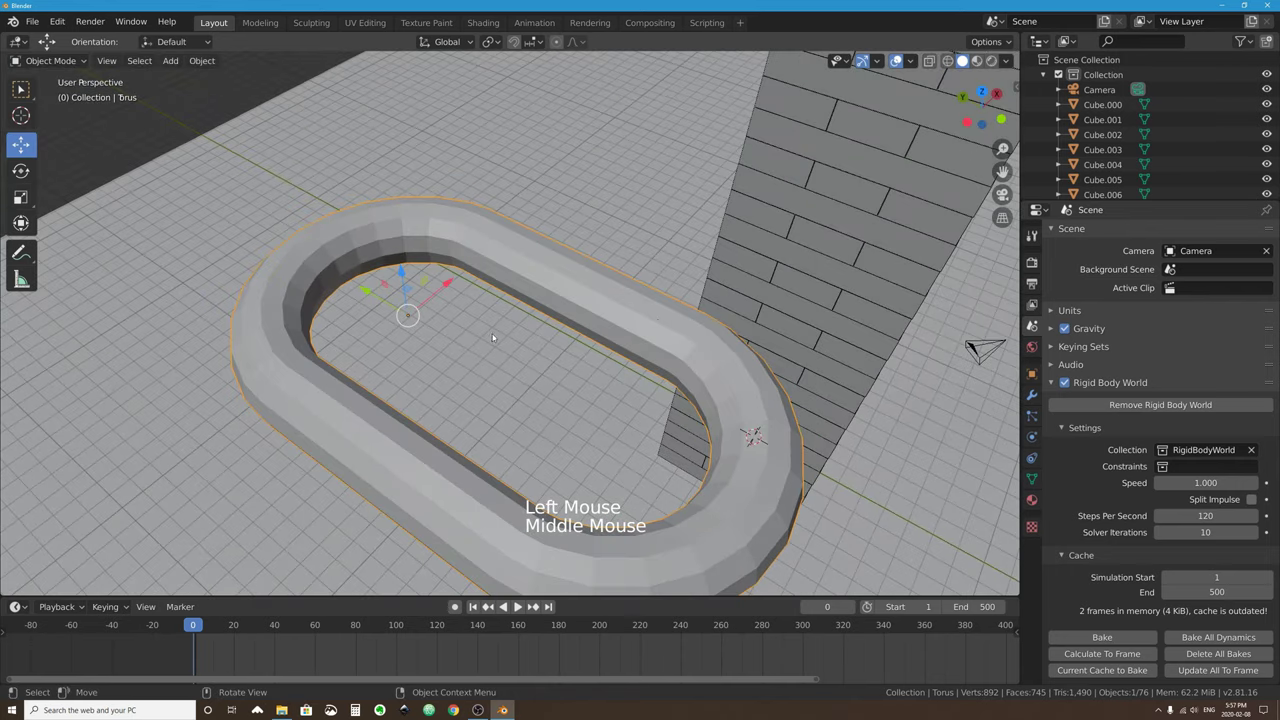
scroll(448, 327, "down", 2)
mouse_move(455, 328)
middle_mouse_down()
mouse_move(476, 329)
mouse_move(437, 343)
middle_mouse_up()
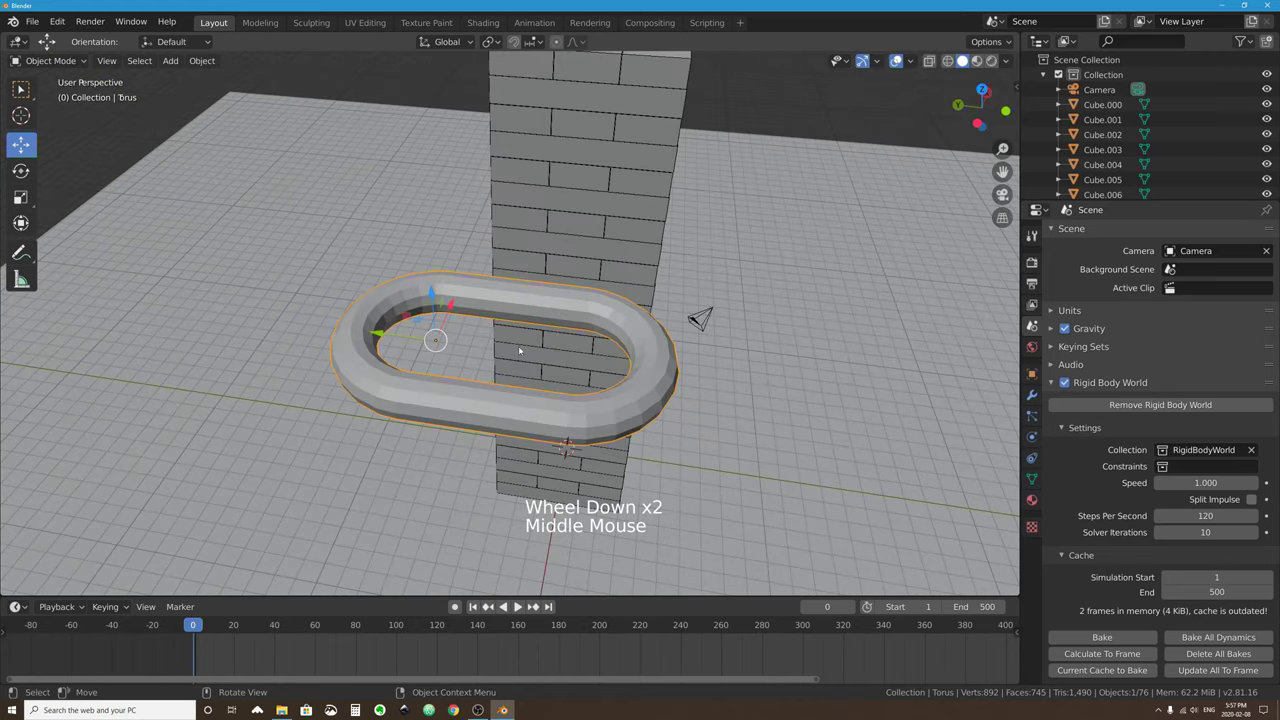
right_click(489, 294)
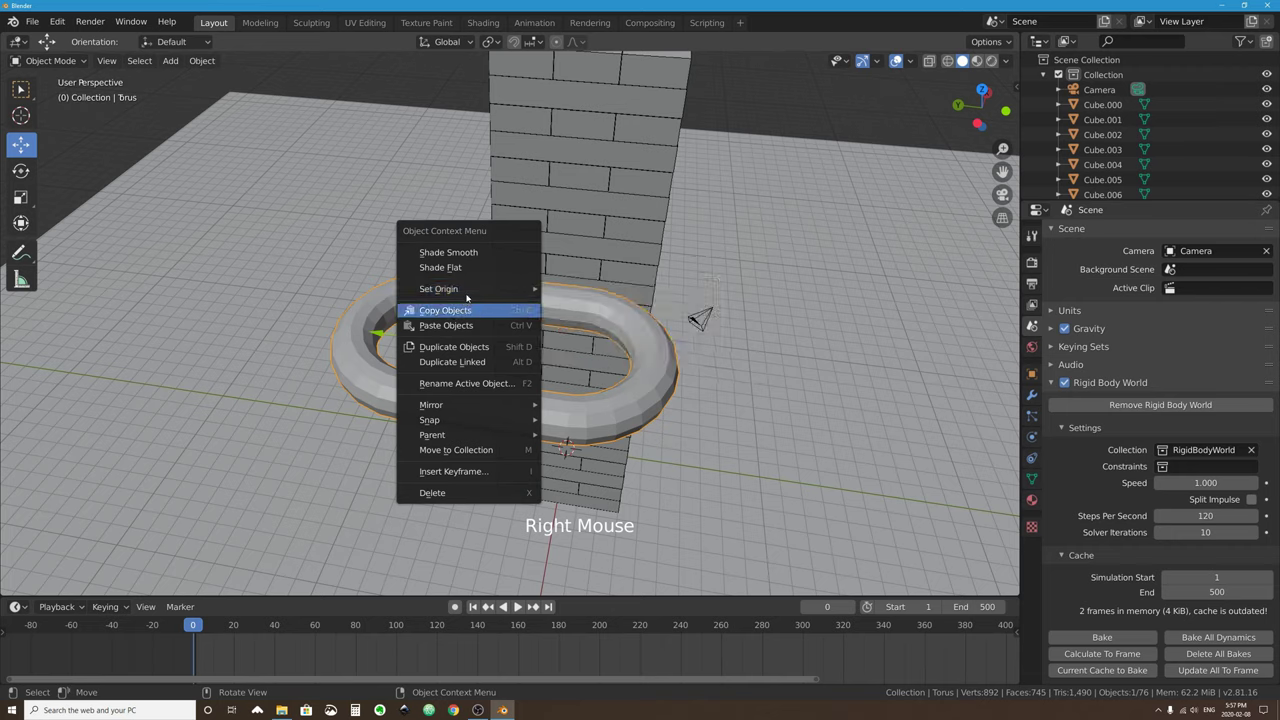
mouse_move(465, 291)
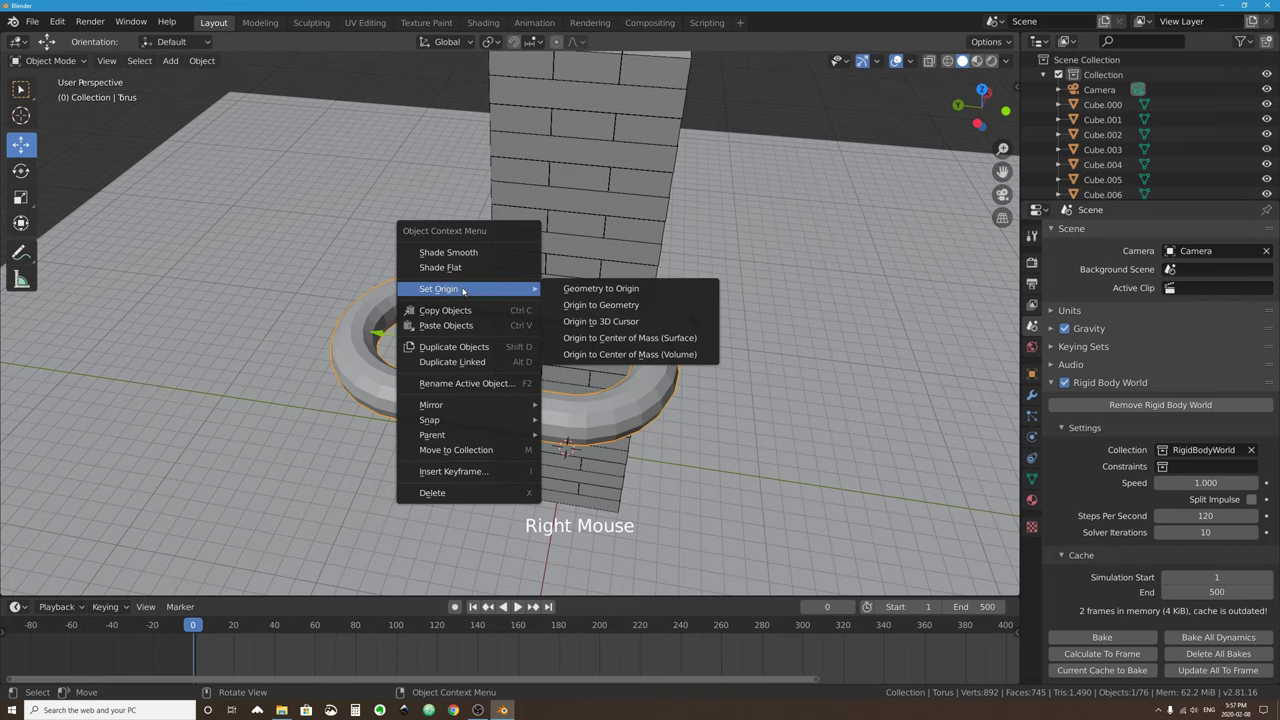
left_click(643, 305)
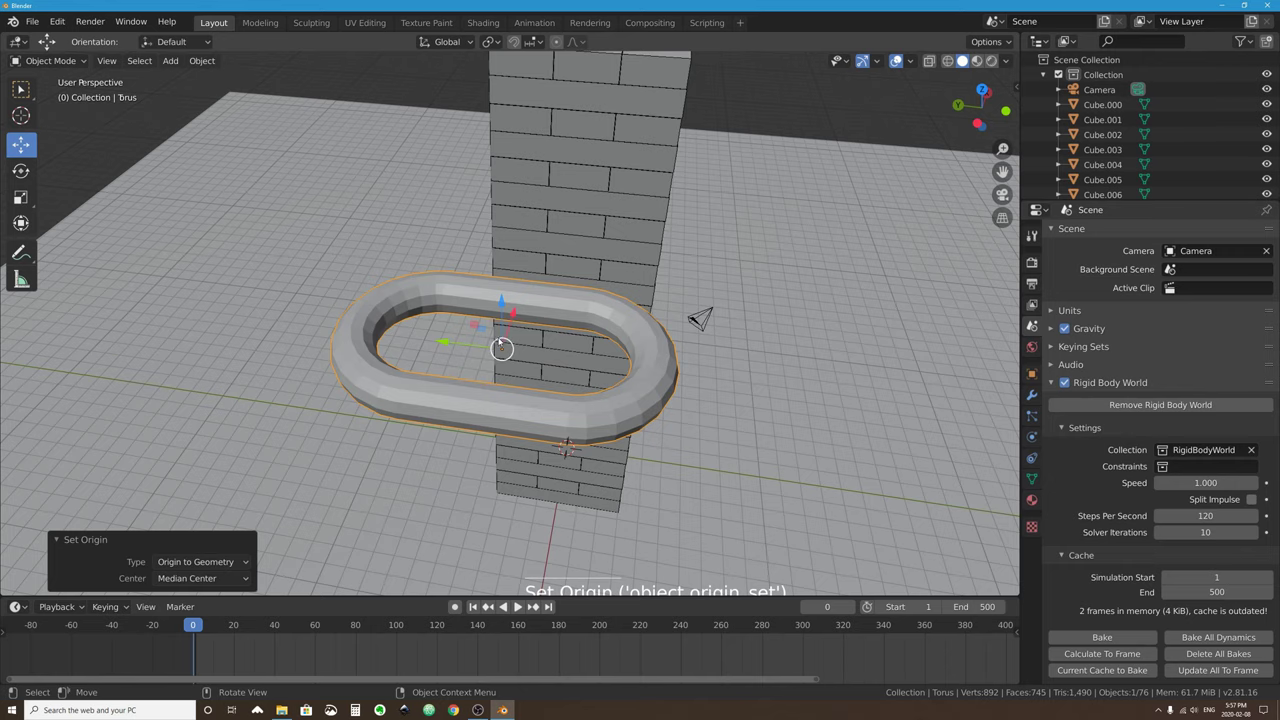
In the front view, raise the link about 6.9 m and shift it about 0.6 m along X, keeping it beside the tower.
scroll(732, 313, "down", 3)
middle_click_drag(732, 313, 675, 327)
key("KP_1")
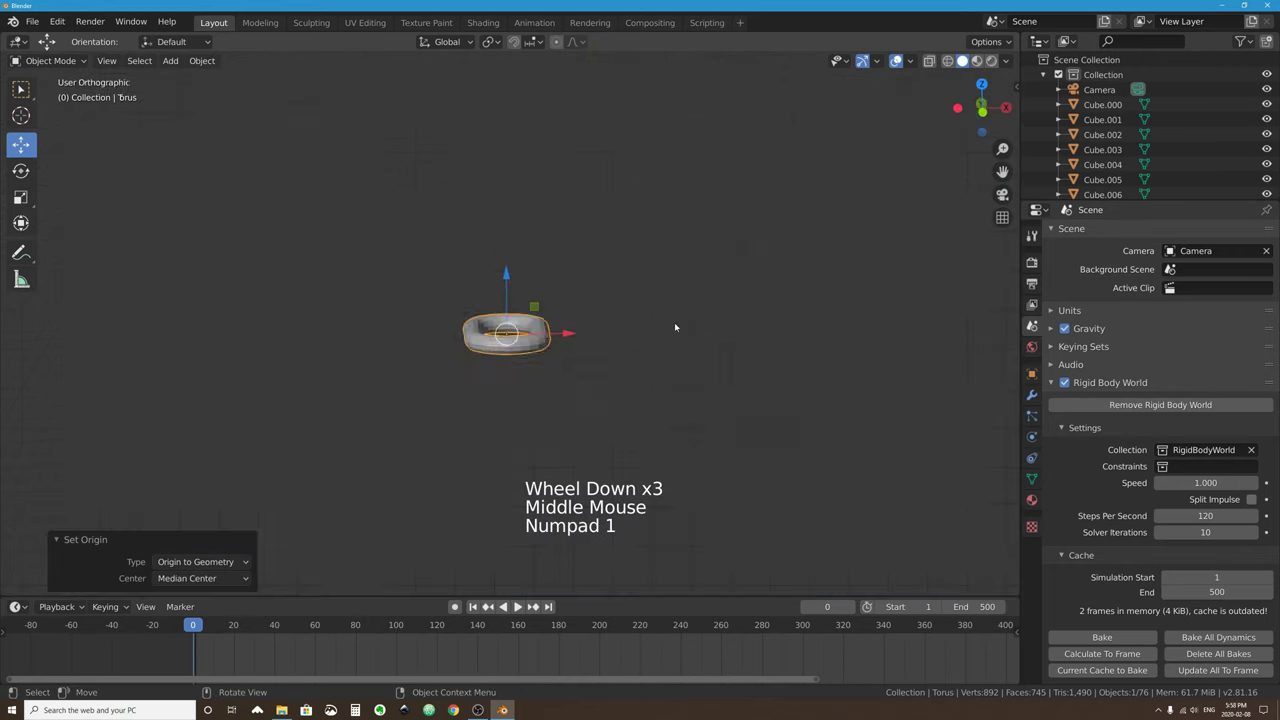
scroll(674, 324, "down", 5)
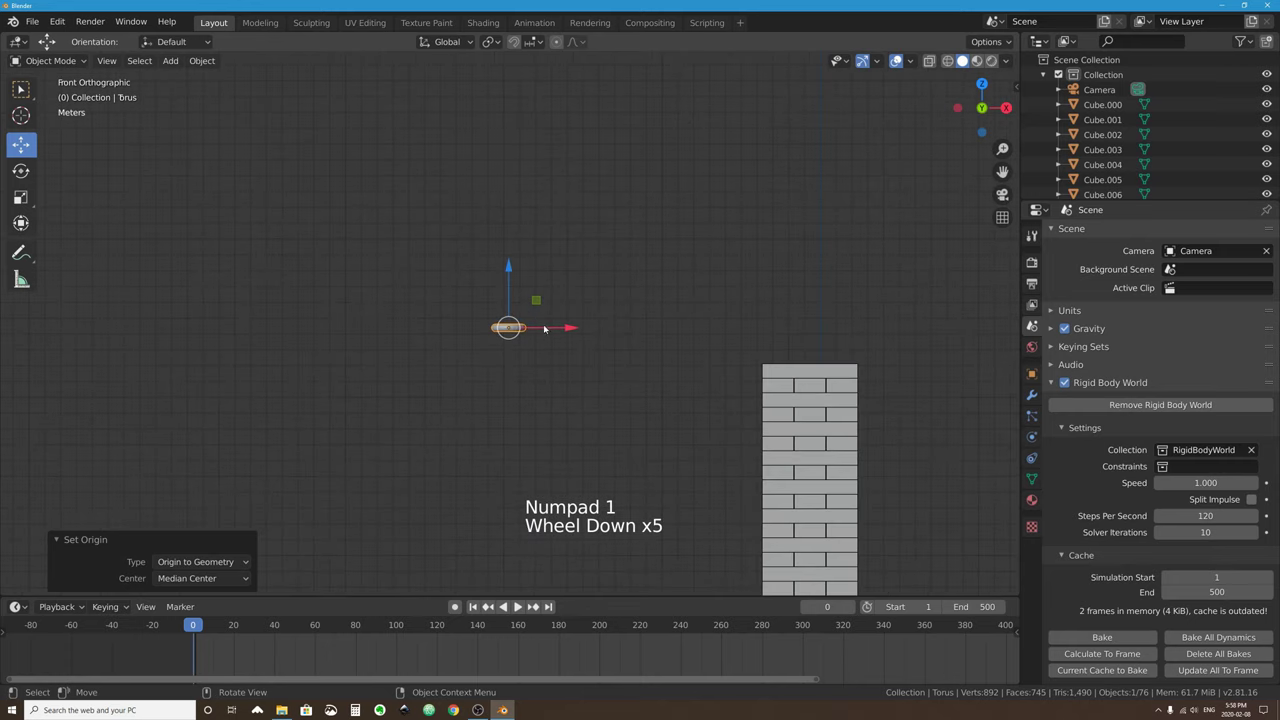
scroll(596, 355, "down", 2)
scroll(580, 360, "down", 1)
key("g")
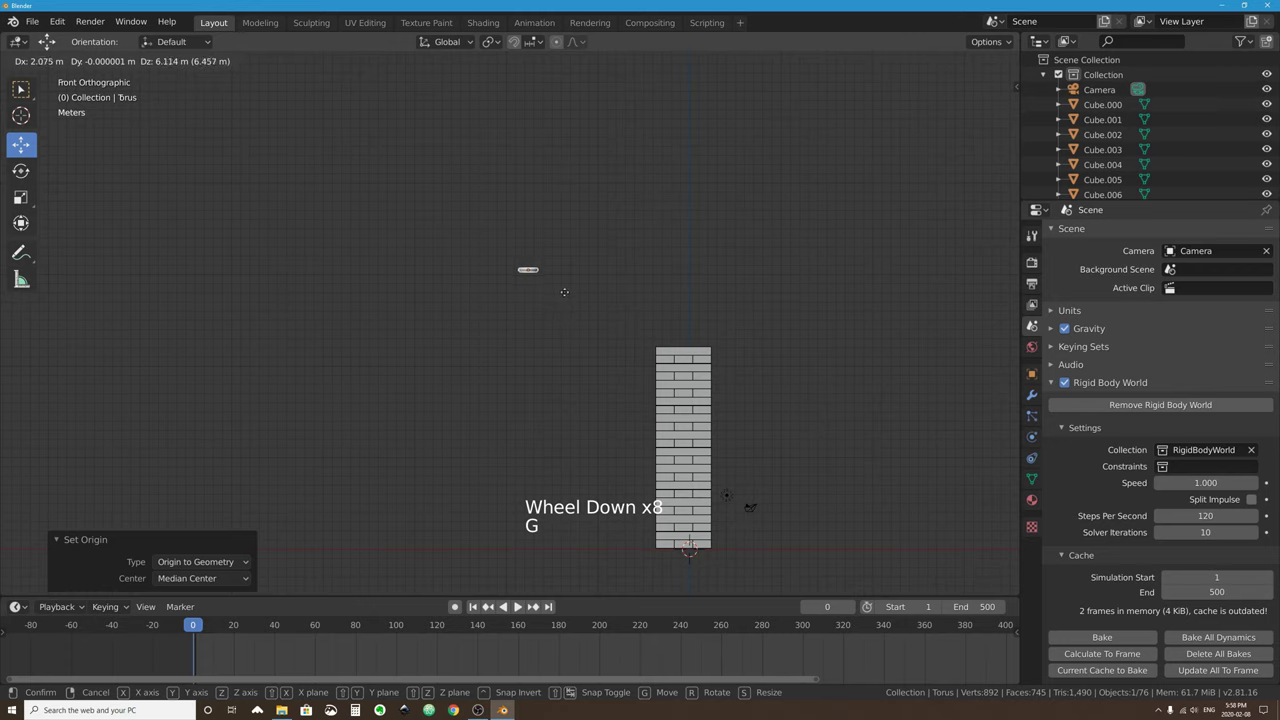
left_click(550, 289)
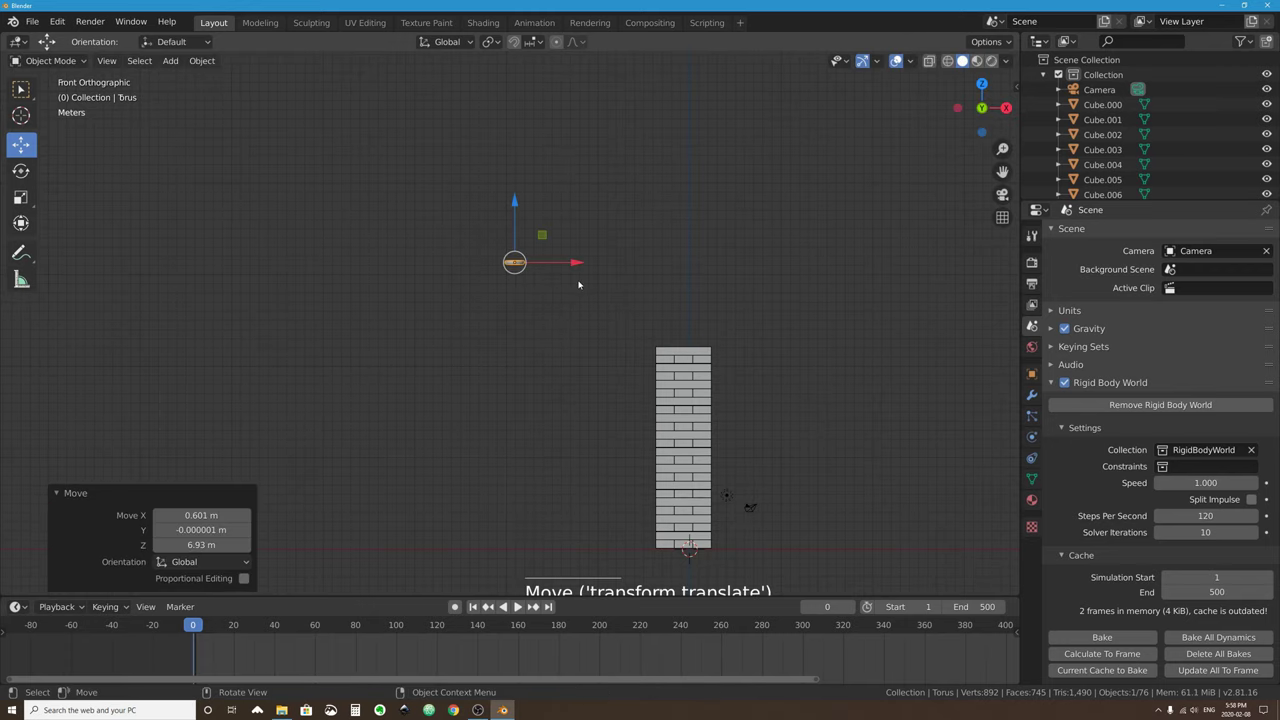
Rotate the link exactly 90° about the global X axis so that it stands upright.
middle_click_drag(575, 280, 450, 250)
scroll(600, 285, "up", 2)
key("KP_1")
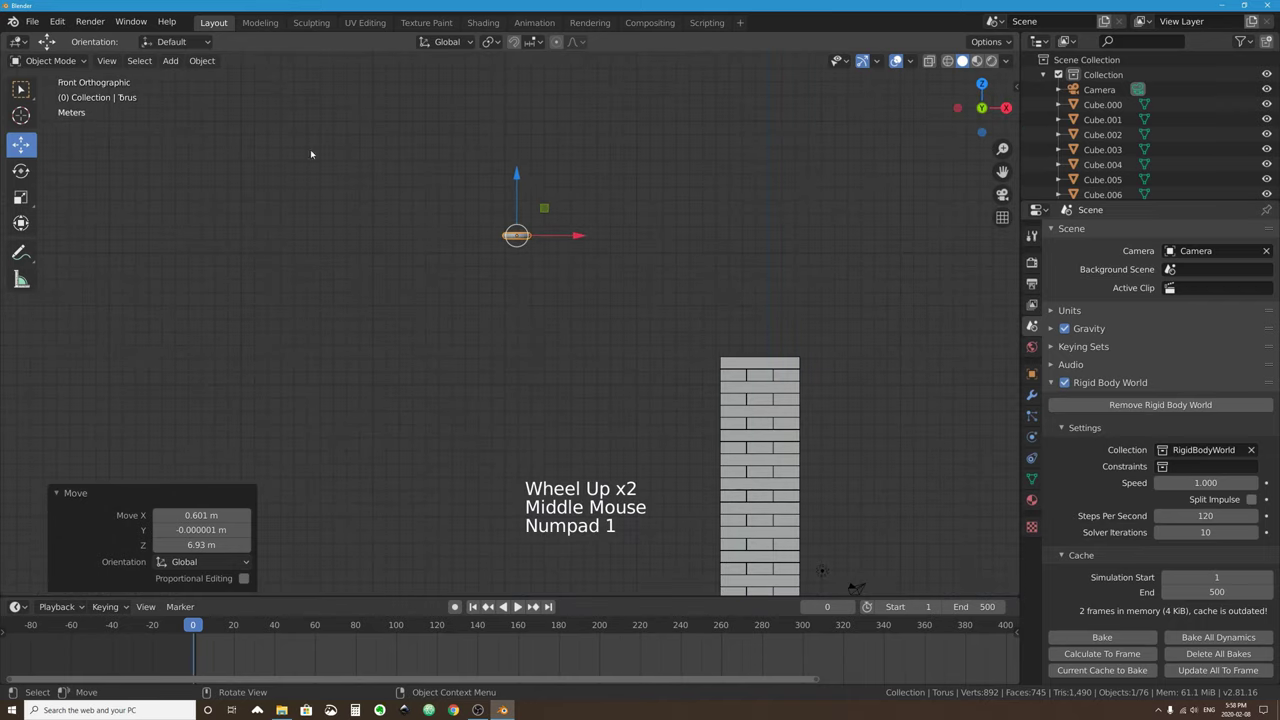
left_click(20, 170)
middle_click_drag(470, 200, 544, 181)
left_click_drag(548, 185, 570, 262)
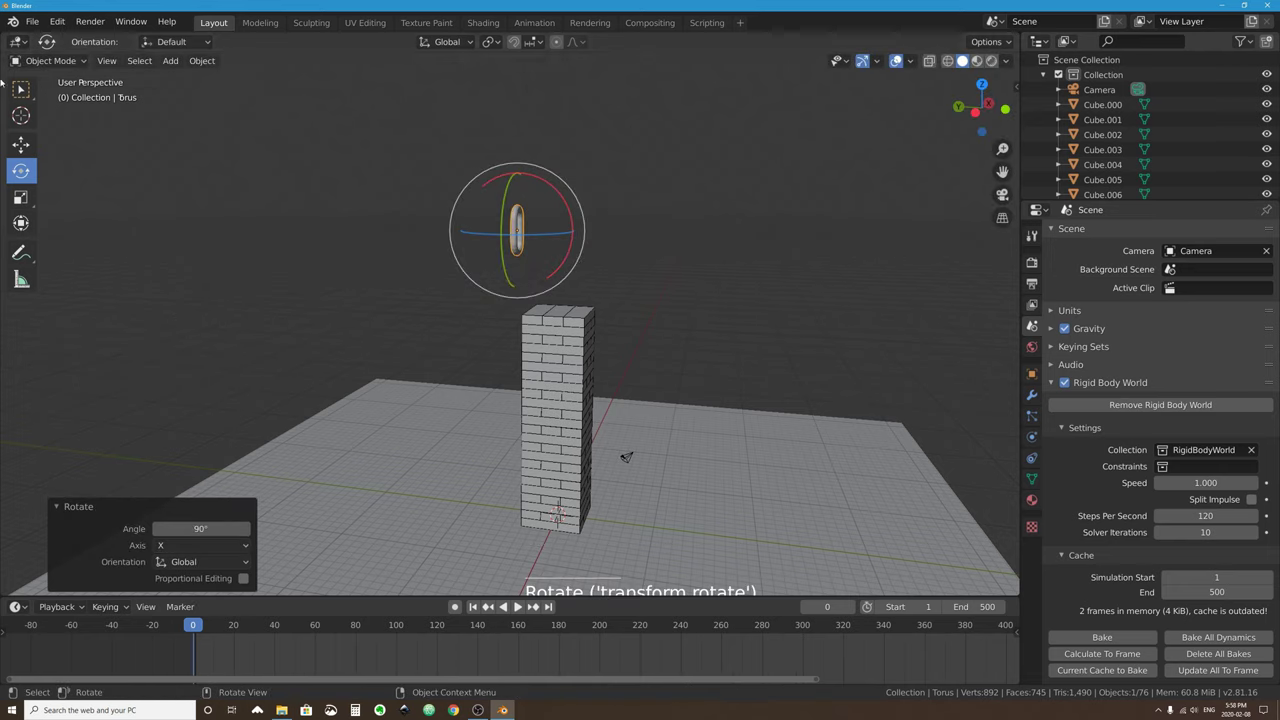
key("ctrl+z")
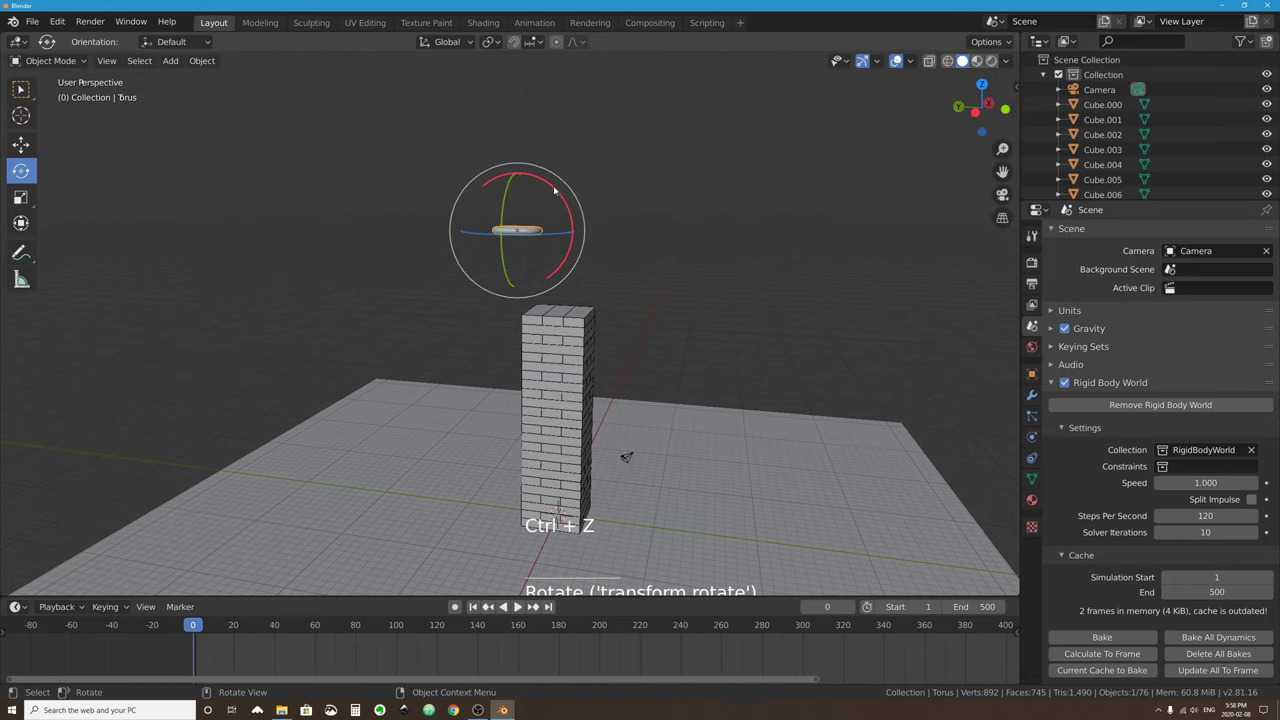
left_click_drag(557, 195, 568, 264, "ctrl")
middle_click_drag(568, 264, 619, 189)
key("KP_1")
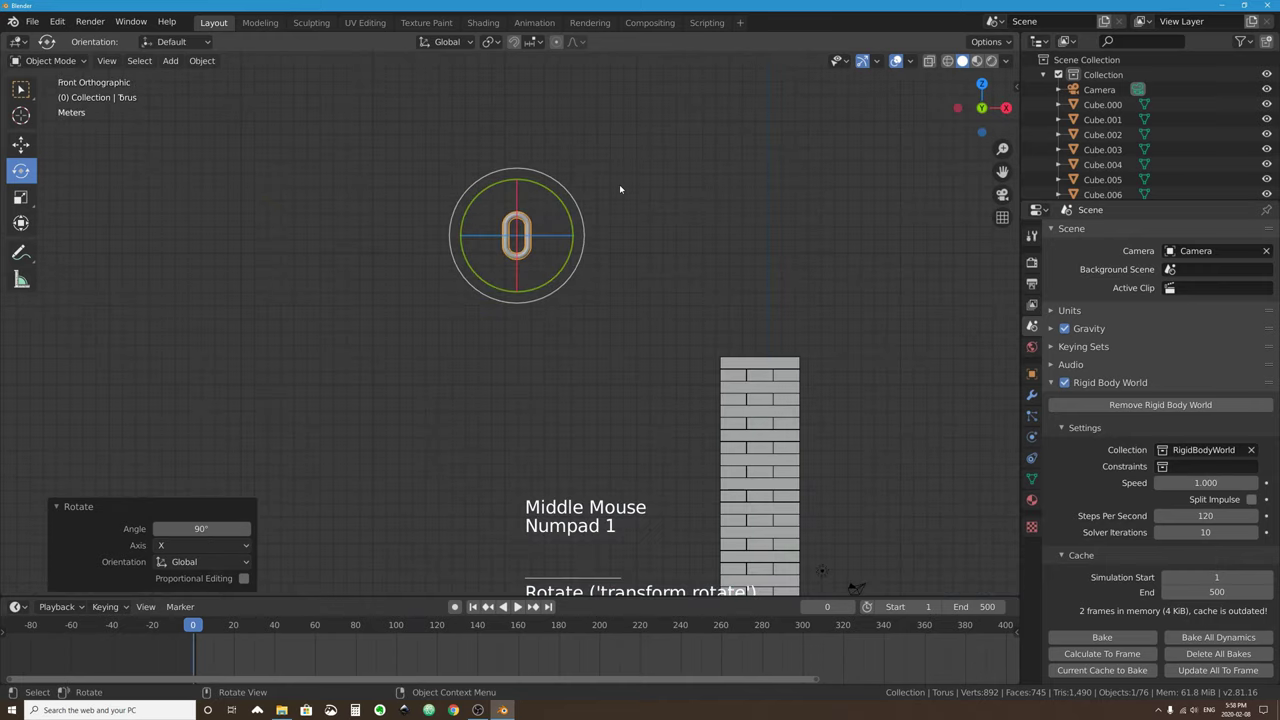
key("KP_3")
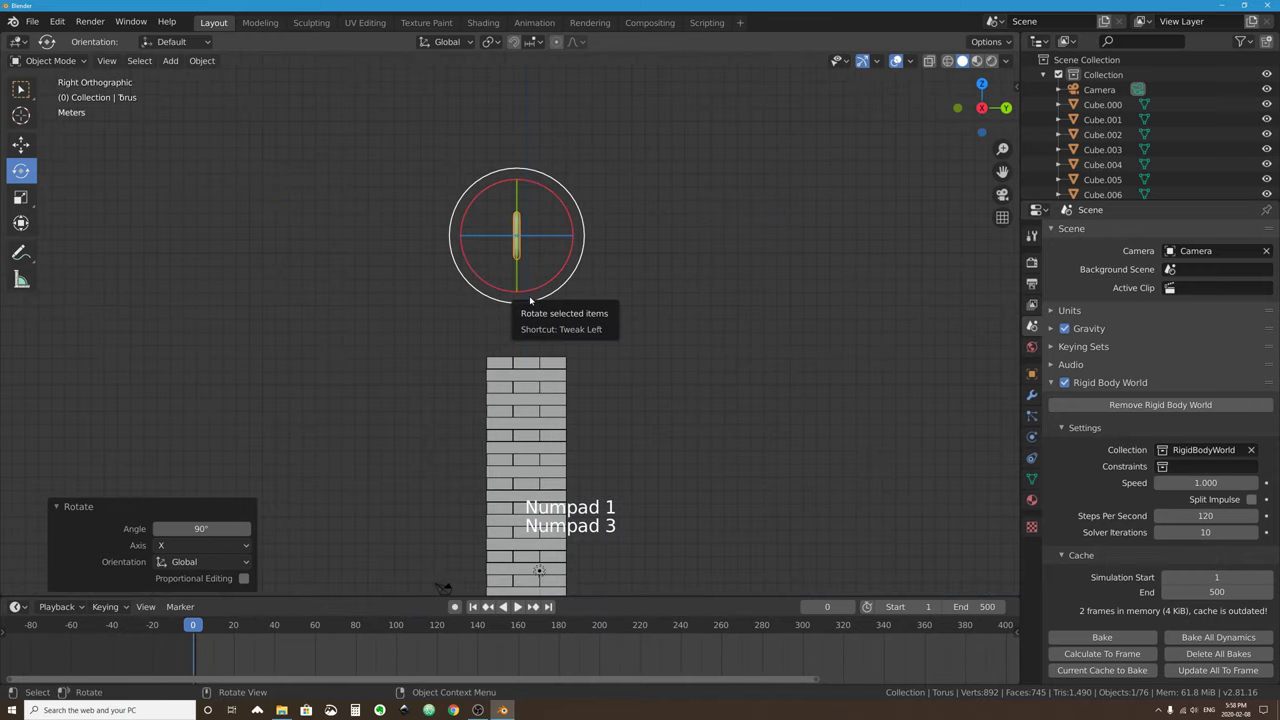
Duplicate the upright link in the front view and place the copy about 2.47 m lower, overlapping the first link's lower end.
key("KP_1")
scroll(542, 200, "up", 4)
middle_click_drag(578, 155, 554, 232, "shift")
key("shift+d")
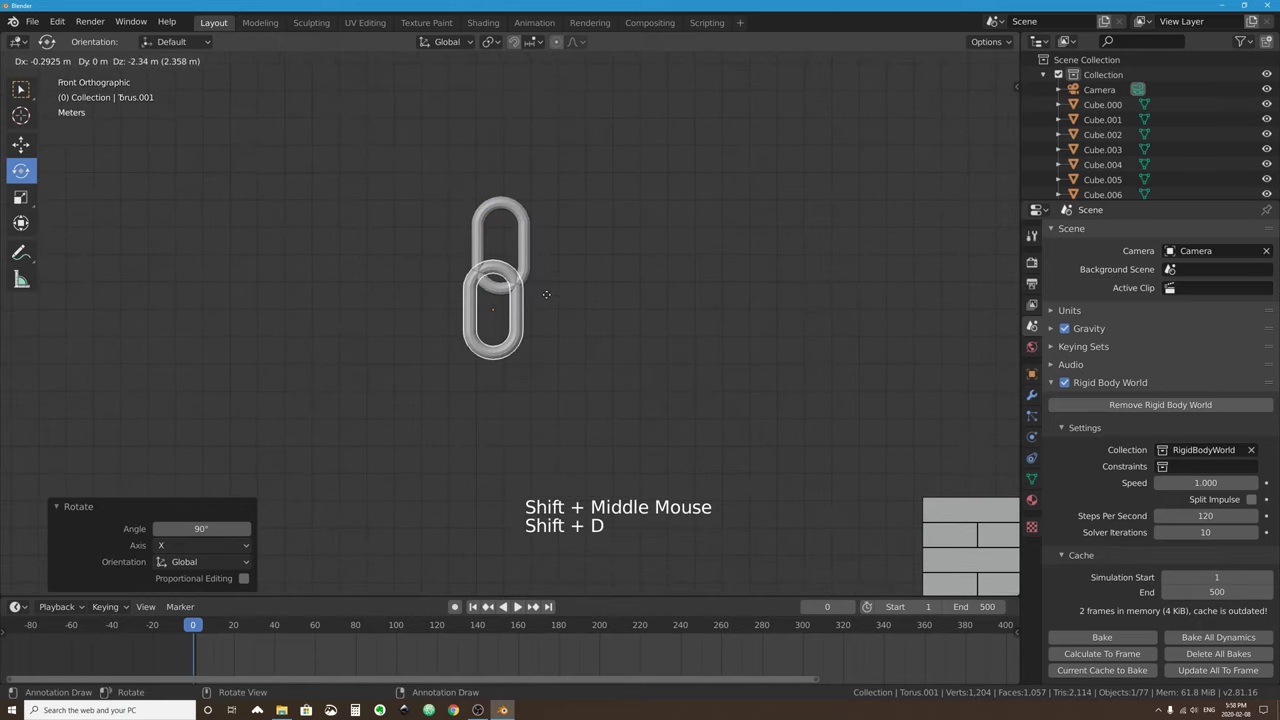
left_click(535, 292)
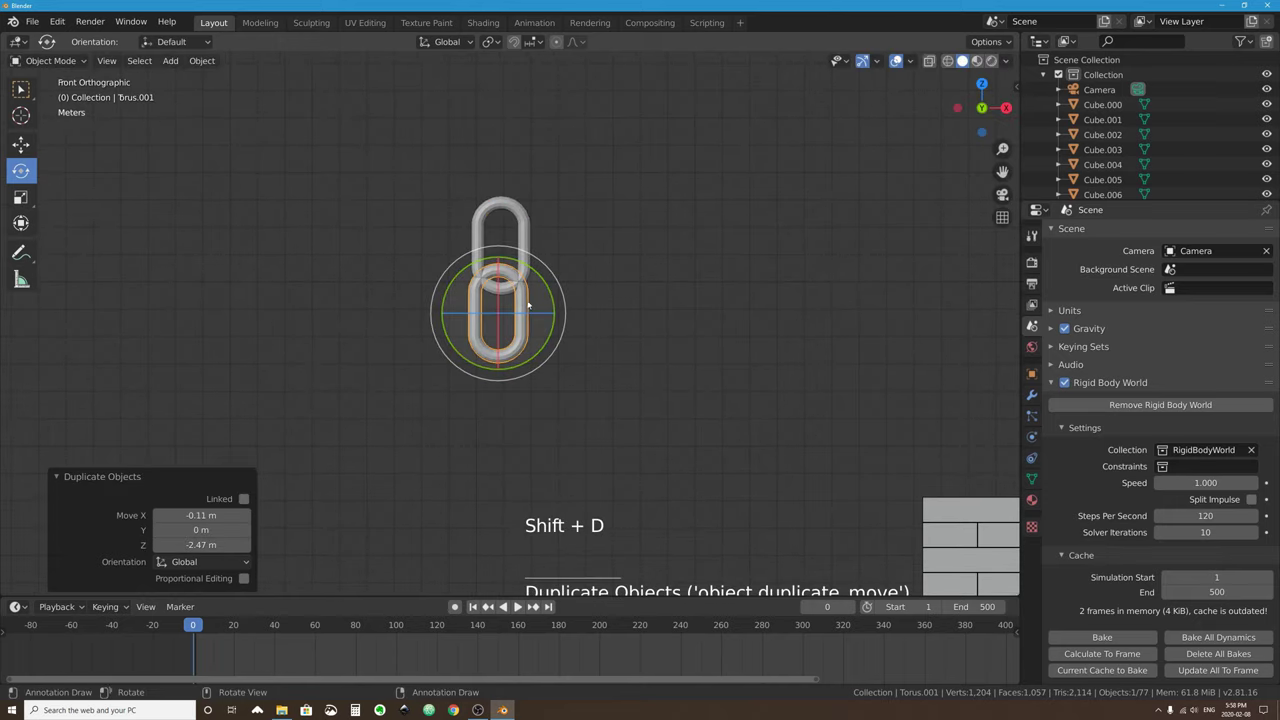
Rotate the duplicated link exactly 90° about the global Z axis so that it interlocks with the upper link.
middle_click_drag(528, 305, 505, 300)
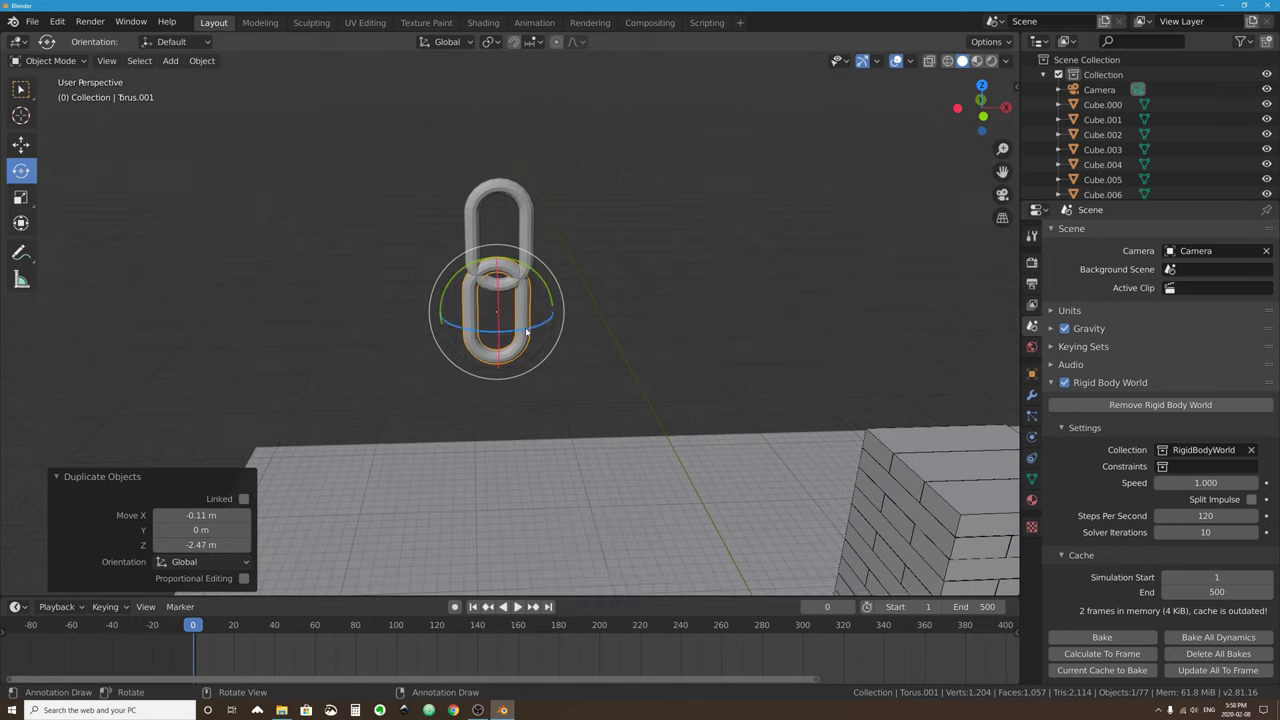
left_click_drag(527, 331, 571, 198)
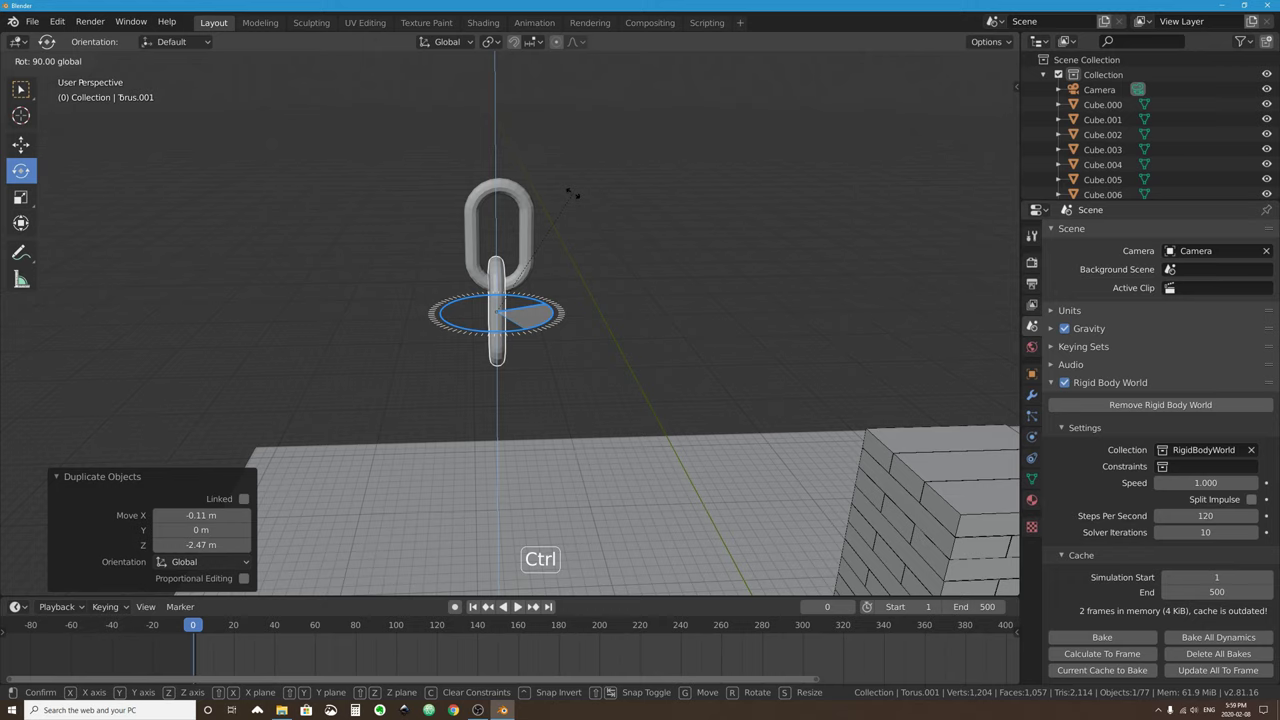
left_click_drag(571, 198, 574, 193, "ctrl")
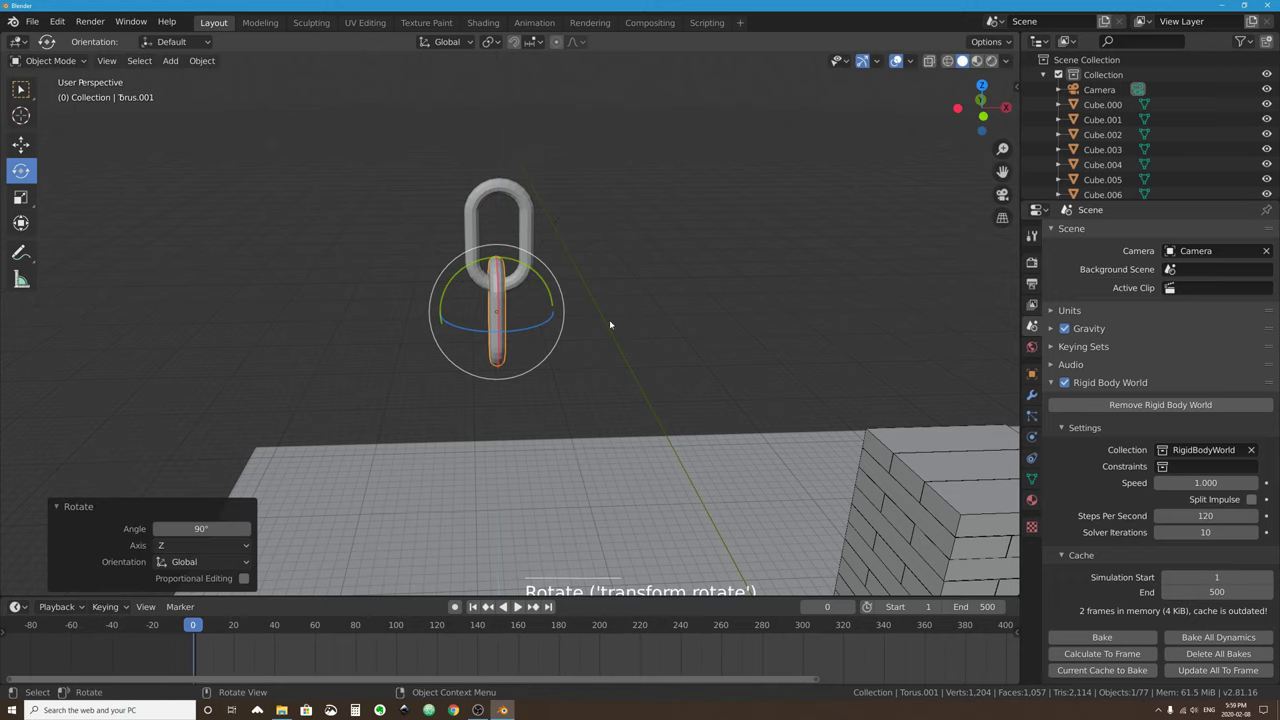
middle_click_drag(605, 321, 409, 243)
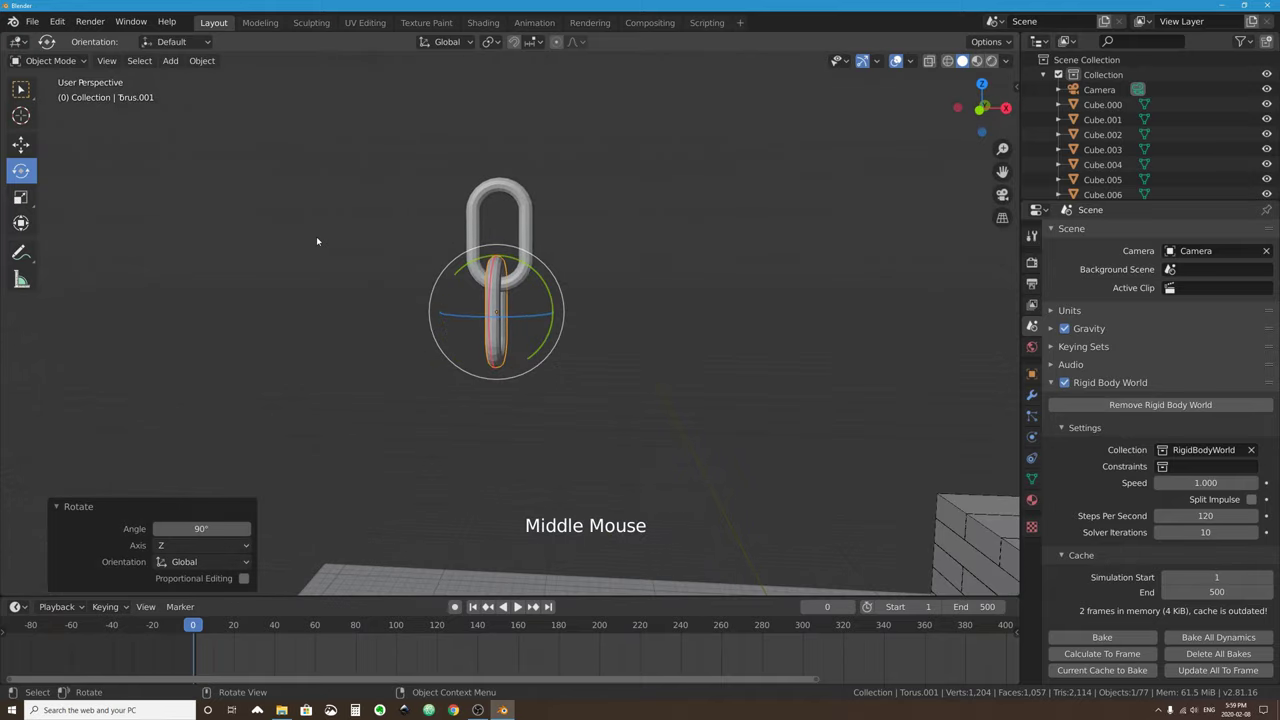
In the front view, shift the lower link about 0.09 m along X and about 0.02 m down to center it under the upper link.
key("KP_1")
key("g")
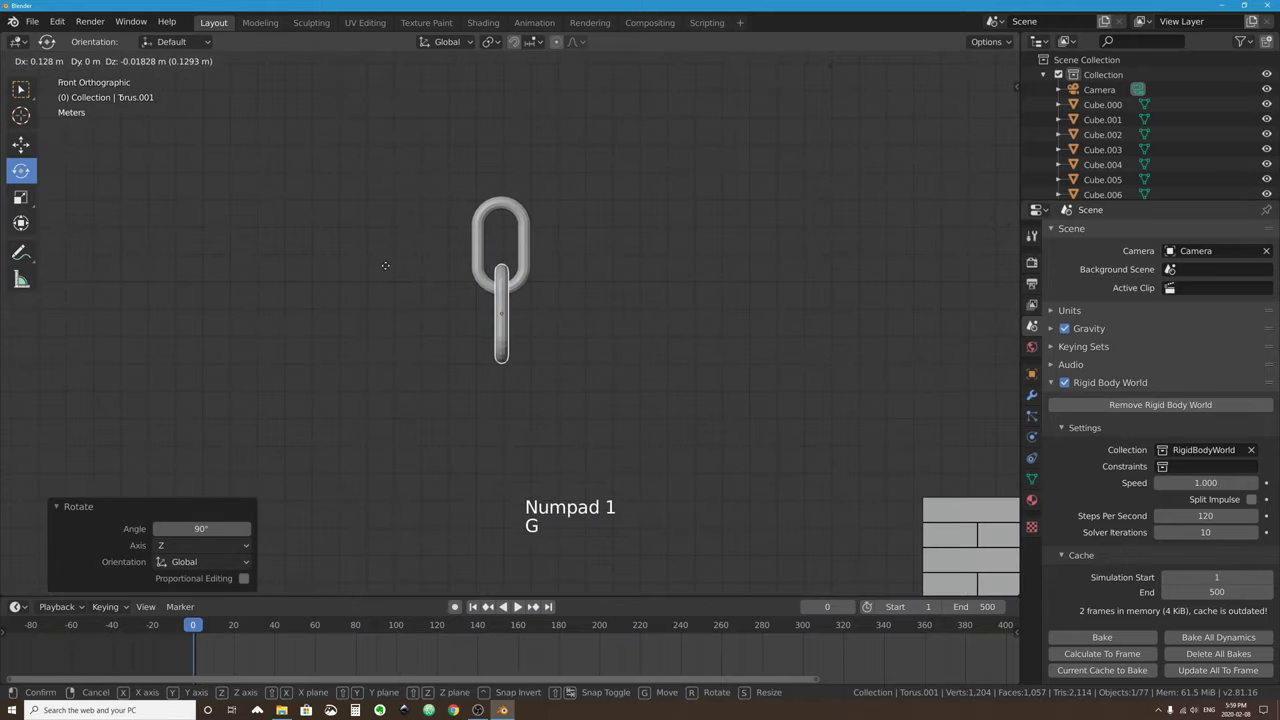
left_click(386, 271)
Make the upper link a passive rigid body and the lower link an active rigid body.
scroll(578, 276, "up", 3)
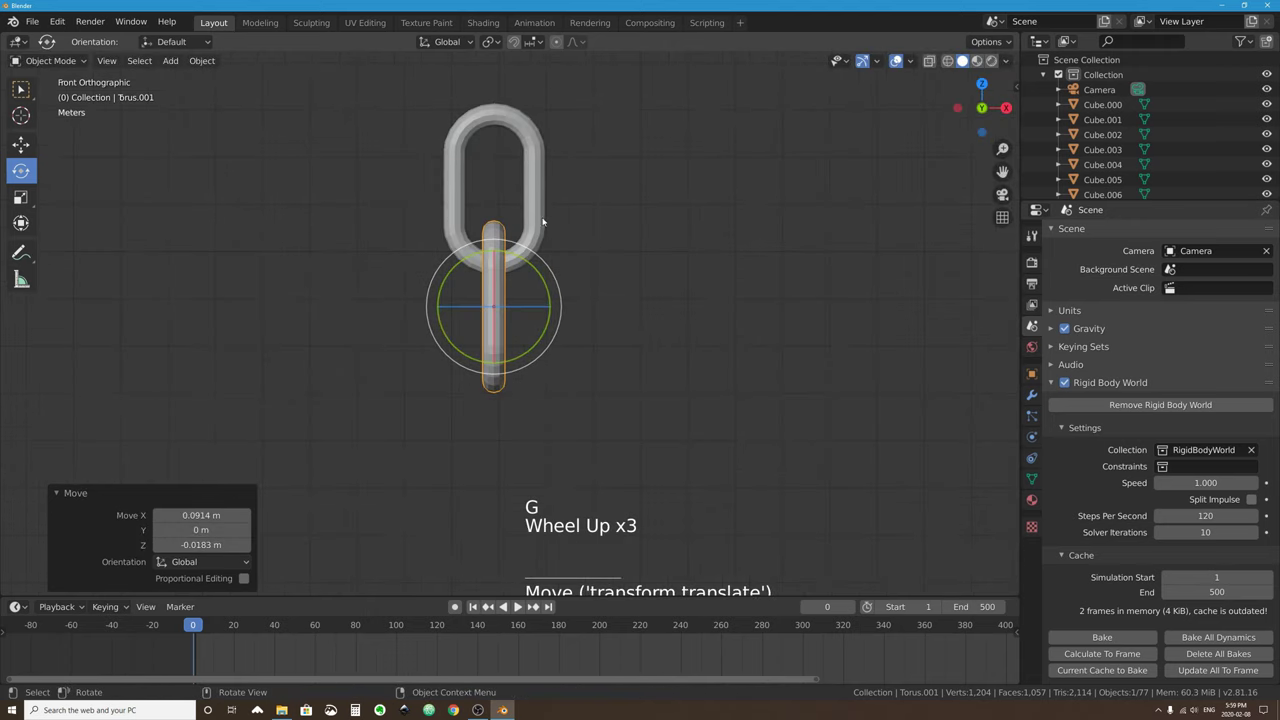
left_click(533, 165)
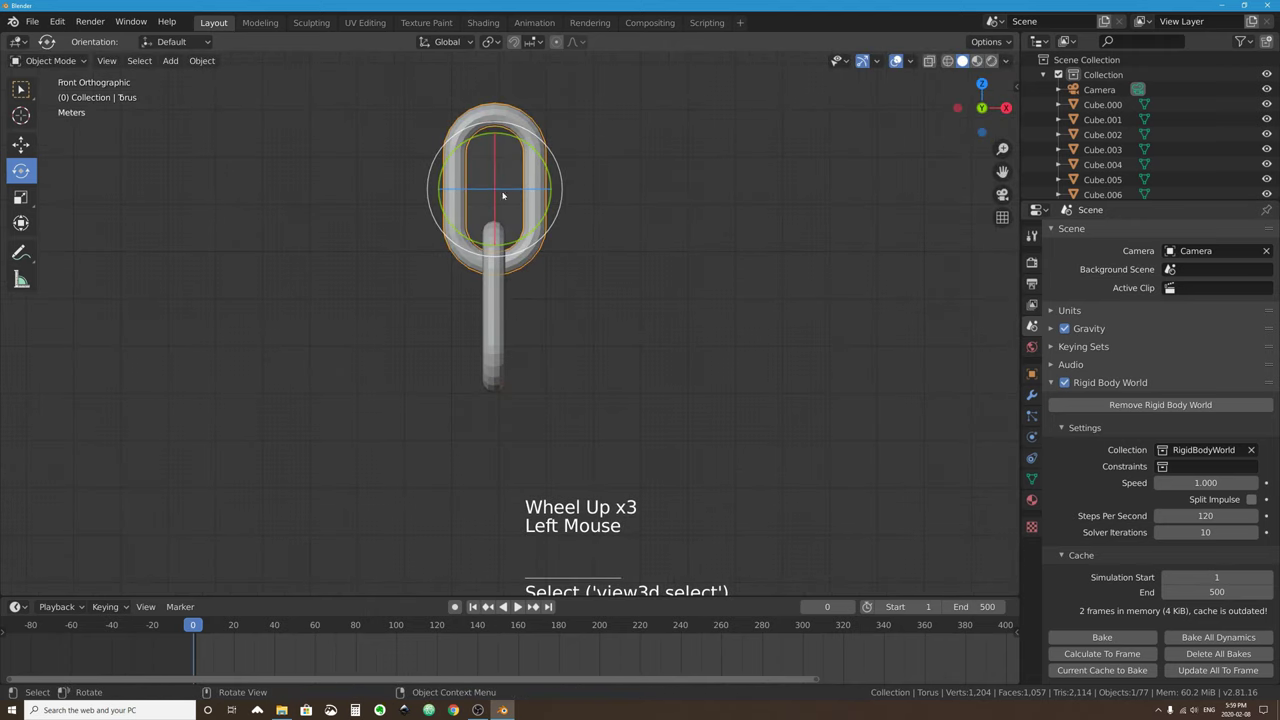
scroll(500, 157, "down", 3)
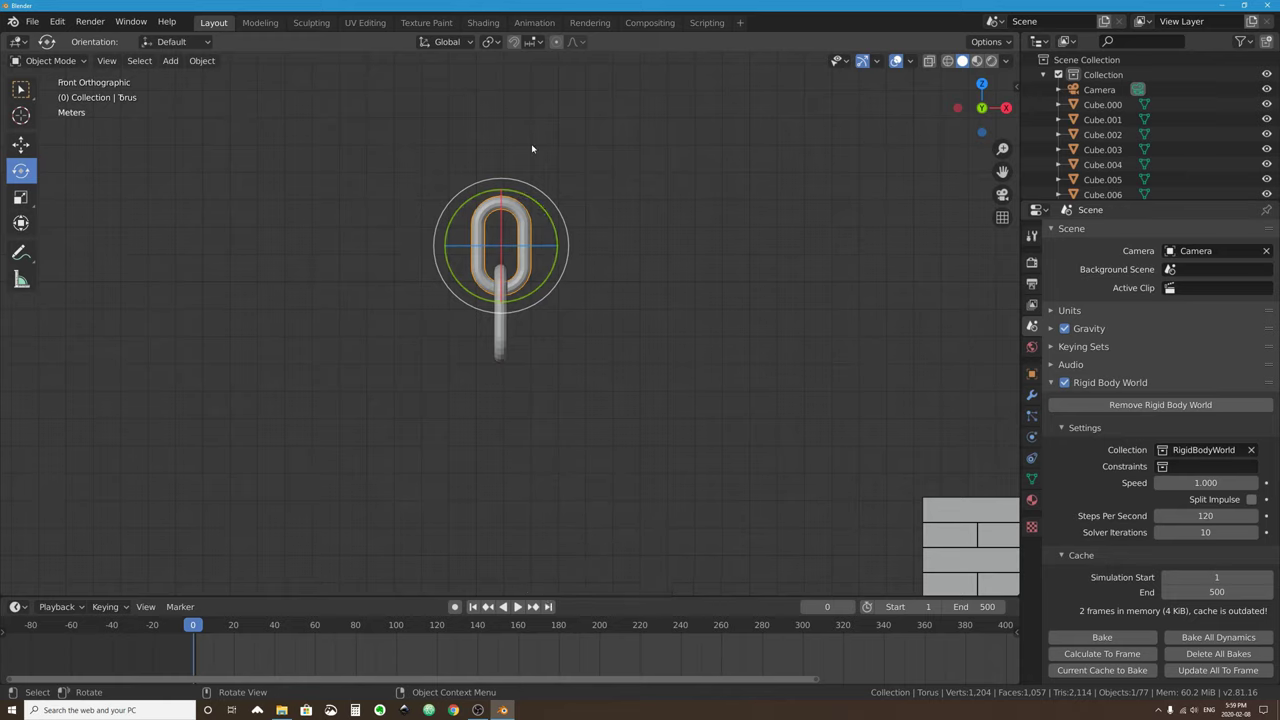
left_click(1031, 436)
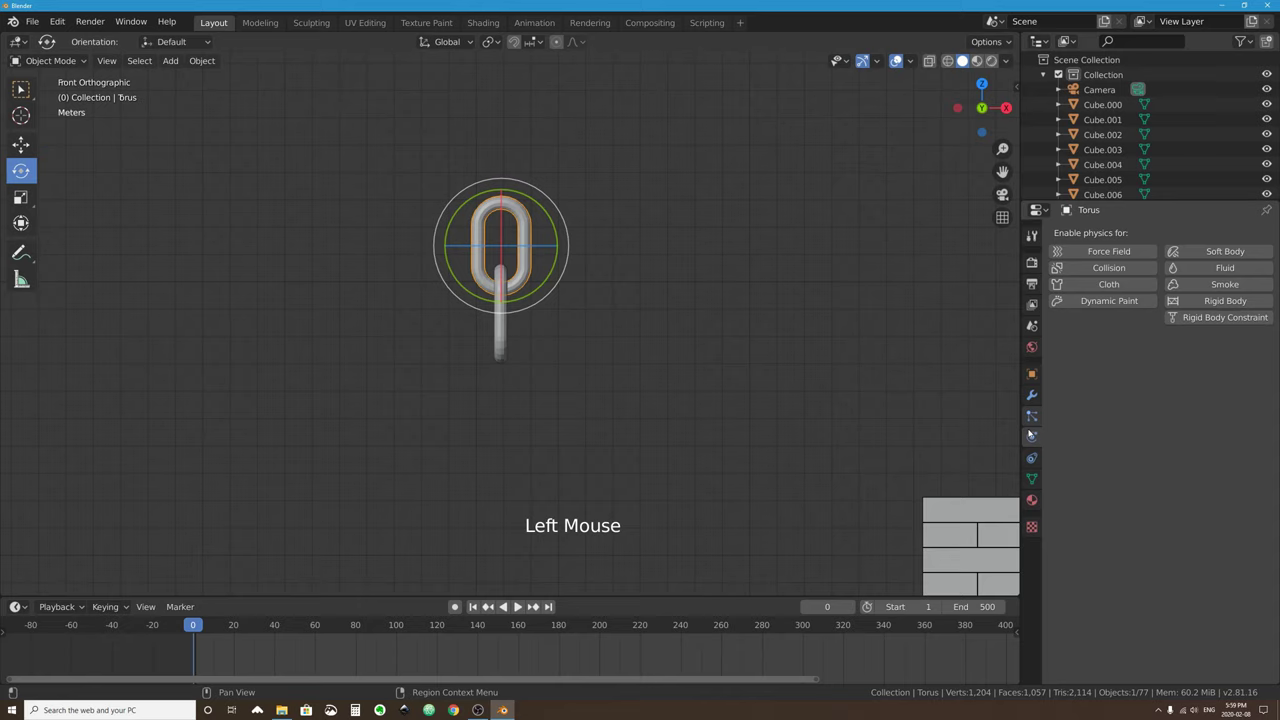
left_click(1236, 302)
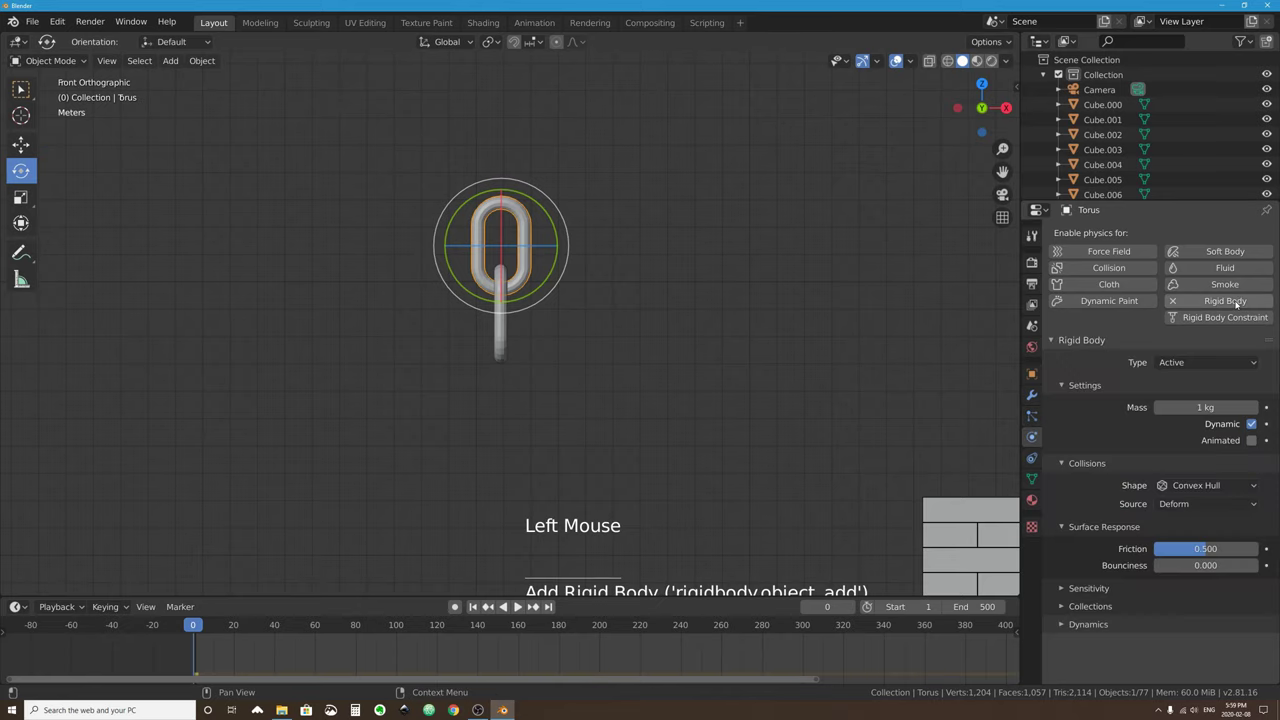
left_click(1210, 364)
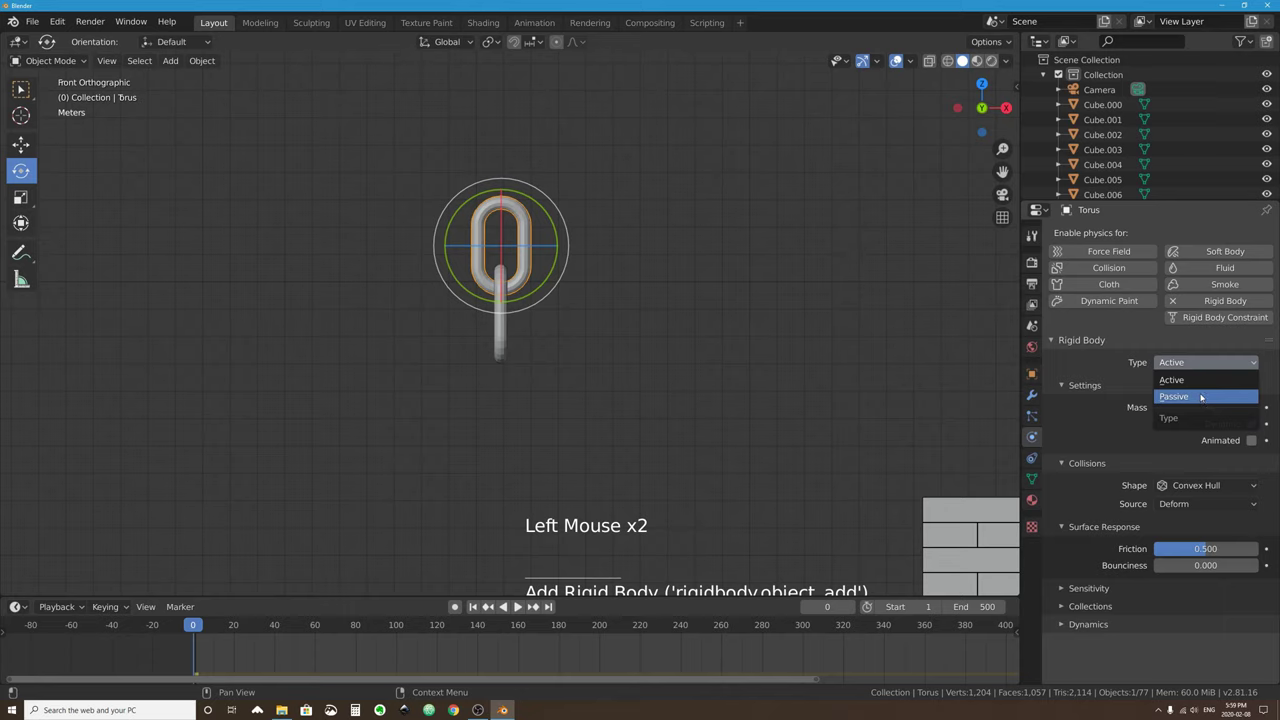
left_click(1201, 397)
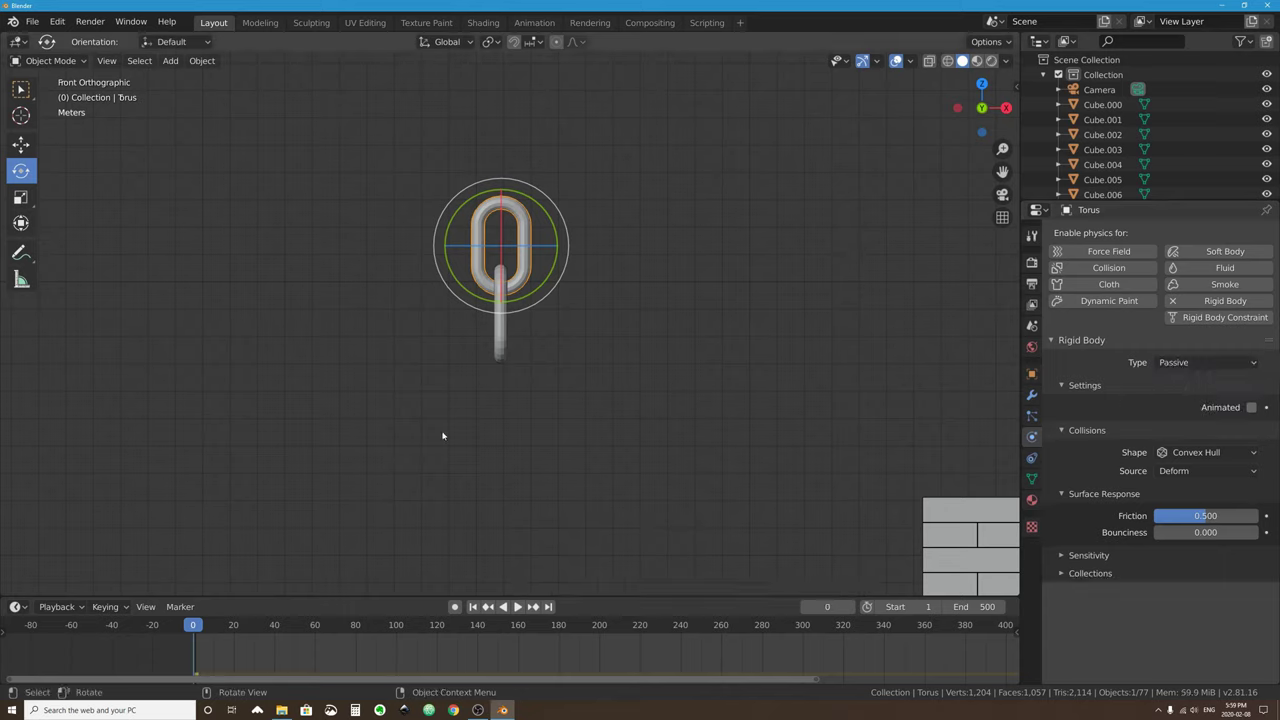
left_click(503, 344)
left_click(1225, 301)
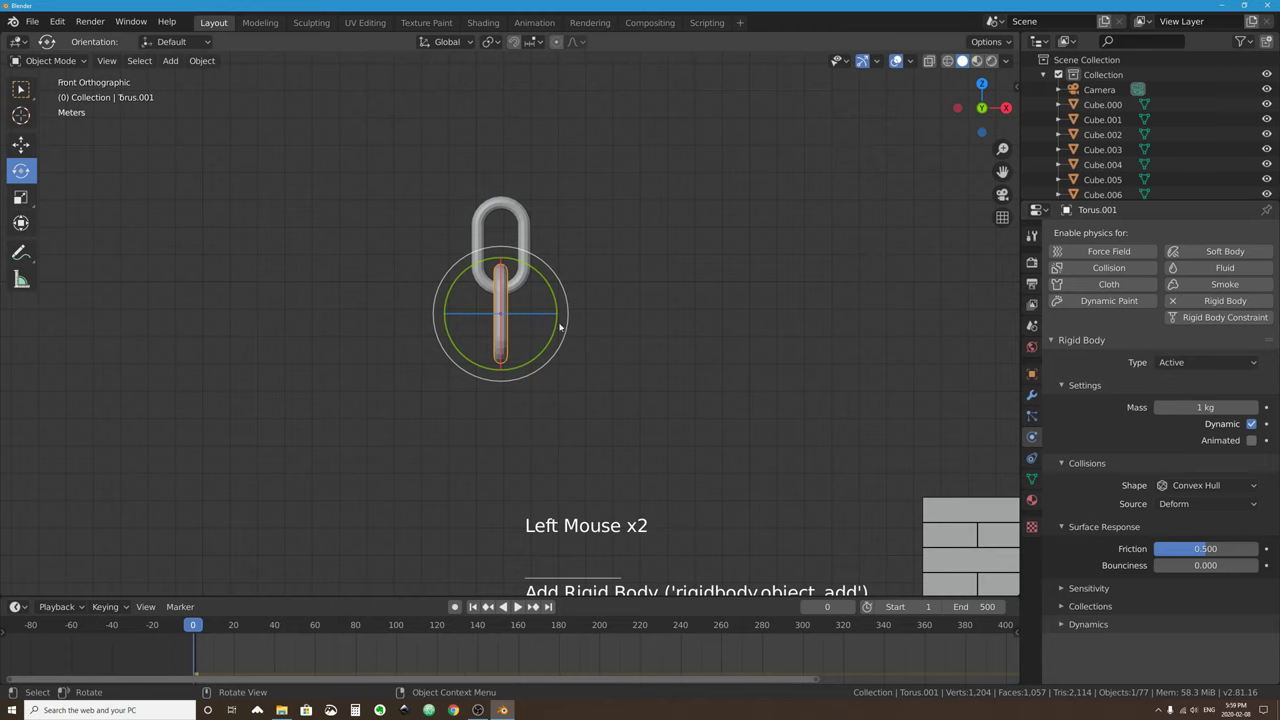
Play the simulation from an angled view to check how the two links behave, and return to frame 0.
middle_click_drag(494, 414, 560, 403)
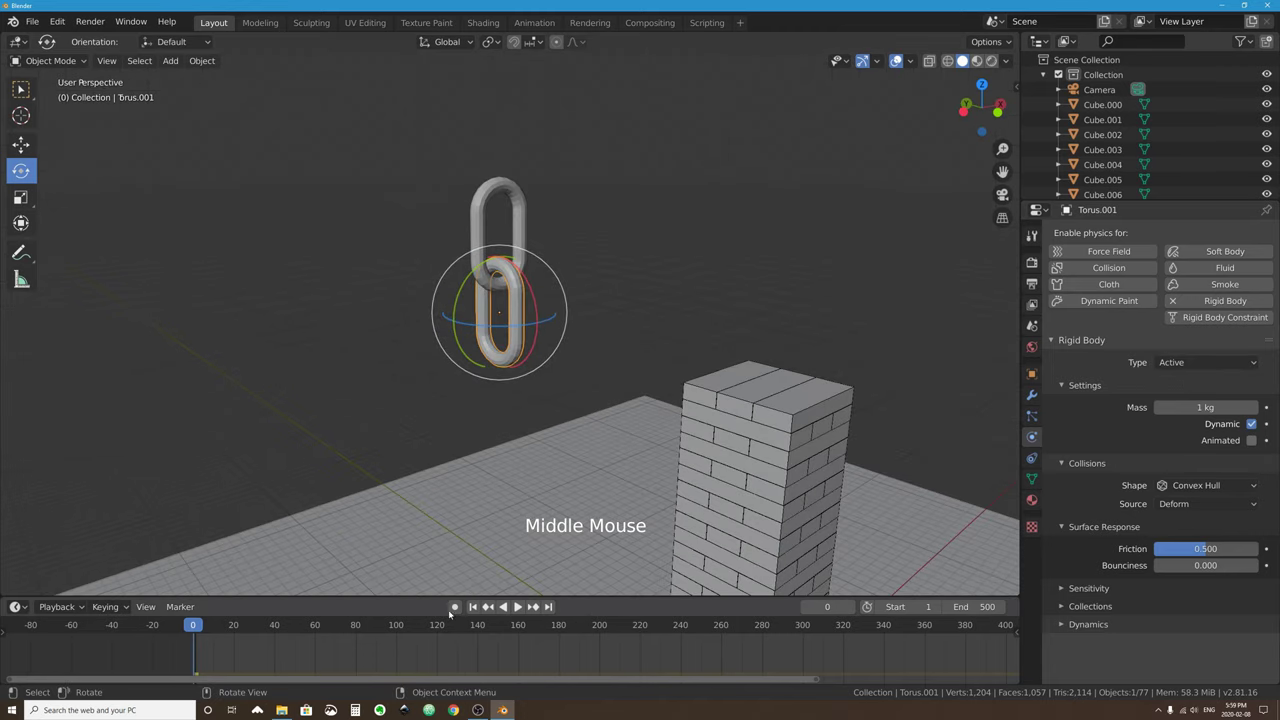
left_click(517, 607)
left_click(517, 607)
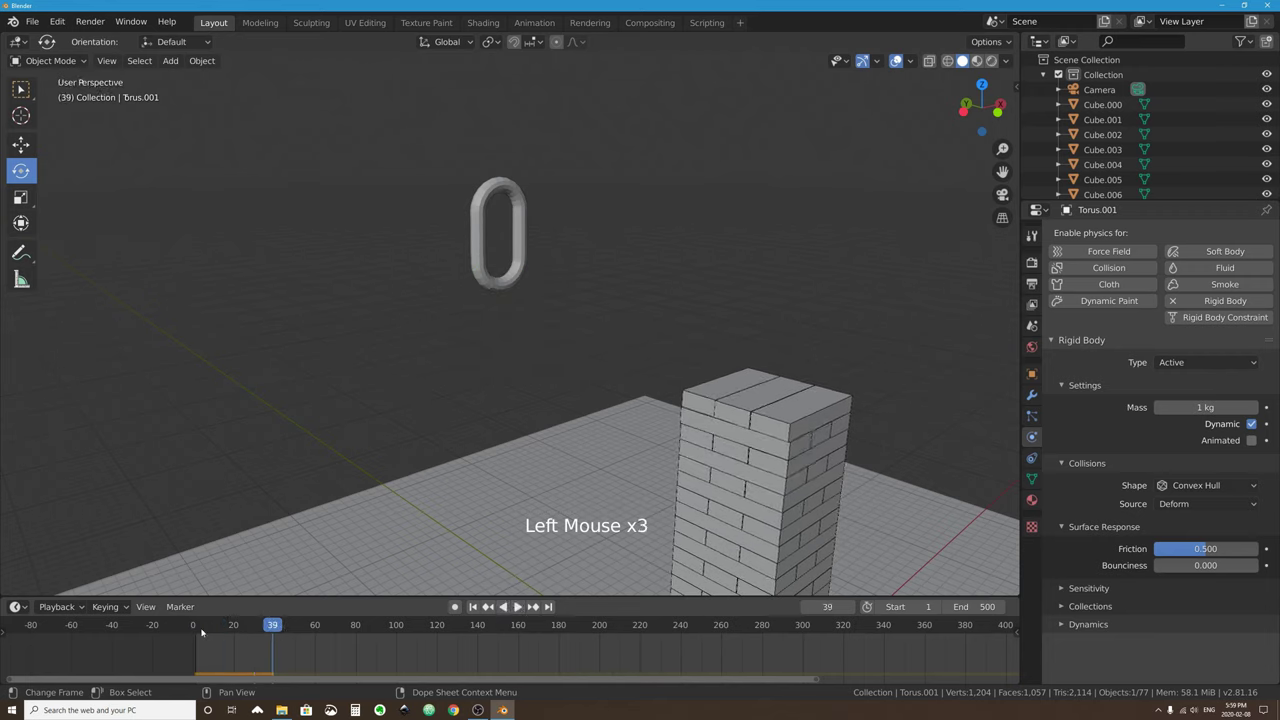
left_click(195, 631)
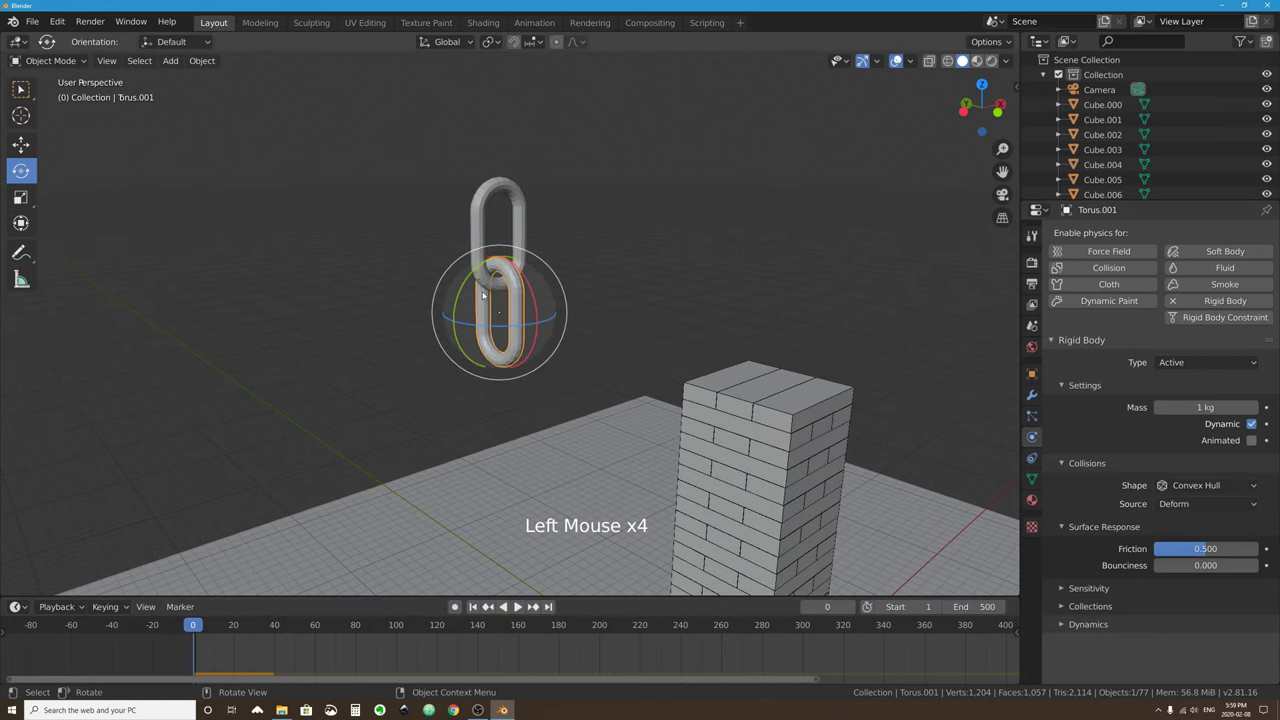
mouse_move(193, 640)
left_mouse_down()
mouse_move(210, 640)
mouse_move(193, 640)
left_mouse_up()
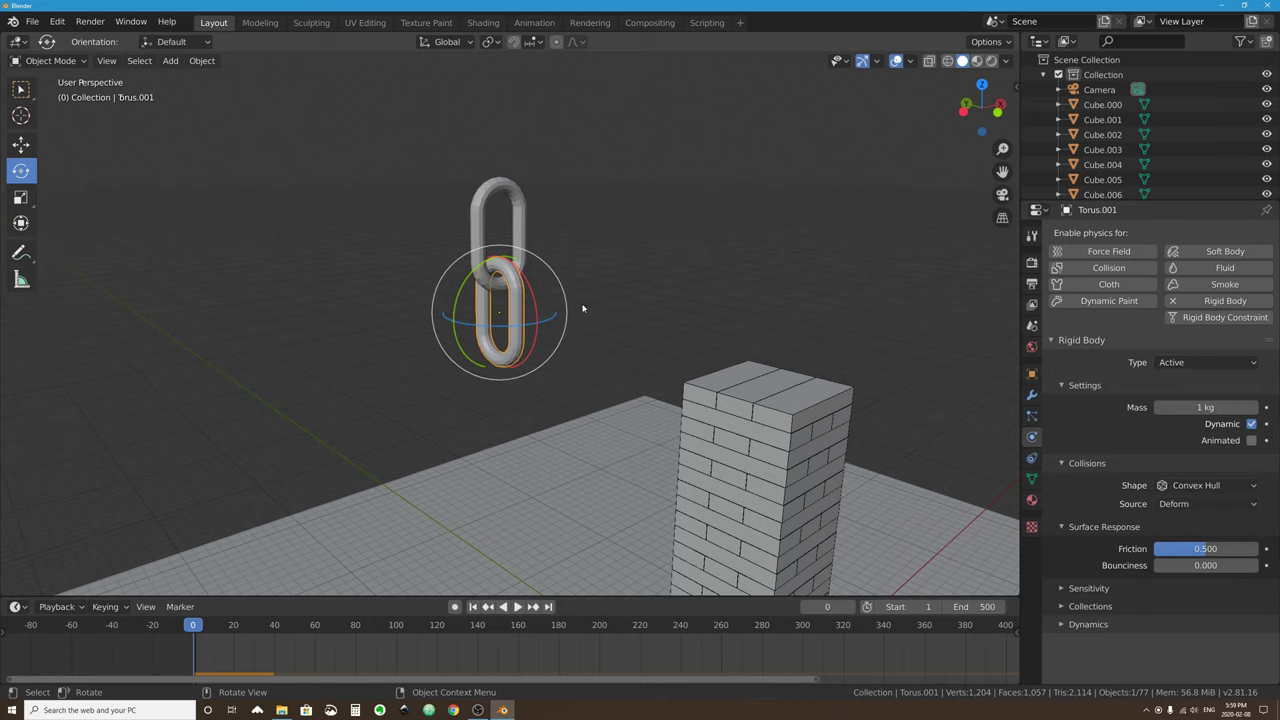
Set the rigid body collision shape of both the lower and the upper link to Mesh.
scroll(549, 368, "up", 4)
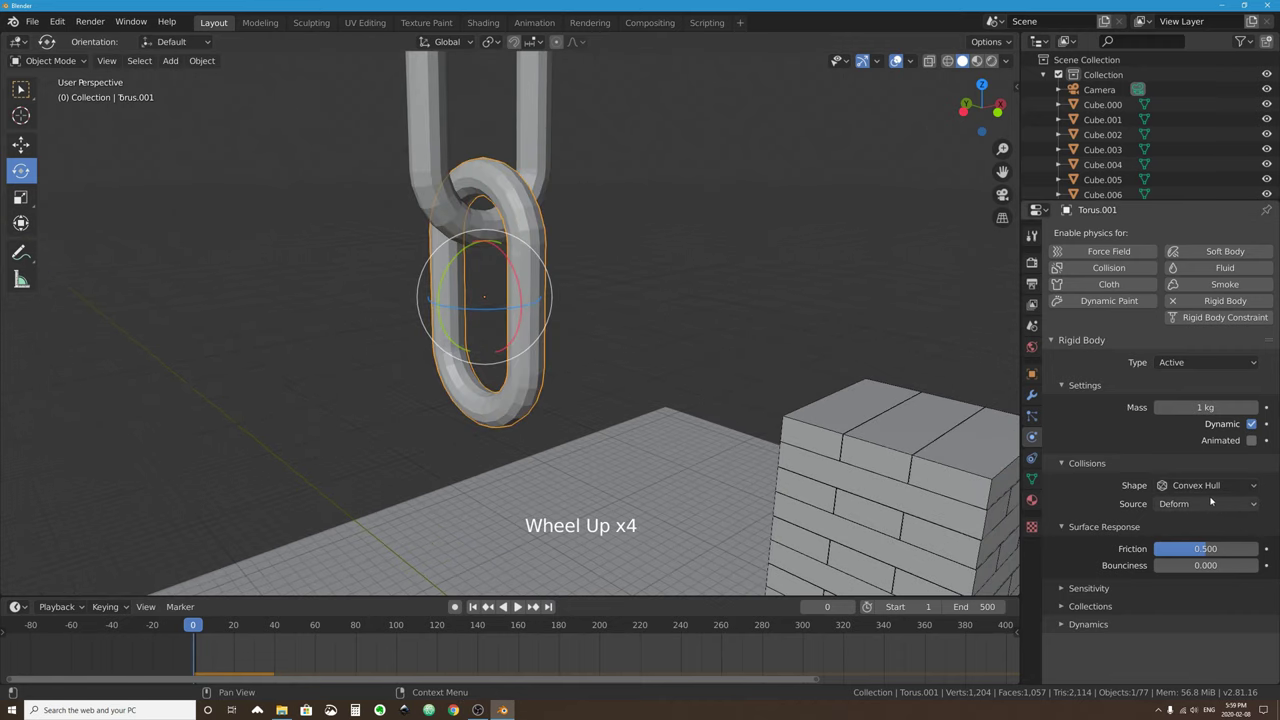
middle_click_drag(635, 271, 533, 232, "shift")
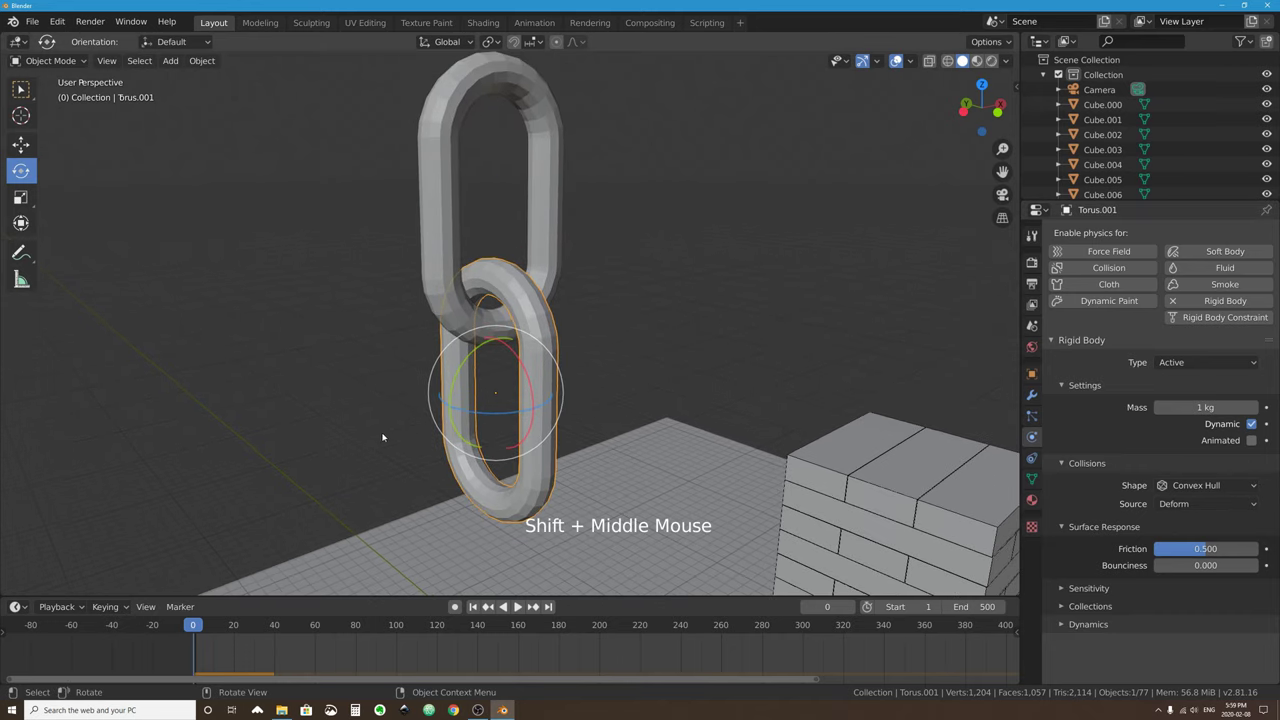
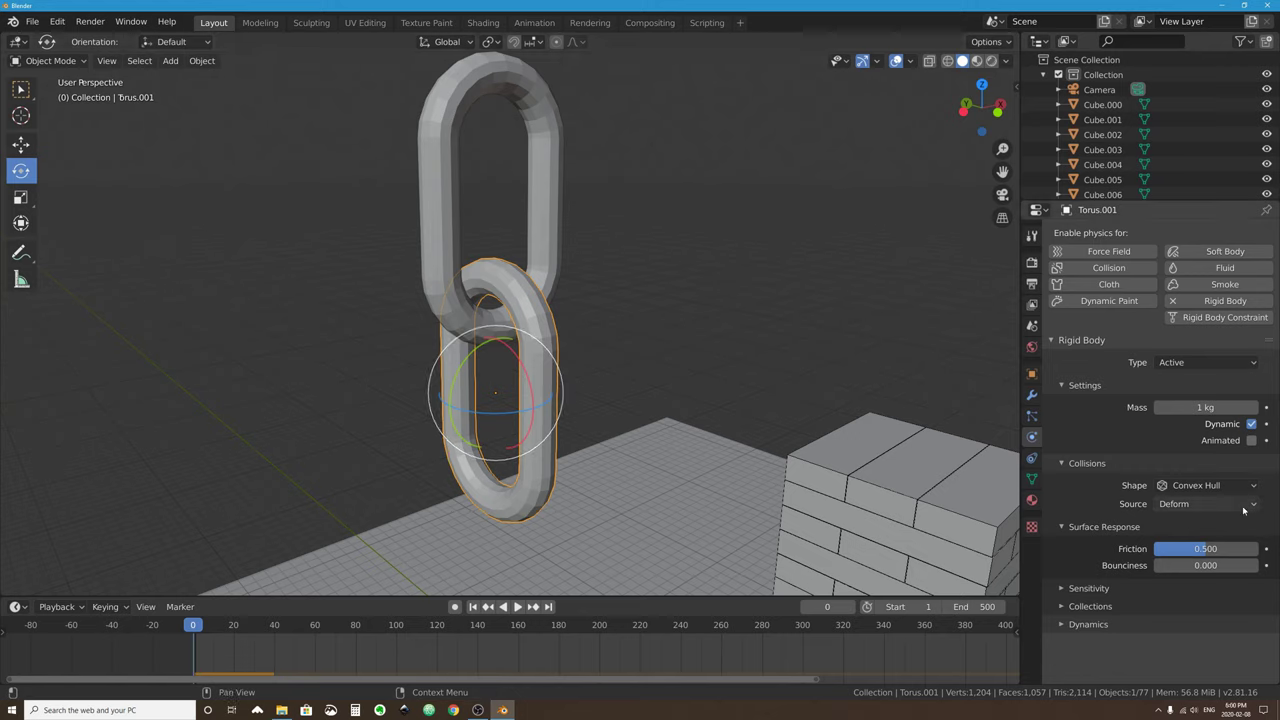
left_click(1200, 485)
left_click(1188, 601)
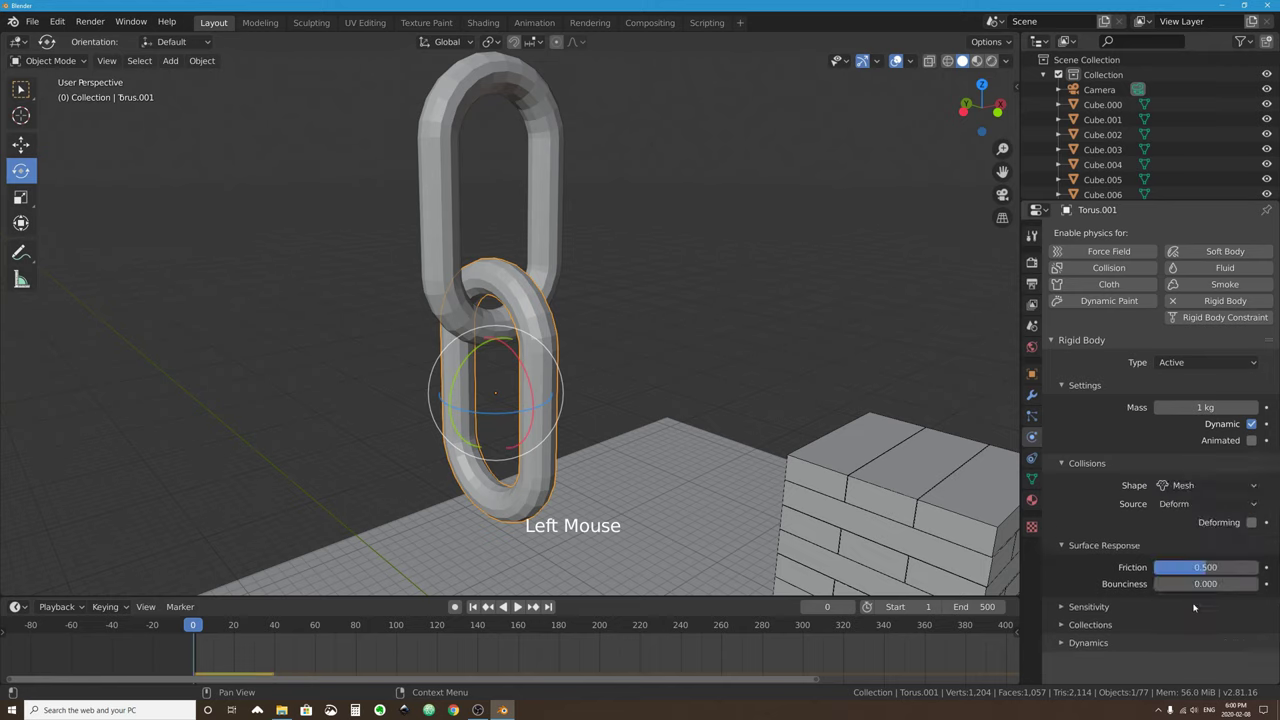
left_click(552, 164)
left_click(1215, 452)
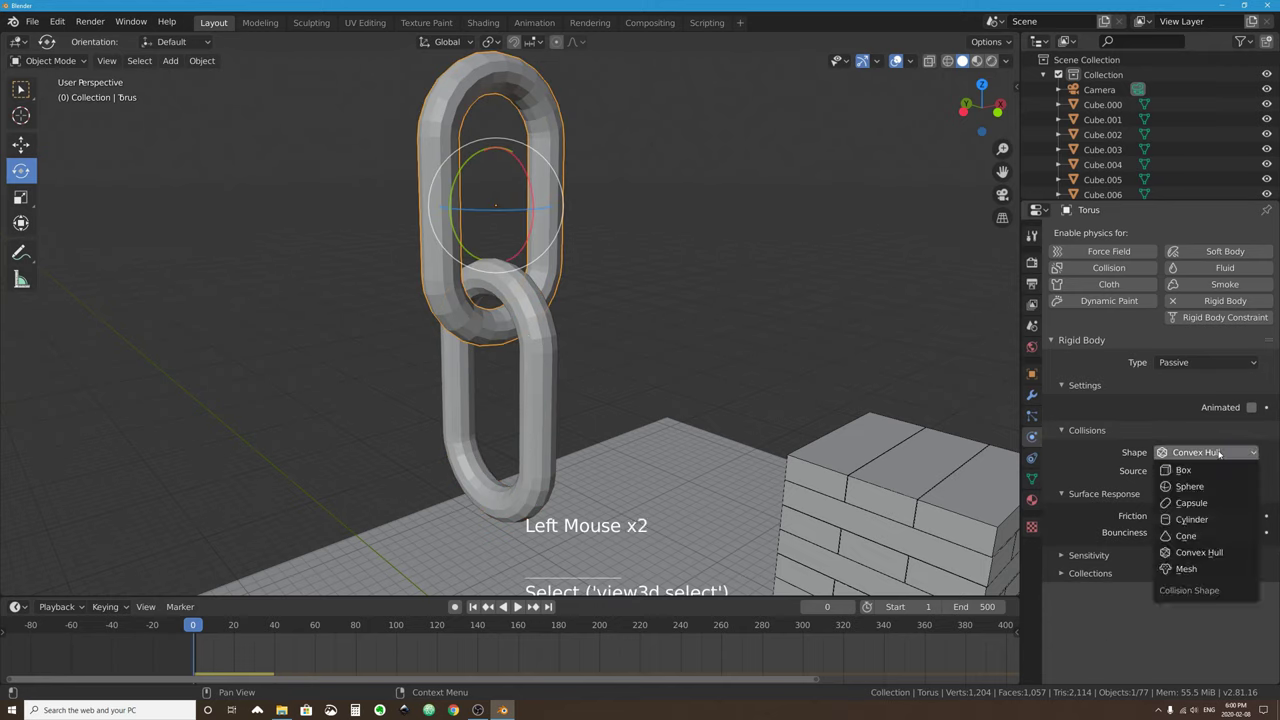
left_click(1212, 568)
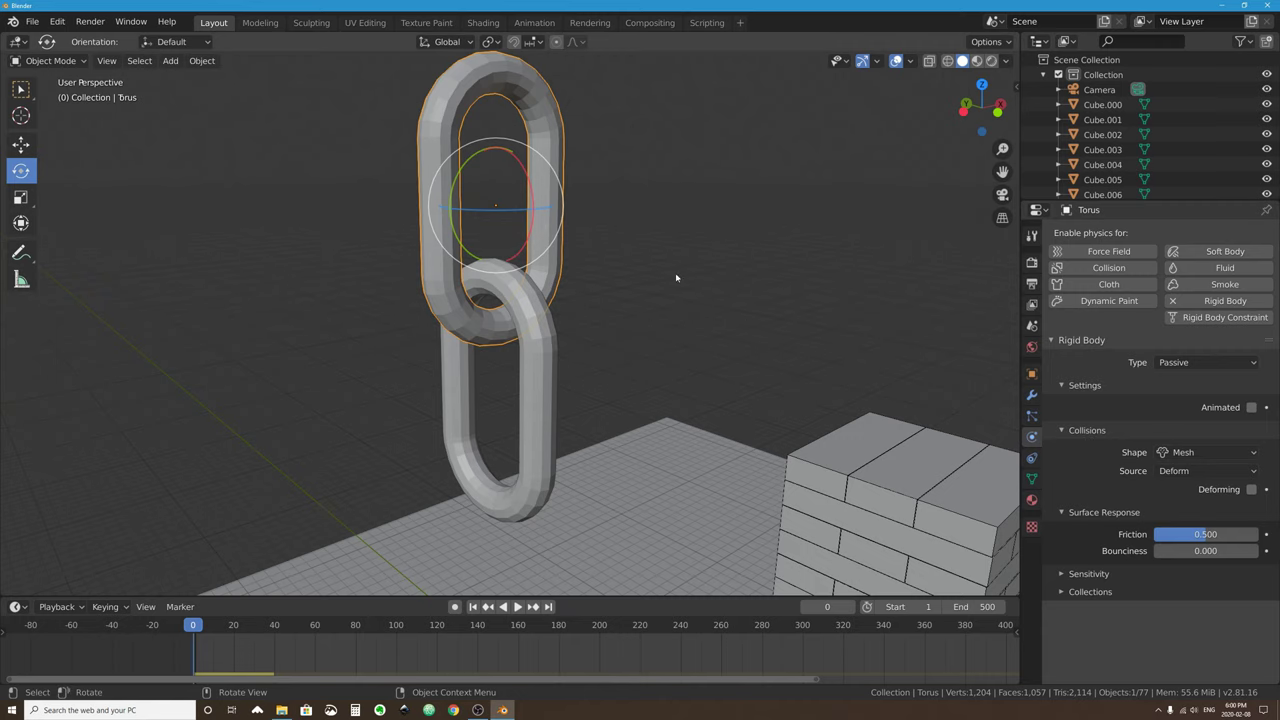
Replay the simulation to test whether the lower link hangs from the upper one, and reset it to the starting frame.
left_click(527, 331)
scroll(527, 335, "down", 3)
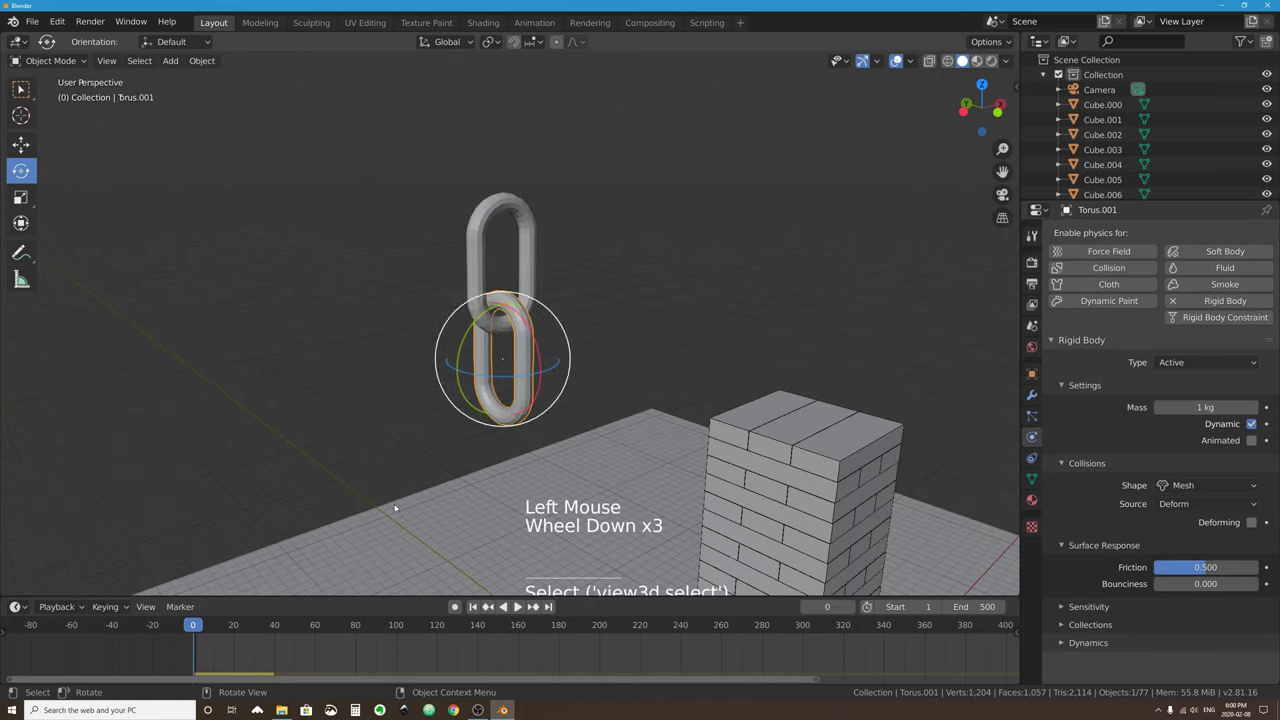
left_click(518, 607)
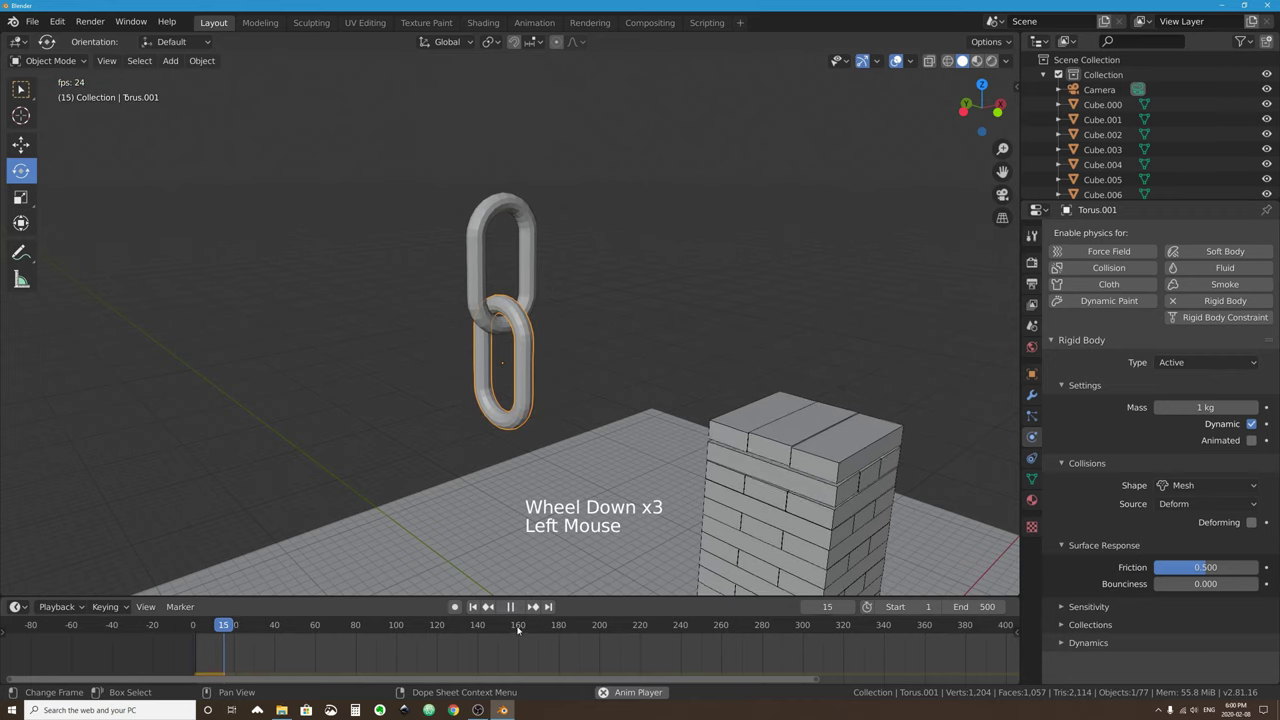
scroll(640, 426, "down", 3)
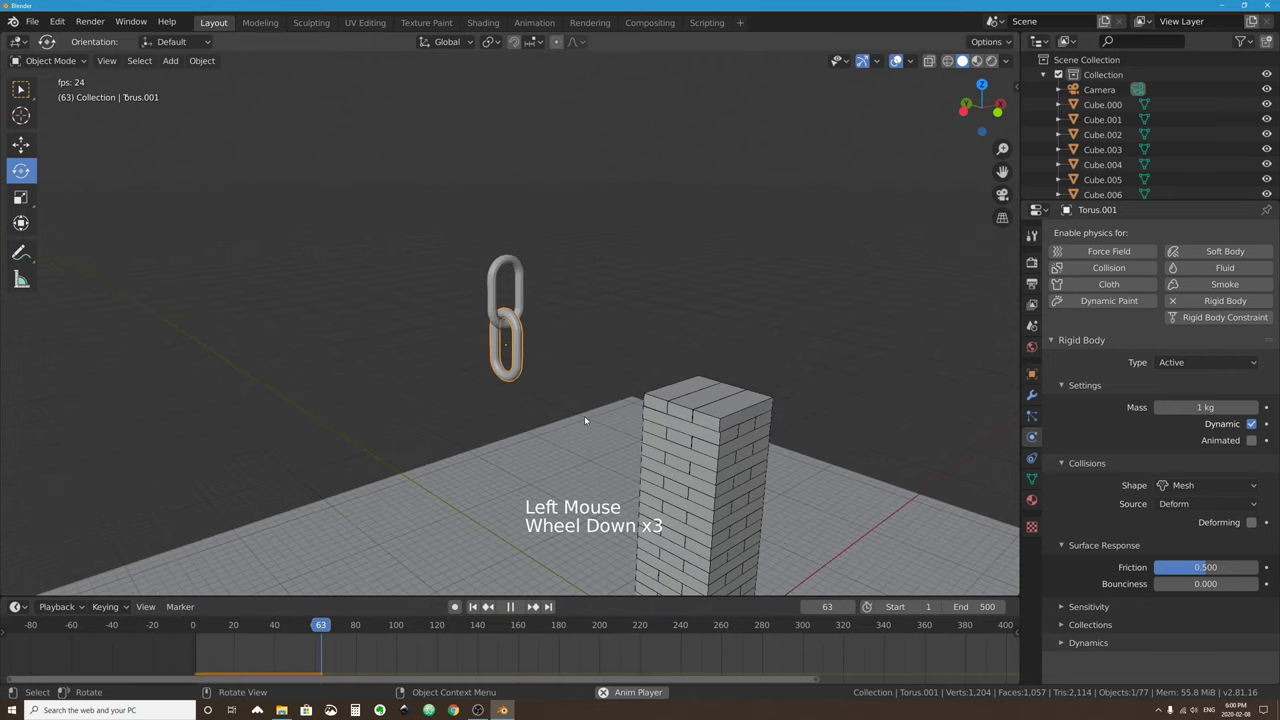
key("Escape")
Duplicate the lower link in the front view and place the copy about 2.38 m lower, overlapping its lower end.
key("KP_1")
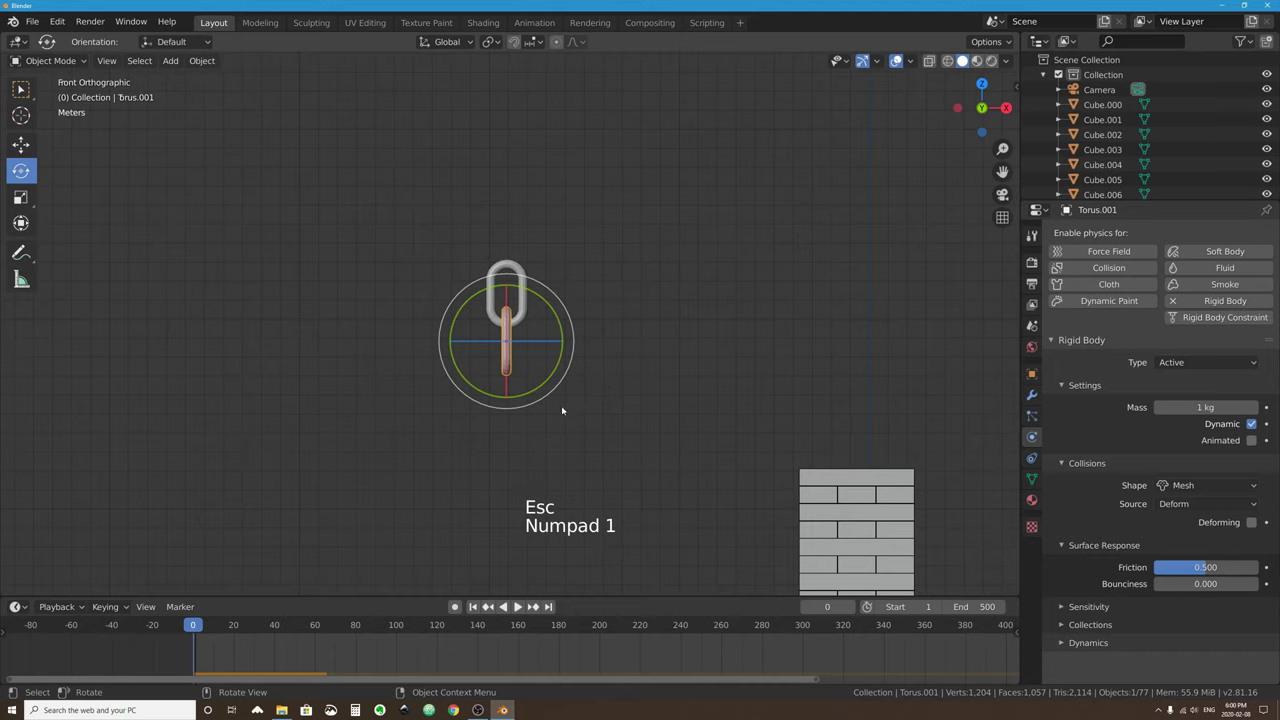
scroll(565, 405, "up", 3)
middle_click_drag(570, 380, 579, 320, "shift")
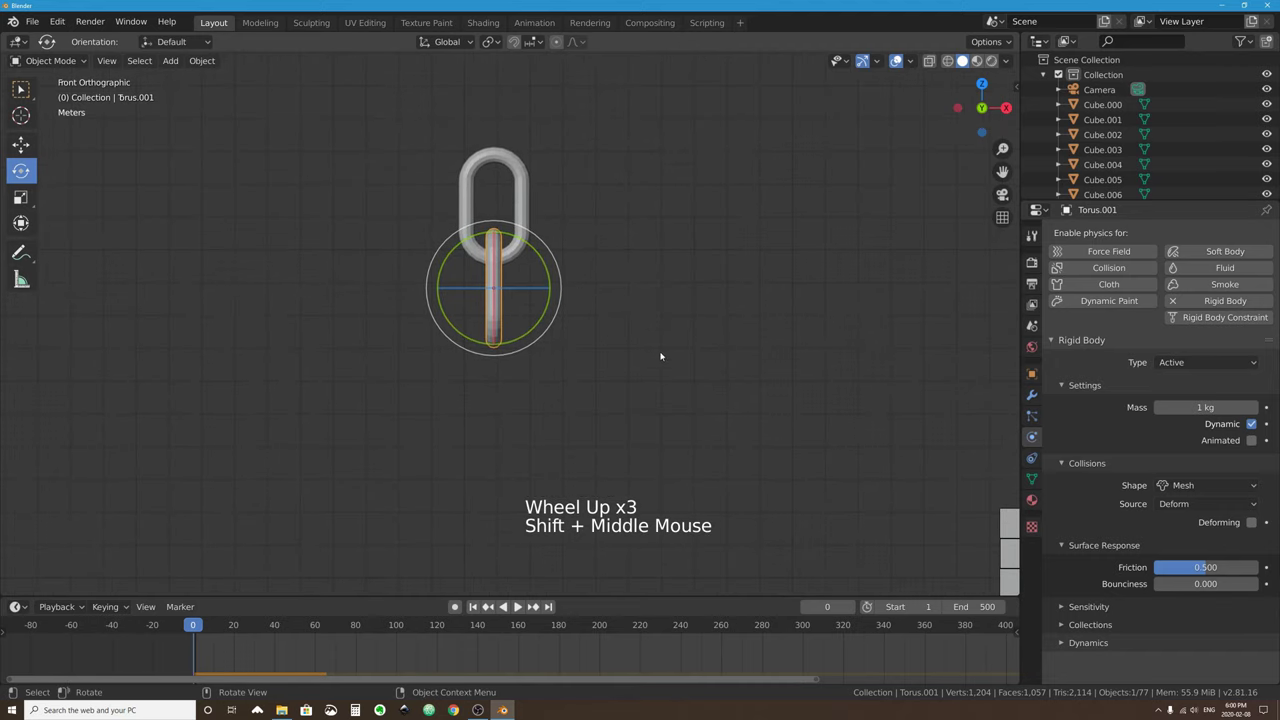
key("shift+d")
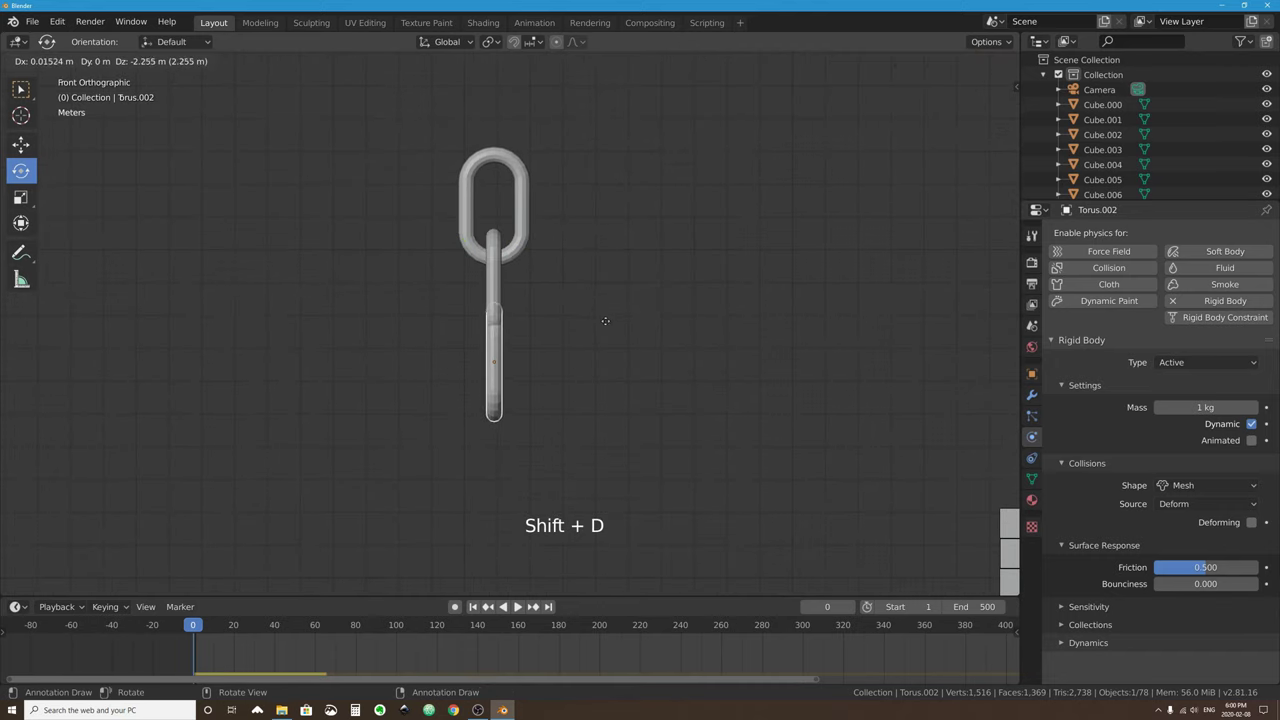
left_click(602, 324)
Rotate the third link exactly 90° about the global Z axis and lower it about 0.12 m so that it interlocks.
key("r")
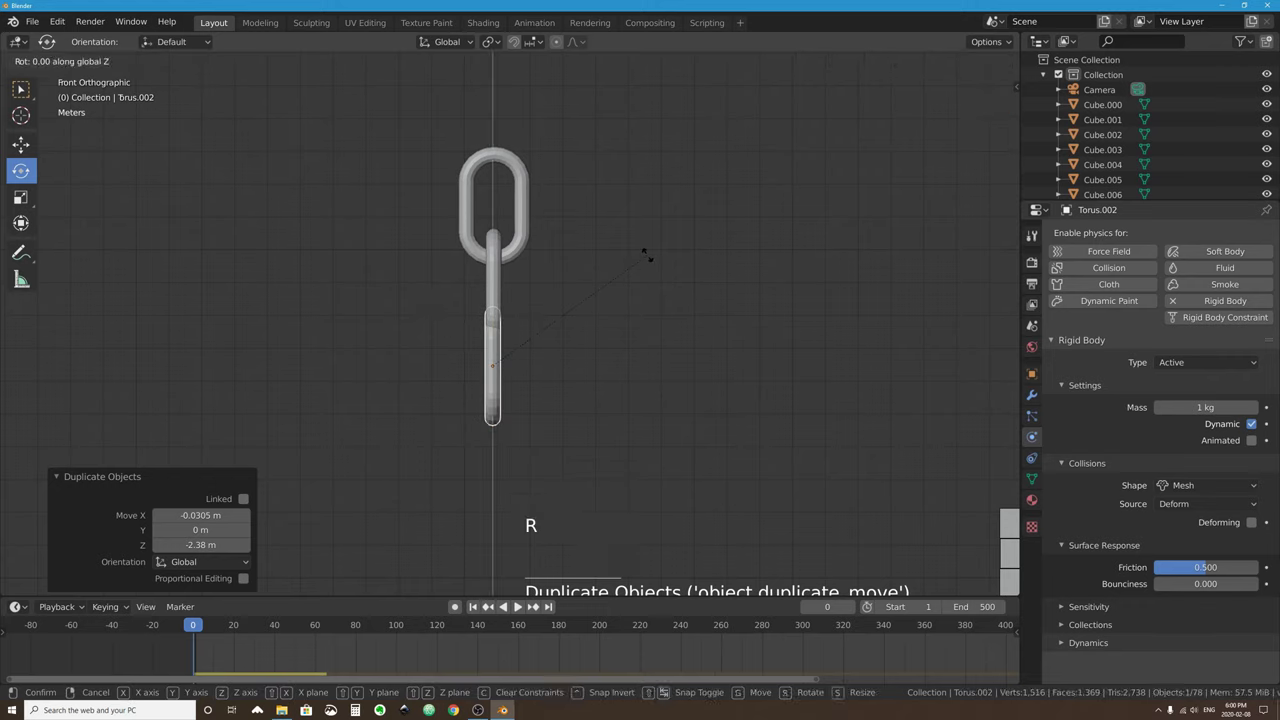
type("90")
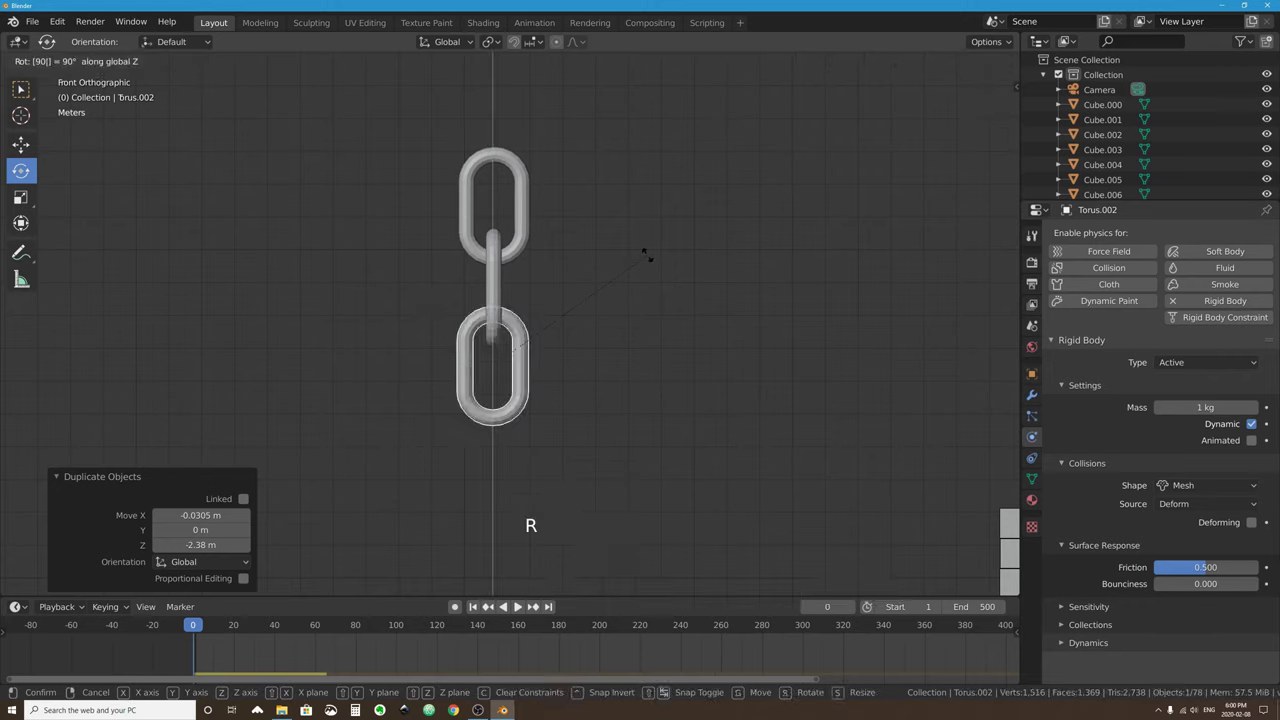
left_click(647, 254)
key("g")
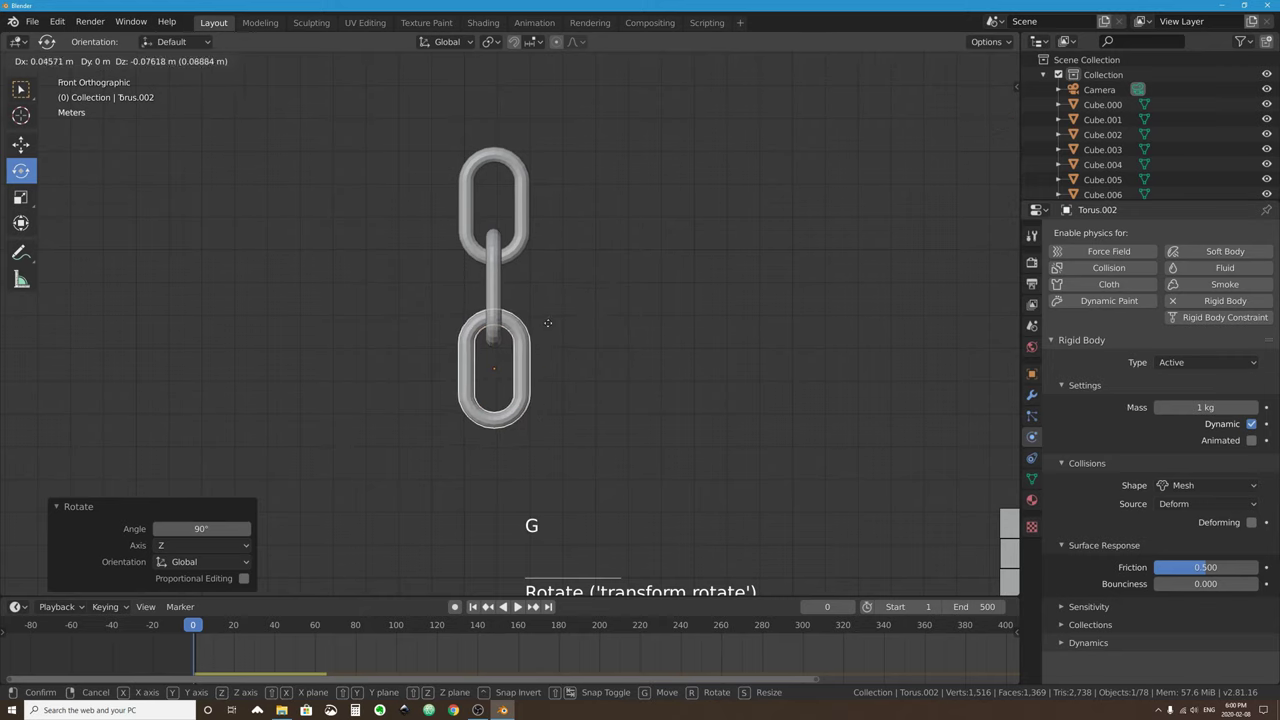
left_click(548, 336)
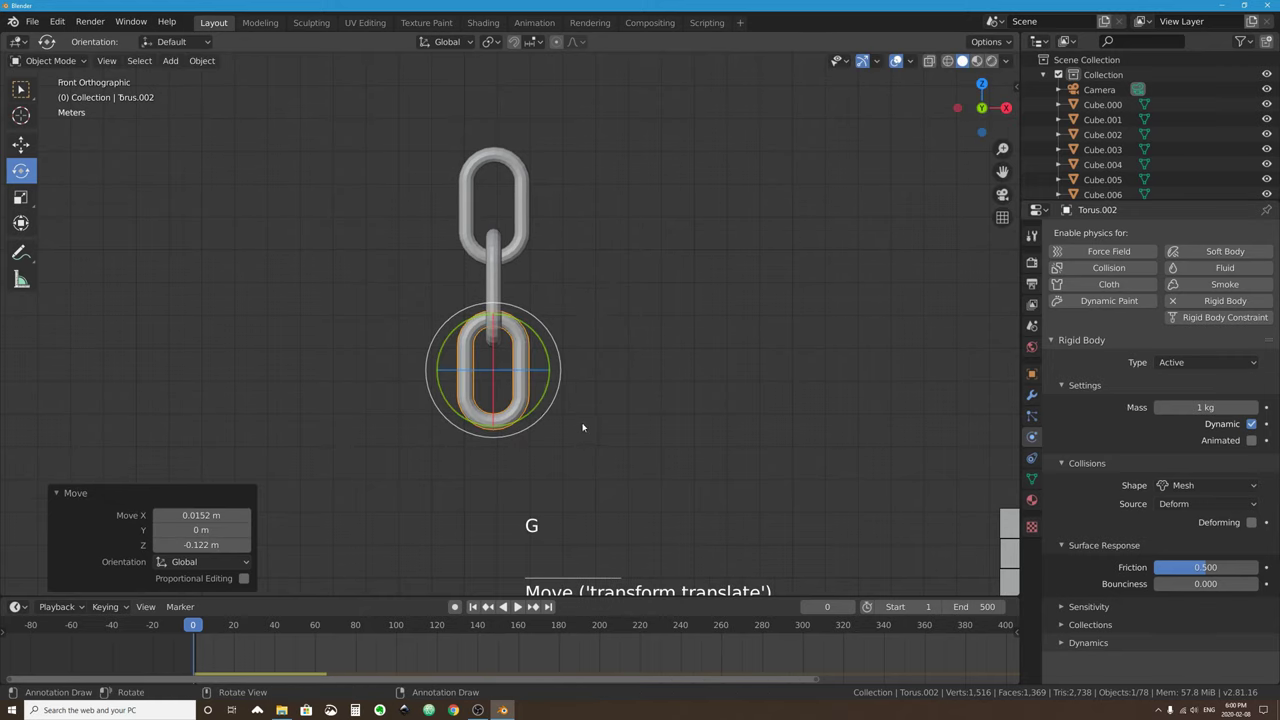
Run the simulation of the three-link chain and return to the starting frame.
left_click(514, 606)
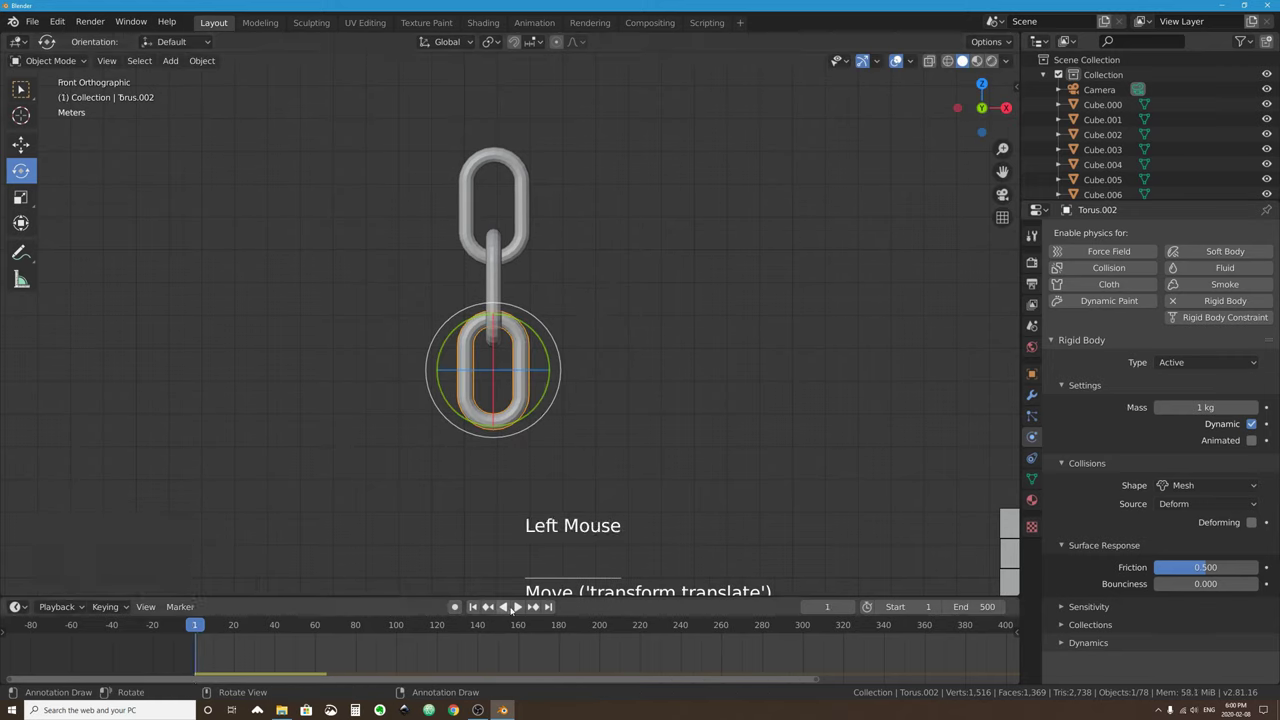
left_click(517, 606)
scroll(591, 469, "down", 4)
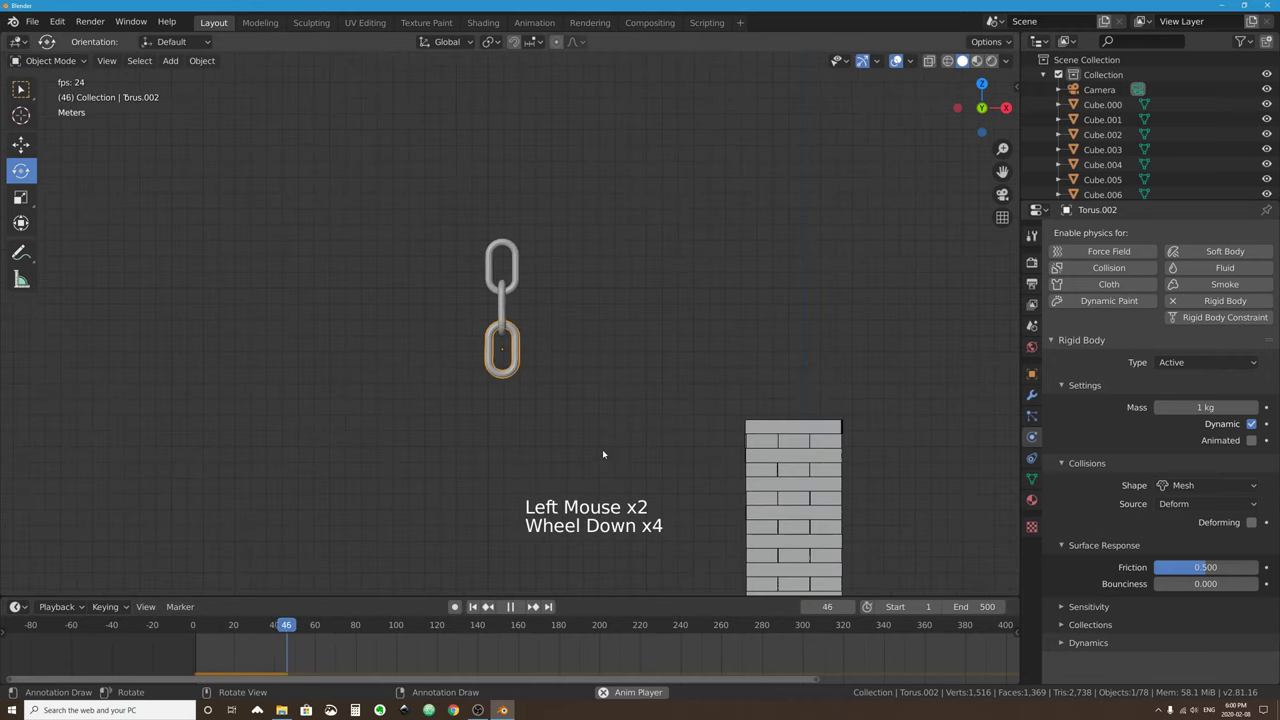
key("Escape")
Rotate the two lower links together about 45.9° in the front view and move them about -2.12 m along X and 1.04 m up.
scroll(492, 256, "up", 3)
left_click(497, 287, "shift")
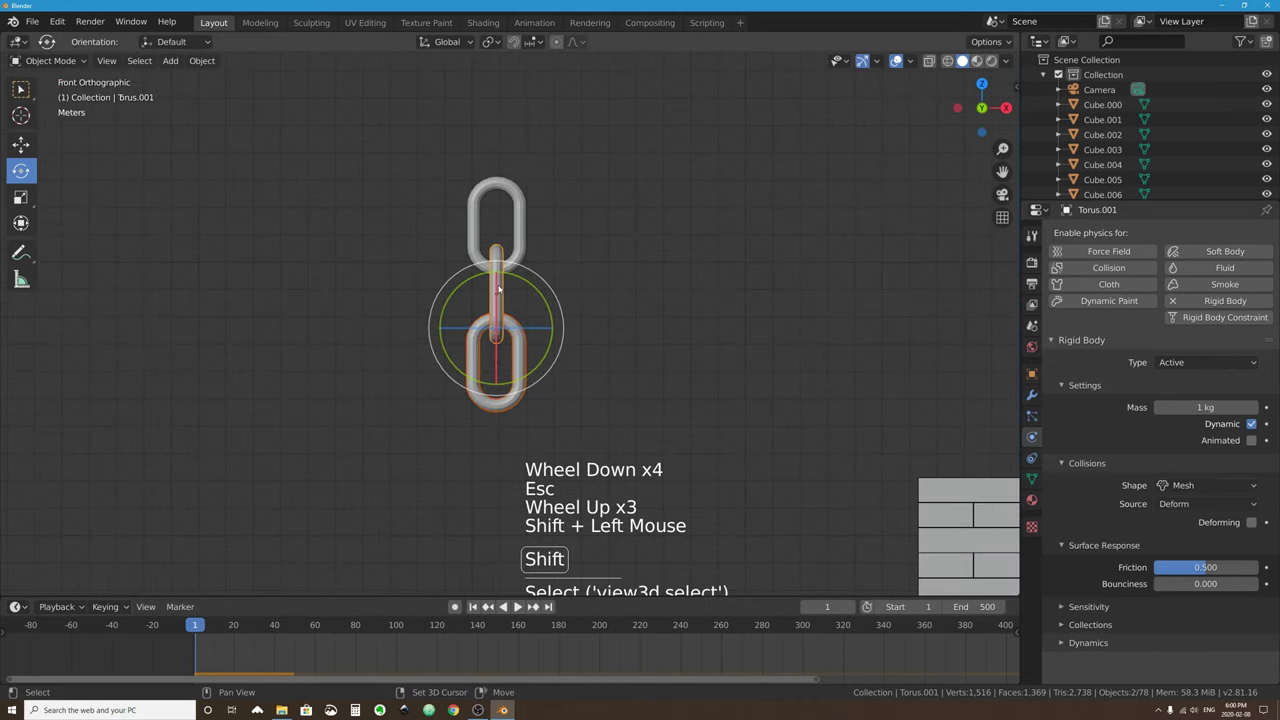
key("r")
left_click(541, 306)
key("g")
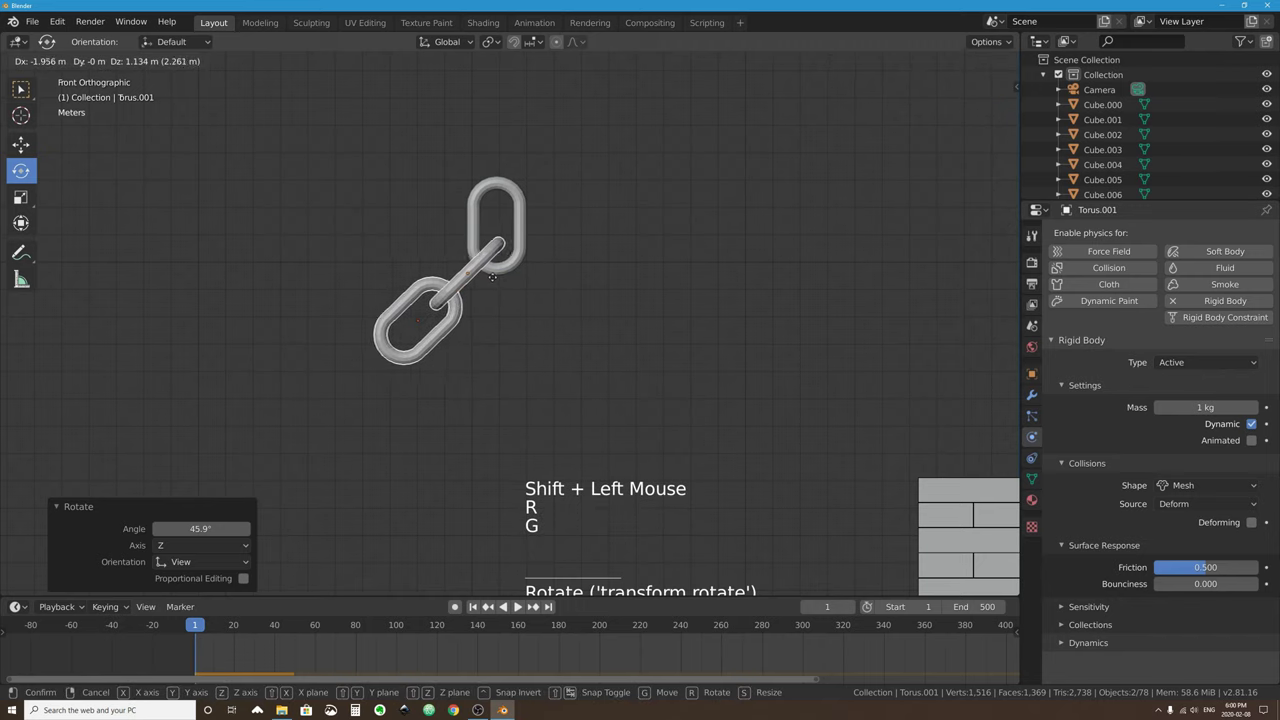
left_click(490, 279)
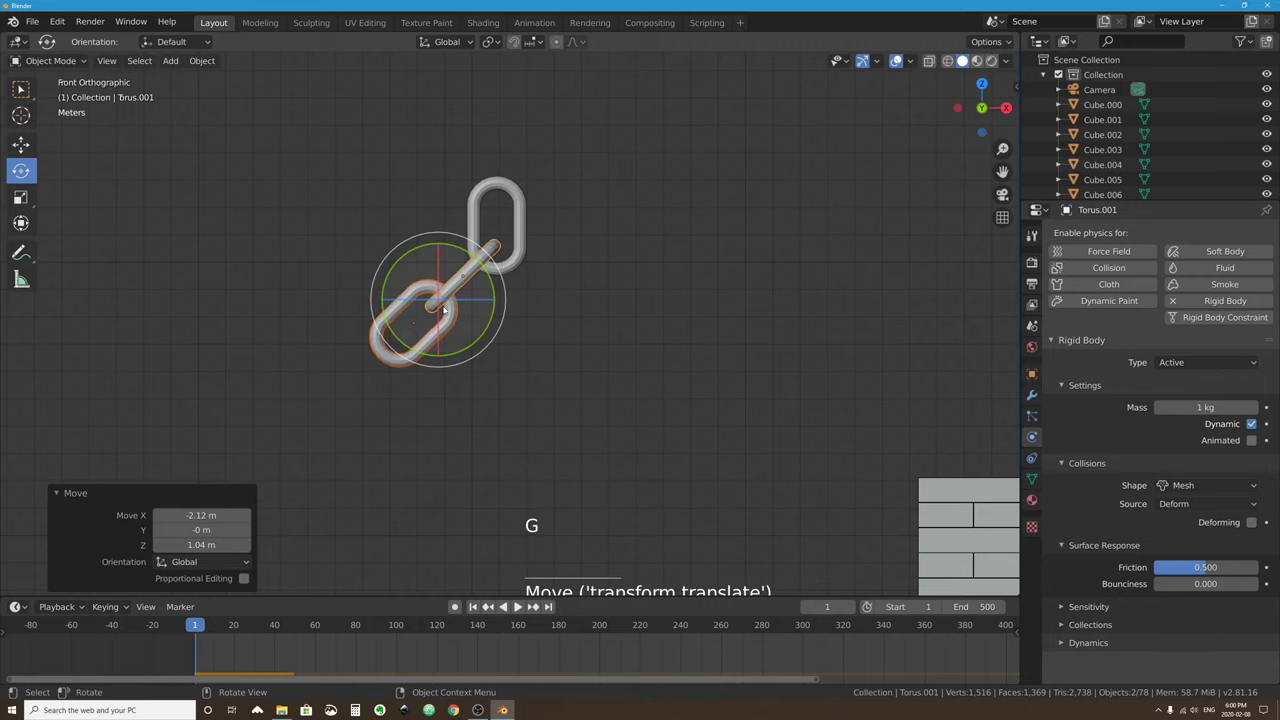
Run the simulation of the angled three-link chain and return to the starting frame.
left_click(518, 607)
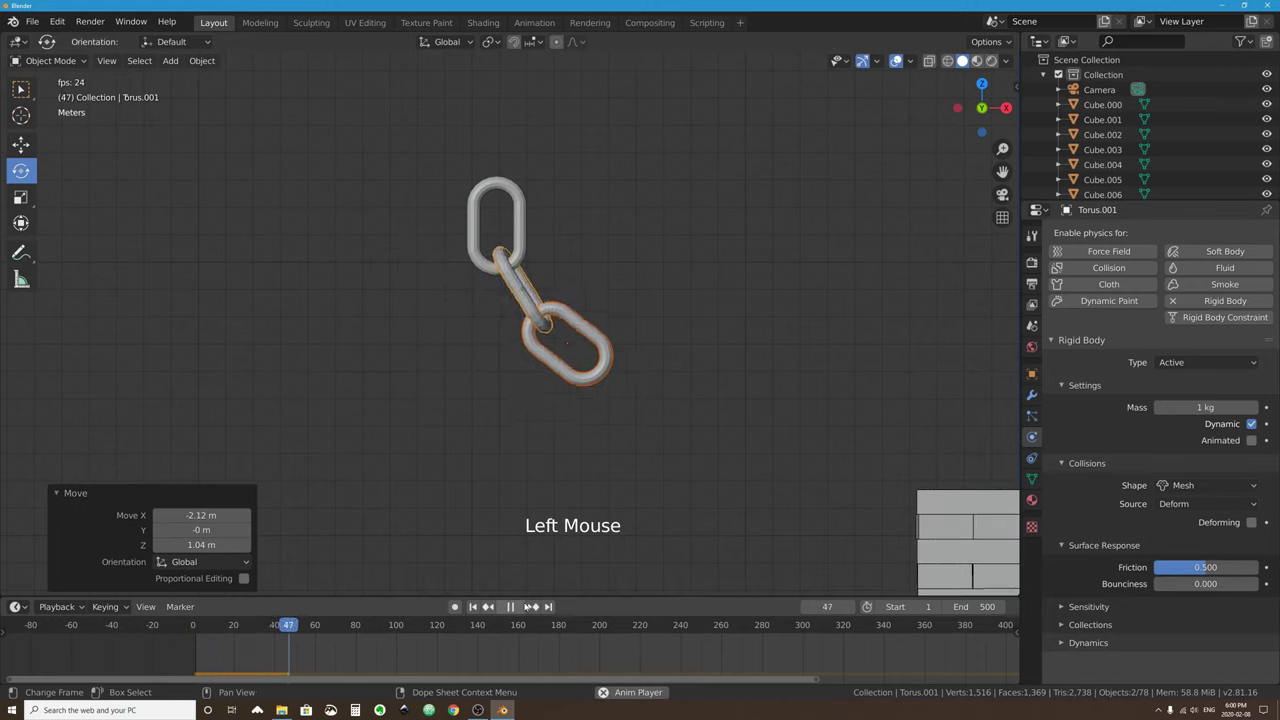
left_click(512, 607)
left_click(476, 607)
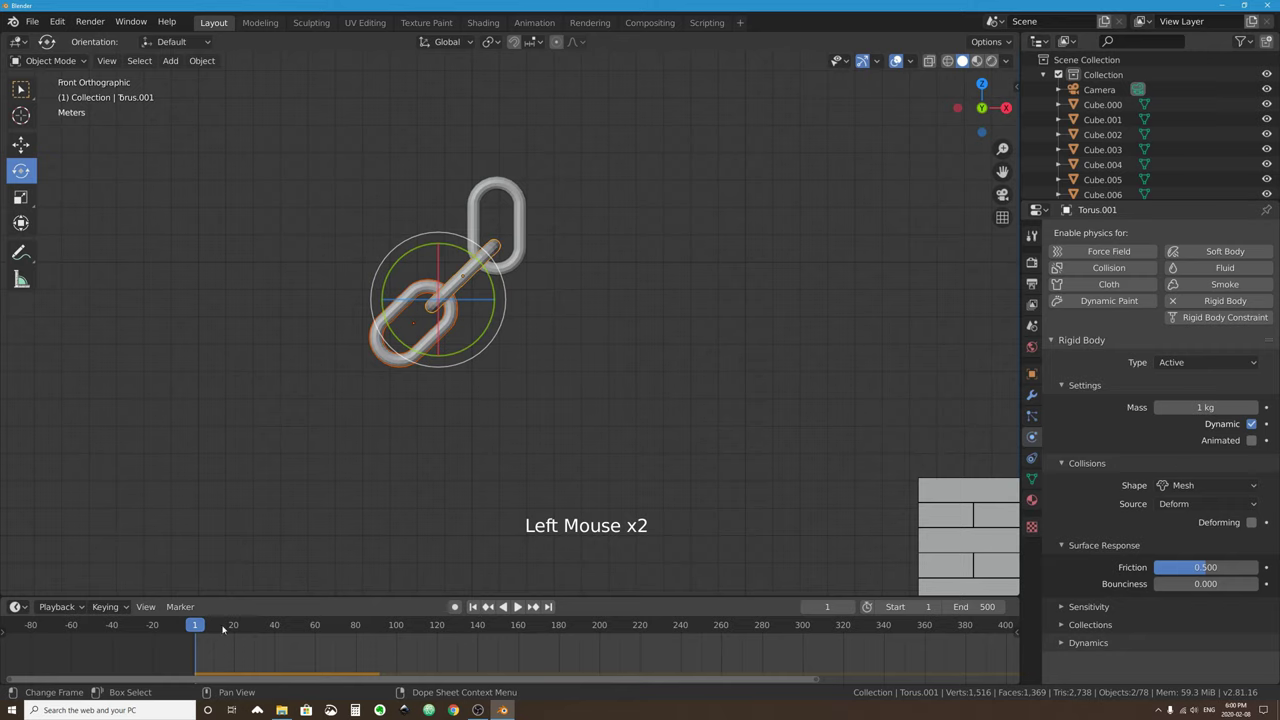
Duplicate the two lower links in the front view and place the copies about -5.3 m along X and 2.52 m lower.
middle_click_drag(486, 231, 623, 236, "shift")
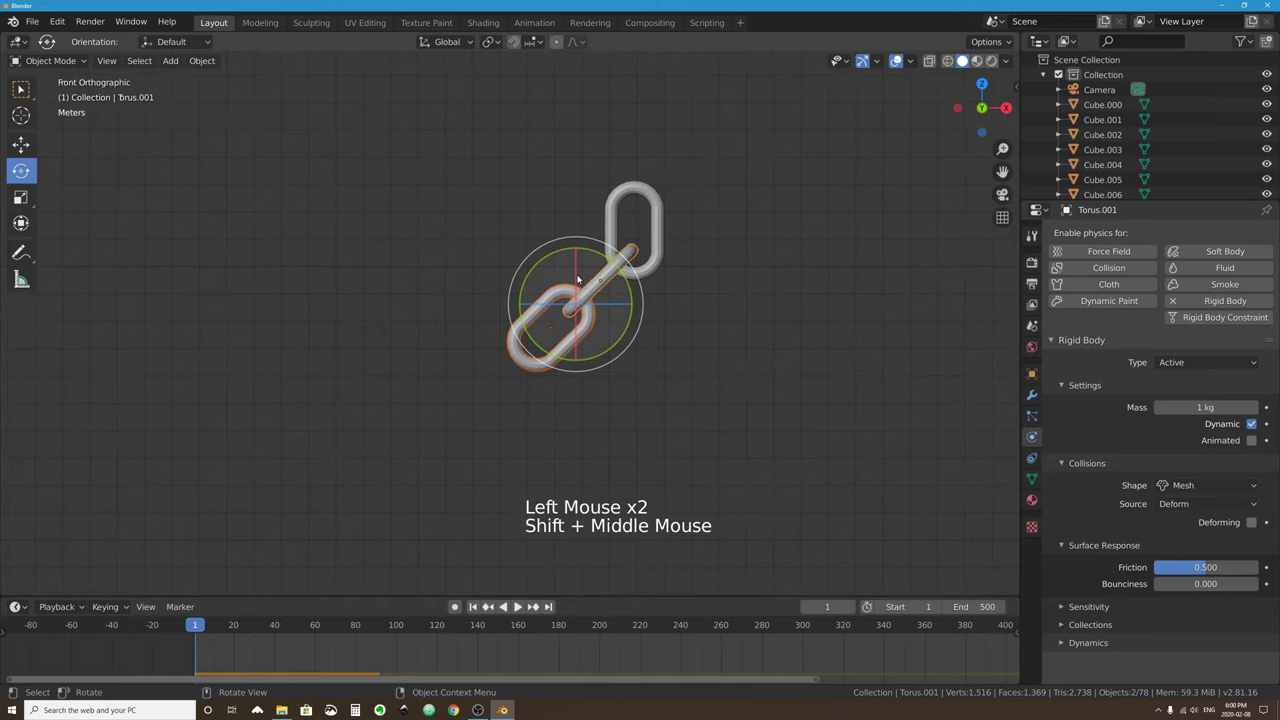
key("shift+d")
left_click(425, 362)
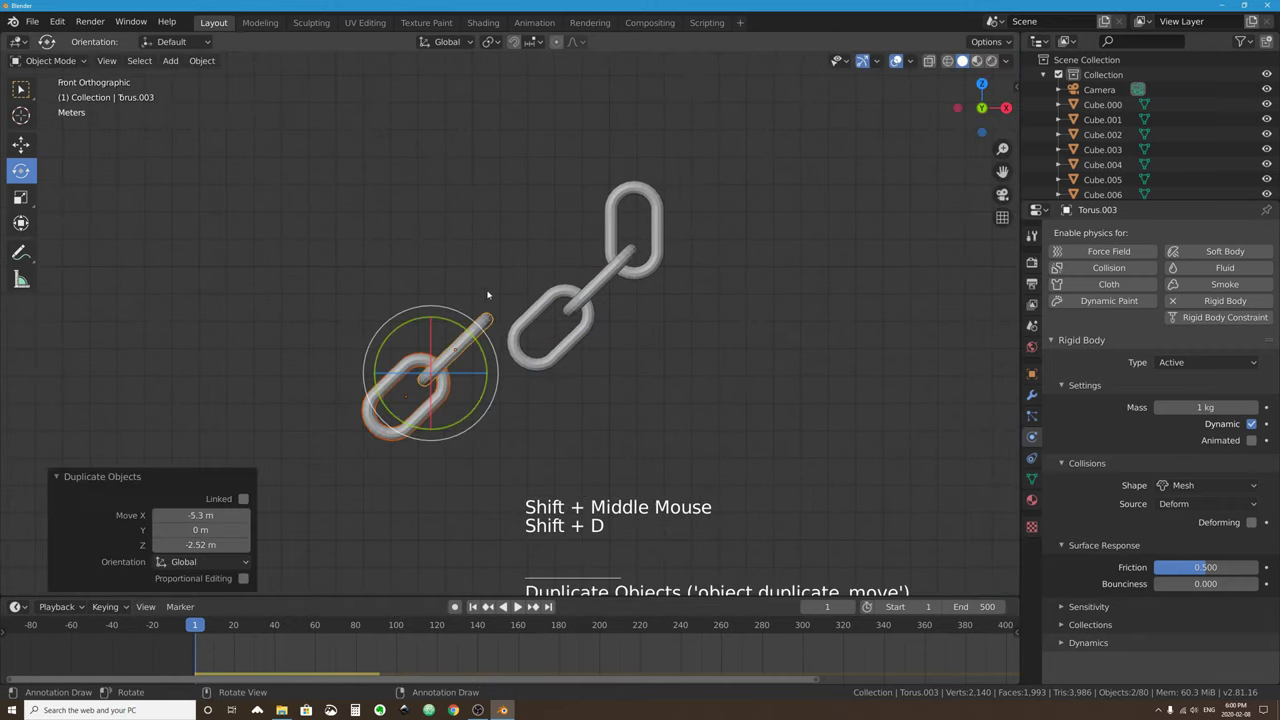
Rotate the two copied links about 34.8° in the front view and move them about 0.914 m along X and 0.585 m up to interlock.
key("r")
left_click(520, 350)
key("g")
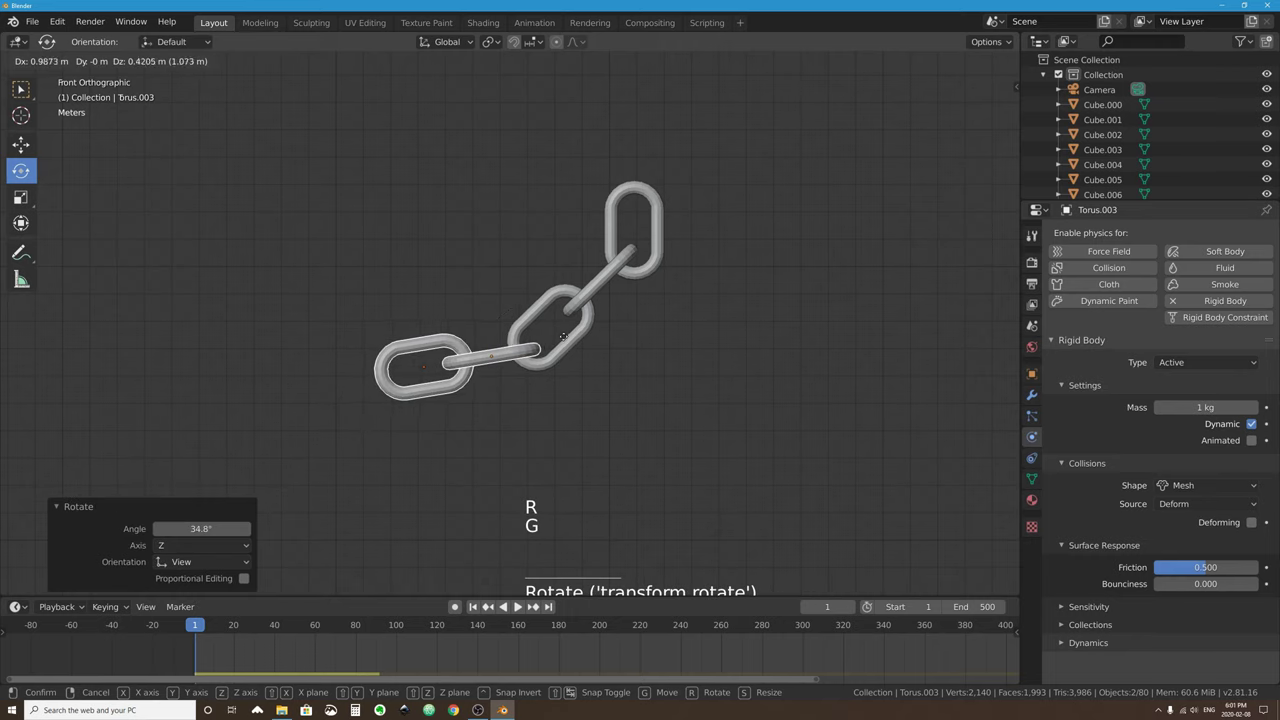
left_click(468, 389)
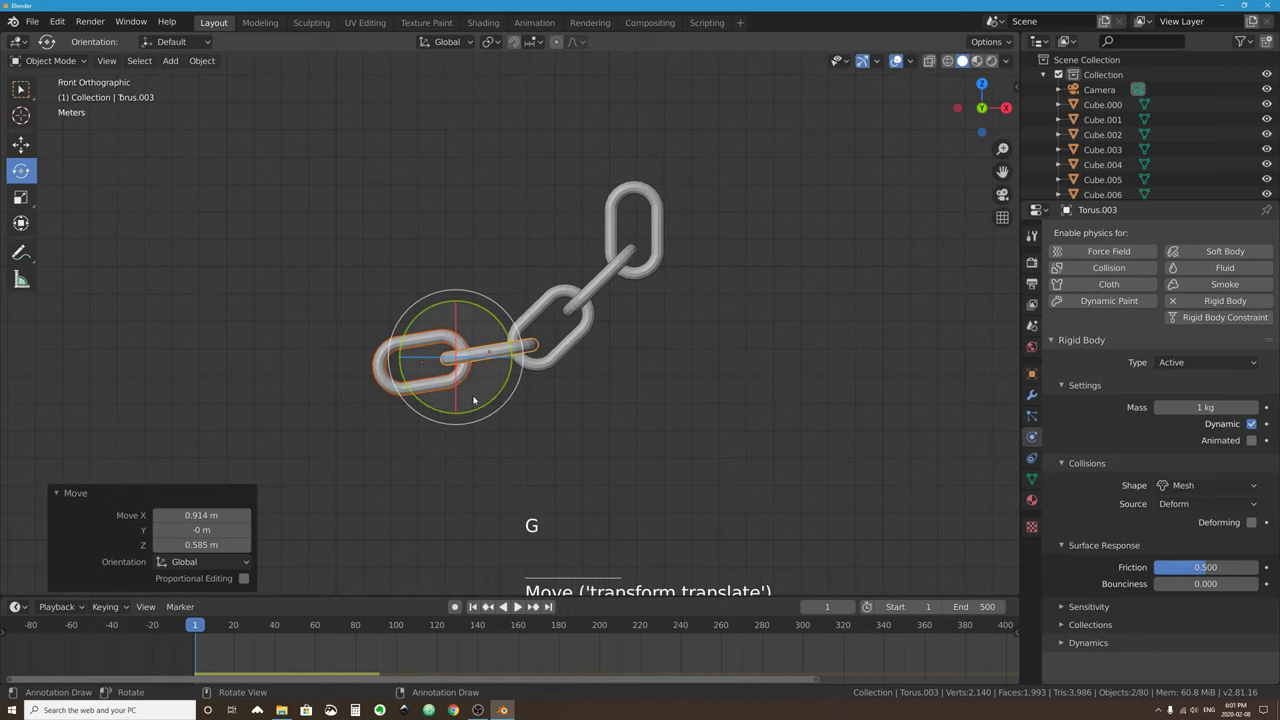
Run the simulation of the five-link chain with the block tower in view and return to the starting frame.
key("space")
scroll(615, 398, "down", 4)
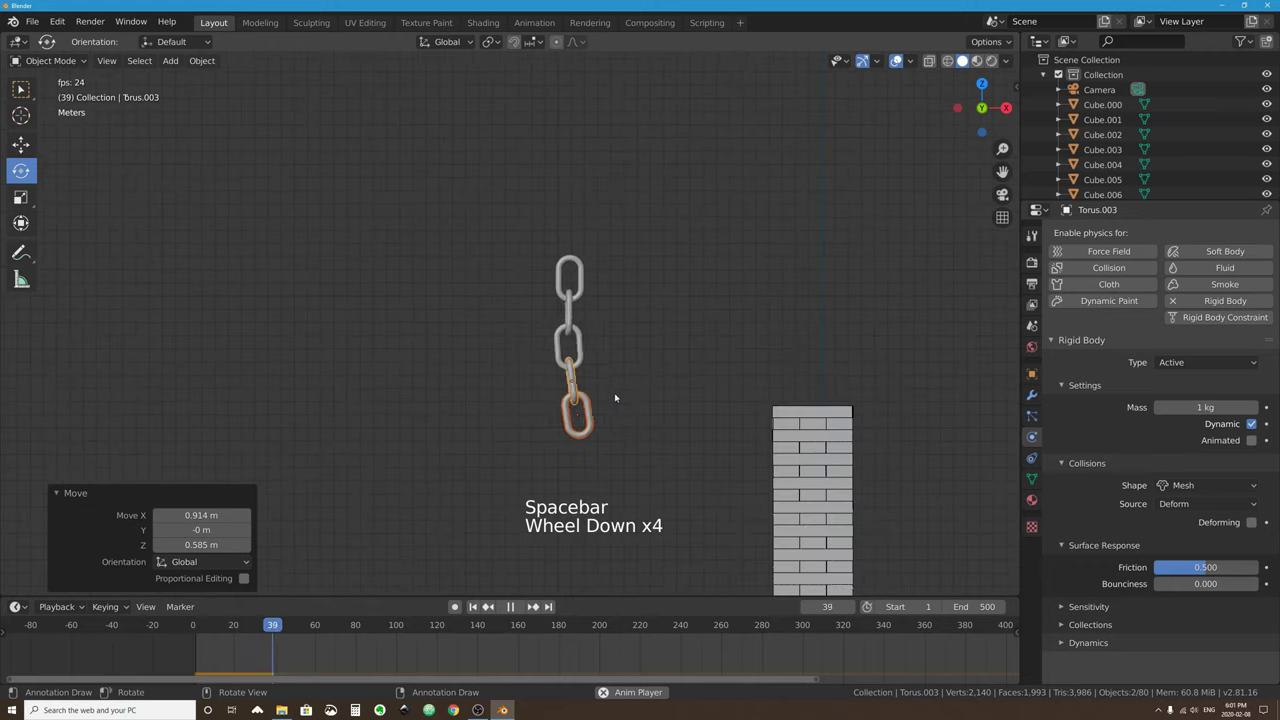
scroll(615, 398, "down", 2)
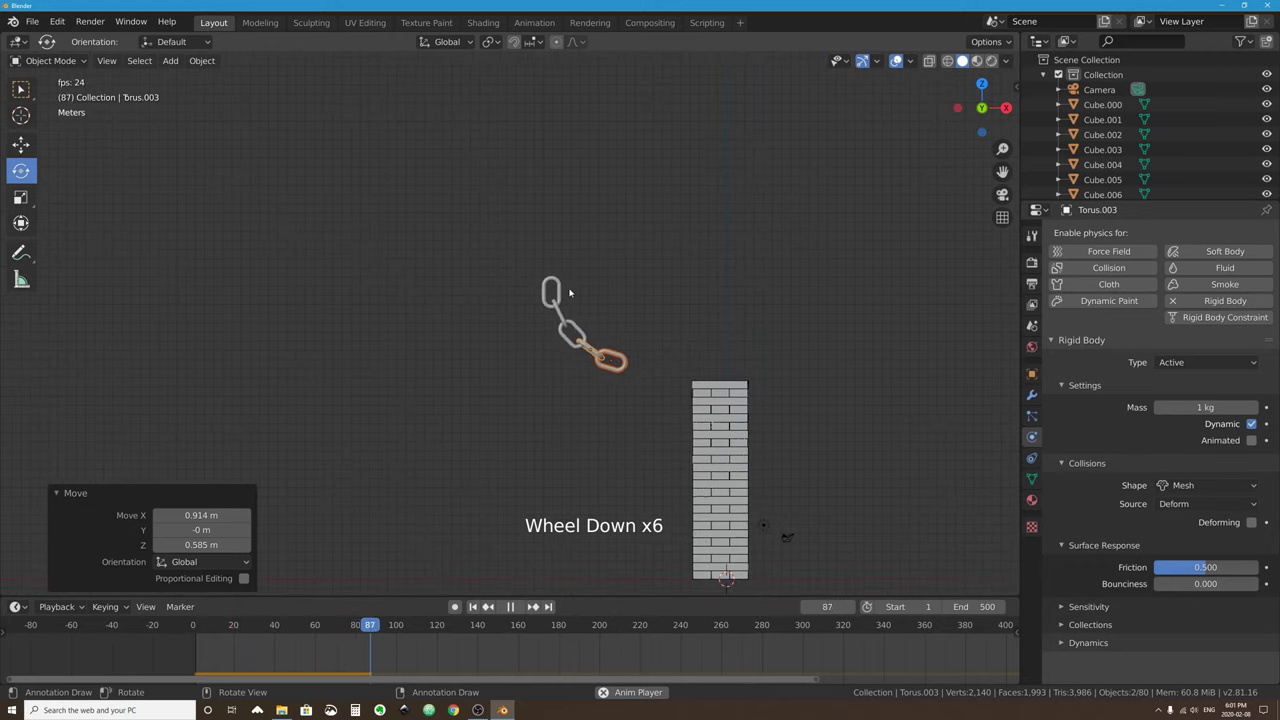
key("Escape")
Select all five chain links and raise them together about 4.5 m in the front view.
left_click(10, 87)
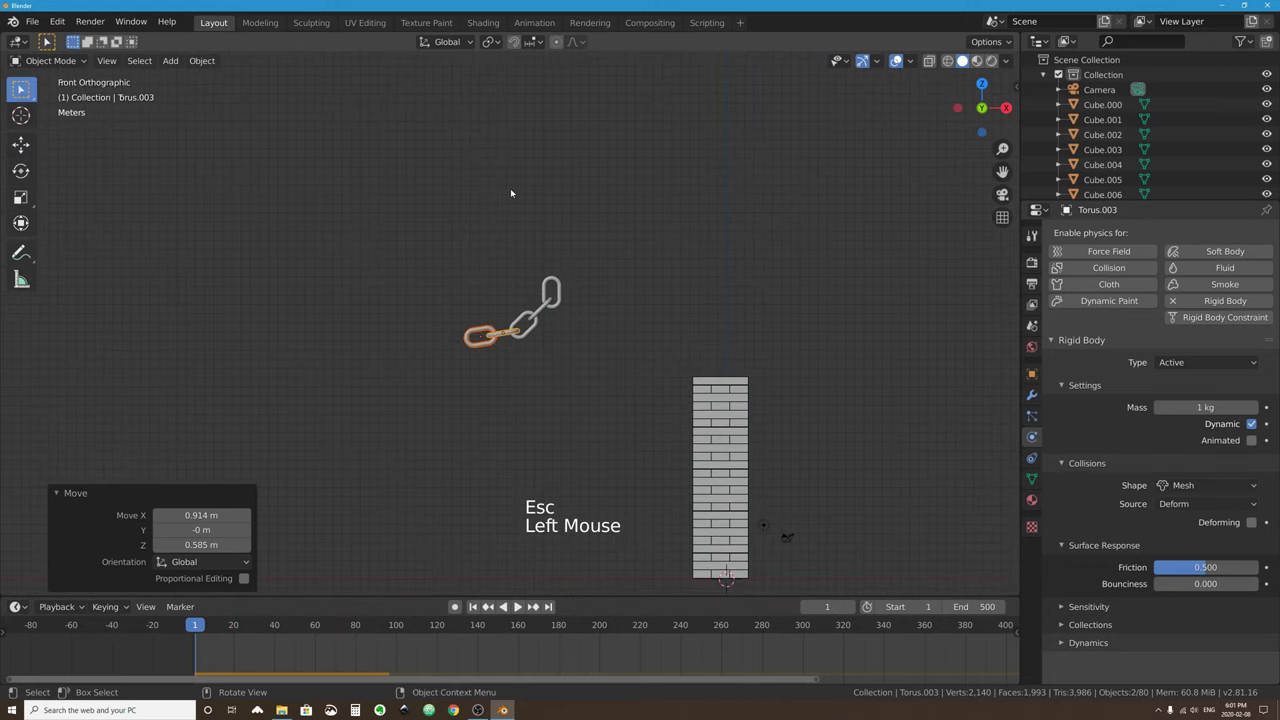
left_click_drag(592, 208, 408, 382)
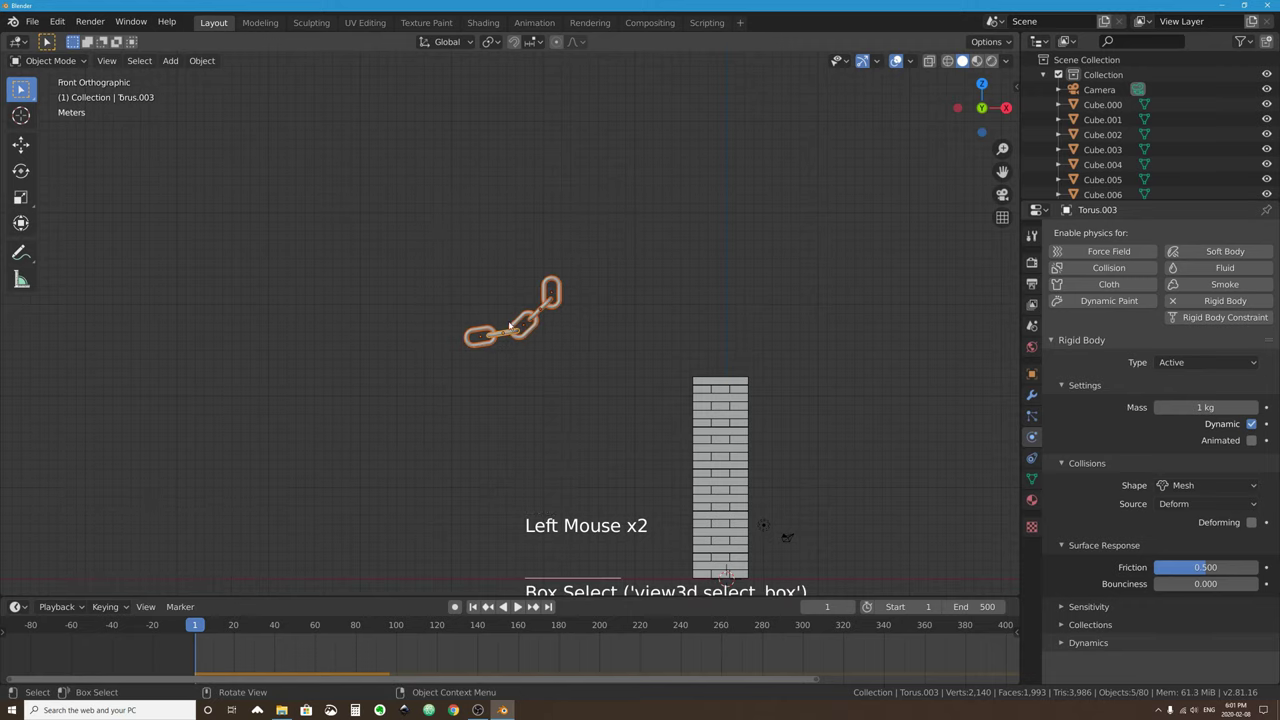
key("g")
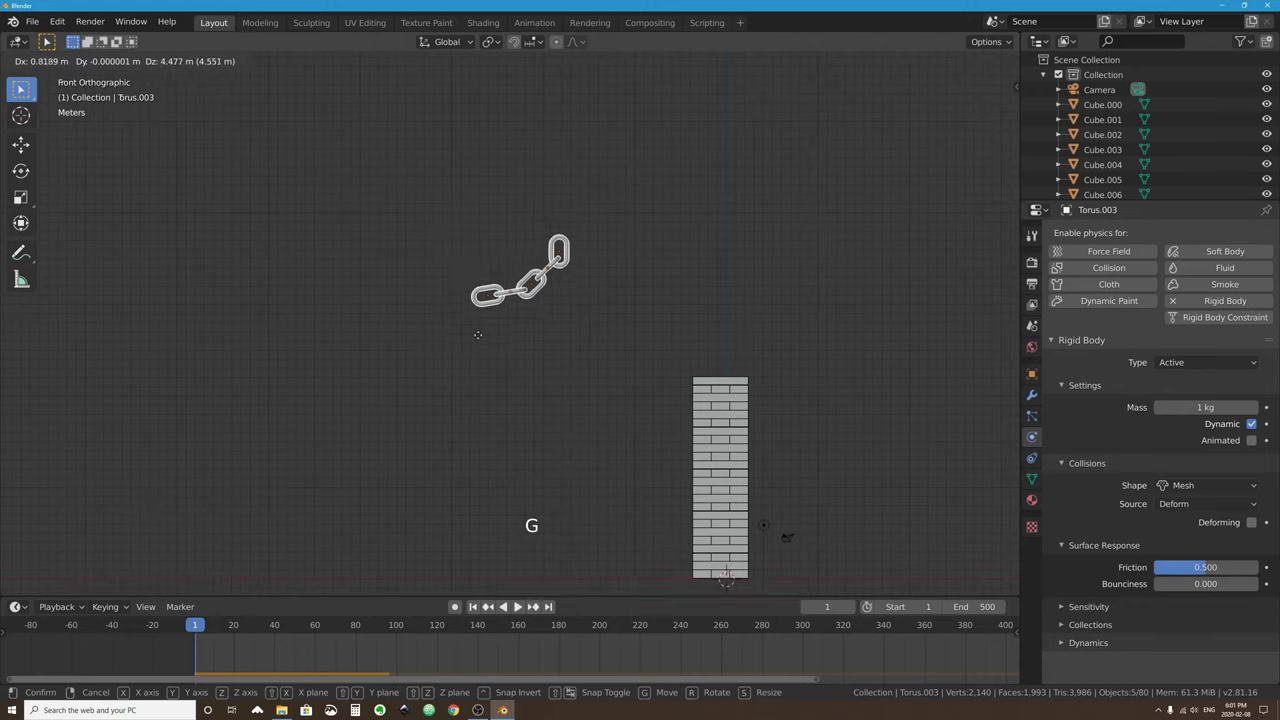
left_click(476, 344)
Duplicate the four links below the top one and place the copies beyond the chain's free end, slightly lower.
left_click(547, 272)
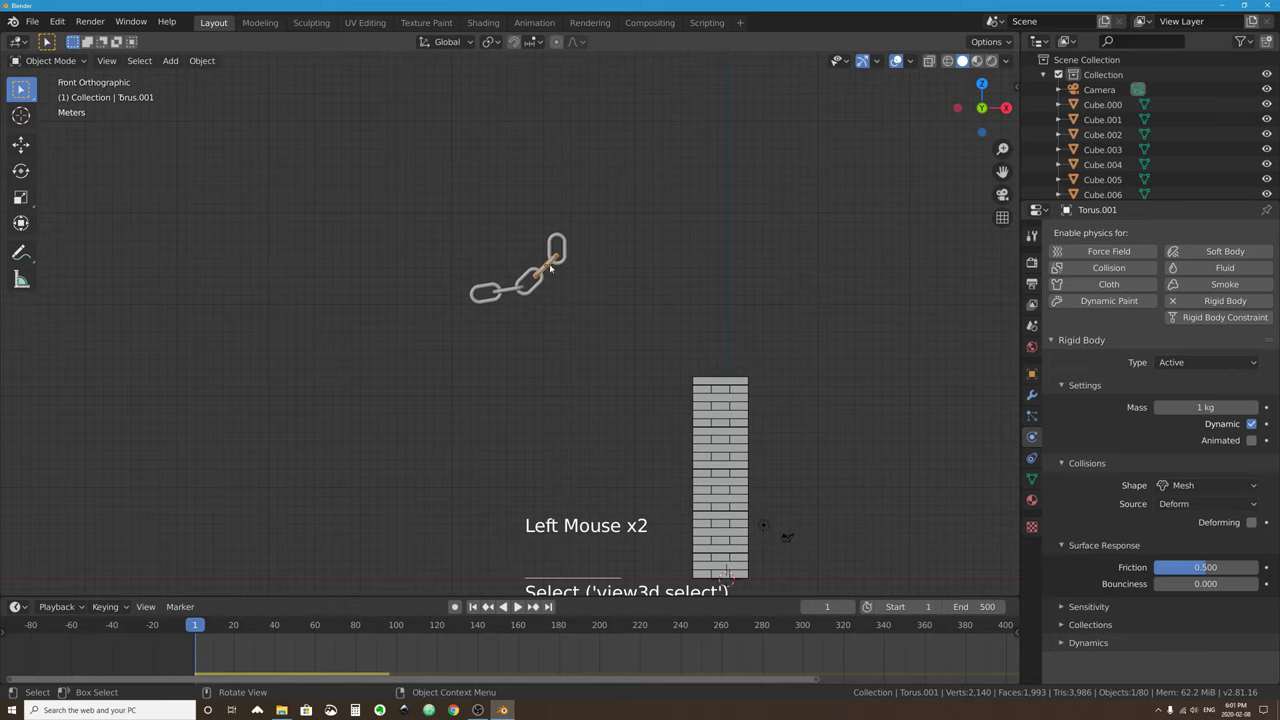
left_click(529, 281, "shift")
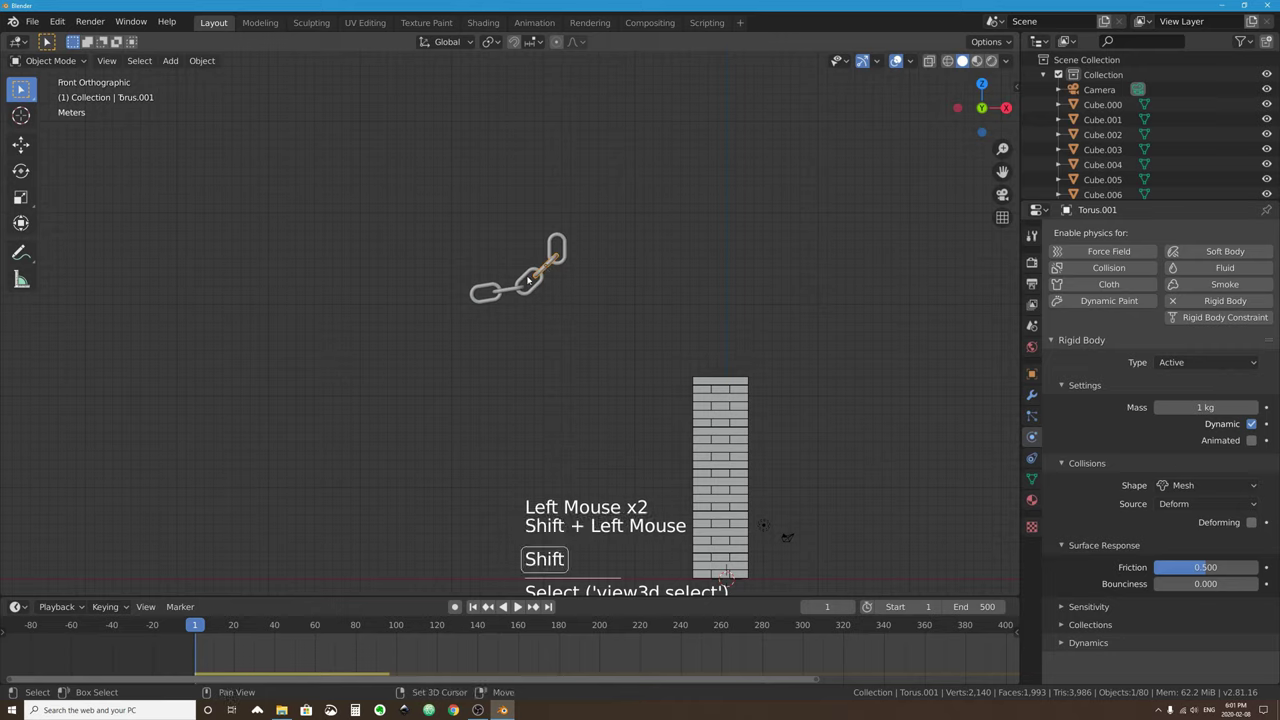
left_click(483, 292, "shift")
key("shift+d")
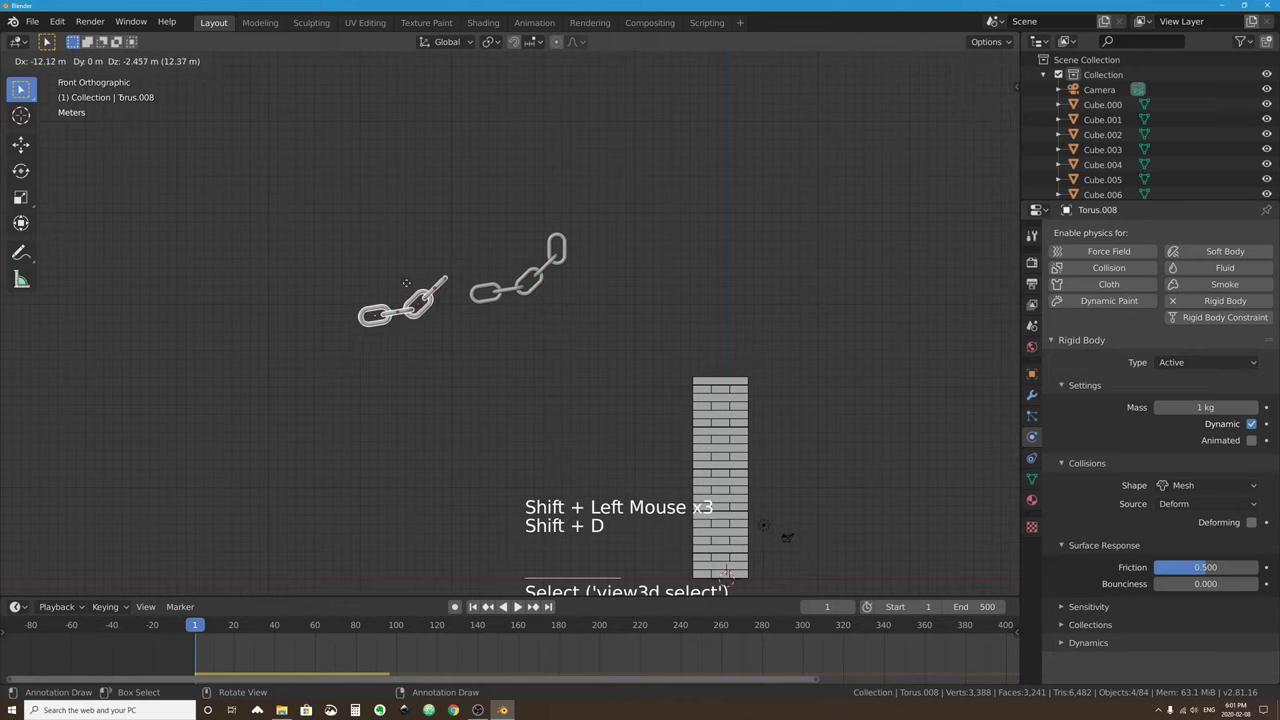
left_click(437, 297)
Rotate the four copied links about 23.6° in the front view and move them about 1.47 m along X and 2.18 m up to interlock.
key("r")
left_click(522, 258)
key("g")
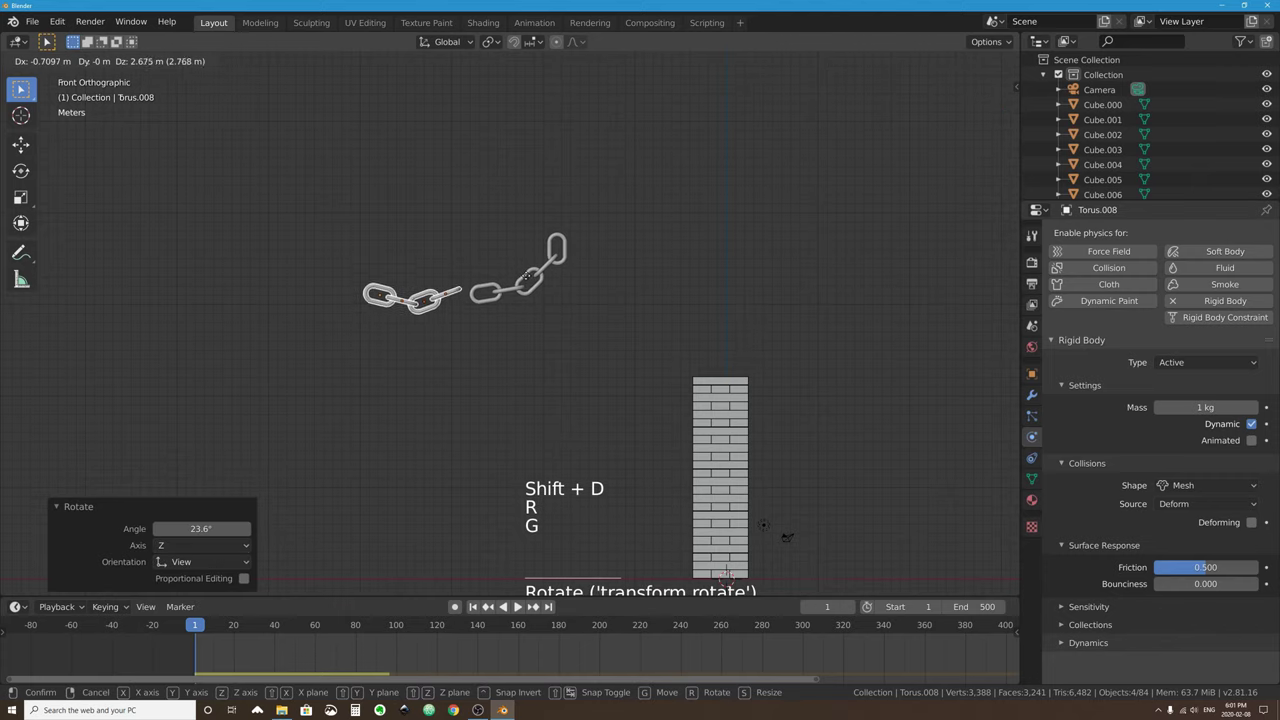
left_click(544, 279)
Rotate the two links at the chain's free end about -24.5° in the front view and lower them about 1.2 m to interlock.
scroll(510, 323, "up", 4)
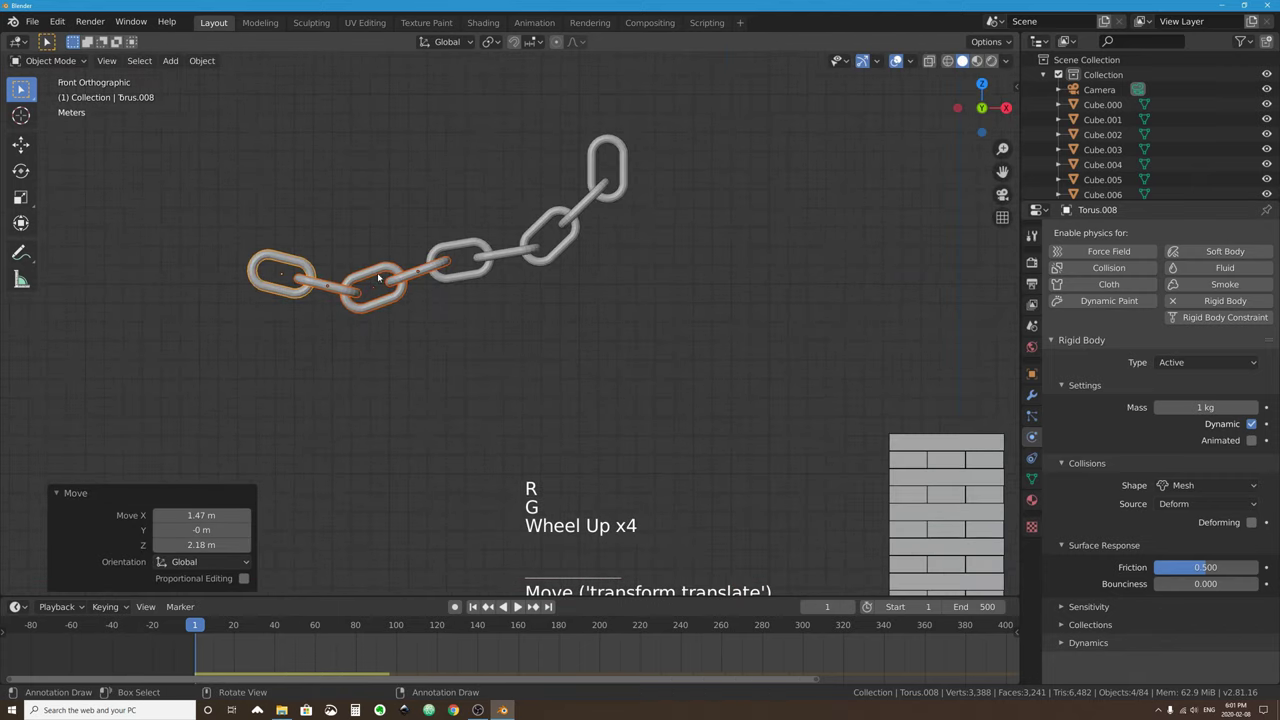
left_click(300, 282)
left_click(283, 263, "shift")
key("r")
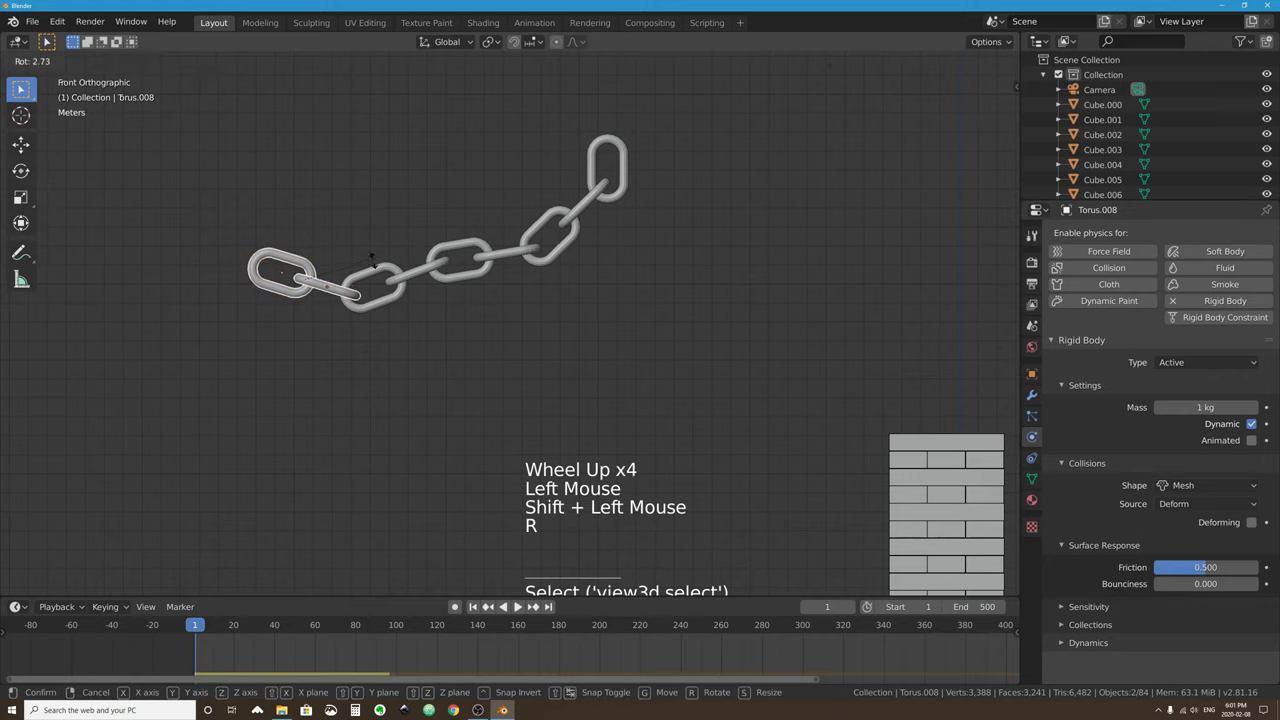
left_click(380, 220)
key("g")
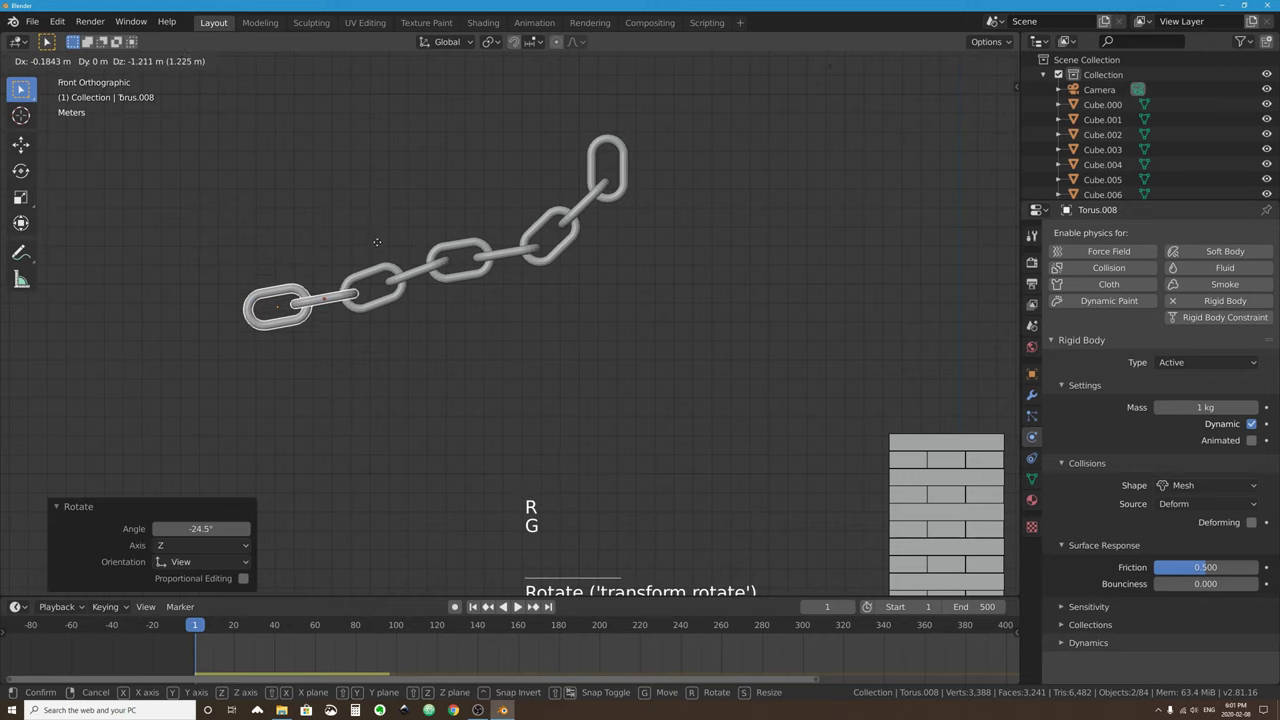
left_click(378, 240)
Rotate the two end links another 6.58° in the front view and nudge them so that they stay interlocked.
key("r")
left_click(446, 220)
key("g")
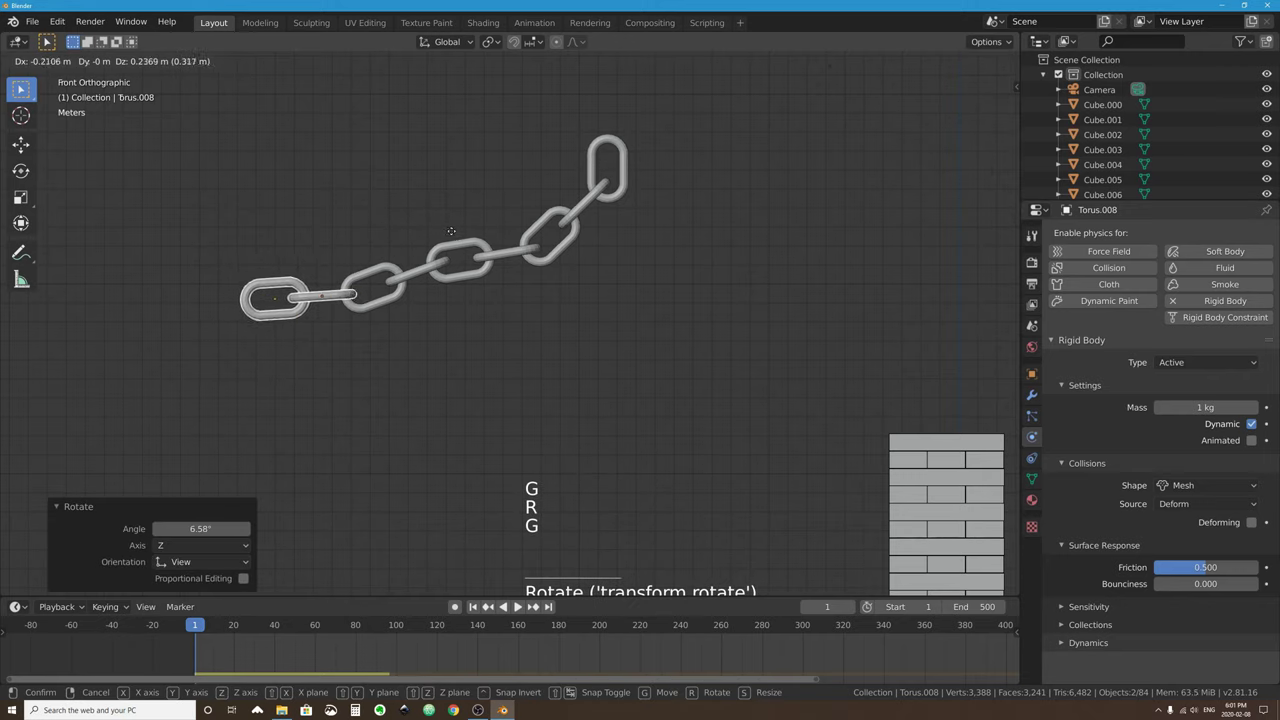
left_click(449, 234)
Duplicate the eight links below the top one and place the copies about -17.5 m along X and 5.5 m lower.
left_click(373, 270, "shift")
left_click(373, 270, "shift")
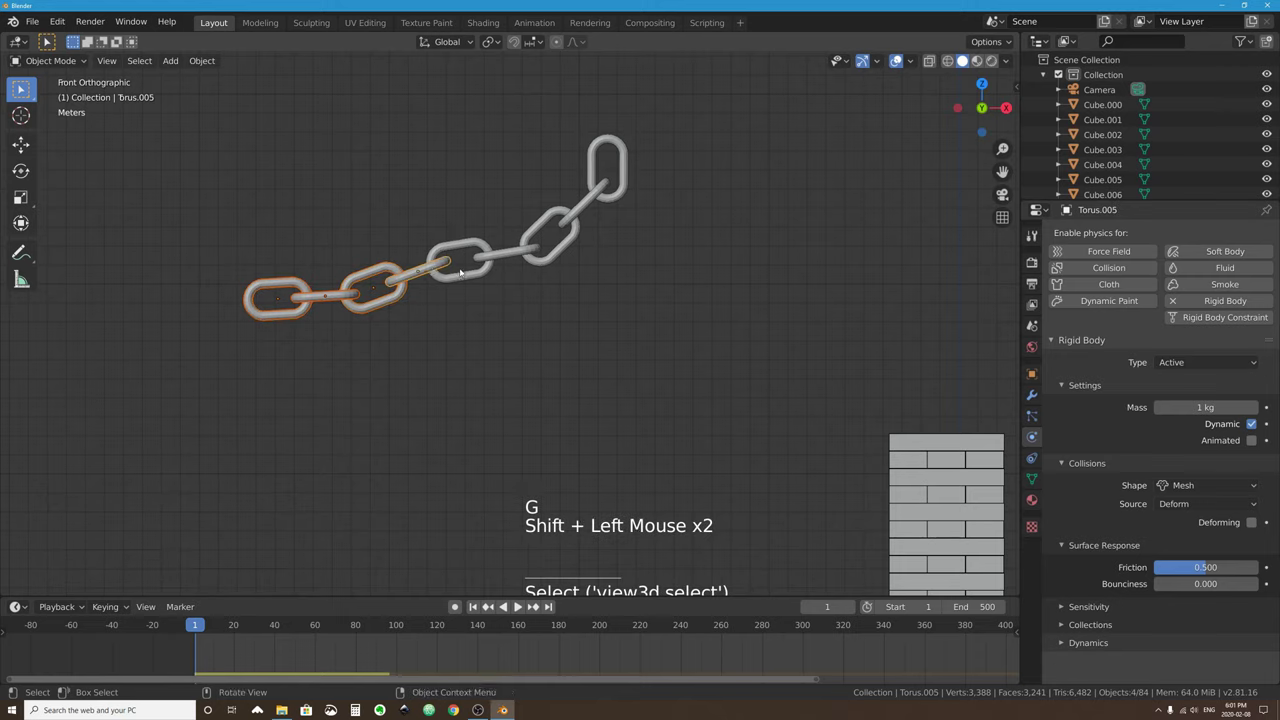
left_click(462, 262, "shift")
left_click(512, 258, "shift")
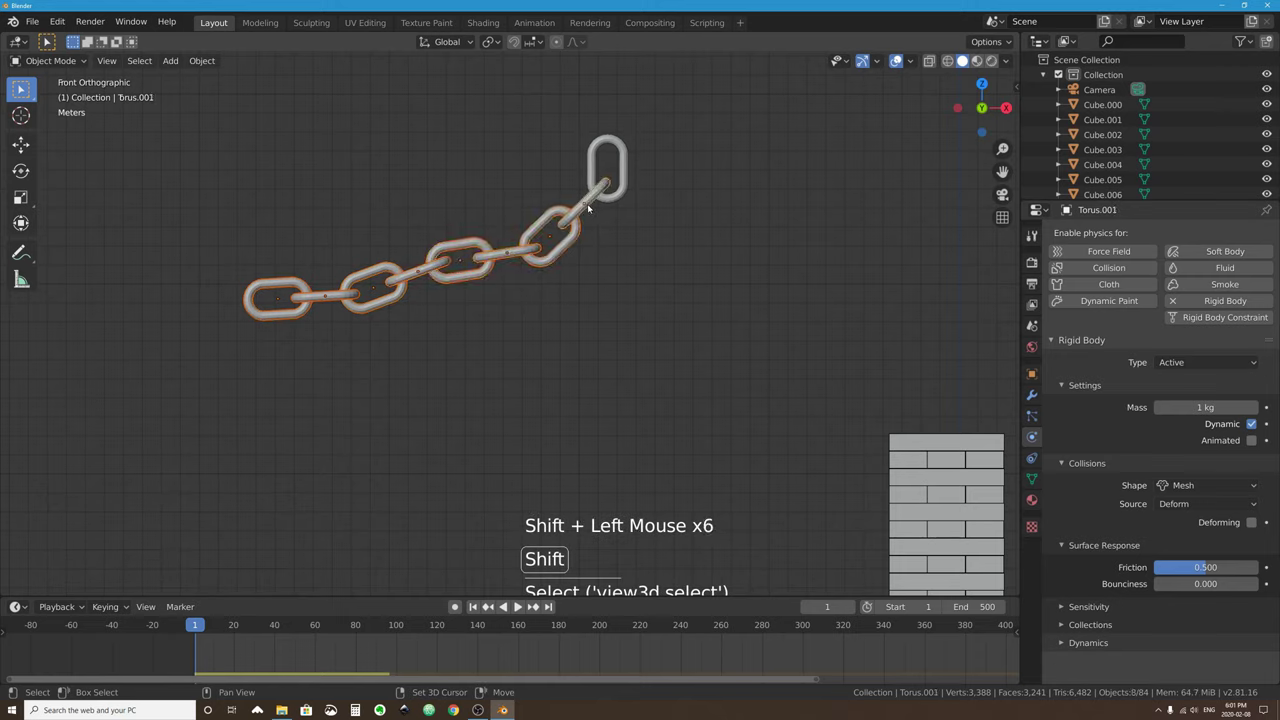
key("shift+d")
left_click(308, 271)
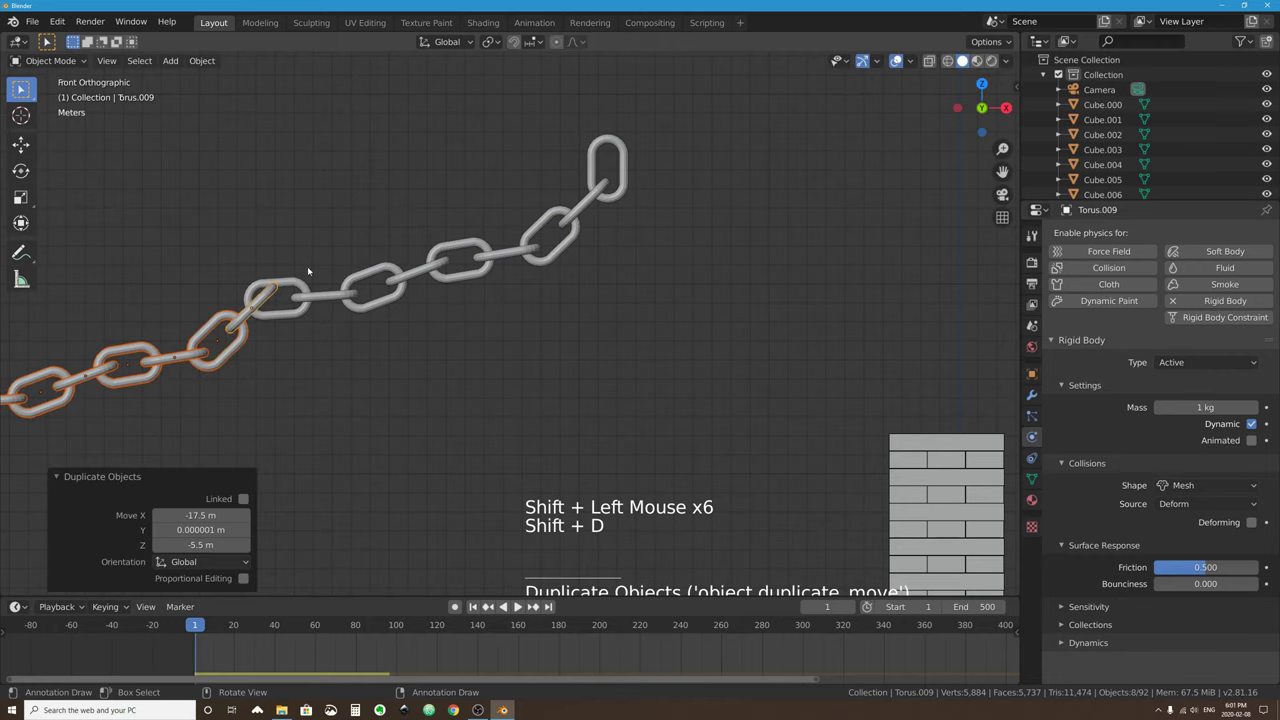
Rotate the eight copied links about 26.7° in the front view and move them about -1.53 m along X and 3.92 m up.
key("r")
left_click(374, 377)
key("g")
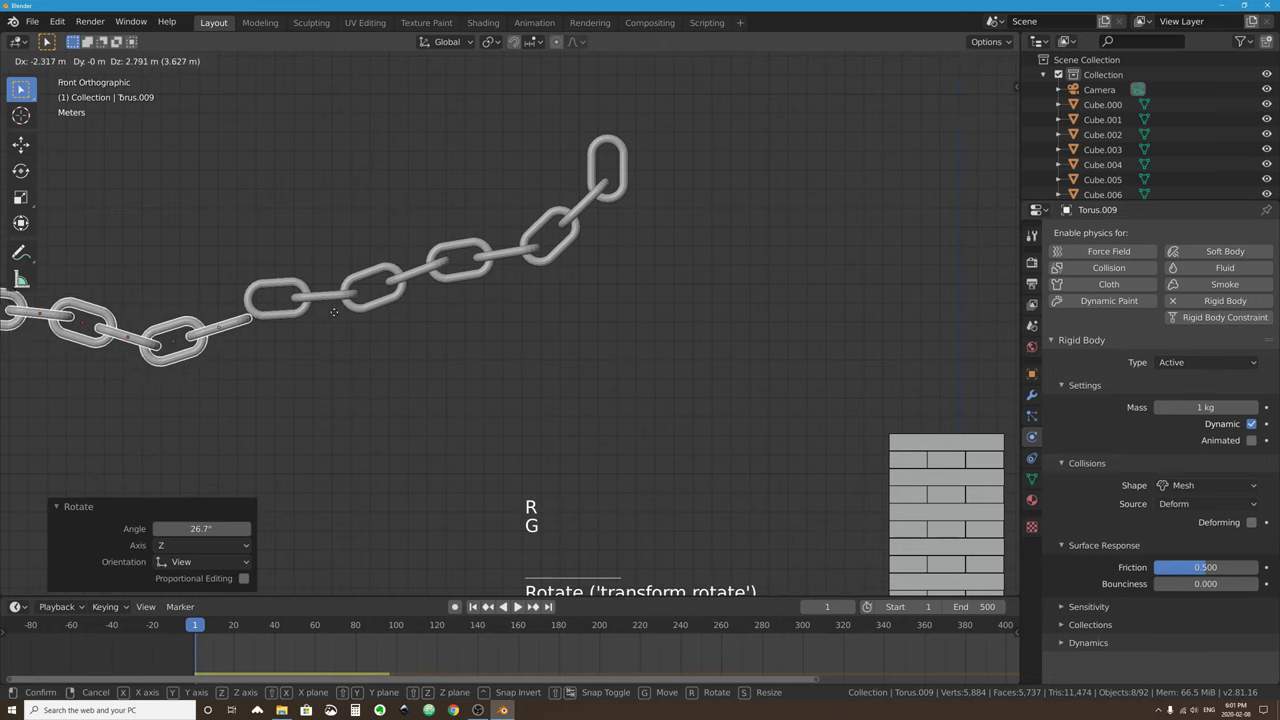
left_click(352, 297)
Run the simulation of the long chain swinging toward the block tower in perspective and return to the starting frame.
scroll(352, 300, "down", 4)
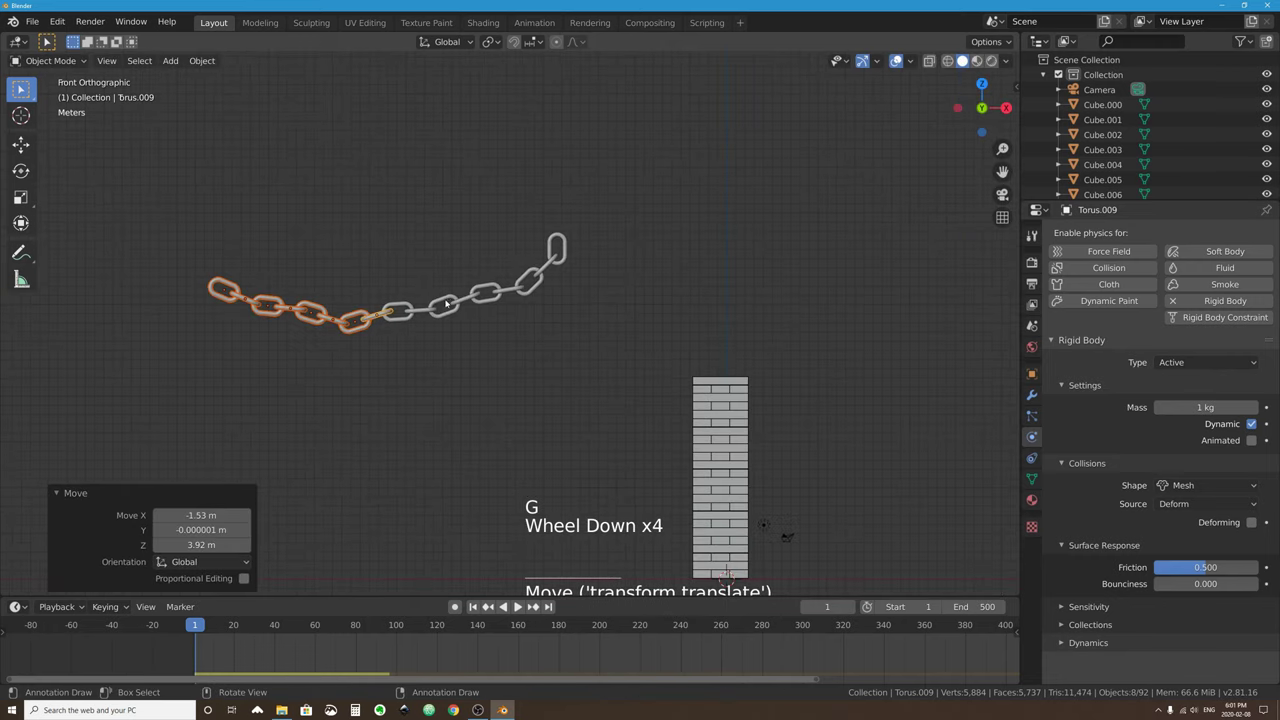
scroll(480, 330, "down", 1)
middle_click_drag(517, 357, 517, 434)
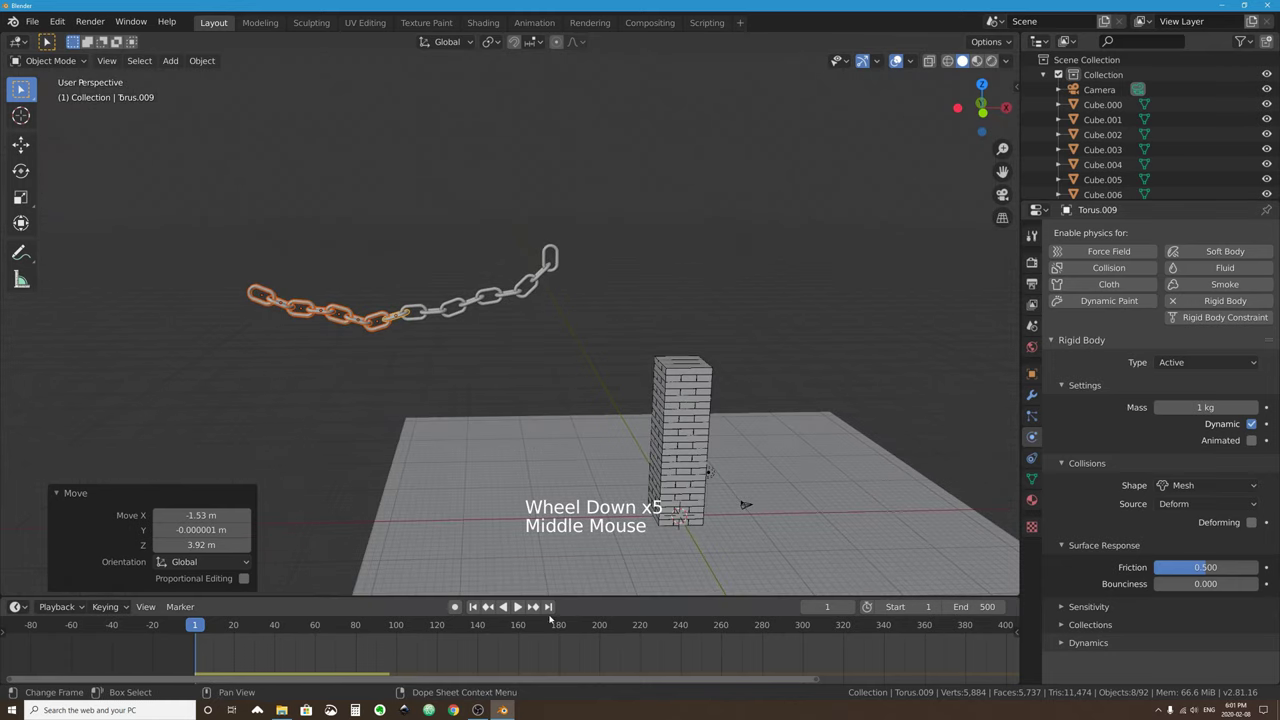
left_click(518, 607)
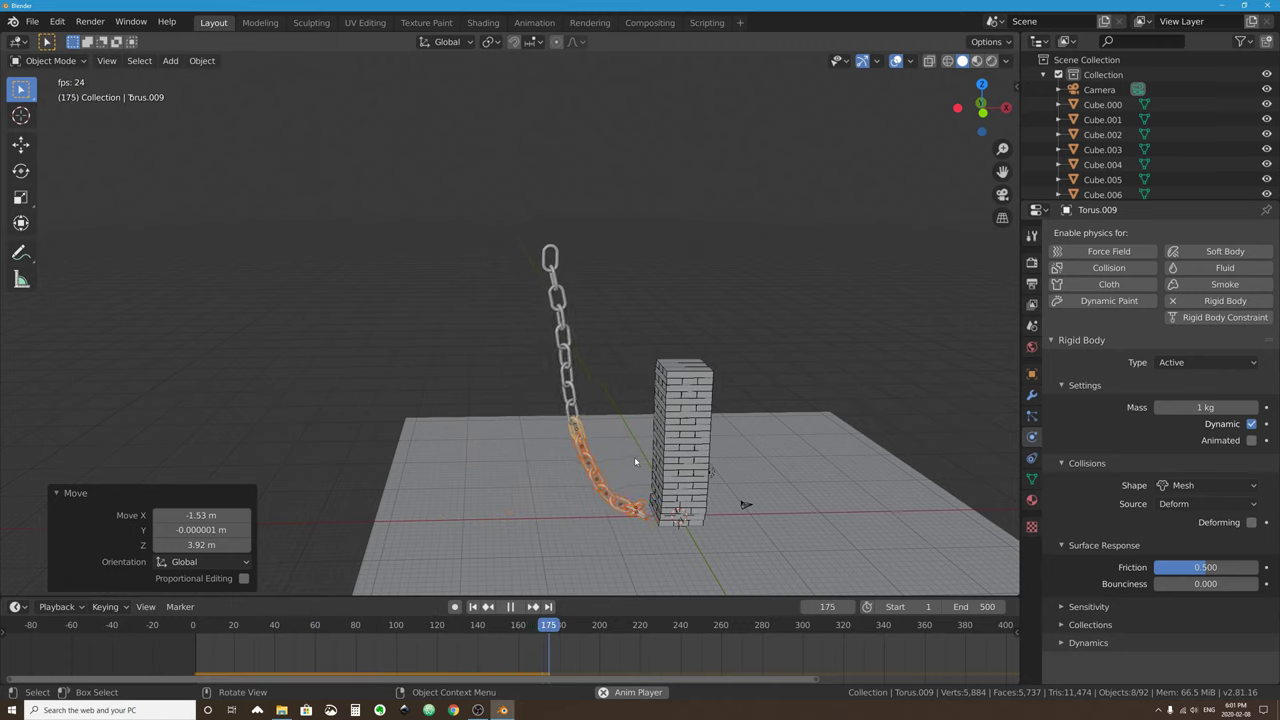
left_click(486, 608)
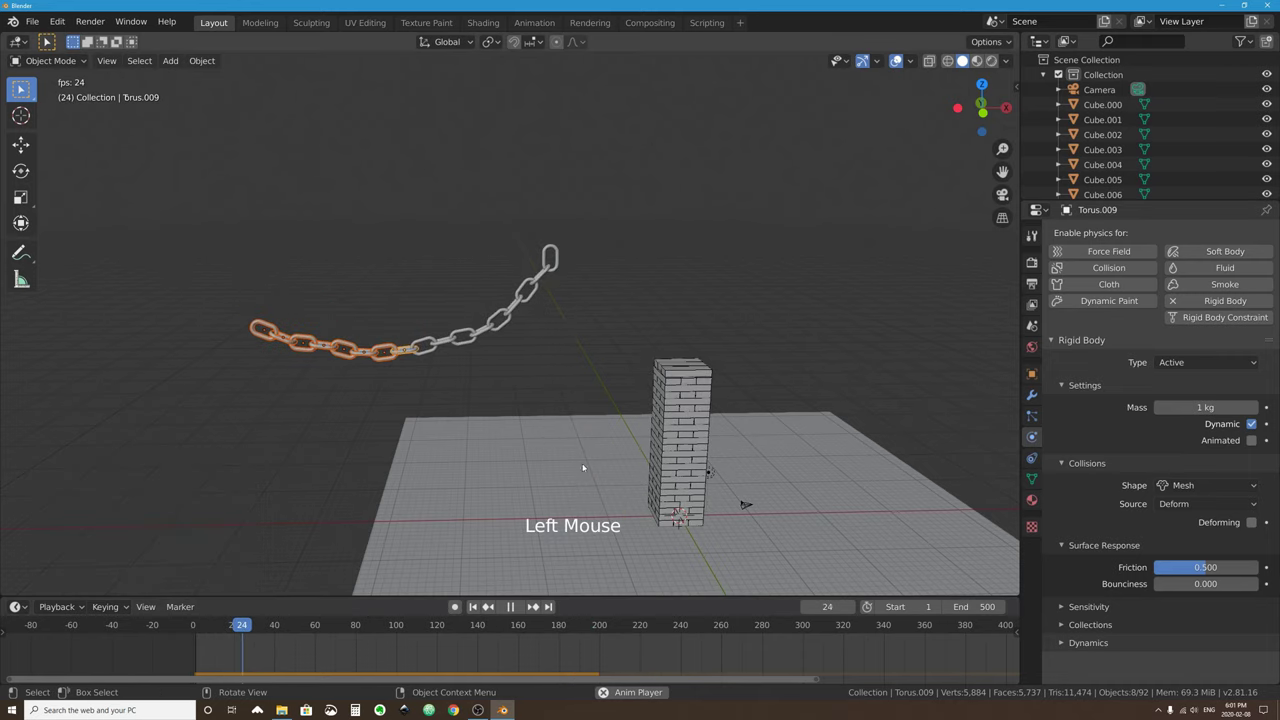
left_click(510, 606)
left_click(473, 606)
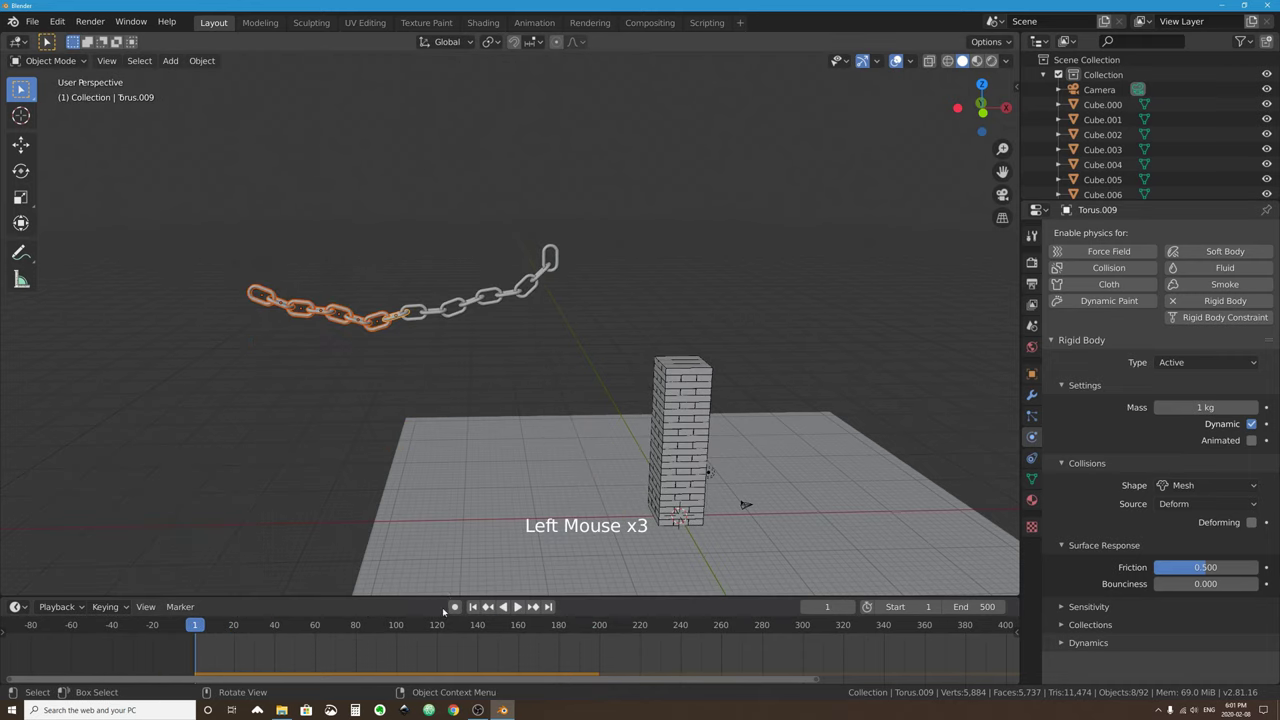
Select the whole chain in the front view and move it about 9.83 m up and 0.393 m along X.
key("KP_1")
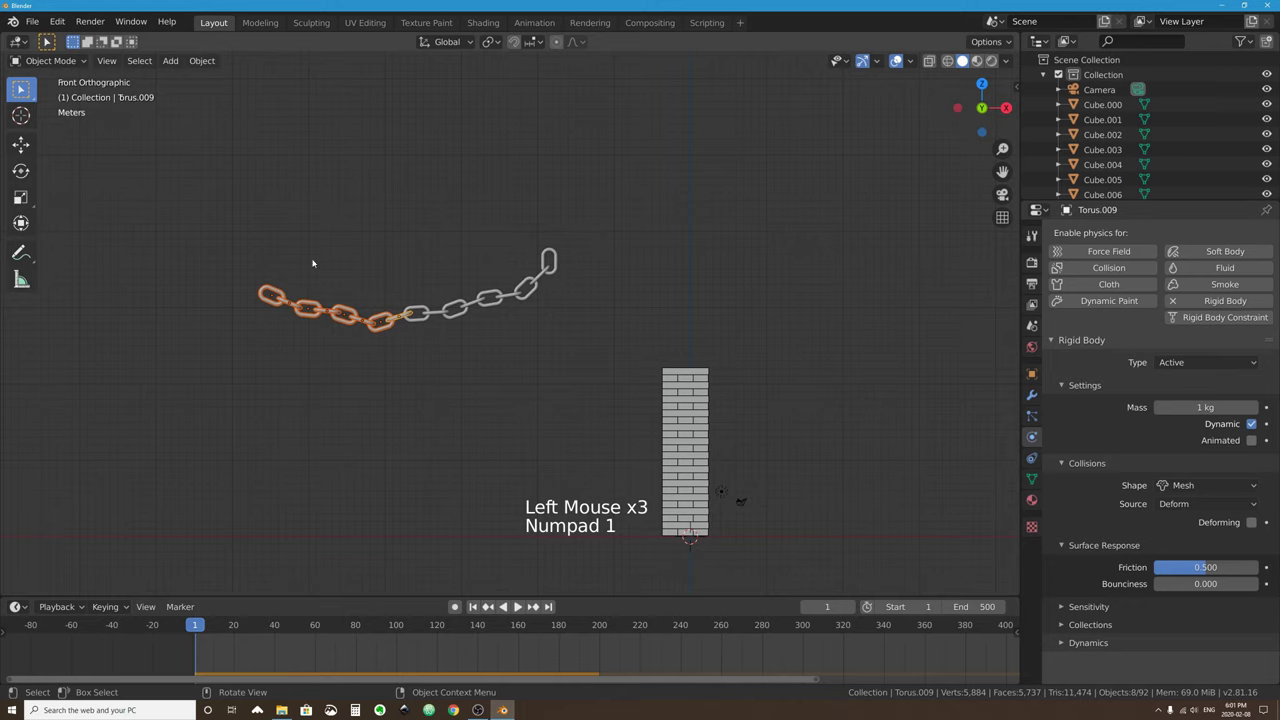
left_click_drag(197, 184, 600, 404)
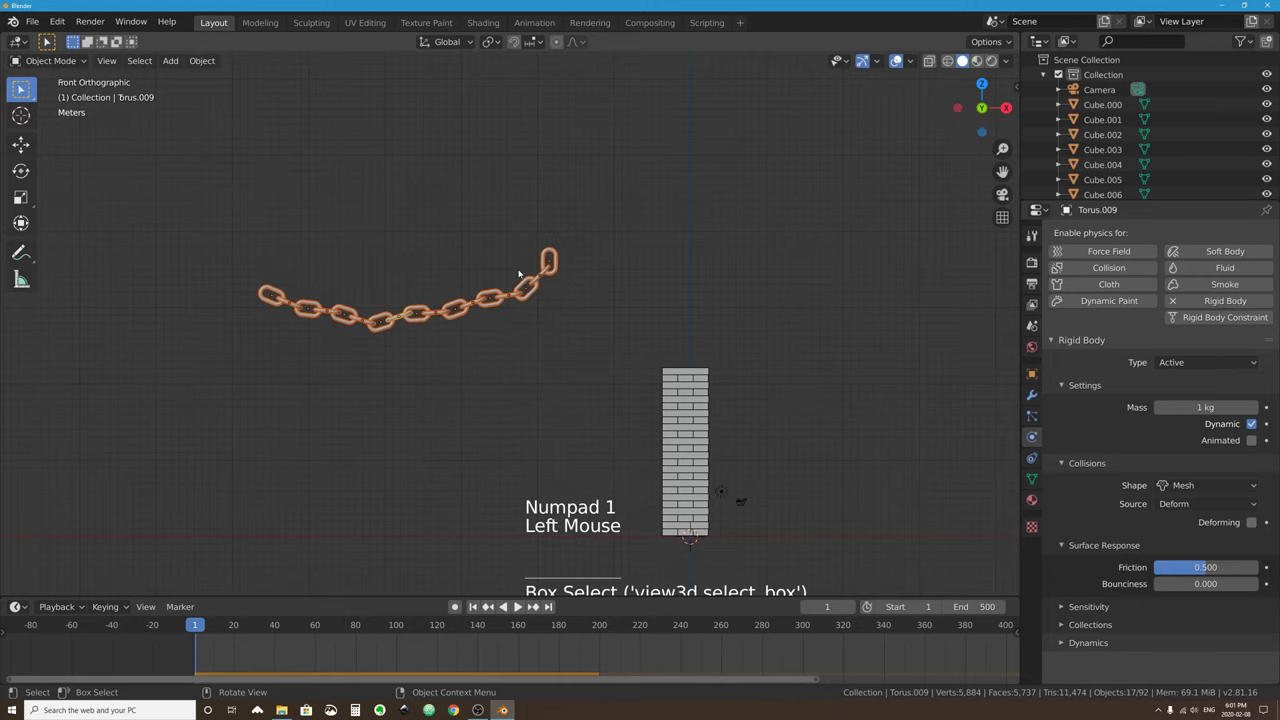
key("g")
left_click(459, 307)
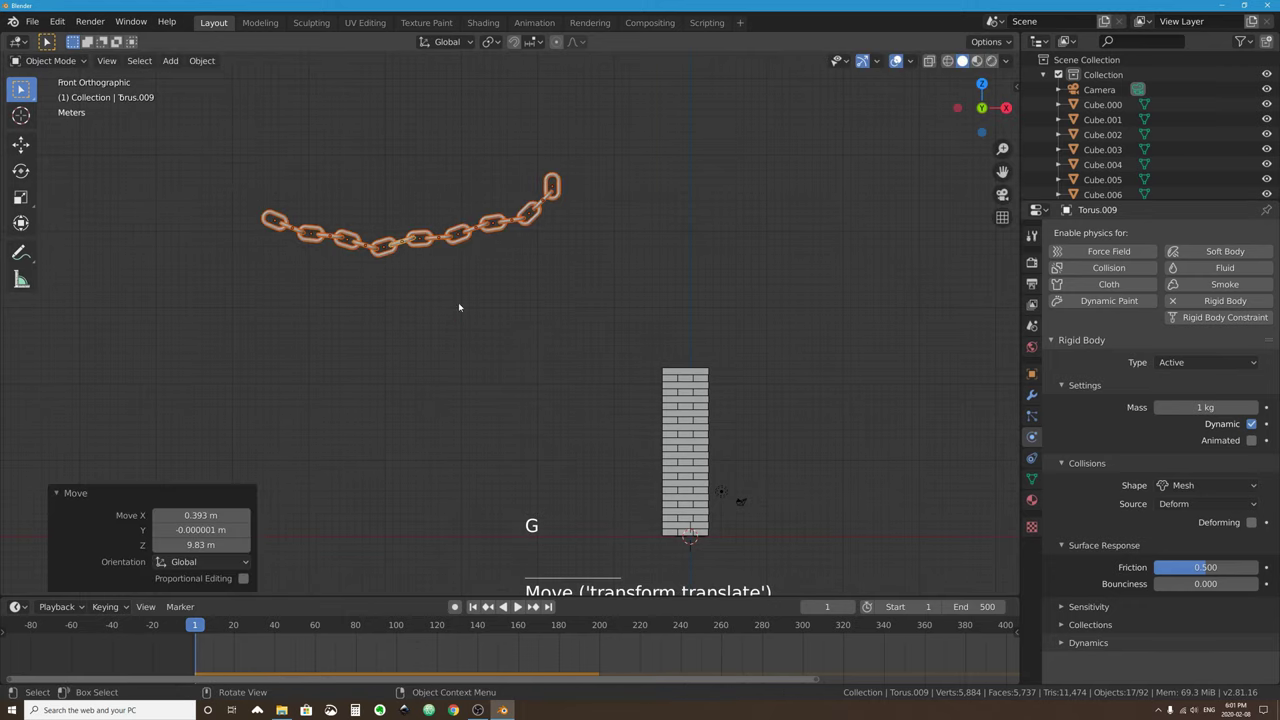
Add a UV sphere at the origin and scale it up about 4.565 times.
left_click(270, 218)
middle_click_drag(270, 218, 522, 318, "shift")
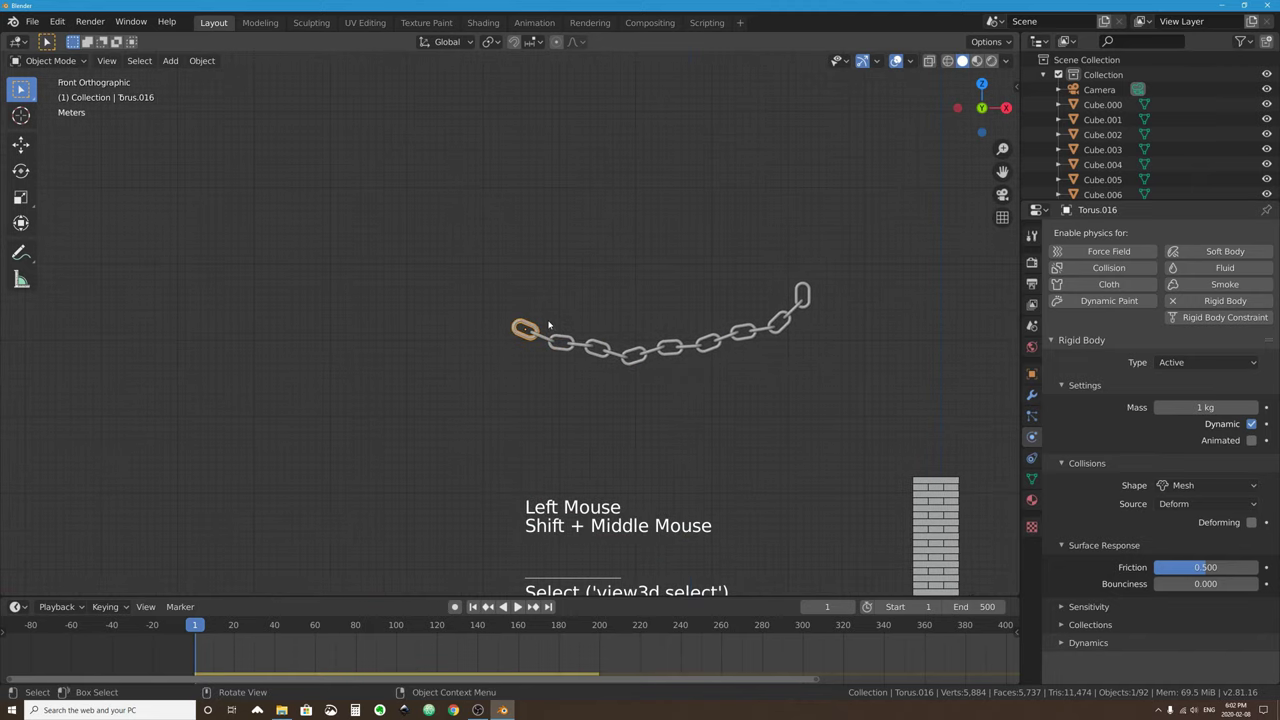
scroll(431, 262, "up", 3)
scroll(560, 287, "up", 2)
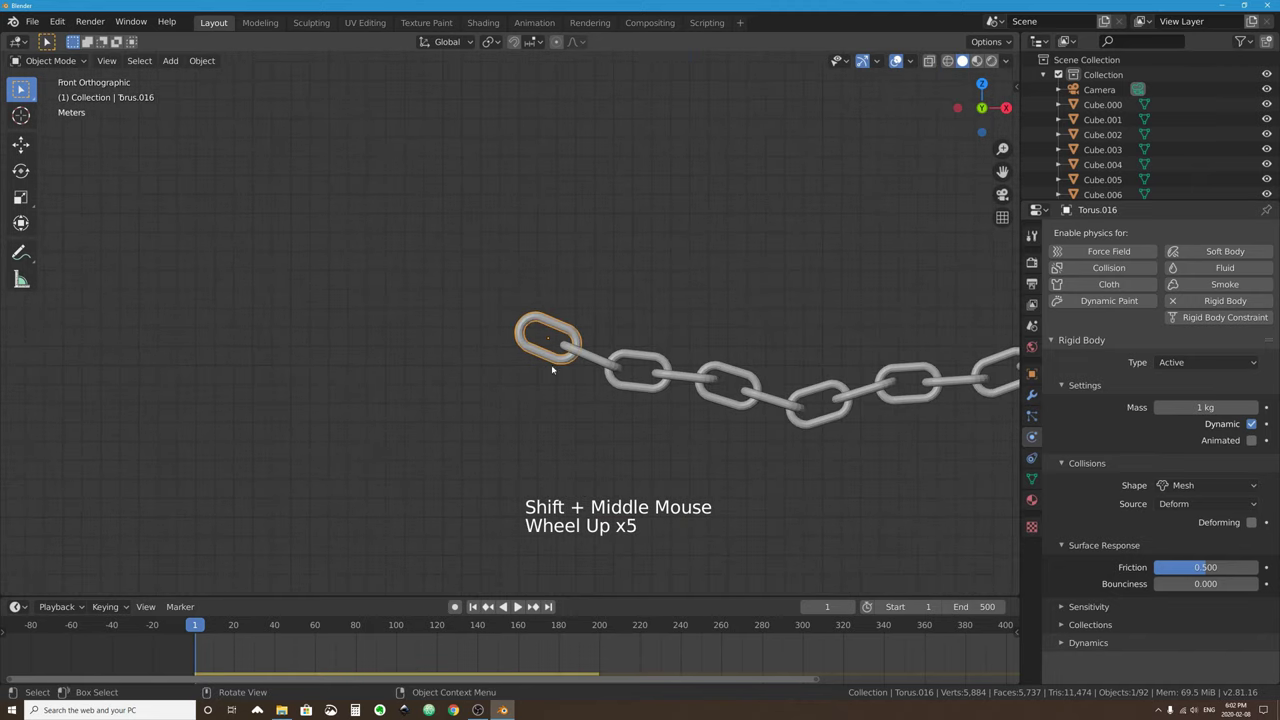
scroll(562, 329, "down", 7)
scroll(565, 343, "down", 2)
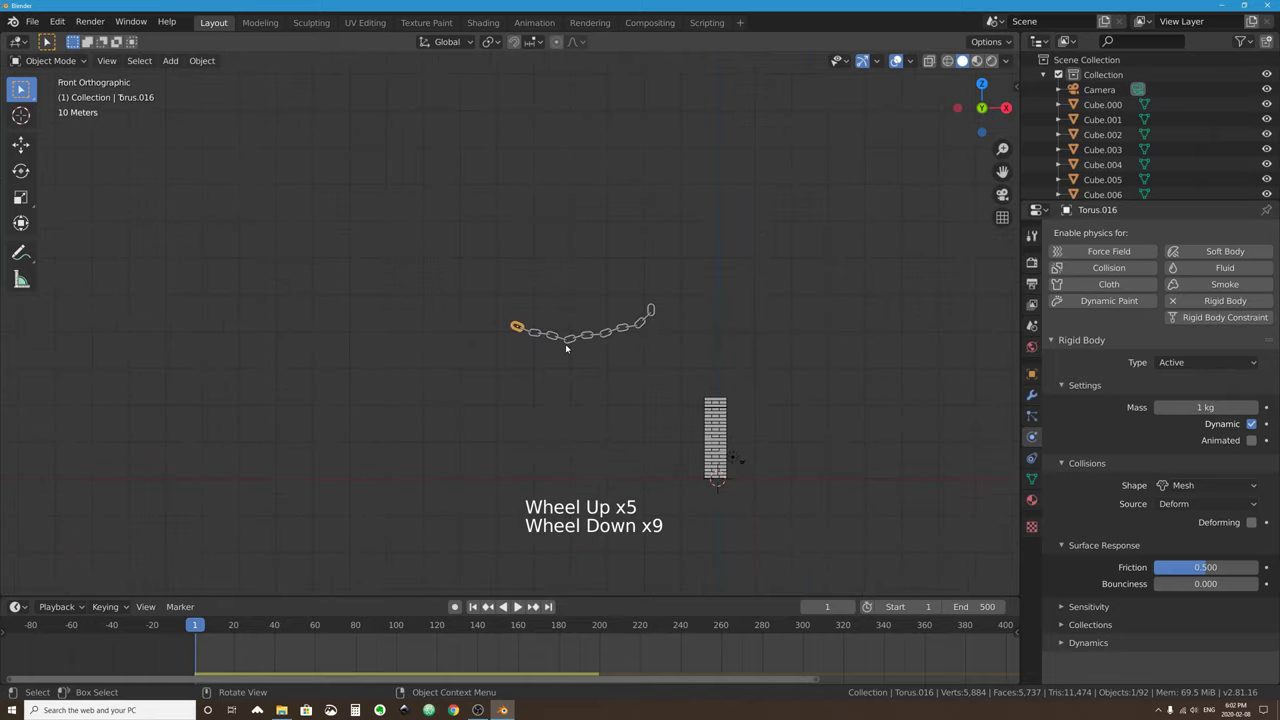
scroll(591, 380, "up", 2)
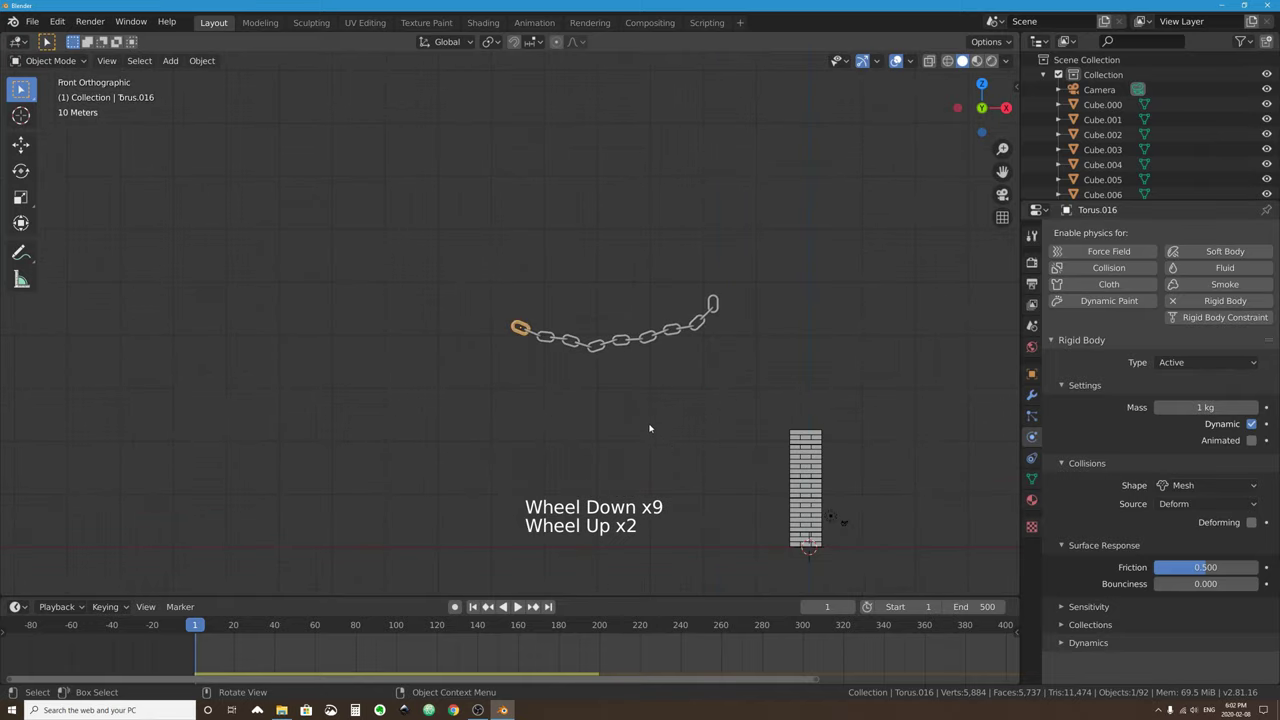
key("shift")
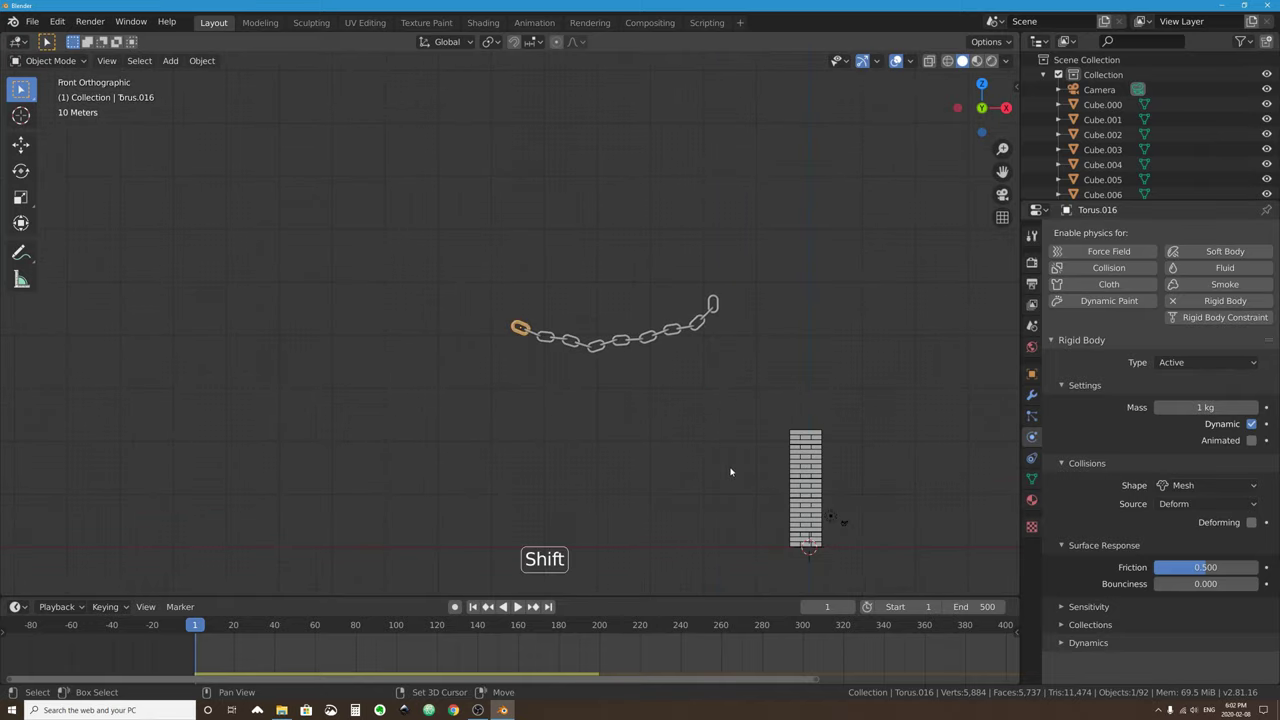
key("shift+a")
mouse_move(790, 413)
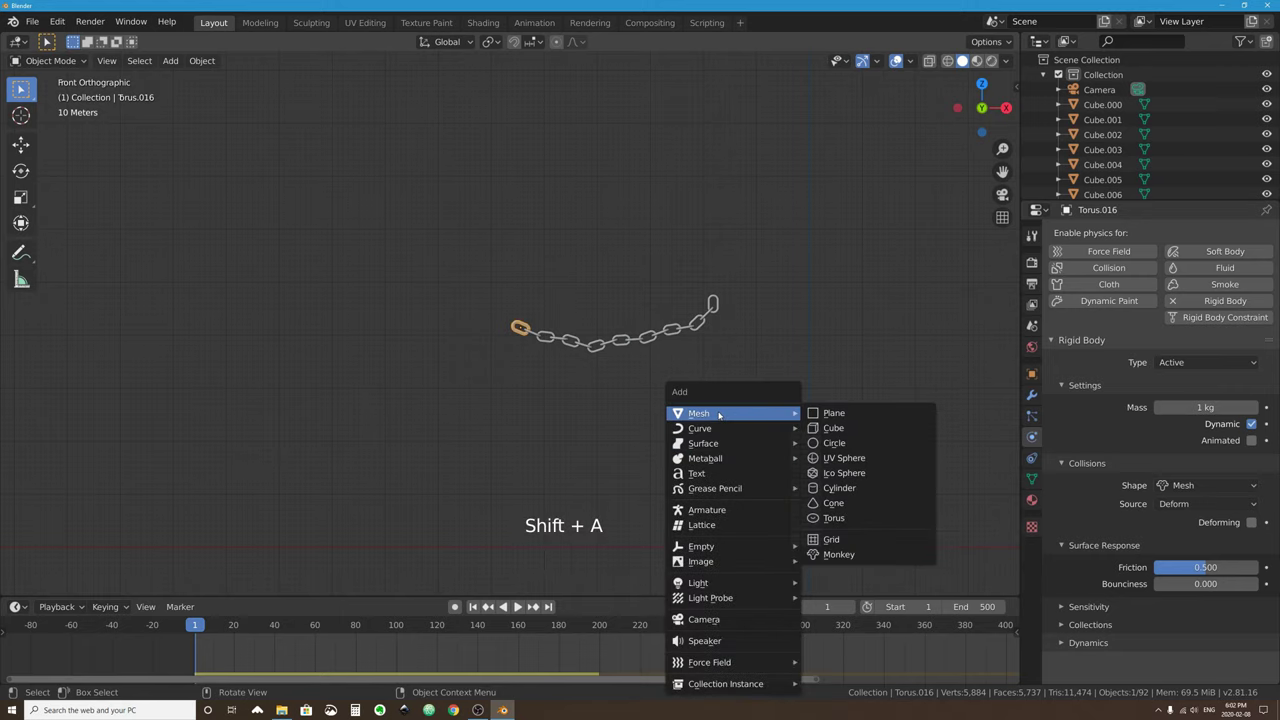
left_click(838, 458)
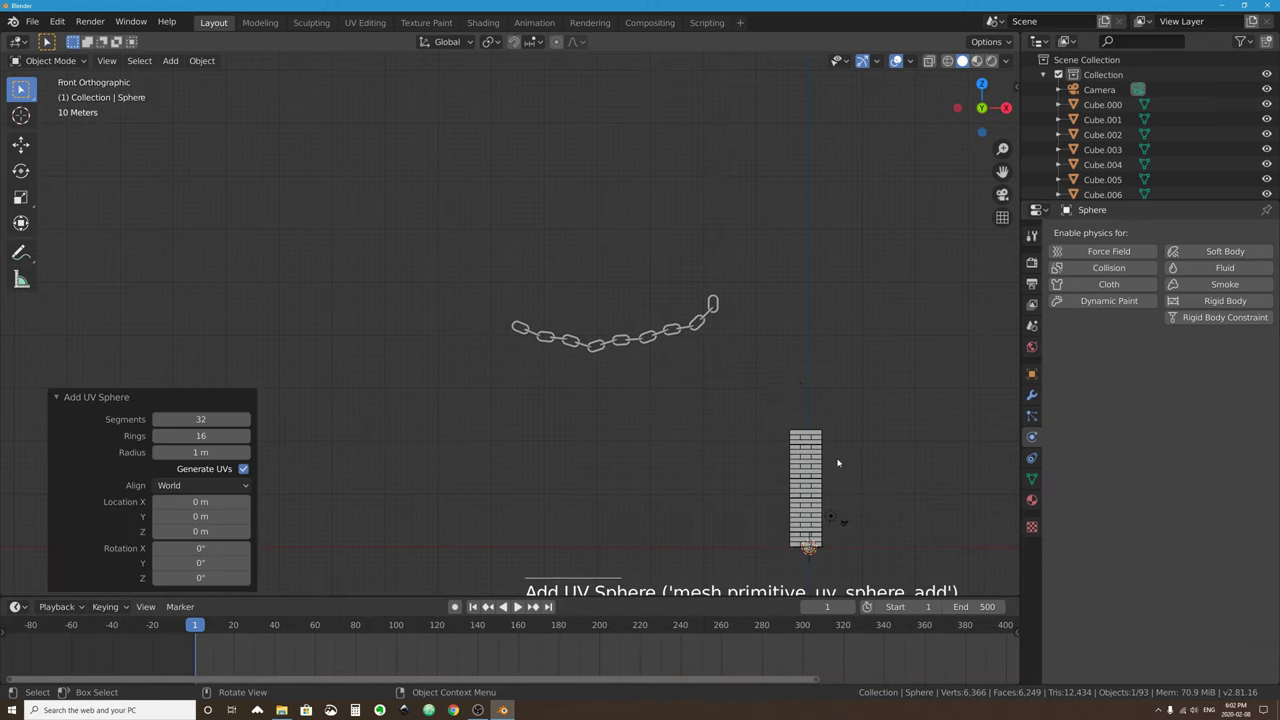
key("s")
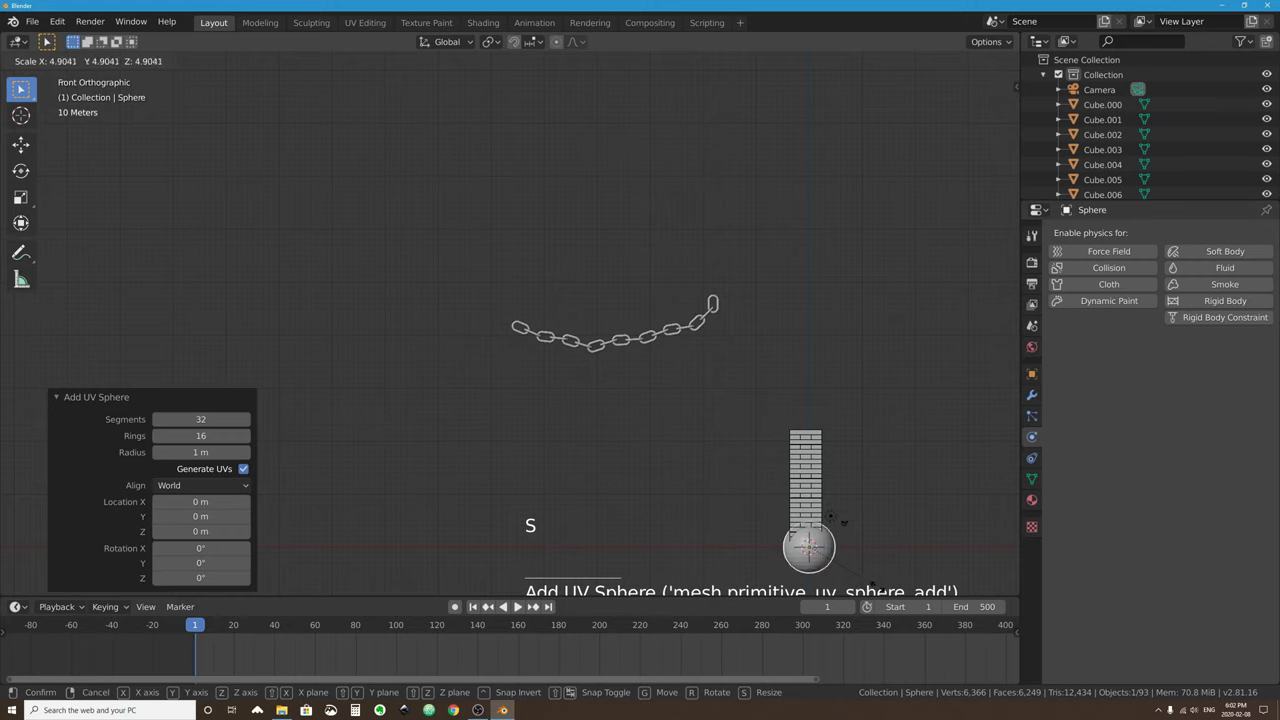
left_click(856, 573)
Move the sphere about -58.6 m along X and 43.2 m up, then nudge it 0.219 m along X and 0.461 m down to overlap the chain's free end link.
key("g")
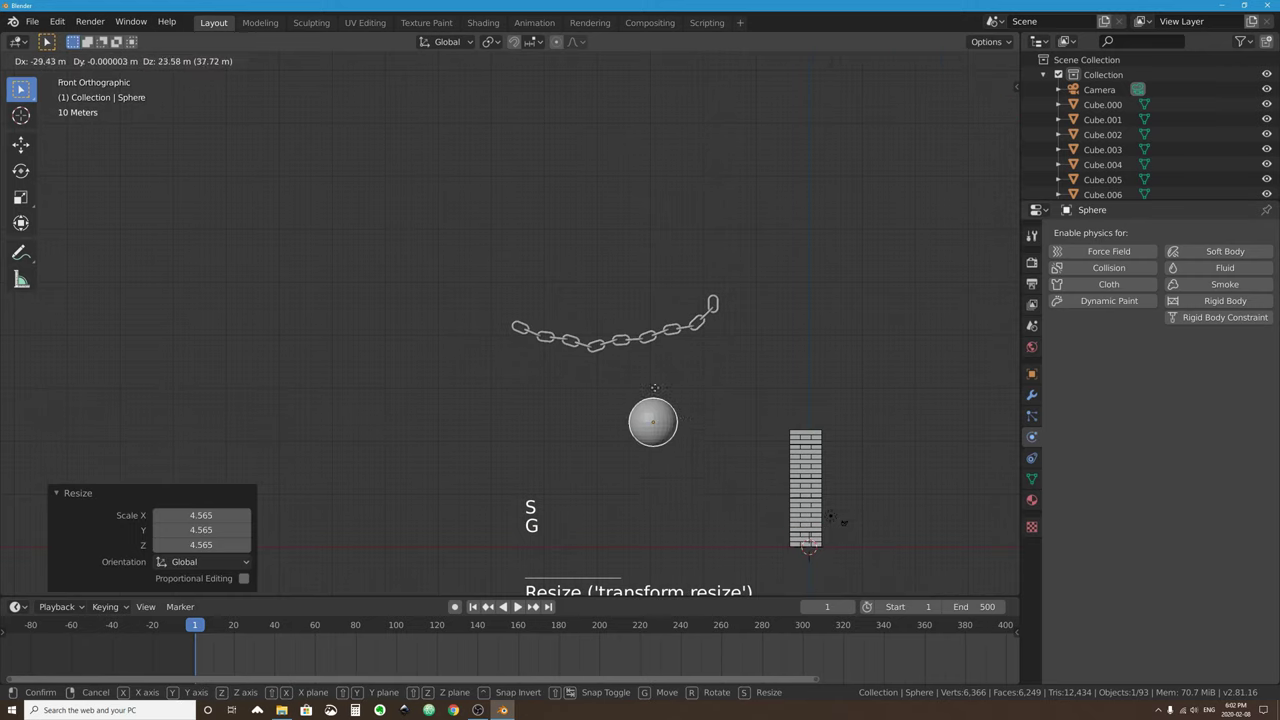
left_click(534, 321)
scroll(534, 321, "up", 8)
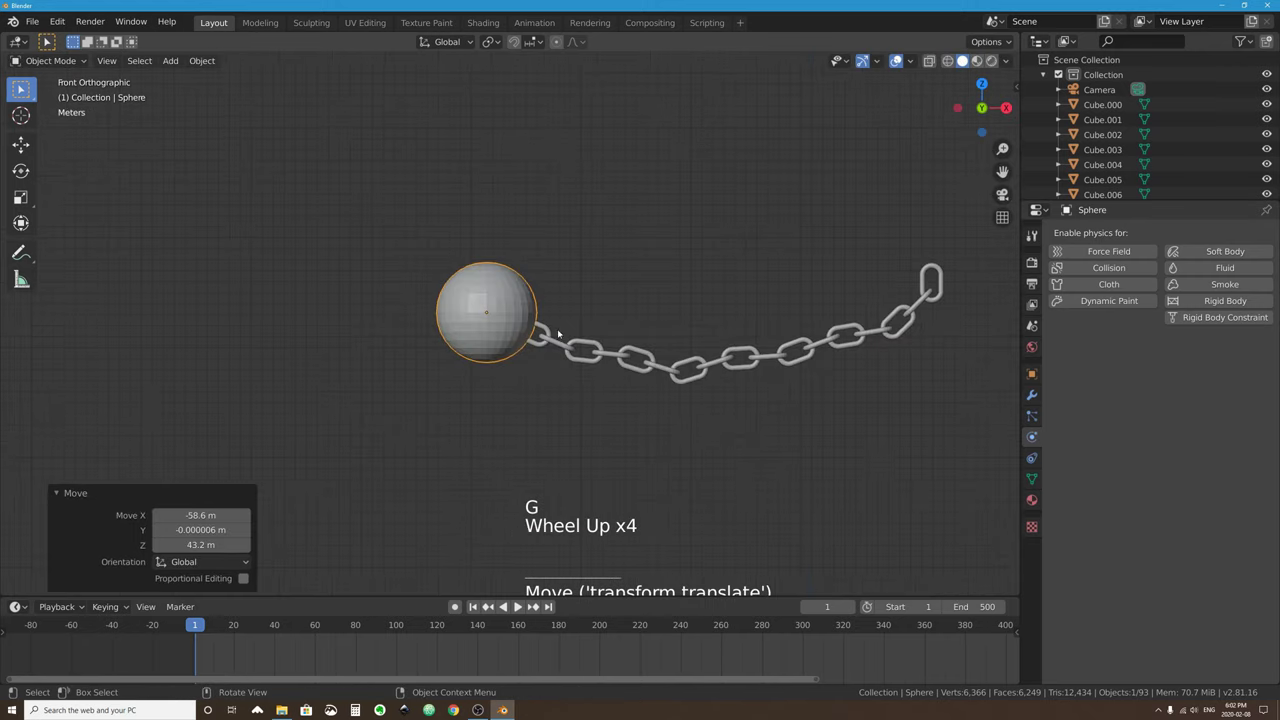
middle_click_drag(534, 321, 589, 350)
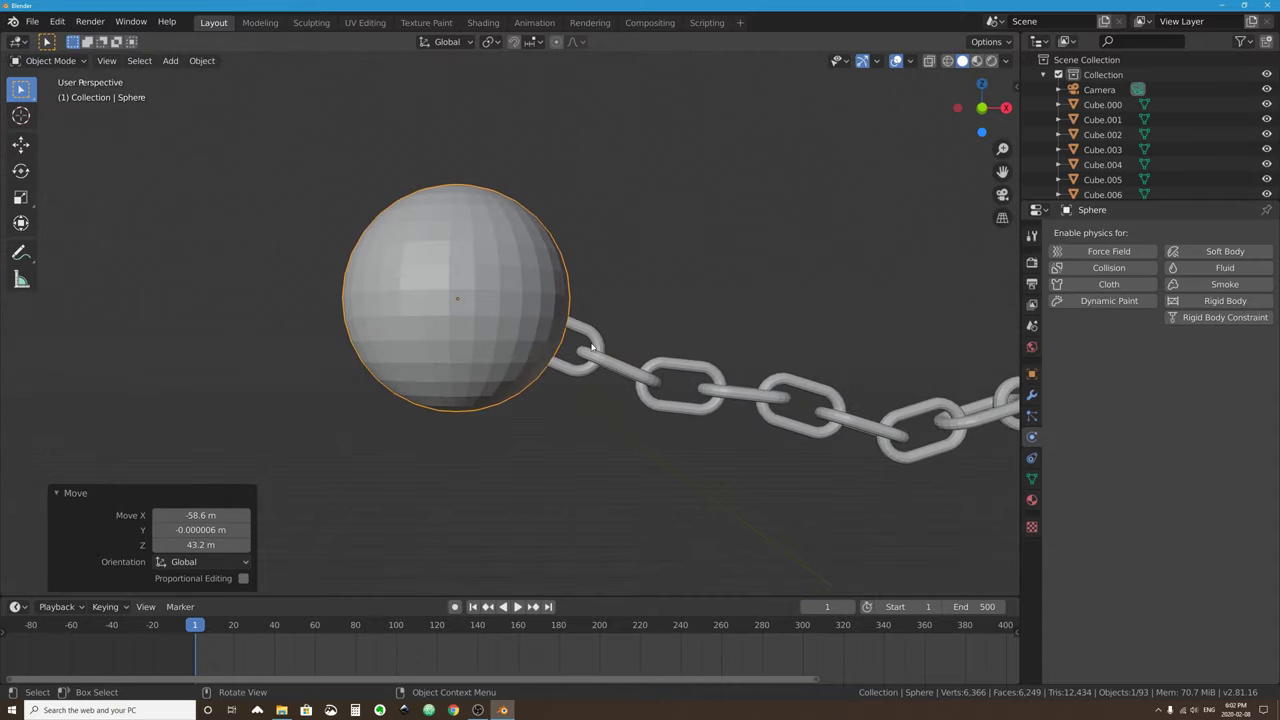
key("KP_1")
key("g")
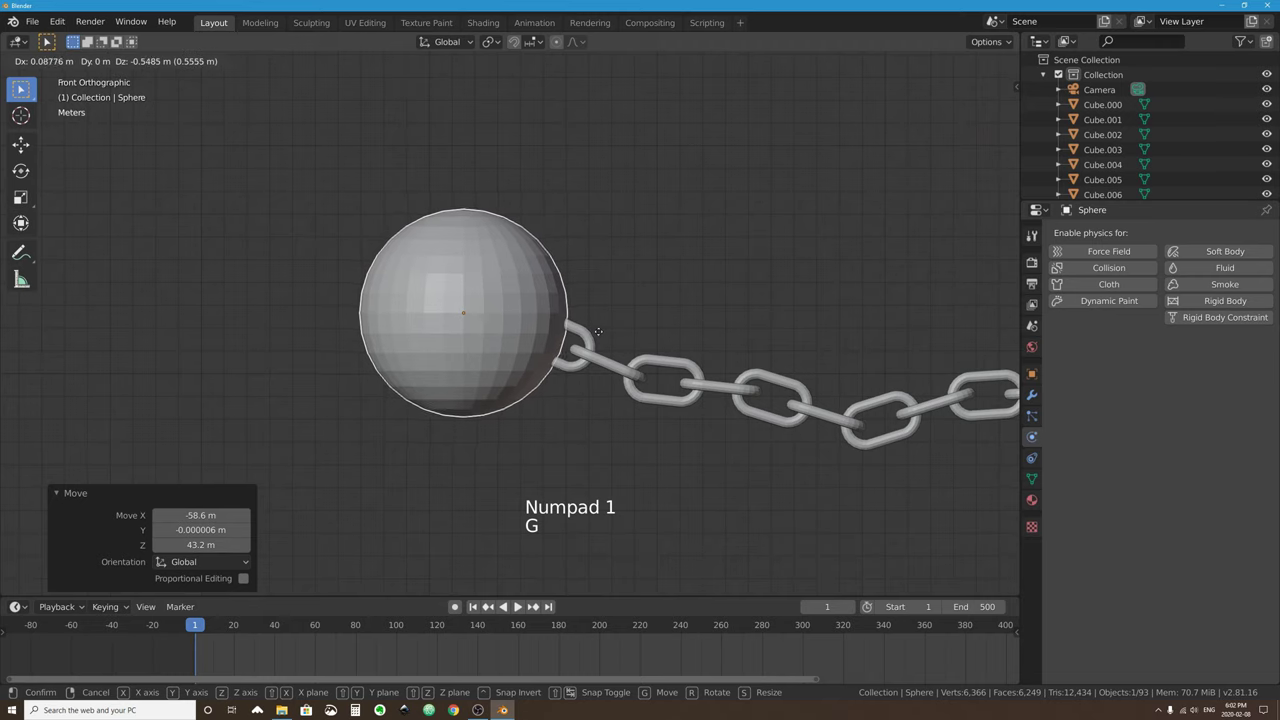
left_click(549, 300)
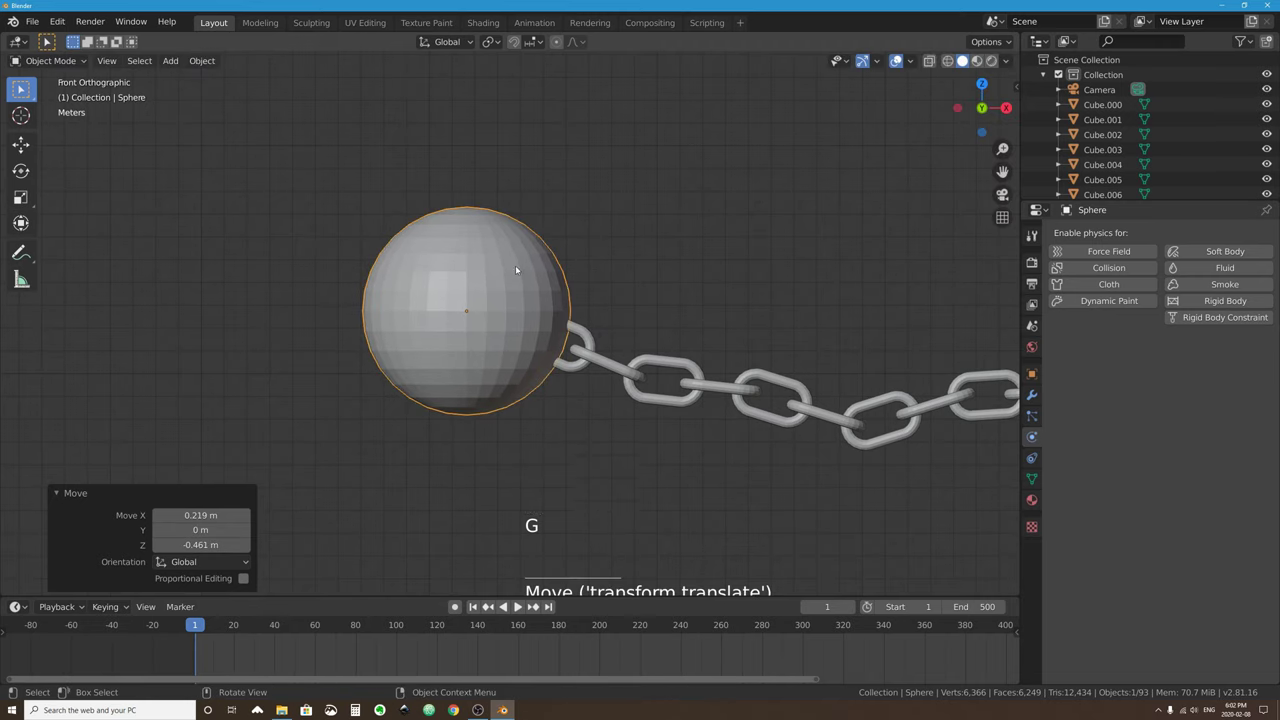
Join the sphere into the chain's free end link and set the combined object's origin to its geometry.
left_click(578, 333, "shift")
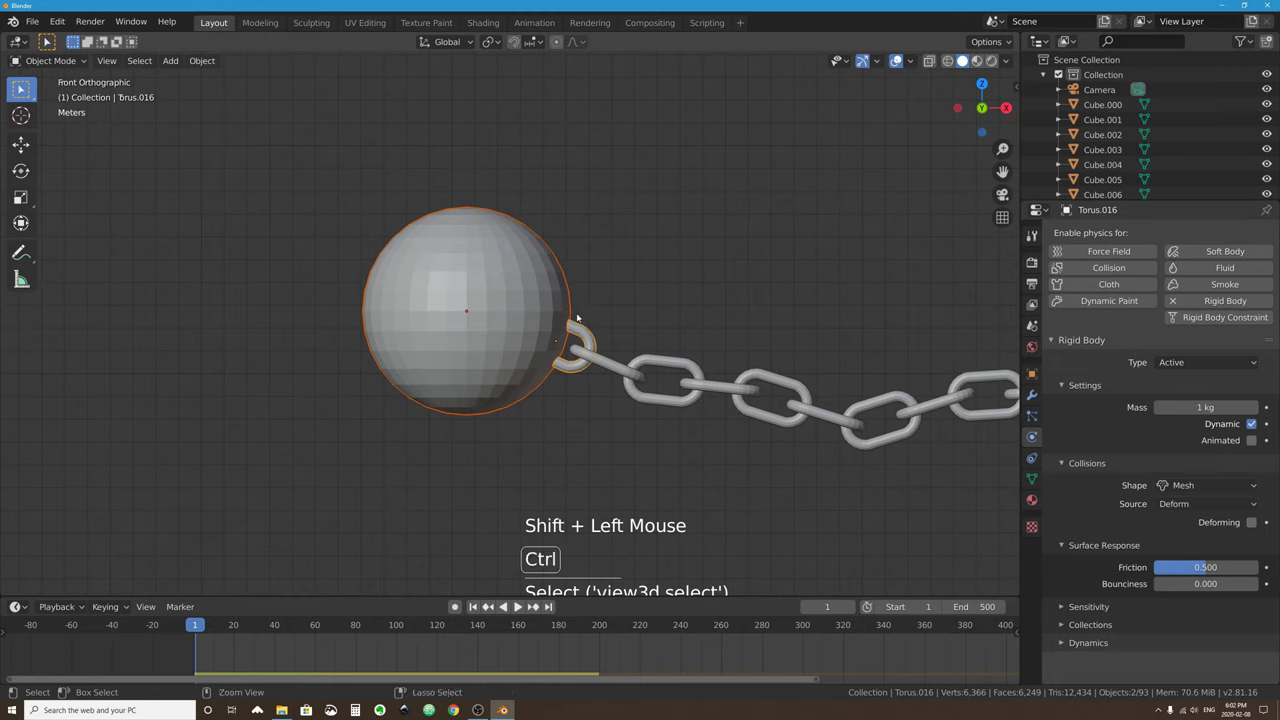
key("ctrl+j")
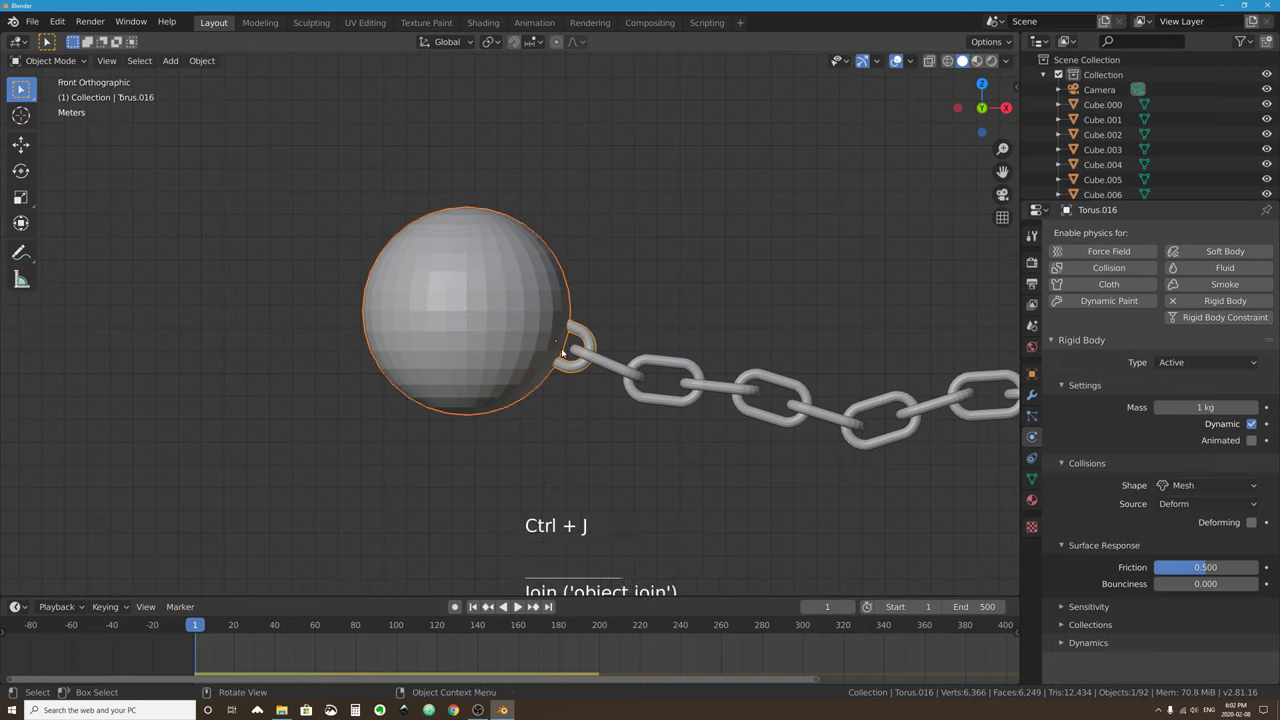
left_click(562, 352)
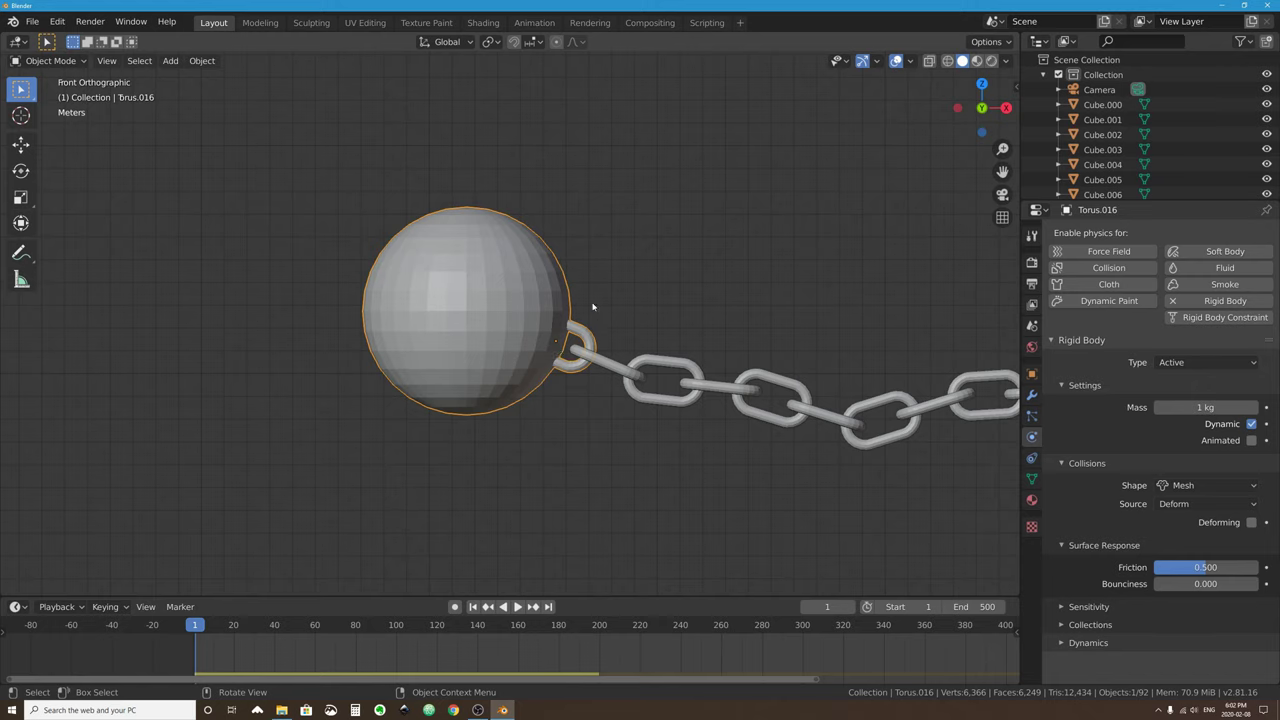
right_click(488, 270)
mouse_move(488, 270)
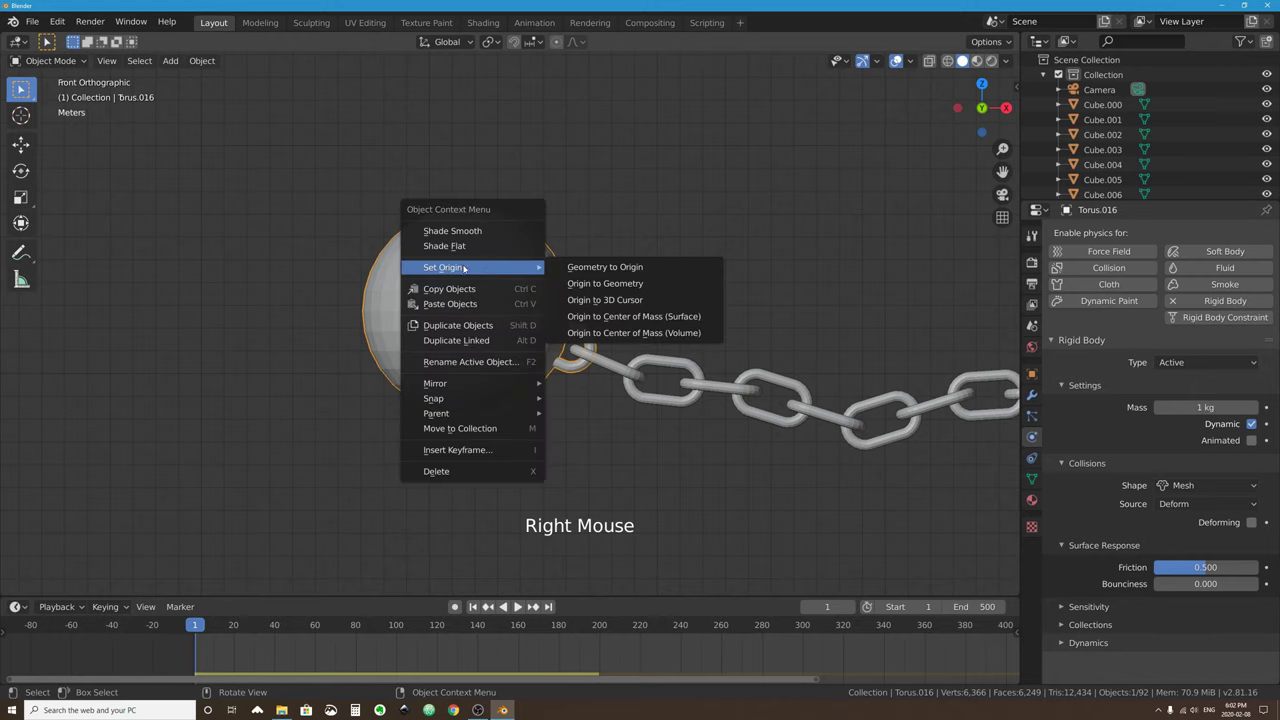
left_click(636, 286)
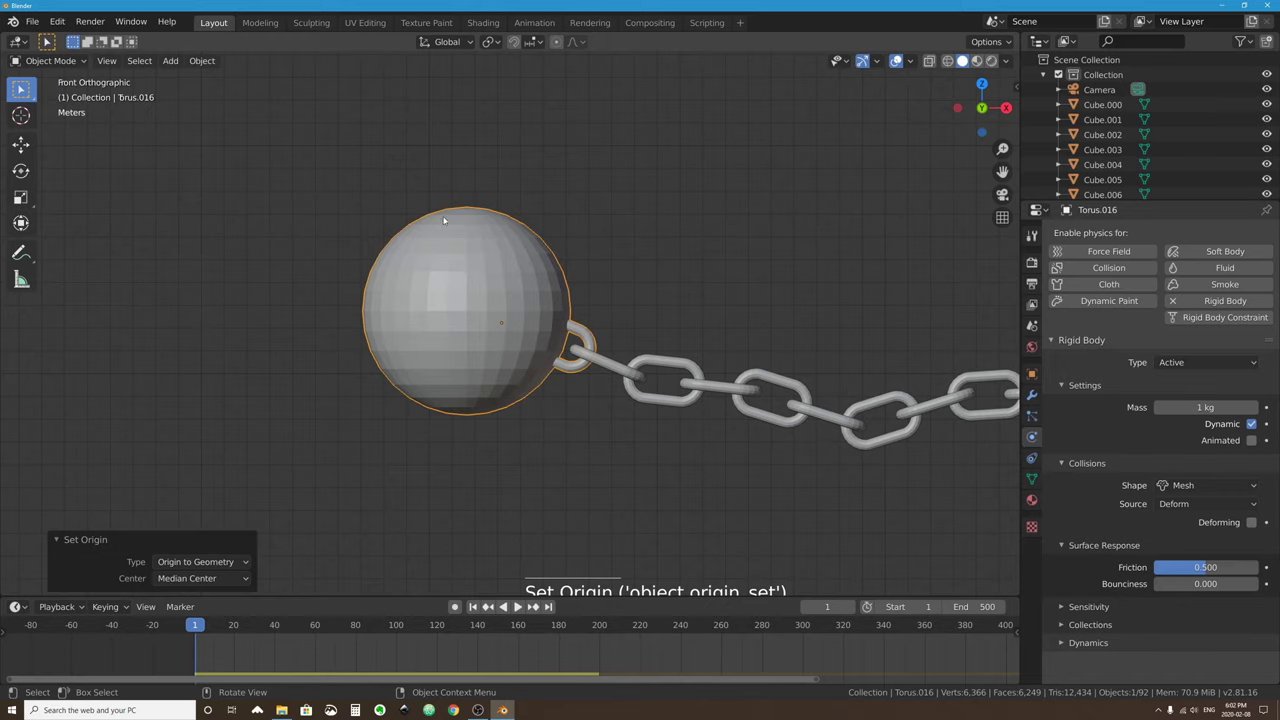
Examine with X-ray in edit mode and from several angles how the end link overlaps the sphere.
mouse_move(597, 331)
middle_mouse_down()
mouse_move(480, 334)
mouse_move(592, 344)
middle_mouse_up()
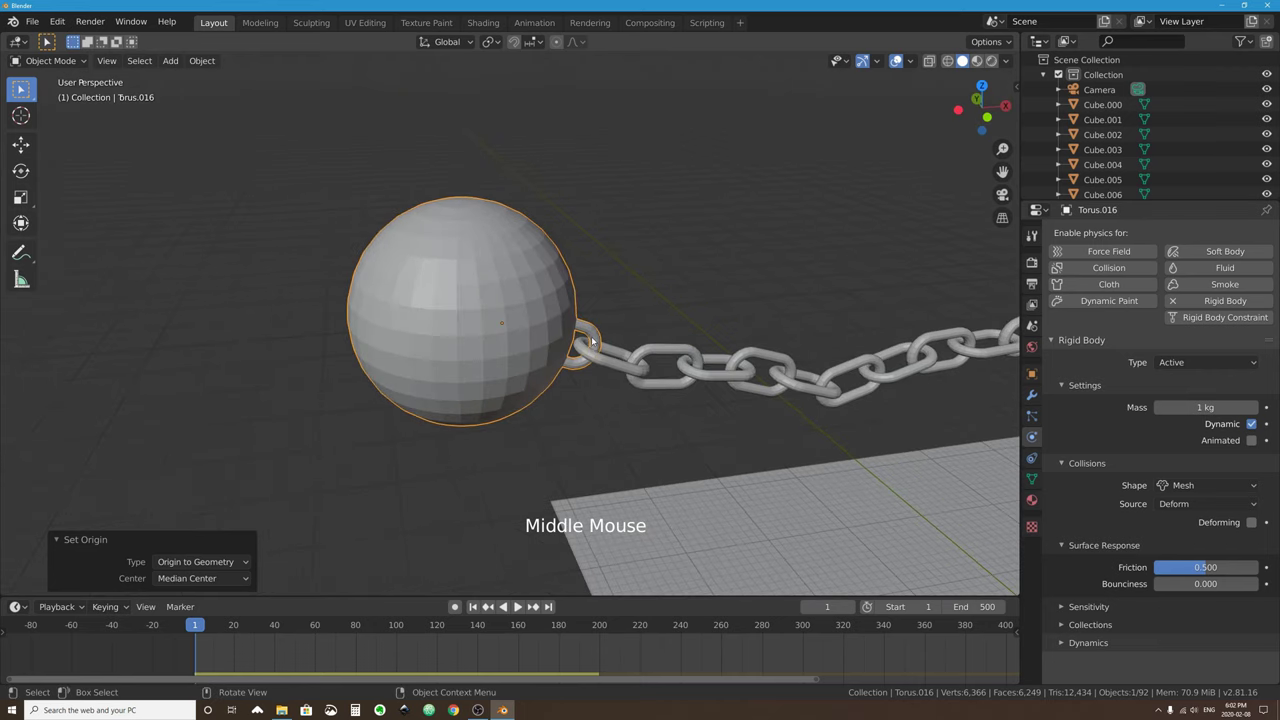
key("Tab")
key("Tab")
key("Tab")
key("Tab")
left_click(930, 61)
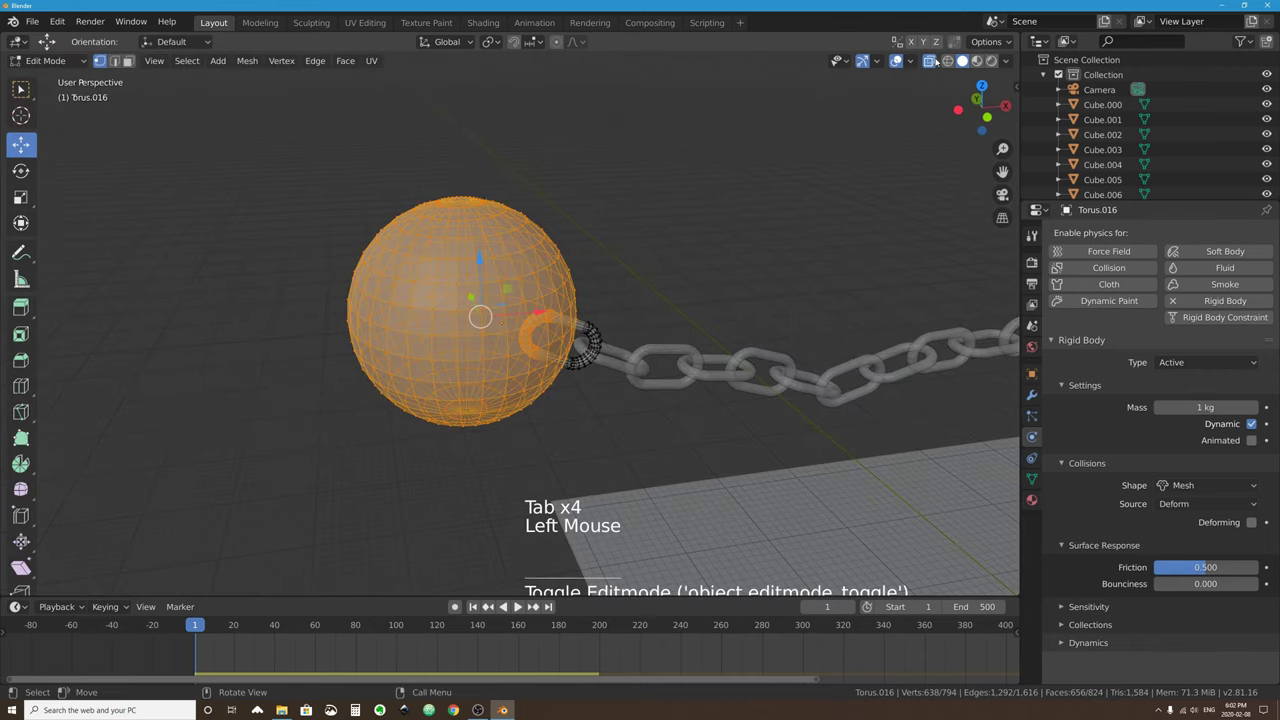
middle_click_drag(476, 298, 543, 330)
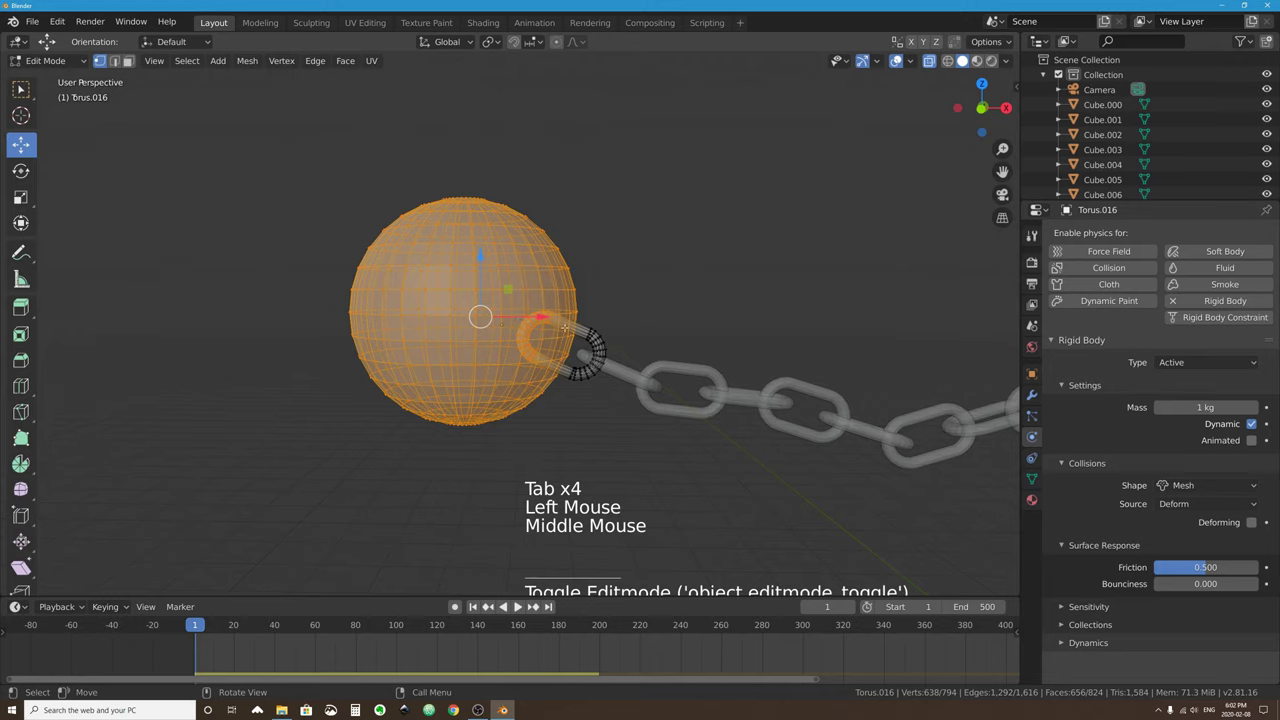
key("Tab")
scroll(586, 306, "down", 3)
scroll(571, 354, "up", 1)
middle_click_drag(571, 354, 601, 327)
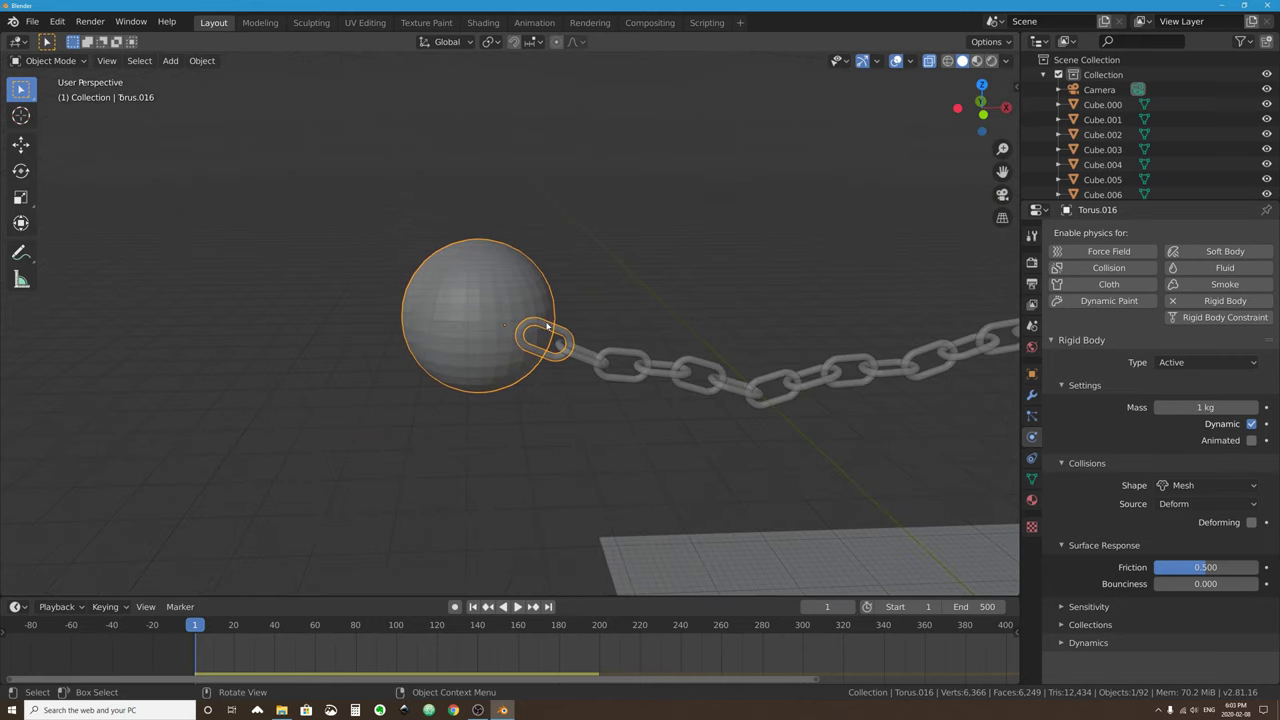
scroll(604, 374, "down", 3)
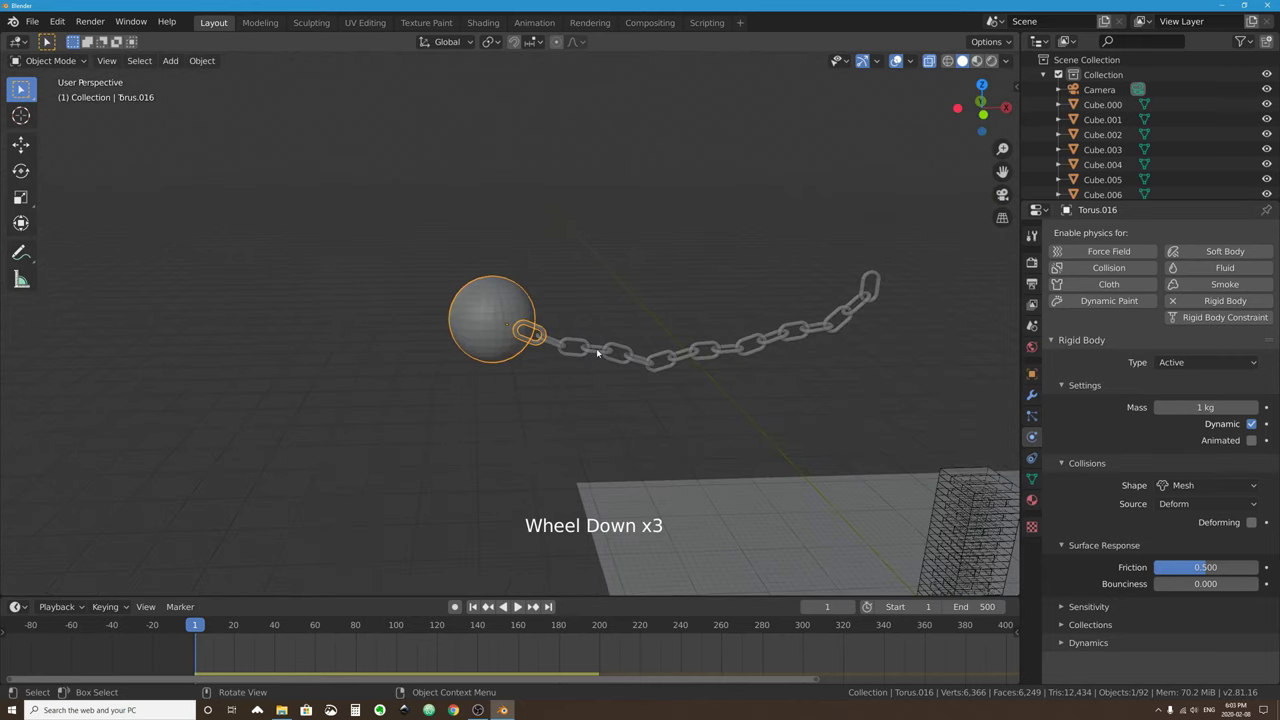
middle_click_drag(596, 348, 662, 285)
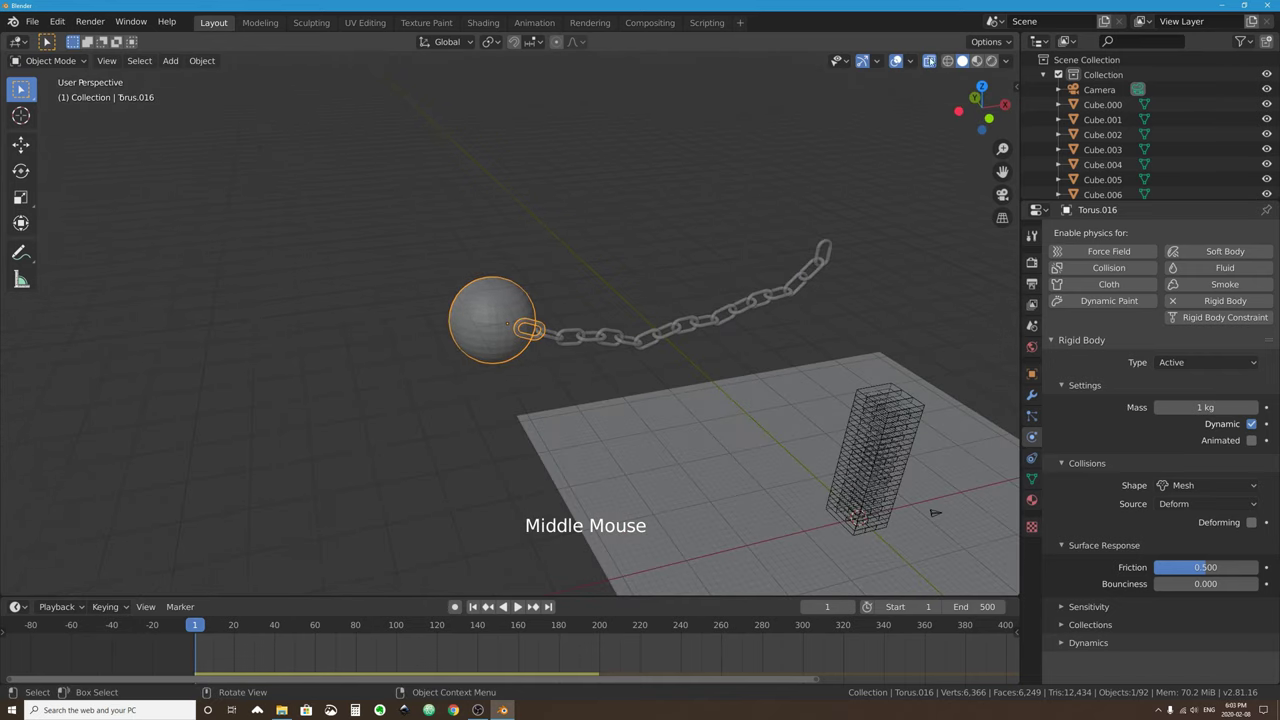
left_click(927, 61)
Set the ball object's rigid body mass to 20 kg and run the simulation of it swinging into the block tower.
mouse_move(591, 277)
middle_mouse_down()
mouse_move(597, 288)
mouse_move(601, 277)
middle_mouse_up()
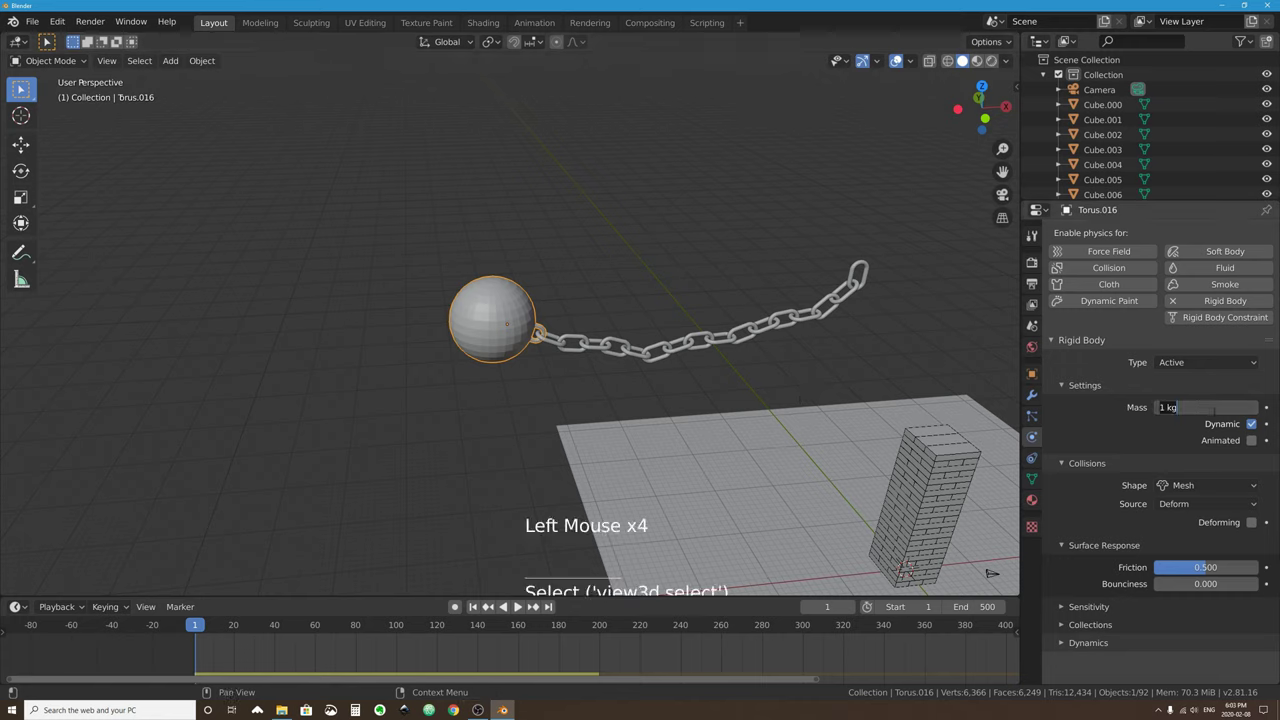
scroll(774, 365, "down", 3)
middle_click_drag(774, 365, 536, 291)
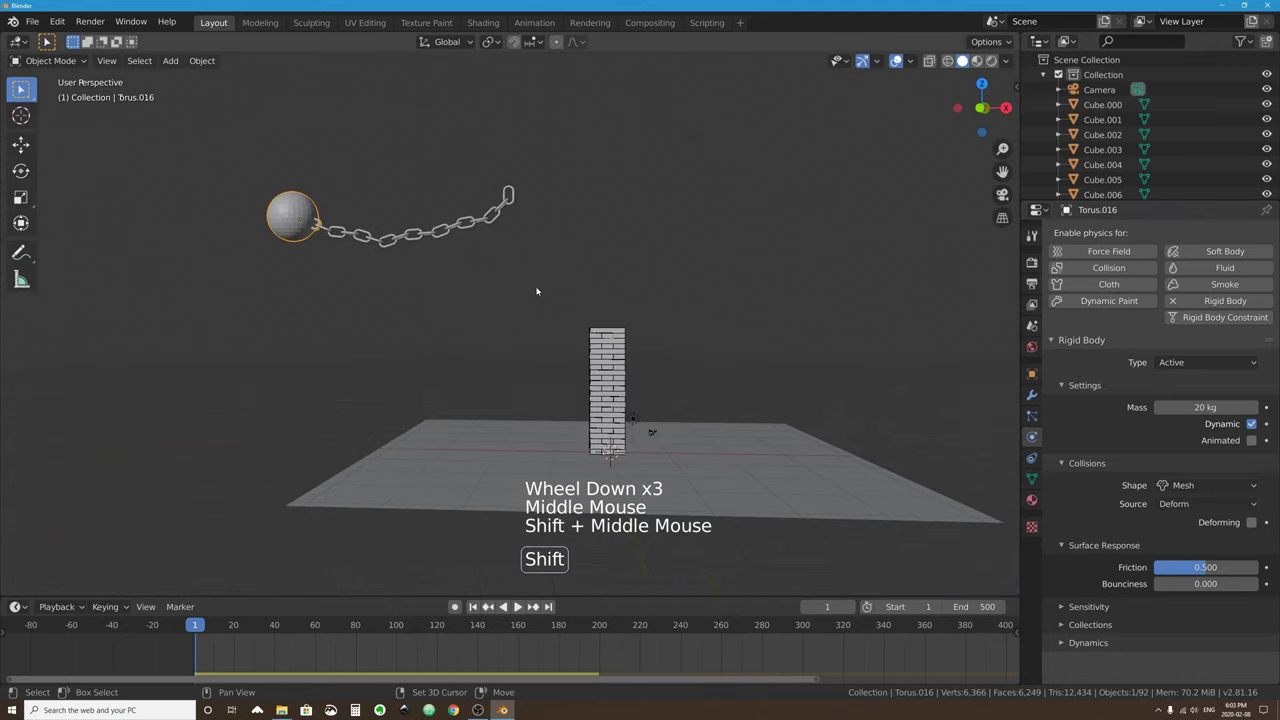
left_click(517, 607)
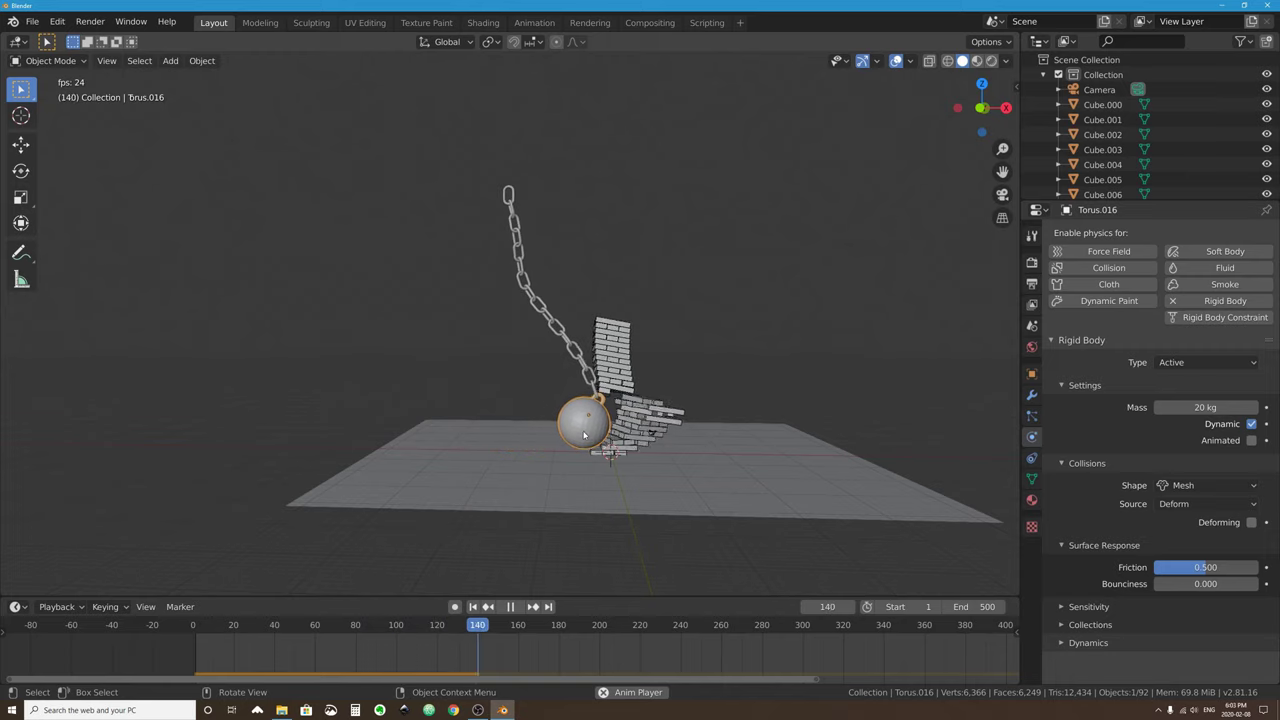
key("Escape")
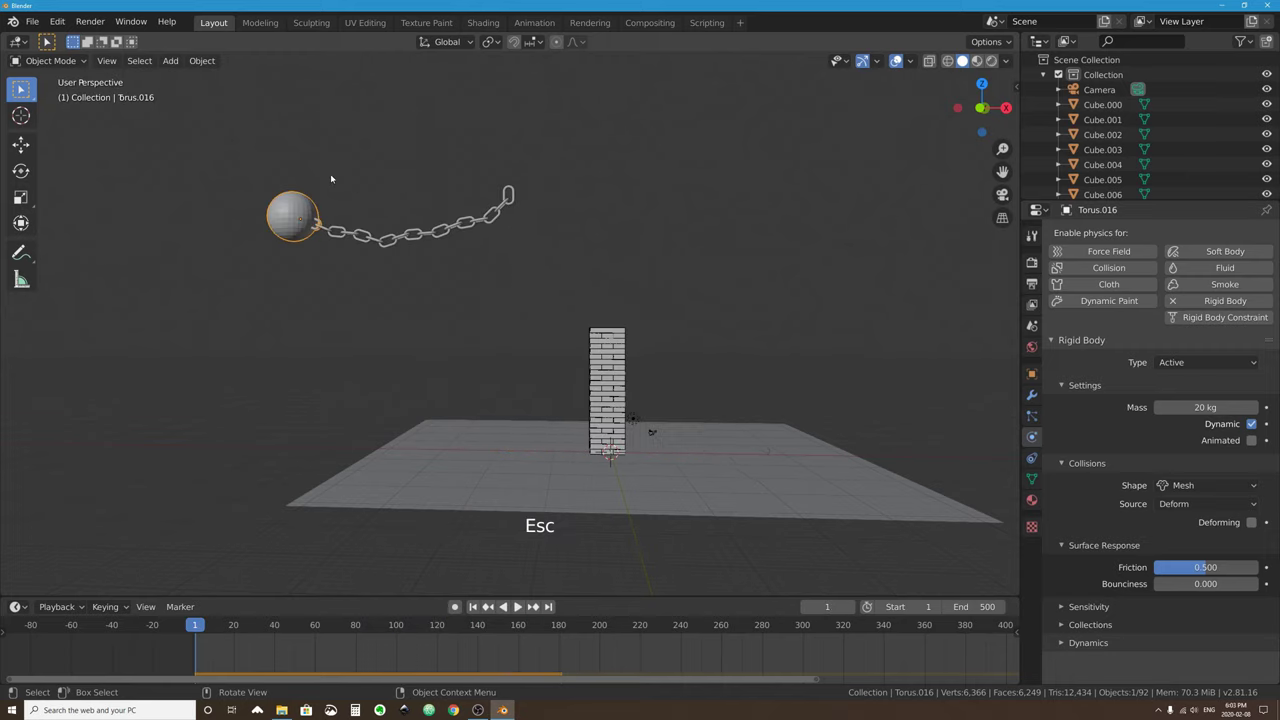
Select the whole chain with its ball and move it in the front view about -1.32 m along X and 5.38 m up.
left_click_drag(555, 122, 270, 302)
key("KP_1")
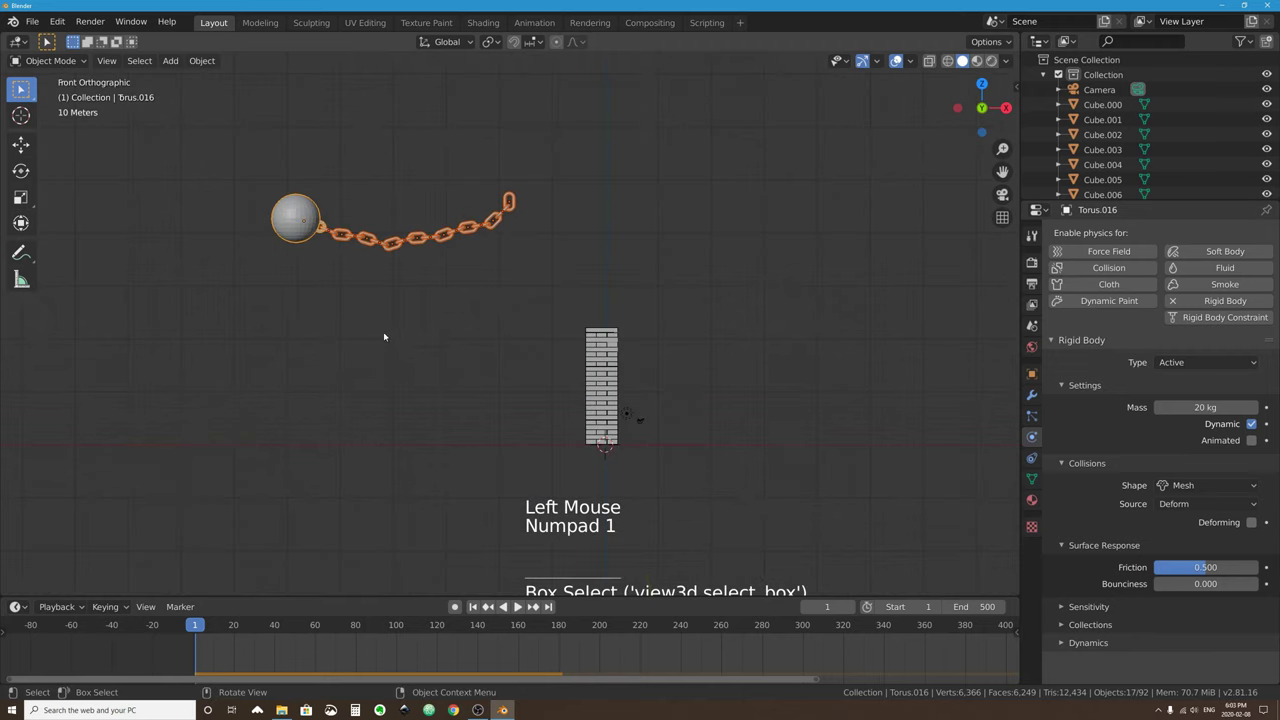
key("g")
left_click(383, 285)
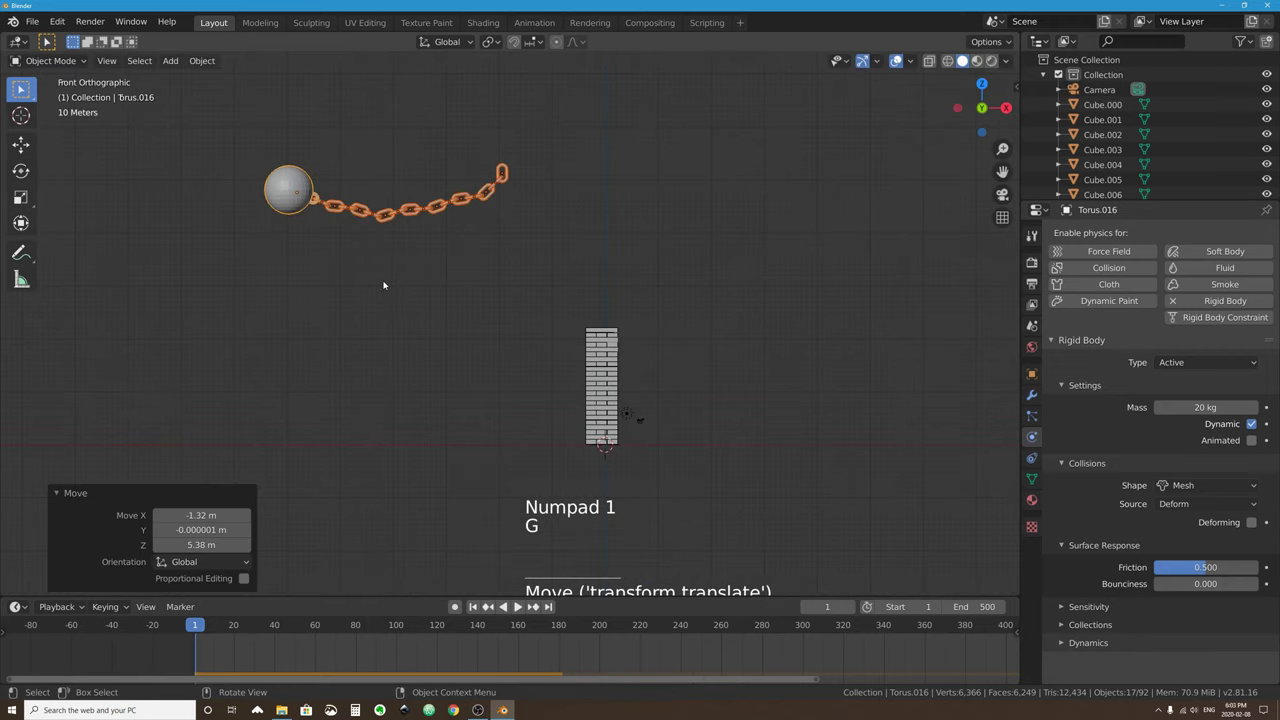
In edit mode, select only the linked sphere geometry of the wrecking ball object and scale it up about 1.56 times.
left_click(287, 181)
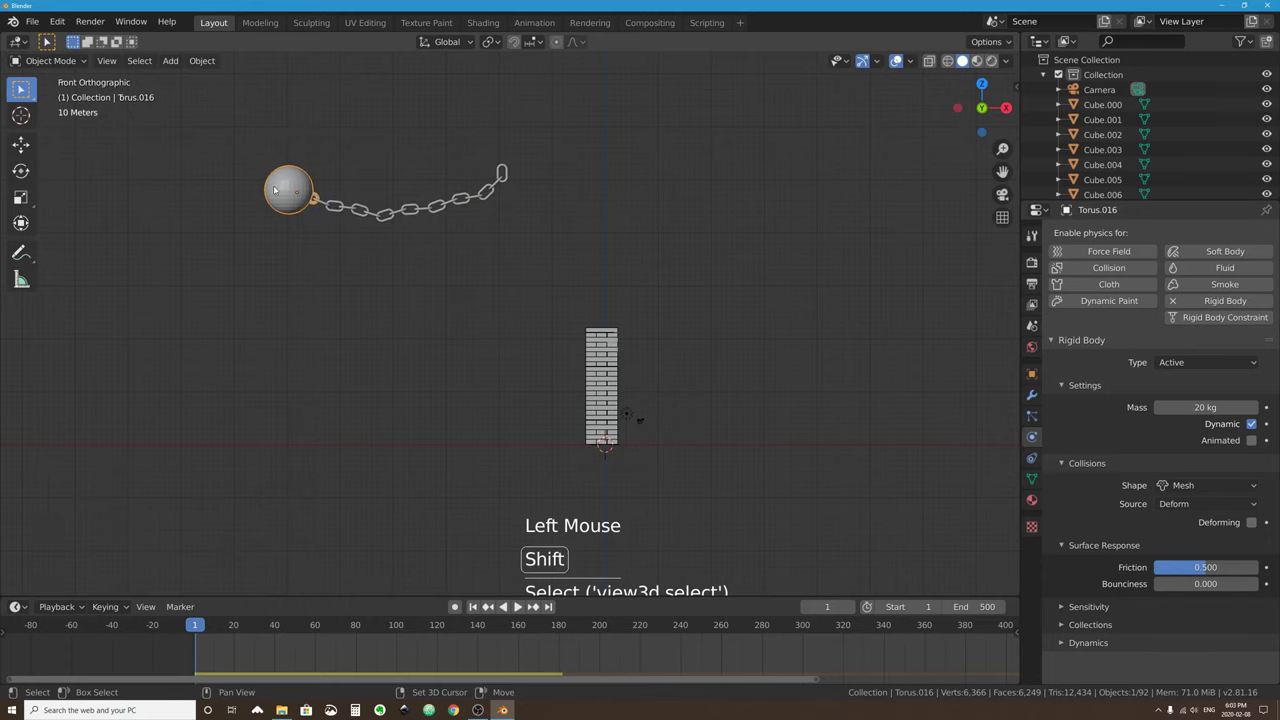
middle_click_drag(629, 422, 777, 517, "shift")
scroll(413, 273, "up", 5)
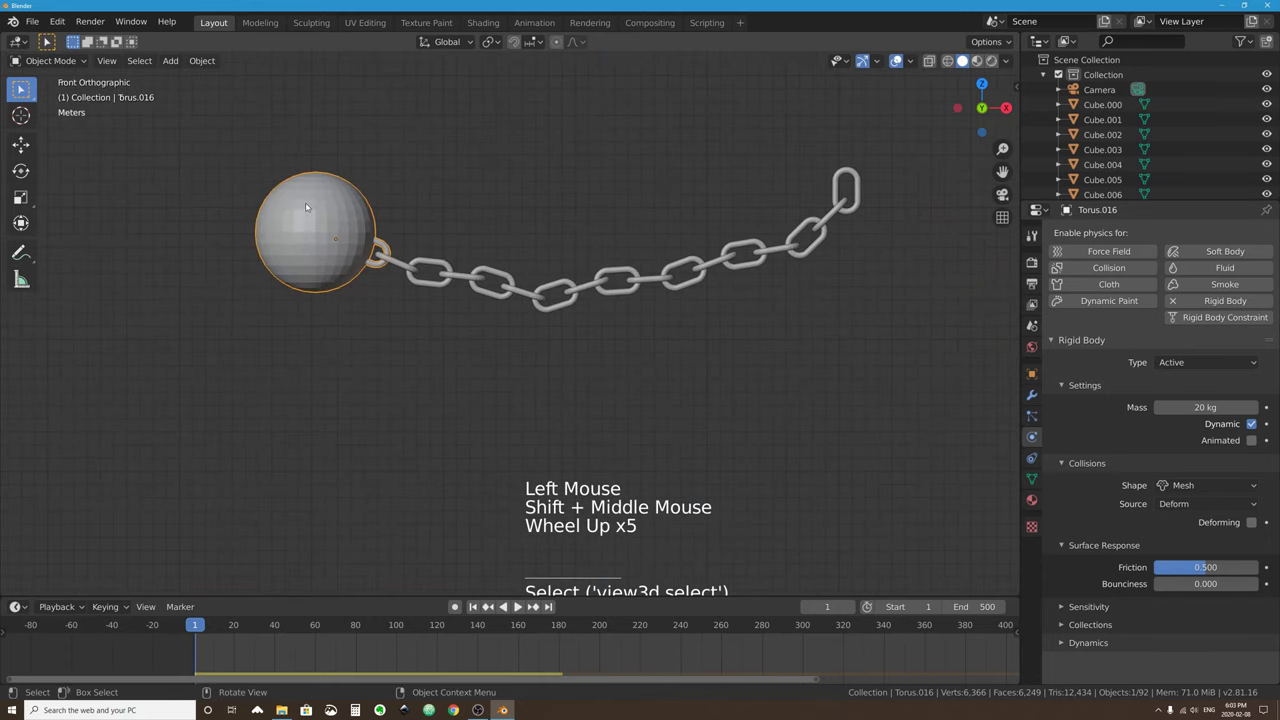
key("Tab")
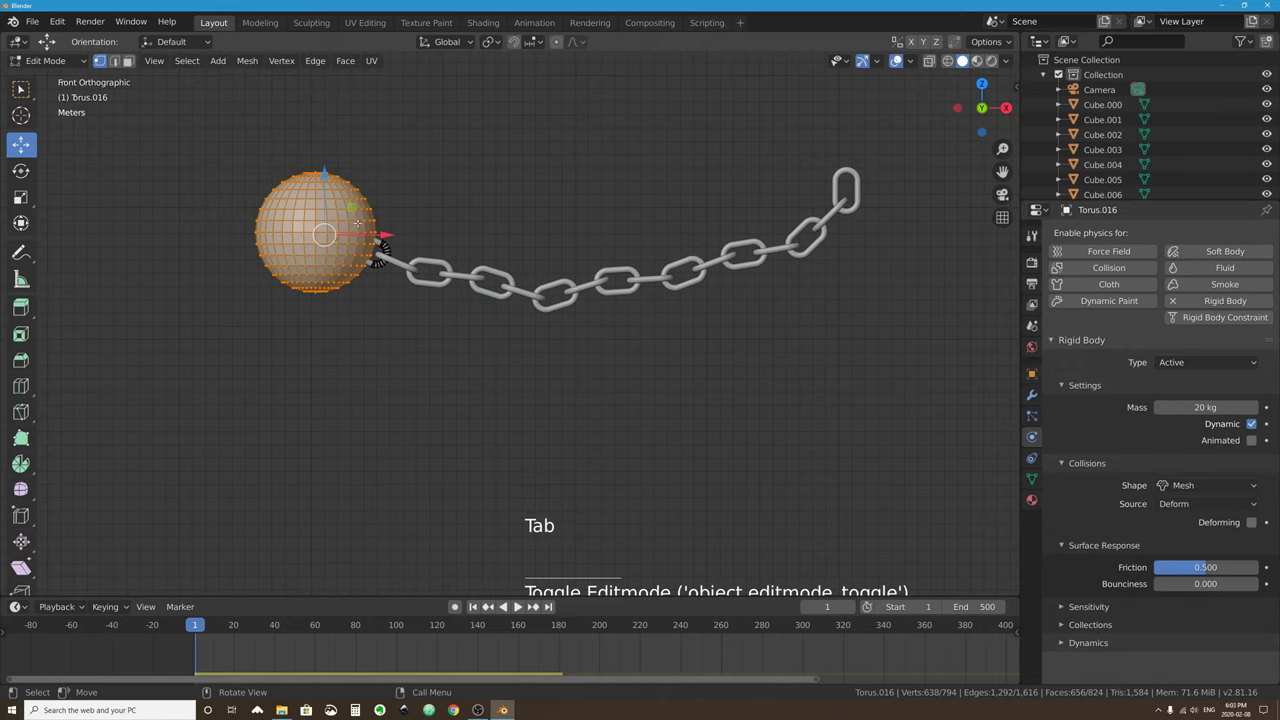
left_click(382, 250)
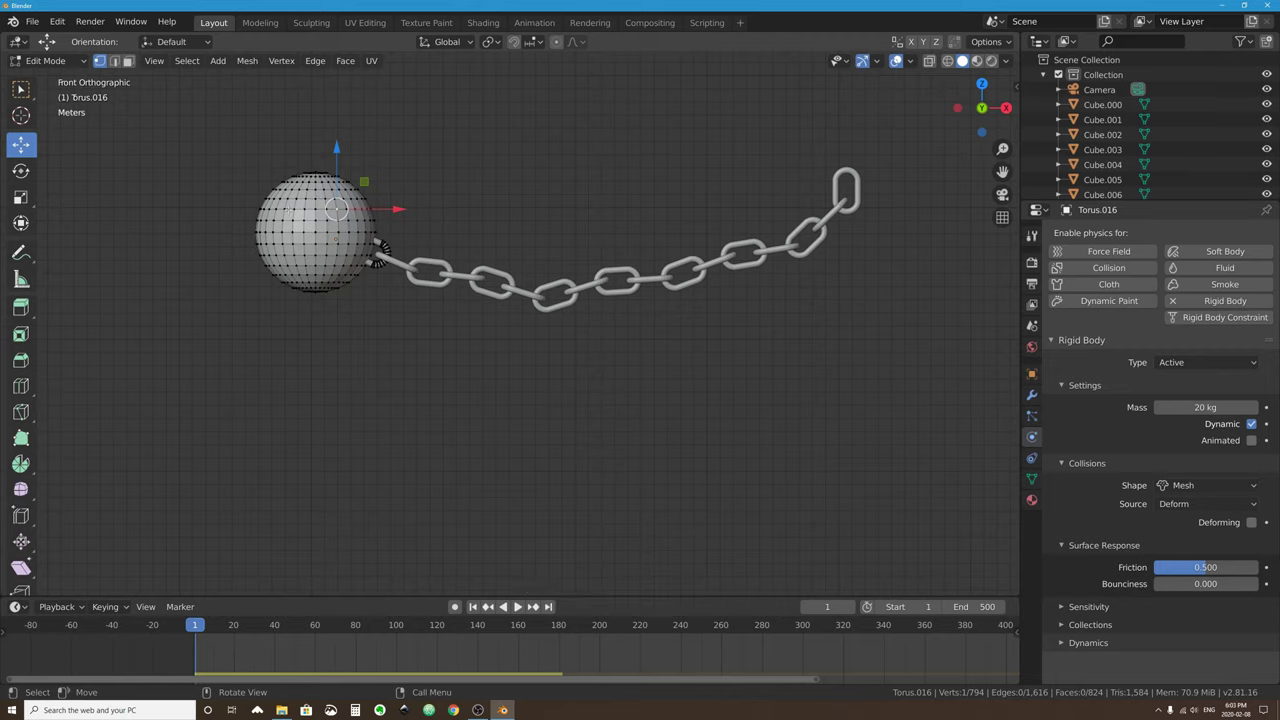
key("l")
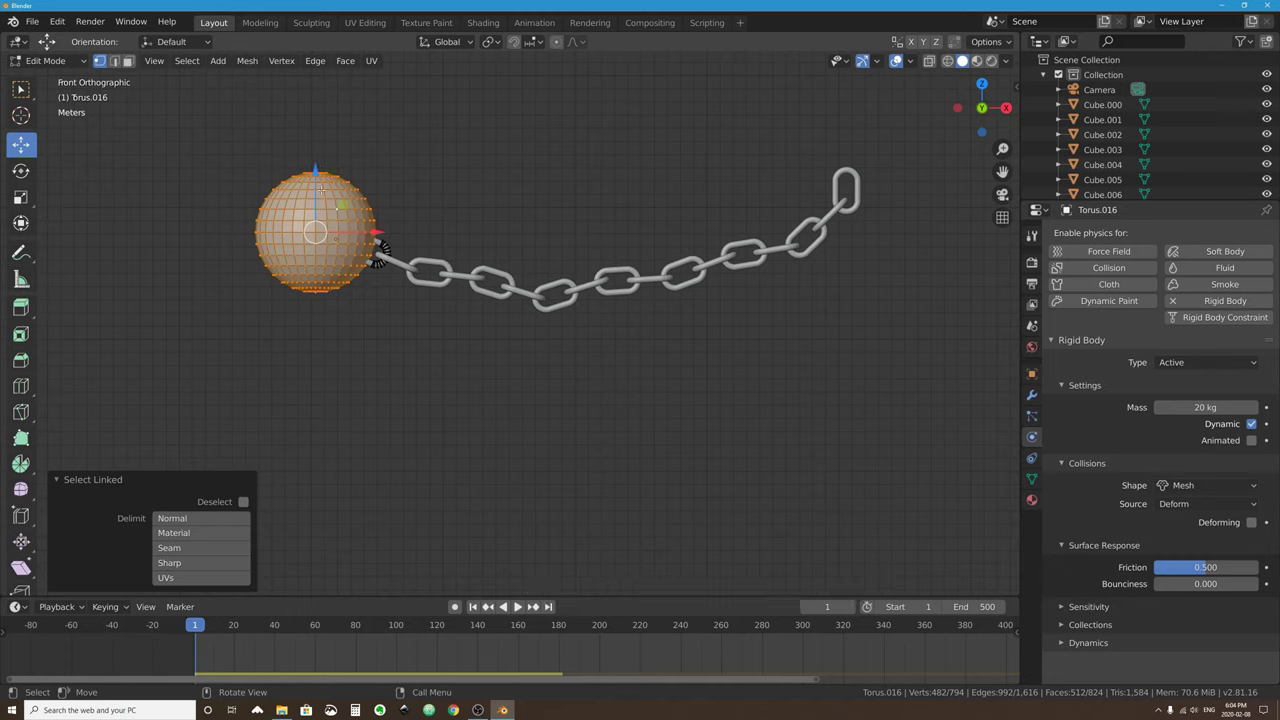
key("s")
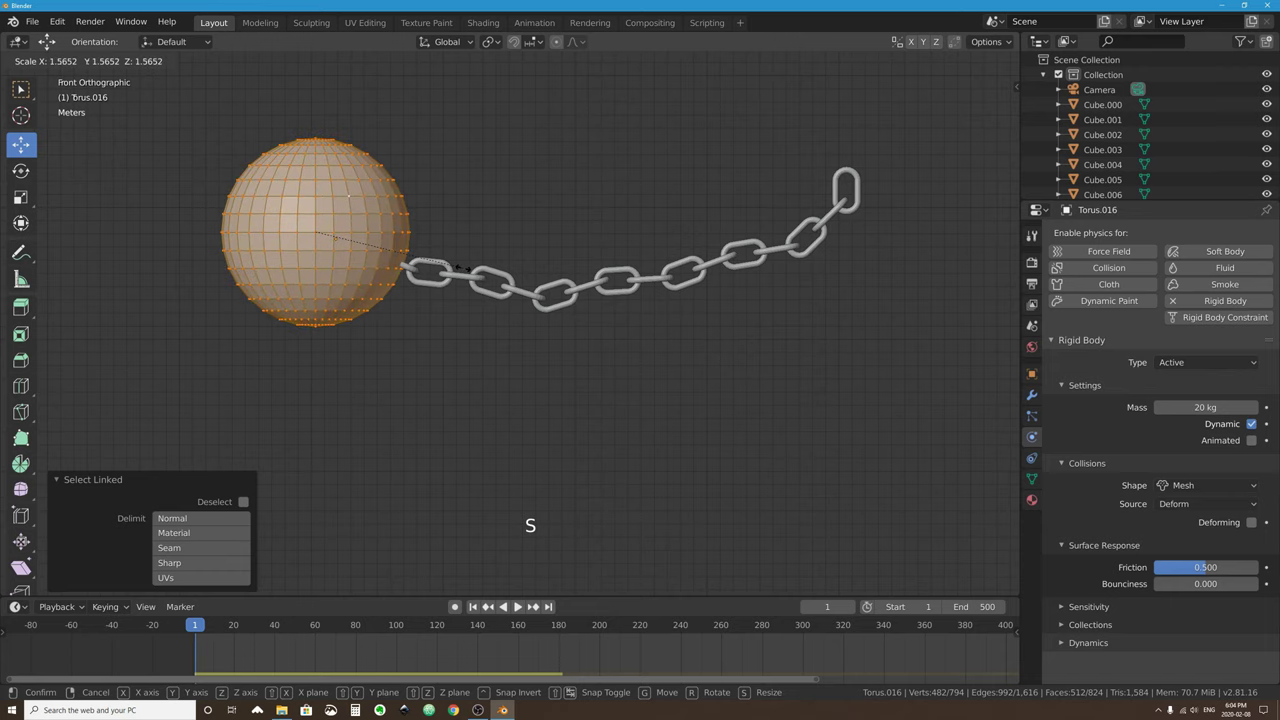
left_click(460, 268)
Move the sphere geometry about -2.62 m along X and 1.21 m up, and set the ball object's origin to its geometry.
key("g")
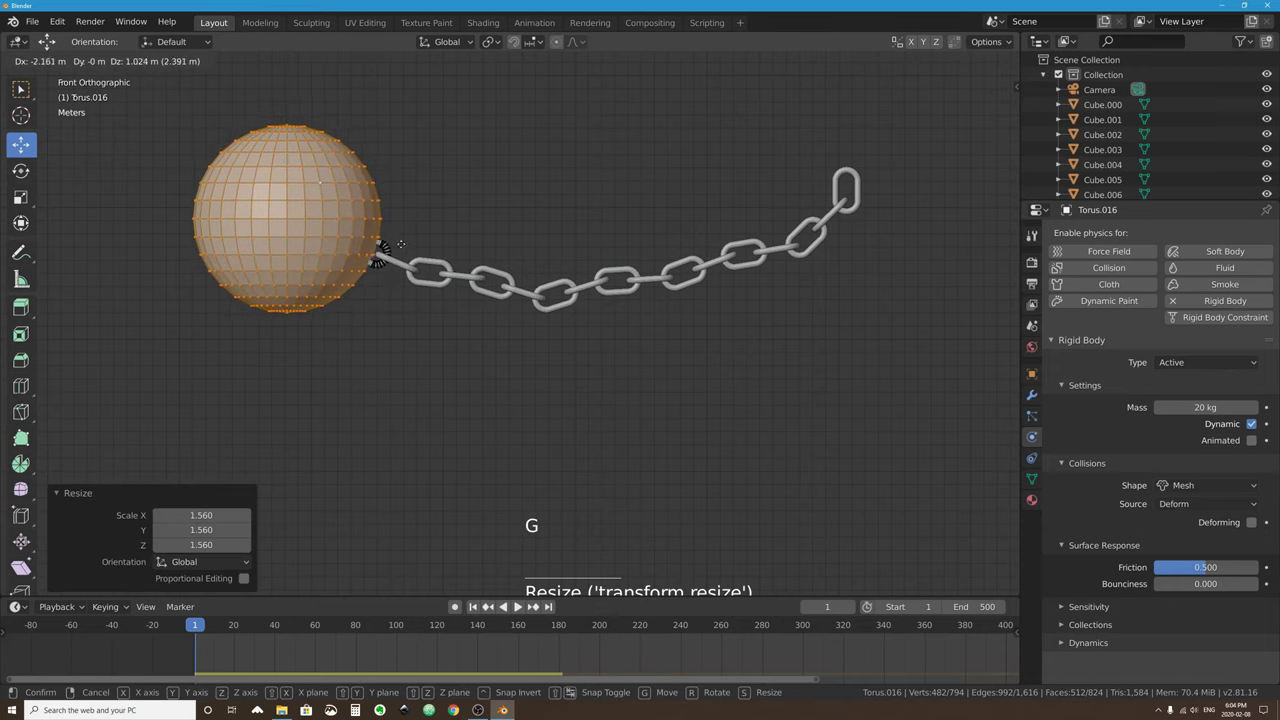
left_click(386, 264)
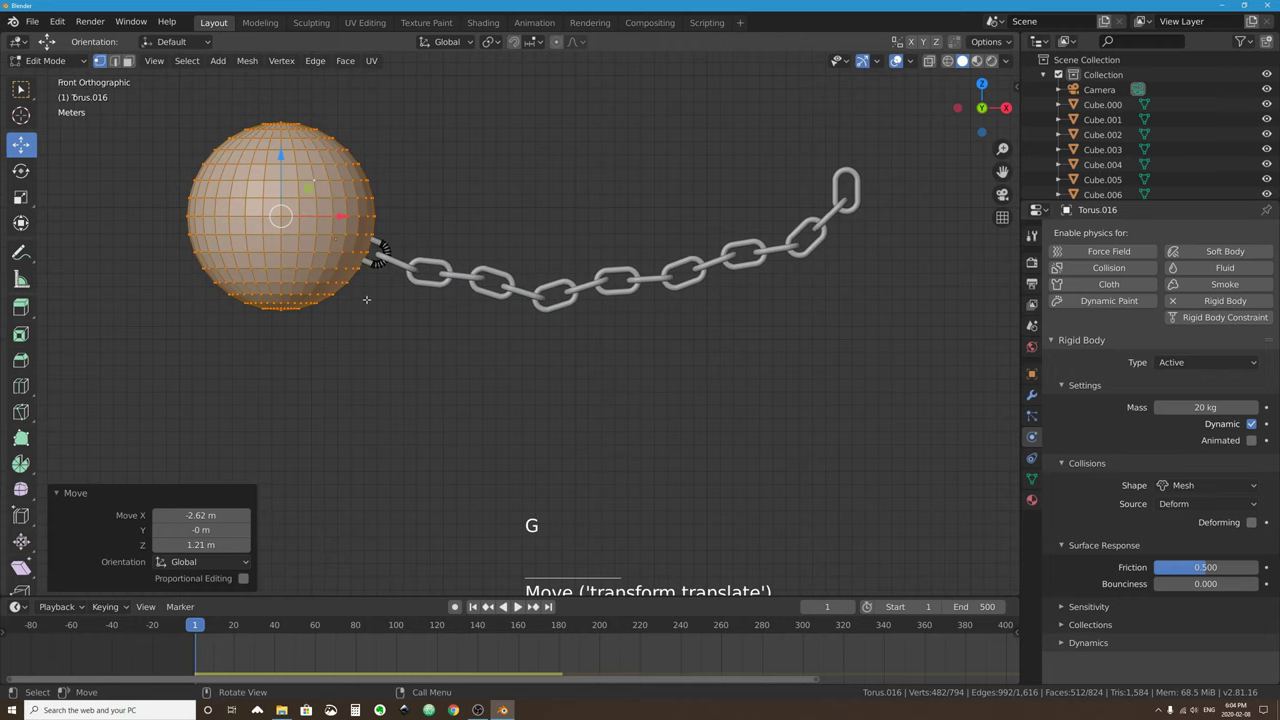
key("Tab")
right_click(264, 192)
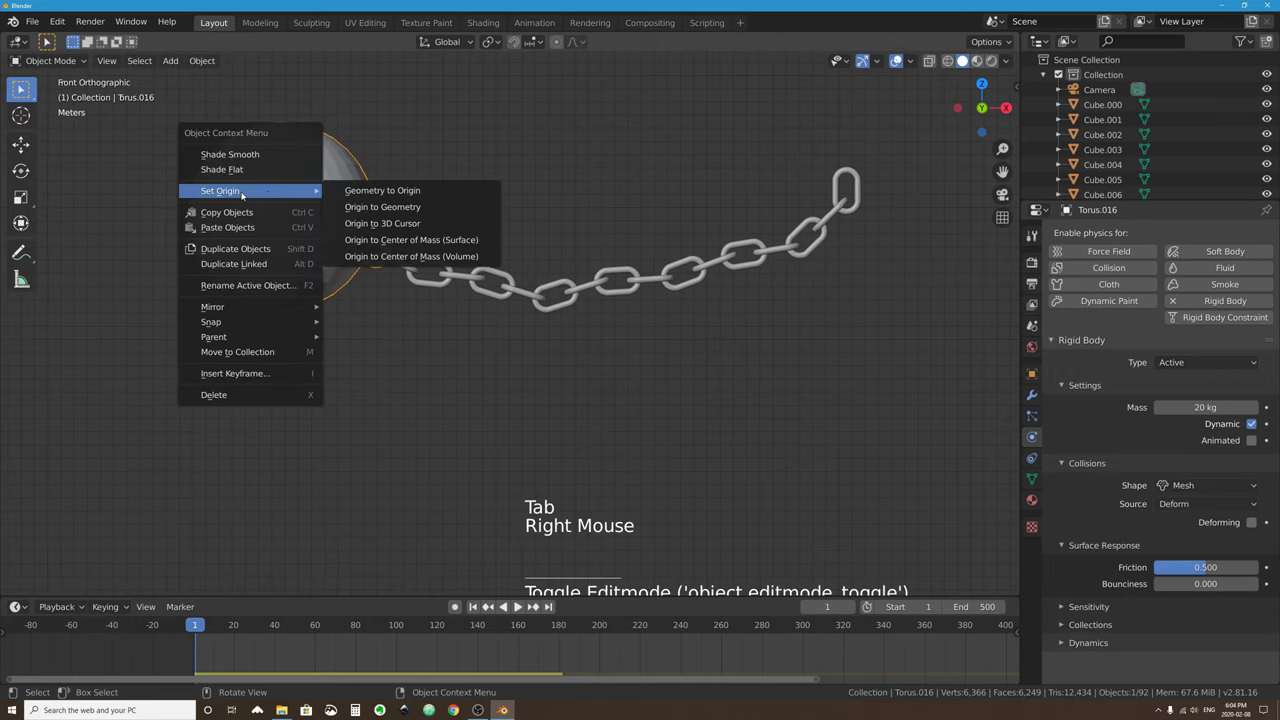
mouse_move(260, 190)
left_click(383, 206)
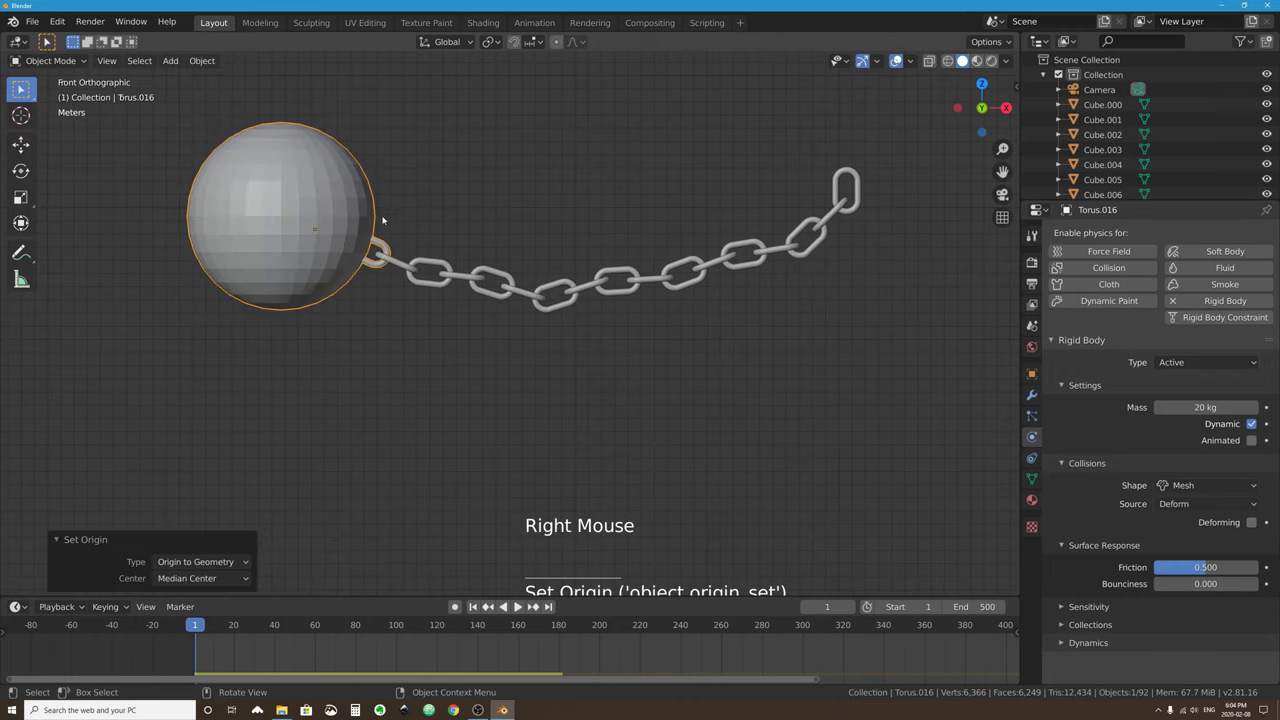
Run the simulation briefly to check the path of the enlarged ball's swing, and return to frame 1.
scroll(371, 243, "down", 6)
key("space")
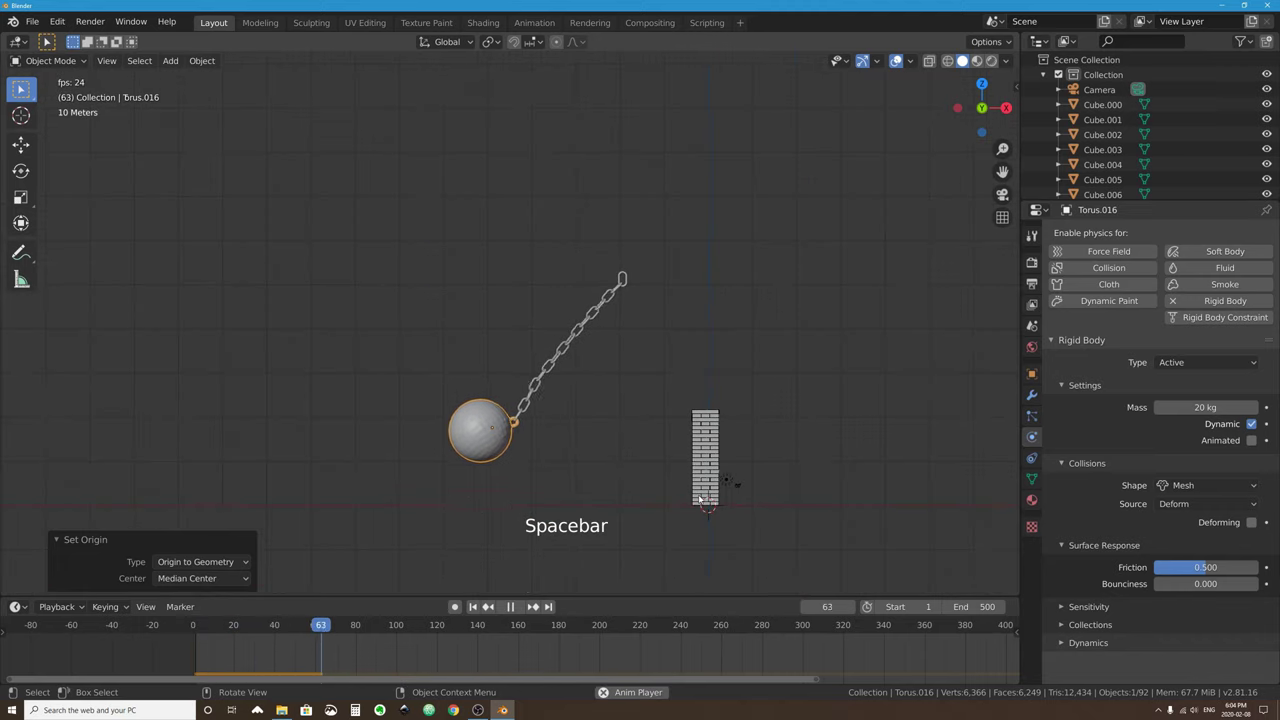
key("Escape")
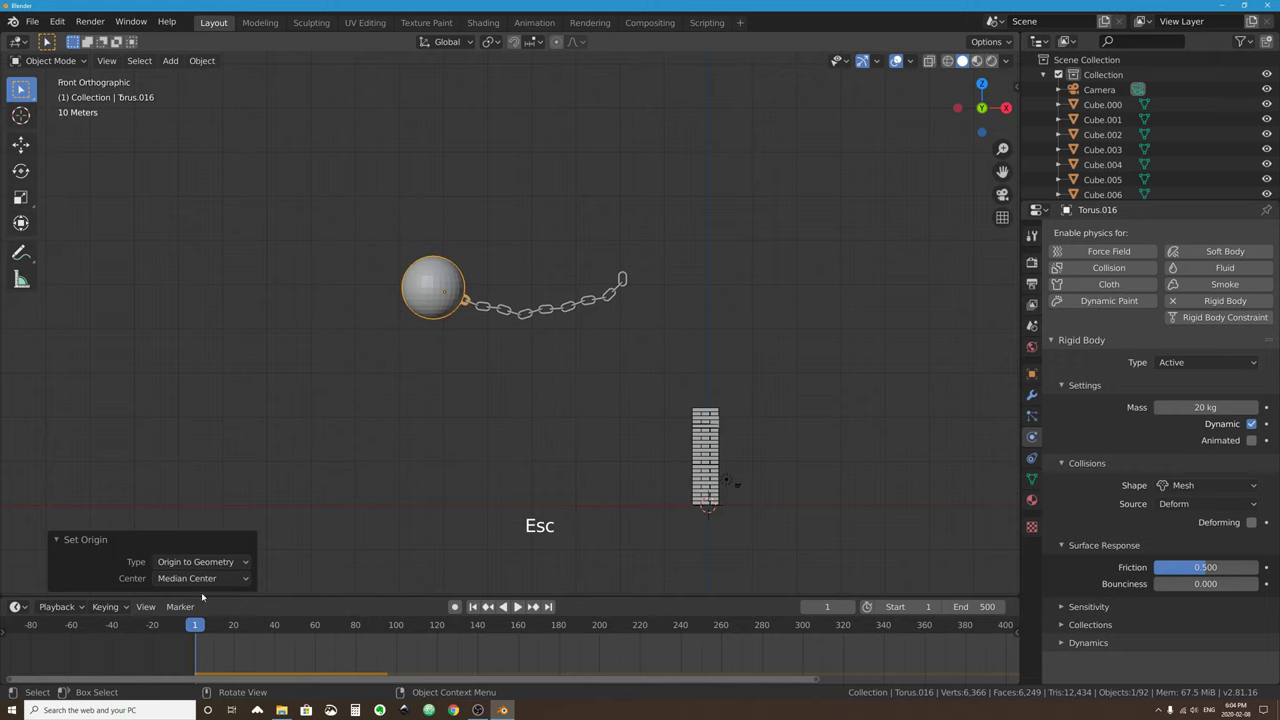
Select the whole chain with its ball and move it about 2.49 m along X and 6.79 m up.
left_click_drag(653, 196, 347, 365)
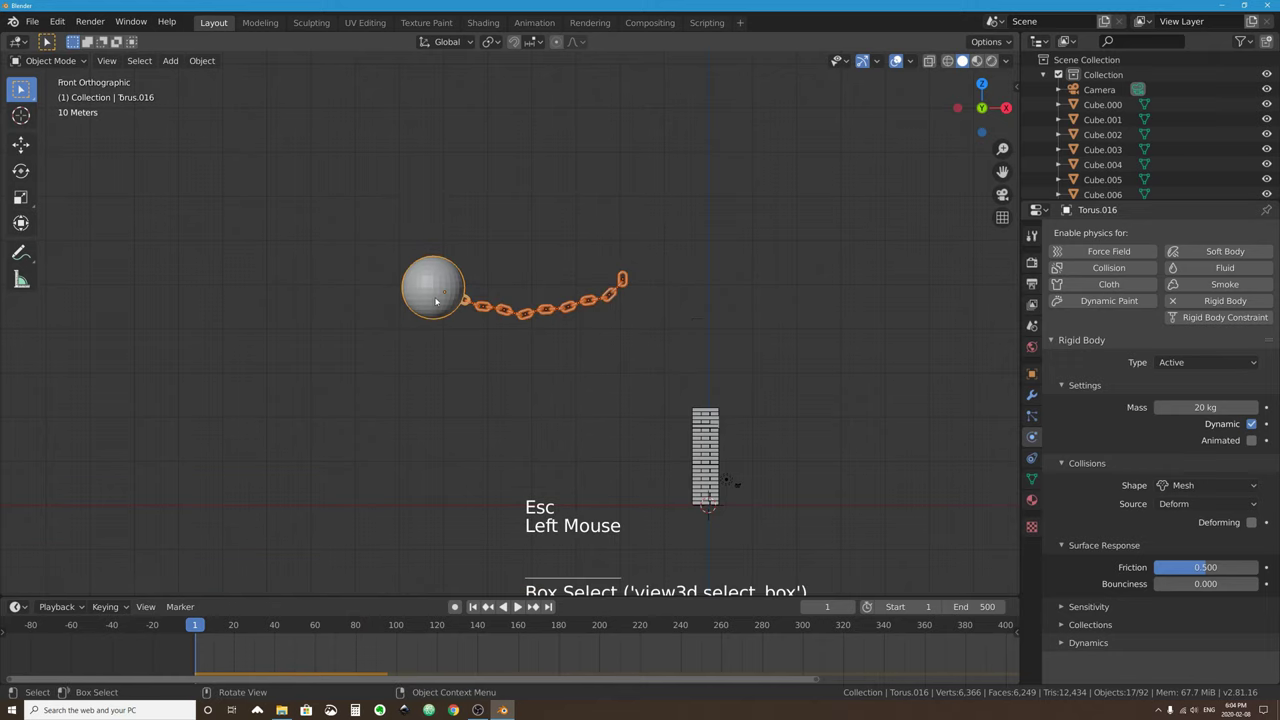
key("g")
left_click(458, 270)
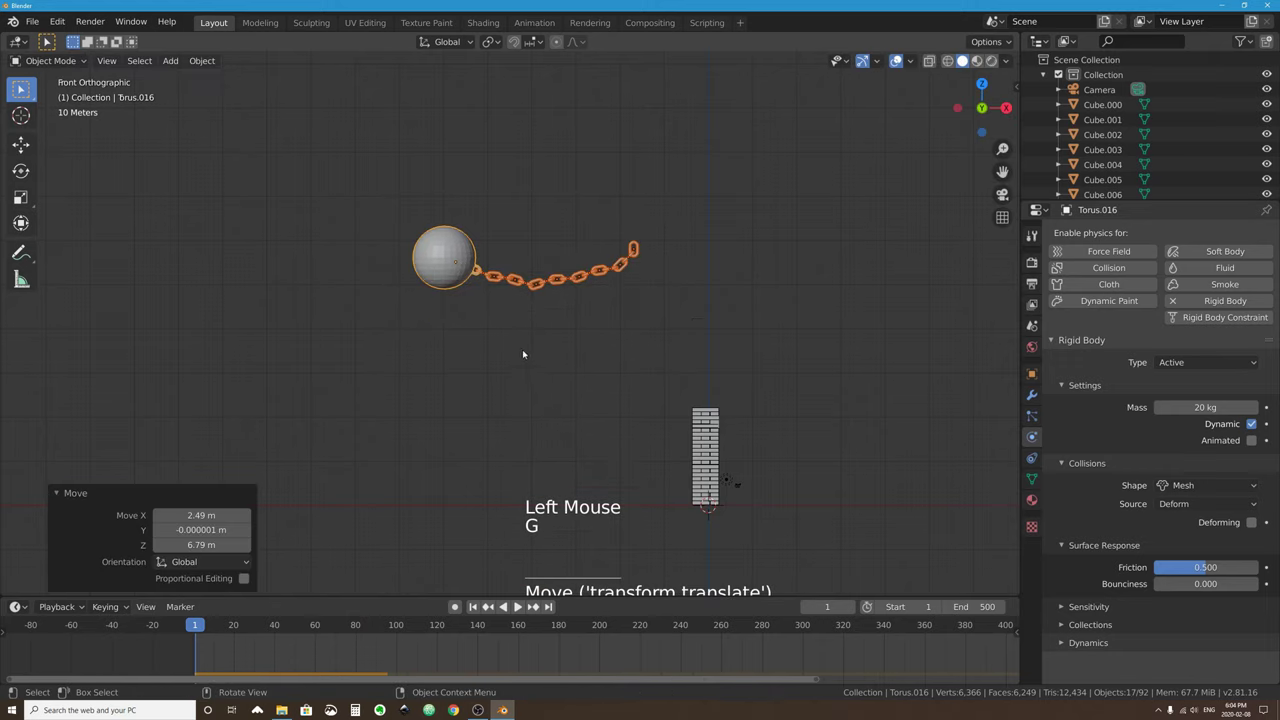
Run the simulation and watch the raised ball hit the block tower in perspective, with the timeline's full frame range in view.
left_click(517, 606)
middle_click_drag(530, 590, 655, 345)
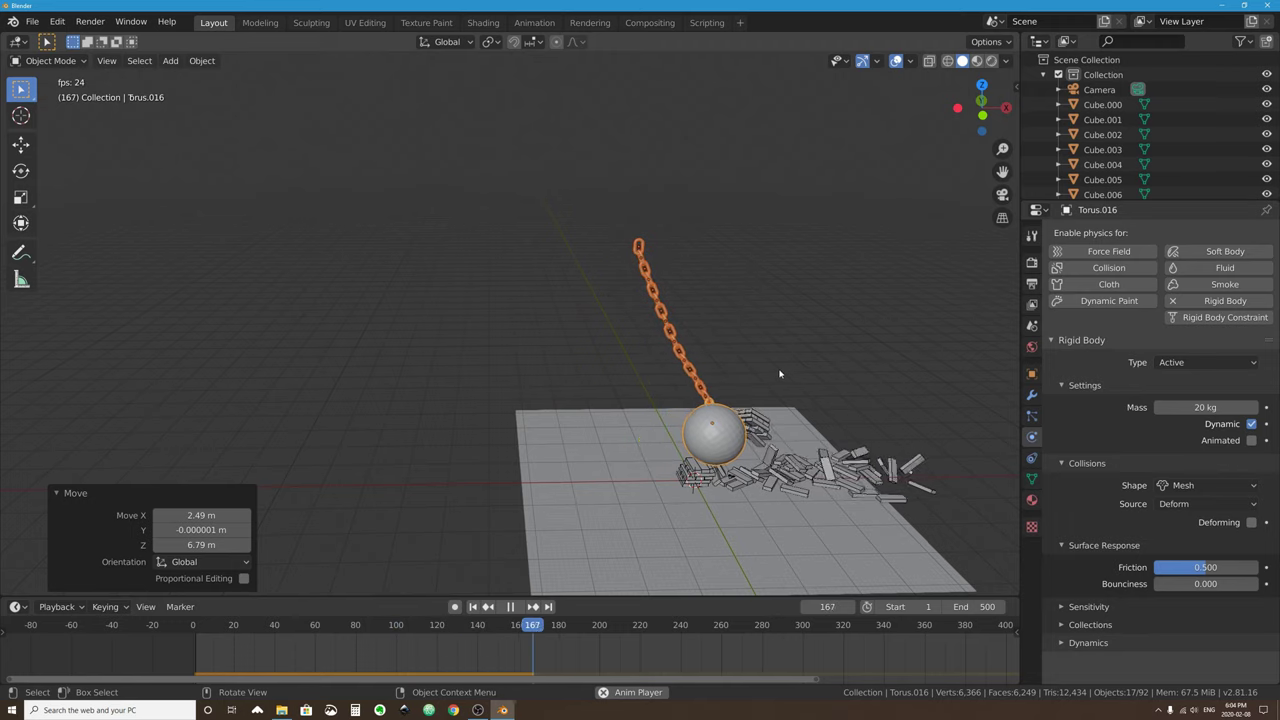
middle_click_drag(714, 314, 579, 298, "shift")
scroll(579, 298, "up", 3)
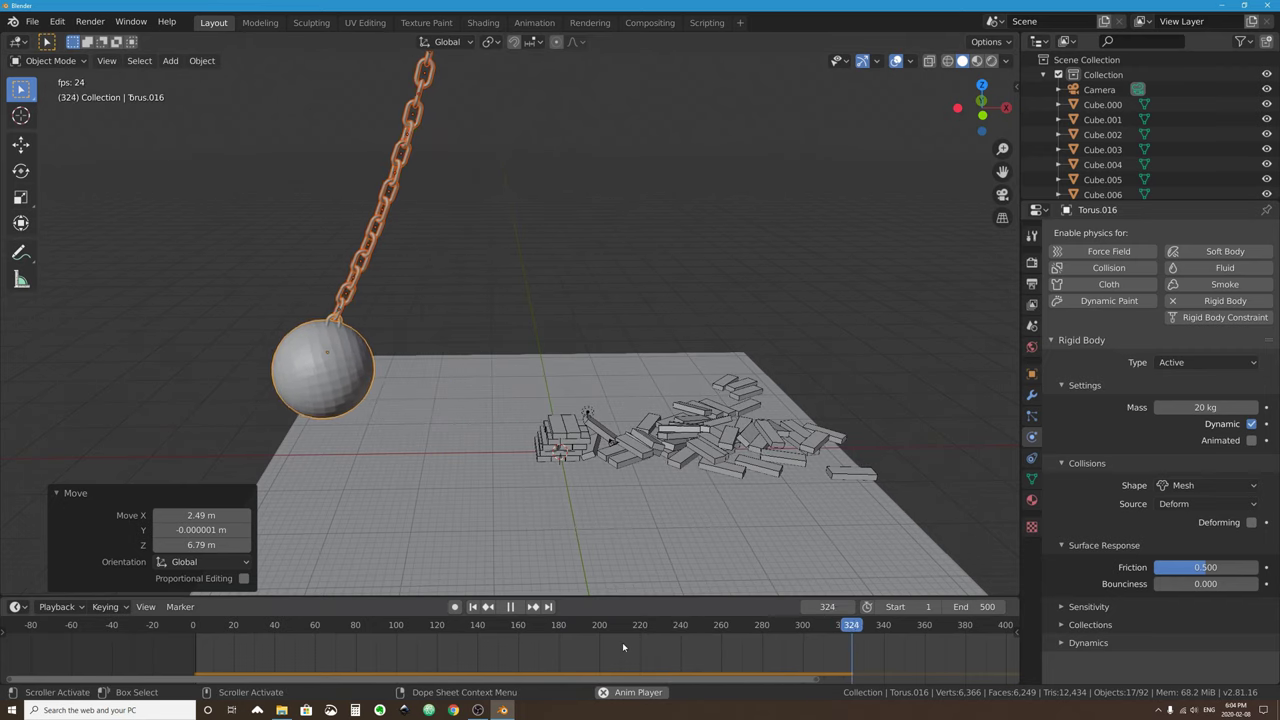
scroll(622, 642, "down", 5)
scroll(624, 650, "down", 2)
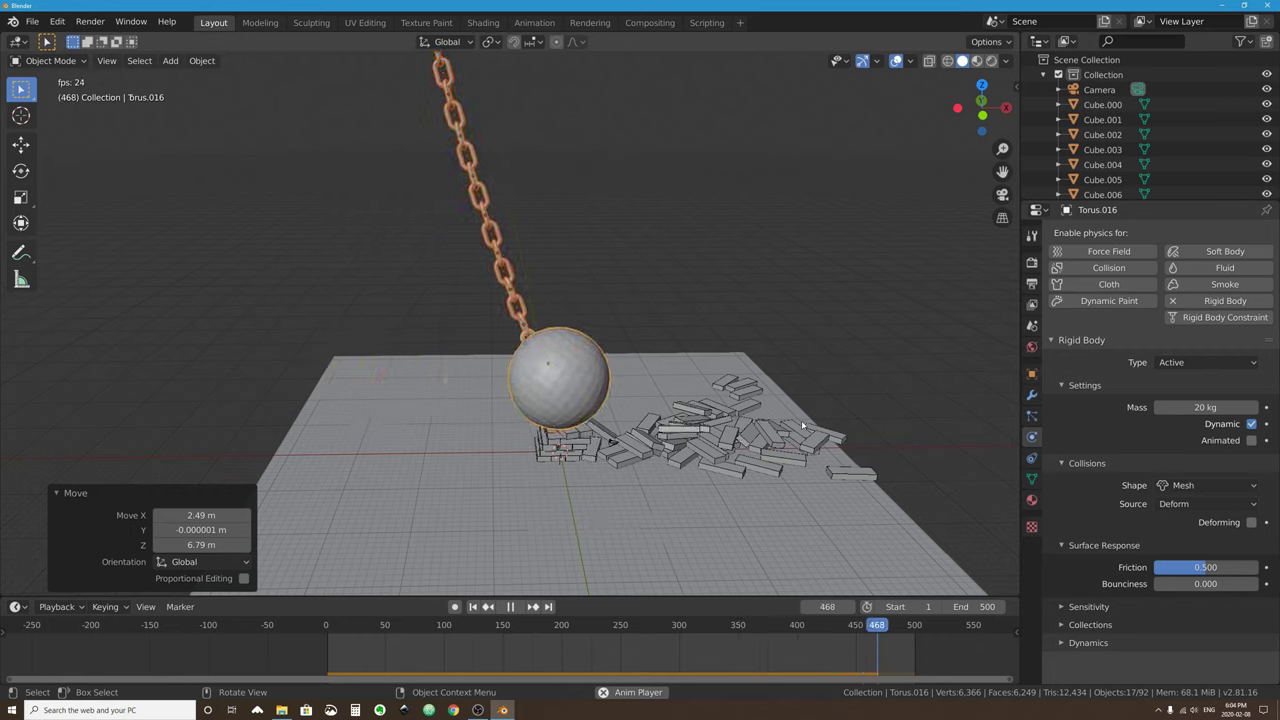
Watch the playback in wireframe, restore solid shading, replay the swing from the first frame and pause it.
left_click(947, 61)
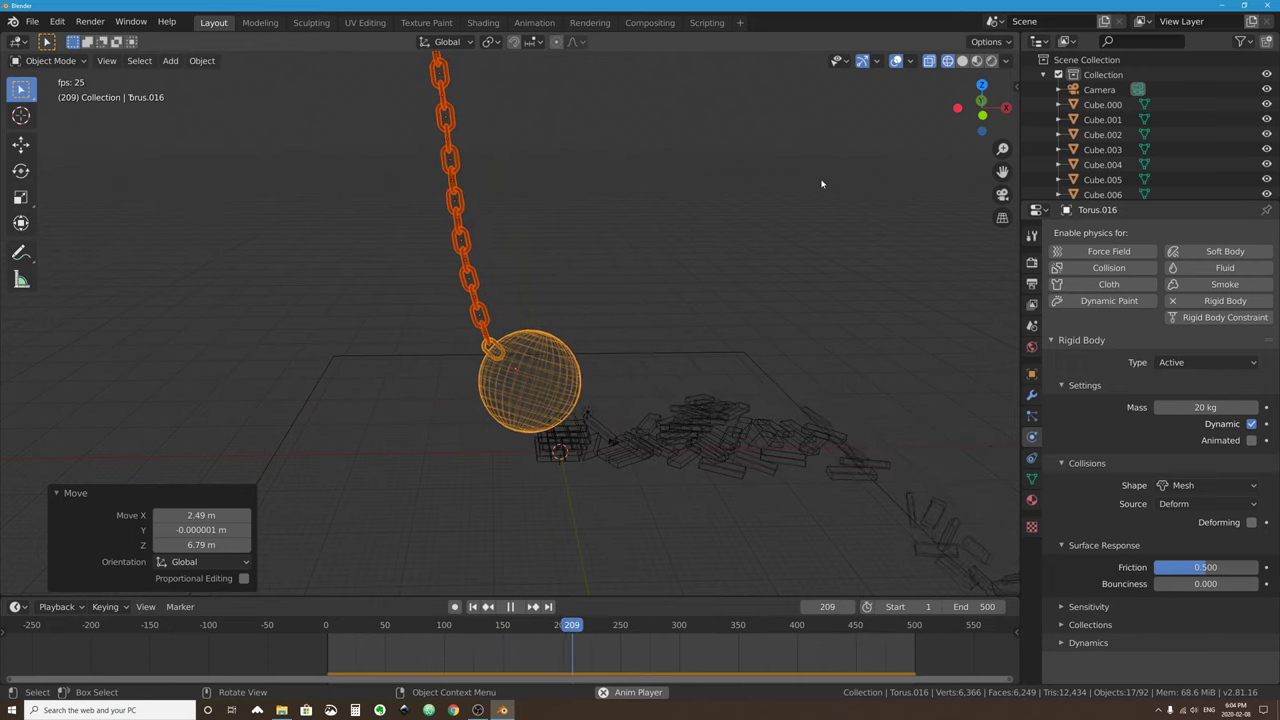
left_click(963, 61)
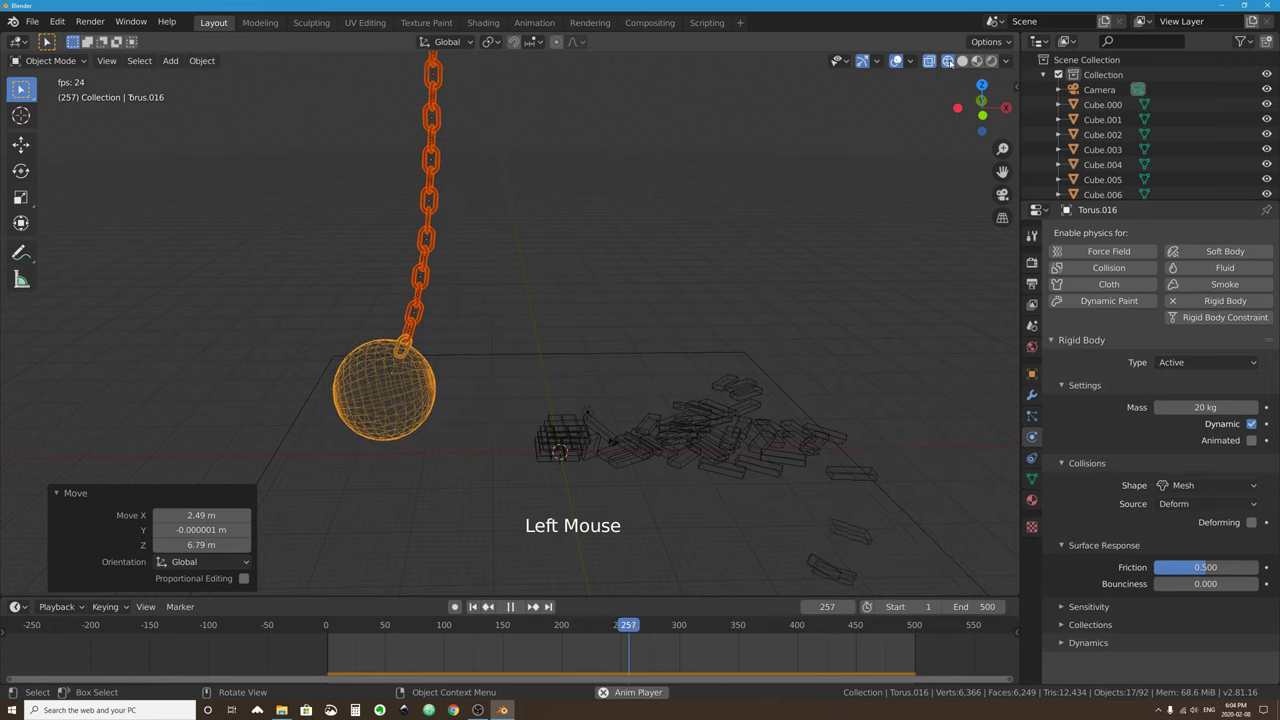
left_click(963, 61)
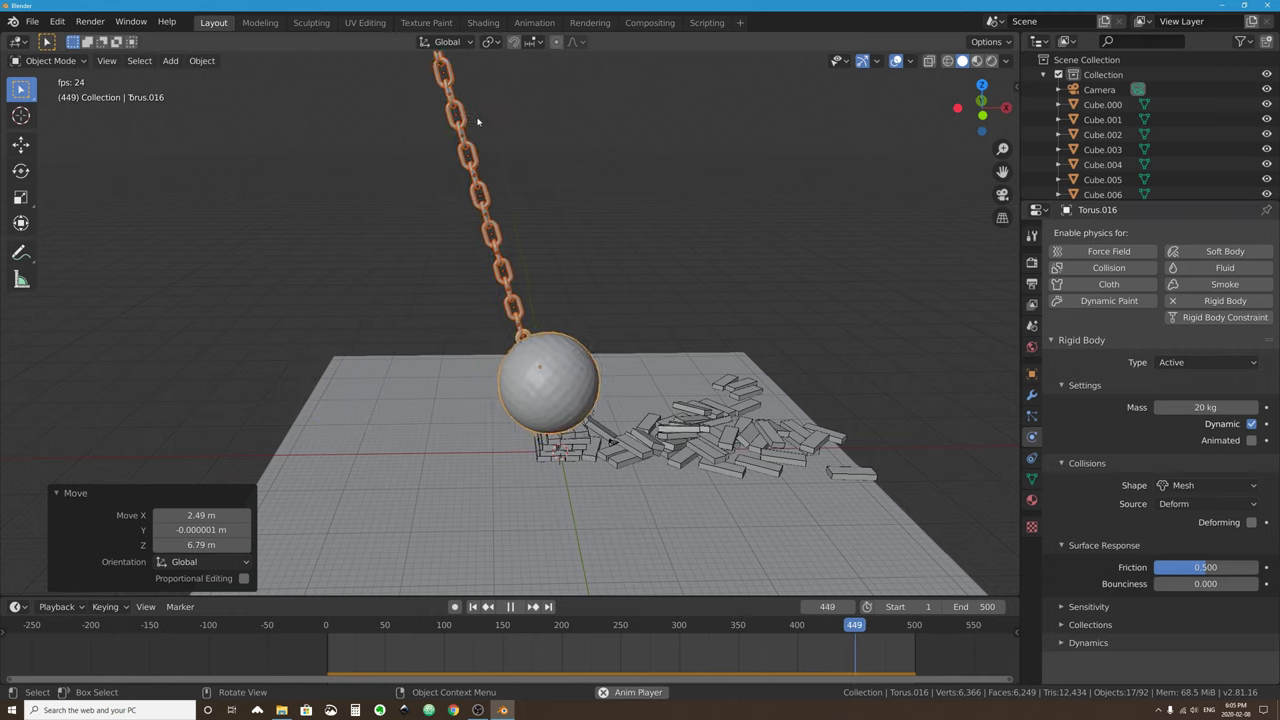
key("shift+Left")
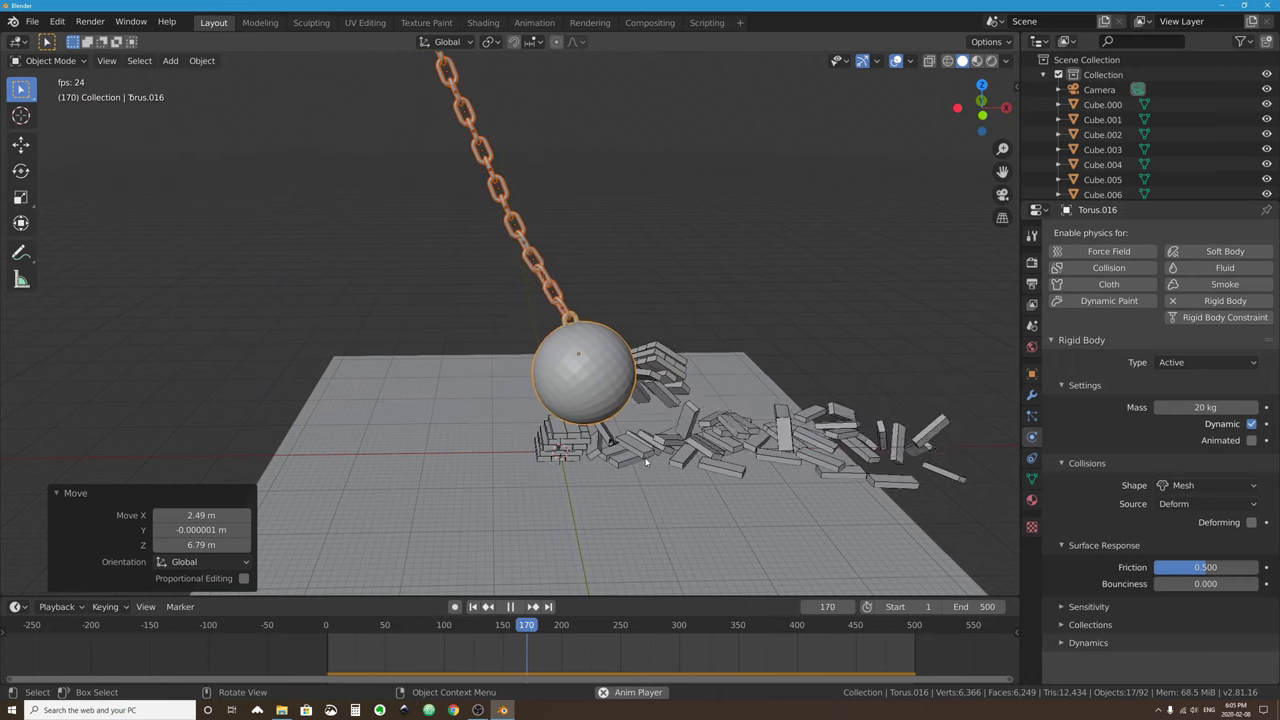
left_click(509, 606)
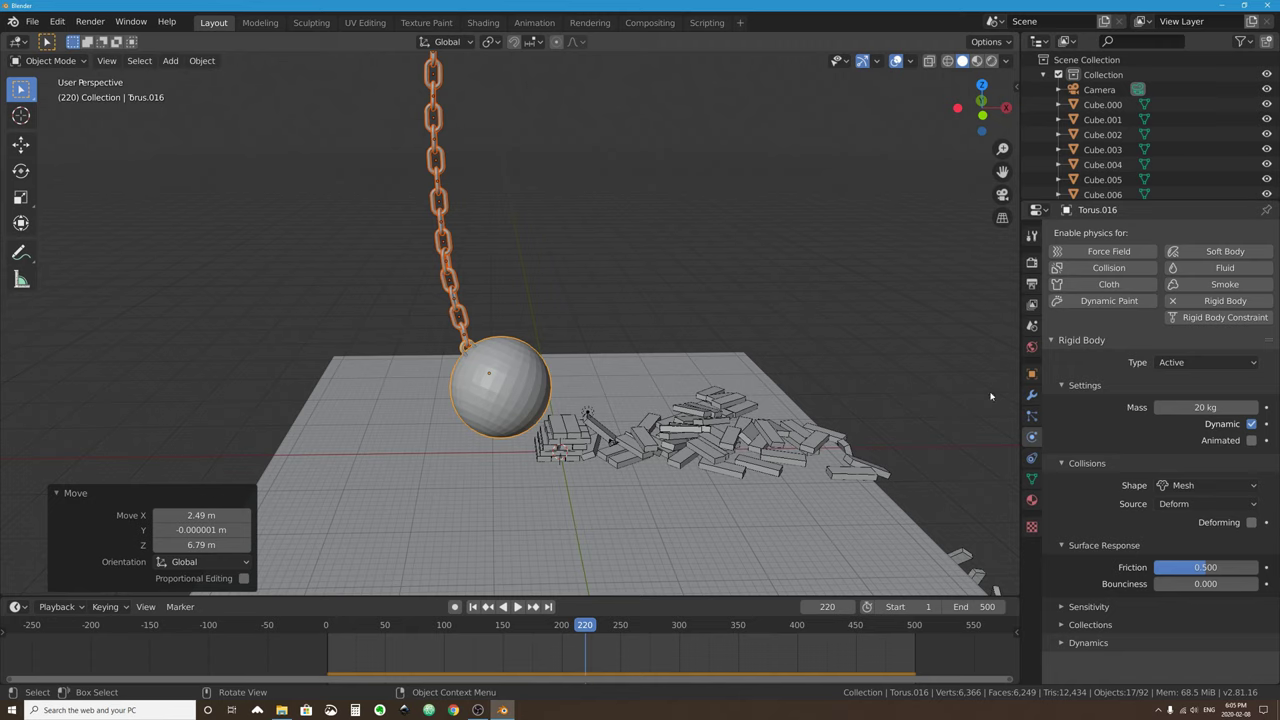
Set the scene's Rigid Body World simulation speed to 3.000.
left_click(1033, 320)
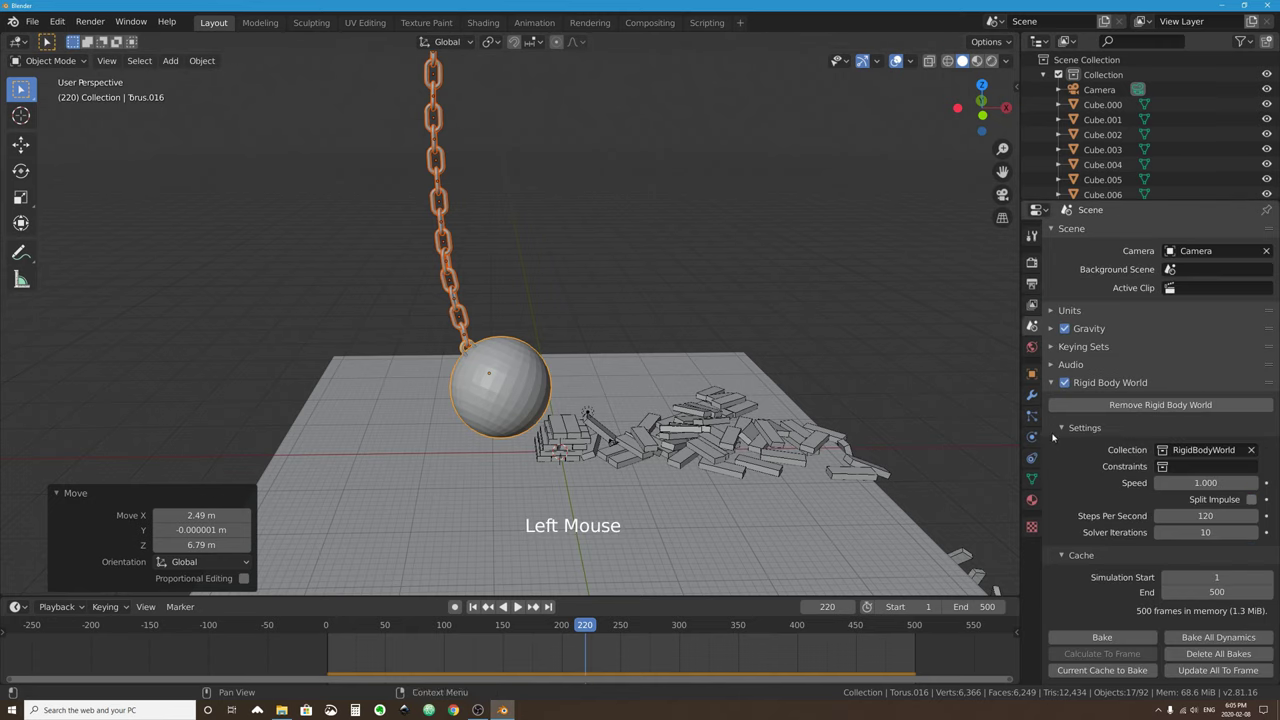
left_click(1052, 383)
left_click(1052, 383)
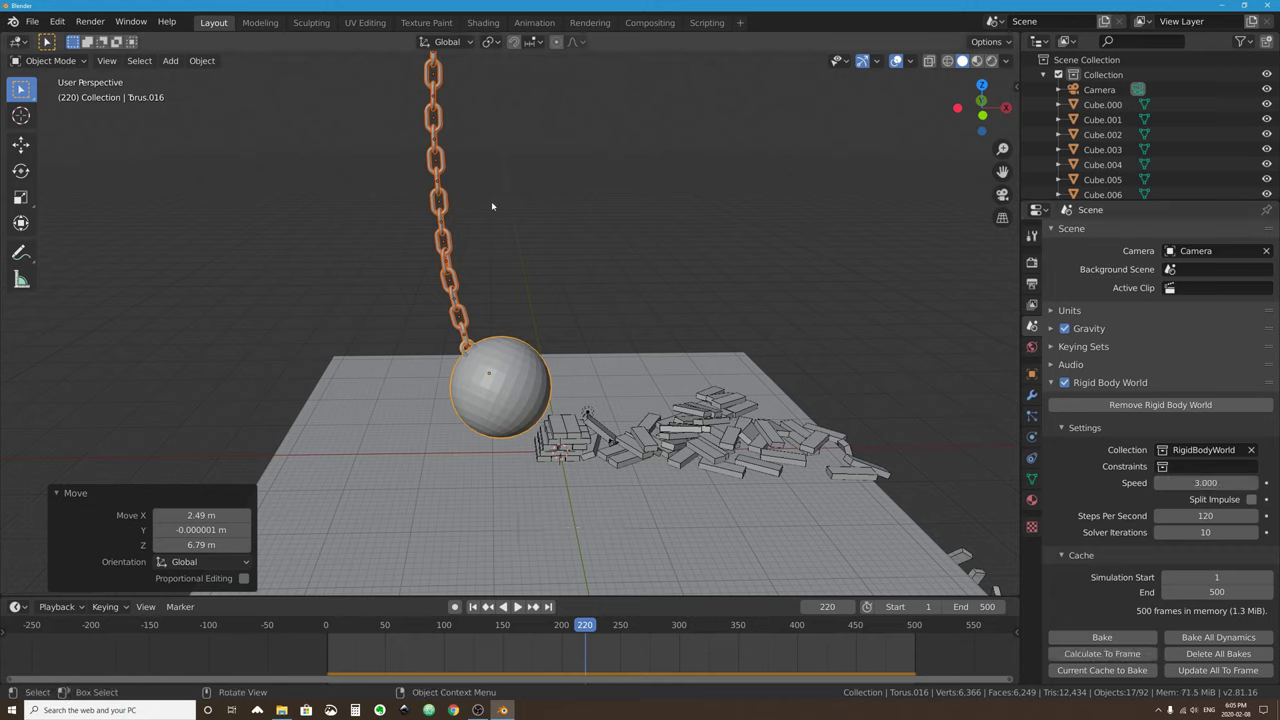
Run the faster simulation from the first frame, examine the swing and tower collapse from several angles, and pause it.
left_click(473, 606)
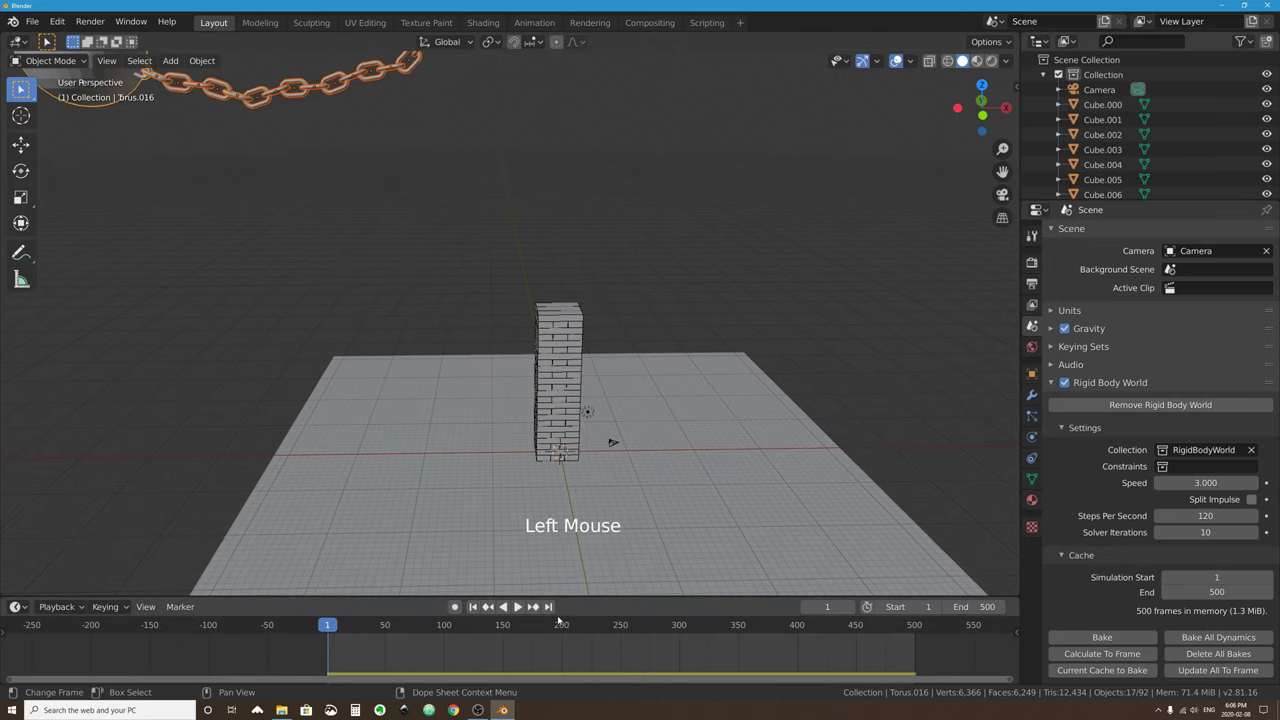
left_click(517, 606)
scroll(587, 292, "down", 2)
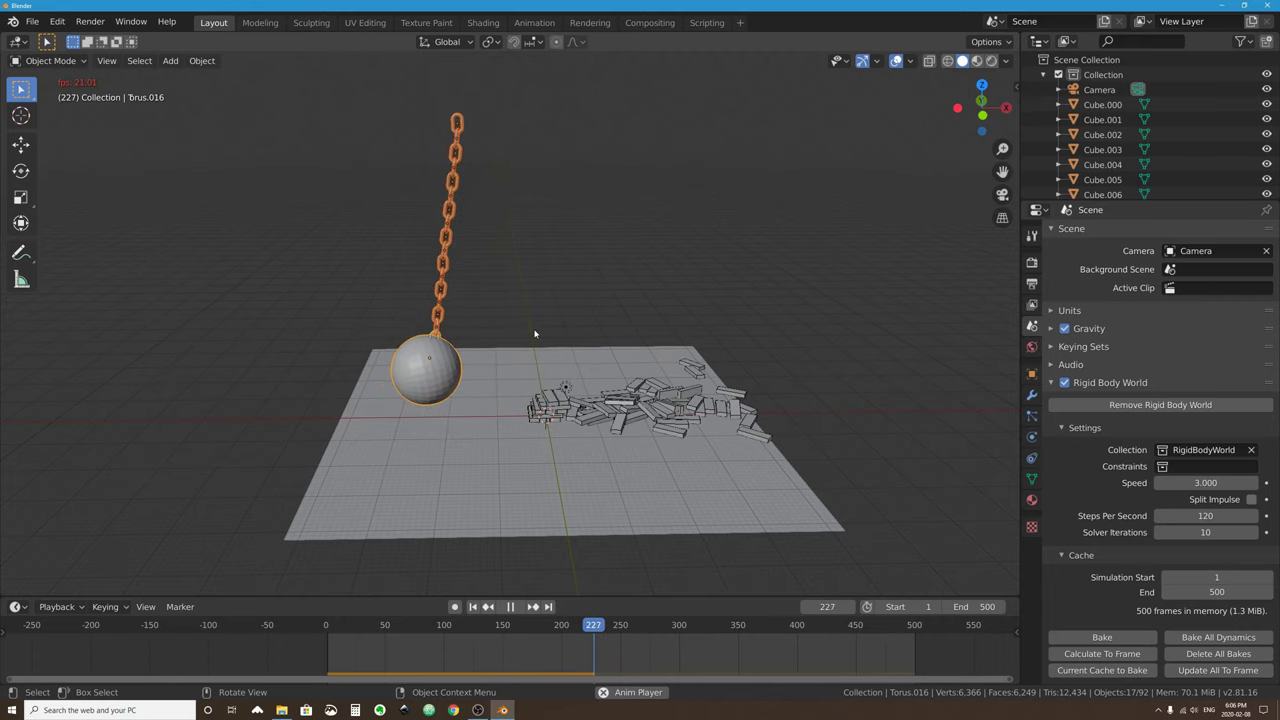
middle_click_drag(541, 326, 510, 422)
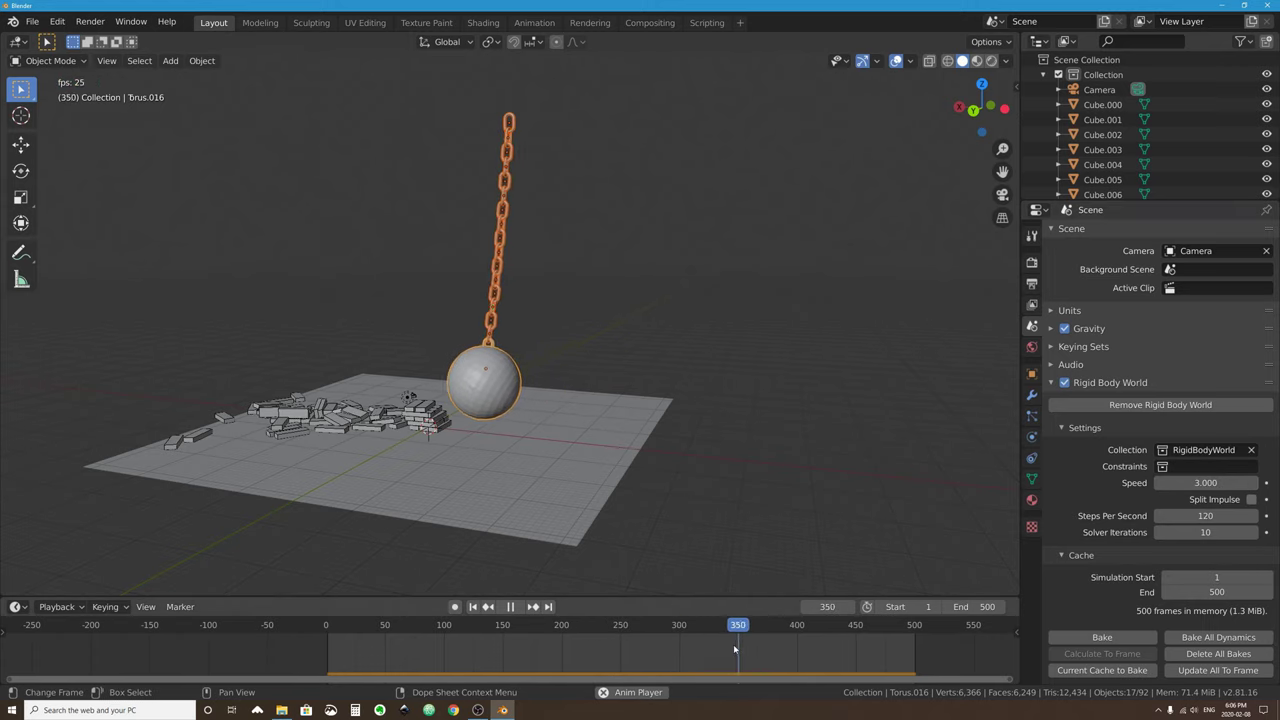
middle_click_drag(503, 514, 590, 460)
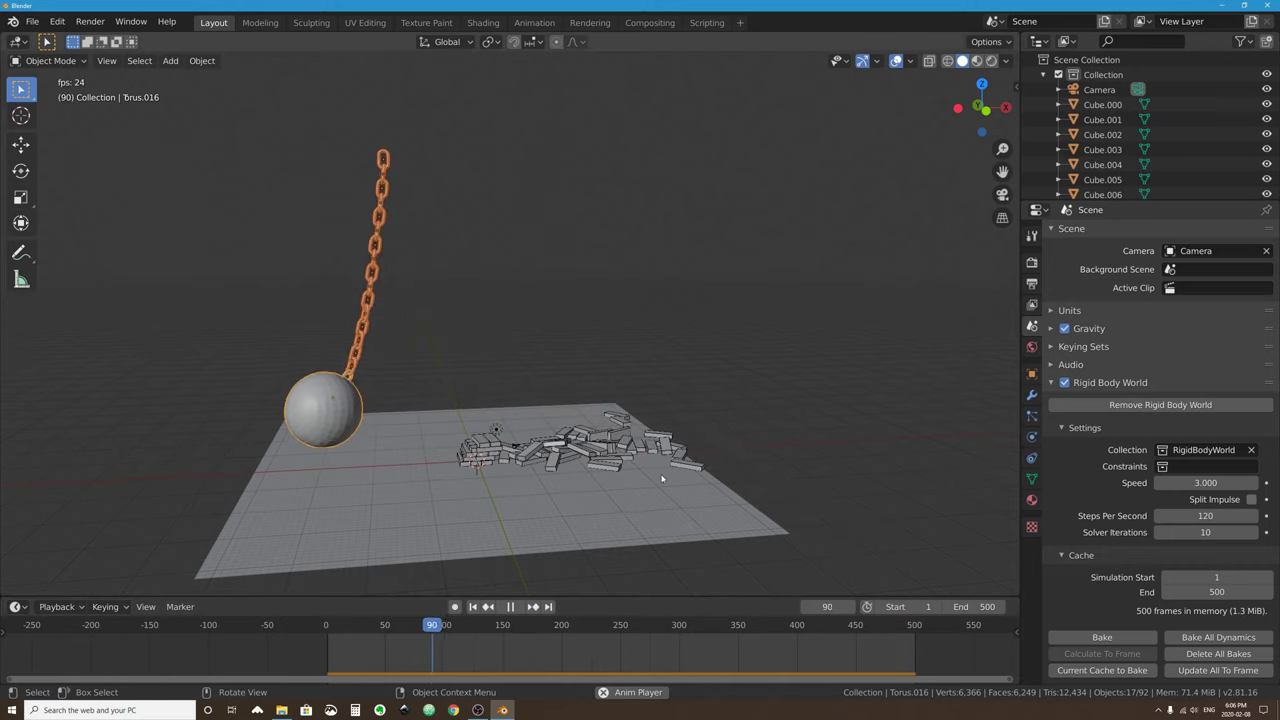
left_click(510, 606)
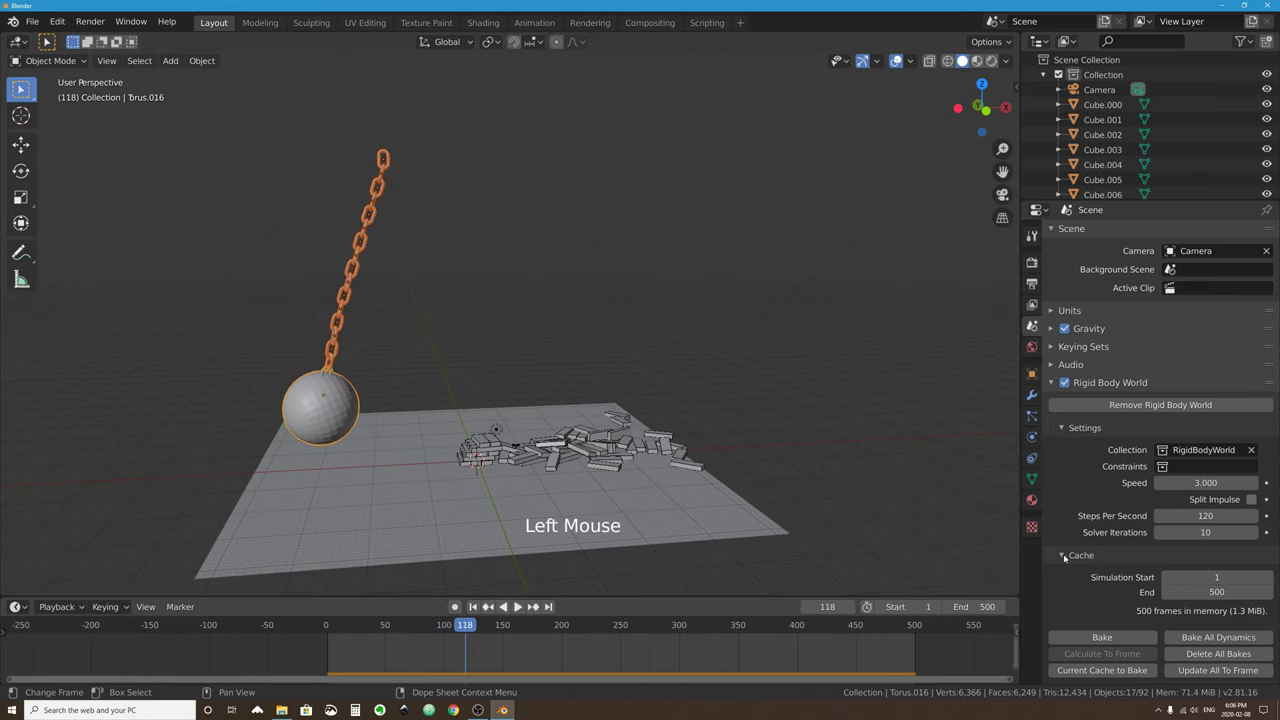
Bake the rigid body world's current simulation cache.
left_click(1032, 326)
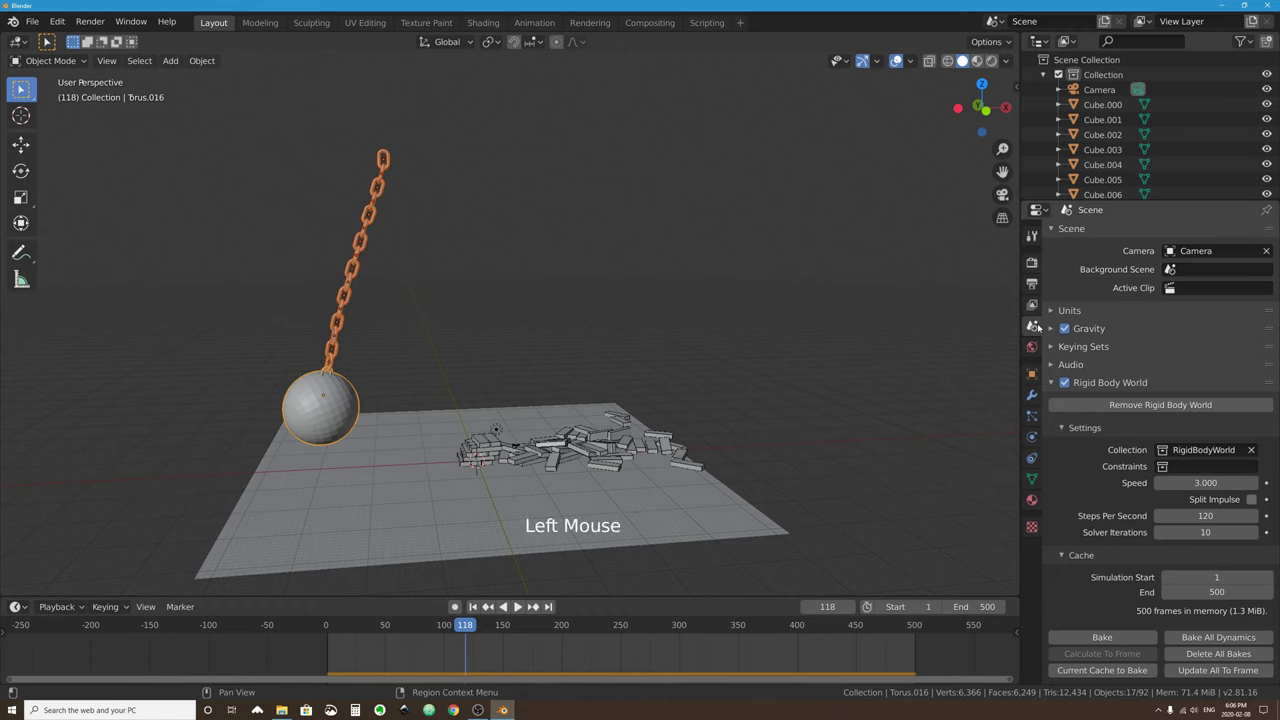
middle_click_drag(1099, 533, 1099, 499)
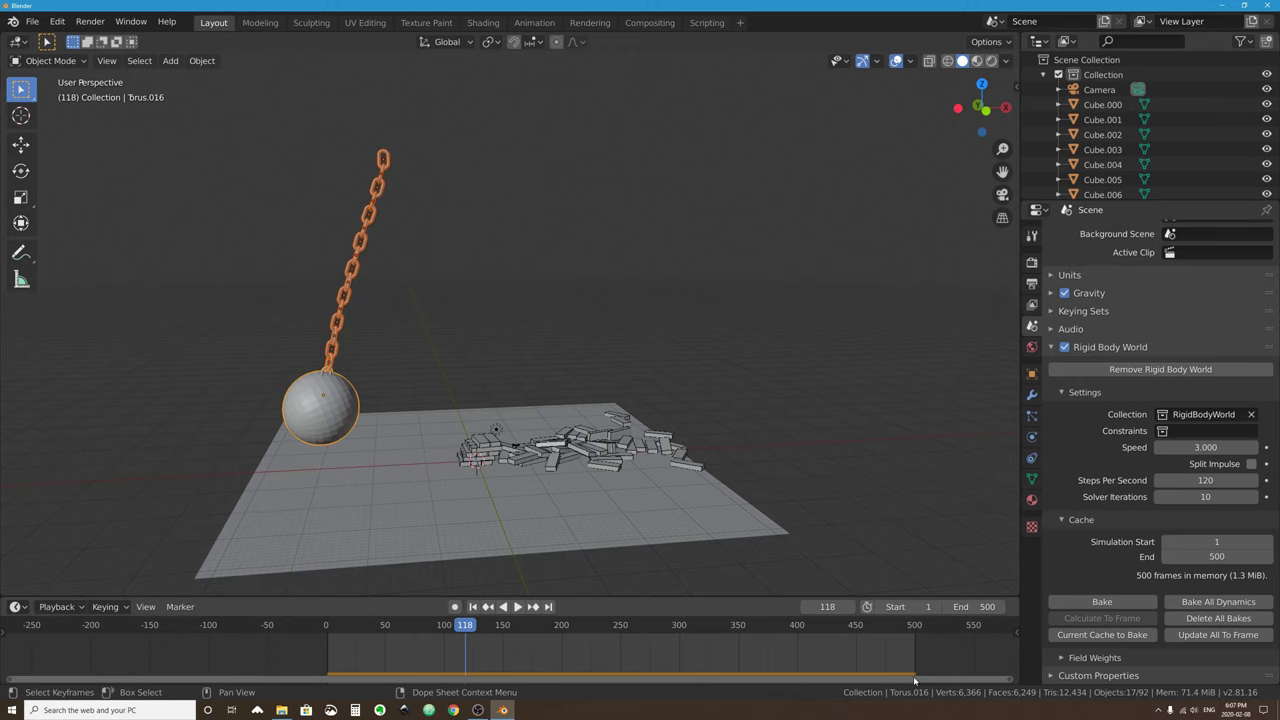
left_click(1104, 635)
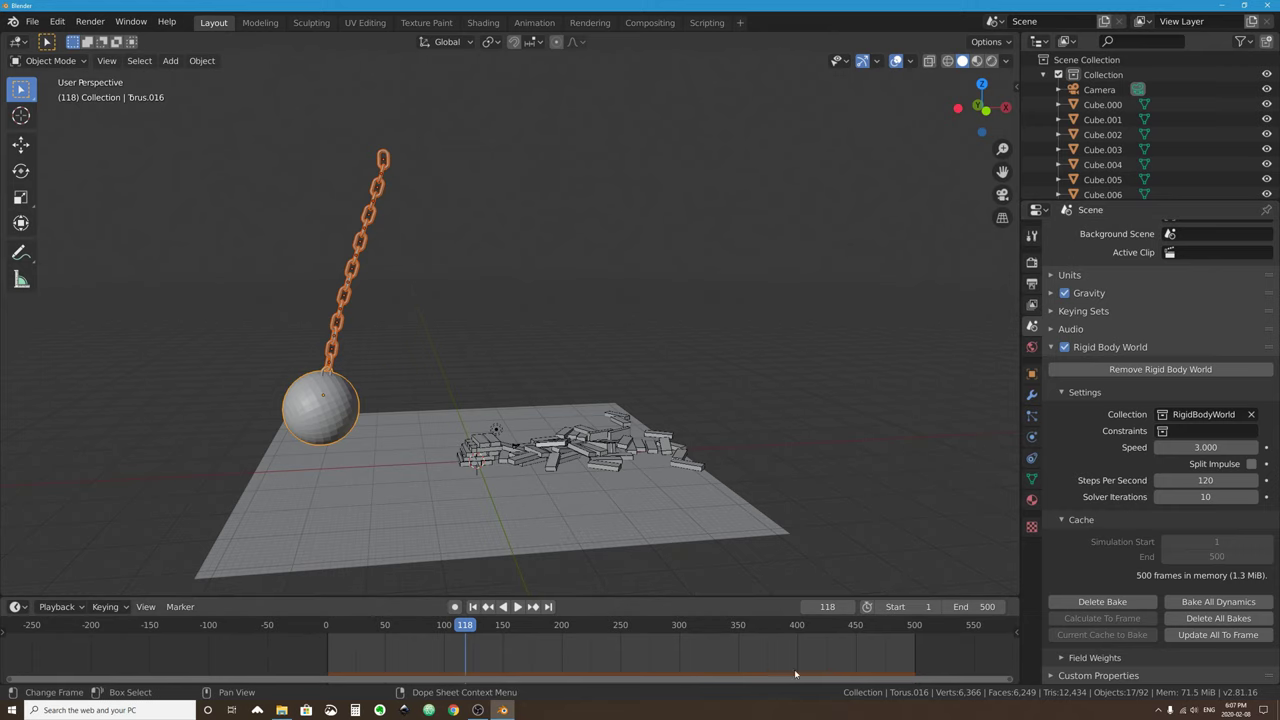
Play the baked simulation from the start of the timeline and pause it at frame 219.
left_click(530, 497)
left_click(530, 497)
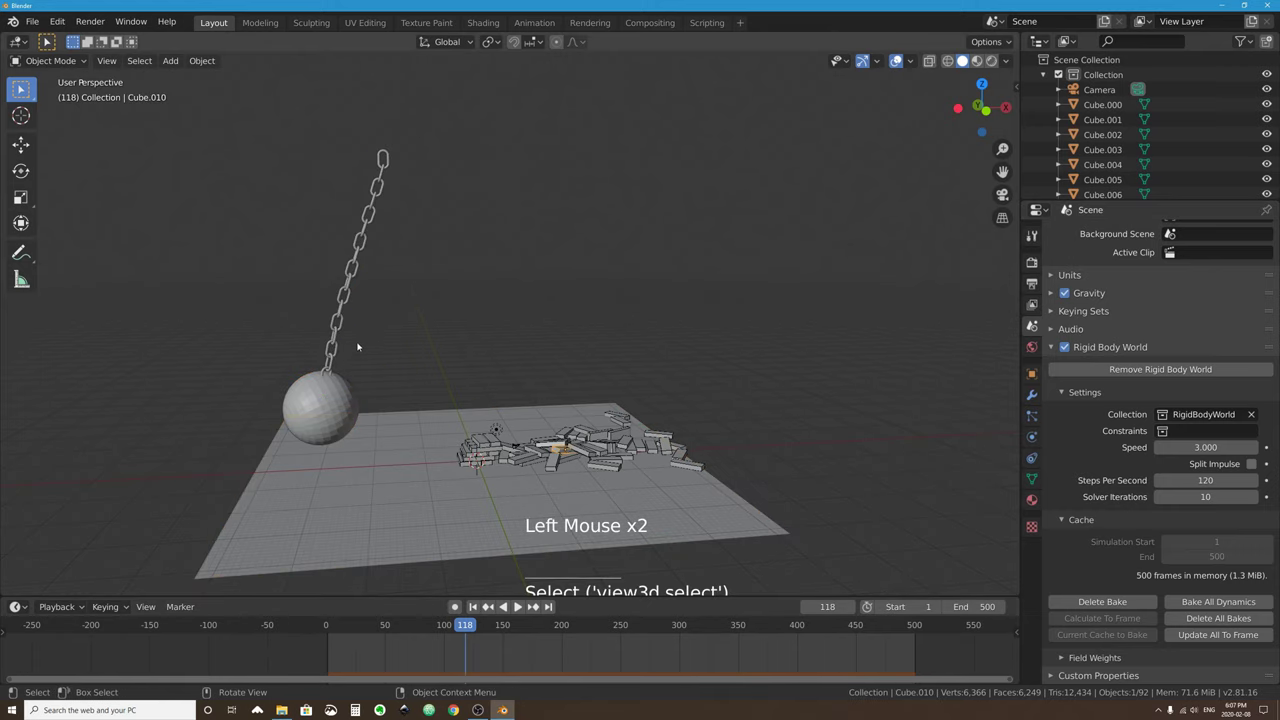
left_click(325, 624)
key("space")
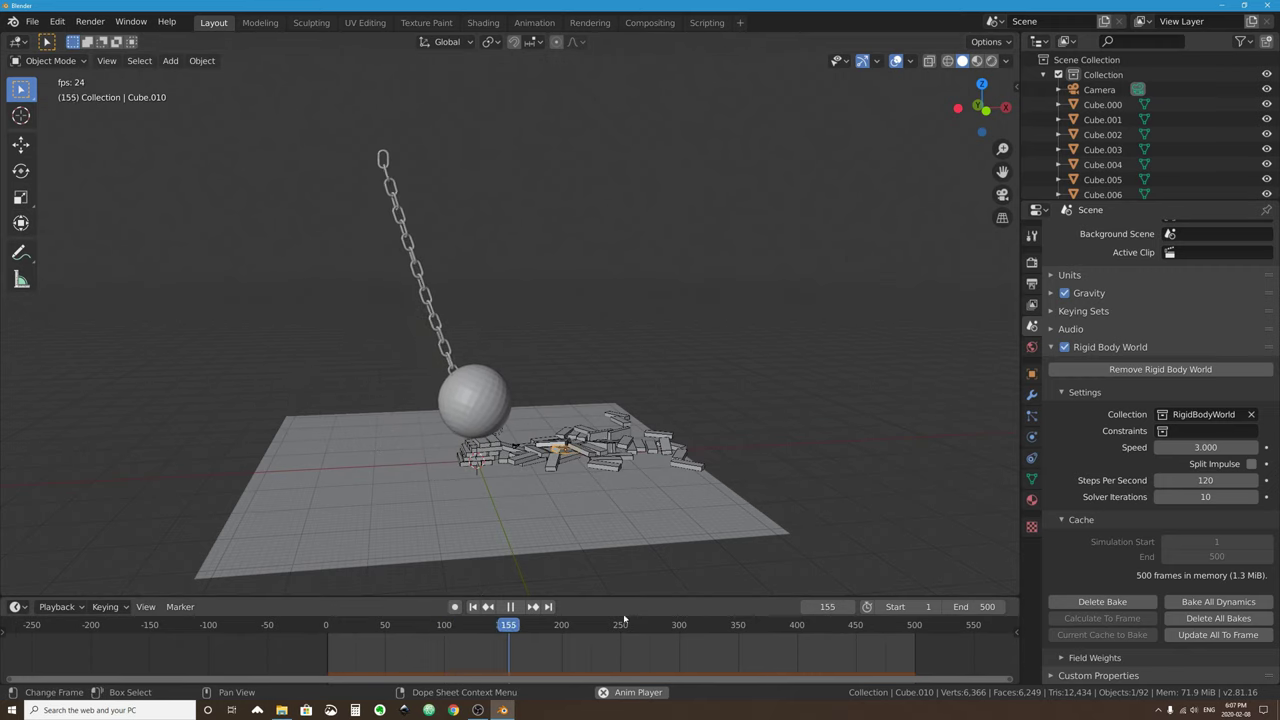
left_click(510, 607)
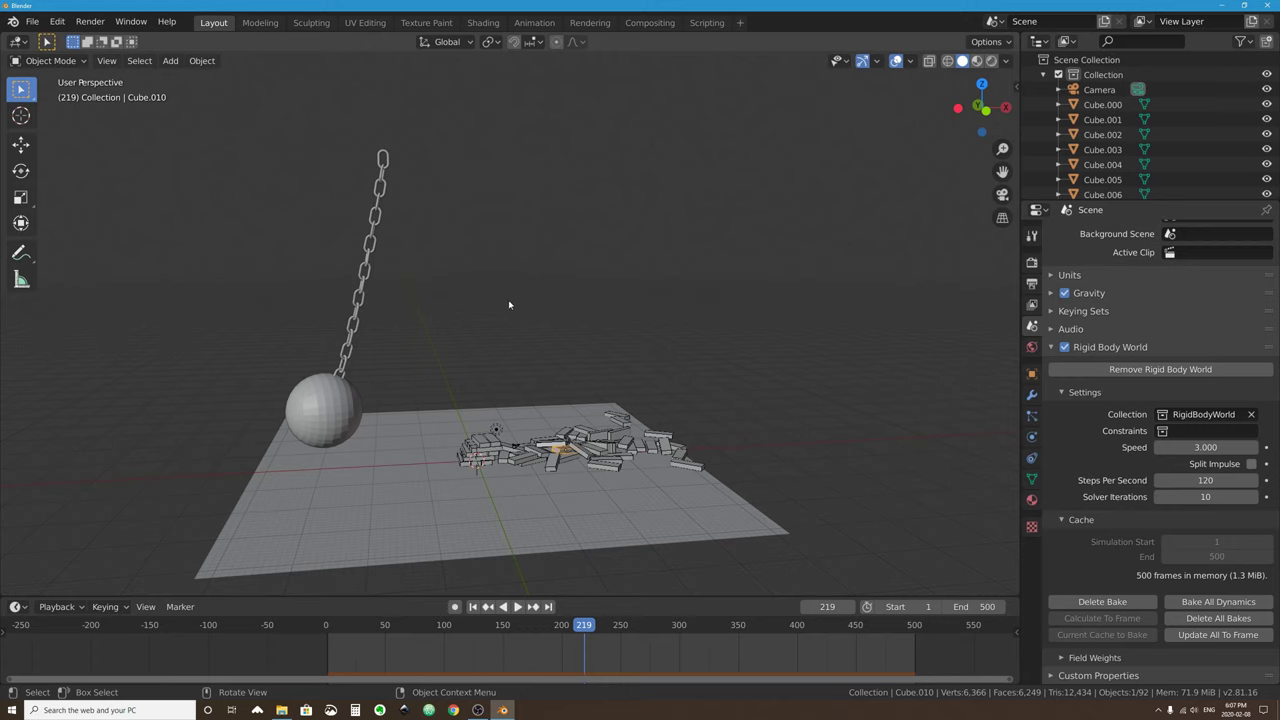
Select all objects and bake their rigid body motion to keyframes from frame 1 to 500 with a frame step of 1.
key("a")
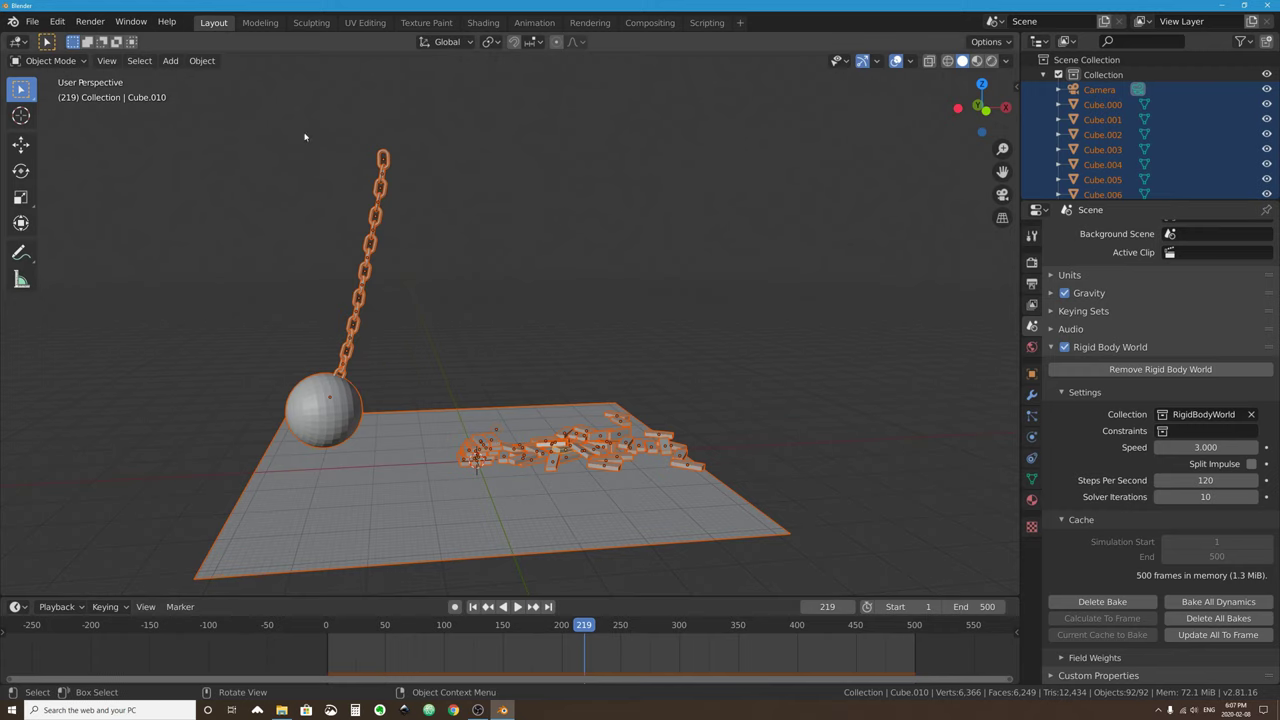
left_click(202, 61)
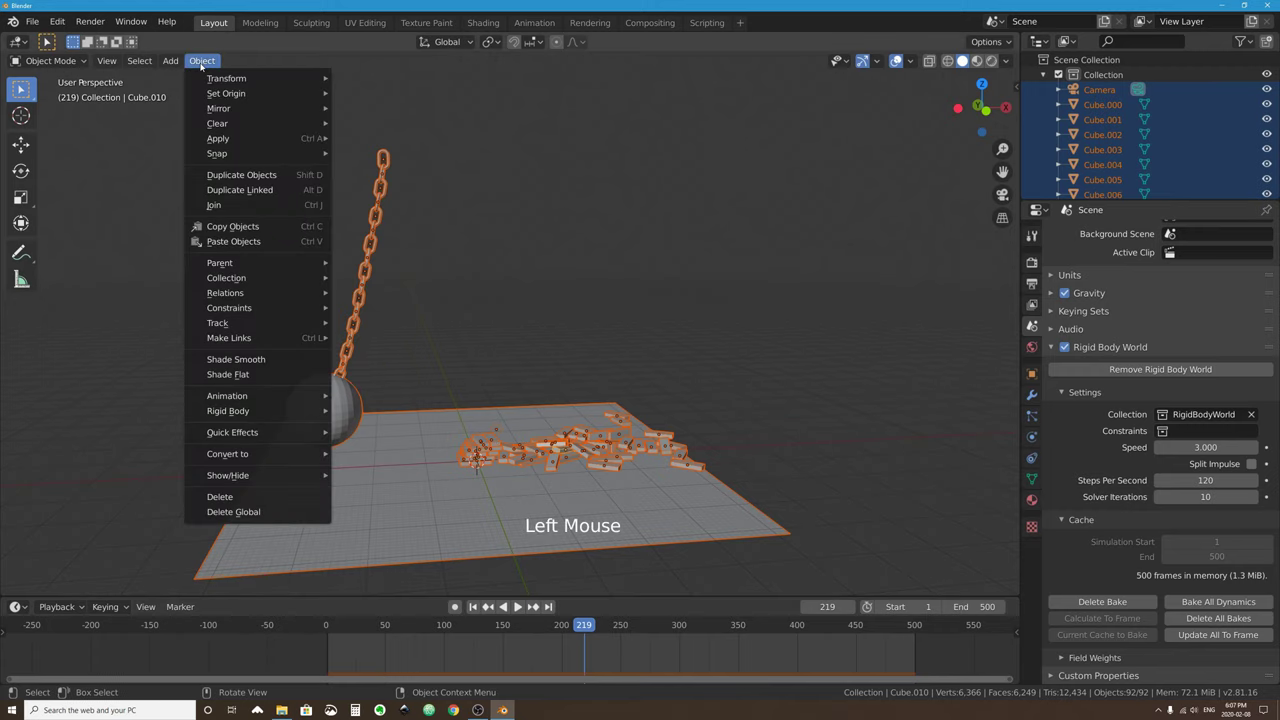
mouse_move(253, 413)
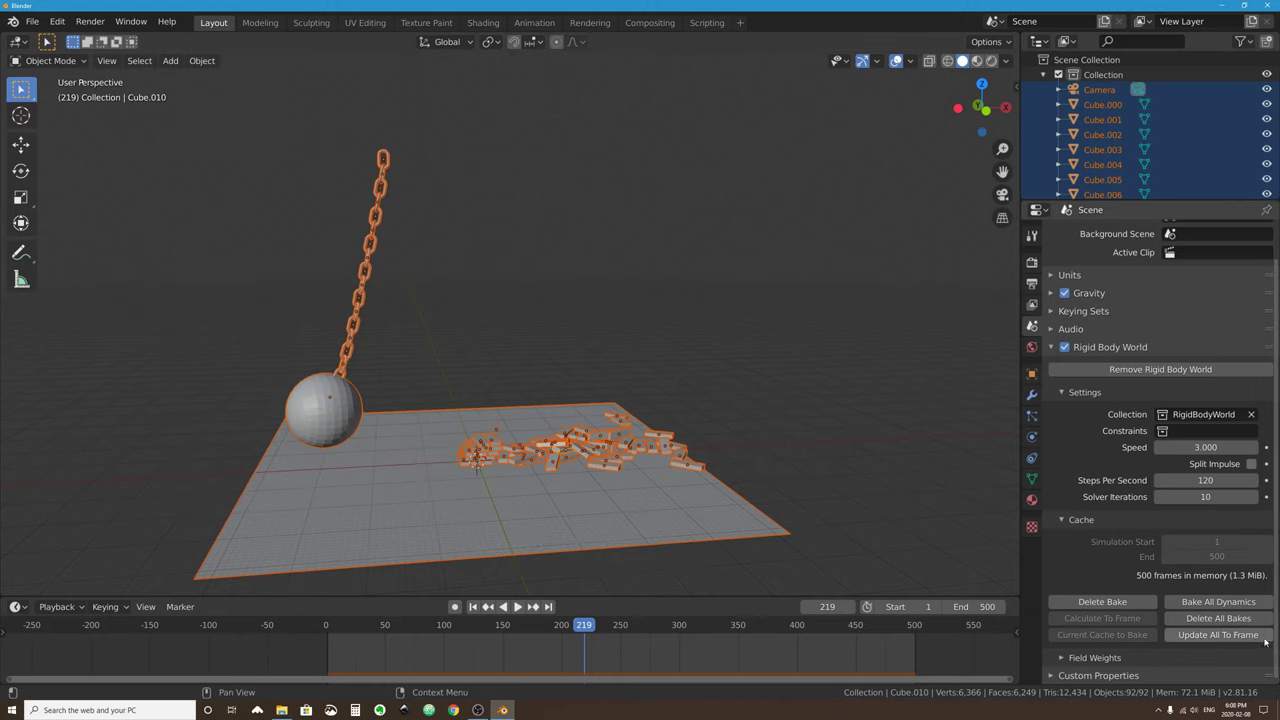
left_click(201, 60)
mouse_move(299, 411)
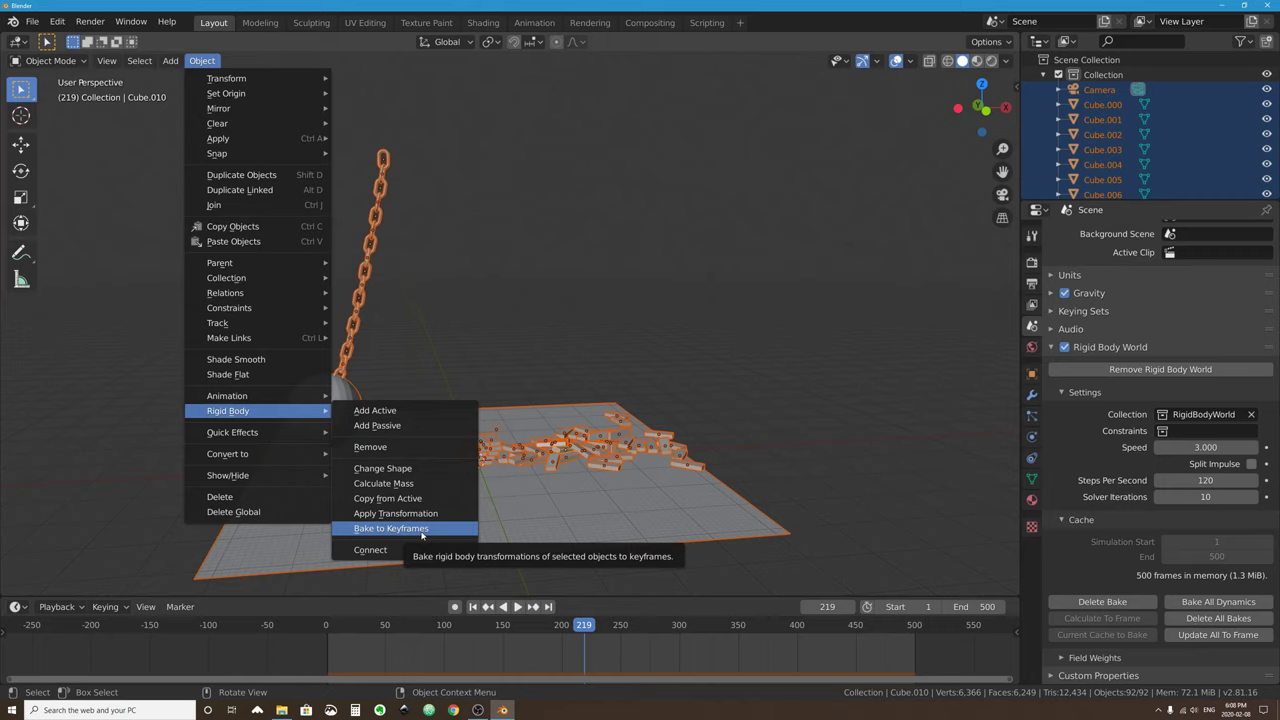
left_click(392, 529)
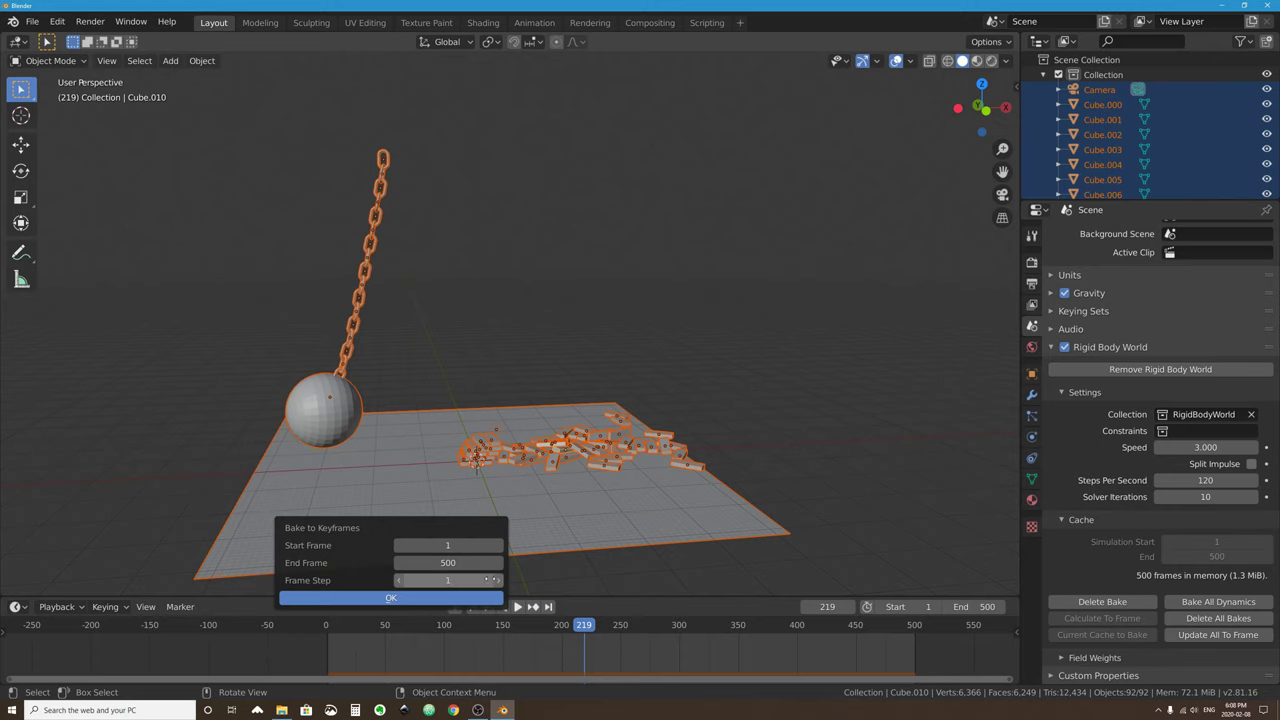
left_click_drag(470, 580, 500, 580)
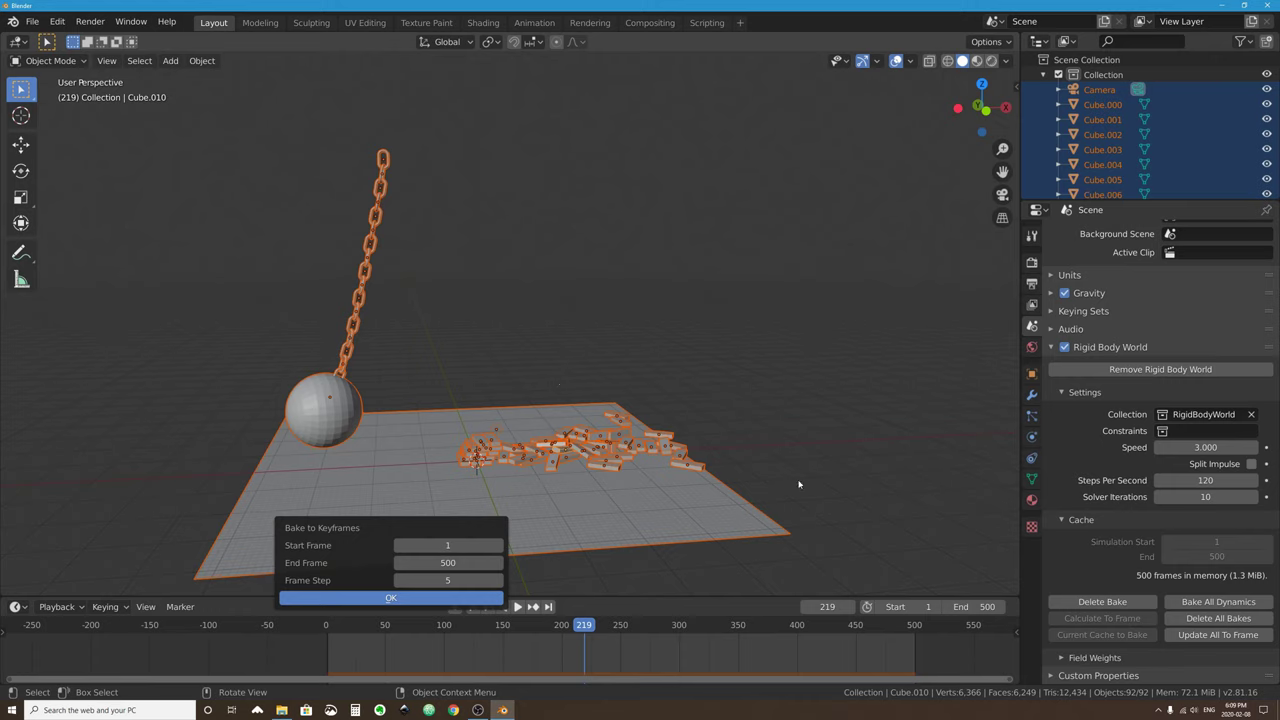
left_click_drag(450, 580, 420, 580)
left_click(419, 599)
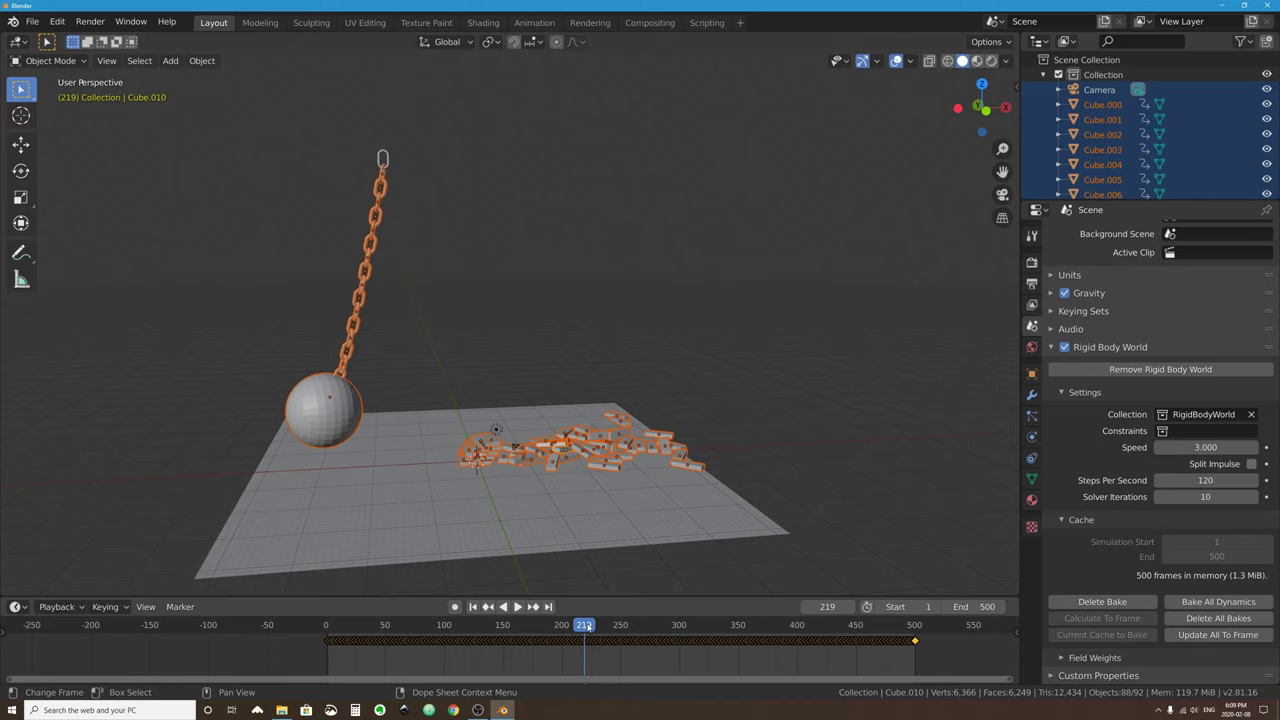
Enlarge the timeline area and examine the wrecking ball's baked keyframes.
left_click_drag(521, 598, 523, 517)
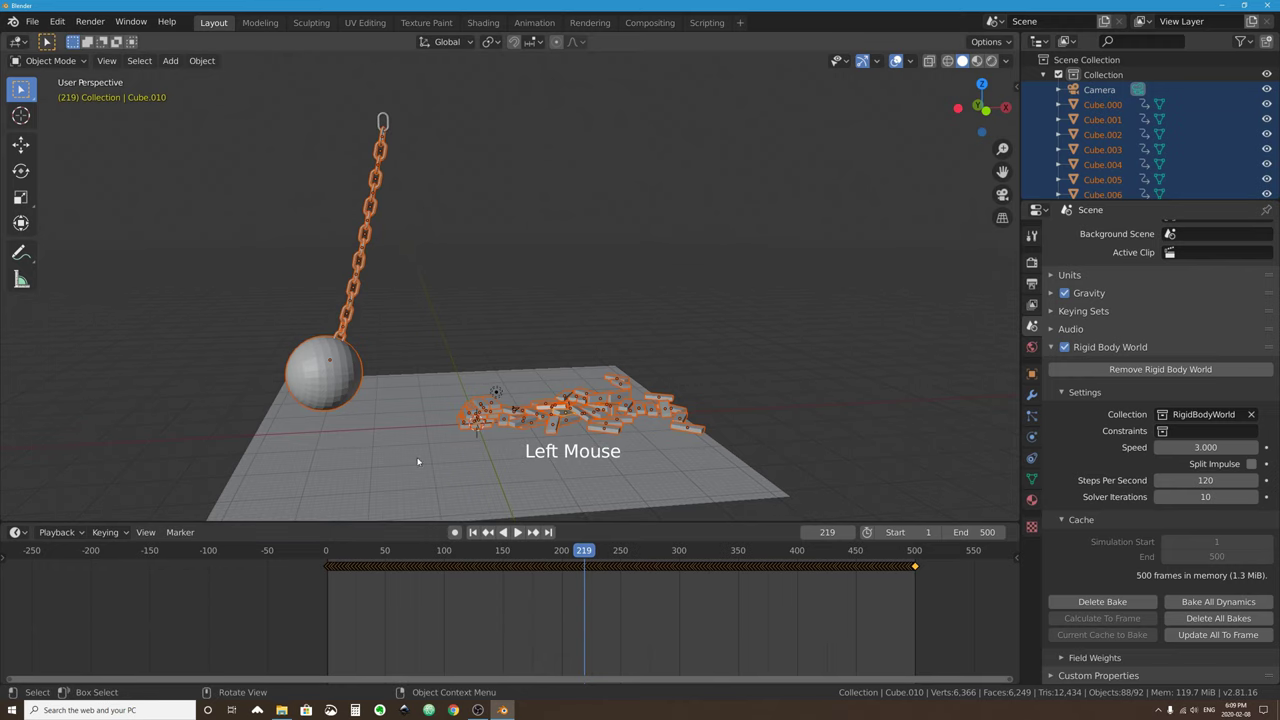
left_click(327, 371)
scroll(389, 573, "up", 20)
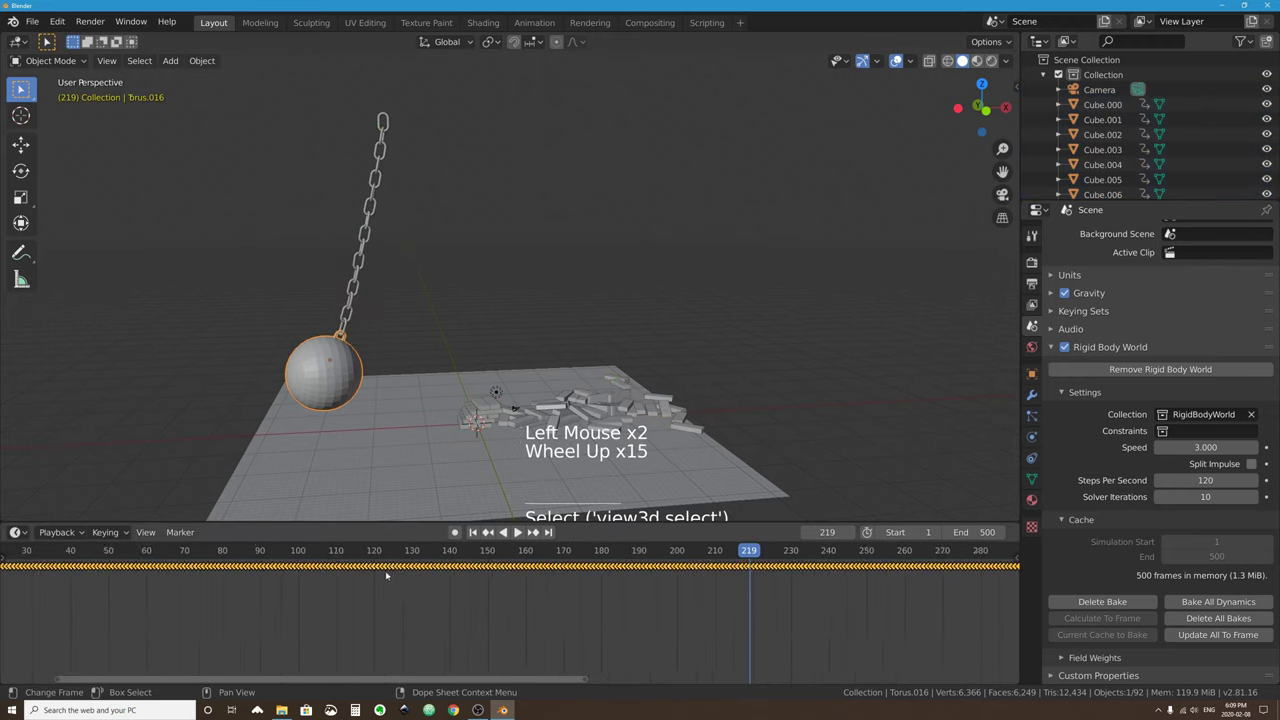
scroll(375, 576, "up", 13)
scroll(360, 589, "down", 15)
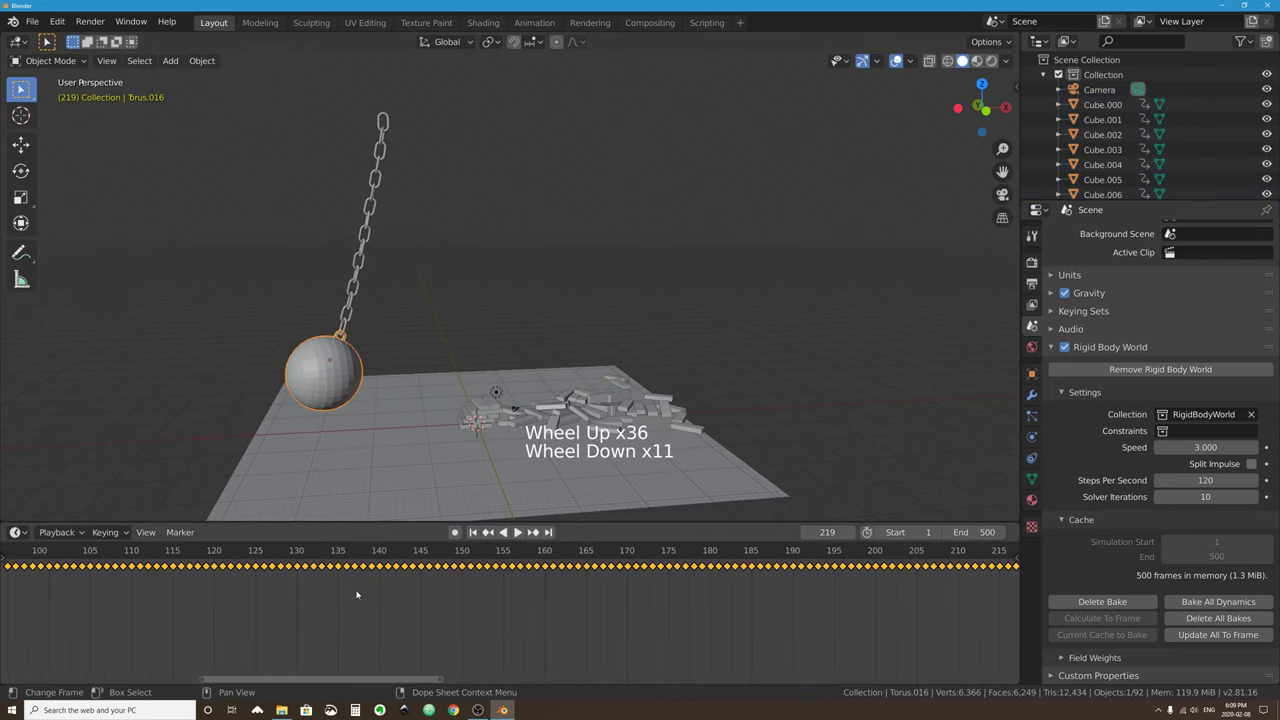
scroll(356, 590, "down", 11)
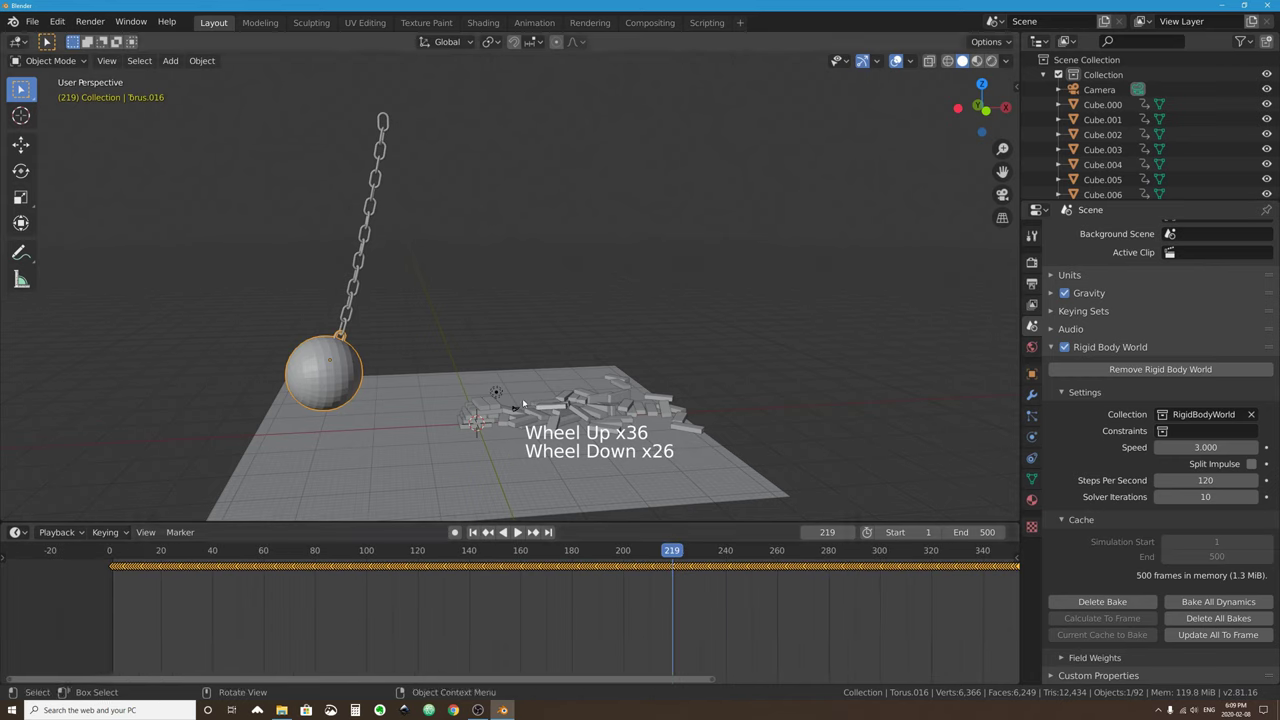
Select a fallen block in the debris, examine its keyframes after frame 219, and move the playhead to frame 237.
left_click(618, 432)
middle_click_drag(748, 555, 518, 597)
scroll(652, 593, "up", 12)
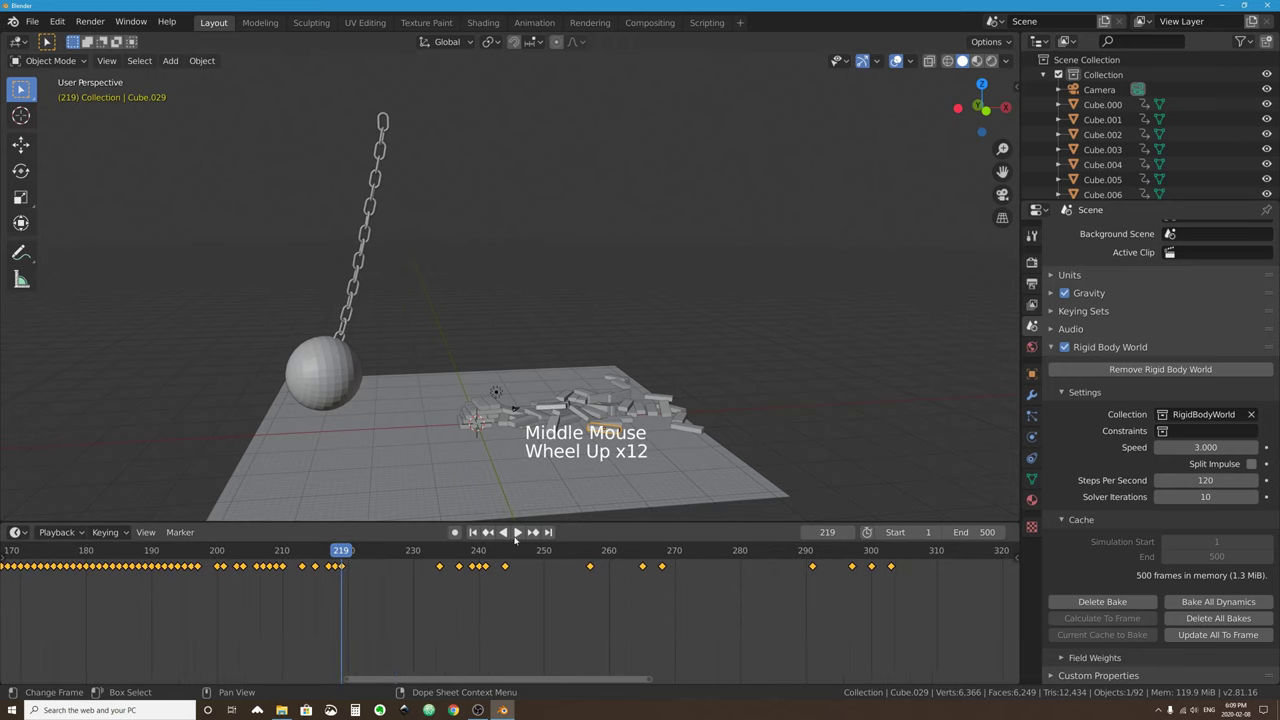
left_click_drag(367, 552, 459, 570)
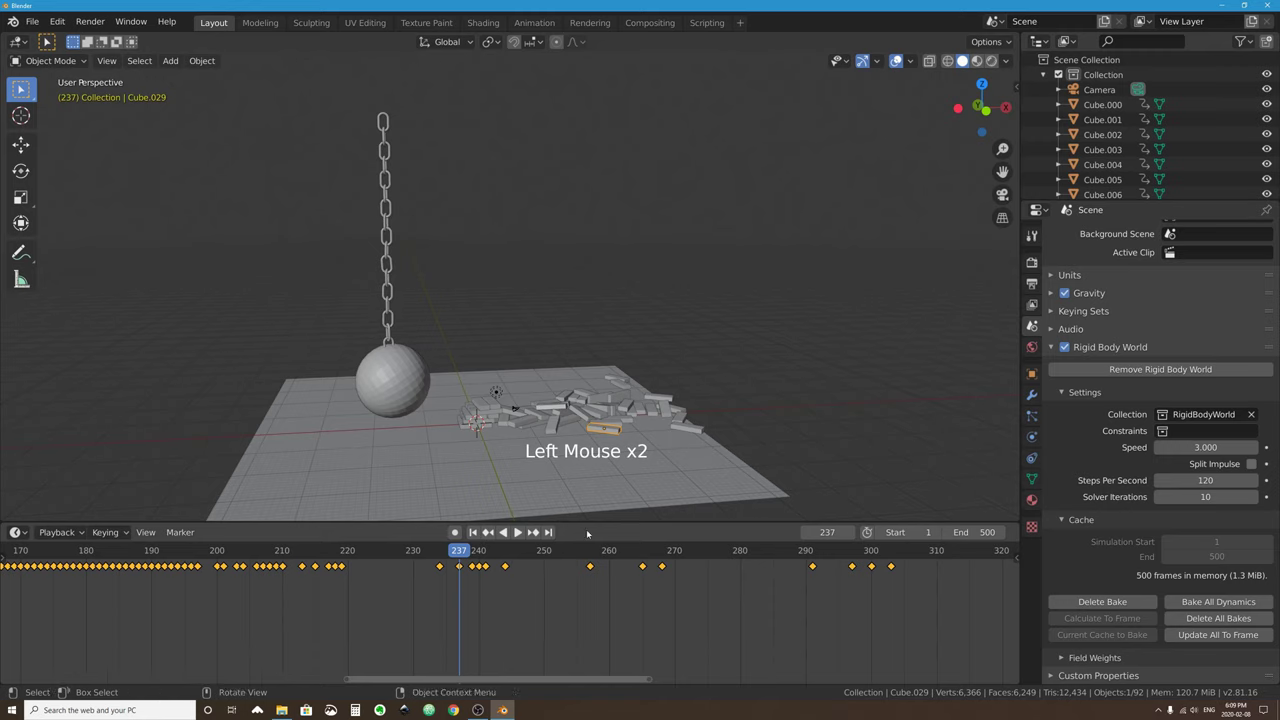
left_click(503, 532)
key("Escape")
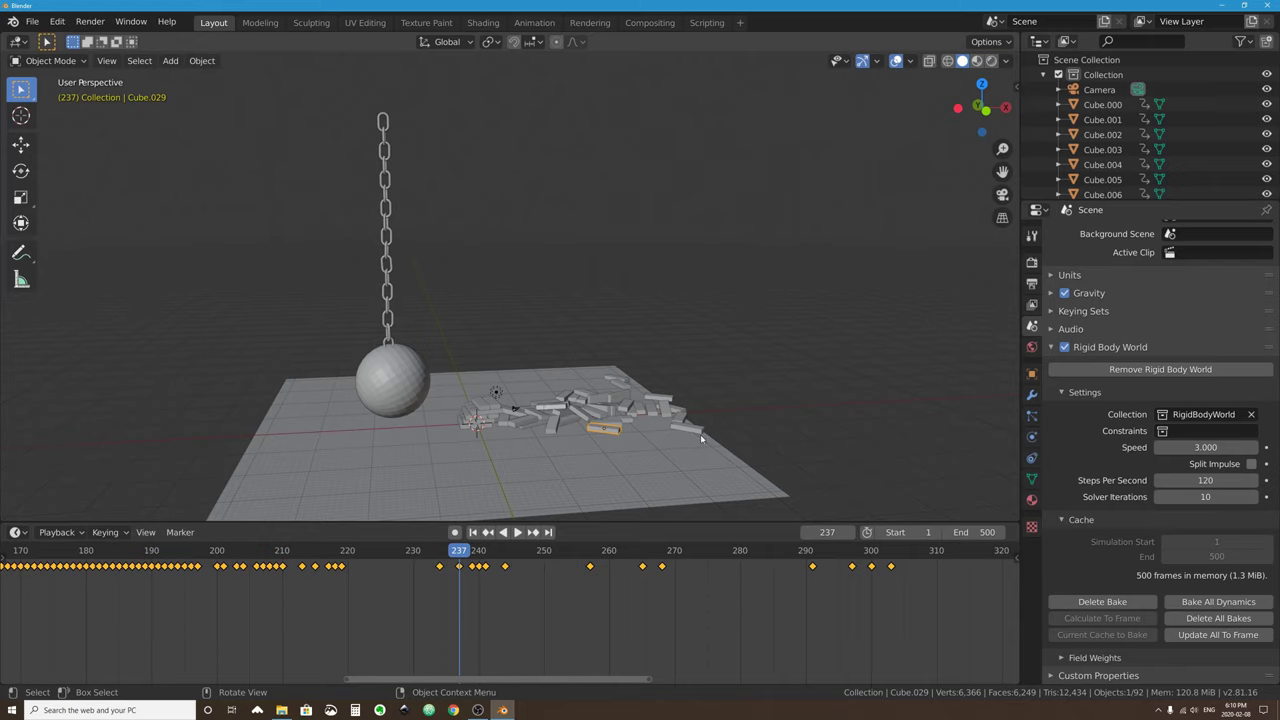
Scrub to frame 257 and back to frame 185, examining the selected block's sparse and dense keyframes.
left_click_drag(464, 566, 590, 572)
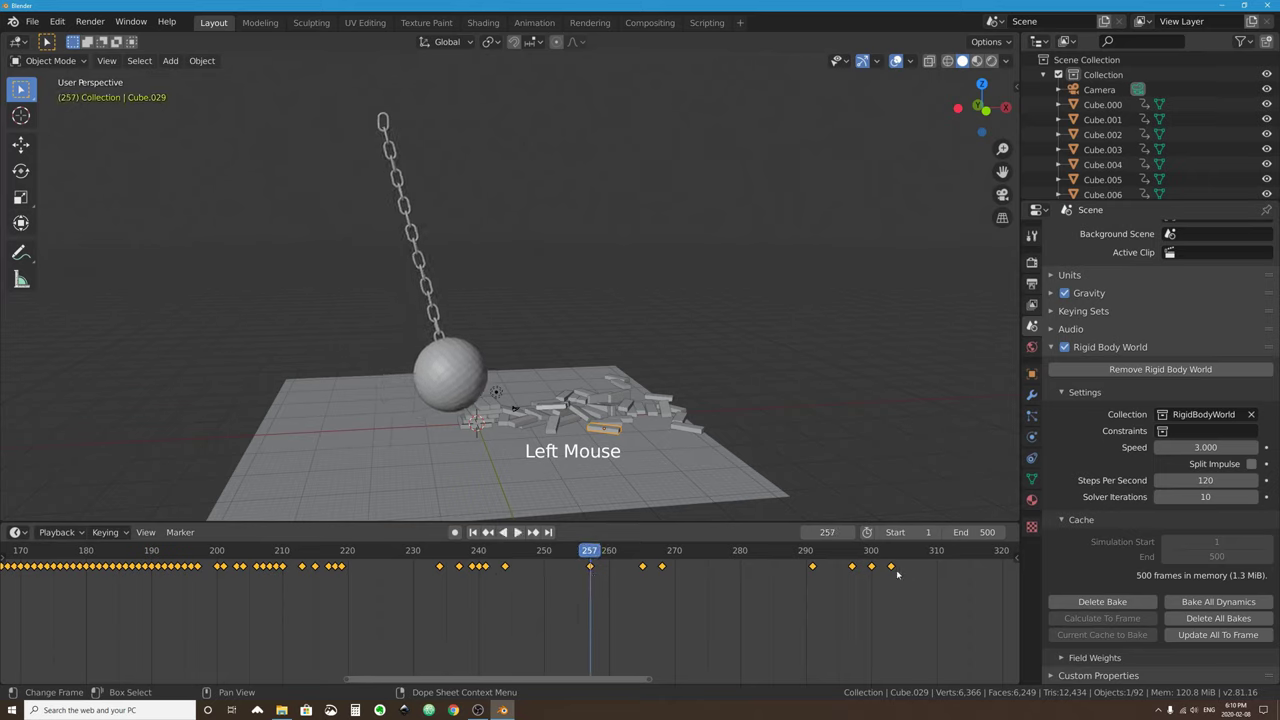
left_click_drag(346, 566, 124, 566)
middle_click_drag(156, 560, 218, 558)
middle_click_drag(675, 566, 680, 596)
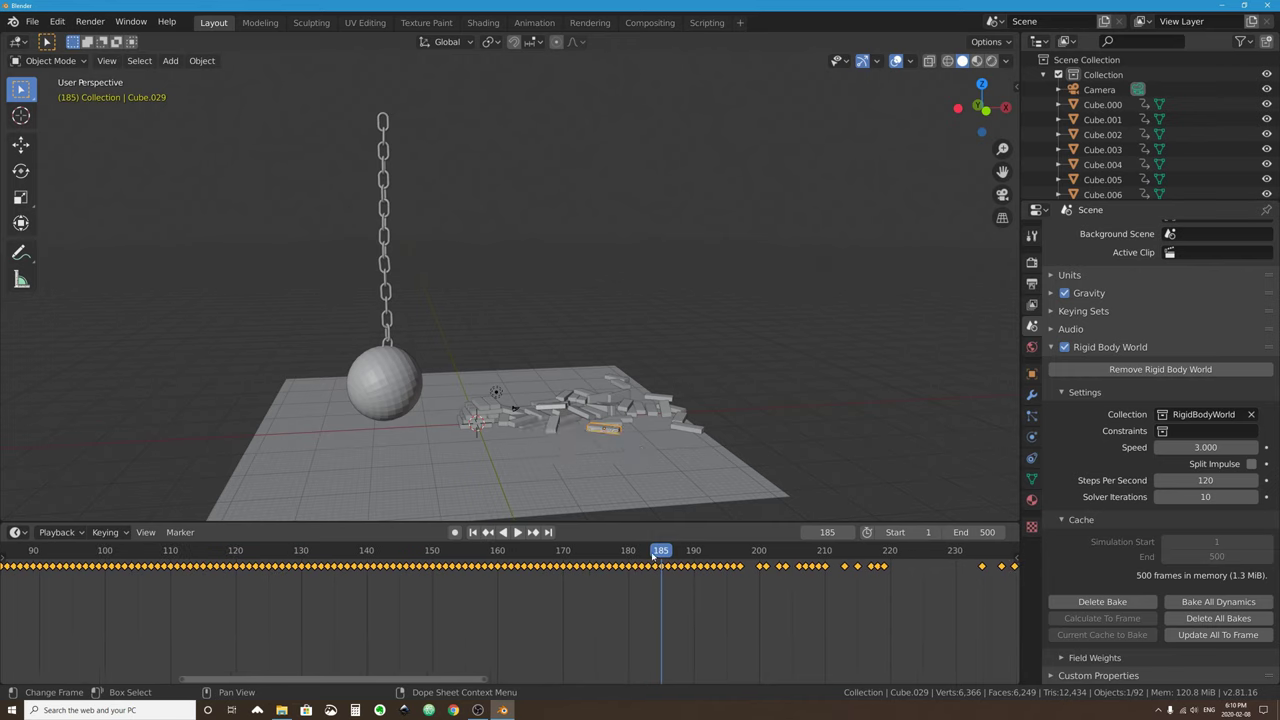
scroll(657, 563, "down", 7)
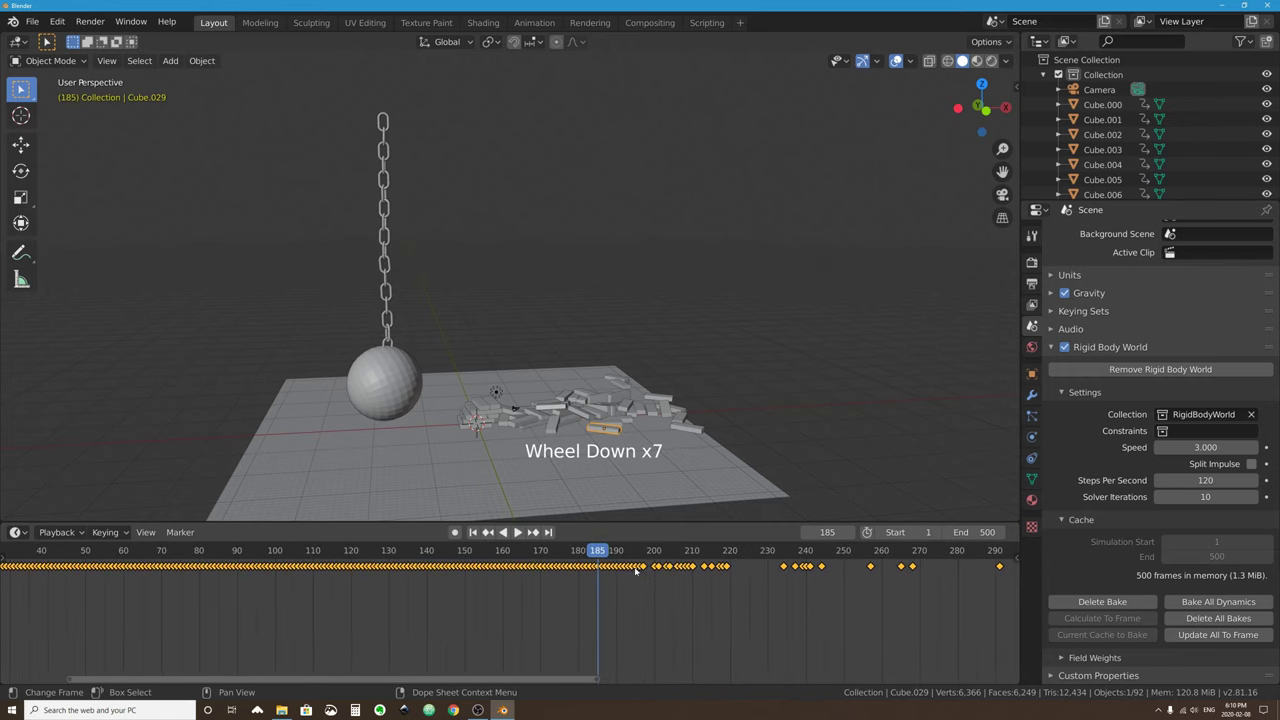
Return to the first frame and play the keyframed wrecking ball animation.
left_click(473, 532)
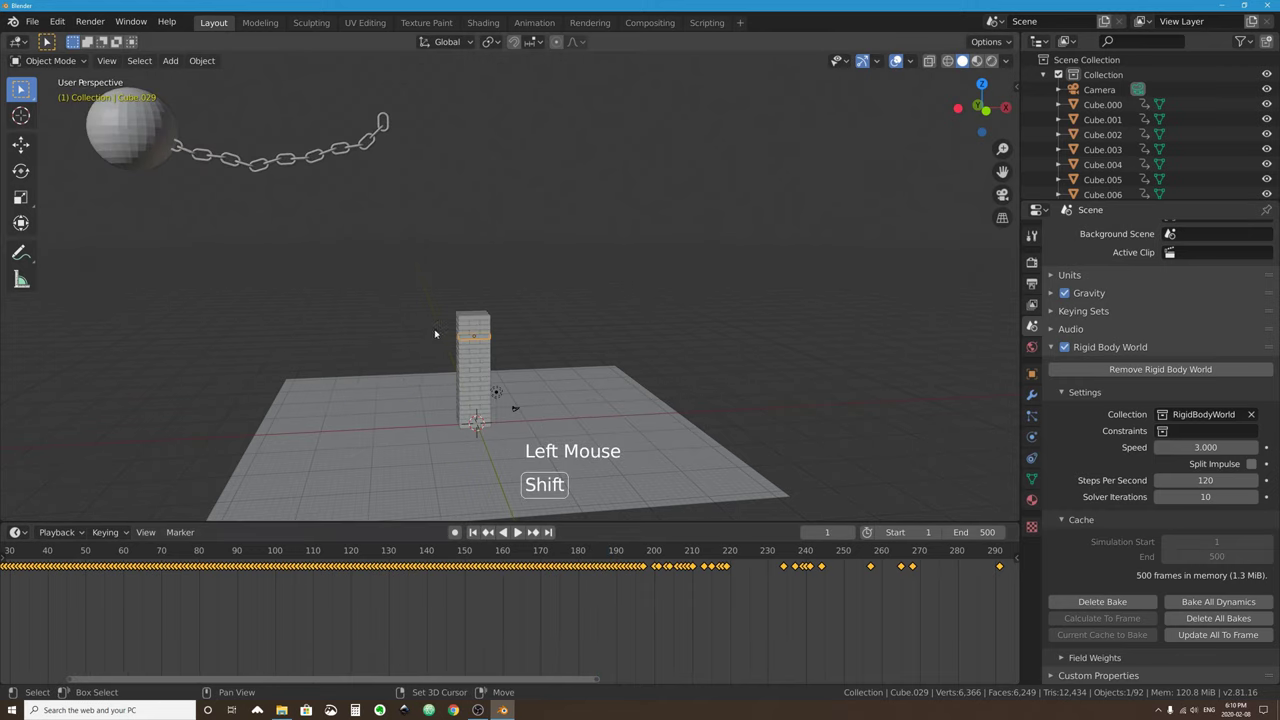
middle_click_drag(435, 334, 507, 362, "shift")
left_click(519, 532)
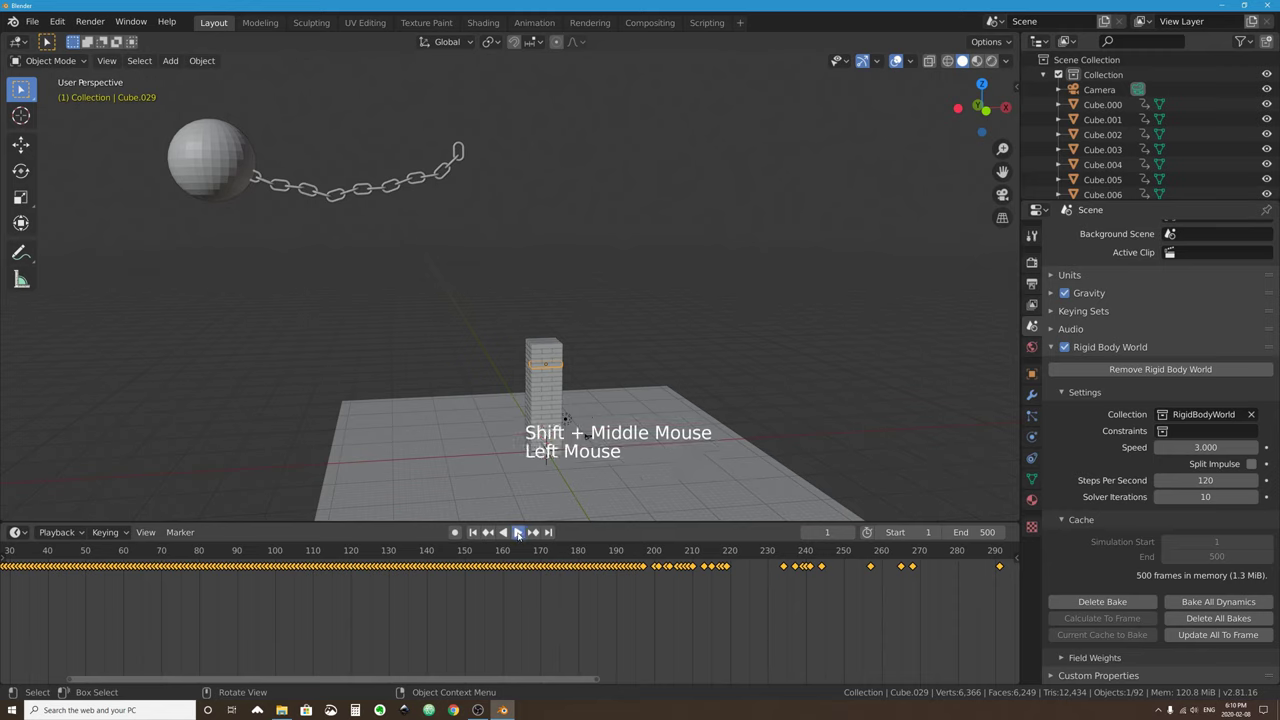